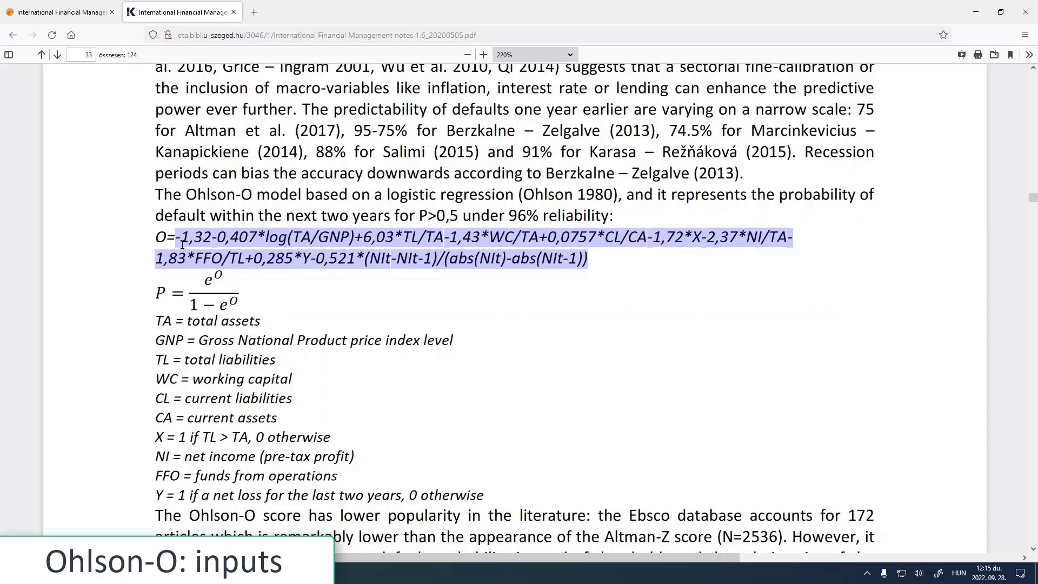
Step: Examine the TA/GNP and TL/TA terms of the Ohlson-O formula together with the definition of total assets
left_click(295, 238)
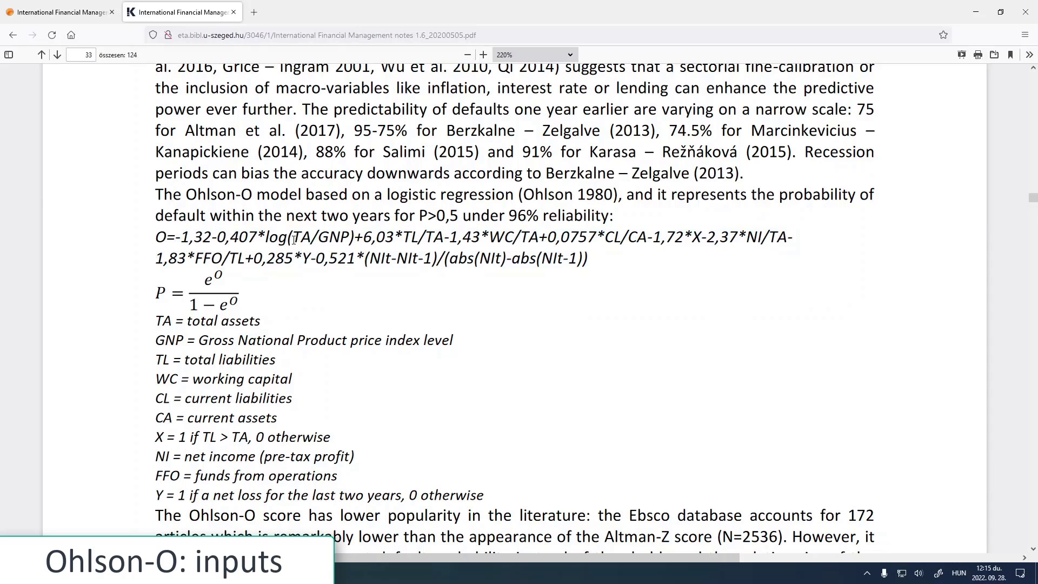
left_click_drag(294, 240, 311, 240)
left_click(158, 319)
double_click(158, 319)
left_click_drag(292, 238, 442, 238)
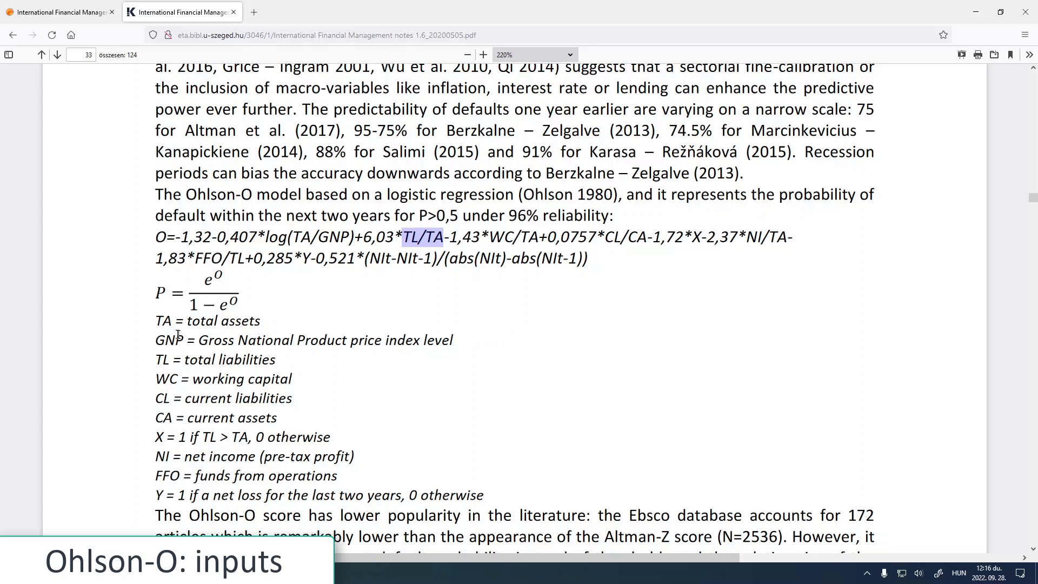
Step: Copy the variable definitions from TA to Y, and add a new sheet named 3_bankrupcy to the Case_study_03 workbook in Excel
left_click_drag(157, 321, 500, 495)
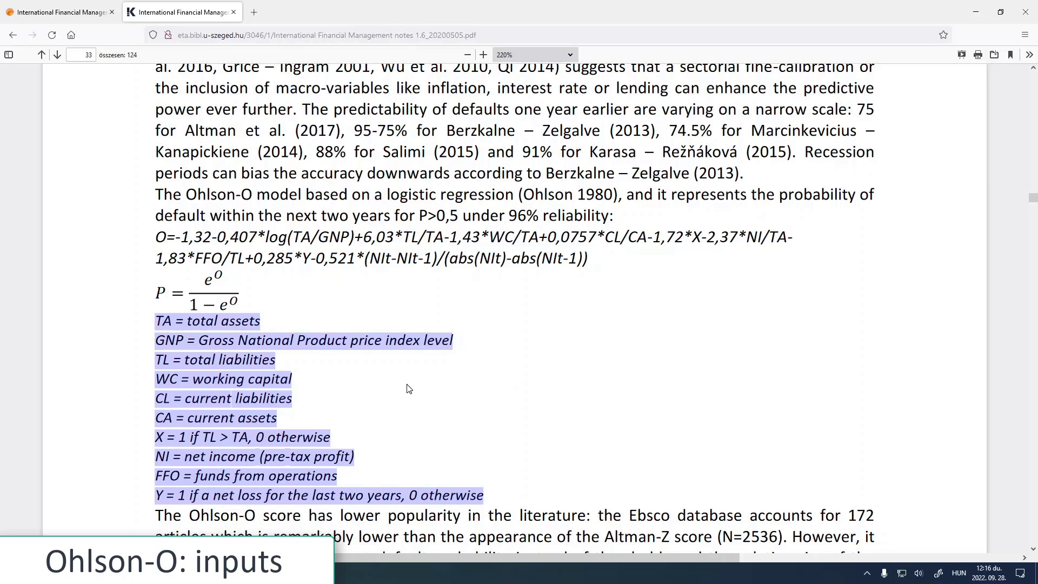
key("alt+Tab")
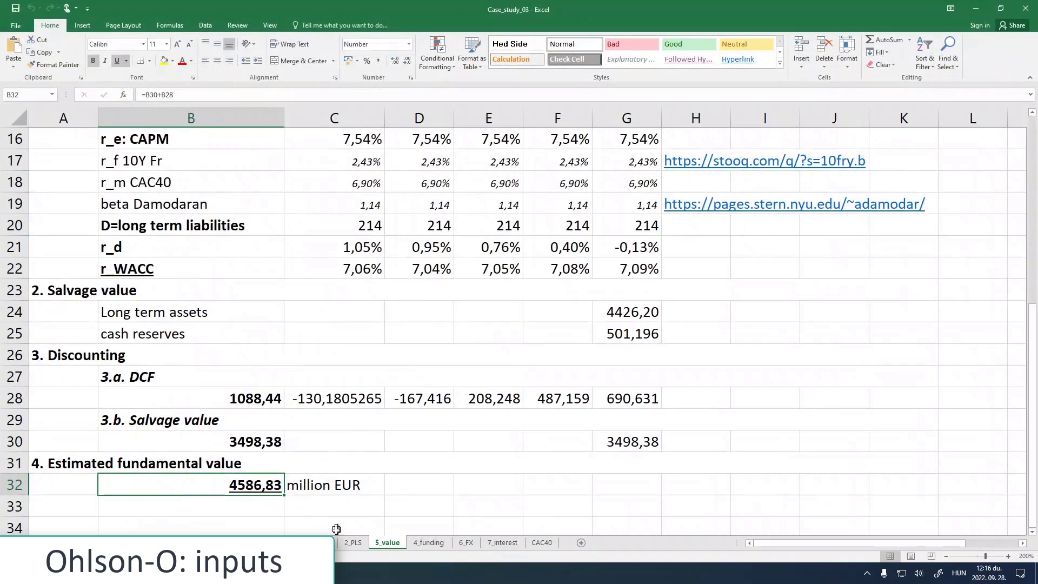
left_click(581, 542)
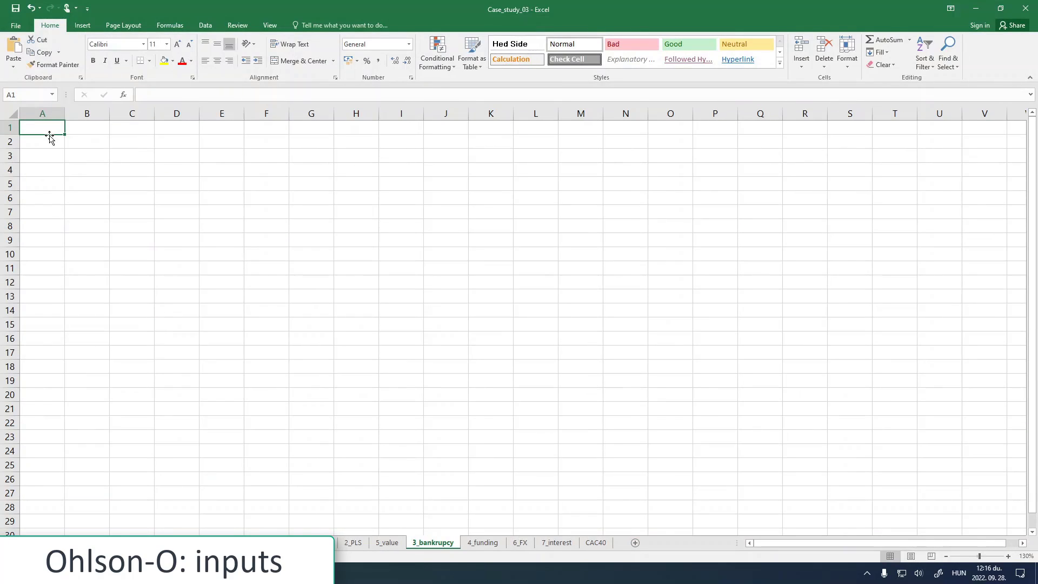
Step: Enter the bold heading "1. Input data" in A1, and paste the variable definitions from B2 down with column B widened to fit
type("1.")
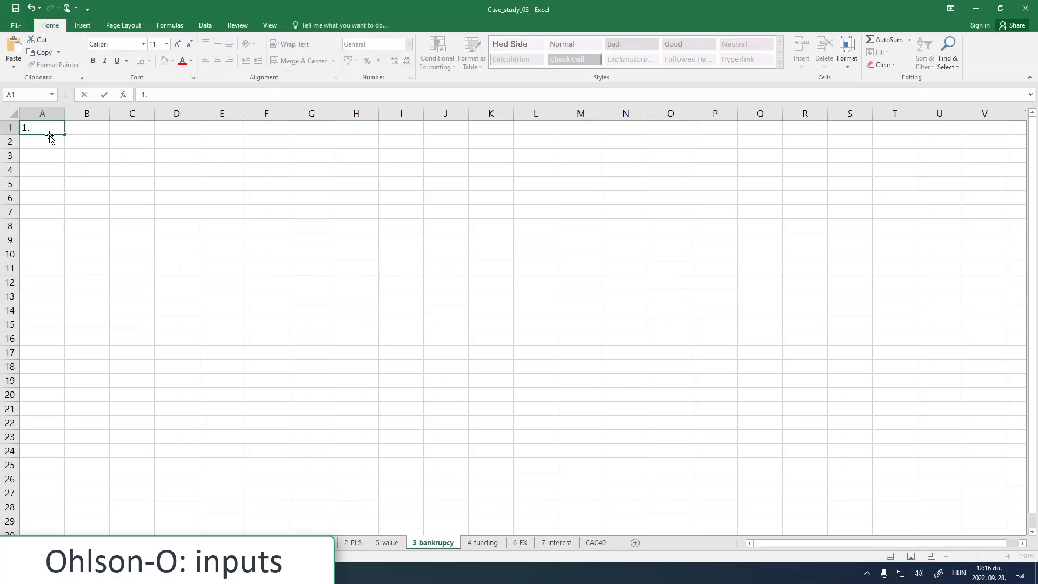
type(" Input data")
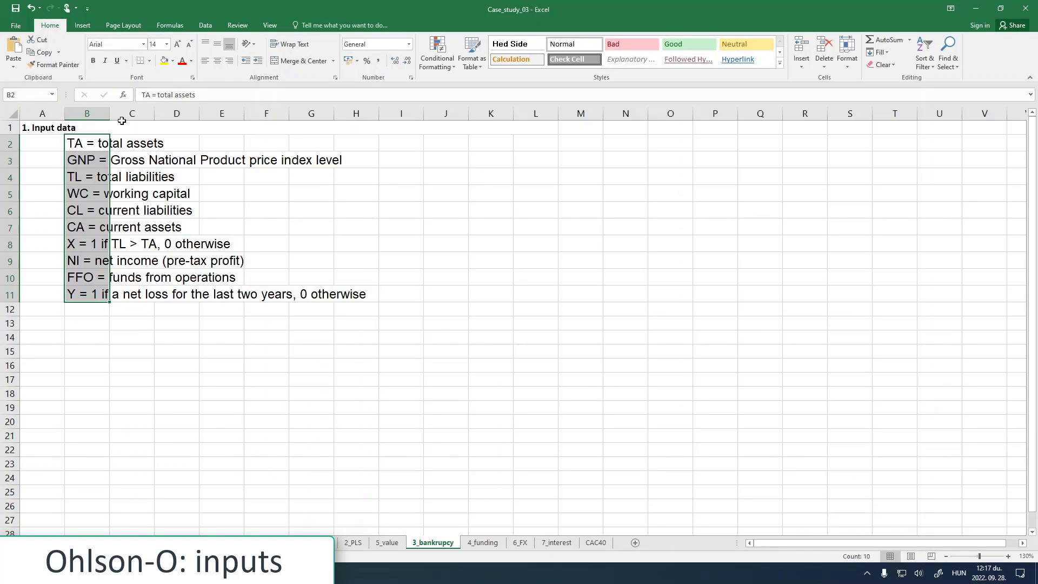
left_click_drag(109, 114, 362, 110)
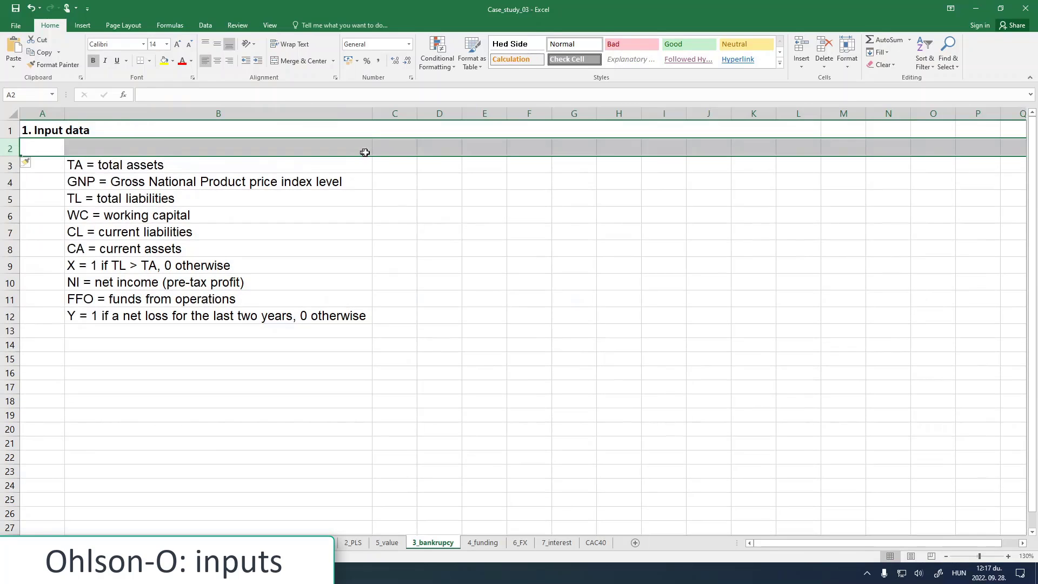
Step: Insert a row above the definitions and fill it with the label "year" in B2 and 1 to 5 in C2:G2
left_click(382, 152)
type("1\t2\t3\t4\t5")
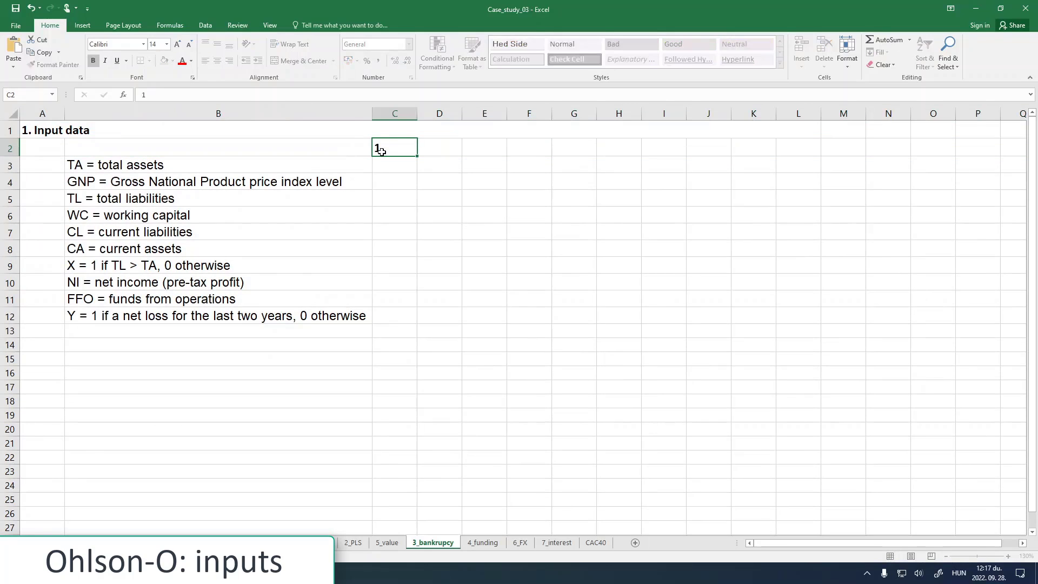
key("Left")
key("Left")
key("Left")
key("Left")
key("Left")
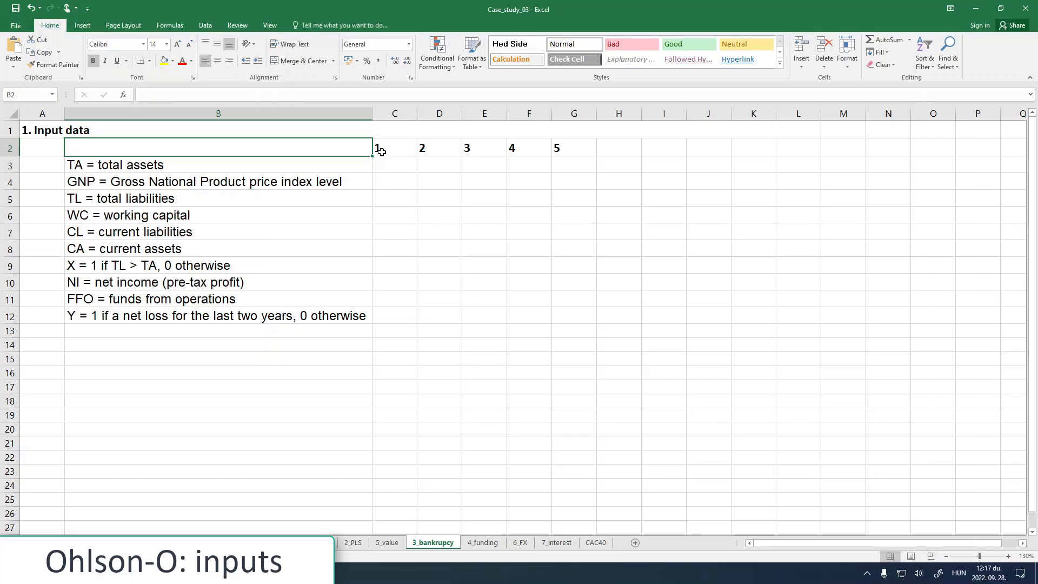
type("year")
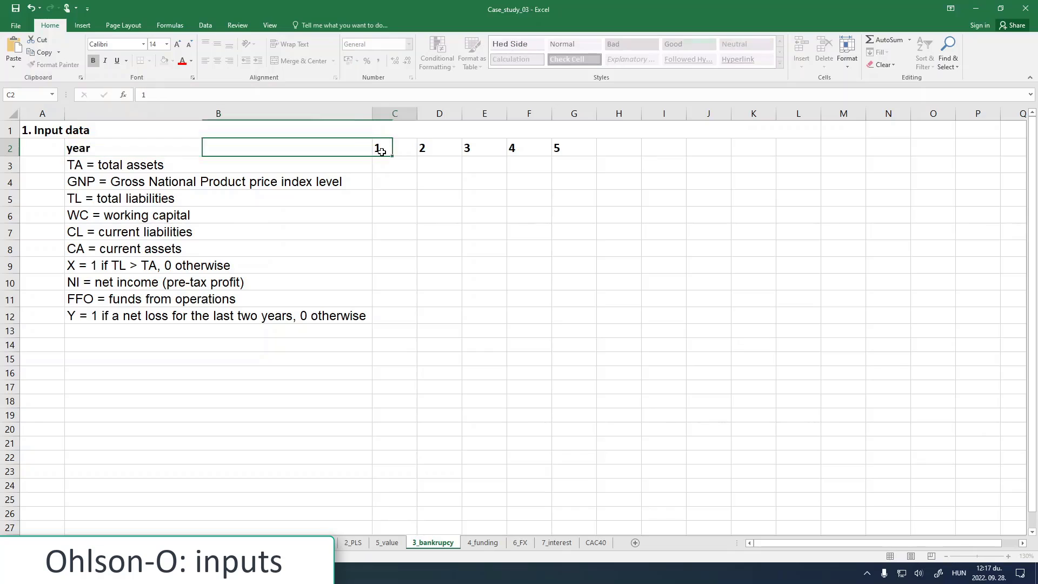
left_click(382, 151)
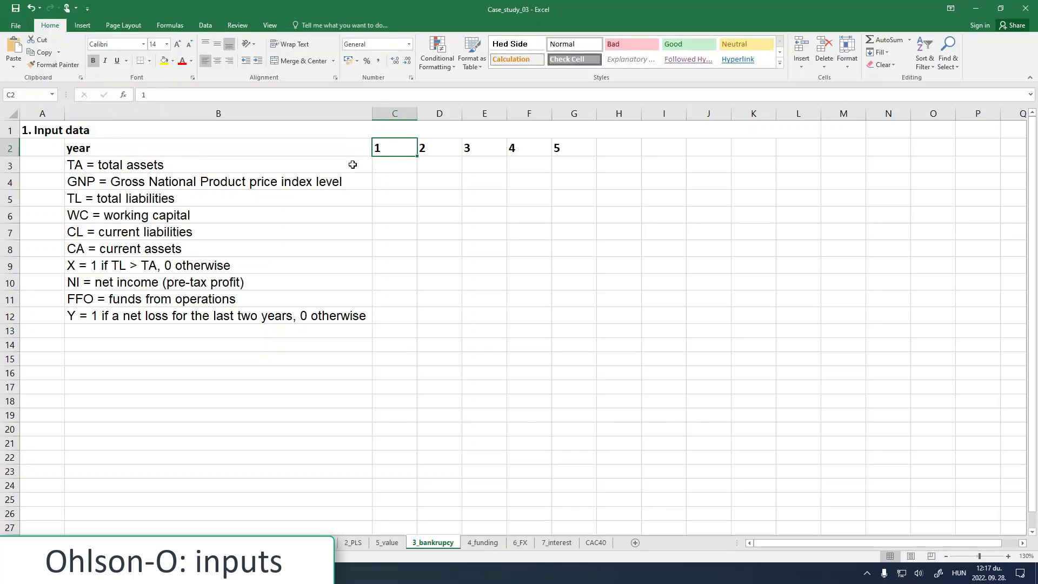
Step: Link total assets in C3 to the year 1 assets total in S13 of 2_PLS, and fill the formula across to G3
left_click(376, 168)
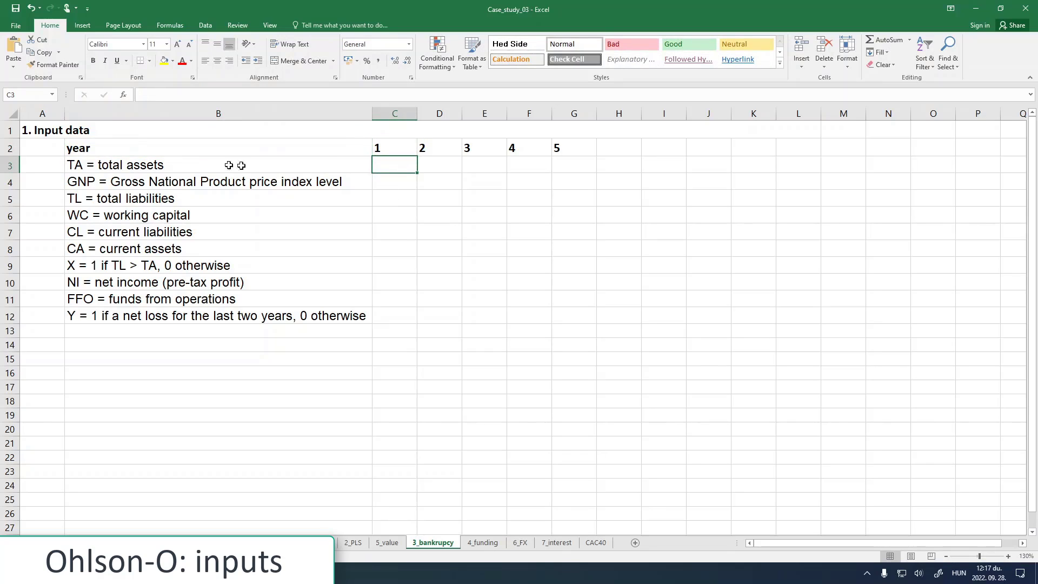
left_click(142, 164)
left_click_drag(422, 168, 417, 167)
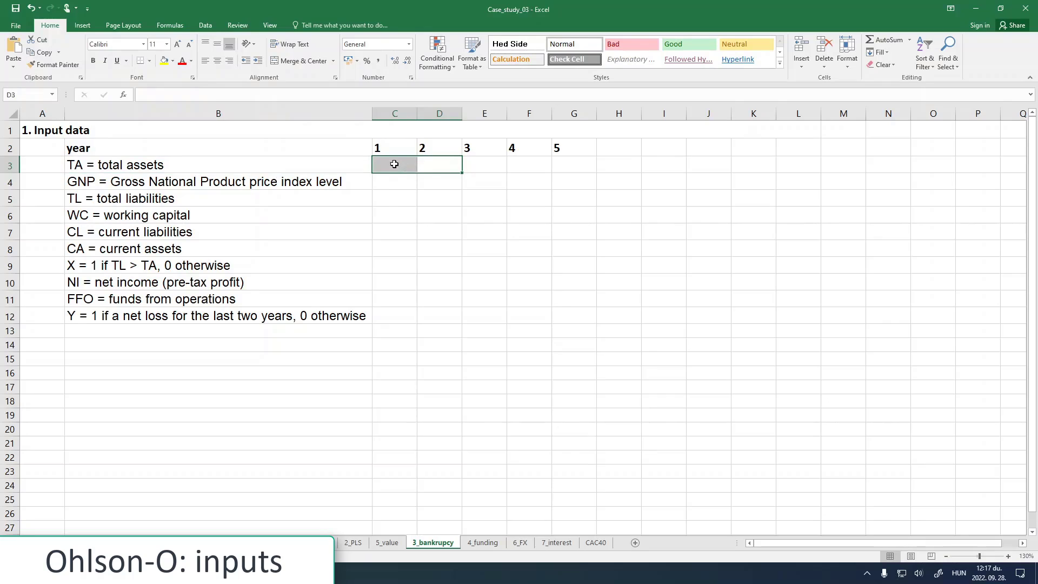
left_click(407, 169)
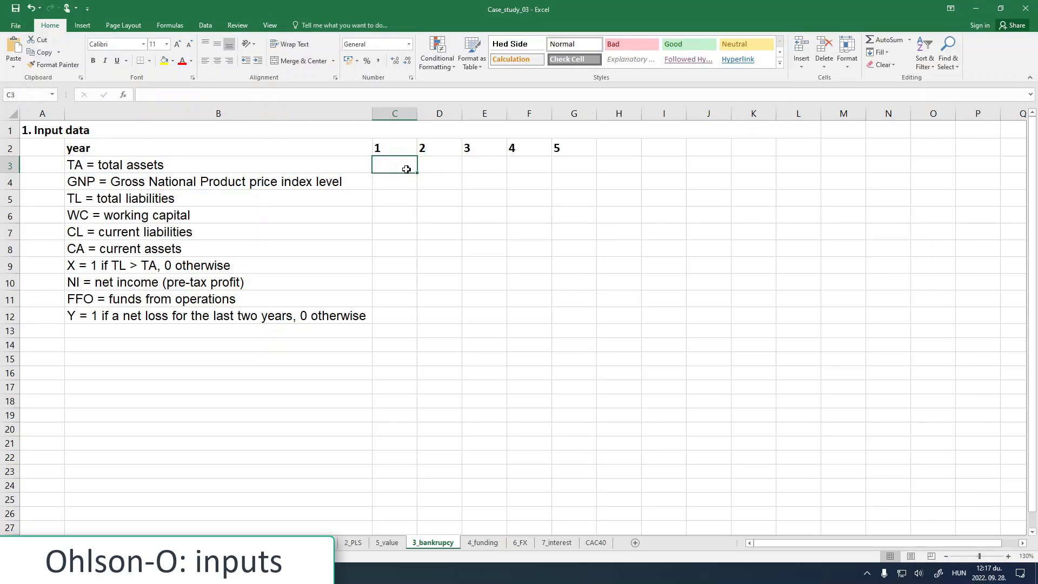
type("=")
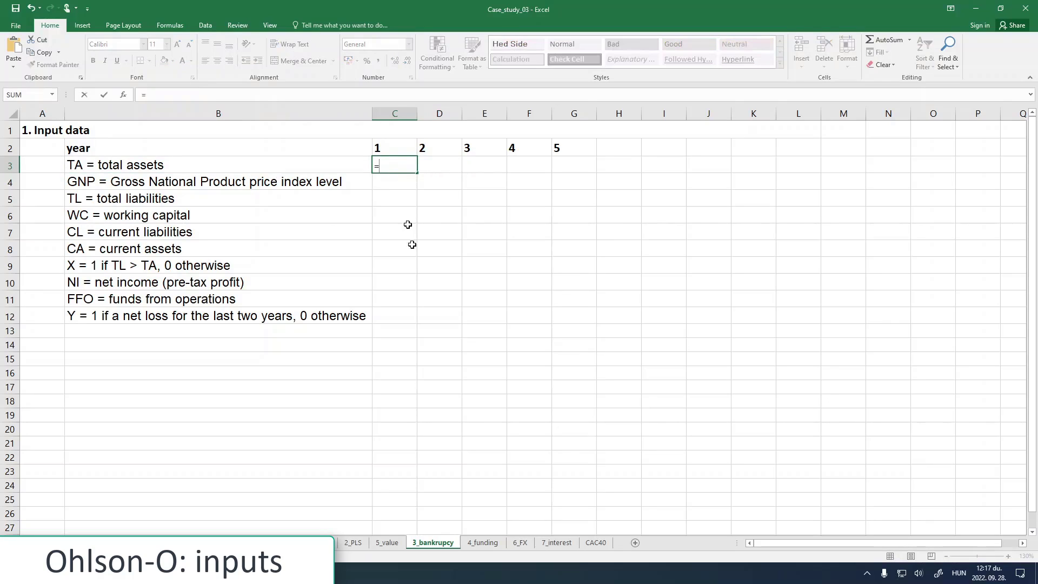
left_click(354, 542)
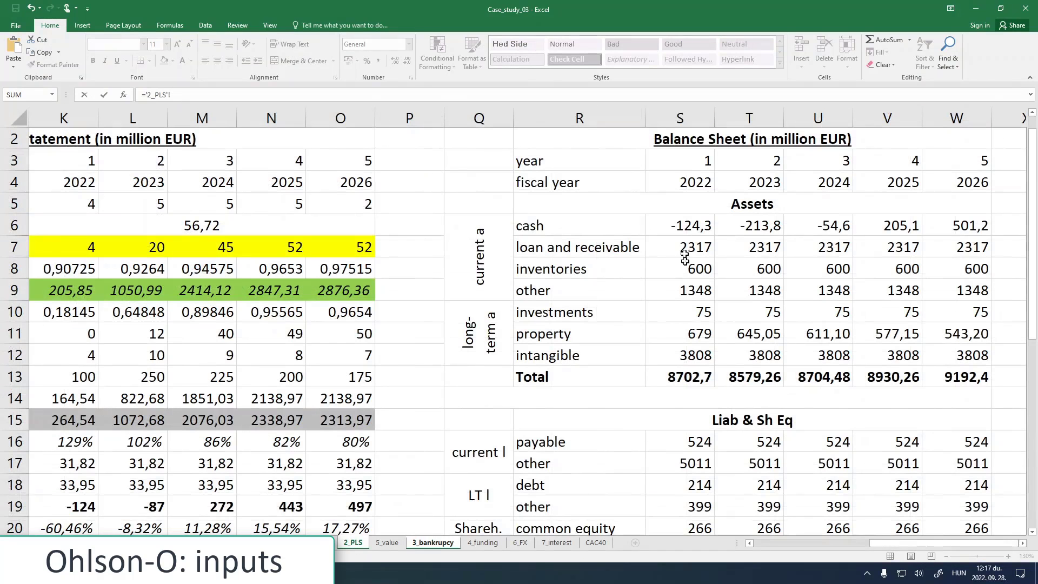
left_click(676, 374)
scroll(628, 386, "down", 2)
scroll(638, 387, "down", 1)
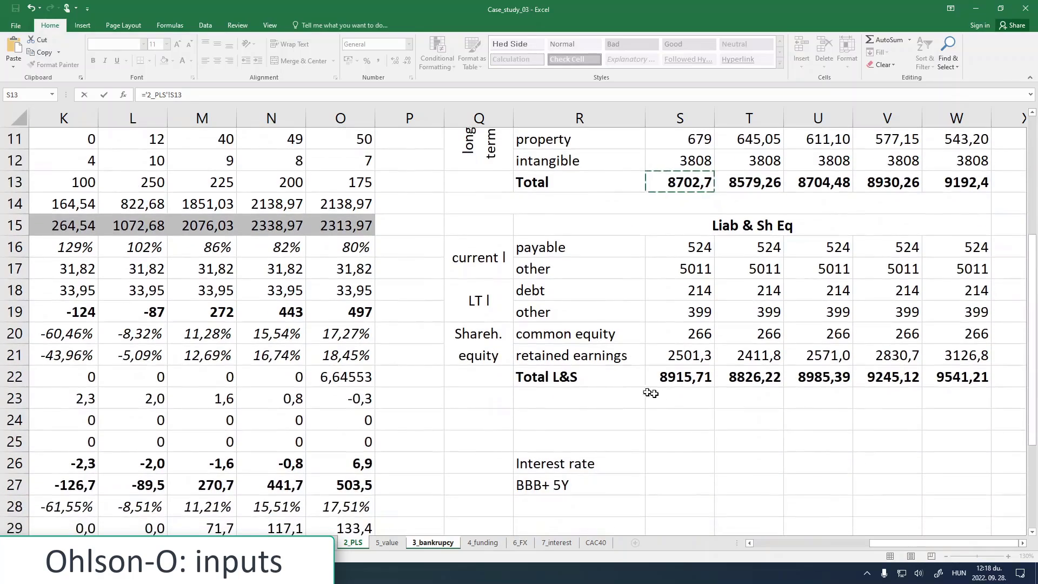
scroll(669, 394, "up", 1)
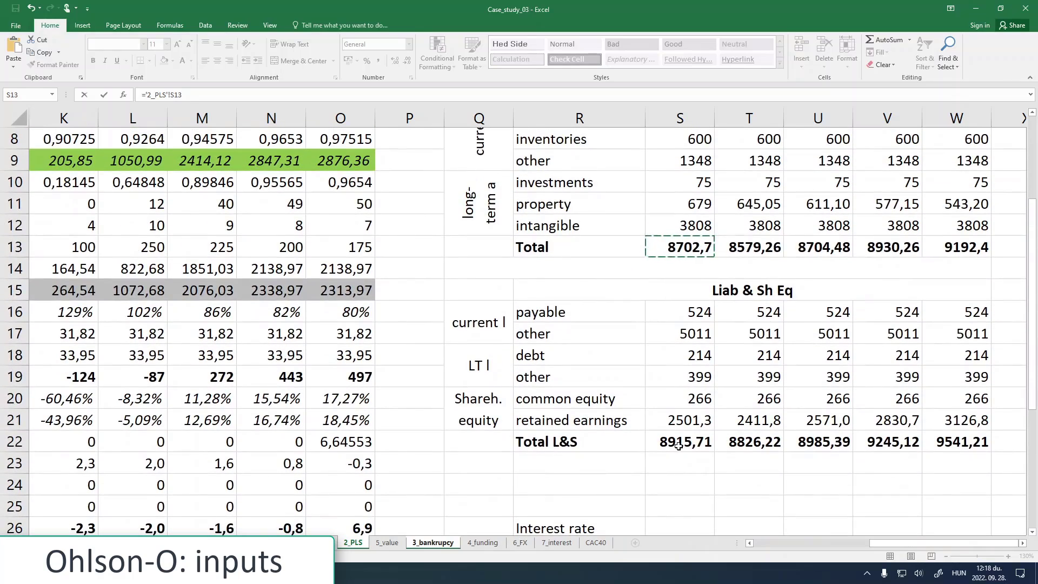
scroll(678, 443, "up", 3)
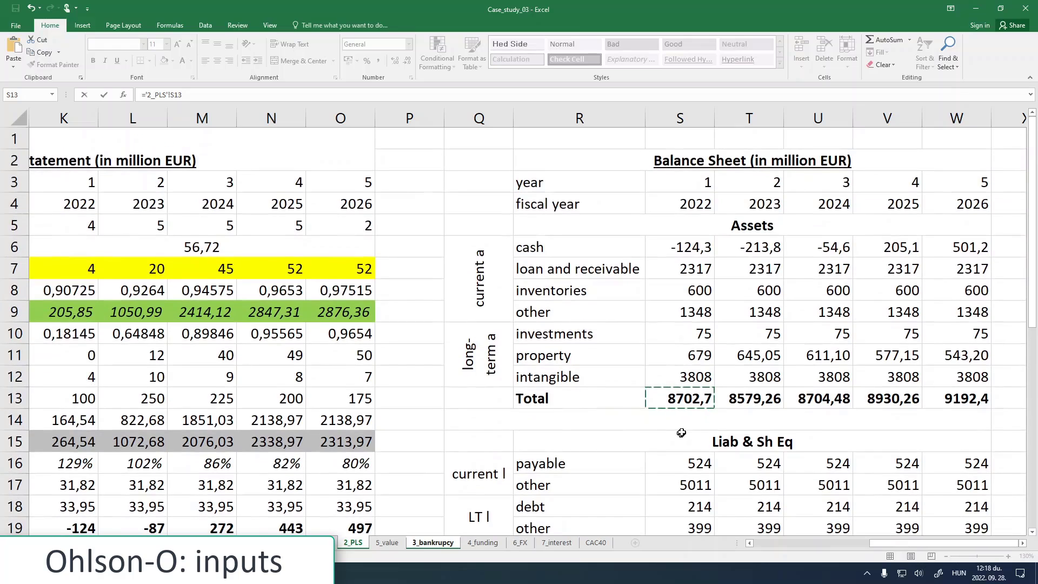
left_click(104, 94)
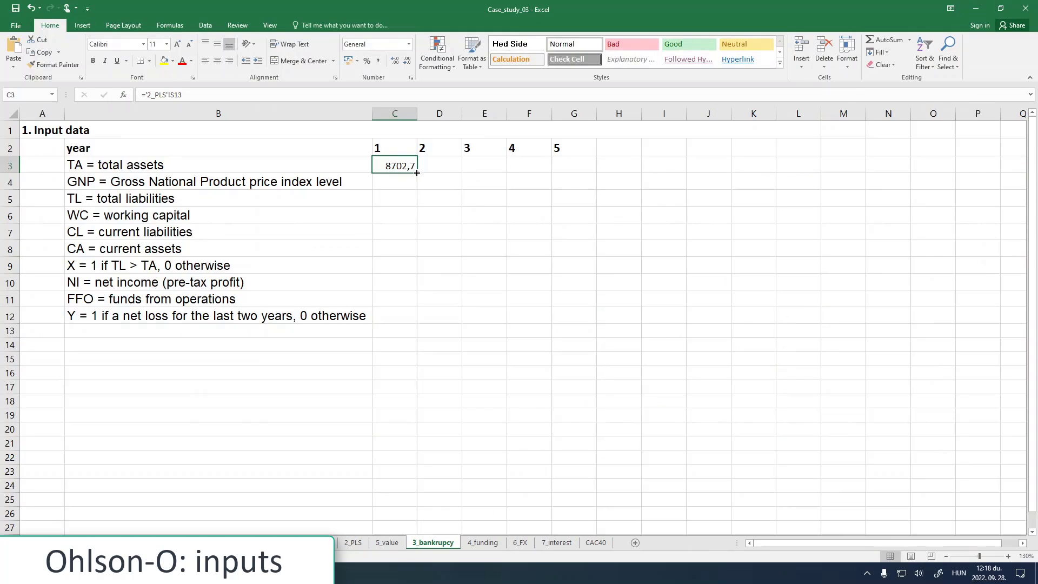
left_click_drag(417, 173, 592, 168)
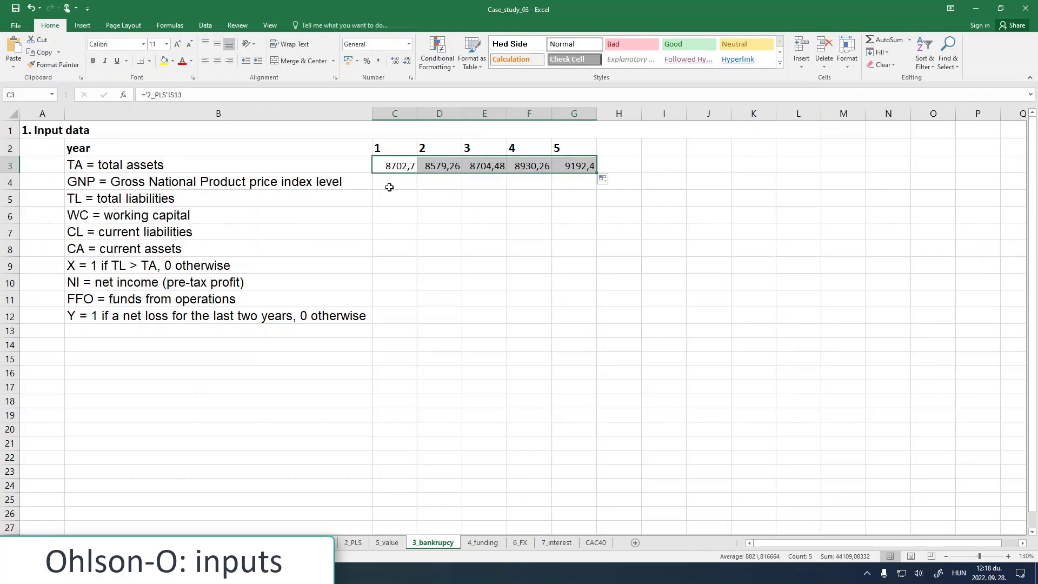
Step: Search Google for "Gross National Product france" in a new browser tab, copying the term from B4, and accept all cookies
left_click(388, 180)
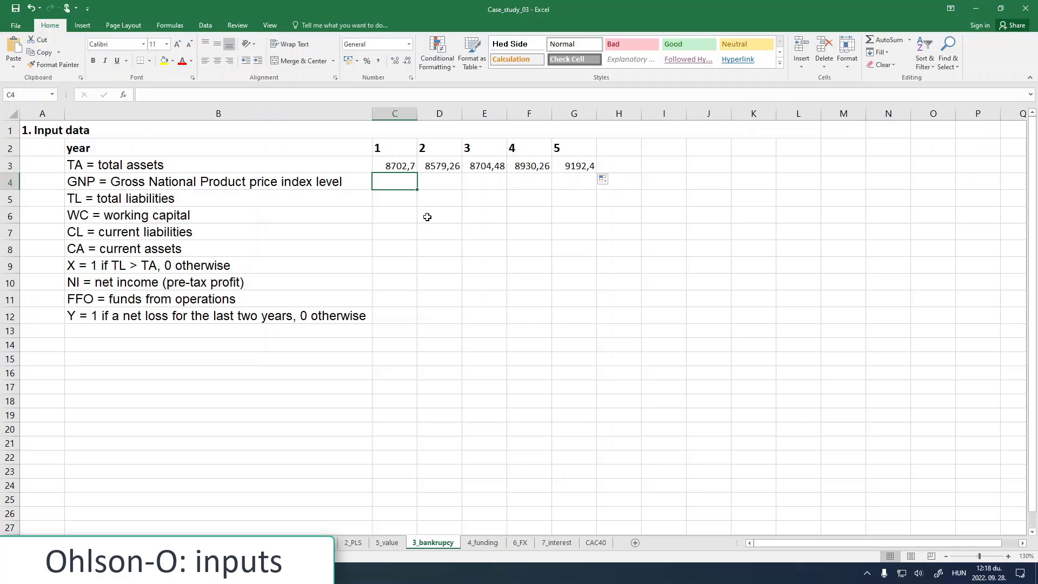
left_click(95, 182)
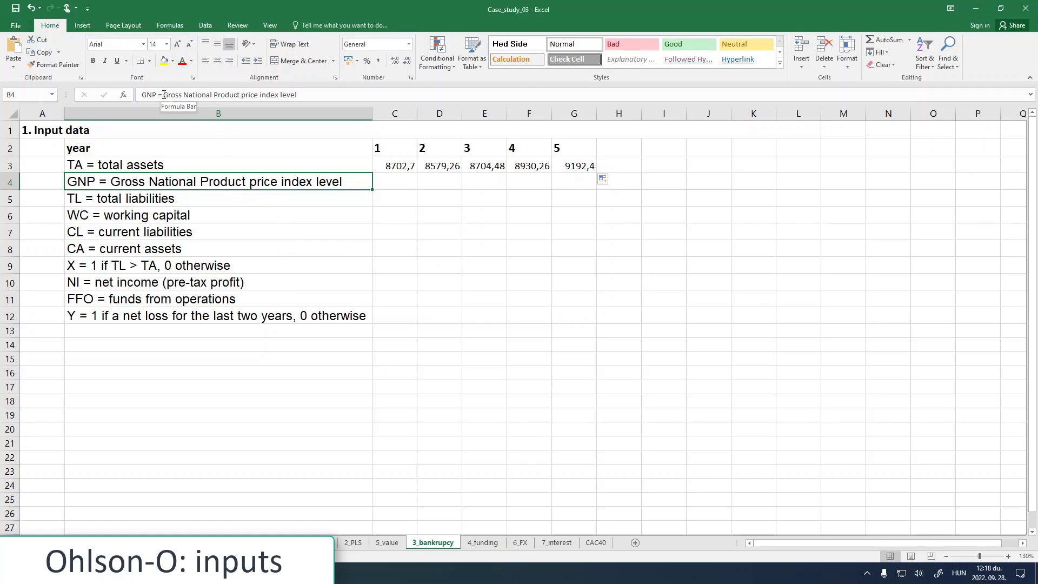
left_click_drag(163, 95, 237, 96)
key("ctrl+c")
key("alt+Tab")
key("ctrl+v")
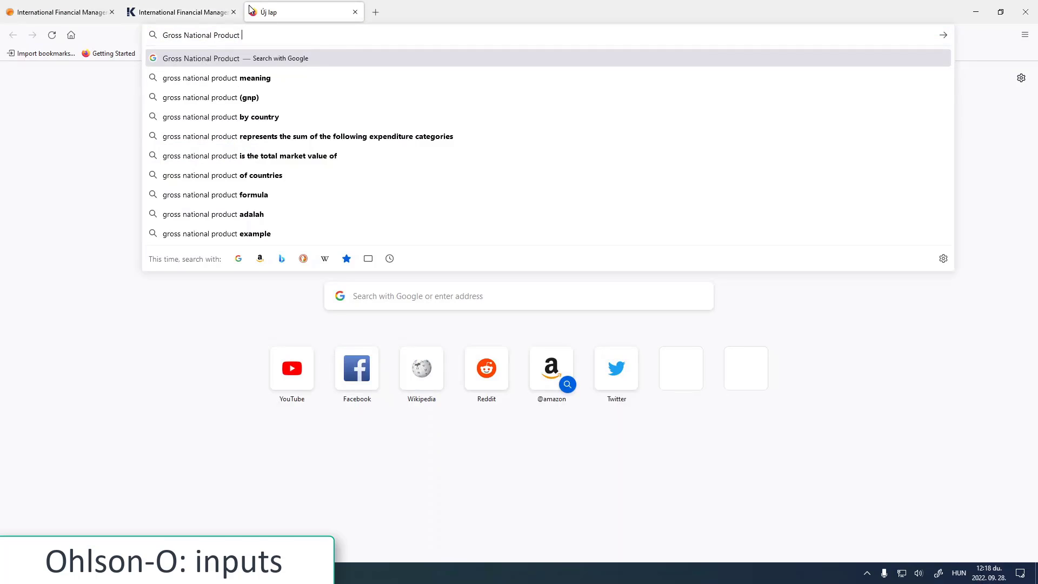
type("france")
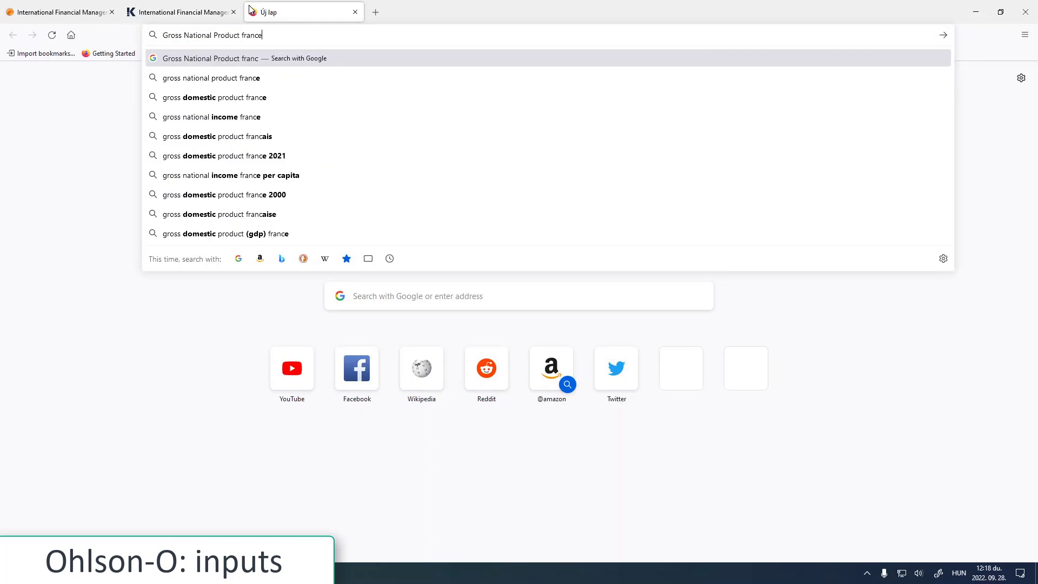
key("Return")
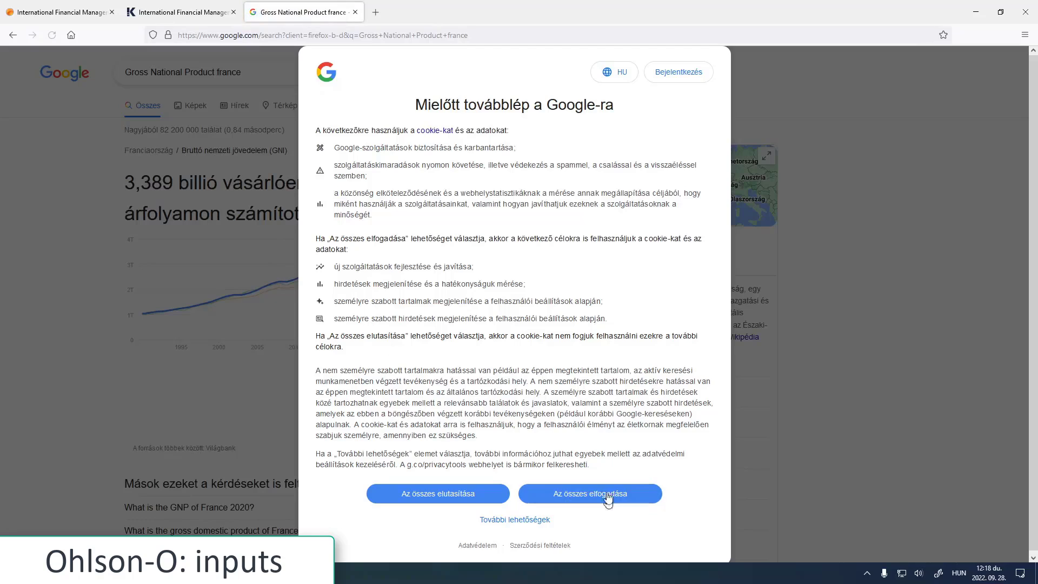
left_click(615, 498)
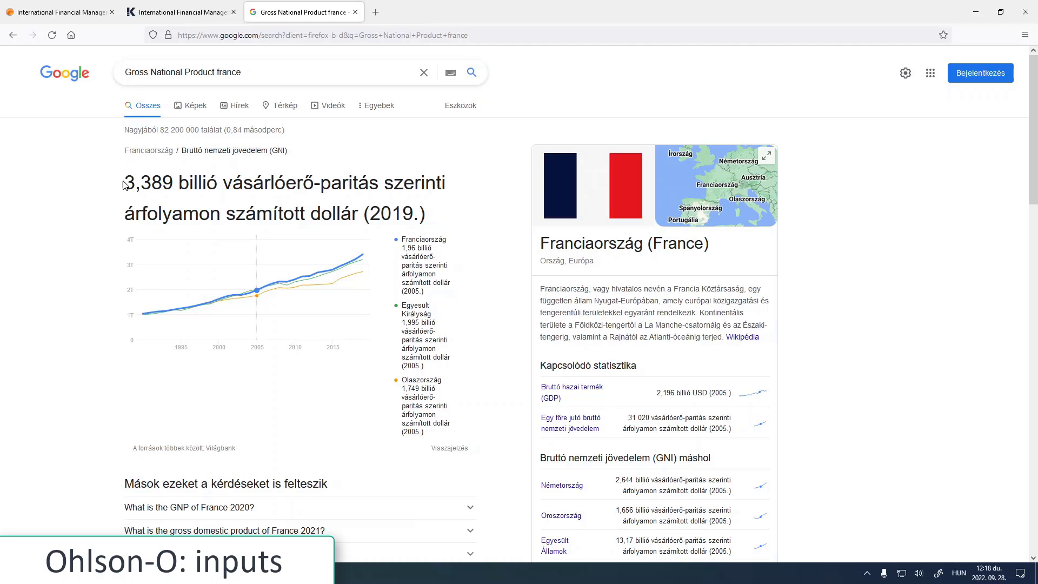
Step: Examine the chart and related indicators on the Trading Economics France GDP page, and return to the search results
scroll(83, 238, "down", 1)
scroll(83, 239, "down", 6)
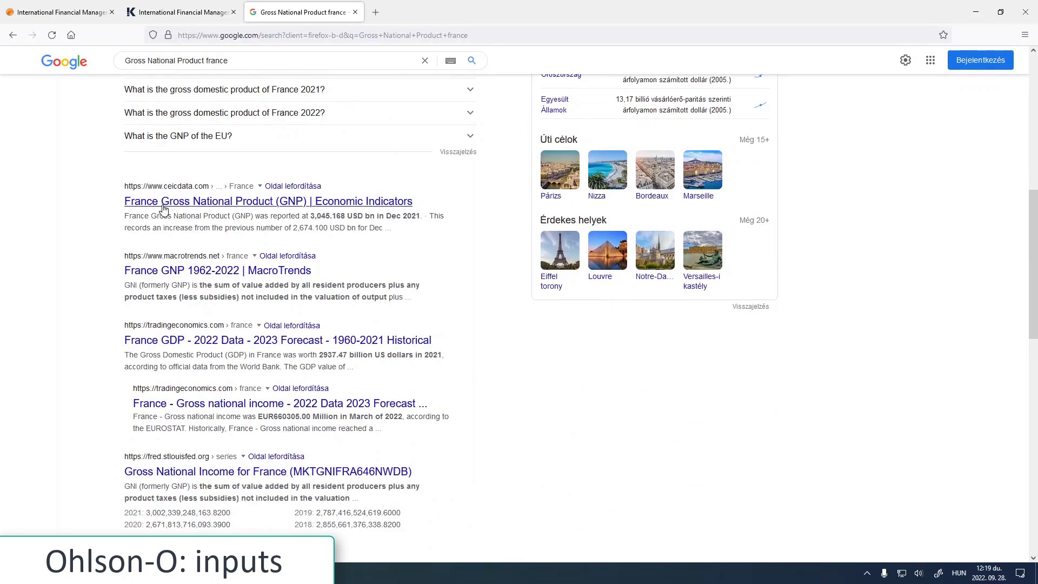
left_click(130, 340)
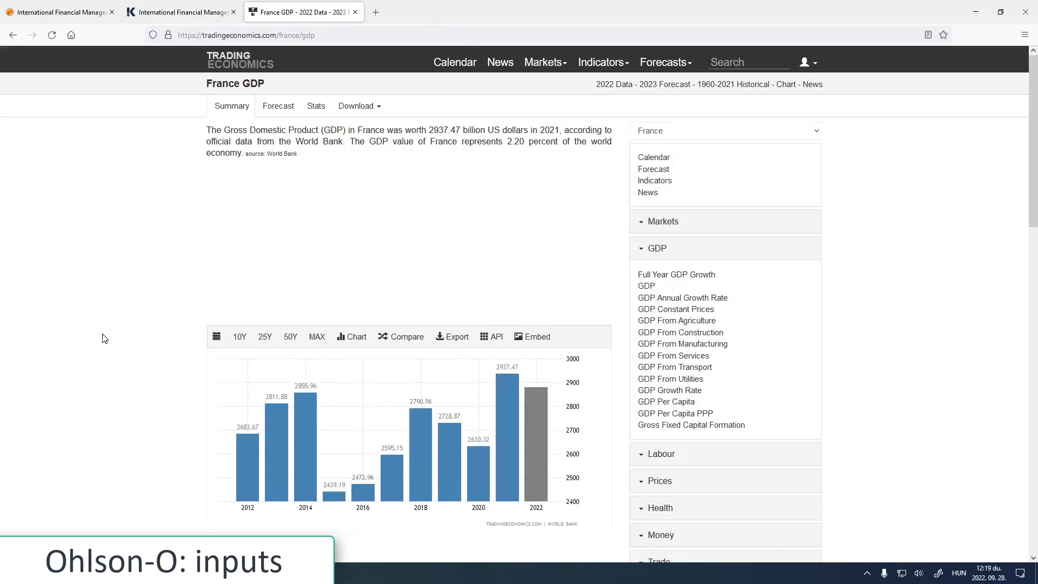
scroll(101, 338, "down", 3)
scroll(105, 338, "down", 2)
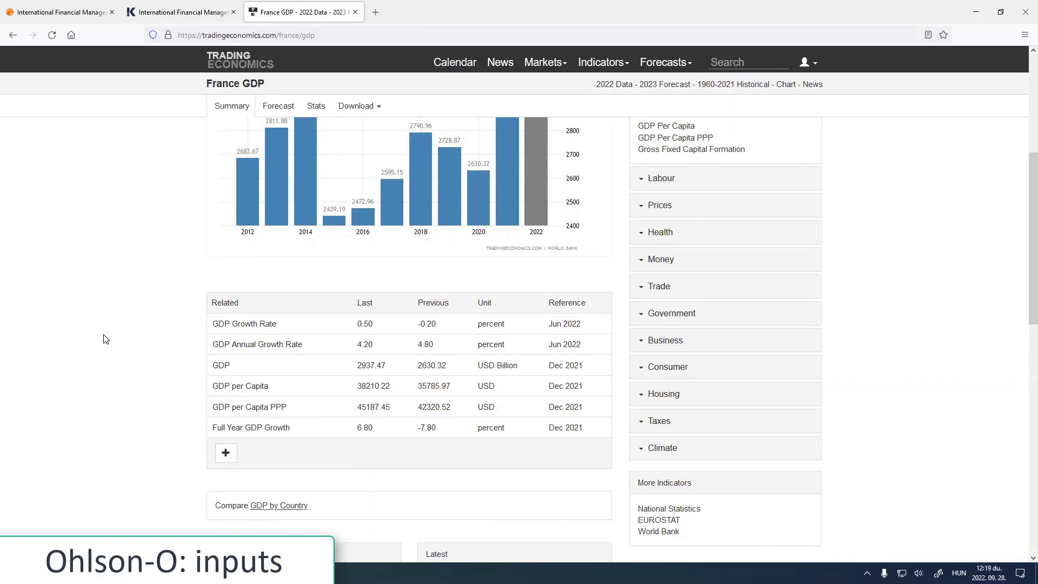
scroll(104, 335, "up", 5)
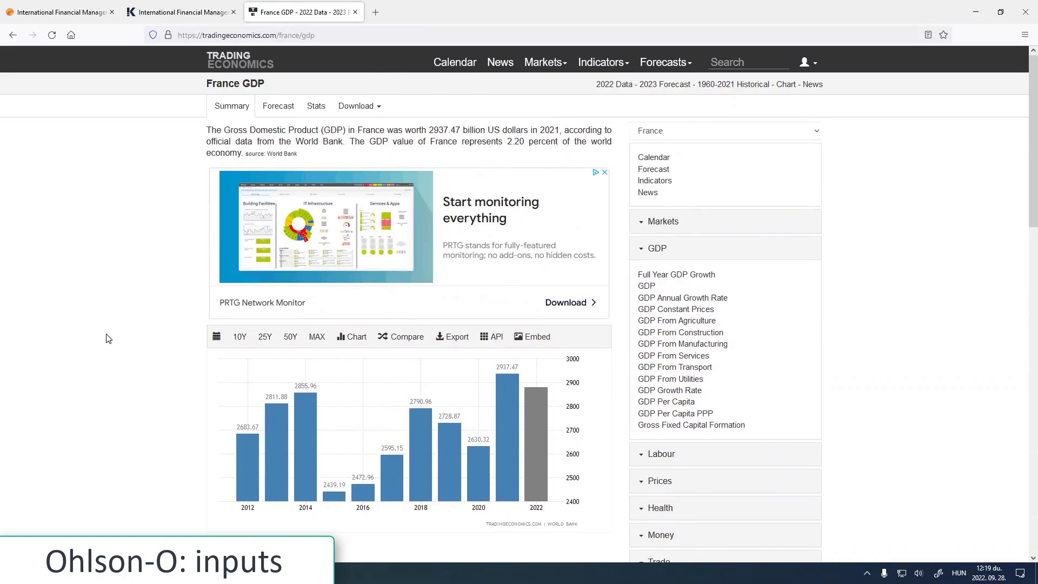
scroll(107, 335, "down", 4)
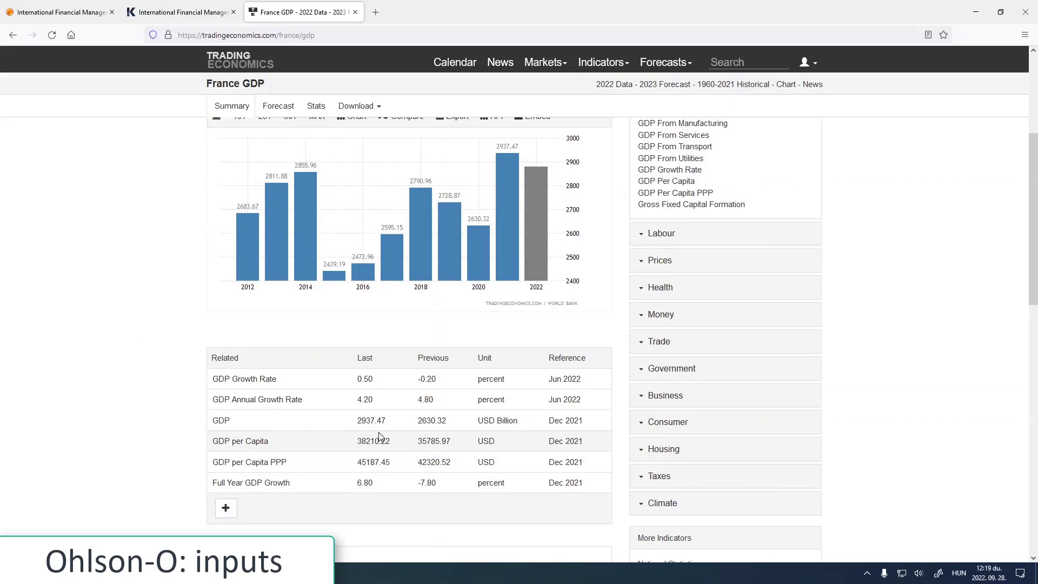
scroll(65, 332, "up", 1)
scroll(65, 332, "up", 3)
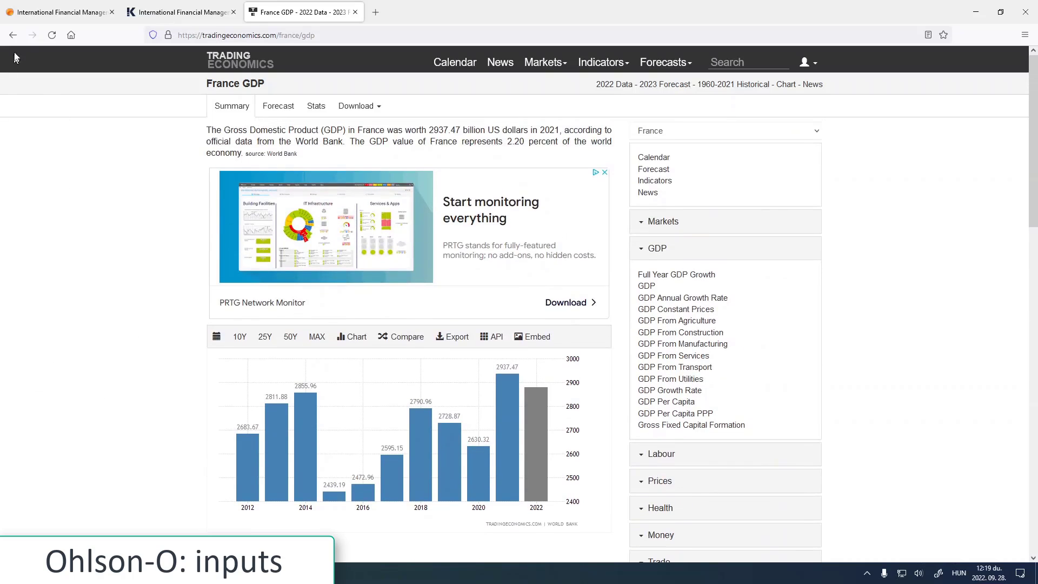
left_click(13, 34)
scroll(81, 317, "up", 8)
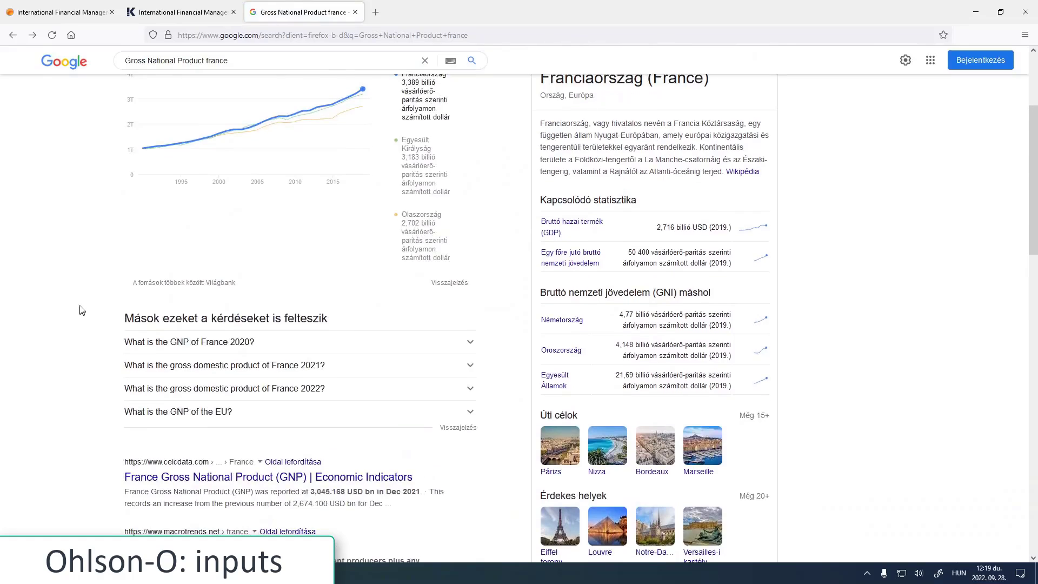
Step: Copy the French GNP figure from the search results into C4 of the Excel sheet, removing the comma so it reads 3389
left_click_drag(128, 179, 173, 182)
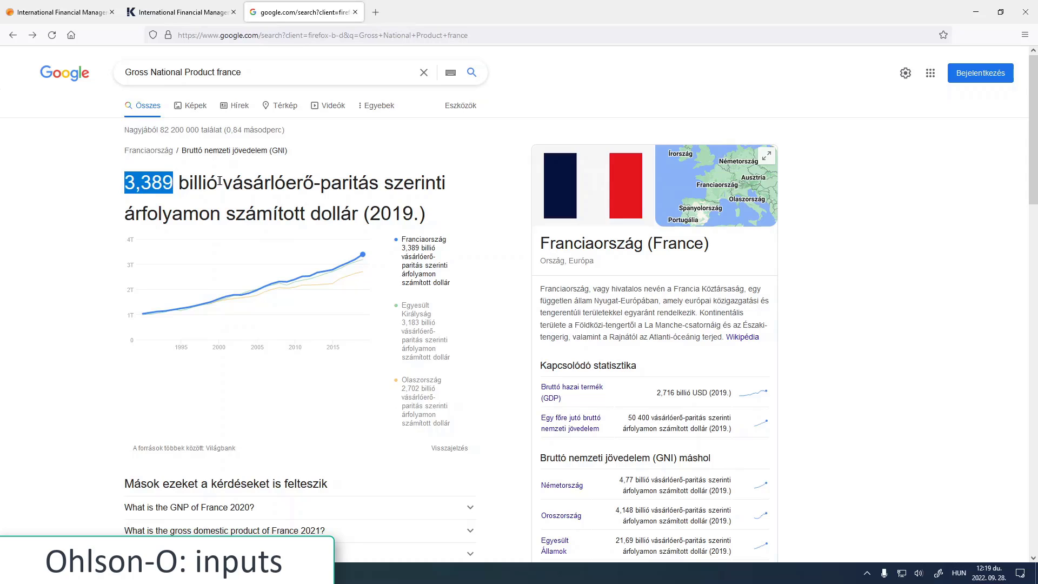
key("alt+Tab")
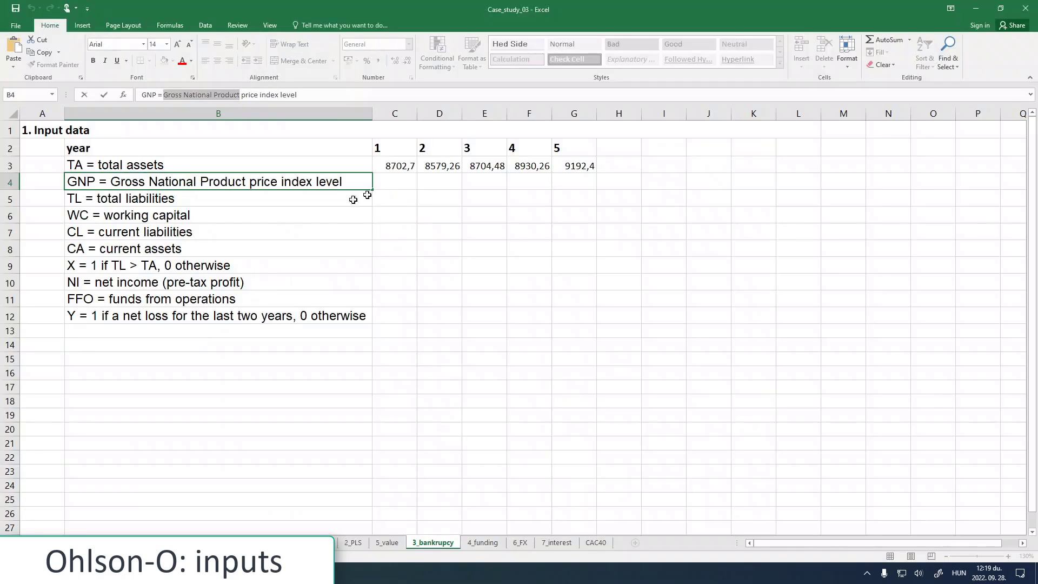
left_click(391, 175)
left_click(190, 98)
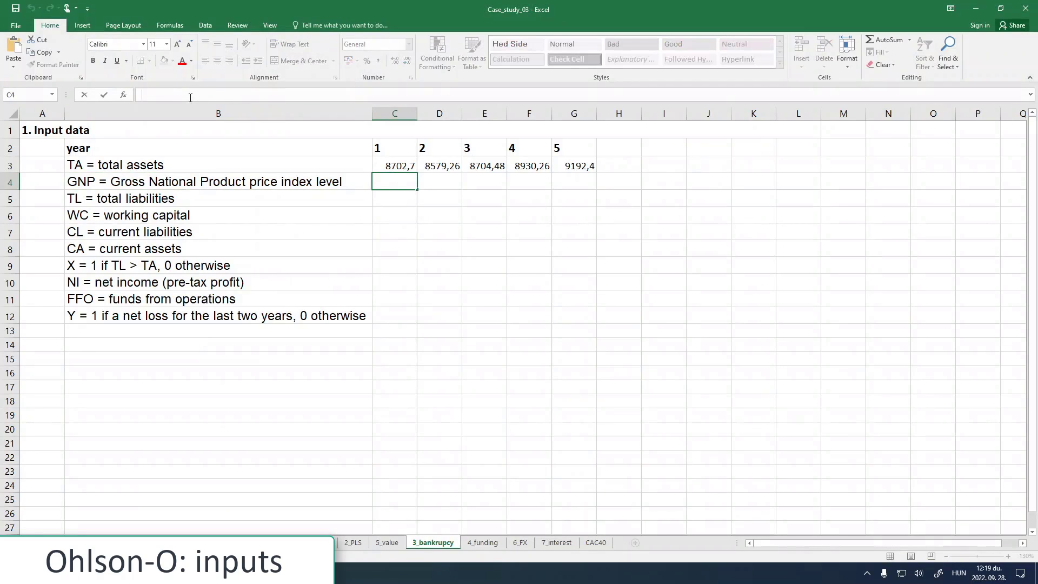
key("ctrl+v")
left_click(148, 94)
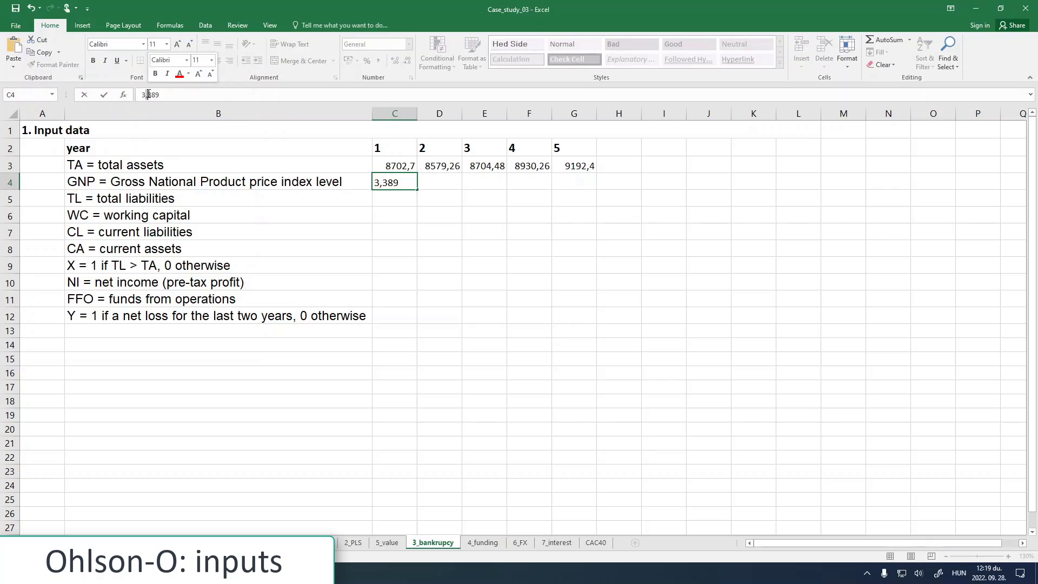
key("Delete")
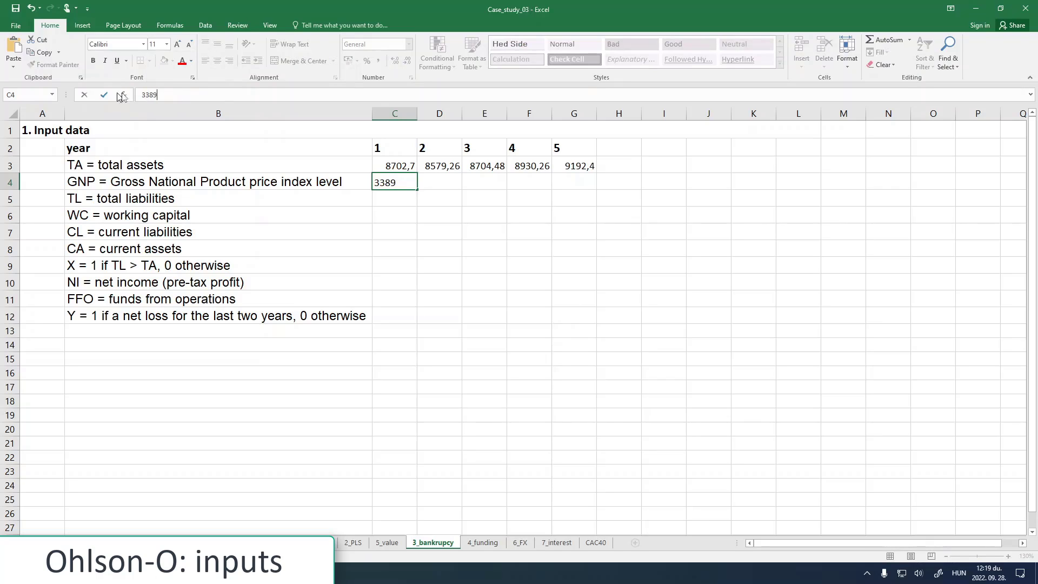
left_click(106, 95)
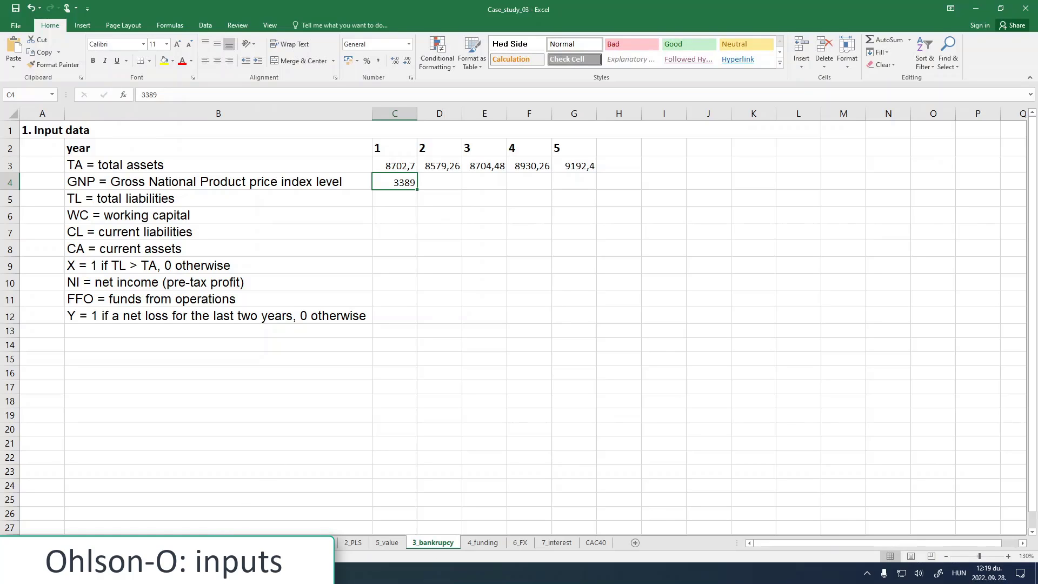
Step: Search Google for "eurusd" in a new Firefox tab and select the exchange rate shown in the converter
mouse_move(173, 573)
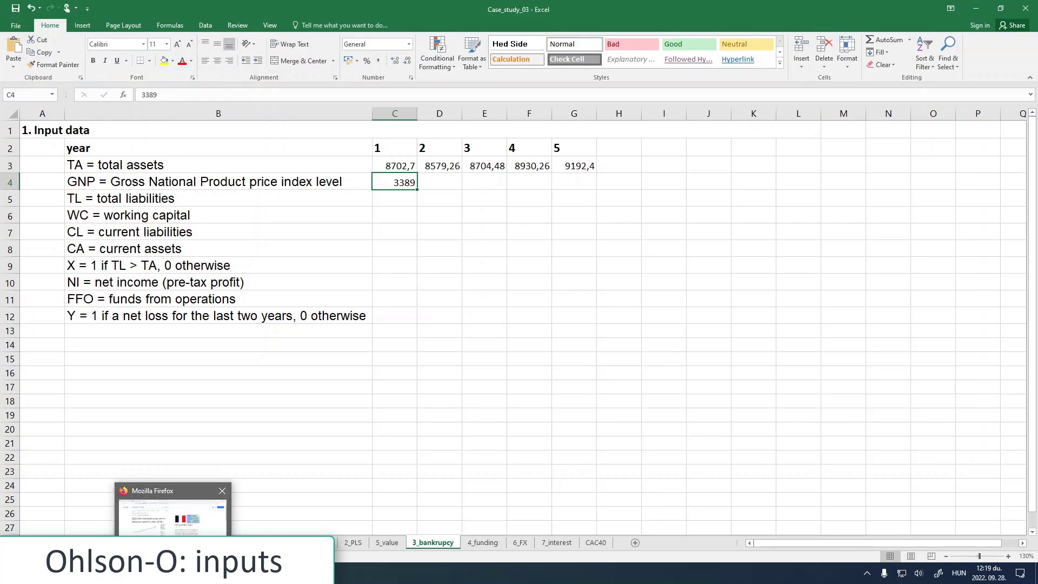
left_click(173, 511)
left_click(373, 13)
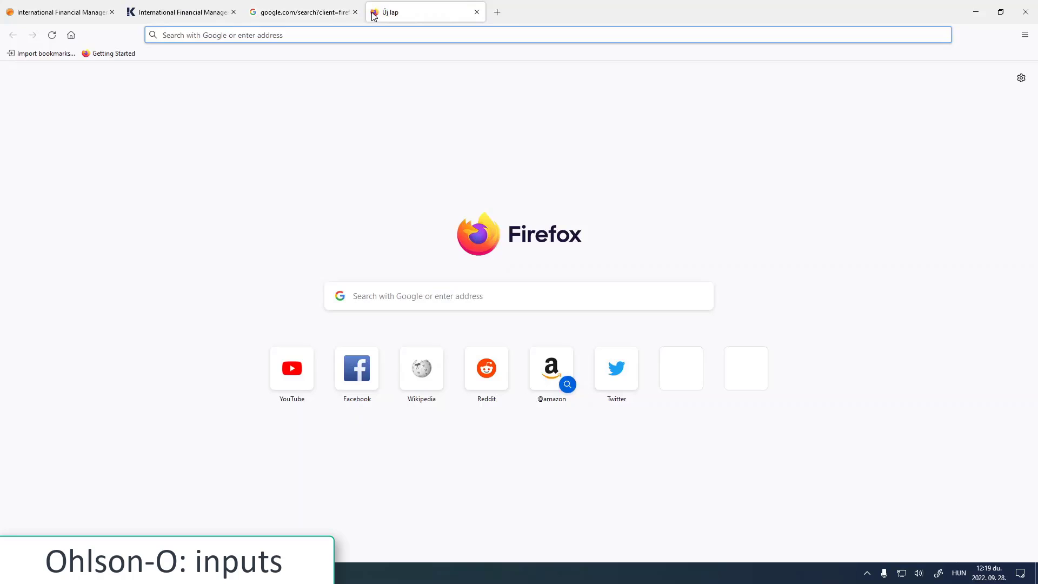
type("eurusd")
key("Return")
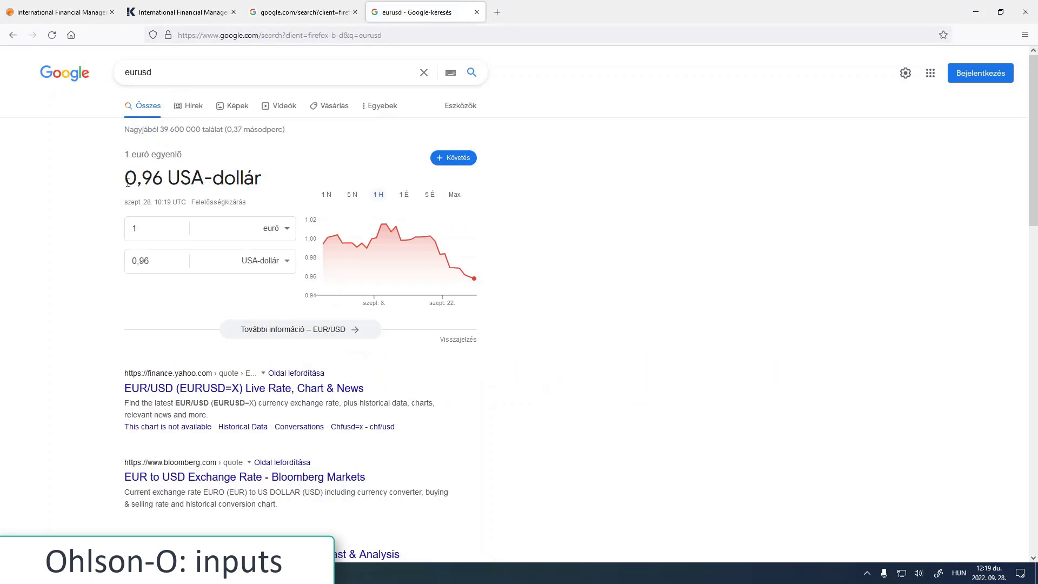
left_click_drag(126, 182, 162, 181)
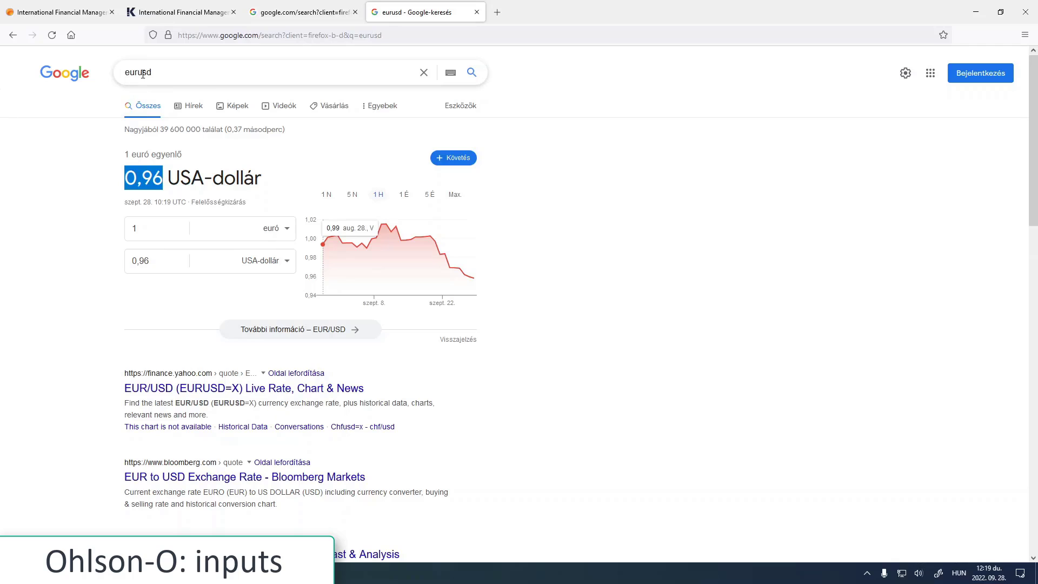
Step: Change the search to "usdeur" and select the dollar-to-euro rate in the converter result
left_click_drag(140, 74, 124, 73)
key("BackSpace")
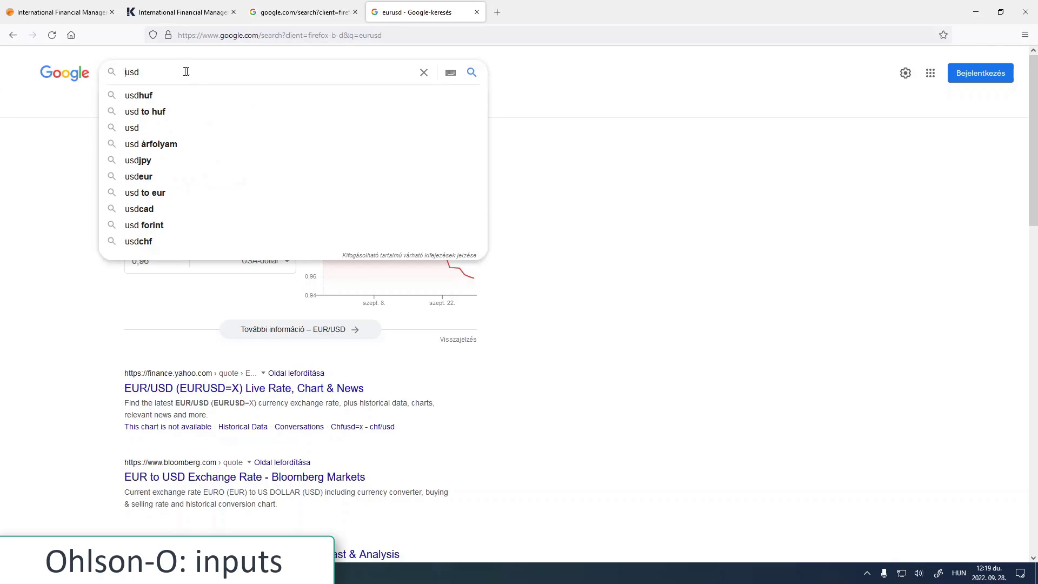
type("eur")
key("Return")
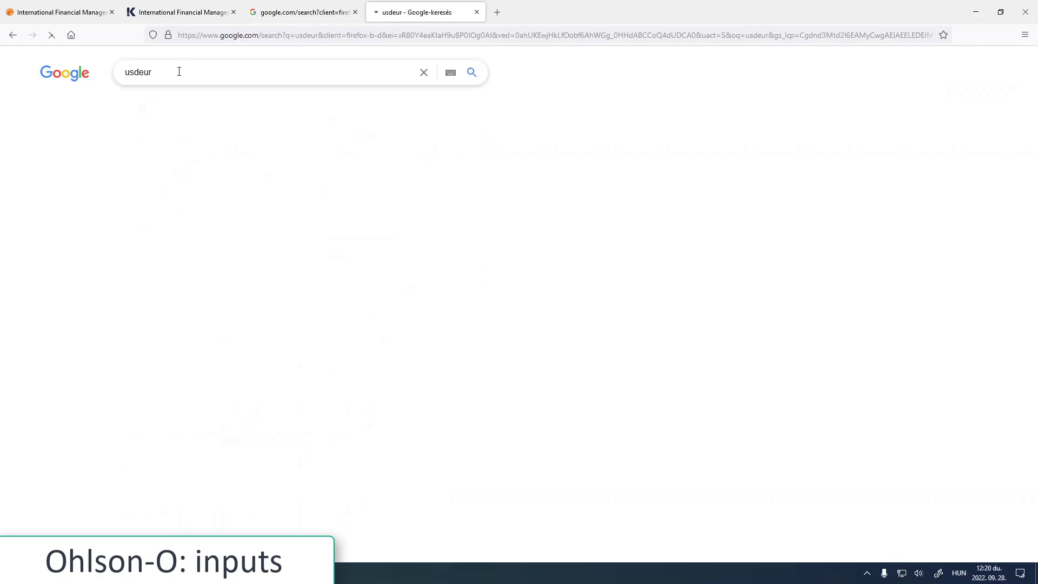
left_click_drag(125, 174, 162, 174)
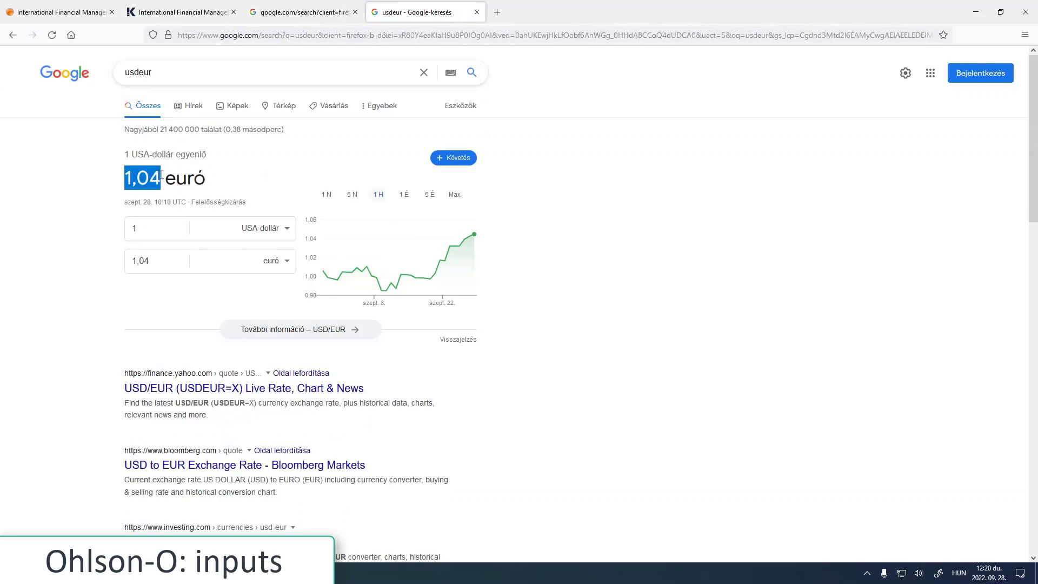
Step: Convert the GNP in C4 of the Excel sheet to euros with the formula =3389*1,04
key("alt+Tab")
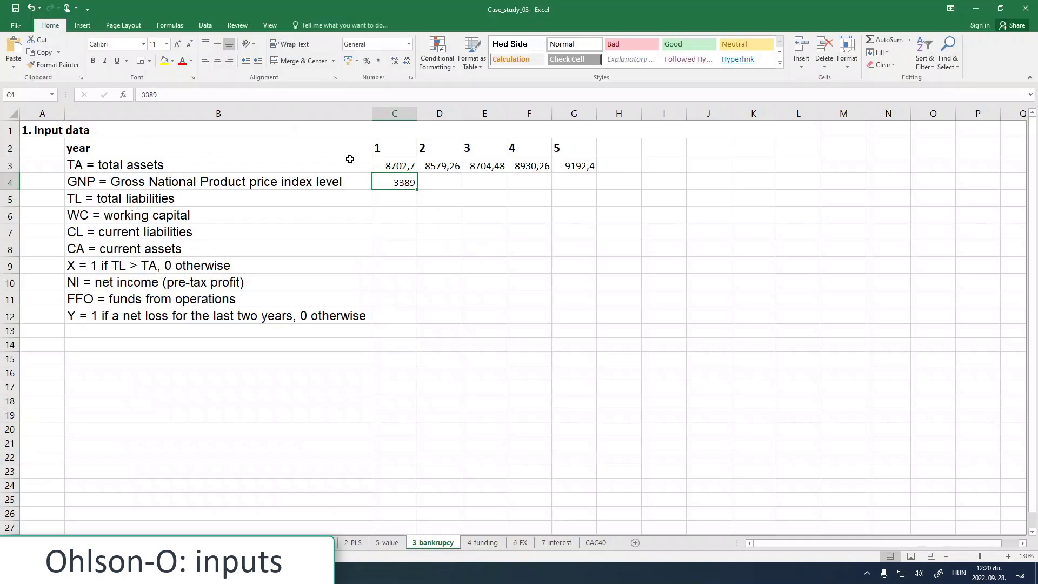
left_click(140, 94)
type("=3389")
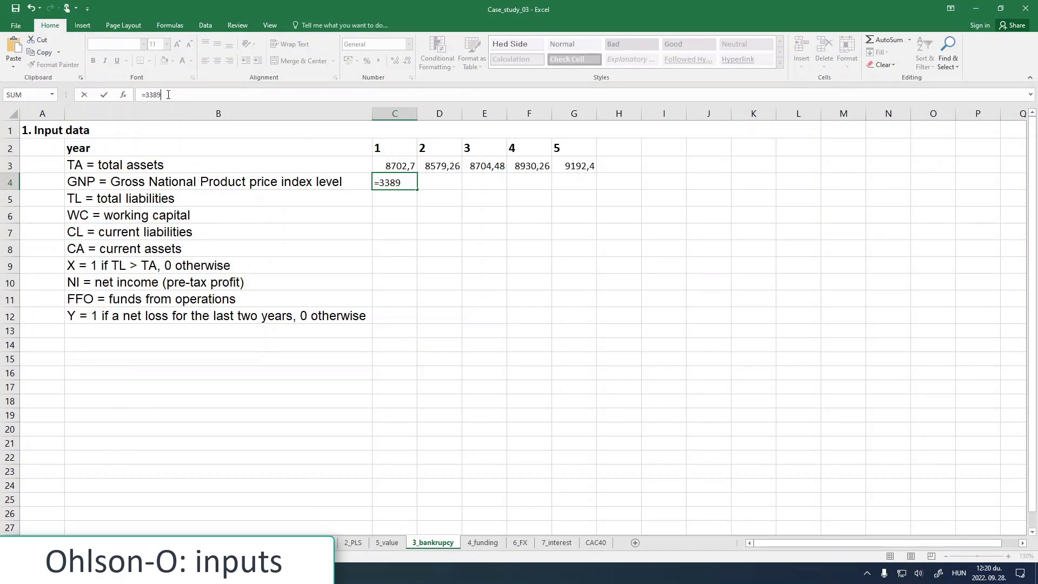
type("*1,04")
key("Return")
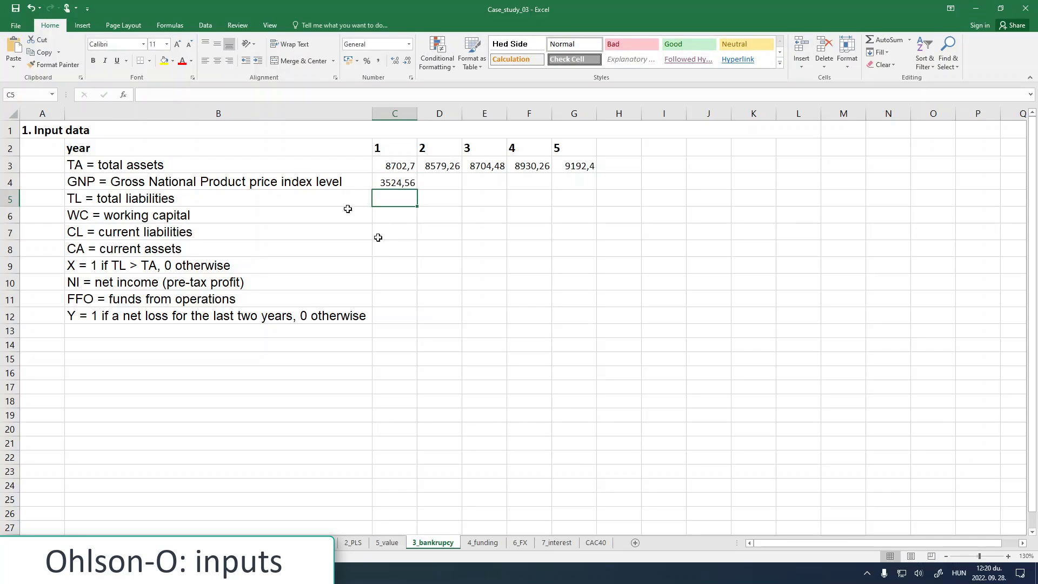
left_click(409, 178)
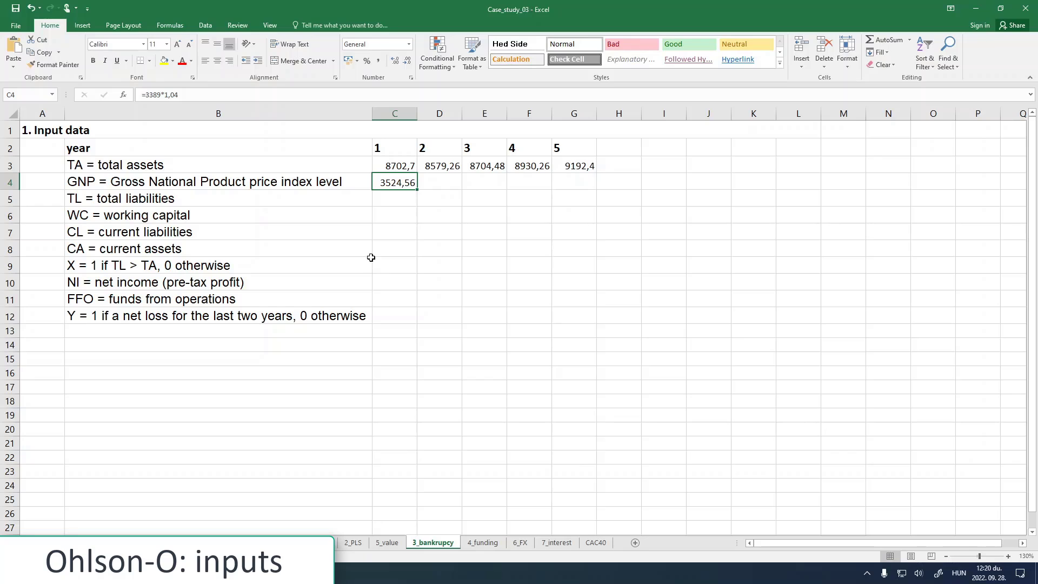
Step: Recheck the French GNP's magnitude on the Google results in Firefox, and change the formula in Excel's C4 to =3389000*1,04
left_click(243, 573)
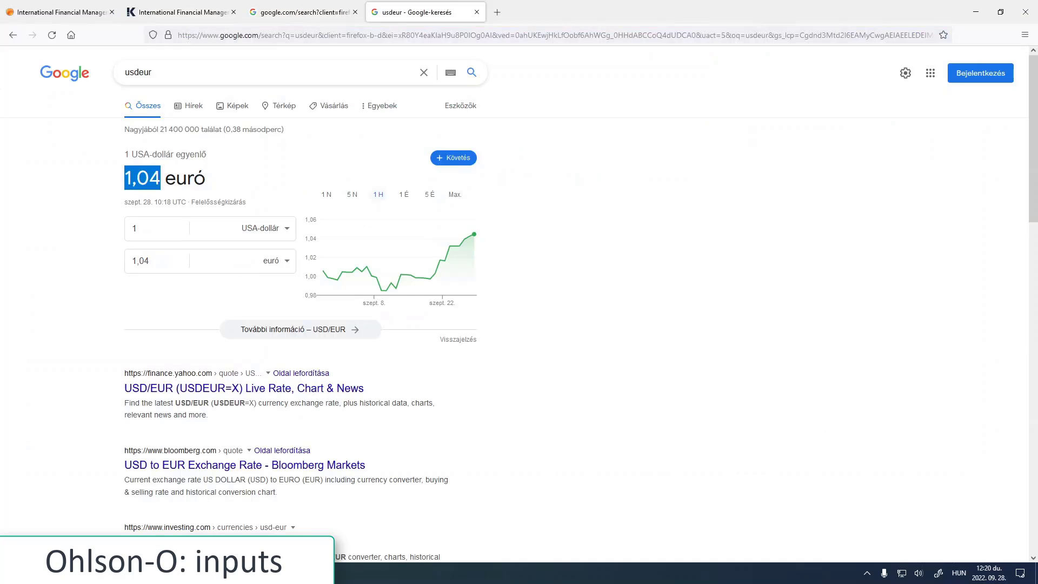
left_click(325, 8)
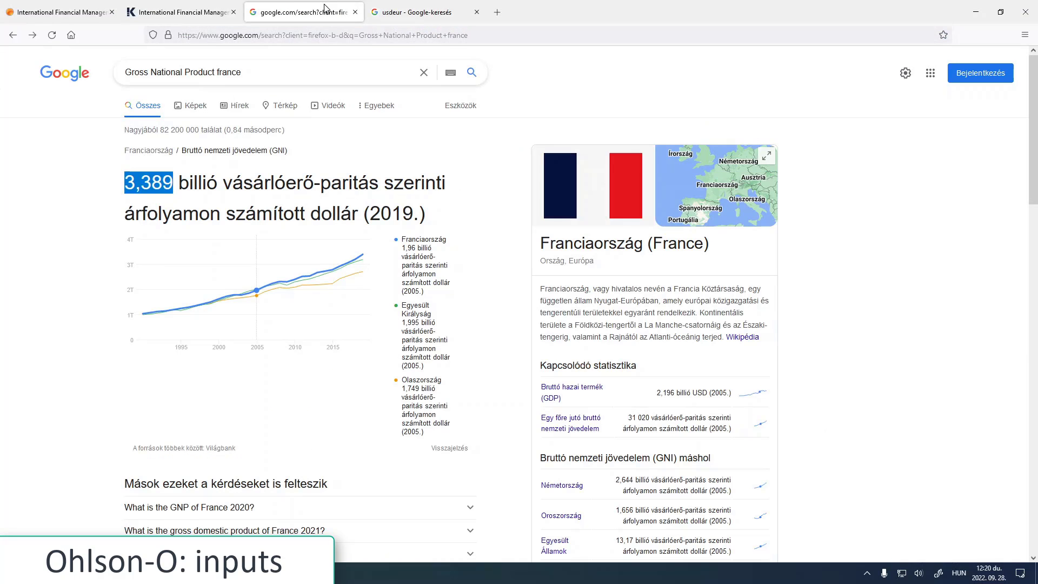
key("alt+Tab")
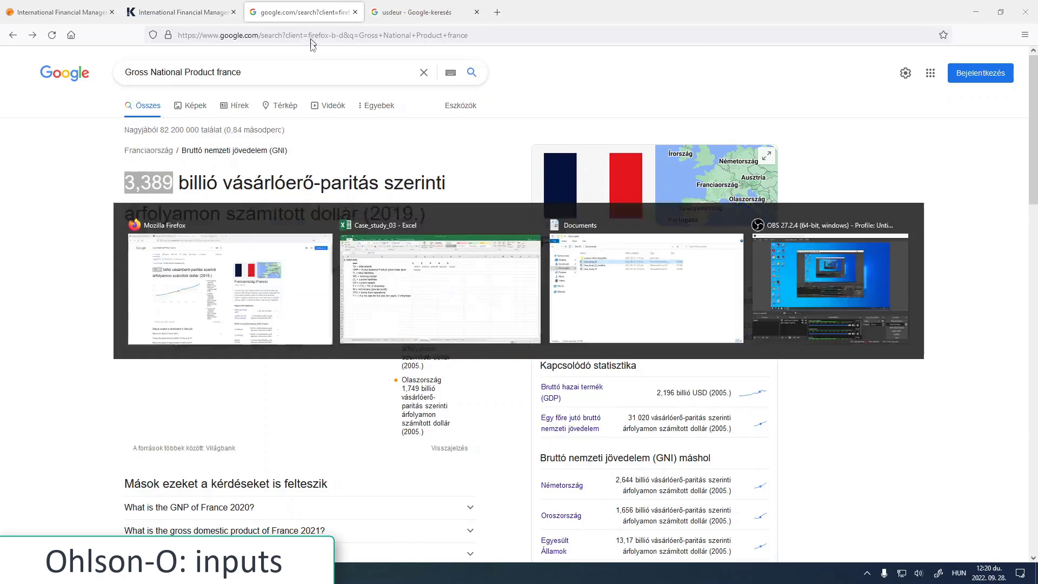
left_click(160, 95)
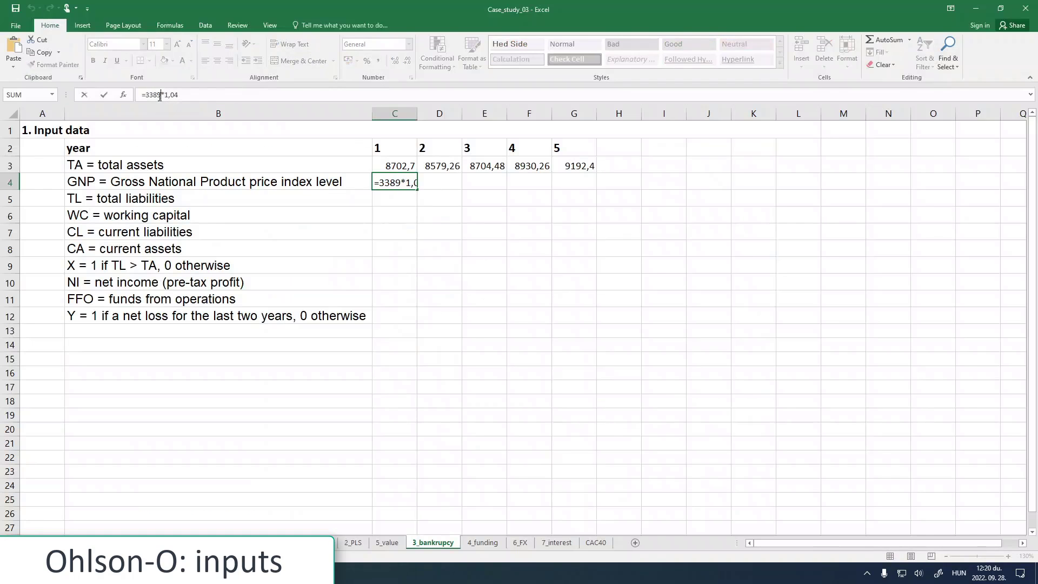
type("000")
key("Return")
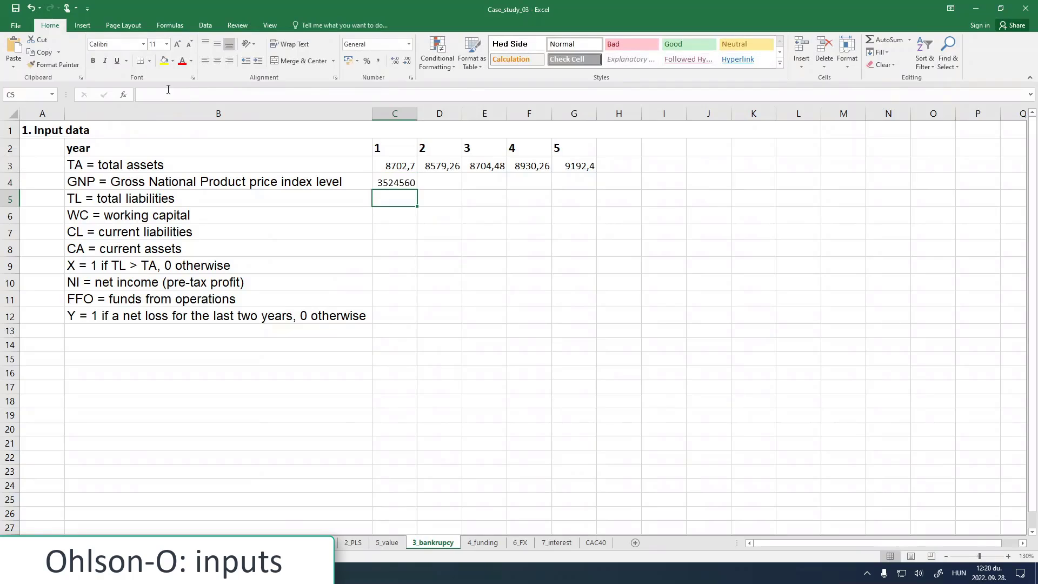
Step: Fill the GNP formula from C4 across to G4
left_click(385, 182)
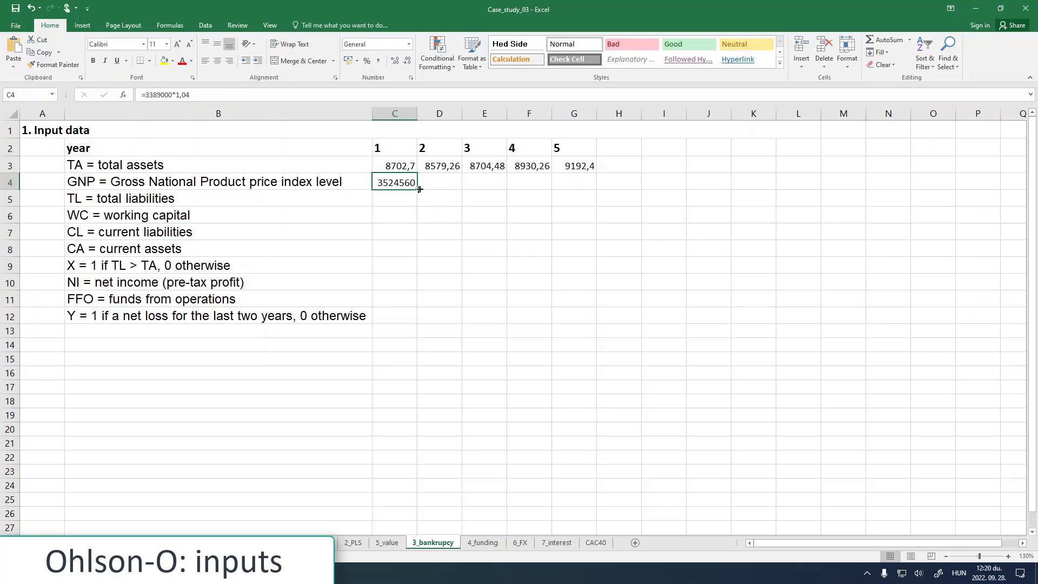
left_click_drag(419, 189, 592, 190)
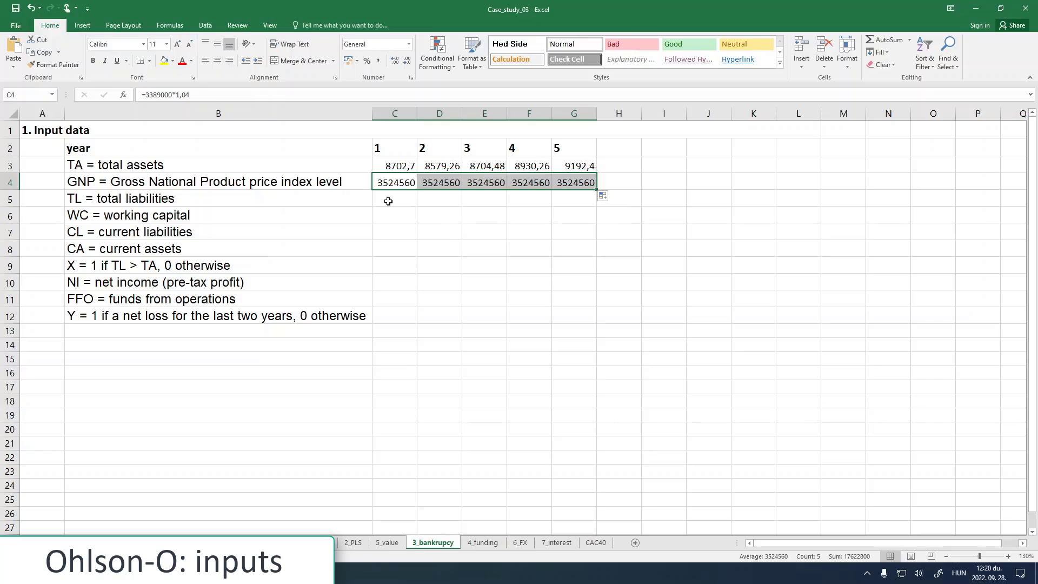
left_click(388, 201)
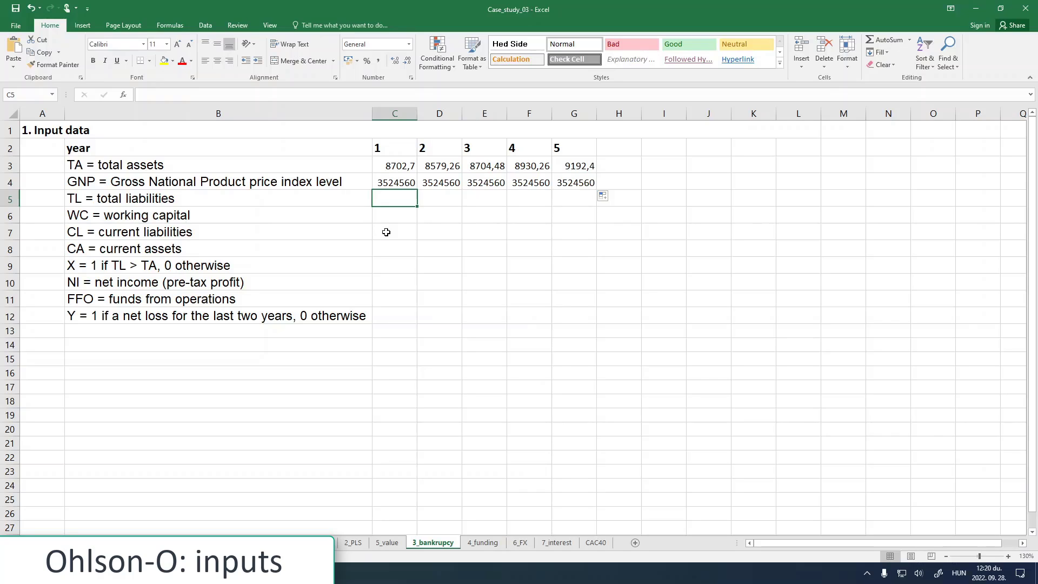
left_click(395, 183)
left_click(394, 202)
type("=")
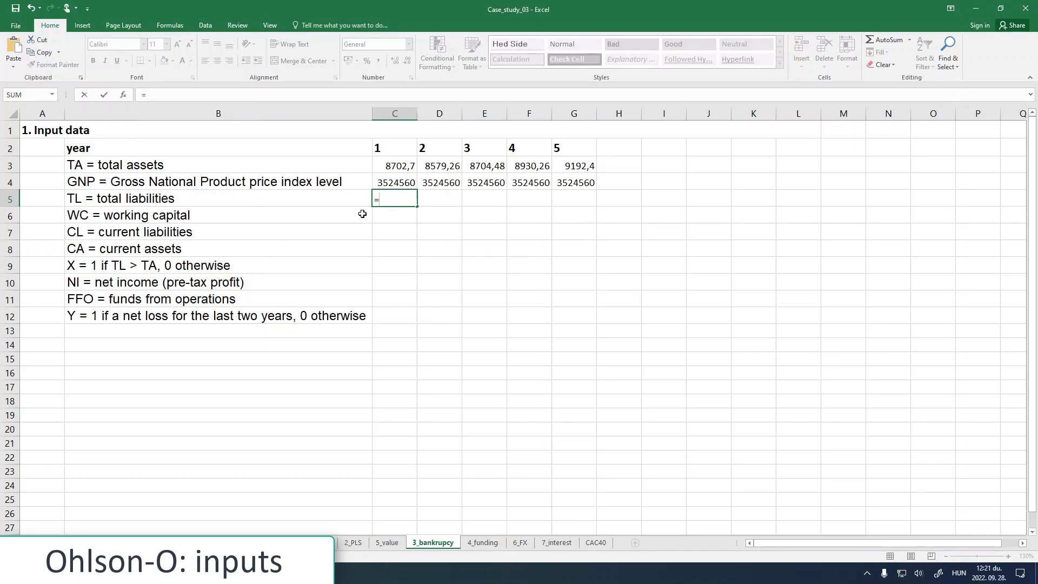
key("Escape")
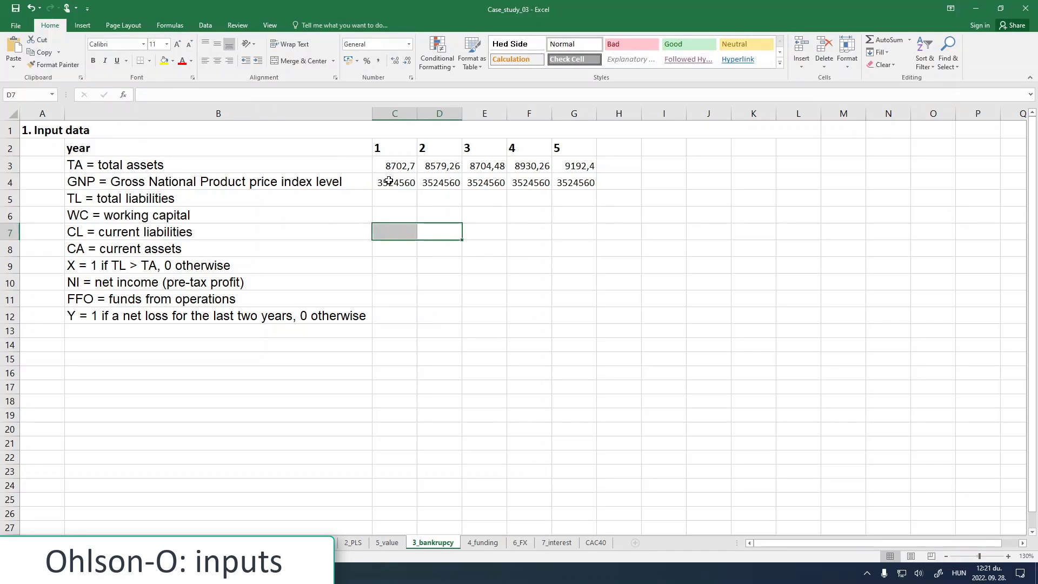
left_click(390, 181)
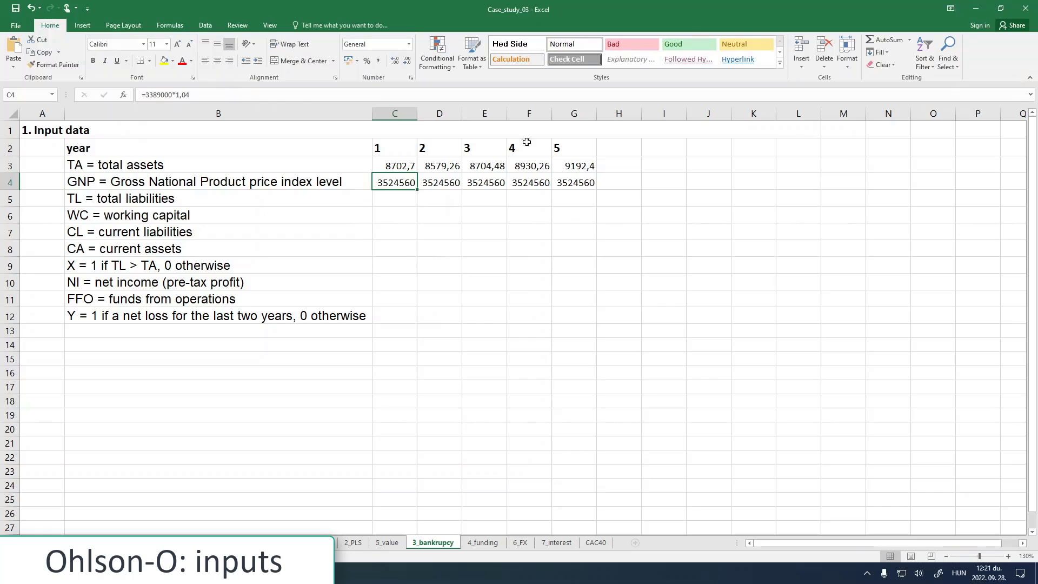
left_click(270, 24)
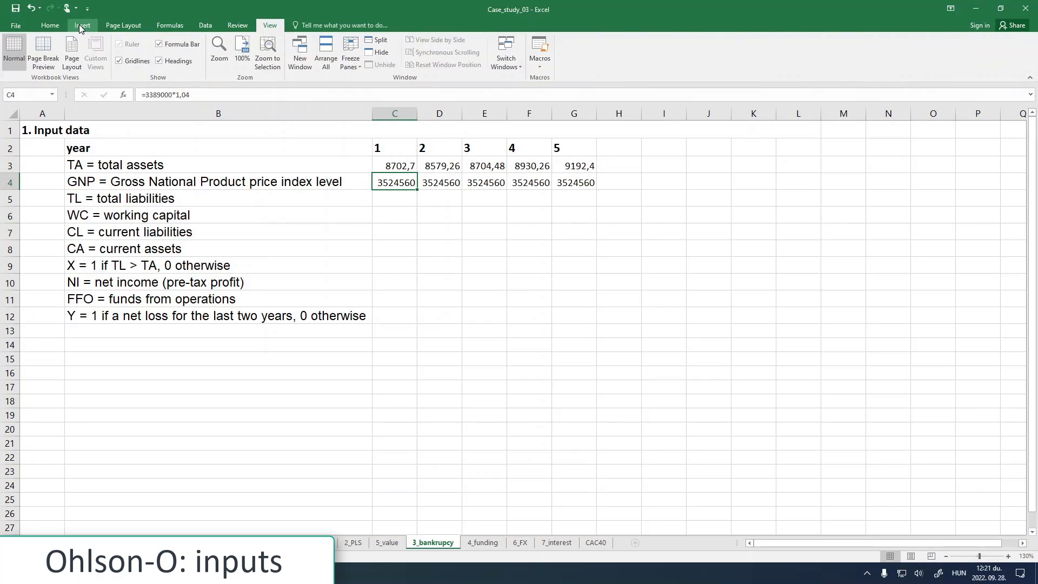
left_click(383, 195)
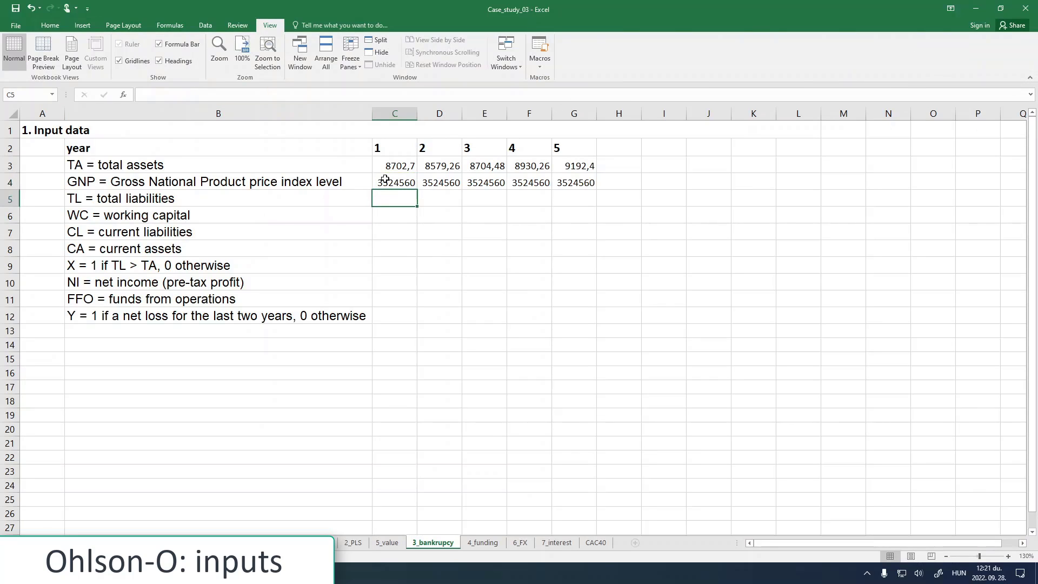
Step: Try adding three more zeros to the GNP figure in C4's formula, and restore it to =3389000*1,04
left_click(384, 180)
left_click(170, 96)
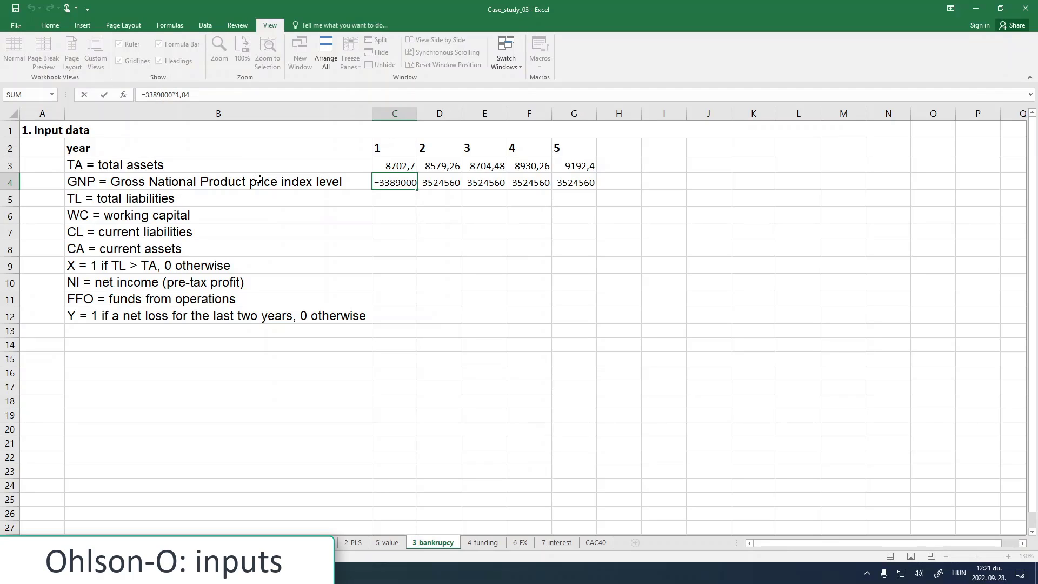
type("000")
key("BackSpace")
key("BackSpace")
key("BackSpace")
key("Return")
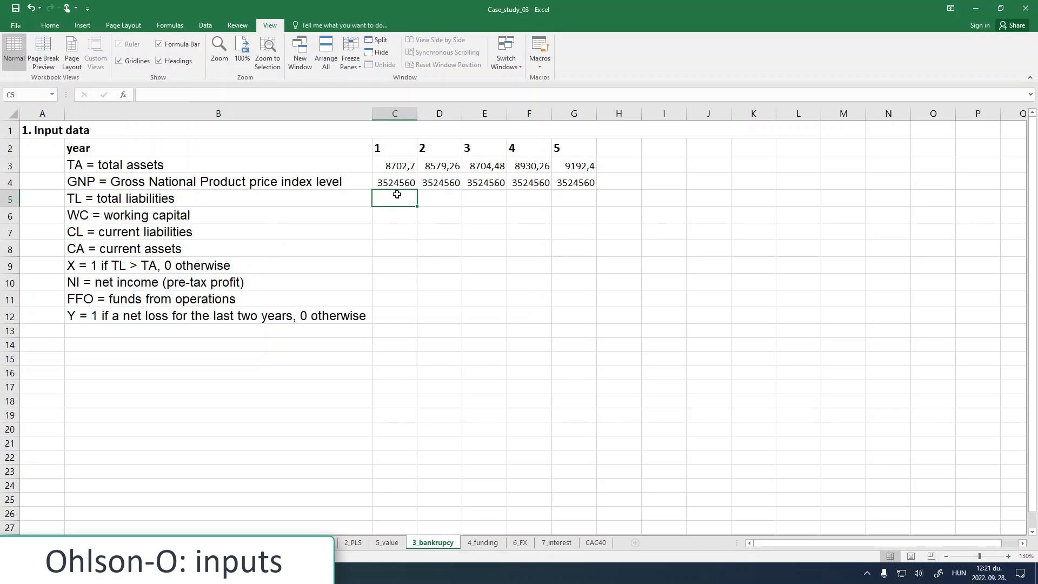
Step: Calculate the ratio of year 5 total assets to GNP in H4 with the formula =G3/G4
left_click(621, 182)
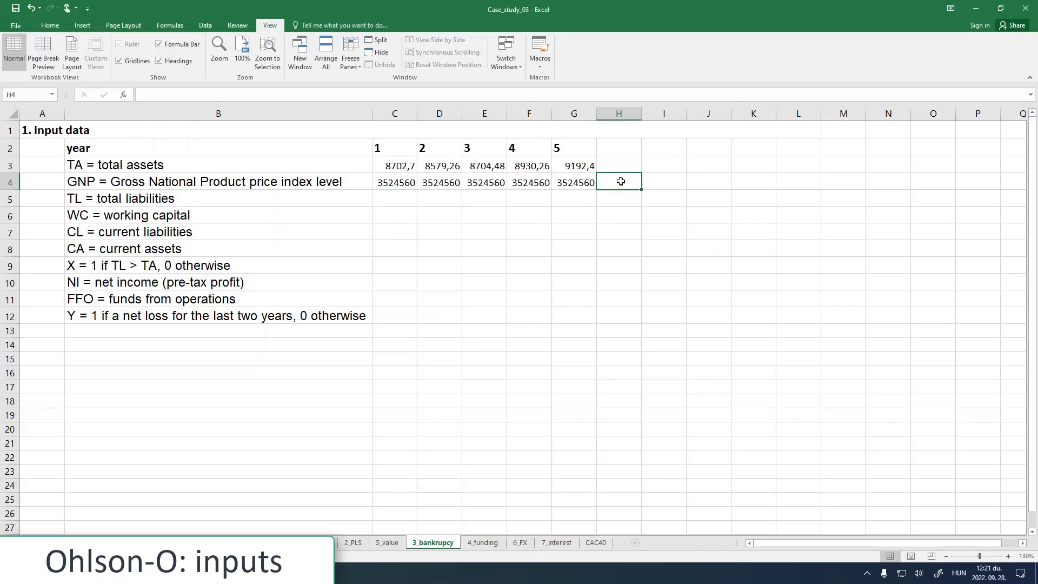
type("=")
left_click(573, 166)
type("/")
left_click(573, 180)
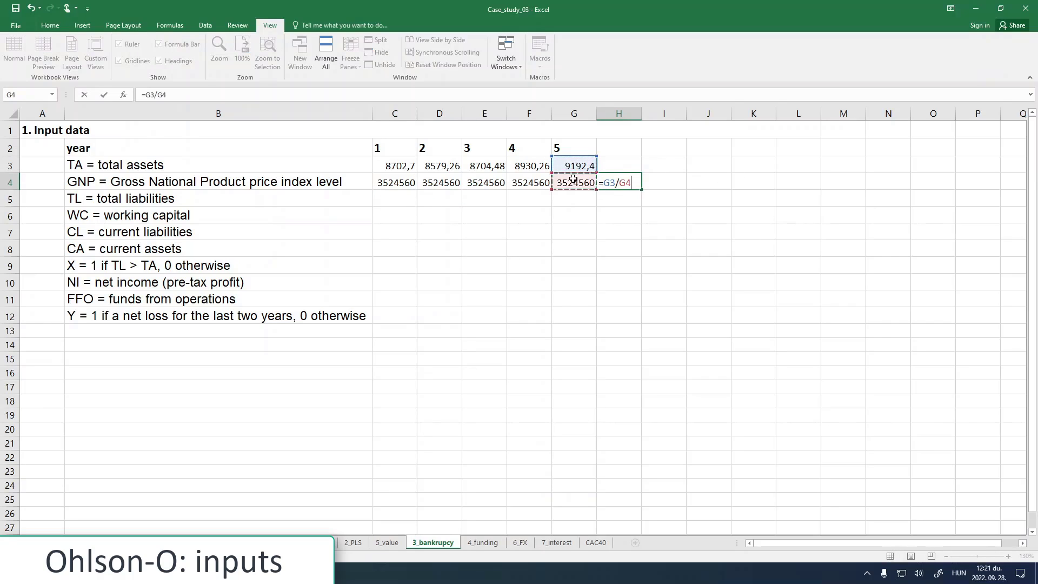
key("Return")
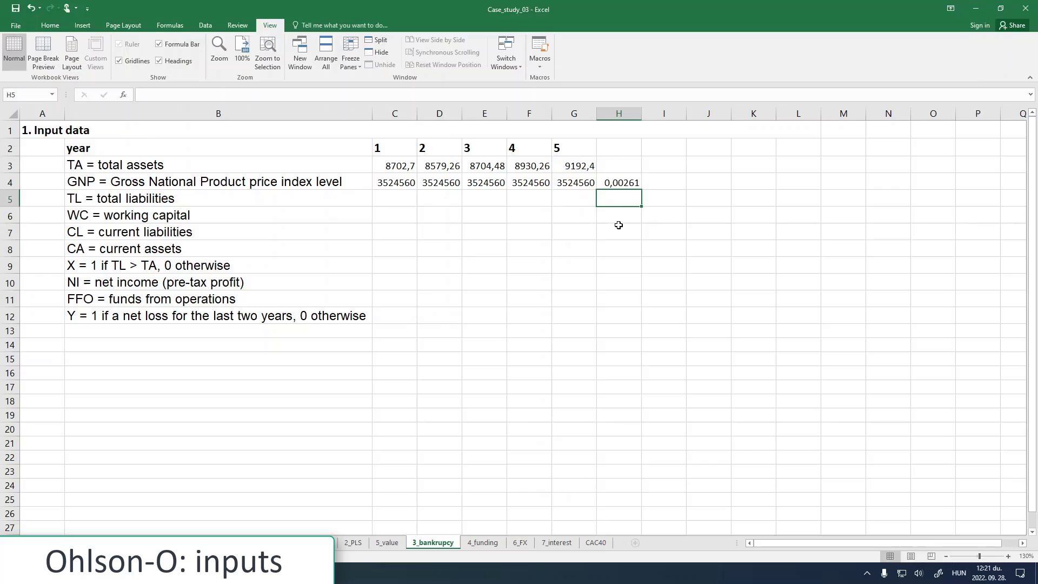
Step: Delete the total assets to GNP ratio from H4
left_click(615, 184)
key("Delete")
left_click(383, 200)
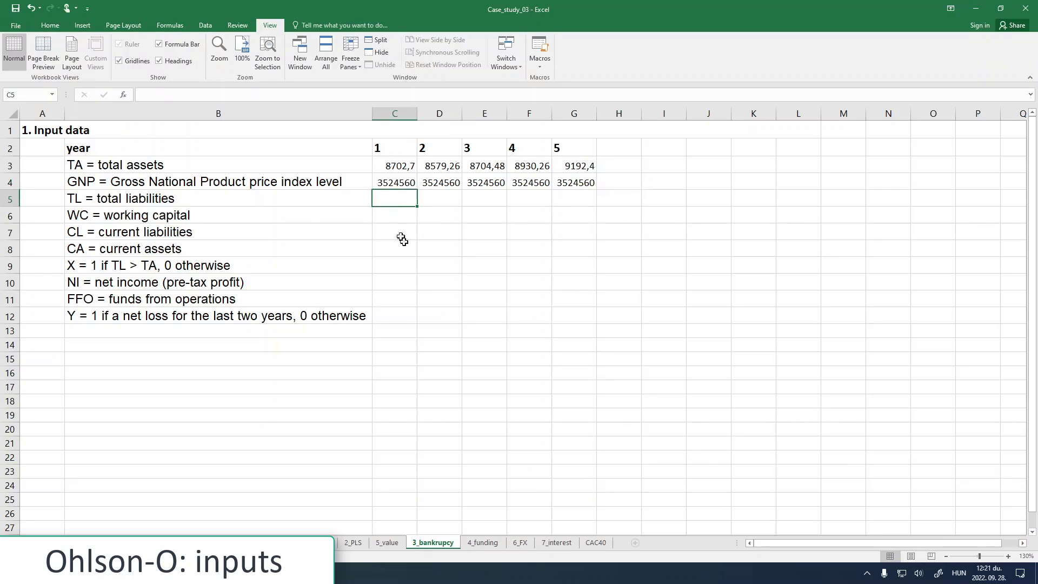
Step: Review the 1,04 conversion factor in C4's GNP formula, leaving the formula as it is
left_click(384, 186)
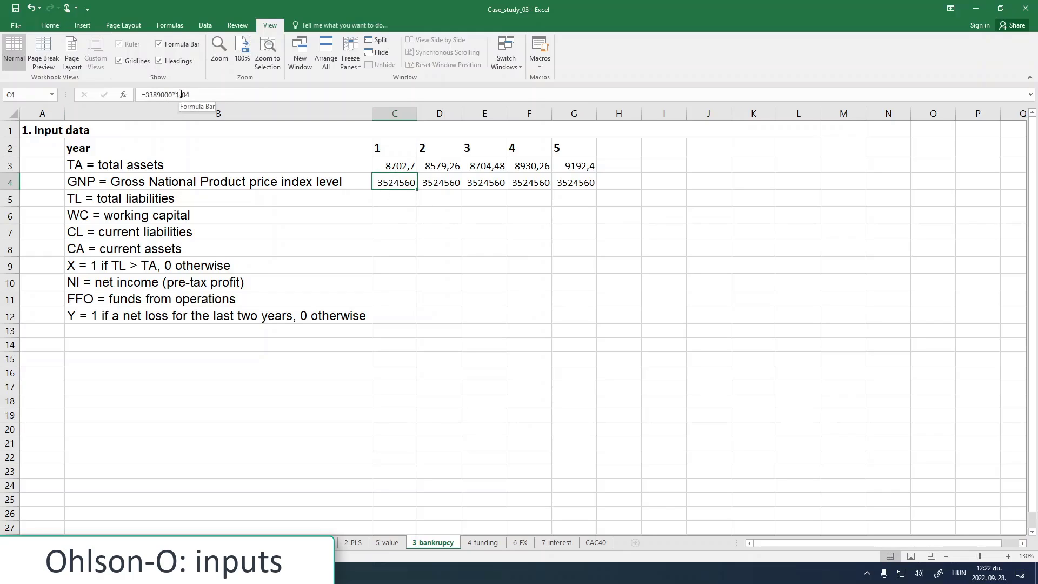
left_click_drag(176, 95, 194, 95)
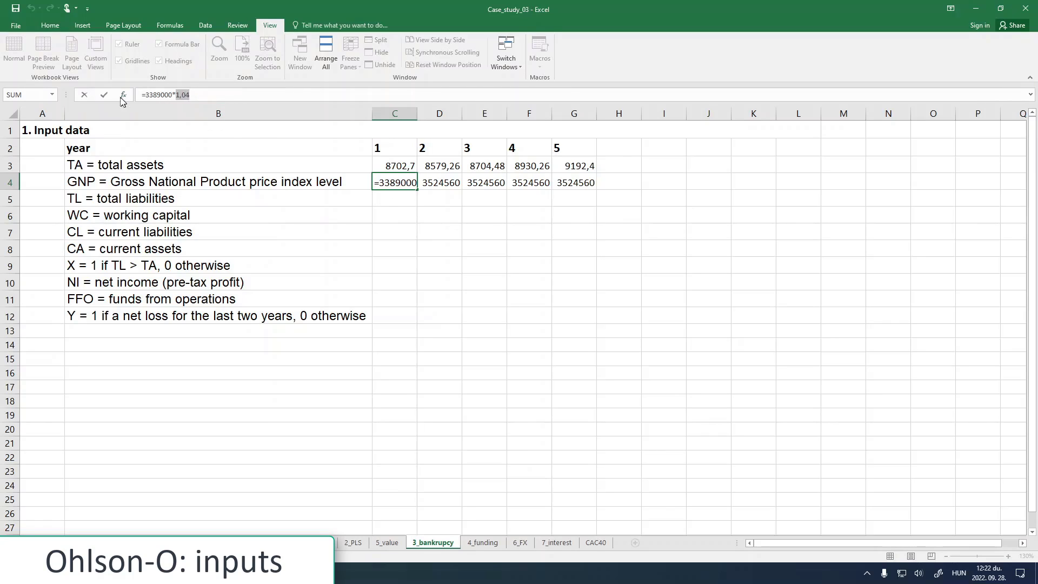
key("ctrl+Return")
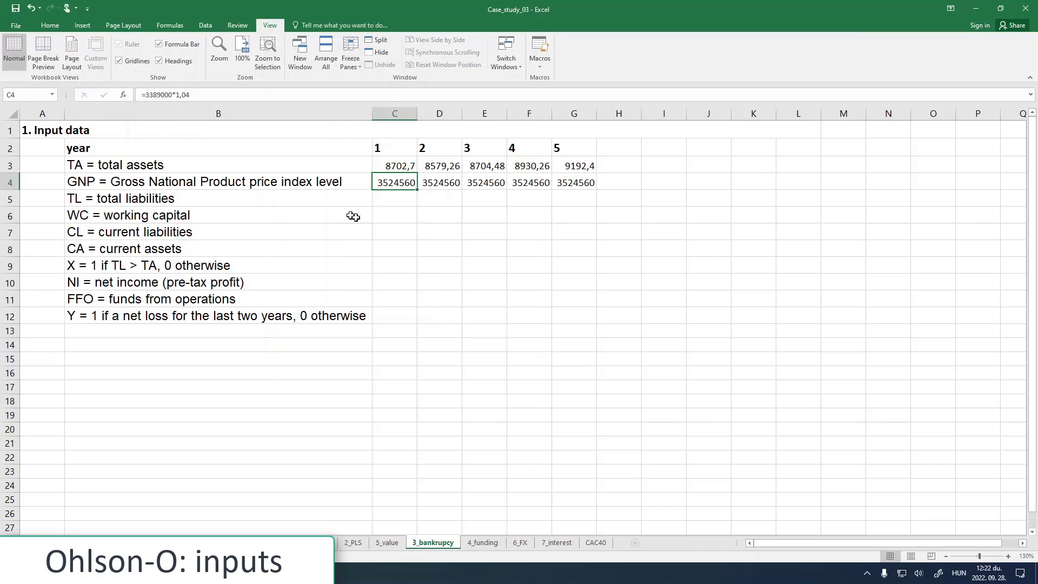
Step: Calculate total liabilities in C5 with =SUM('2_PLS'!S16:S19) and fill the formula across to G5
left_click(391, 200)
type("=")
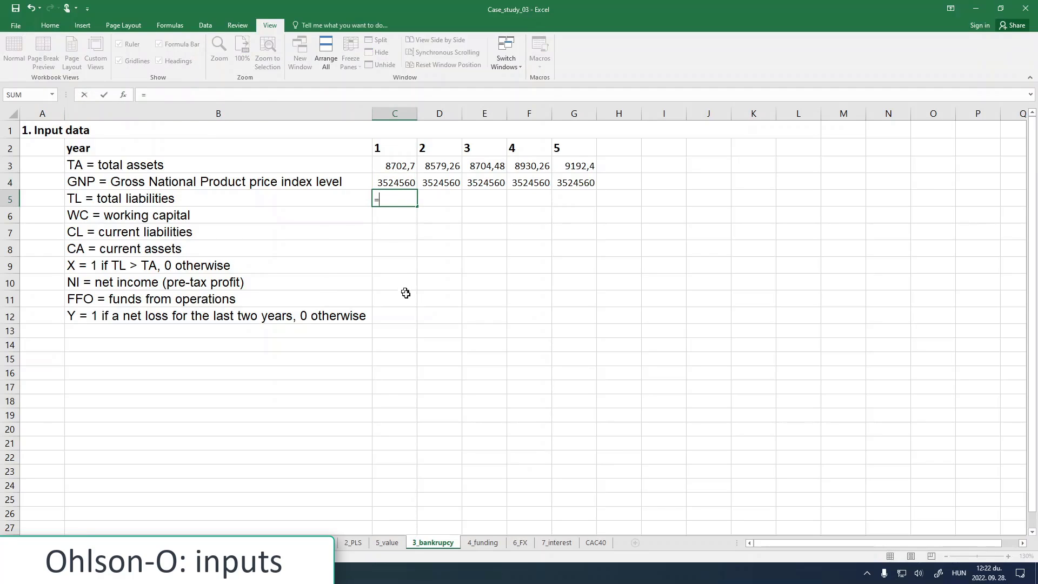
left_click(353, 543)
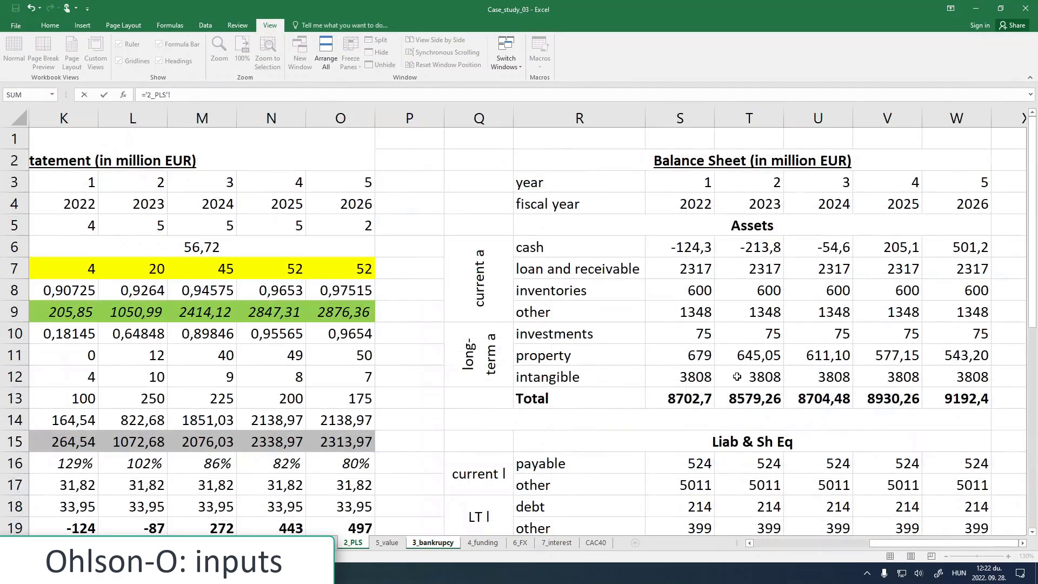
scroll(738, 417, "down", 2)
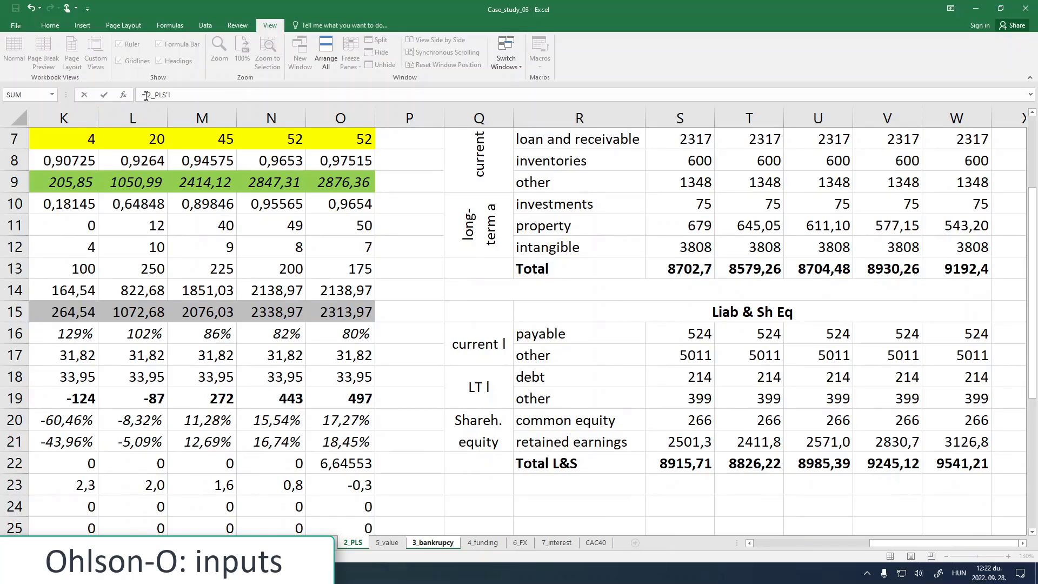
left_click_drag(144, 95, 205, 94)
type("sum")
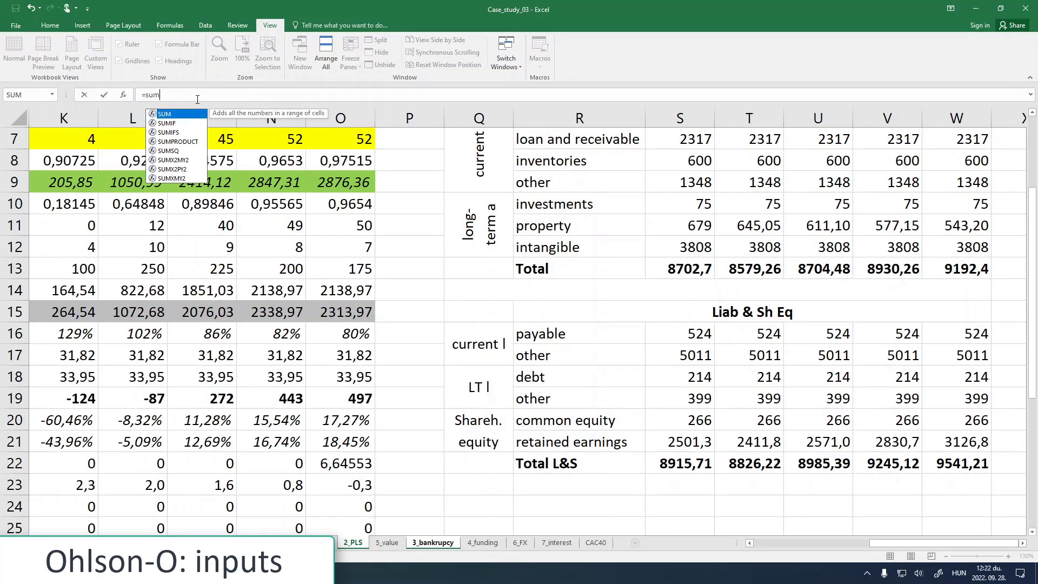
type("(")
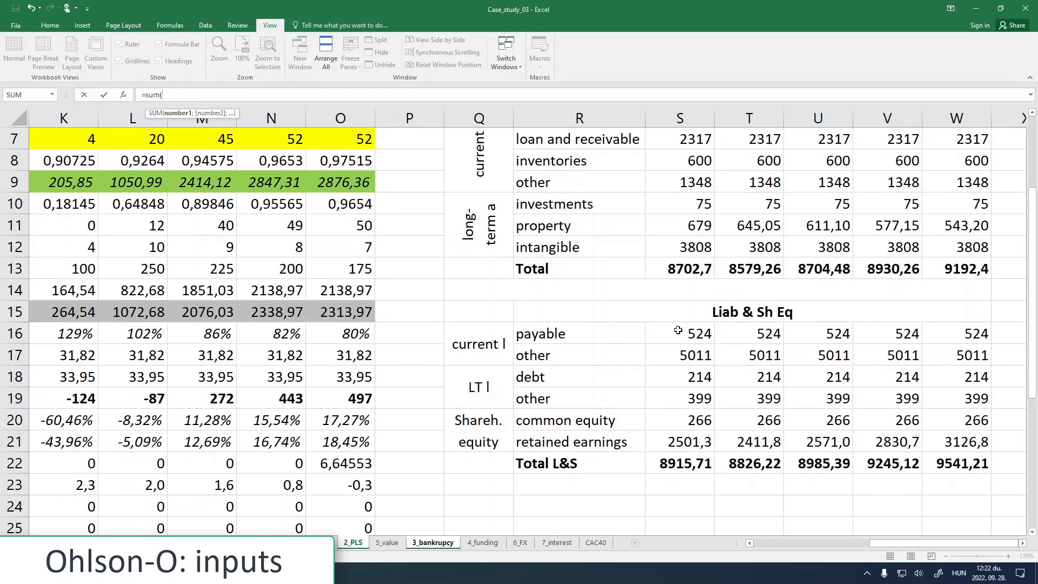
left_click_drag(678, 331, 686, 397)
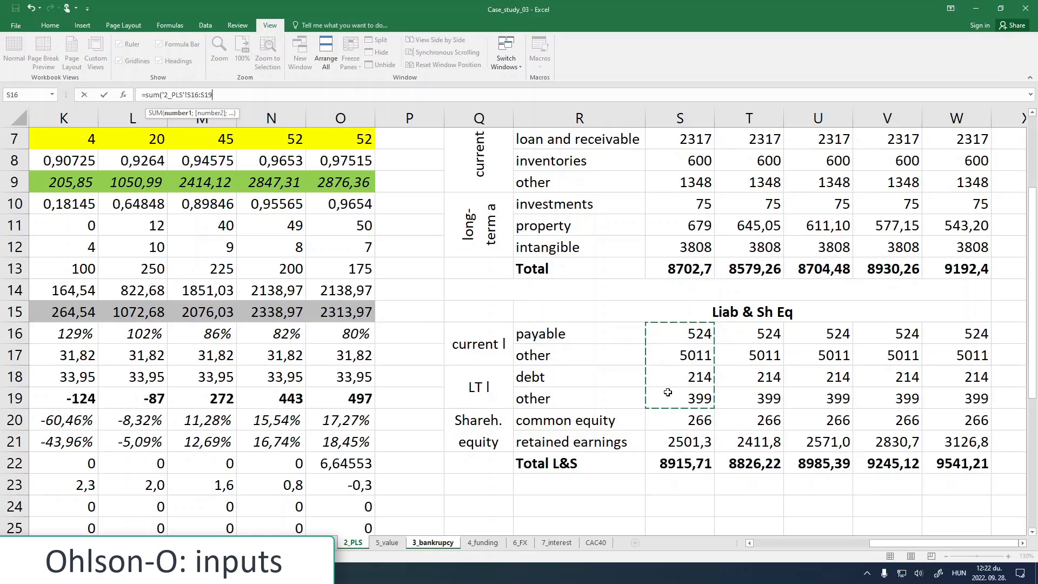
left_click(222, 93)
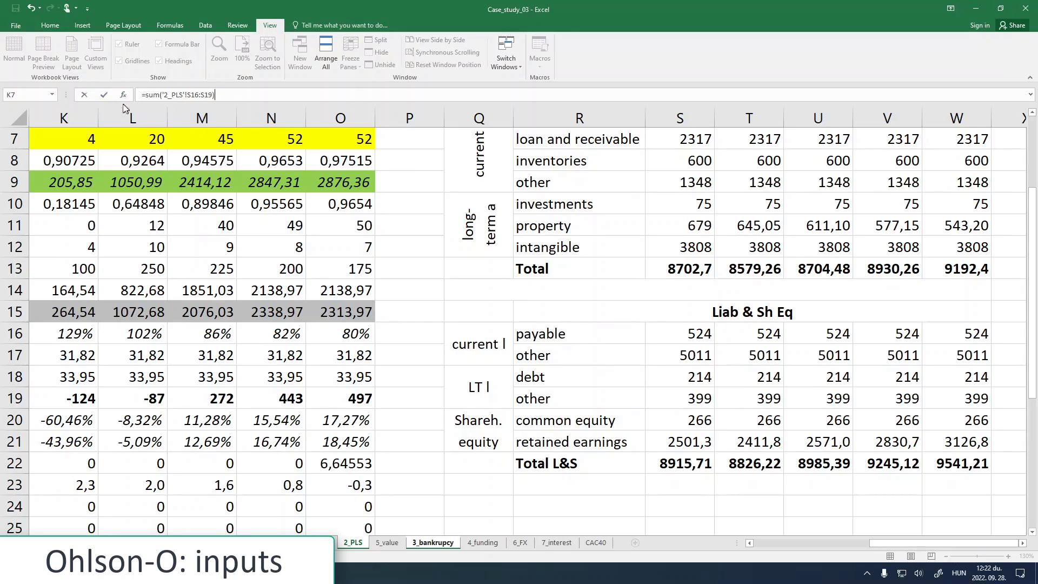
left_click(104, 95)
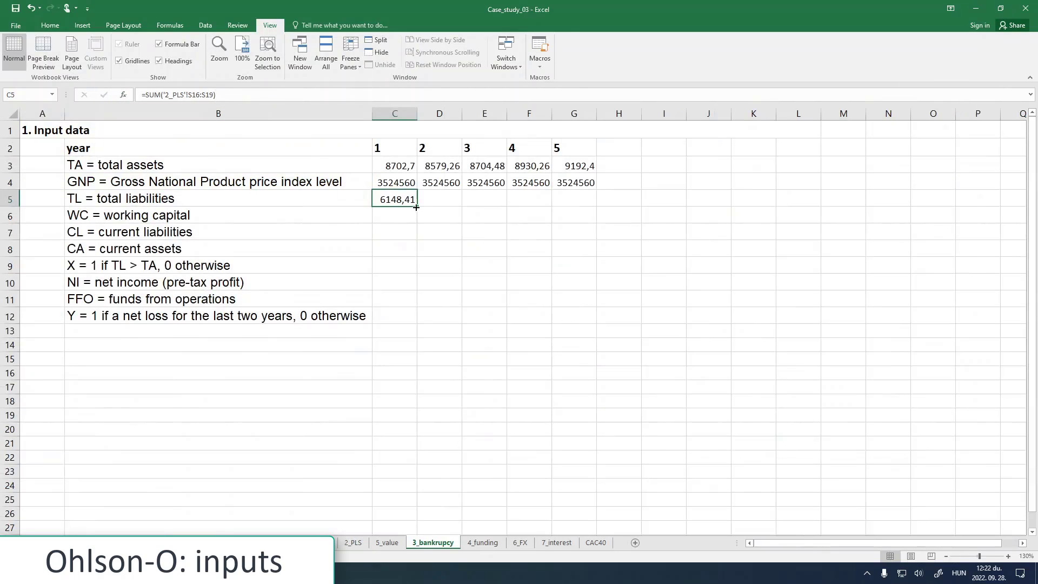
left_click_drag(416, 207, 595, 205)
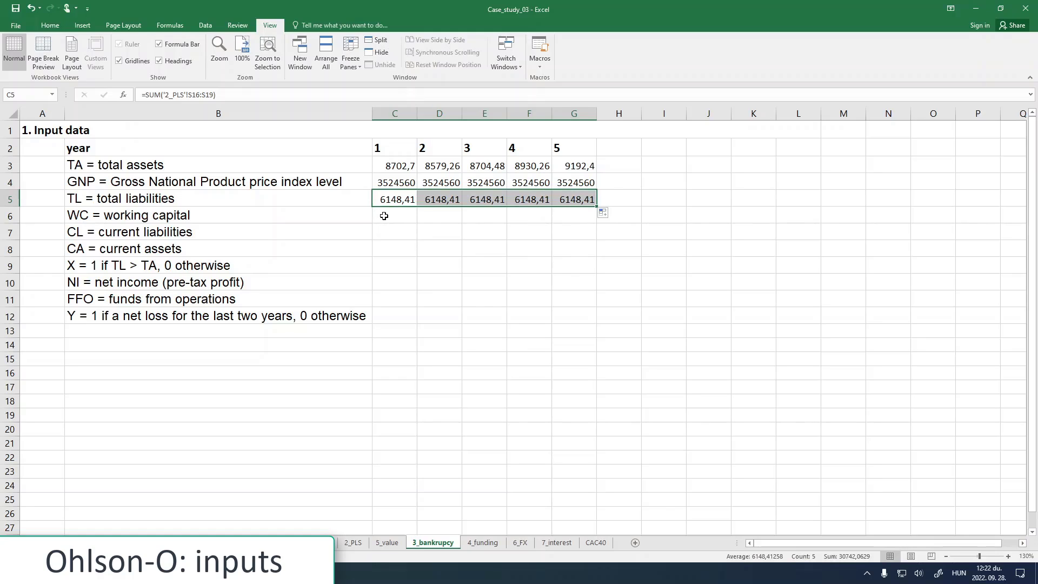
Step: Examine the floating capital row and its components on the 5_value sheet, and return to the 3_bankrupcy sheet
left_click(384, 217)
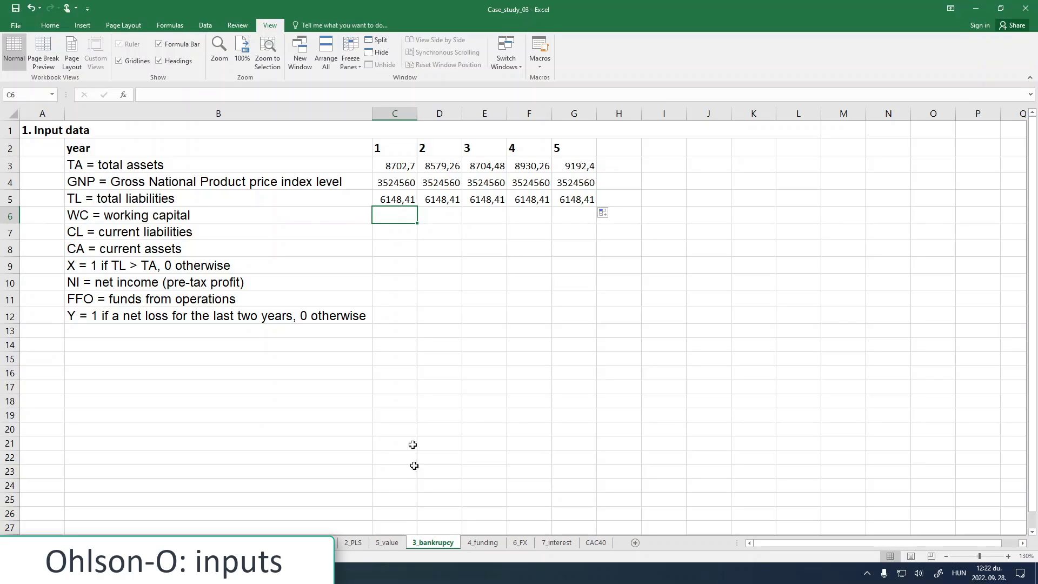
left_click(387, 543)
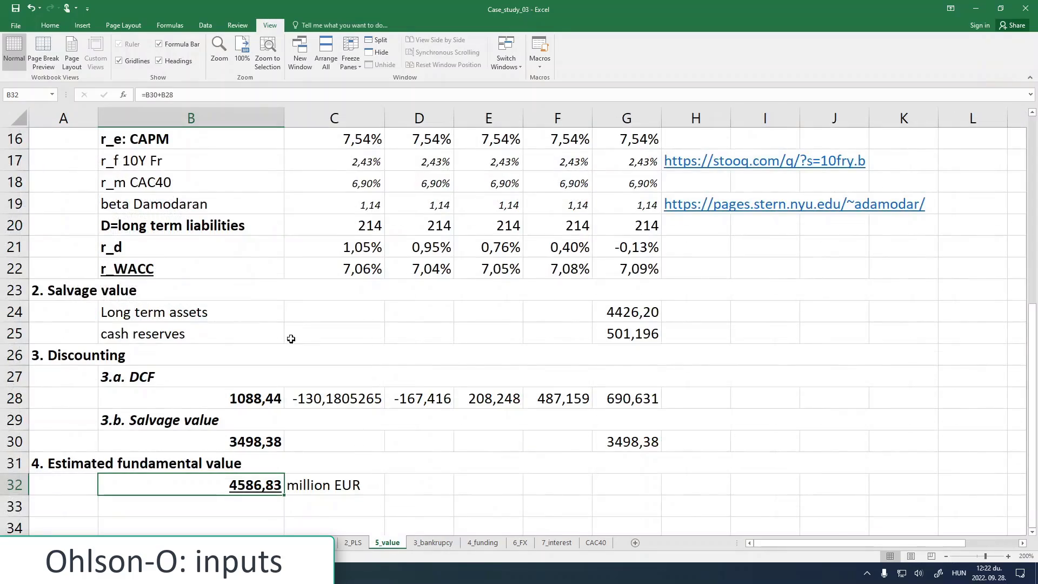
scroll(295, 334, "up", 5)
scroll(296, 334, "down", 2)
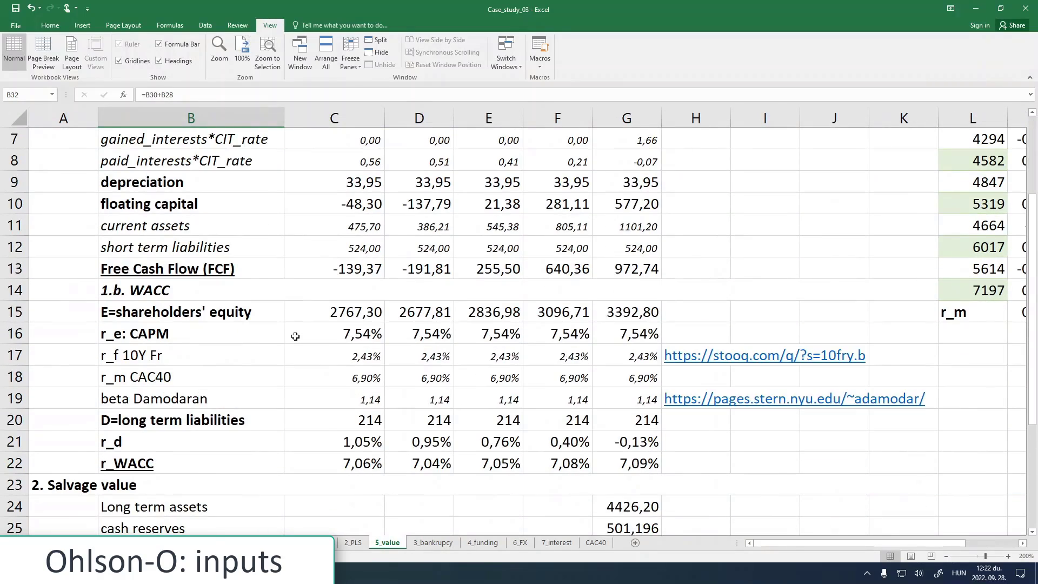
scroll(295, 338, "up", 2)
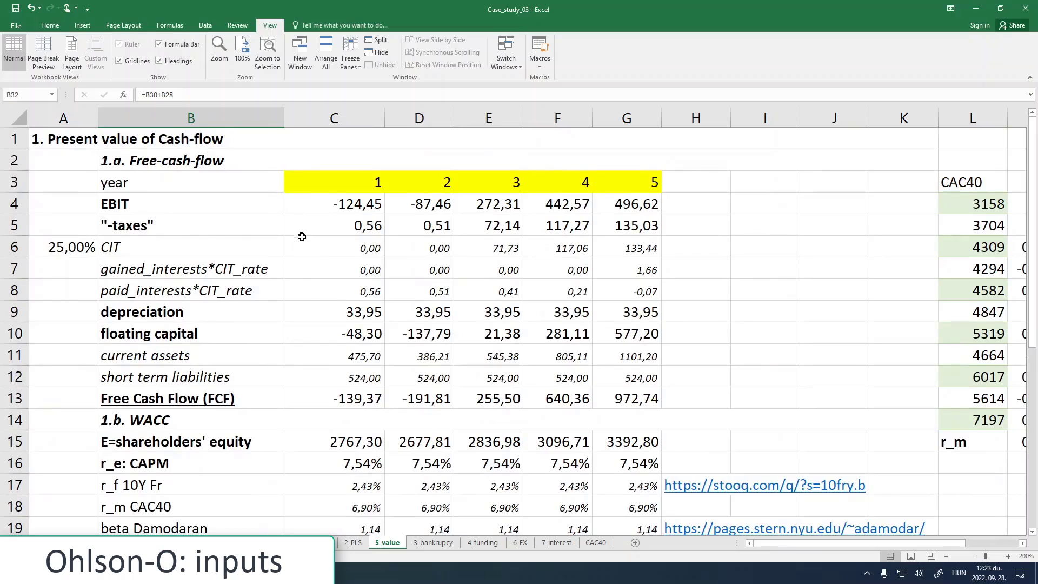
left_click(315, 333)
left_click(250, 337)
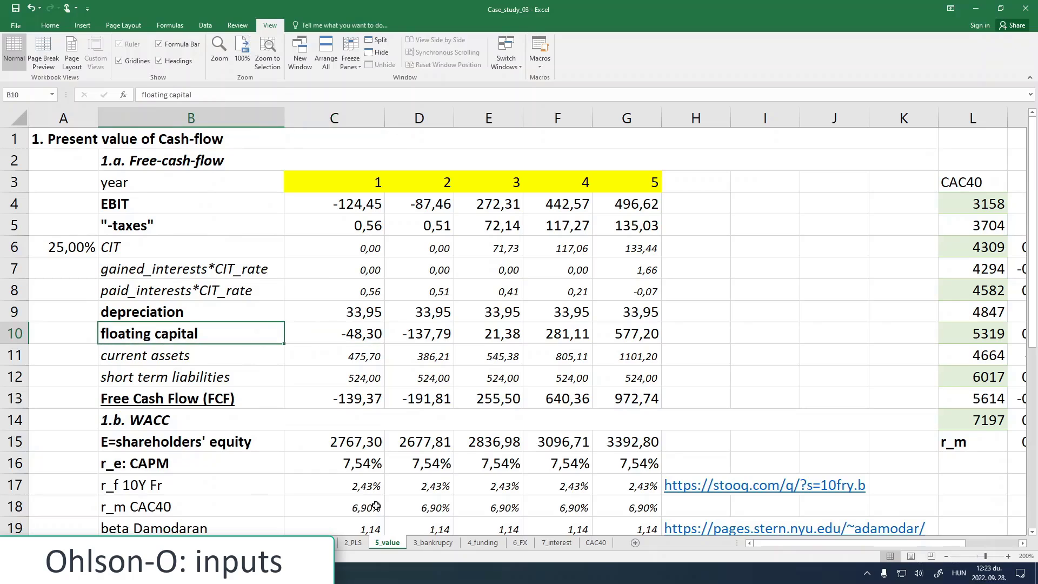
left_click(432, 542)
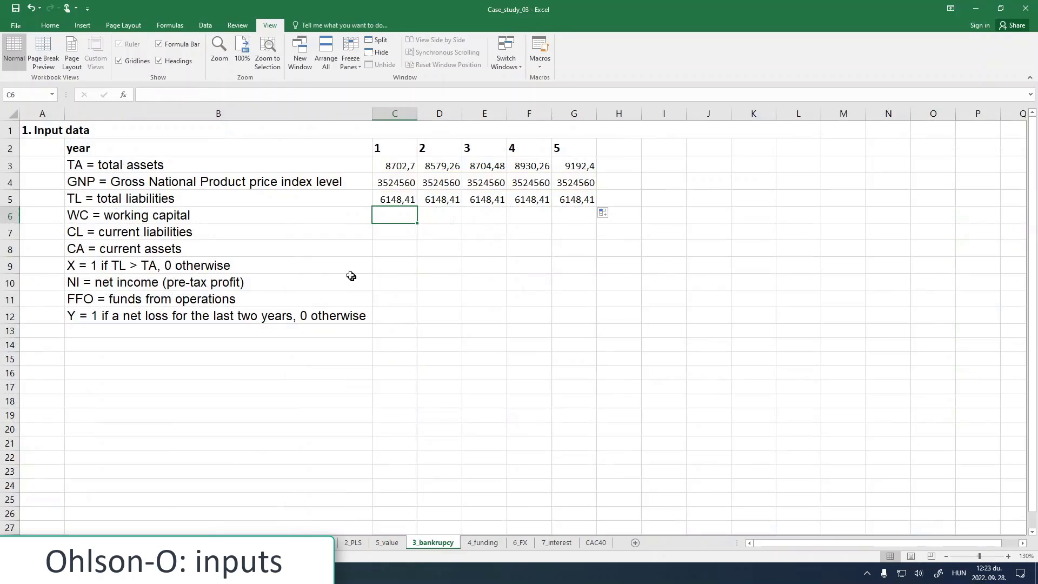
Step: Italicize the current liabilities and current assets labels in B7:B8
left_click(387, 232)
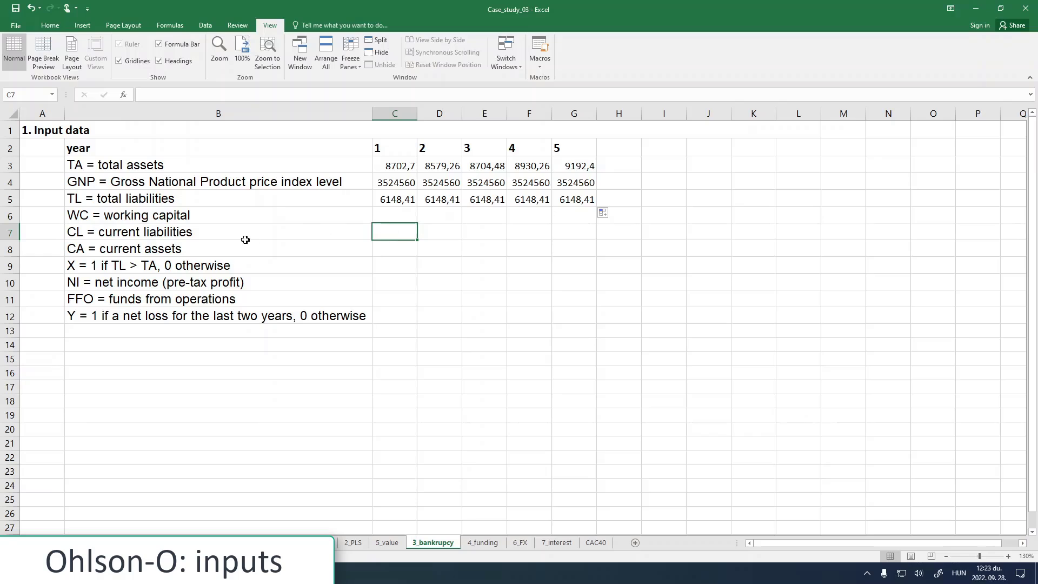
left_click_drag(233, 234, 233, 249)
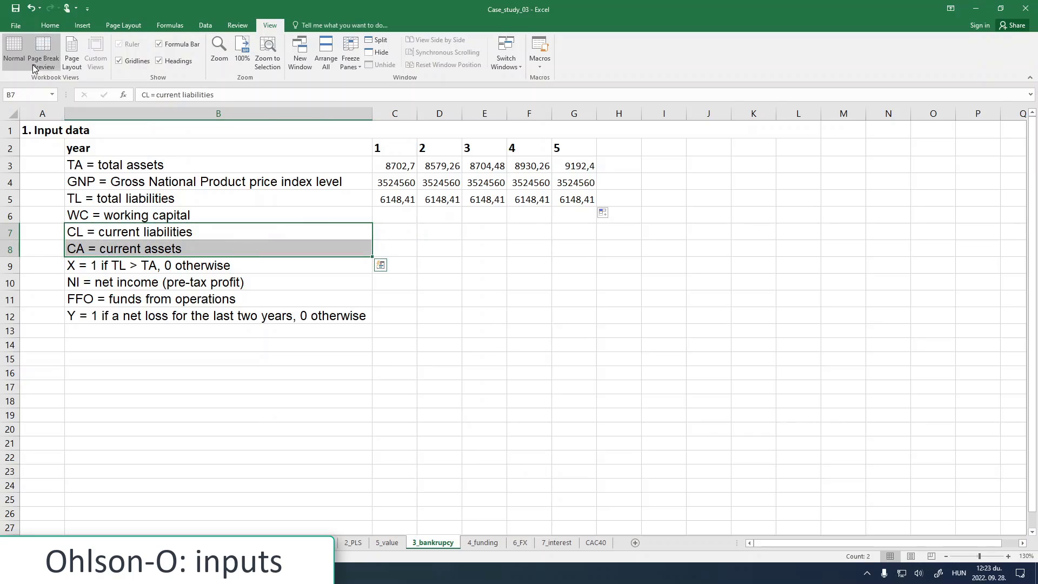
left_click(50, 25)
left_click(105, 61)
Step: Calculate current liabilities in C7 with ='2_PLS'!S16+'2_PLS'!S17 and fill the formula across to G7
left_click(414, 232)
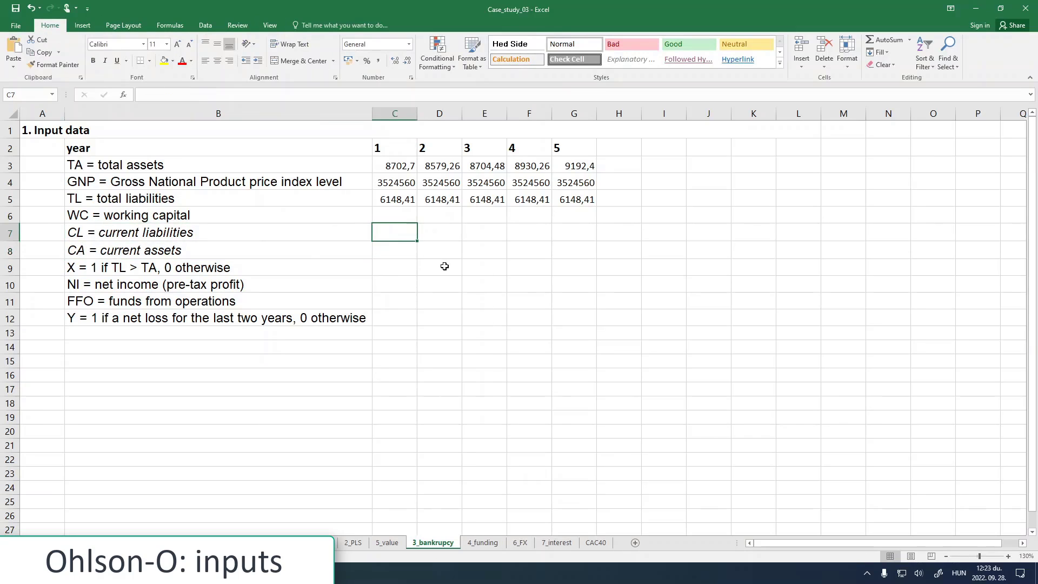
type("=")
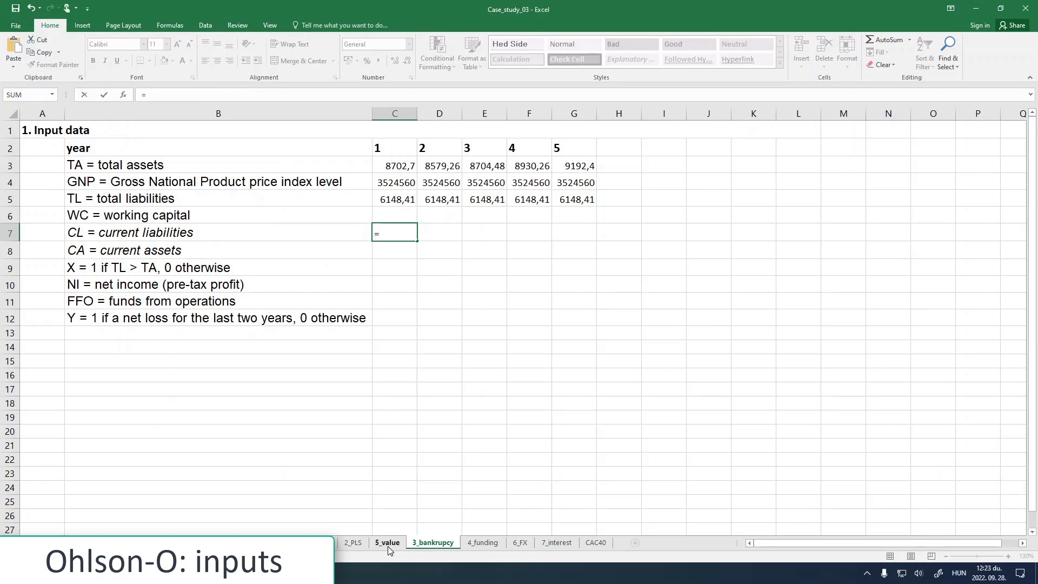
left_click(352, 543)
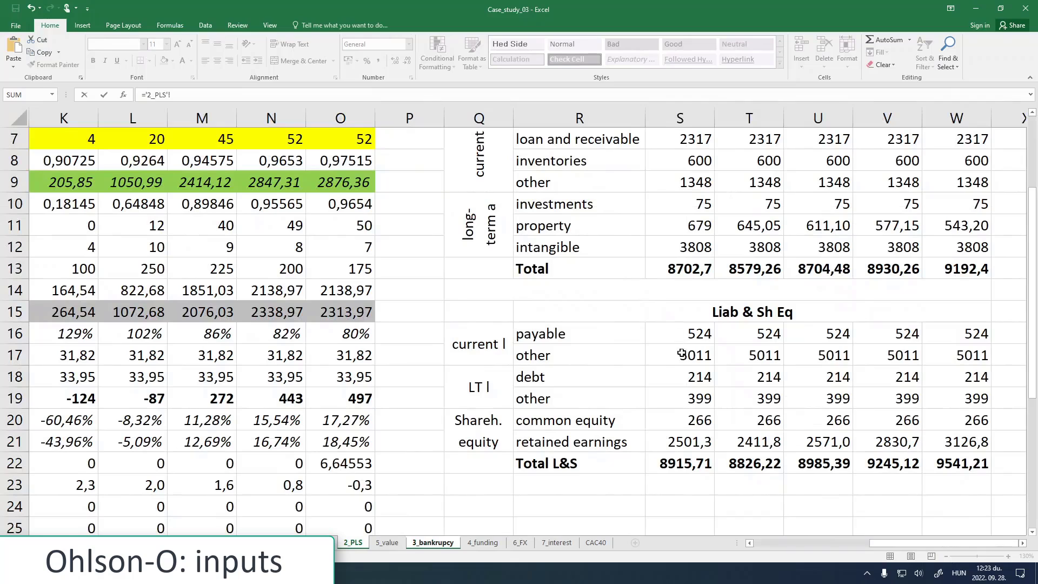
left_click(681, 333)
type("+")
left_click(682, 356)
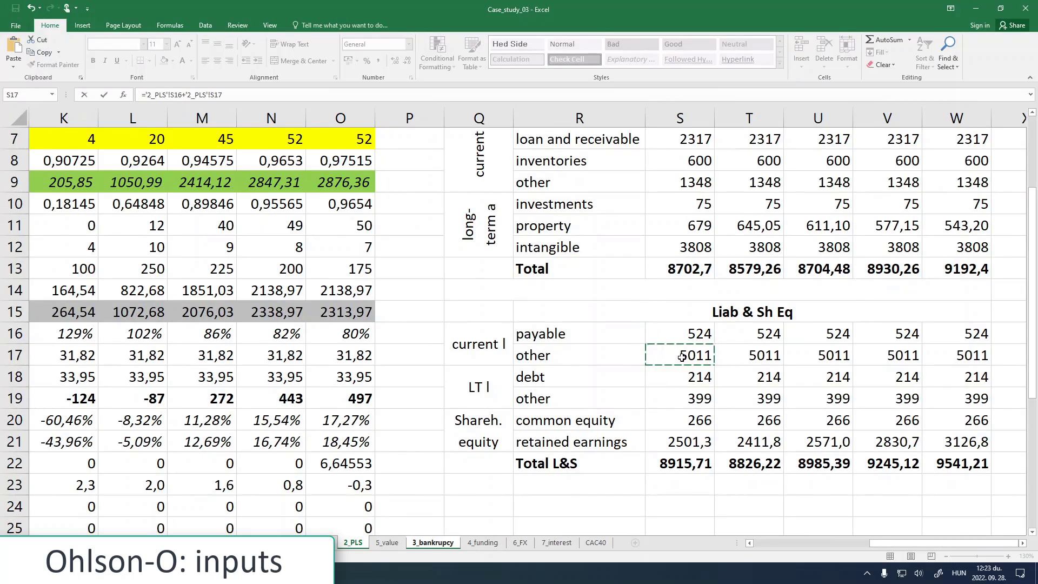
key("Return")
left_click(385, 234)
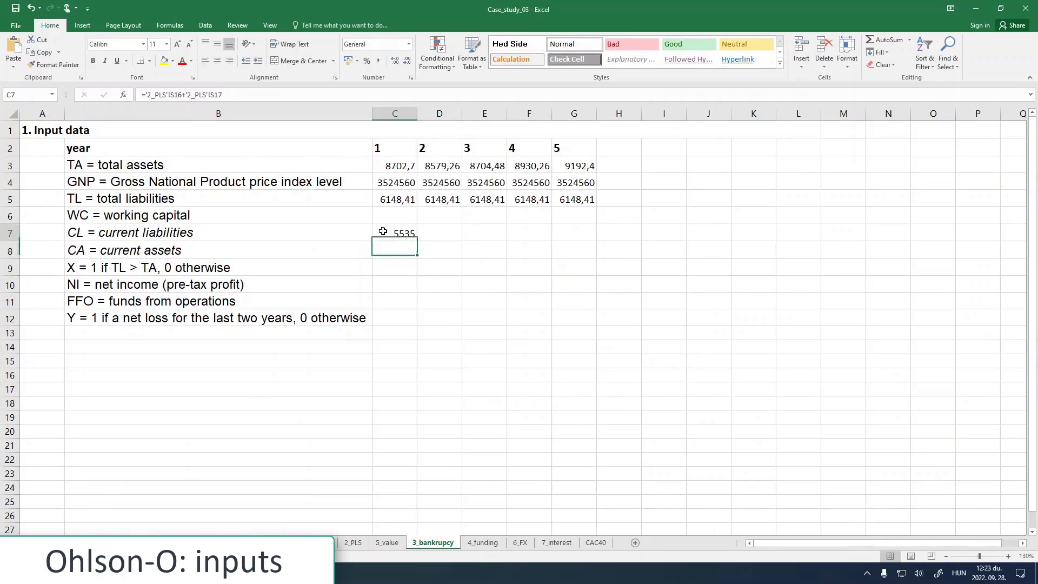
left_click_drag(417, 241, 596, 236)
Step: Calculate current assets in C8 with ='2_PLS'!S6+'2_PLS'!S7+'2_PLS'!S8+'2_PLS'!S9 and fill the formula across to G8
left_click(387, 252)
type("=")
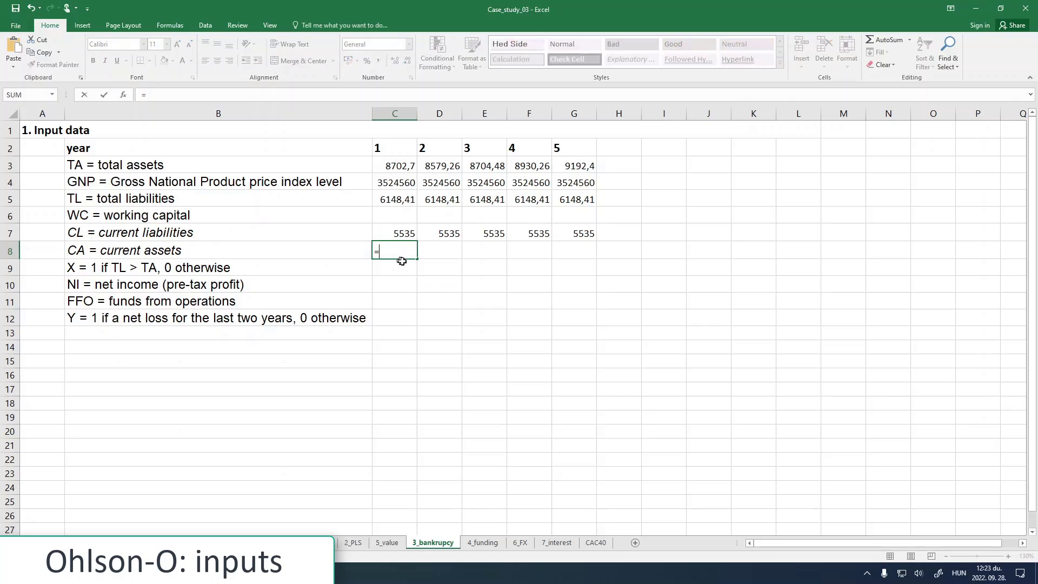
left_click(387, 542)
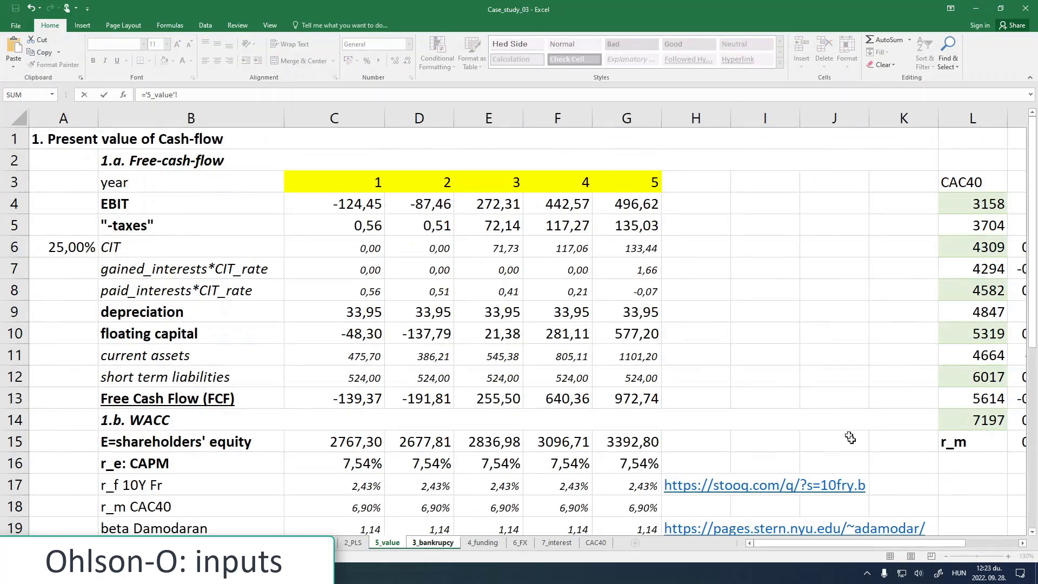
left_click(353, 542)
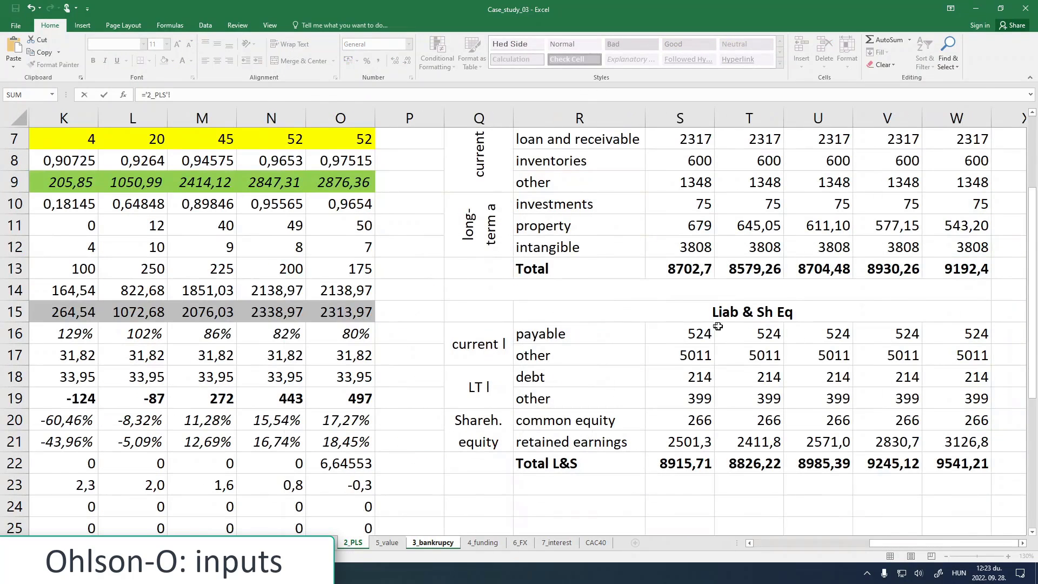
scroll(717, 324, "up", 2)
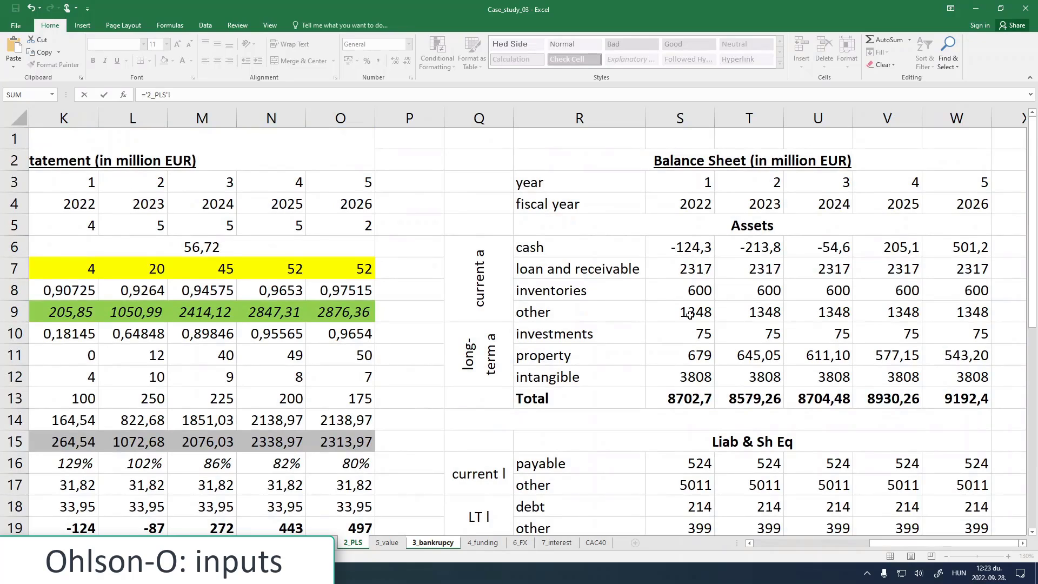
left_click(680, 247)
type("+")
left_click(679, 269)
type("+")
left_click(682, 291)
type("+")
left_click(676, 311)
key("Return")
left_click(400, 250)
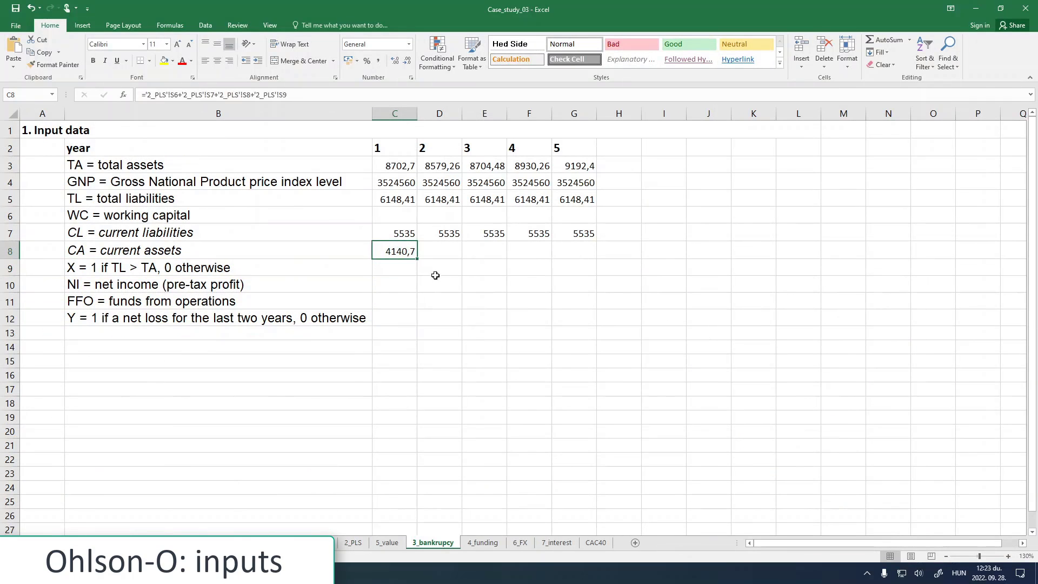
left_click_drag(417, 259, 574, 252)
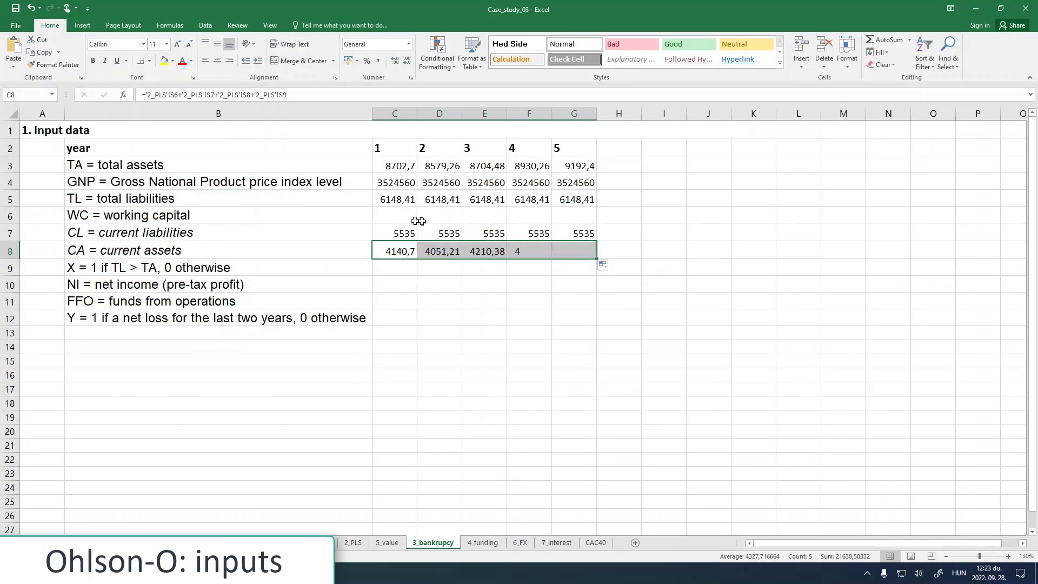
Step: Italicize the current liabilities and current assets values in C7:G8
left_click(376, 218)
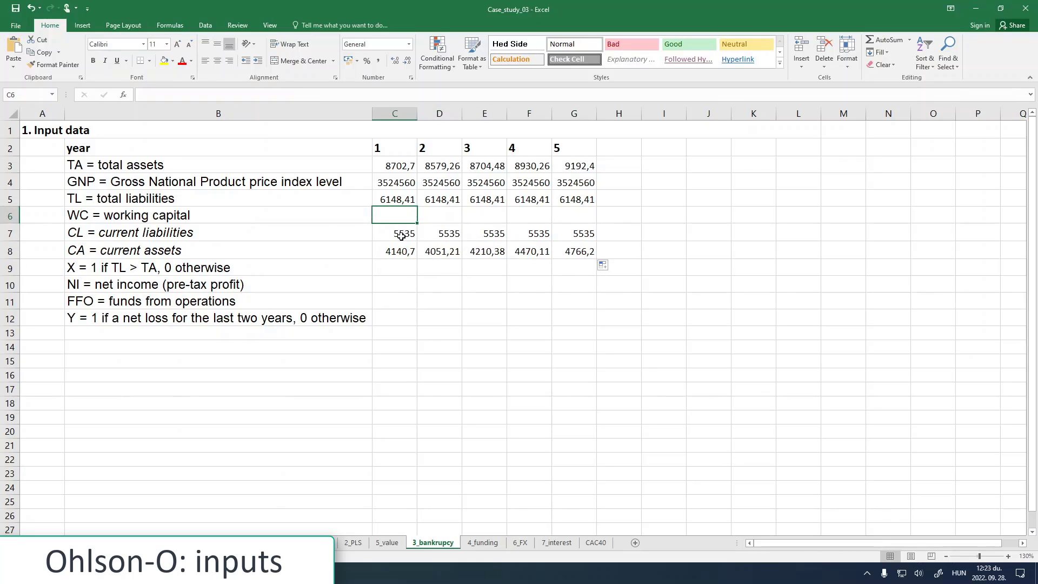
left_click_drag(401, 235, 554, 247)
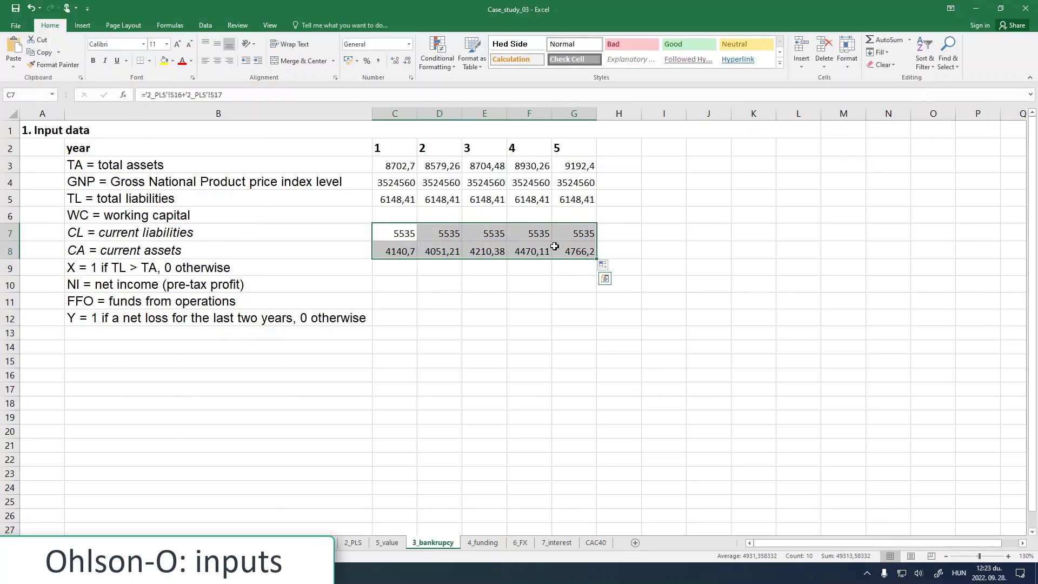
left_click(105, 60)
left_click(385, 217)
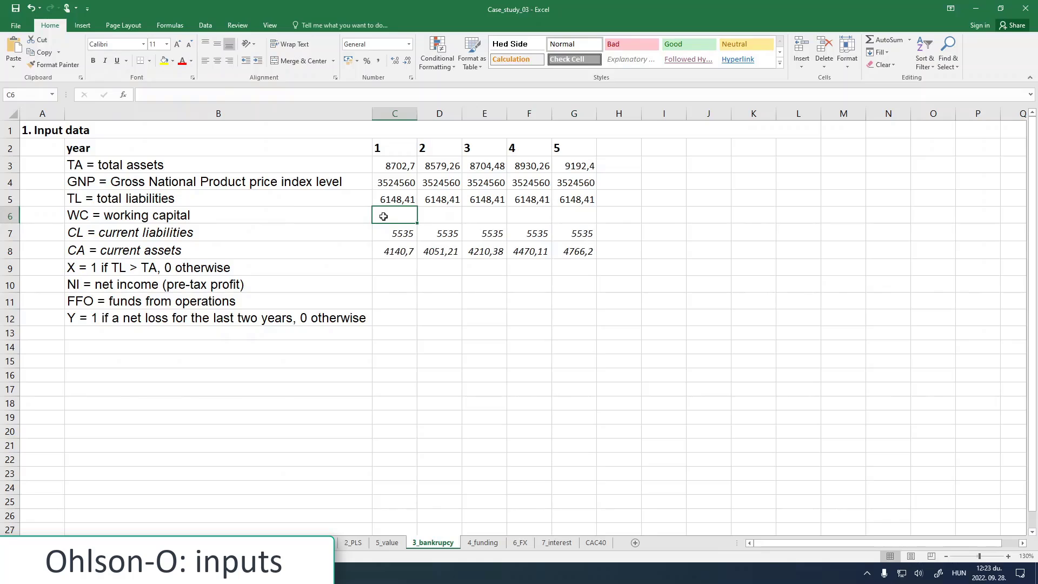
Step: Calculate working capital in C6 as current assets minus current liabilities with =C8-C7 and fill the formula across to G6
type("=")
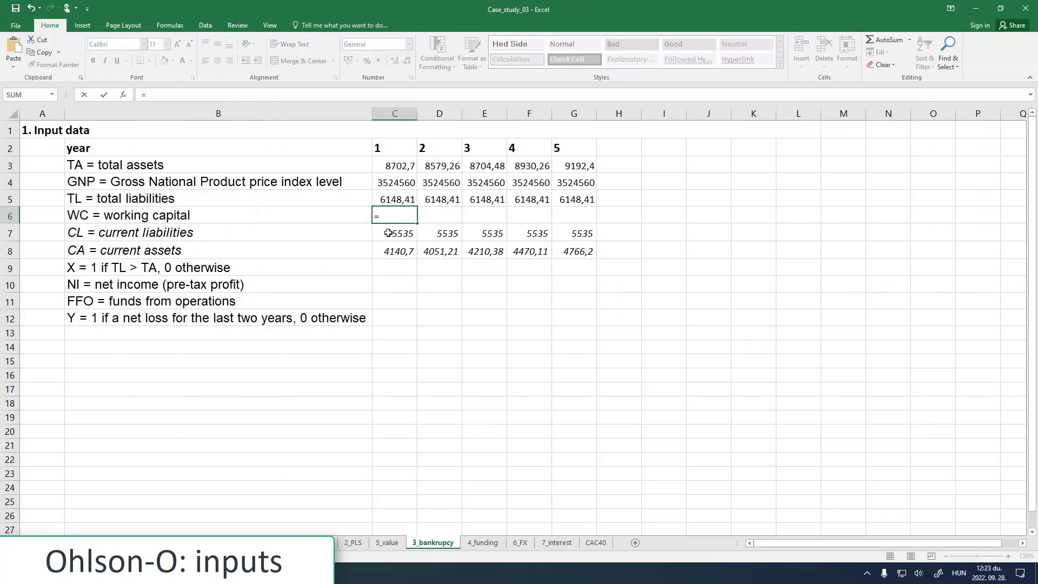
left_click(390, 251)
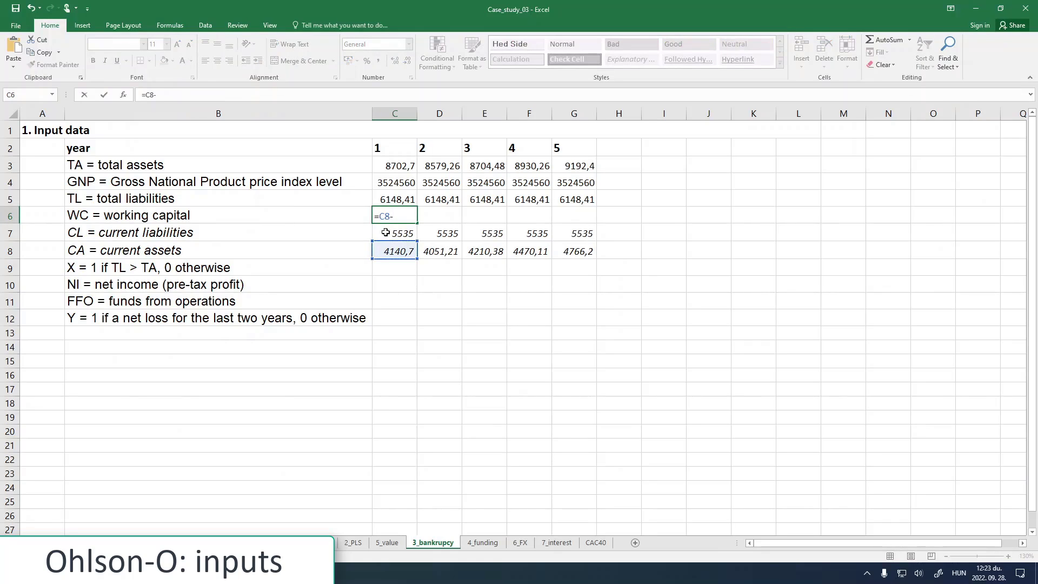
type("-")
left_click(388, 232)
key("Return")
left_click(394, 216)
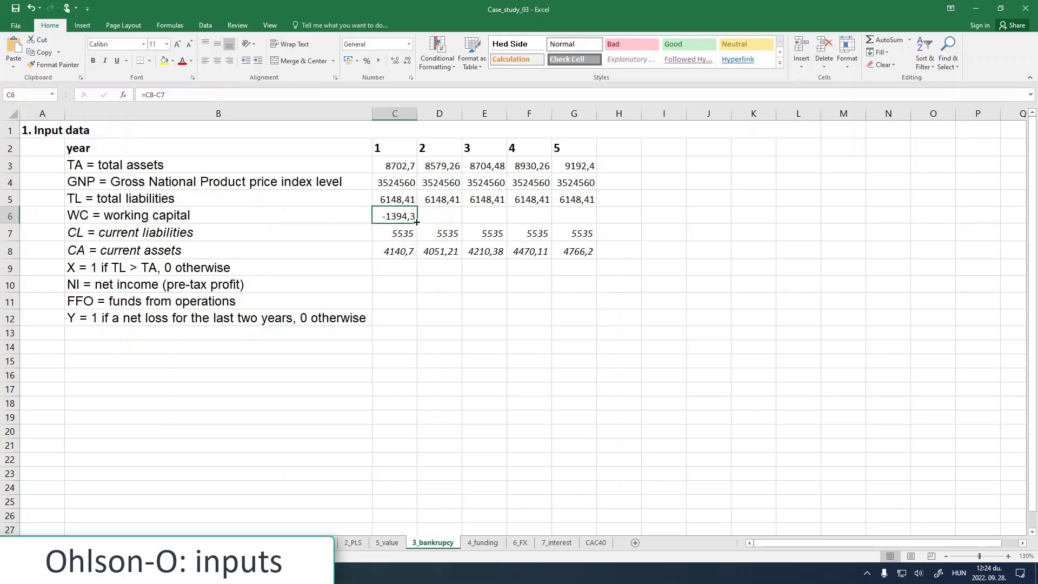
left_click_drag(417, 224, 586, 219)
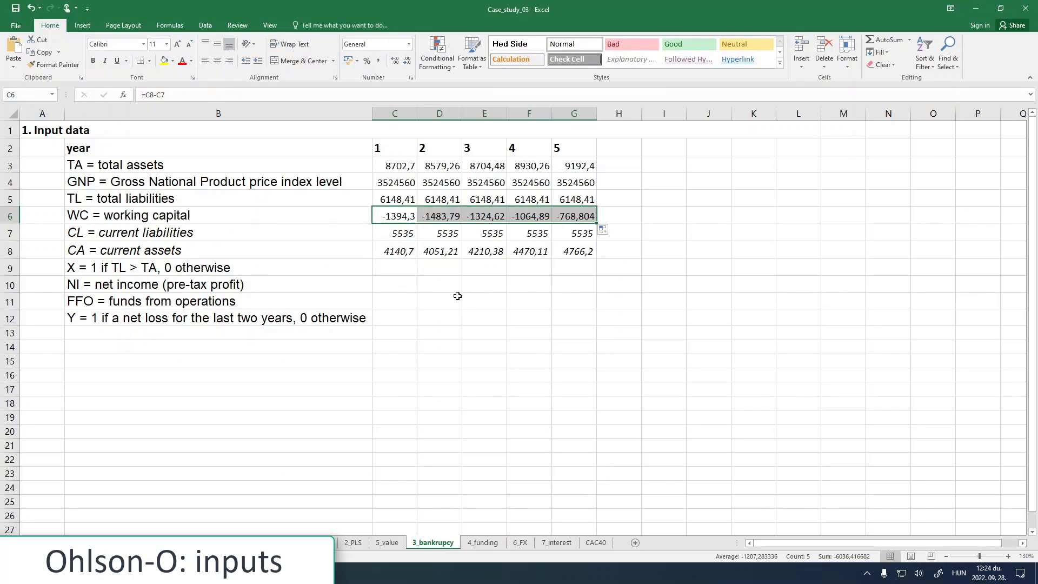
Step: Enter 0 for the X indicator in C9 and fill it across to G9
left_click(393, 269)
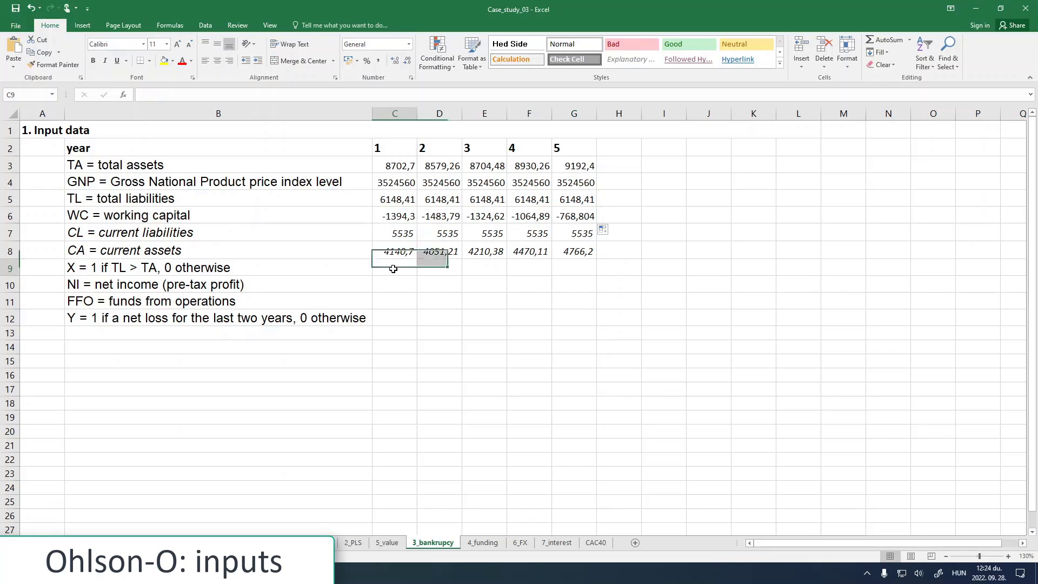
left_click(1007, 556)
left_click(1007, 556)
left_click(1007, 555)
left_click(1007, 556)
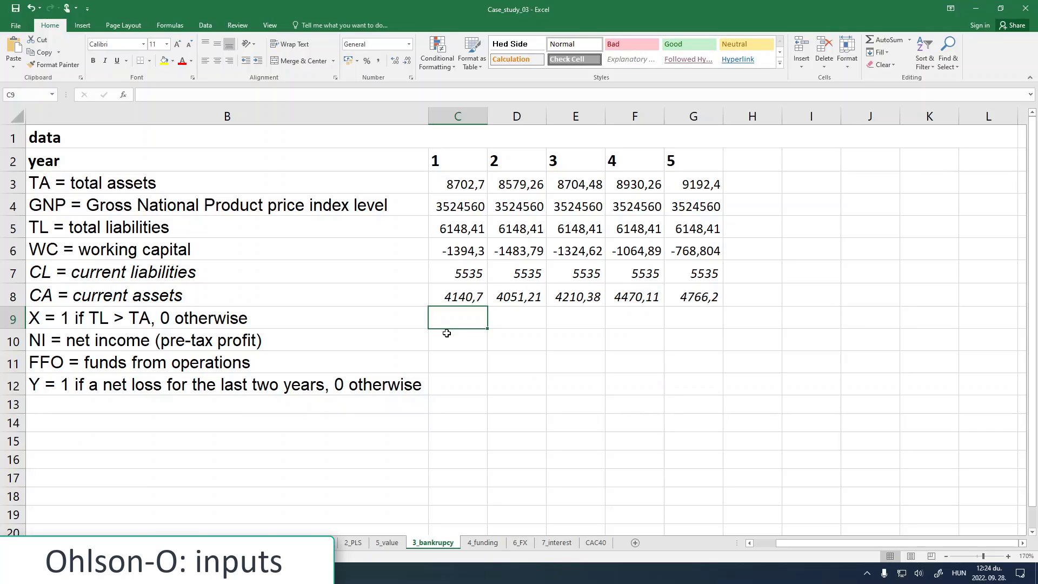
type("0")
key("Return")
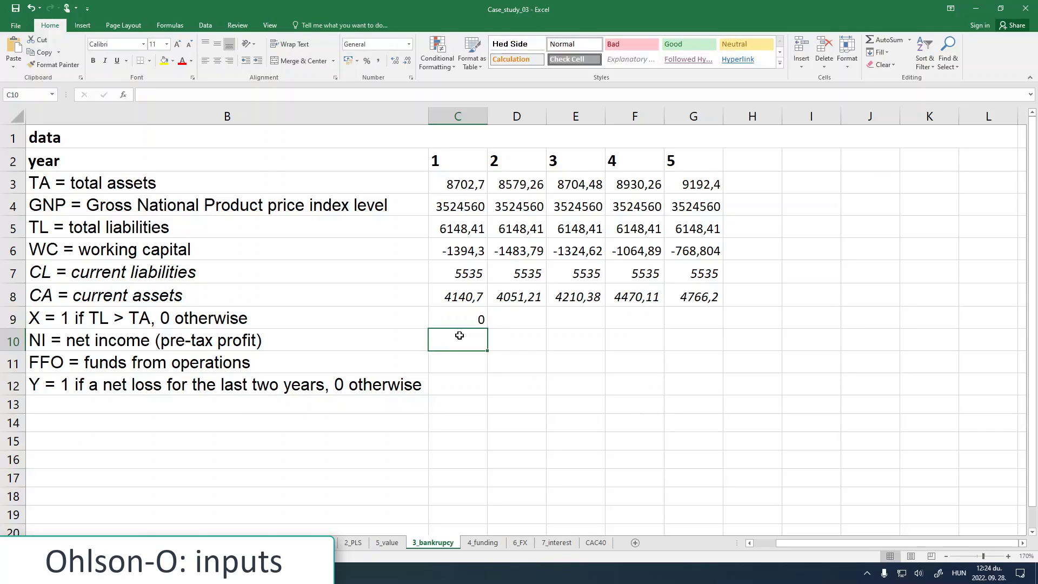
left_click(474, 316)
left_click_drag(488, 328, 684, 335)
Step: Link net income in C10 to the year 1 pre-tax profit with ='2_PLS'!K27 and fill the formula across to G10
left_click(465, 343)
type("=")
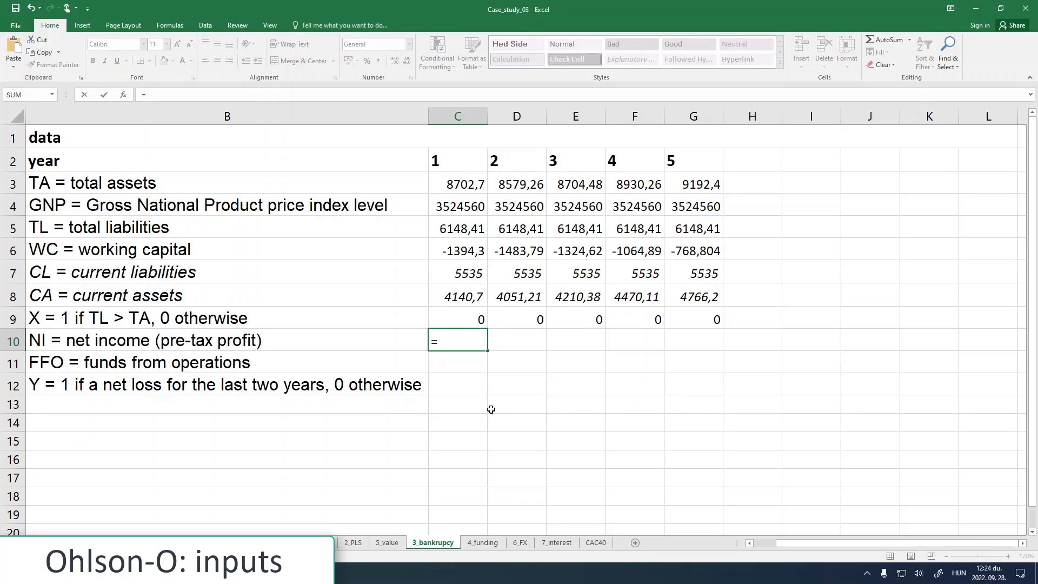
left_click(386, 543)
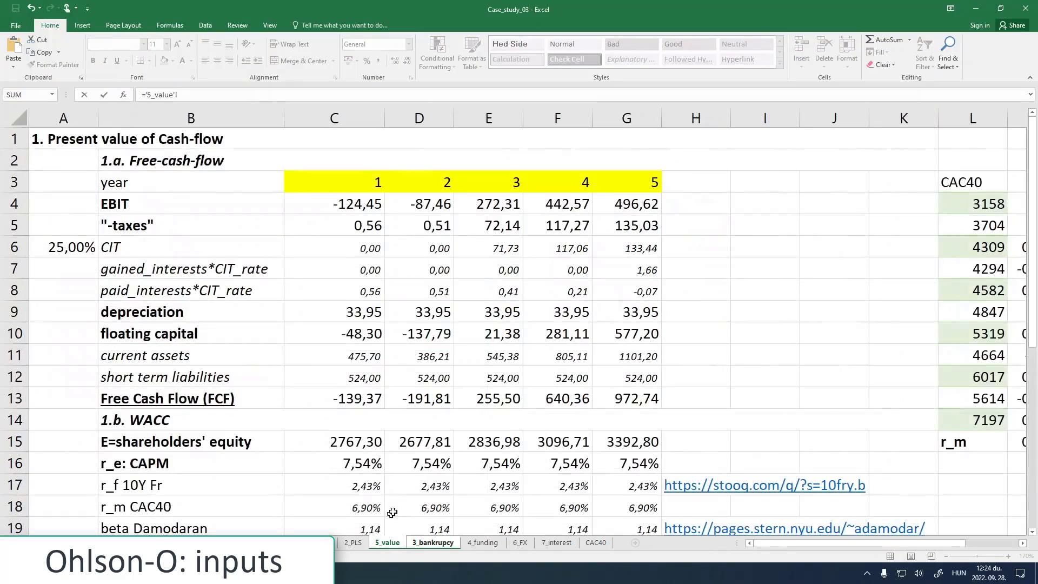
scroll(366, 404, "down", 5)
scroll(366, 404, "up", 2)
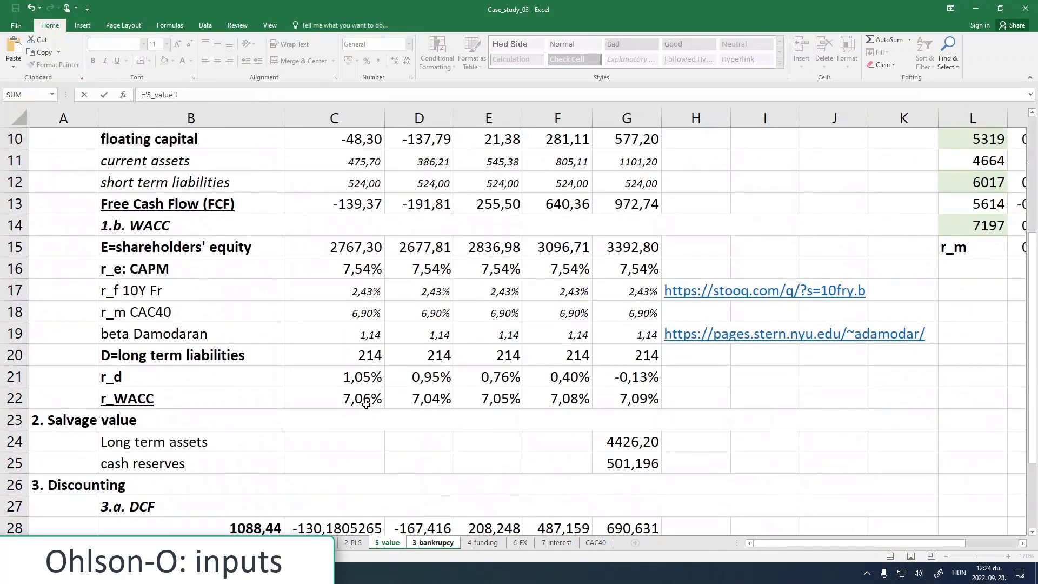
left_click(353, 542)
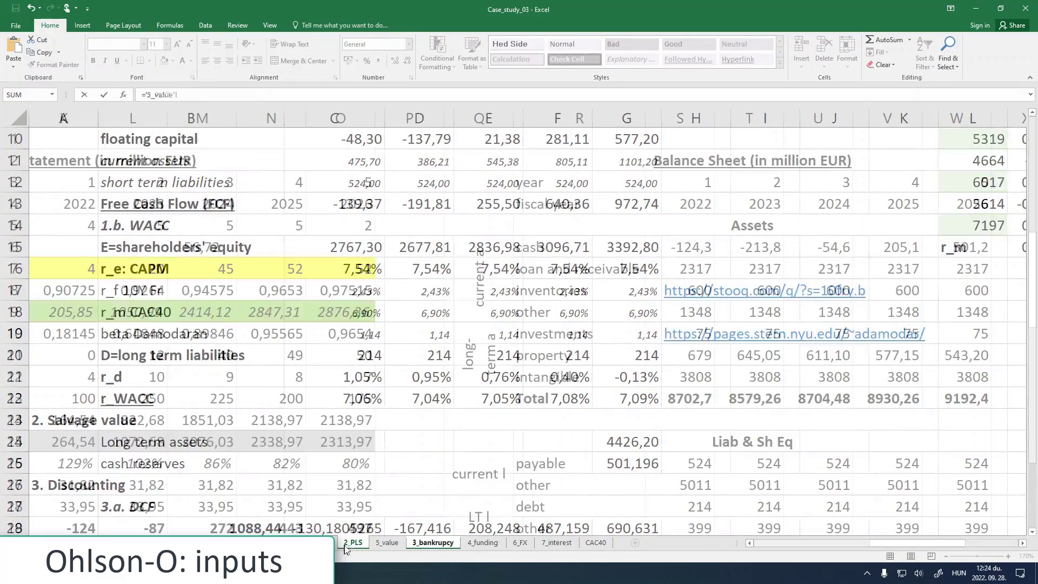
left_click_drag(903, 547, 857, 547)
scroll(617, 474, "down", 6)
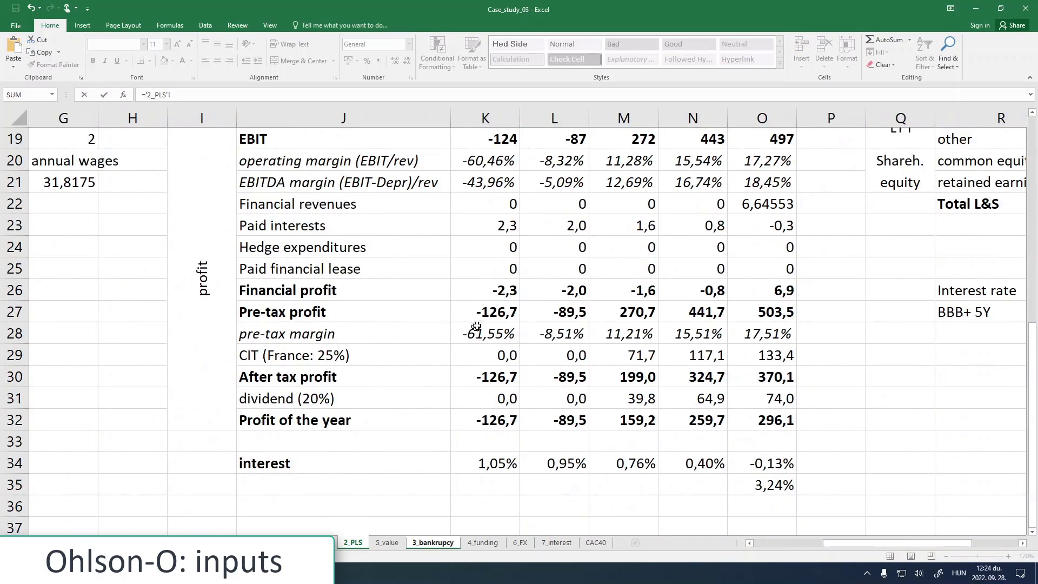
left_click(488, 310)
key("Return")
left_click_drag(487, 350, 720, 347)
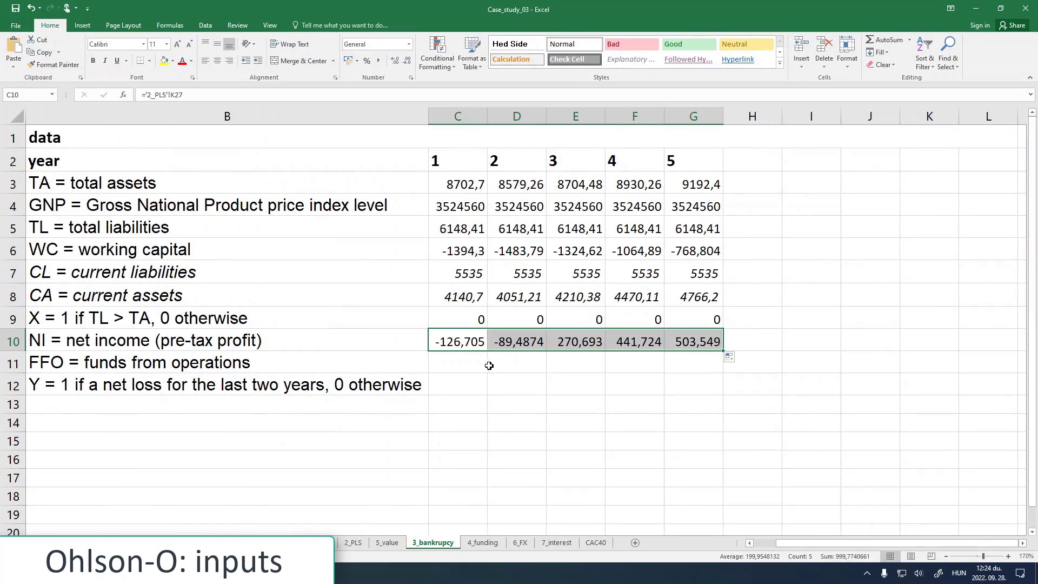
Step: Enter 0 for funds from operations in C11 and fill it across to G11
left_click(460, 360)
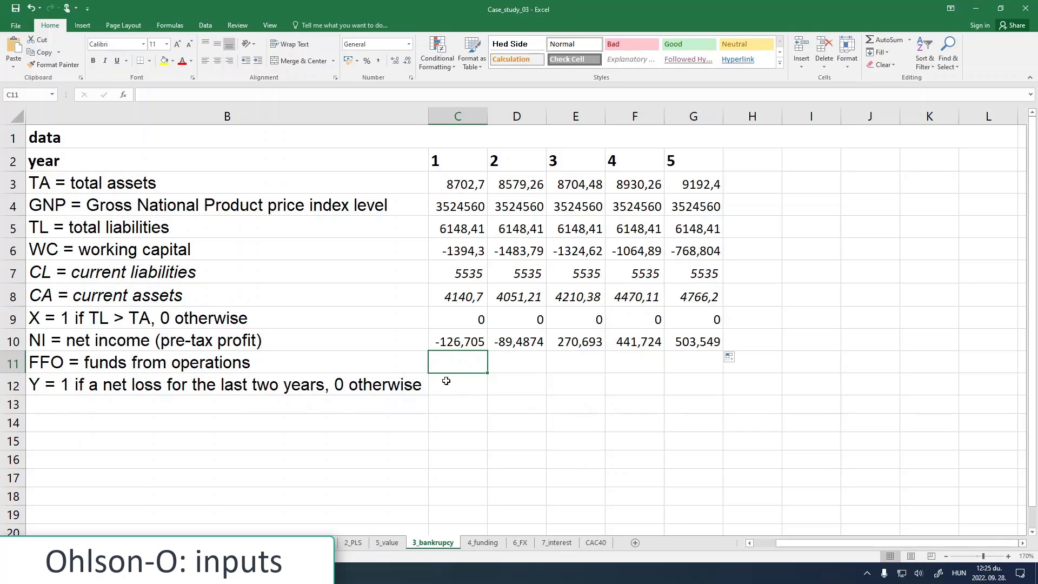
type("0")
key("Return")
left_click(454, 366)
left_click_drag(488, 373, 708, 370)
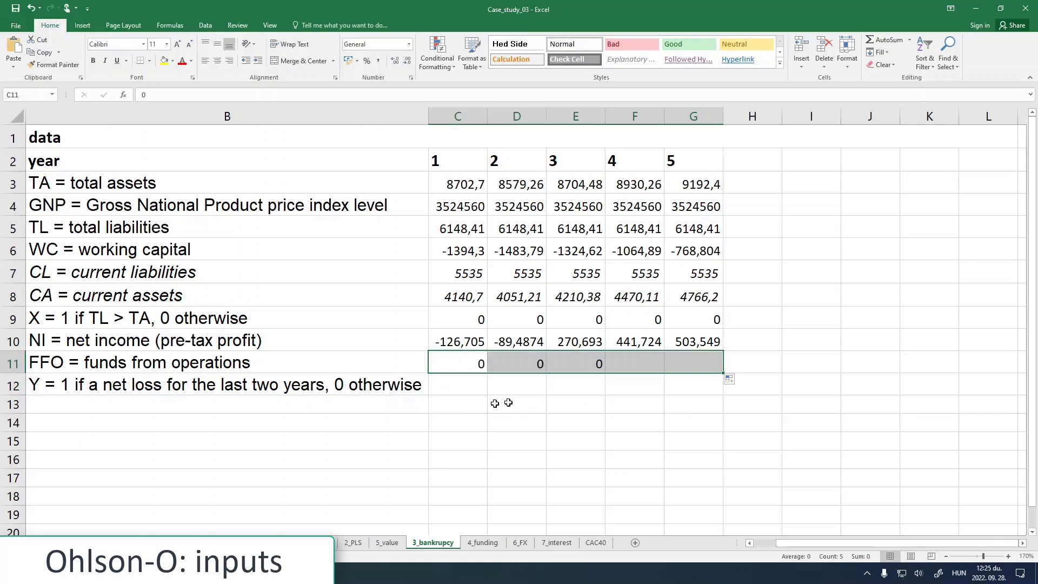
Step: Enter 1 for the Y net loss indicator in C12:E12, checking the yearly profits on the 2_PLS sheet
left_click(477, 381)
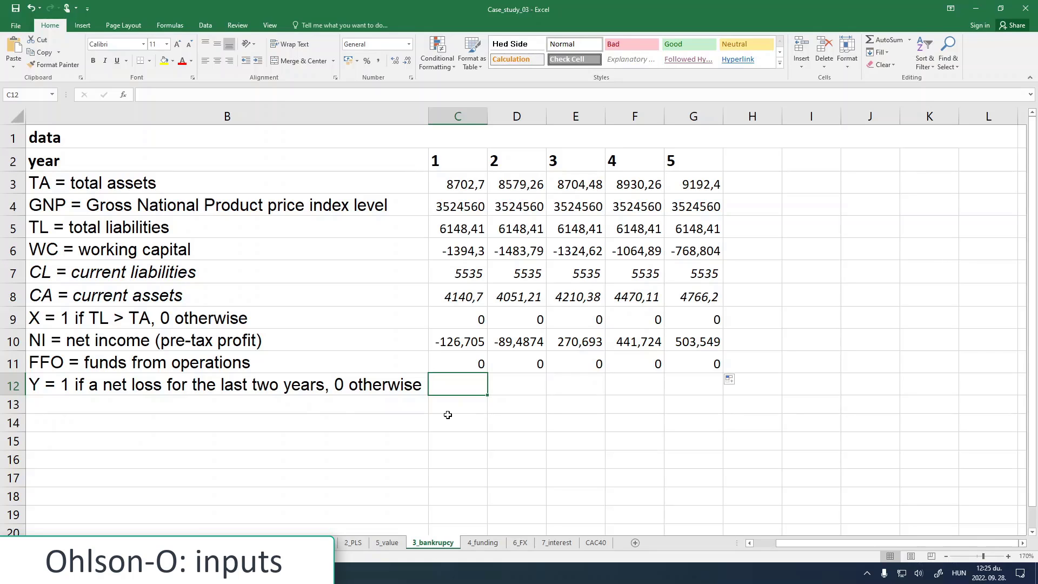
type("1")
left_click(503, 385)
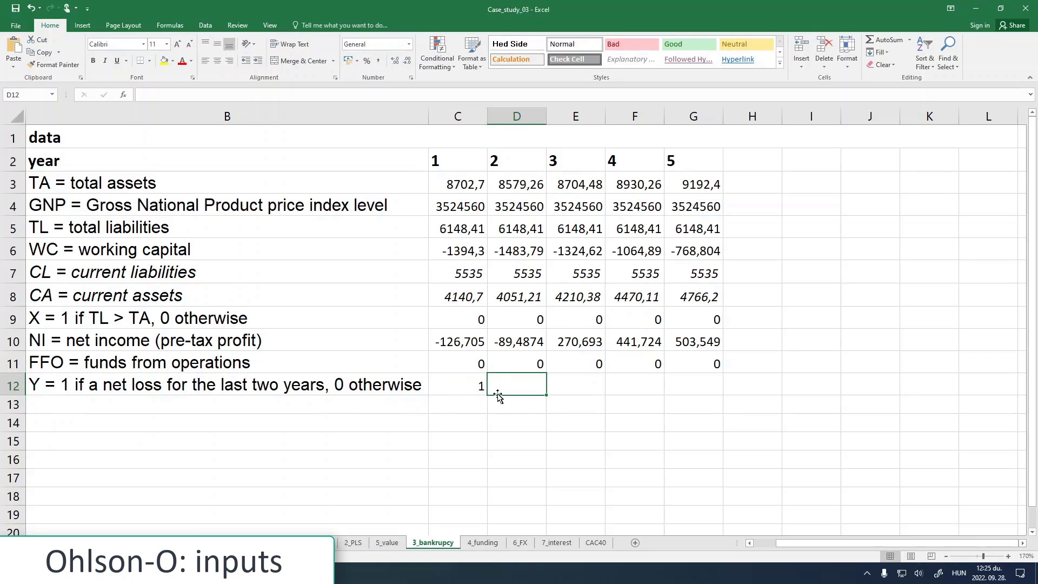
left_click(355, 543)
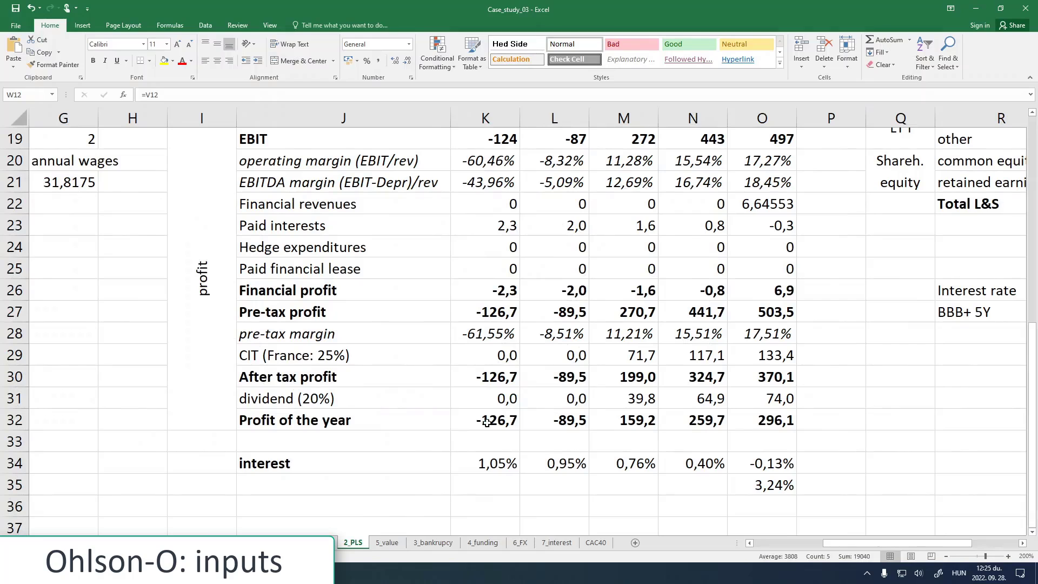
key("alt+Tab")
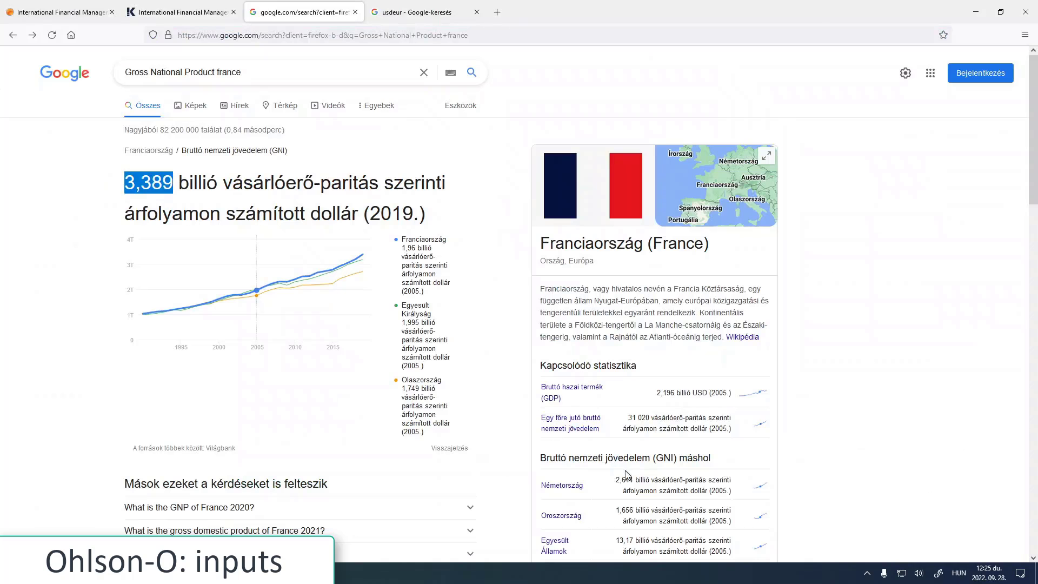
key("alt+Tab")
left_click(441, 542)
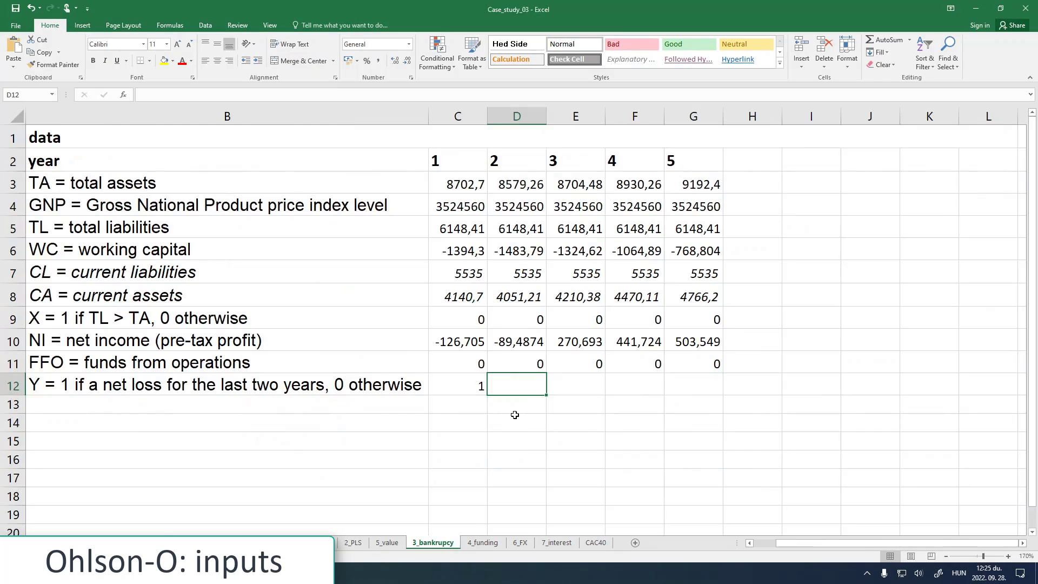
type("1")
left_click(565, 392)
type("1")
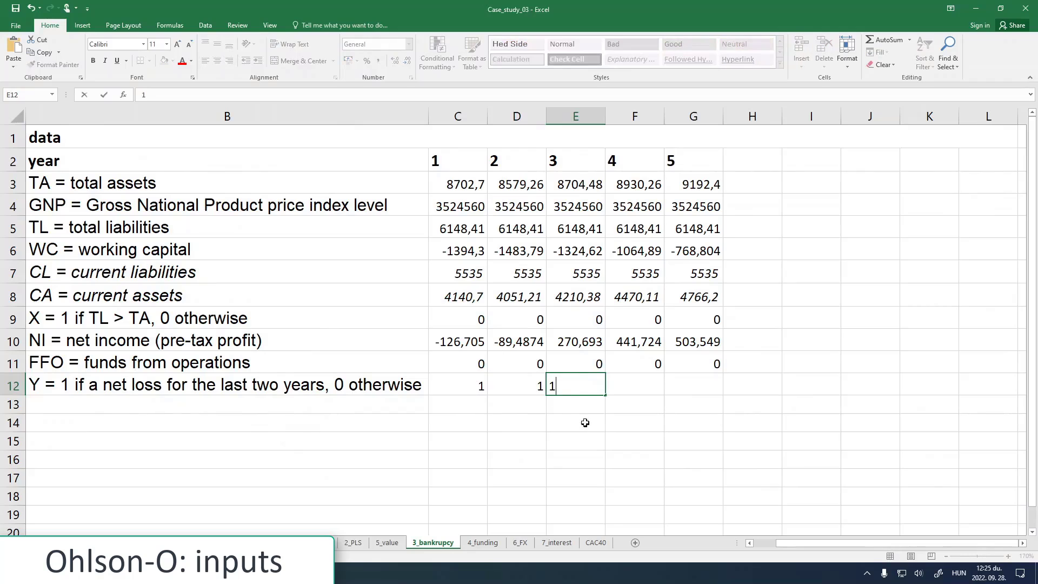
left_click(625, 386)
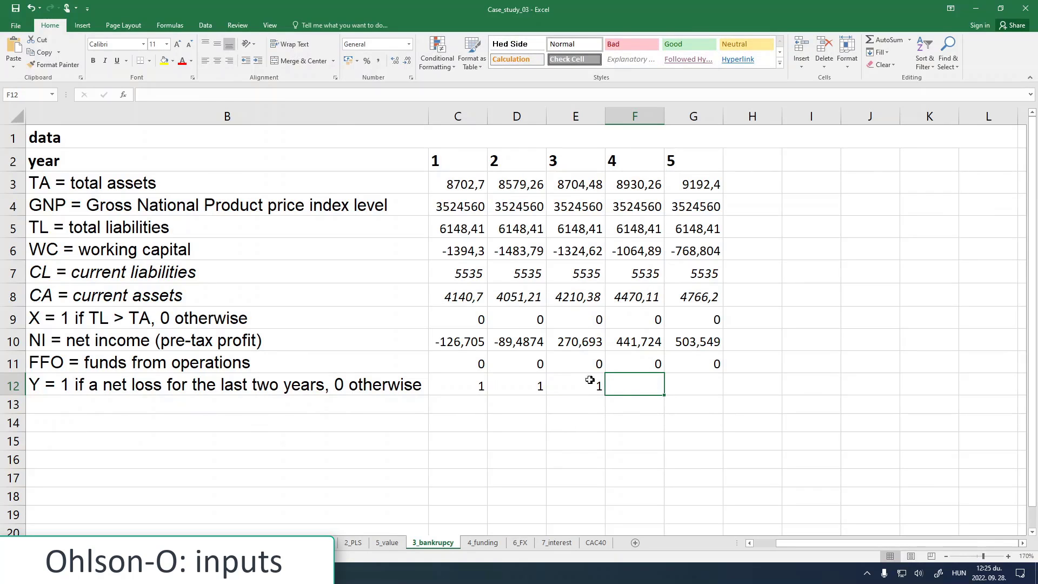
Step: Complete the Y net loss indicator row with 1 in F12 and 0 in G12
key("Left")
key("Left")
key("Left")
left_click(516, 379)
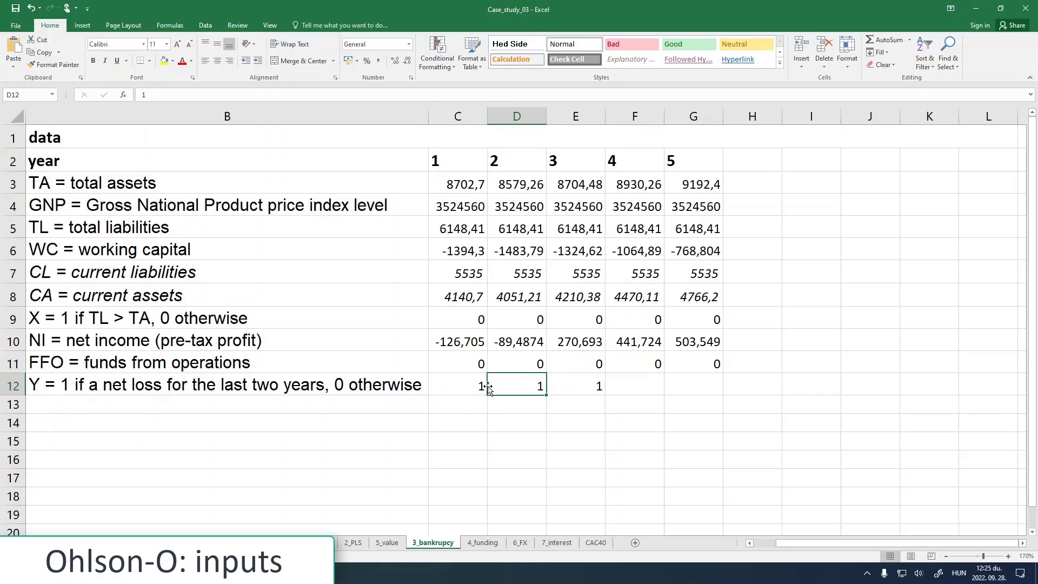
left_click(636, 388)
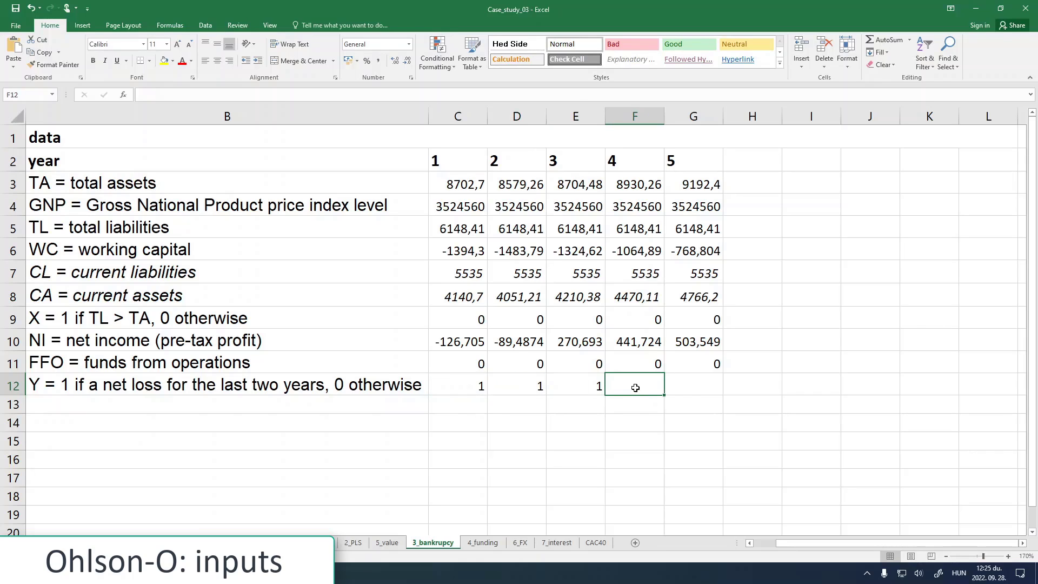
type("1")
left_click(695, 383)
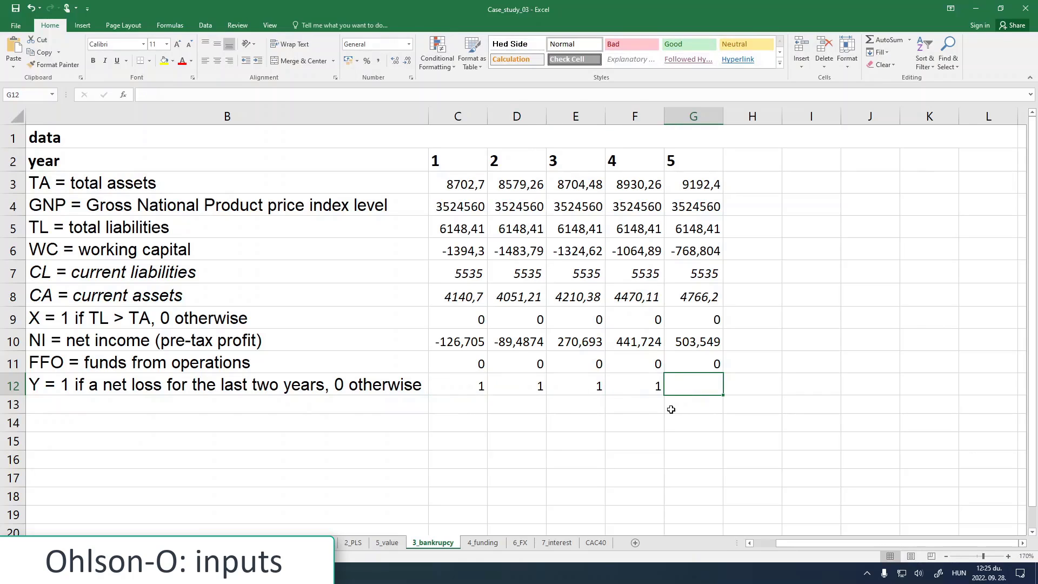
type("0")
left_click_drag(456, 387, 648, 388)
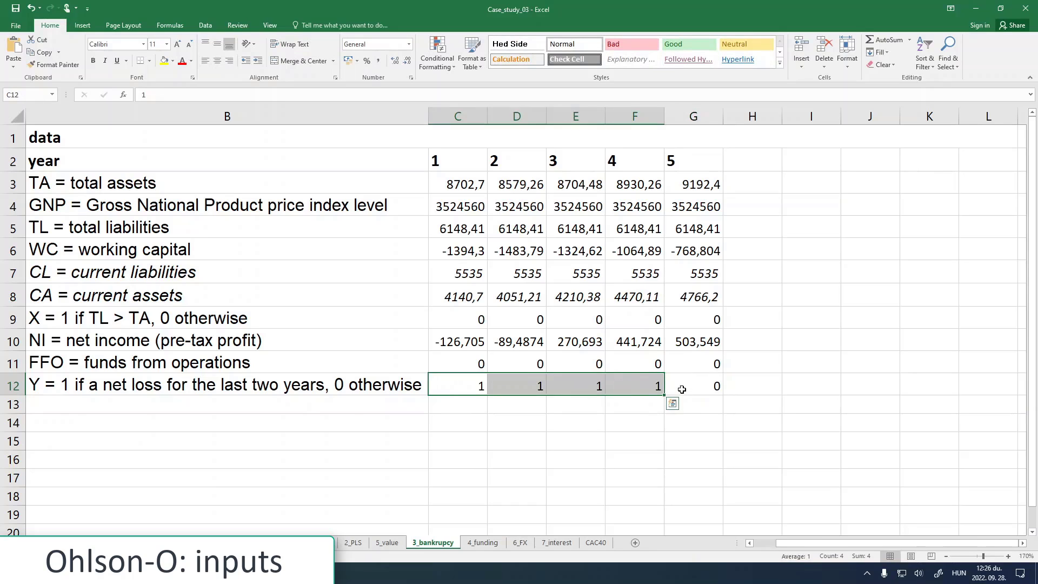
left_click(682, 389)
left_click(541, 421)
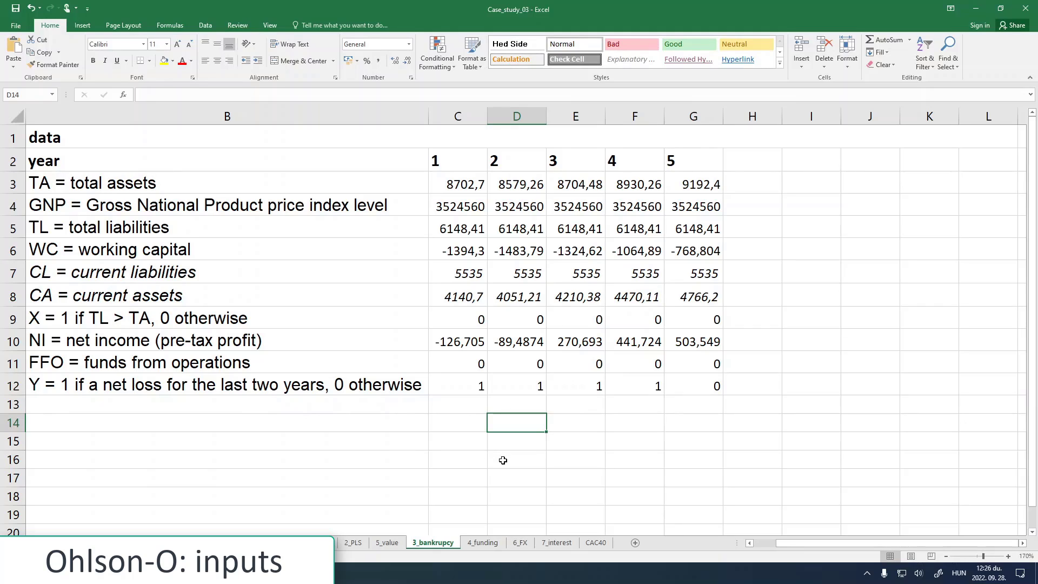
Step: Set the font size of the input labels in B3:B12 to 12
left_click_drag(117, 187, 143, 385)
left_click(166, 43)
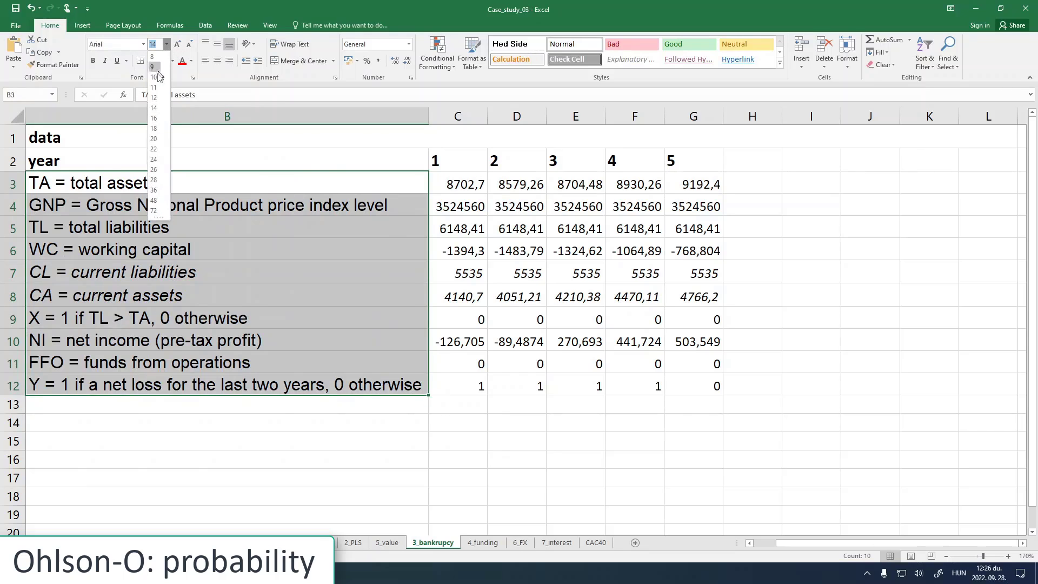
left_click(154, 98)
left_click(129, 379)
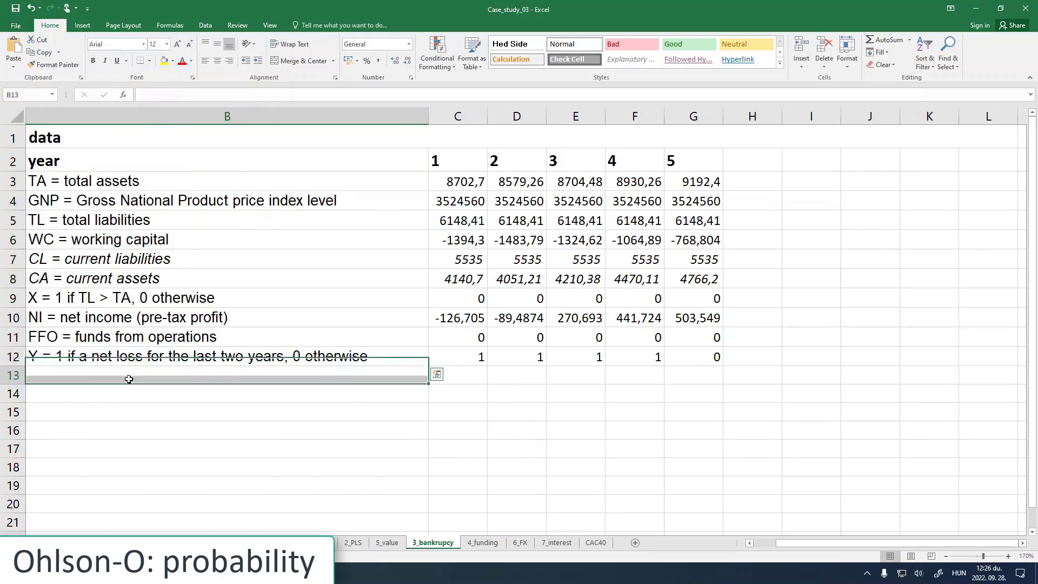
Step: Copy the merged "1. Input data" heading from row 1 into row 13
left_click_drag(795, 543, 770, 549)
left_click(57, 376)
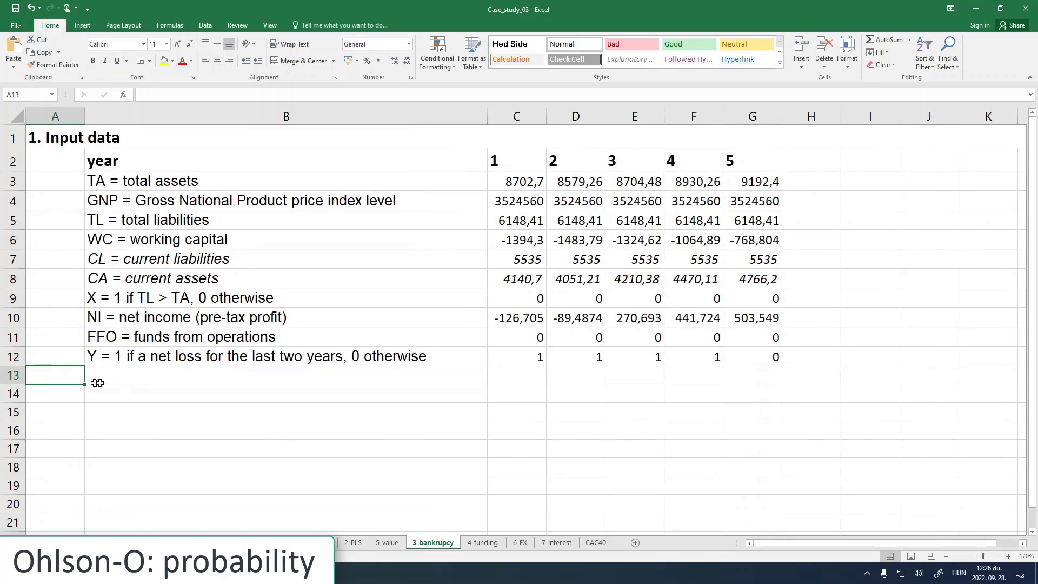
left_click_drag(114, 378, 49, 375)
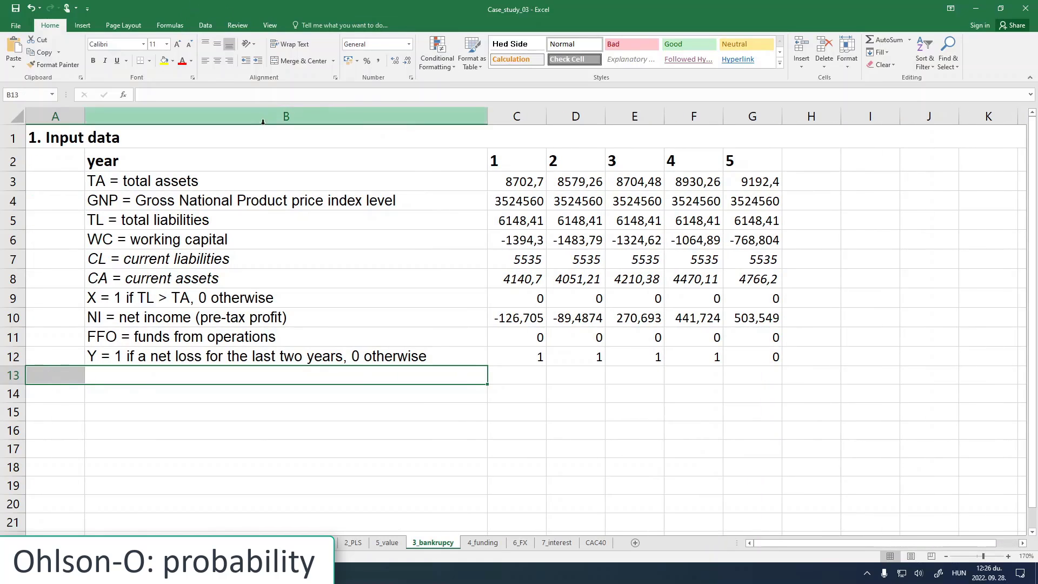
left_click(246, 144)
key("ctrl+c")
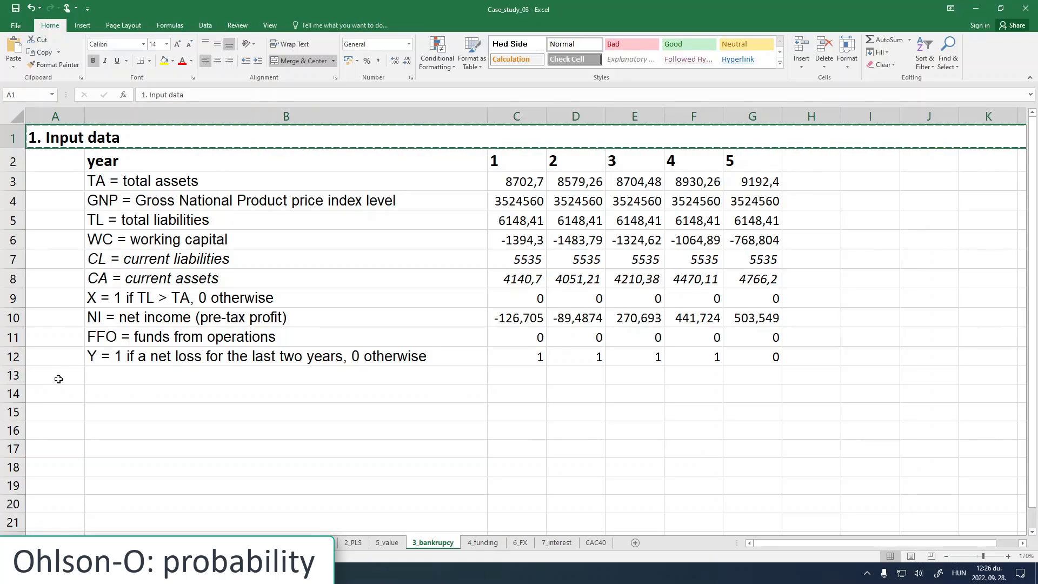
left_click(58, 379)
key("ctrl+v")
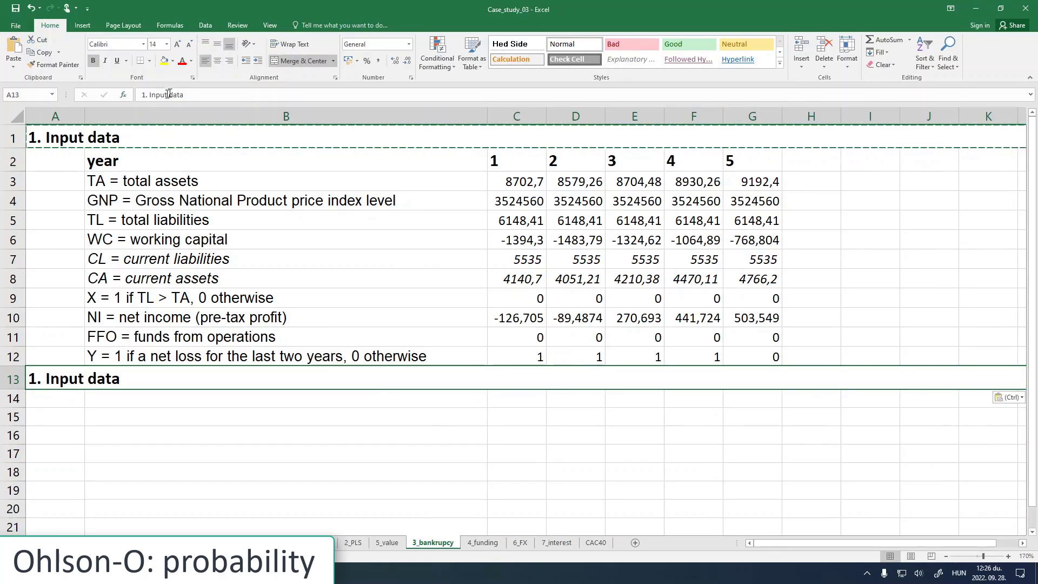
Step: Change the copied heading in A13 to "2. ratios"
left_click_drag(142, 97, 246, 97)
type("2. ")
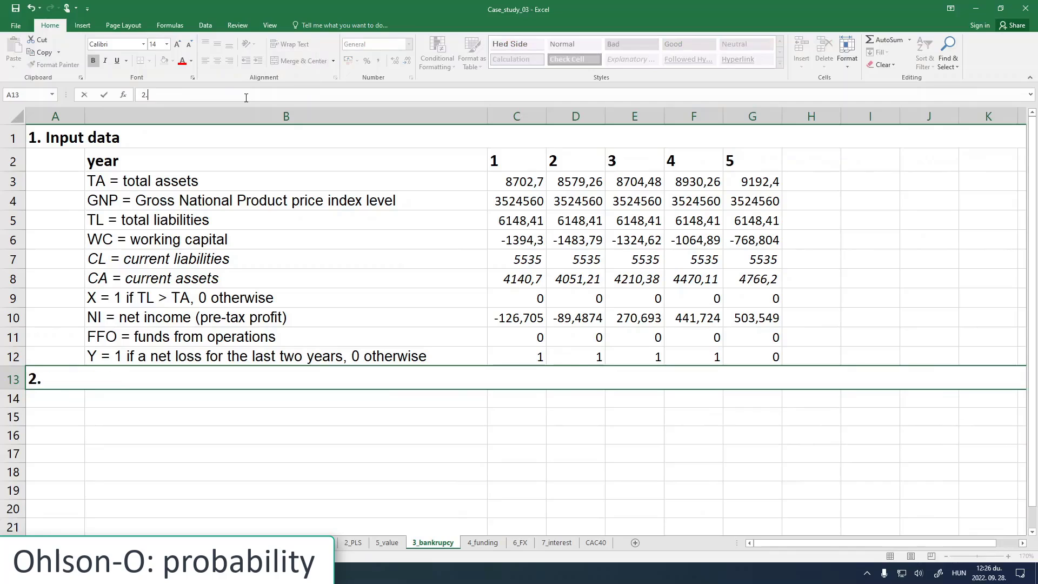
type("ratios")
key("Return")
left_click(187, 401)
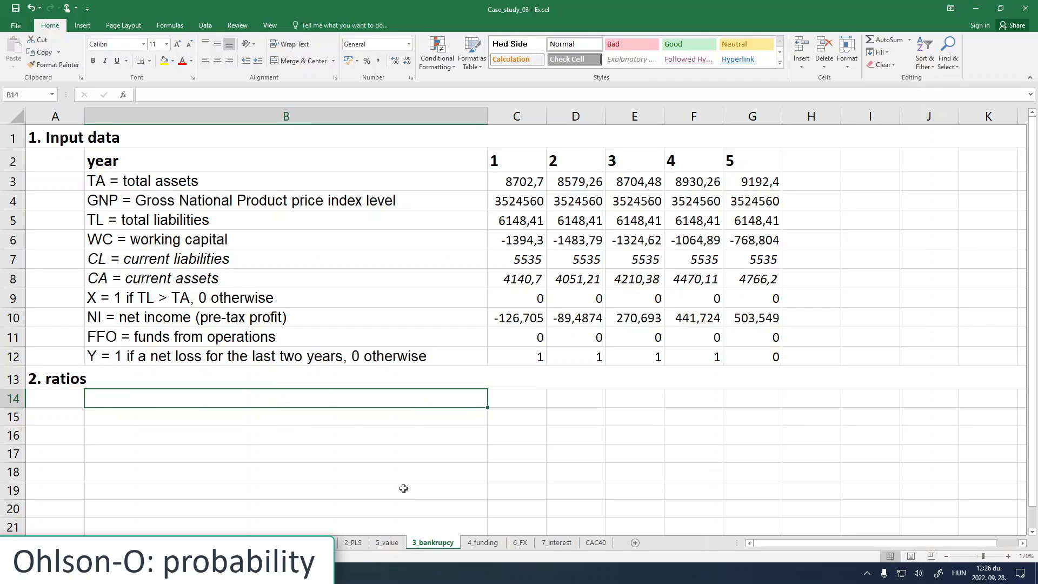
Step: Copy the Ohlson-O formula from the PDF notes in the browser and append its first line, ending in "NI/TA-", to the "2. ratios" heading in A13
key("alt+Tab")
key("ctrl+shift+Tab")
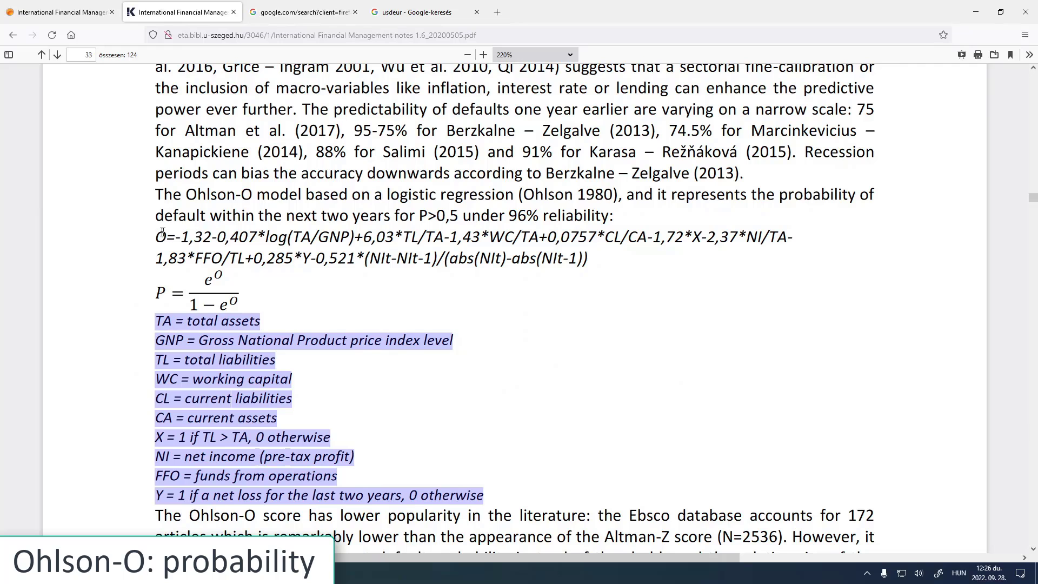
left_click_drag(157, 237, 616, 258)
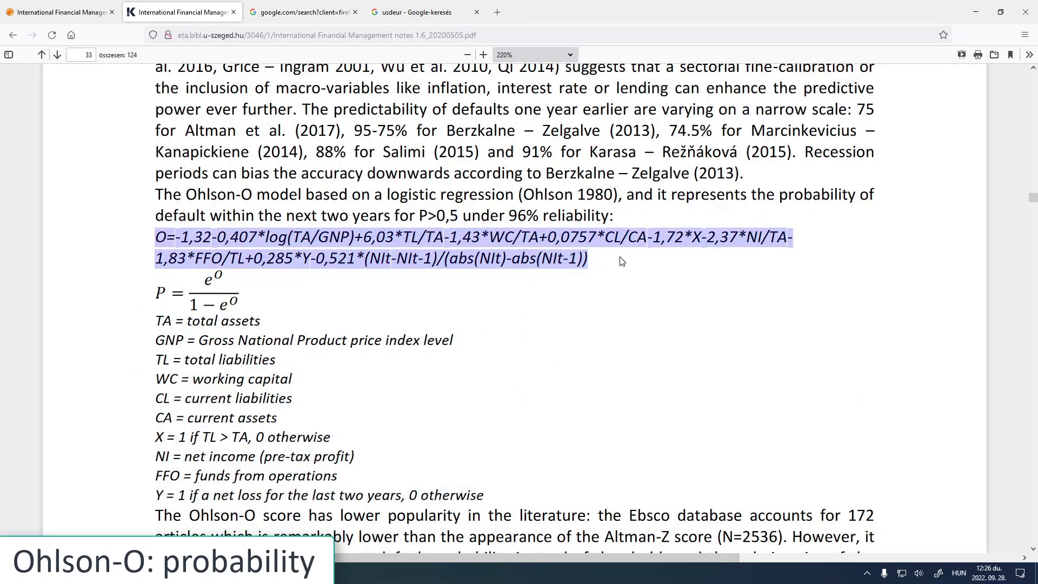
key("alt+Tab")
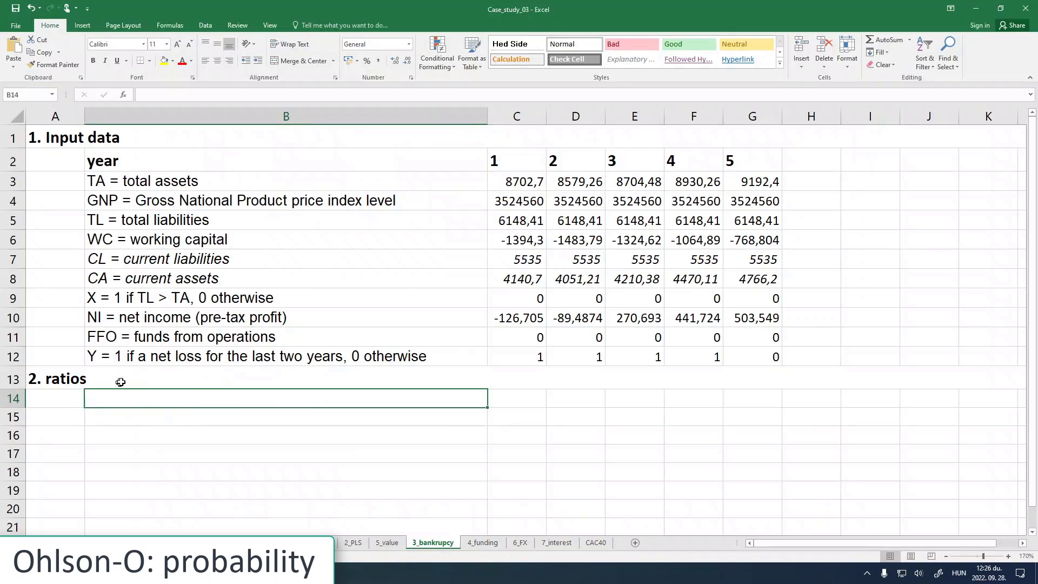
left_click(102, 378)
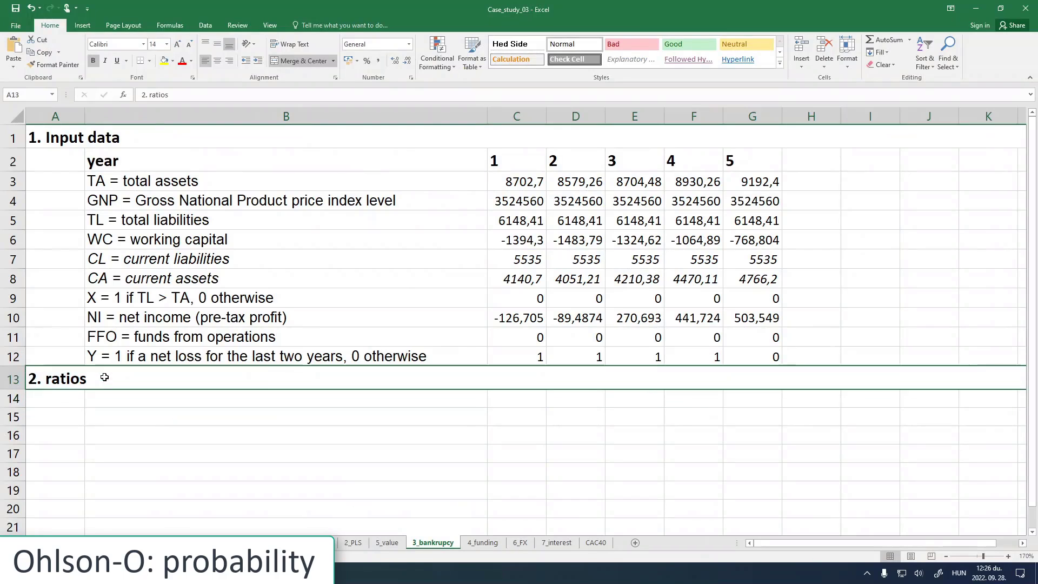
left_click(183, 96)
key("ctrl+a")
key("ctrl+v")
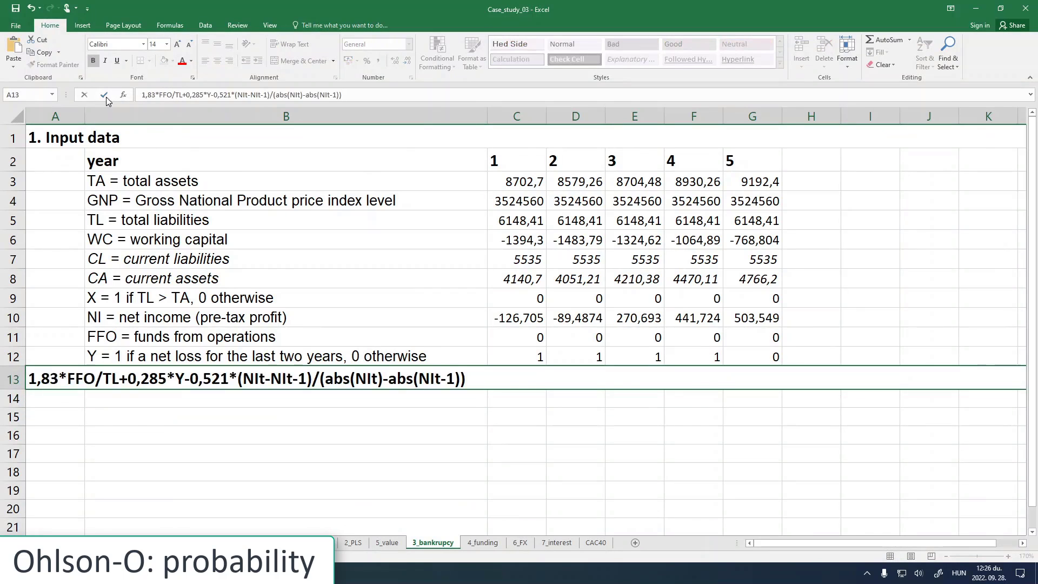
key("Escape")
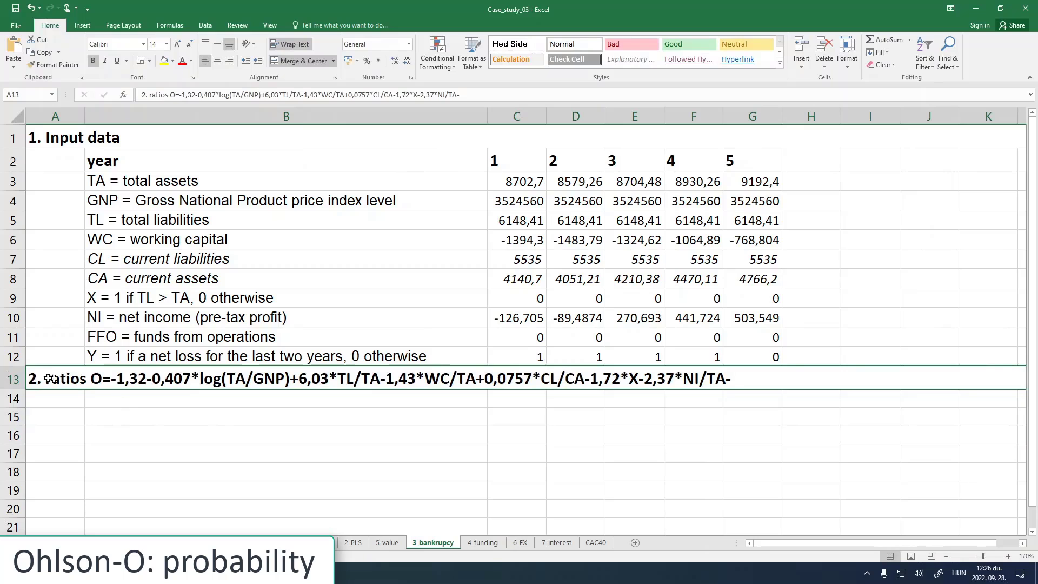
Step: Copy the formula's second line, "1,83*FFO/TL+0,285*Y-0,521*(NIt-NIt-1)/(abs(NIt)-abs(NIt-1))", from the PDF notes and join it to the A13 heading without a line break
key("alt+Tab")
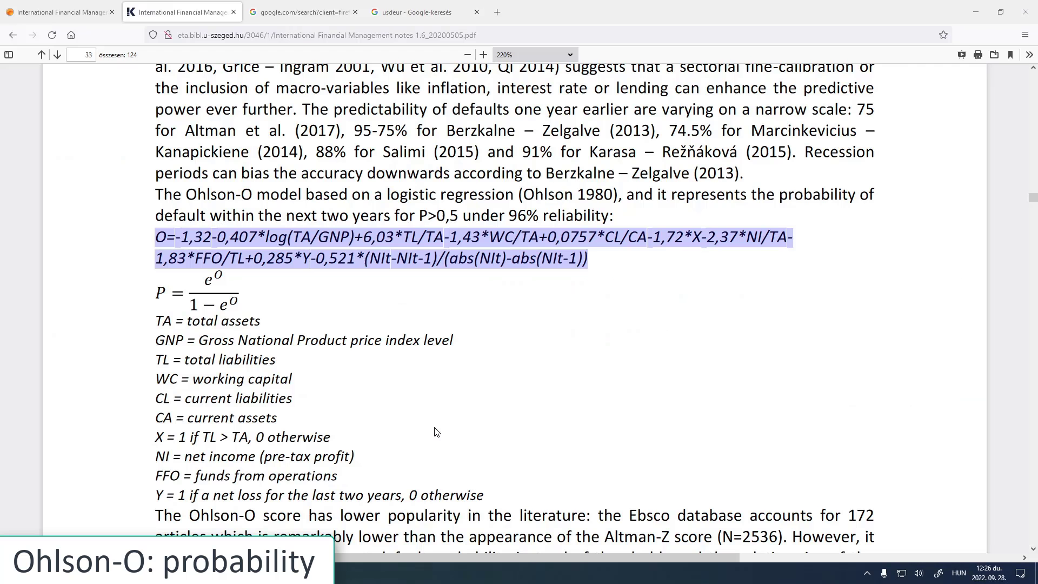
left_click_drag(157, 258, 593, 261)
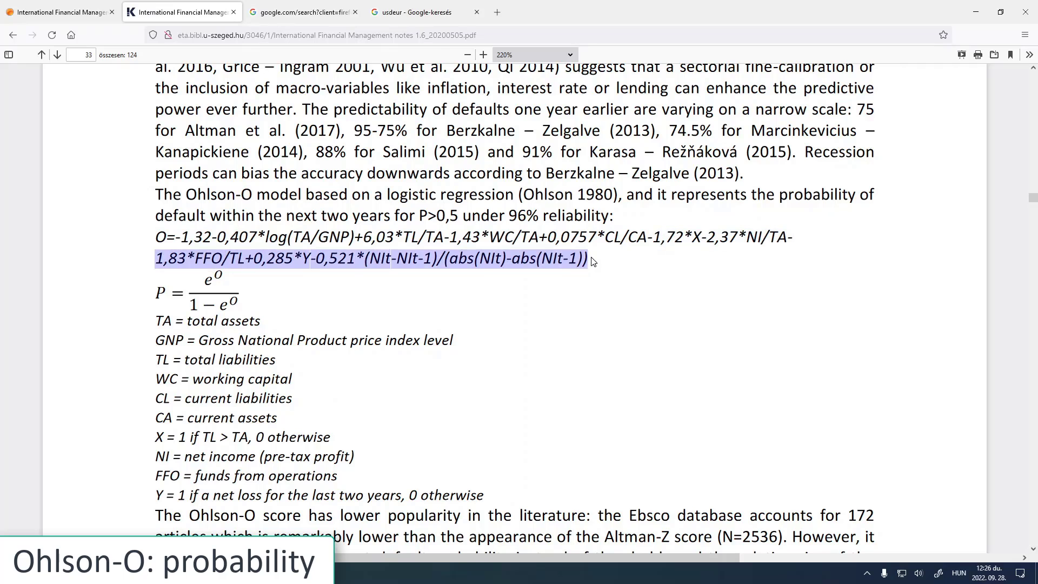
key("alt+Tab")
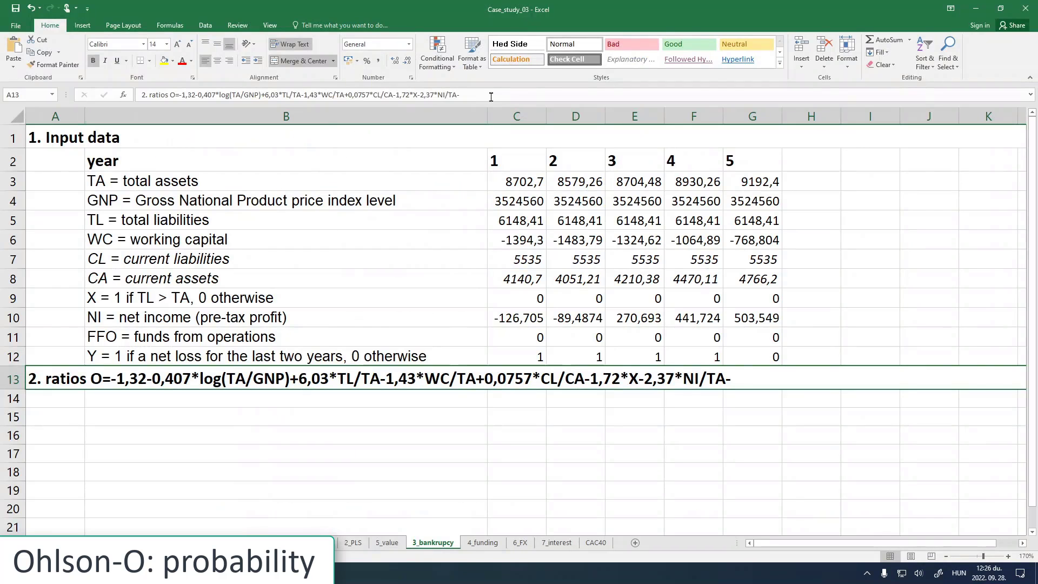
left_click(491, 96)
key("ctrl+v")
key("ctrl+shift+u")
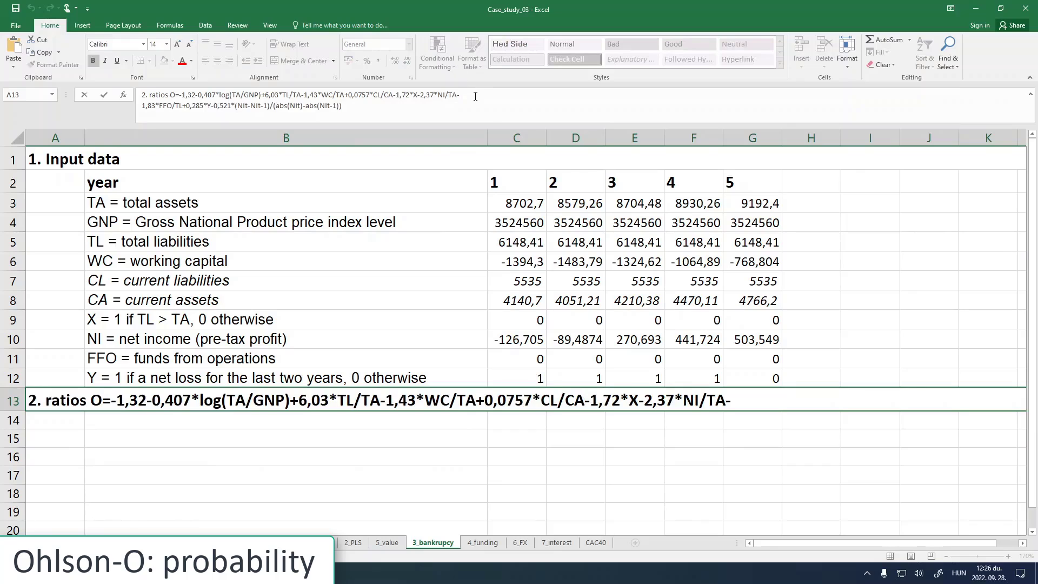
key("Delete")
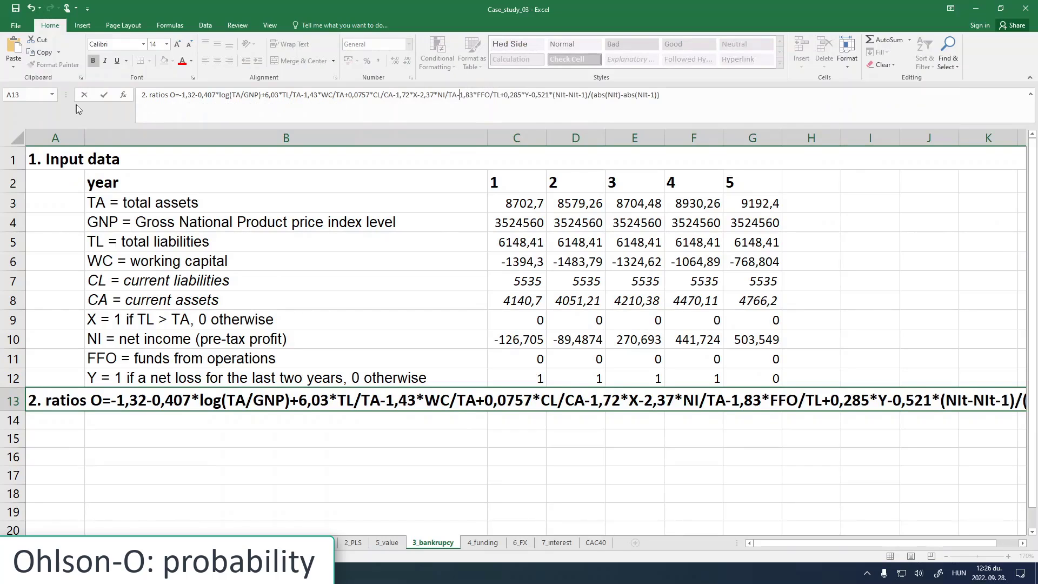
left_click(104, 95)
left_click(222, 424)
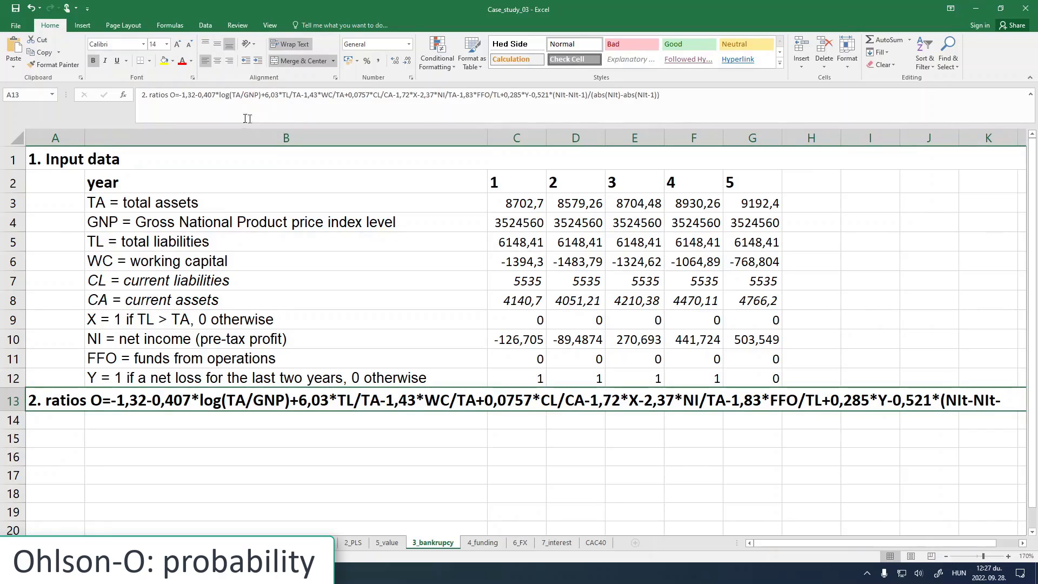
Step: Copy the term "log(TA/GNP)" from the formula in A13 into B14 as the first ratio label
left_click_drag(219, 94, 263, 95)
key("ctrl+c")
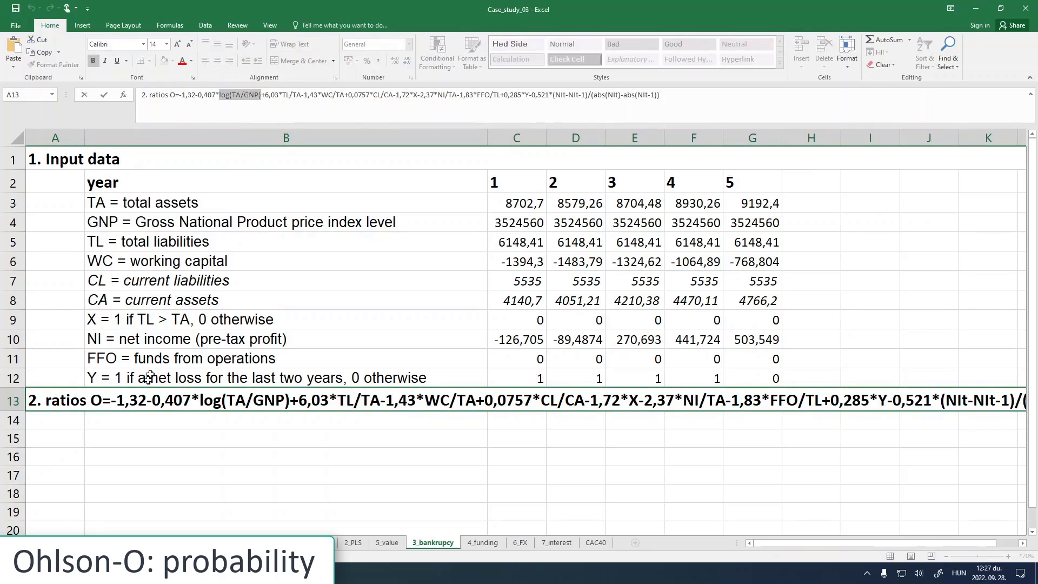
left_click(143, 421)
key("ctrl+v")
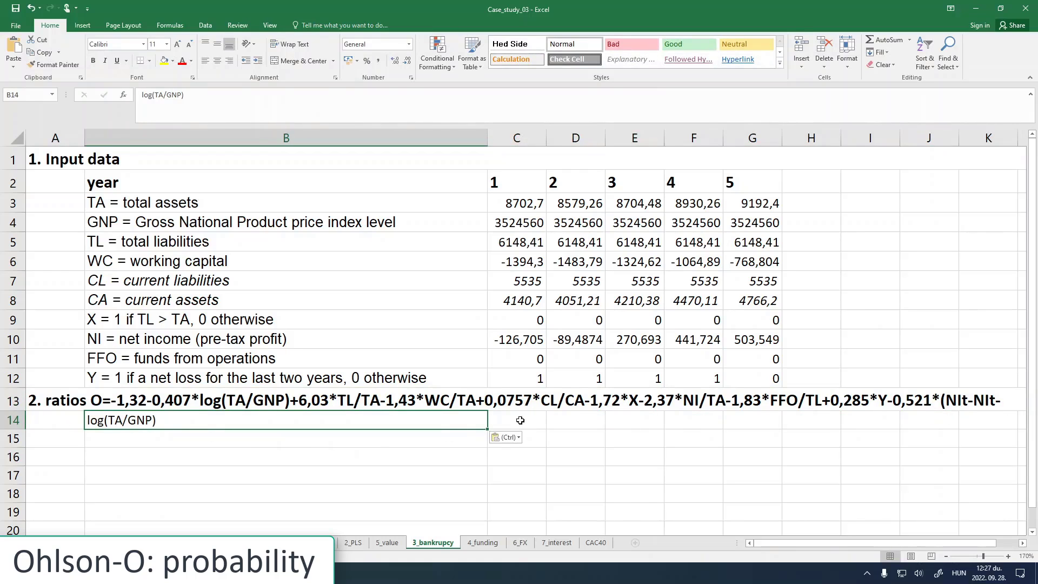
Step: Calculate the log(TA/GNP) ratio in C14 with =LOG(C3/C4) and fill it across to G14
left_click(520, 420)
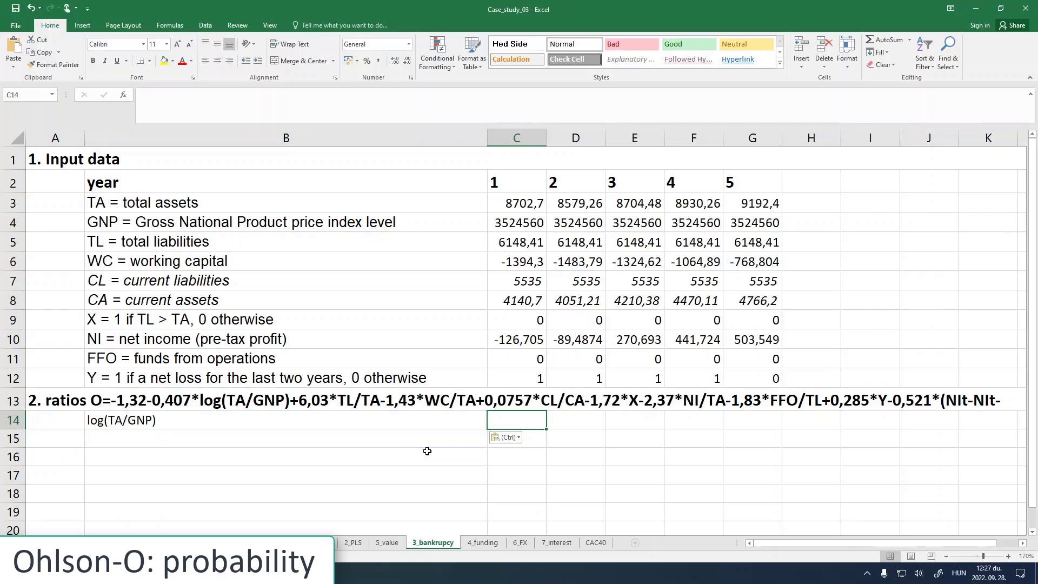
type("=")
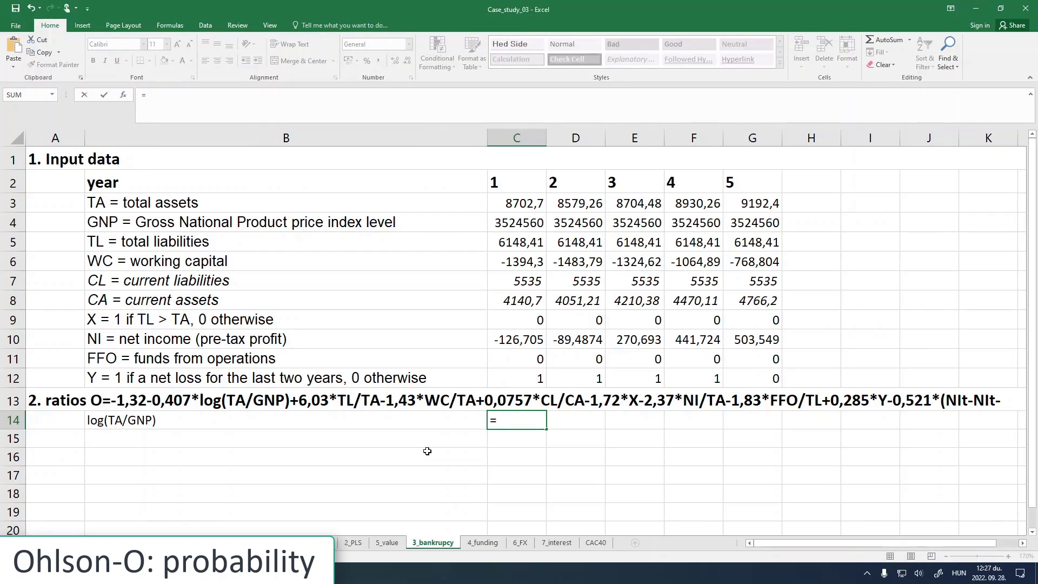
type("log")
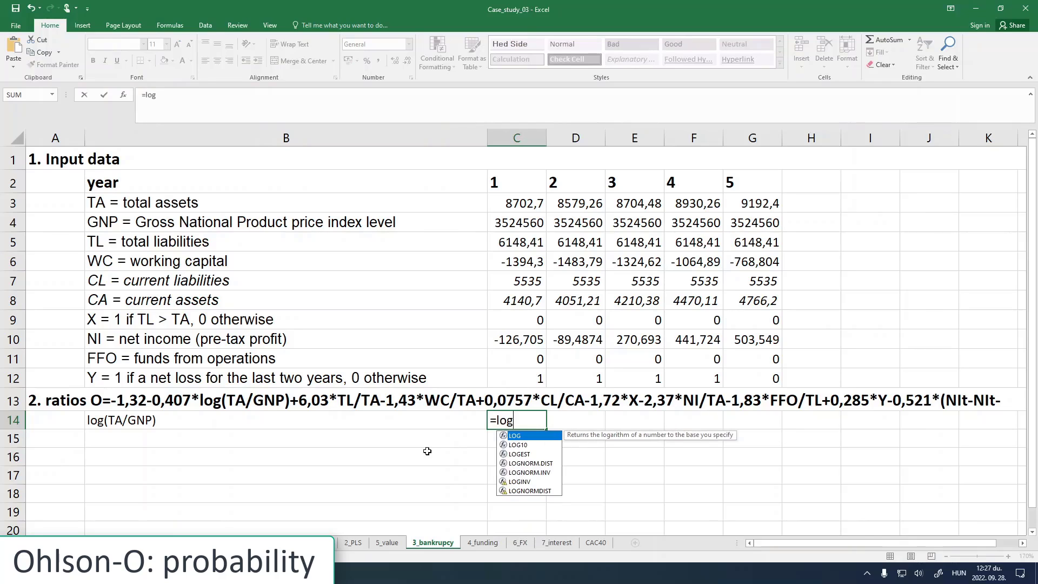
type("(")
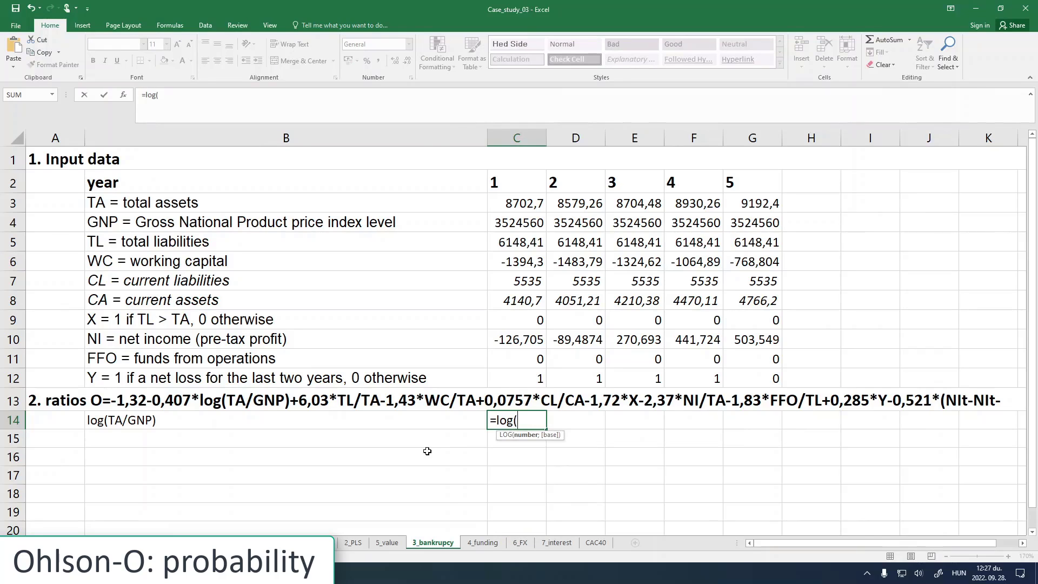
left_click(506, 206)
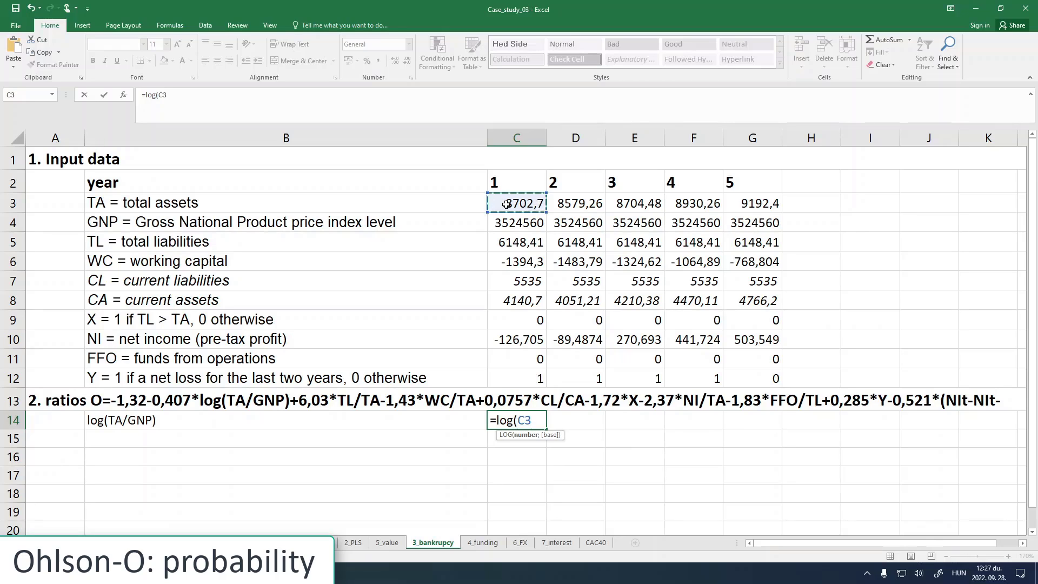
type("/")
left_click(511, 217)
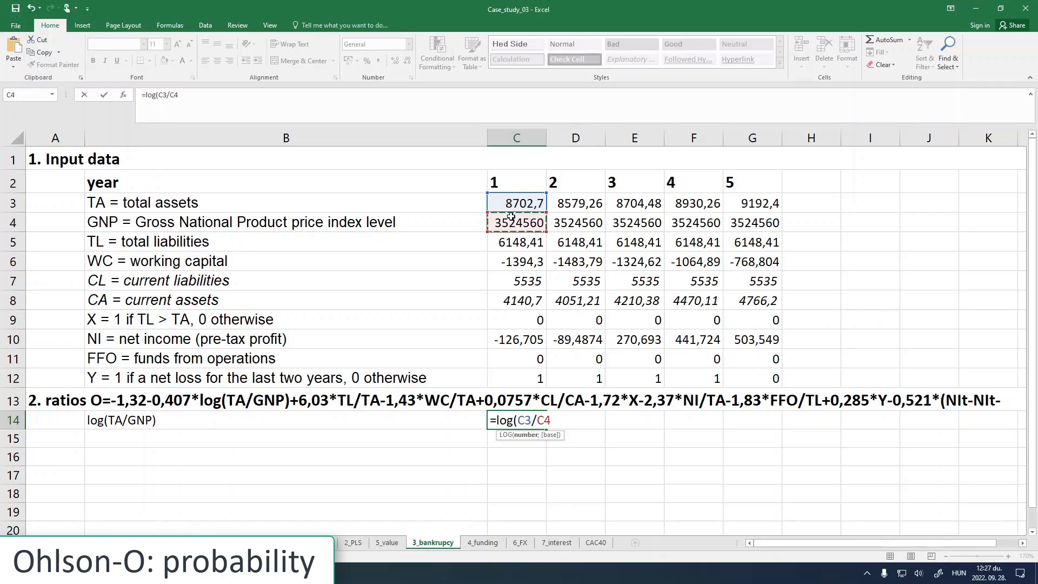
type(")")
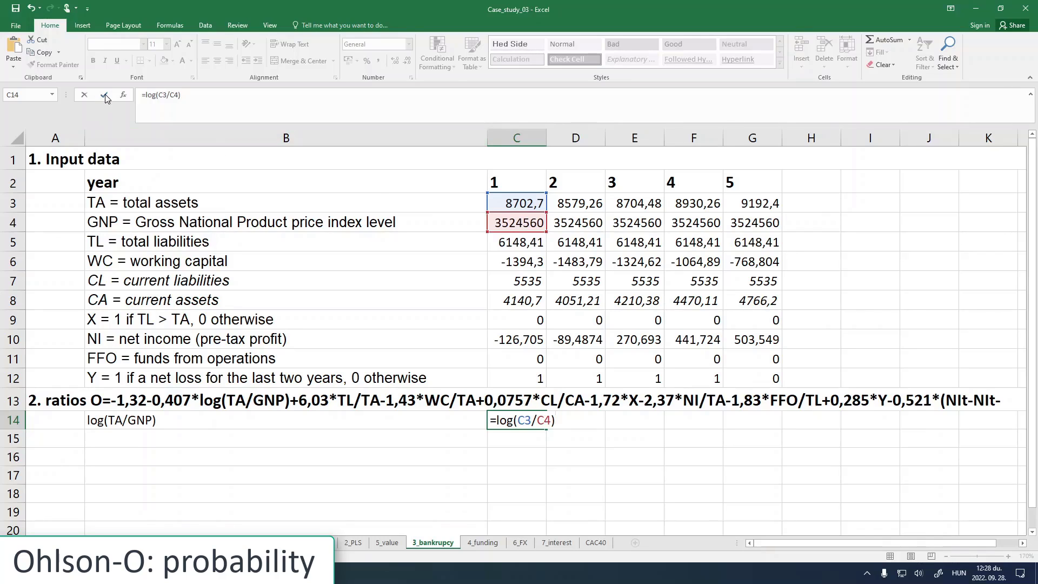
key("ctrl+Return")
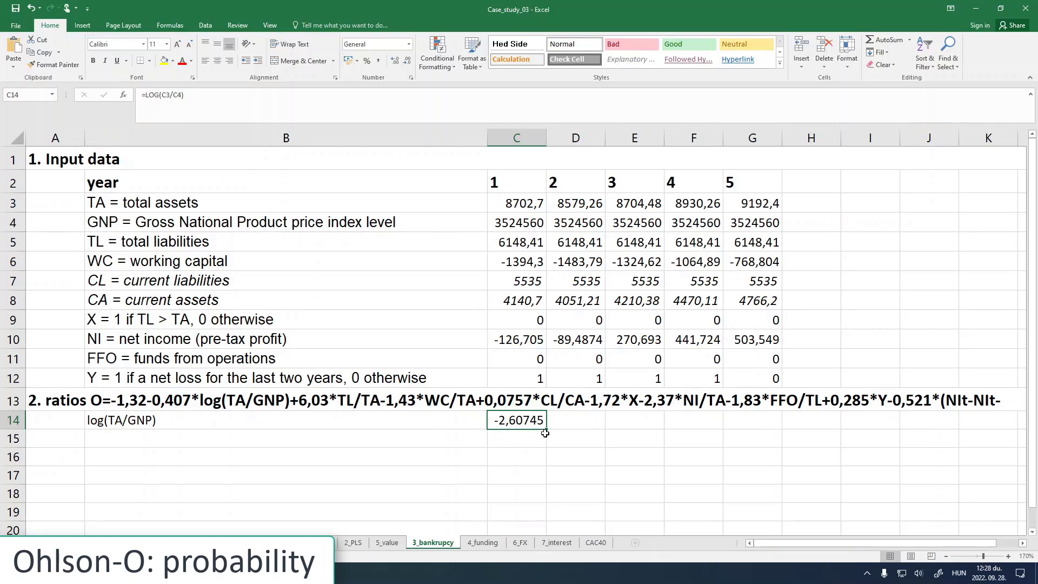
left_click_drag(546, 429, 779, 427)
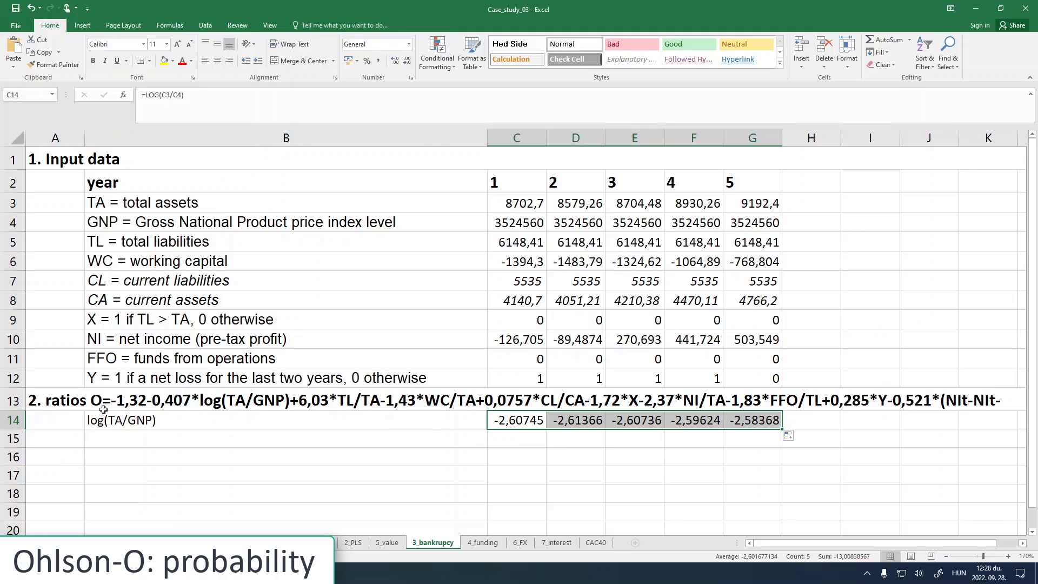
Step: Copy the term "TL/TA" from the formula in A13 into B15 as the second ratio label
left_click(78, 401)
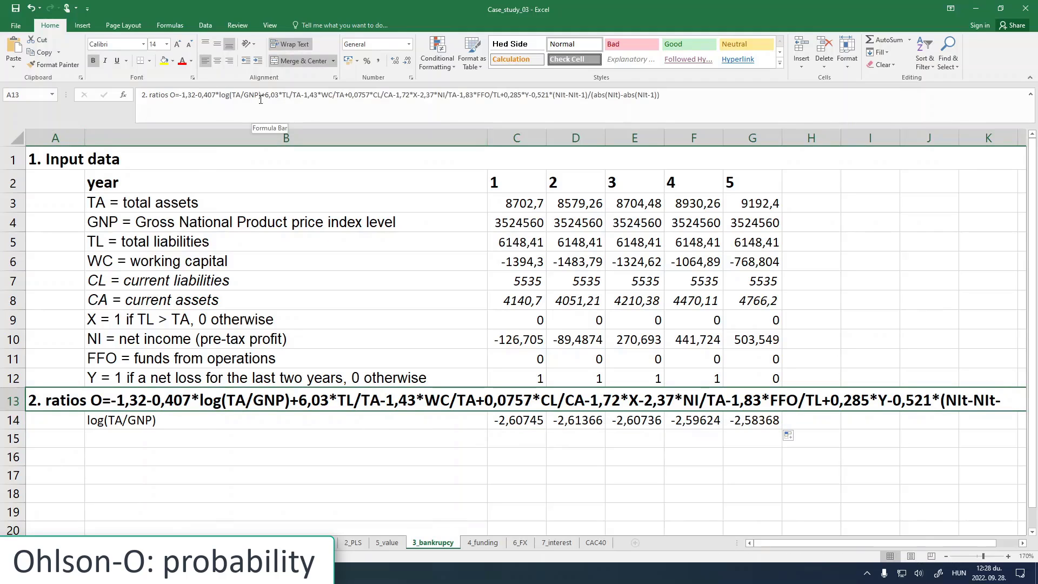
left_click_drag(282, 96, 302, 95)
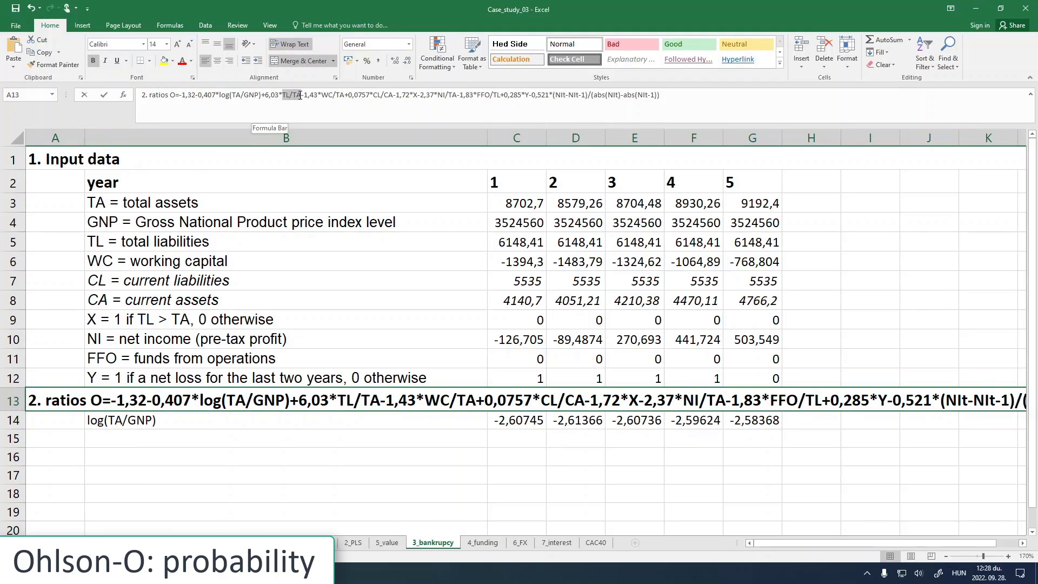
left_click(161, 433)
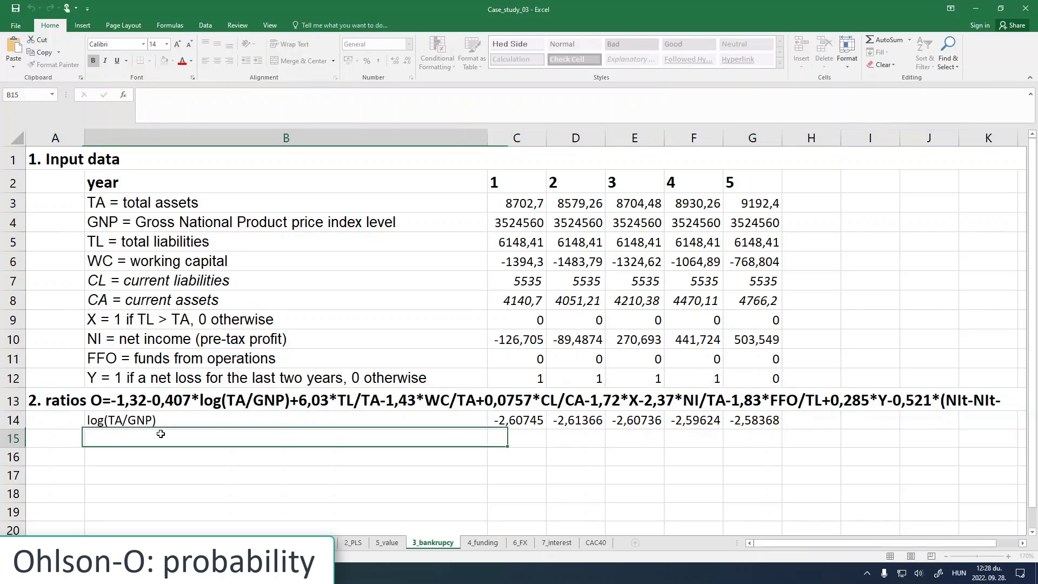
key("ctrl+v")
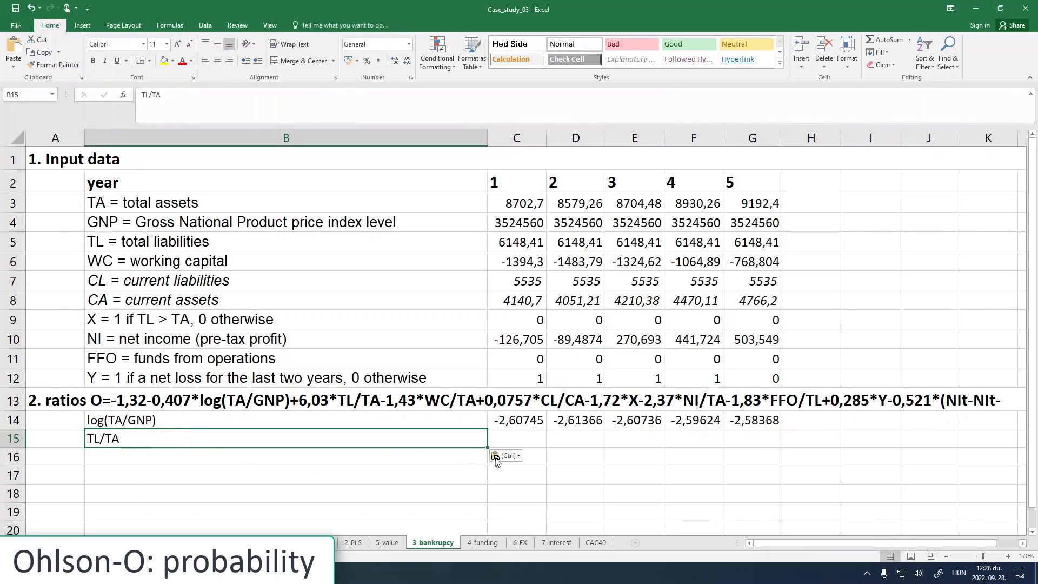
Step: Calculate the TL/TA ratio in C15 with =C5/C3 and fill it across to G15
left_click(519, 439)
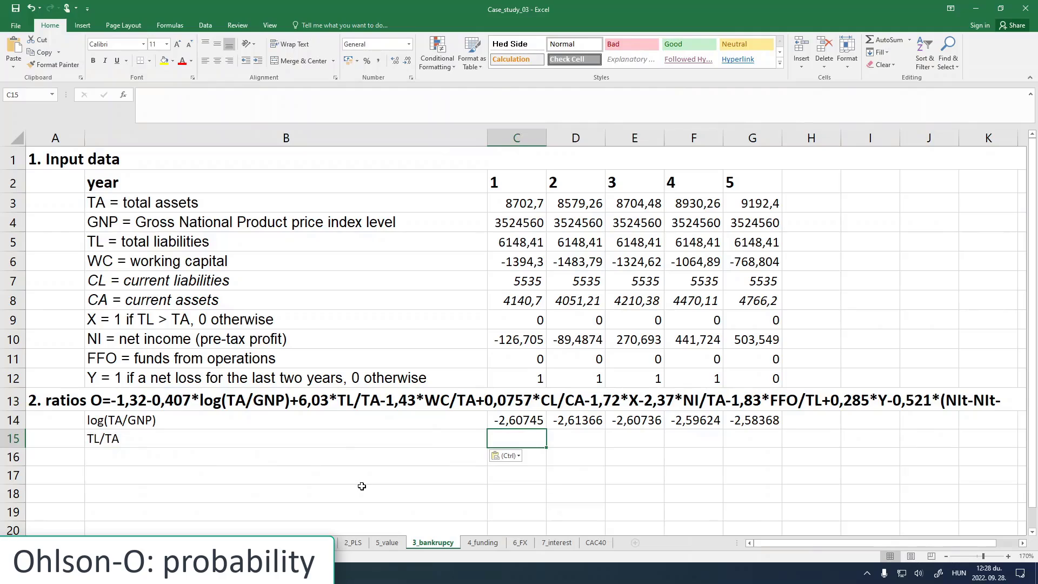
type("=")
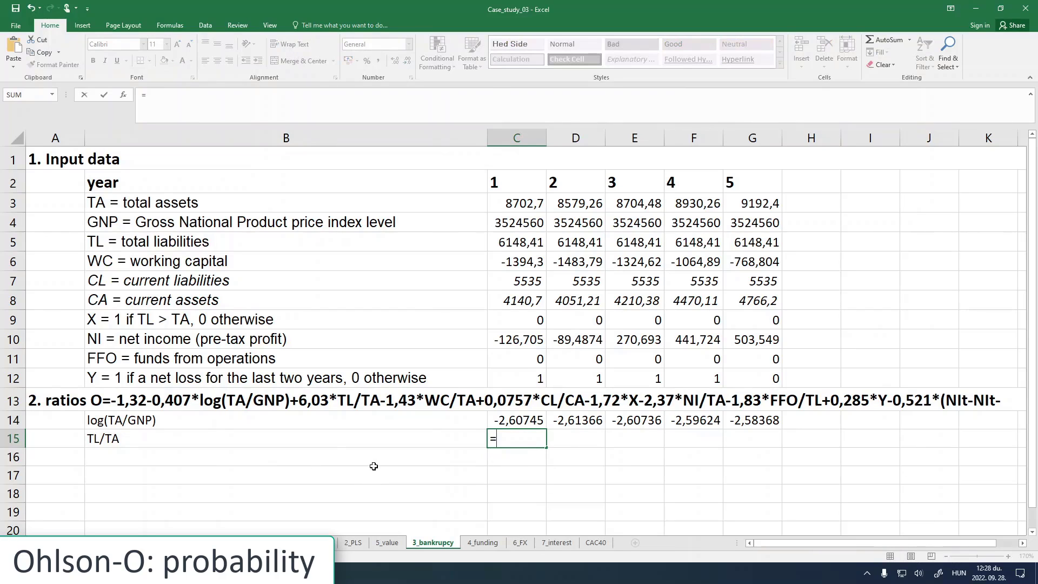
left_click(513, 240)
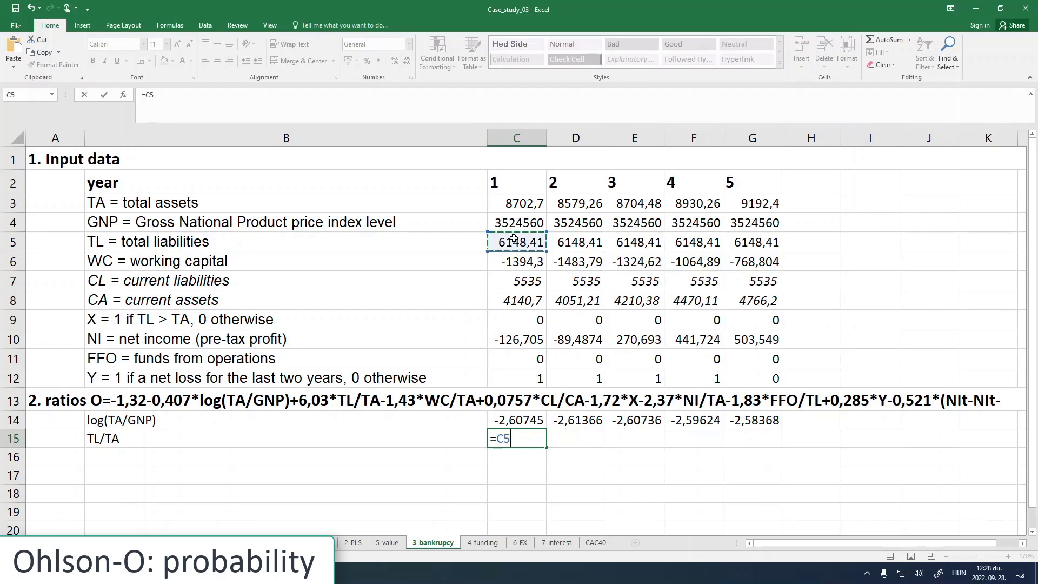
type("/")
left_click(516, 205)
key("Return")
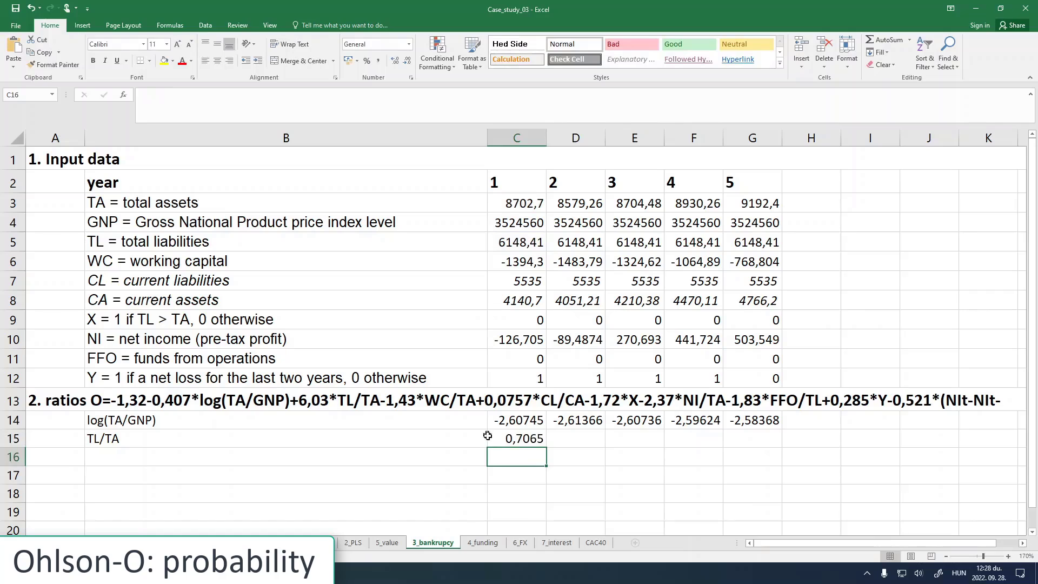
key("Up")
left_click_drag(545, 450, 768, 442)
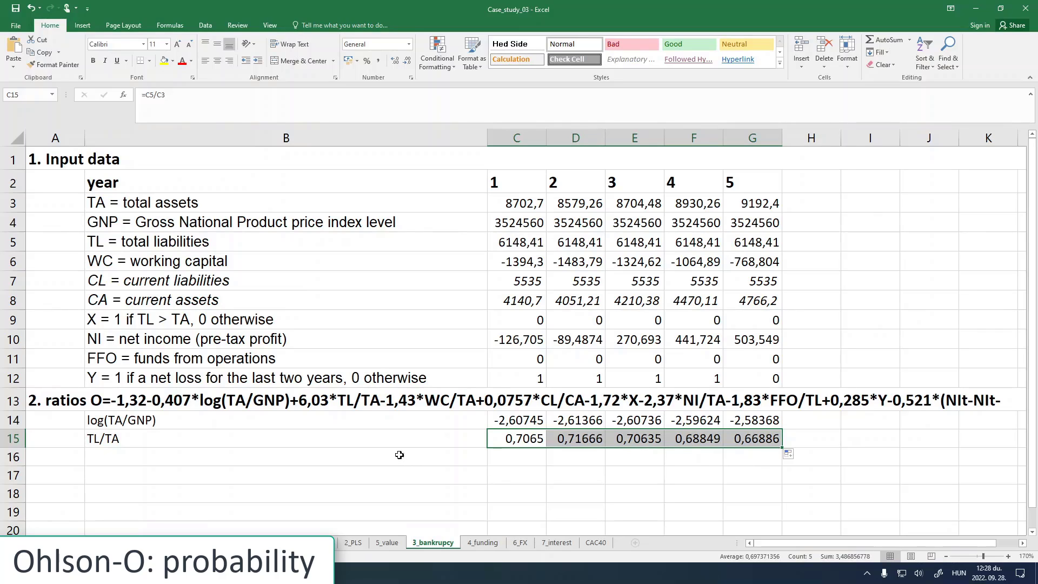
Step: Copy the term "WC/TA" from the formula in A13 into B16 as the third ratio label
left_click(349, 457)
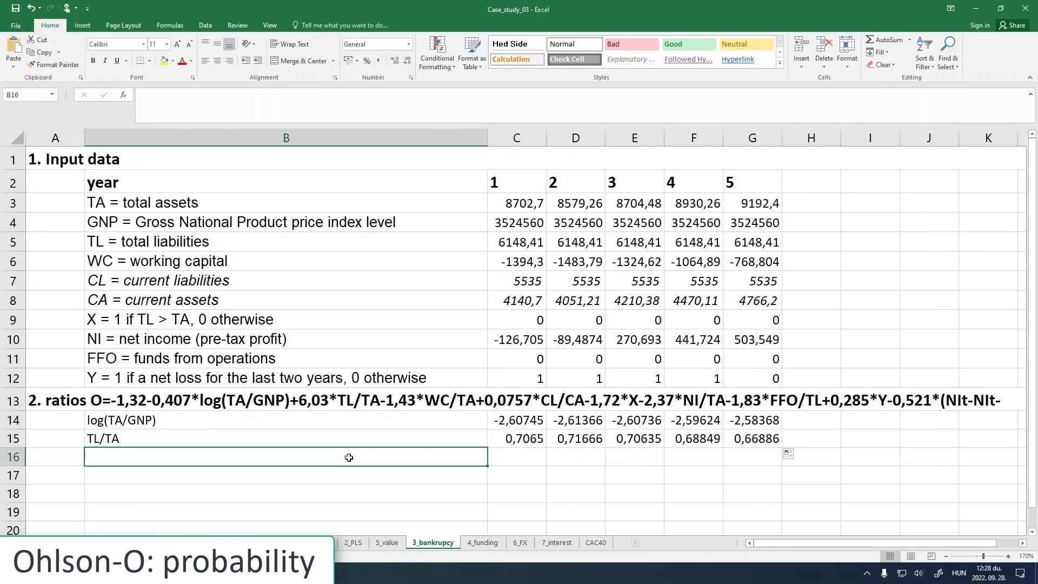
left_click(48, 401)
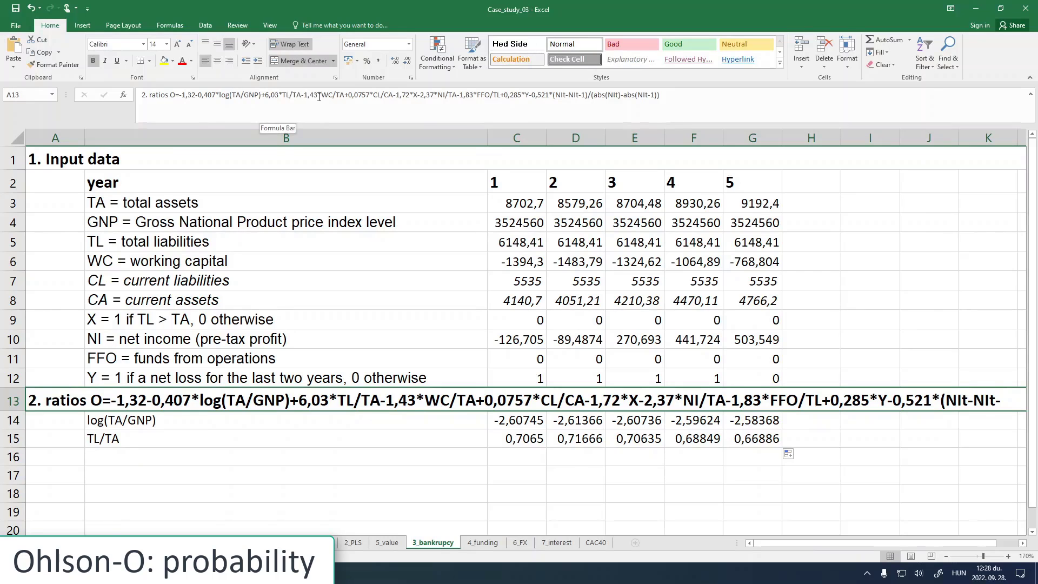
left_click_drag(320, 95, 343, 94)
key("ctrl+c")
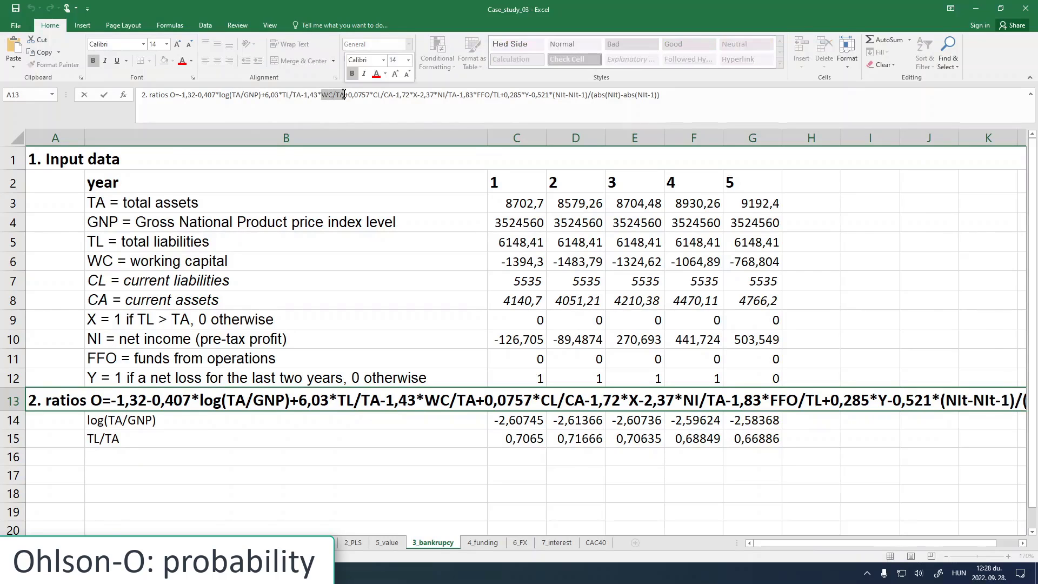
left_click(157, 461)
key("ctrl+v")
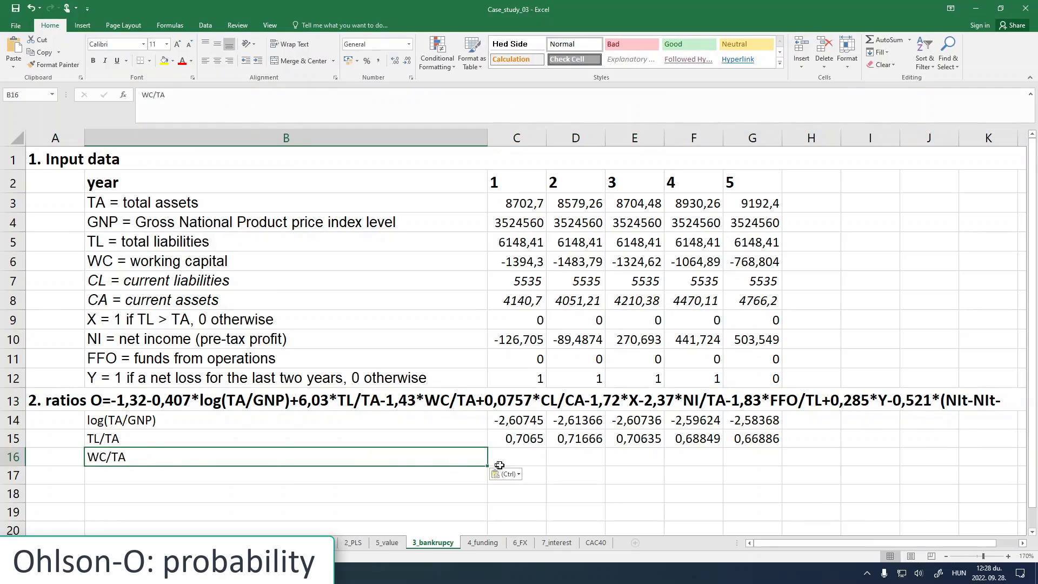
Step: Calculate the WC/TA ratio in C16 with =C6/C3, fill it across to G16 and check the working capital formula in C6
left_click(516, 458)
type("=")
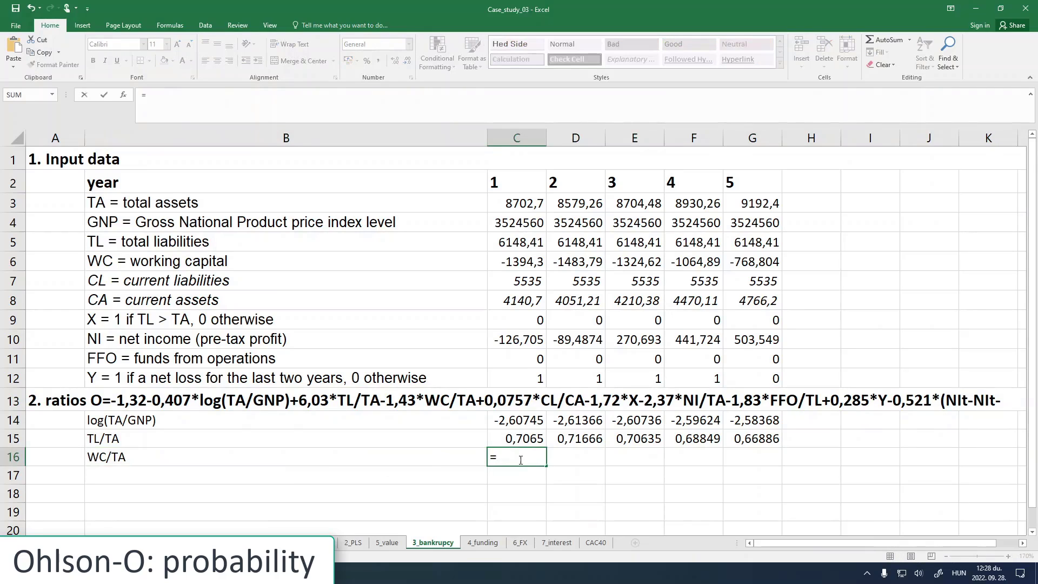
left_click(514, 263)
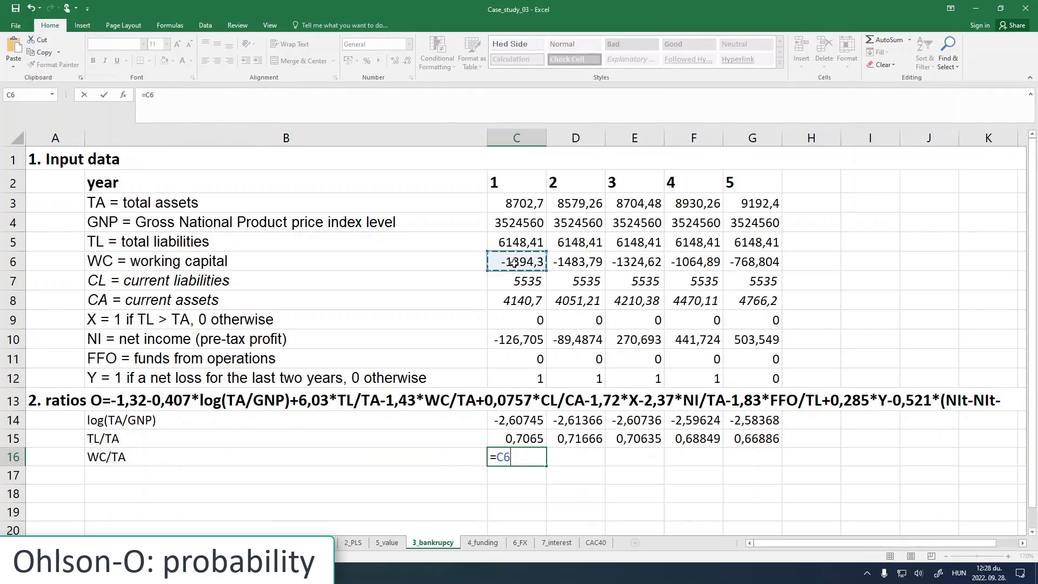
type("/")
left_click(517, 199)
key("Return")
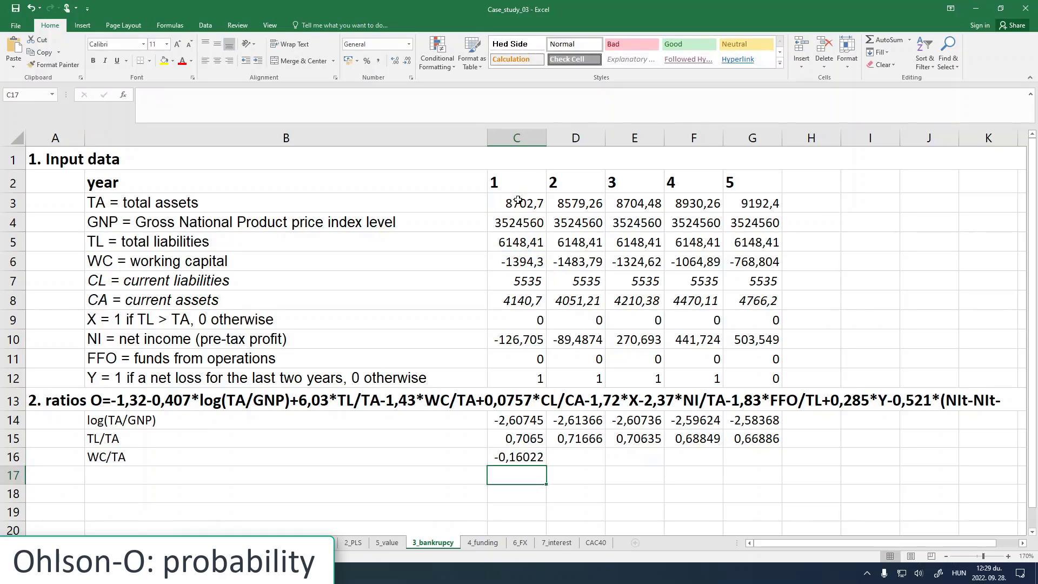
left_click(519, 458)
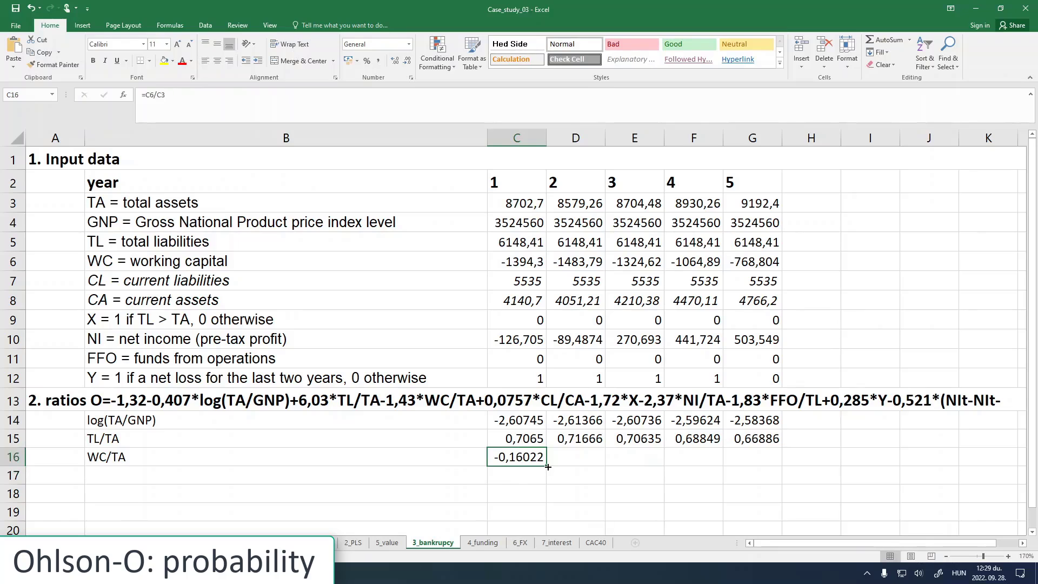
left_click_drag(547, 466, 779, 465)
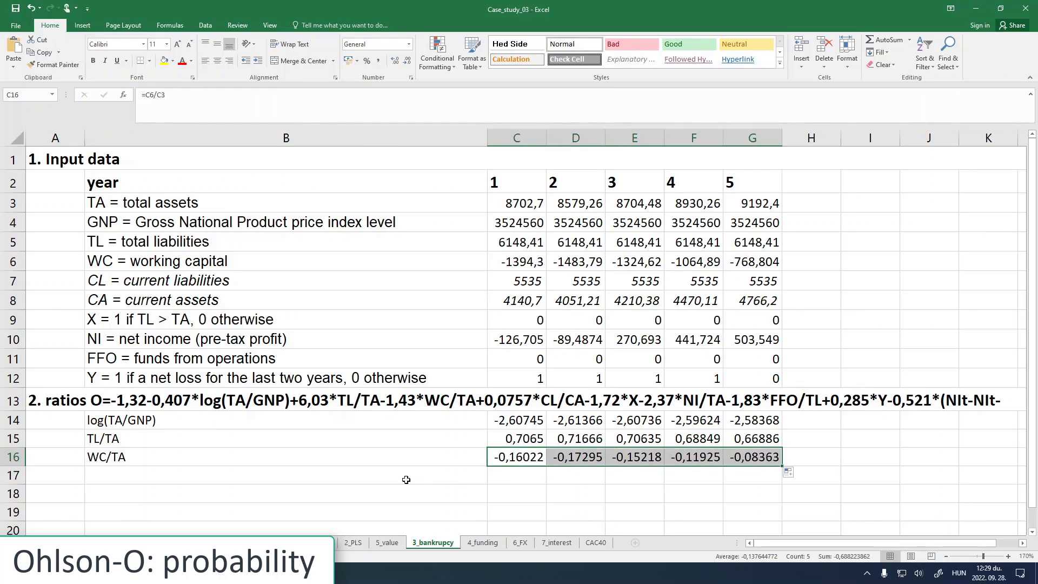
left_click(521, 266)
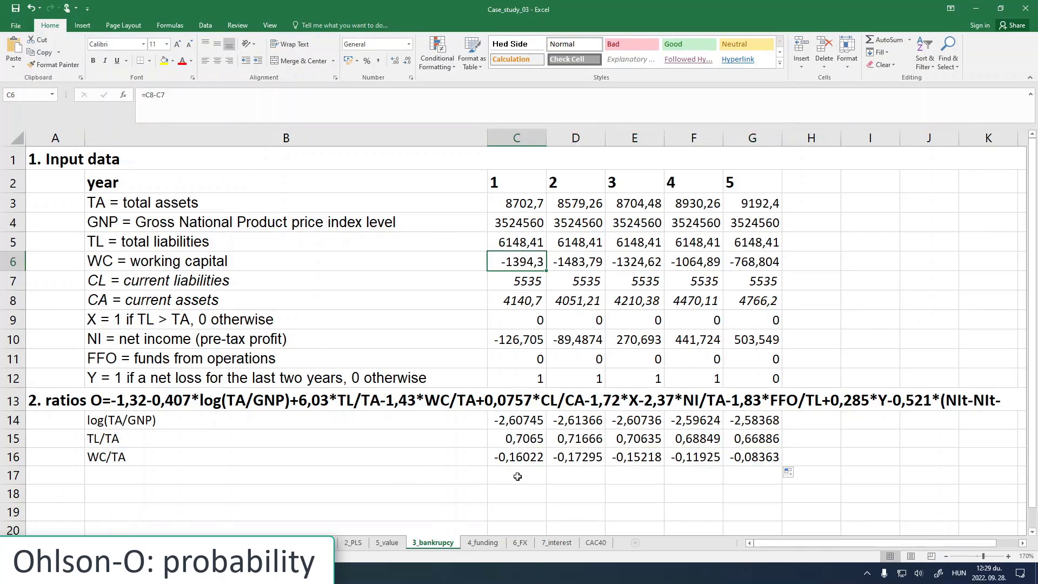
left_click(517, 456)
left_click(181, 474)
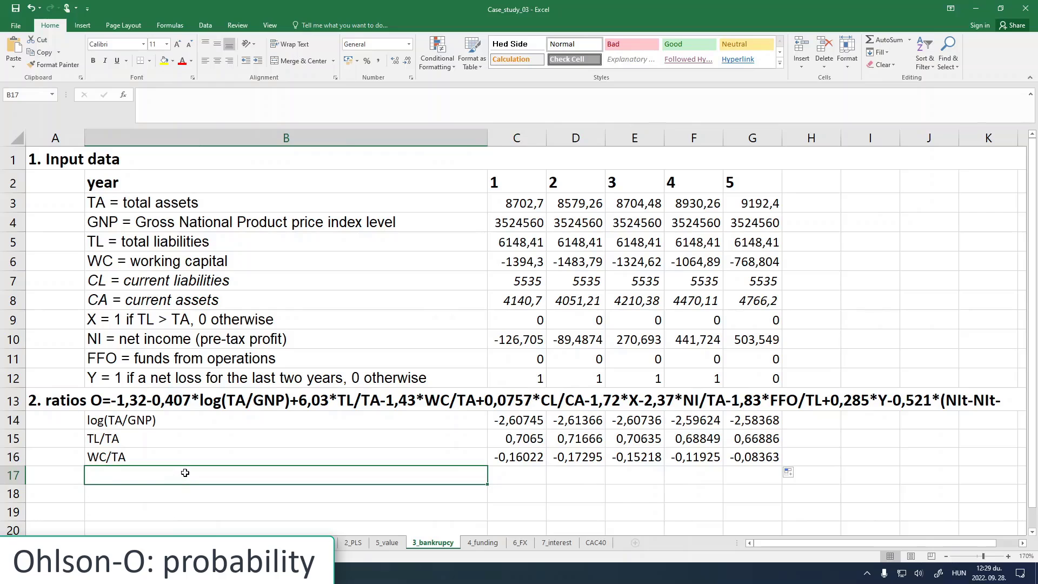
type("=")
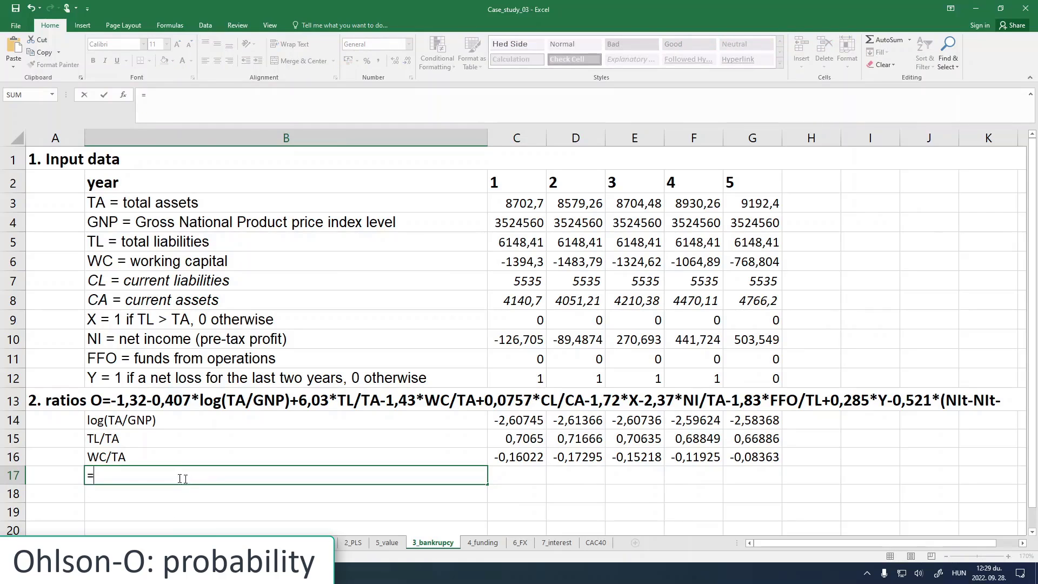
key("Escape")
Step: Copy the term "CL/CA" from the formula in A13 into B17 as the fourth ratio label
left_click(78, 401)
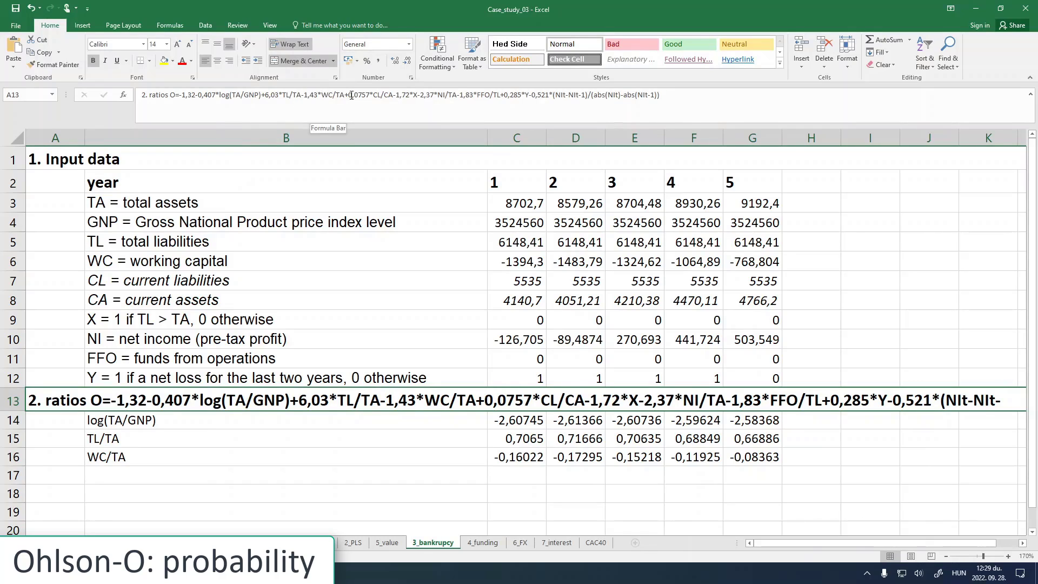
left_click_drag(373, 95, 393, 95)
key("ctrl+c")
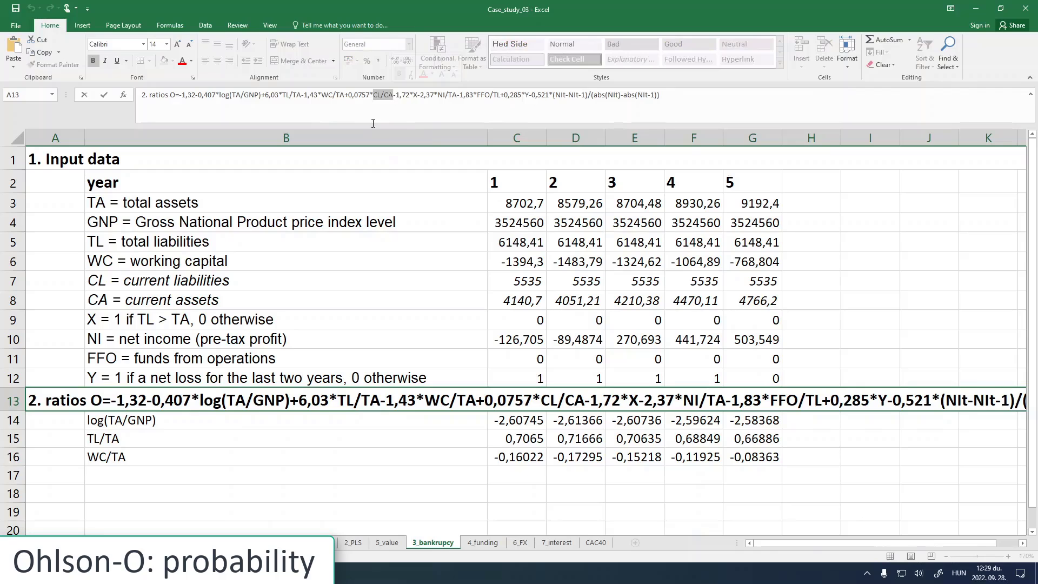
left_click(142, 479)
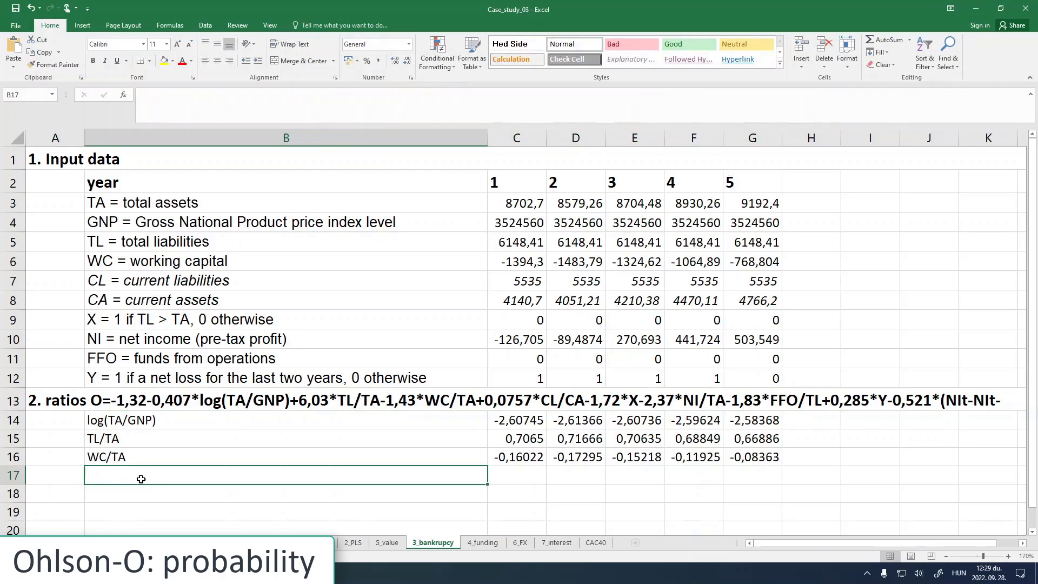
key("ctrl+v")
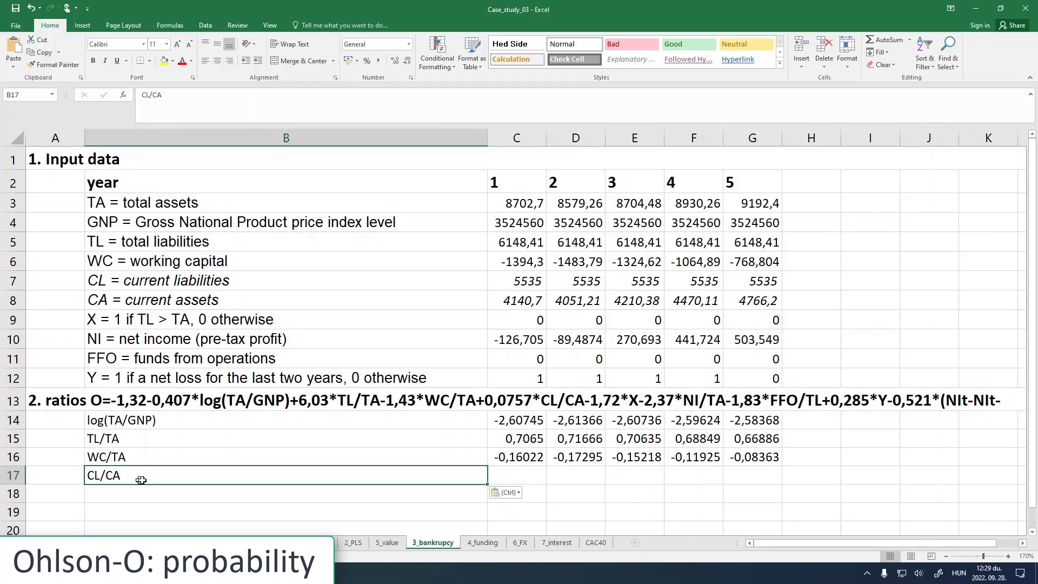
Step: Calculate the CL/CA ratio in C17 with =C7/C8 and fill it across to G17
left_click(519, 470)
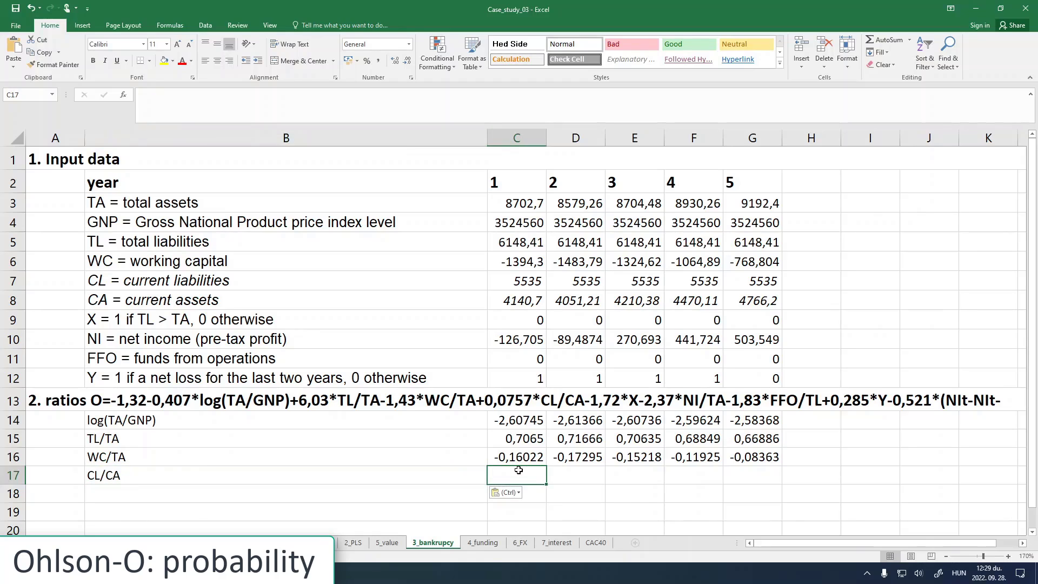
type("=")
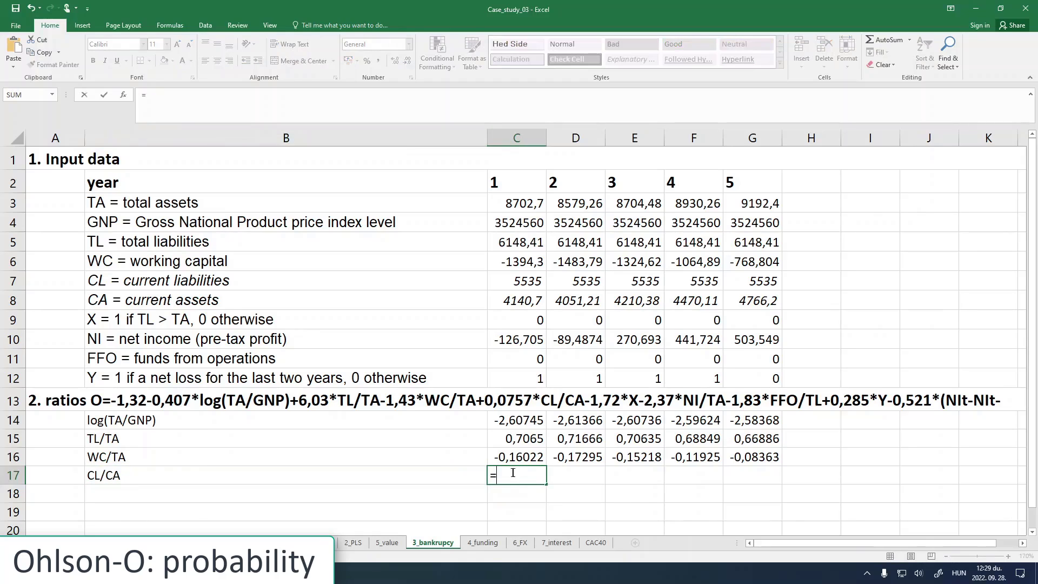
left_click(509, 280)
type("/")
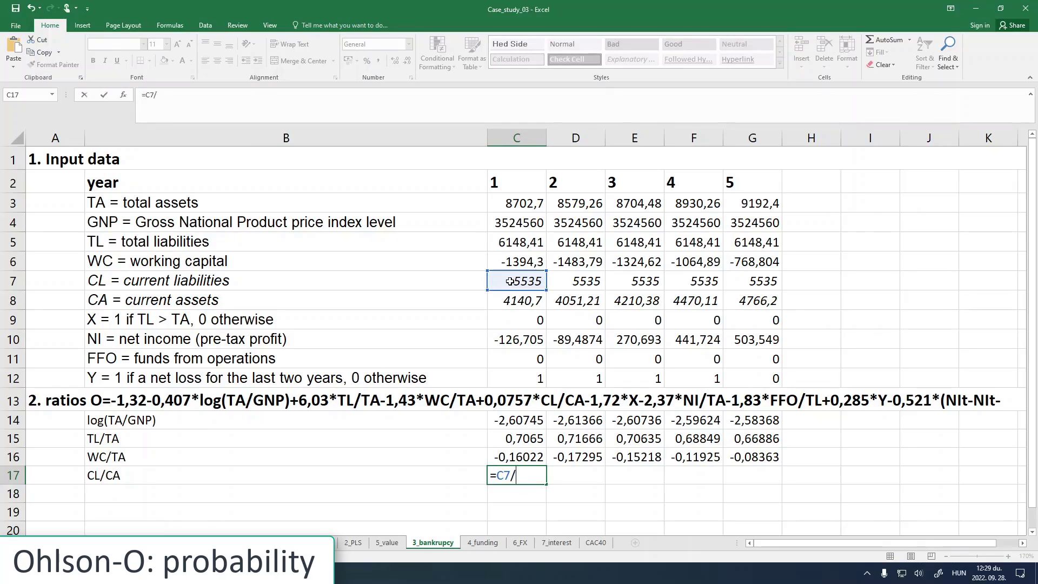
left_click(509, 300)
key("Return")
left_click(514, 476)
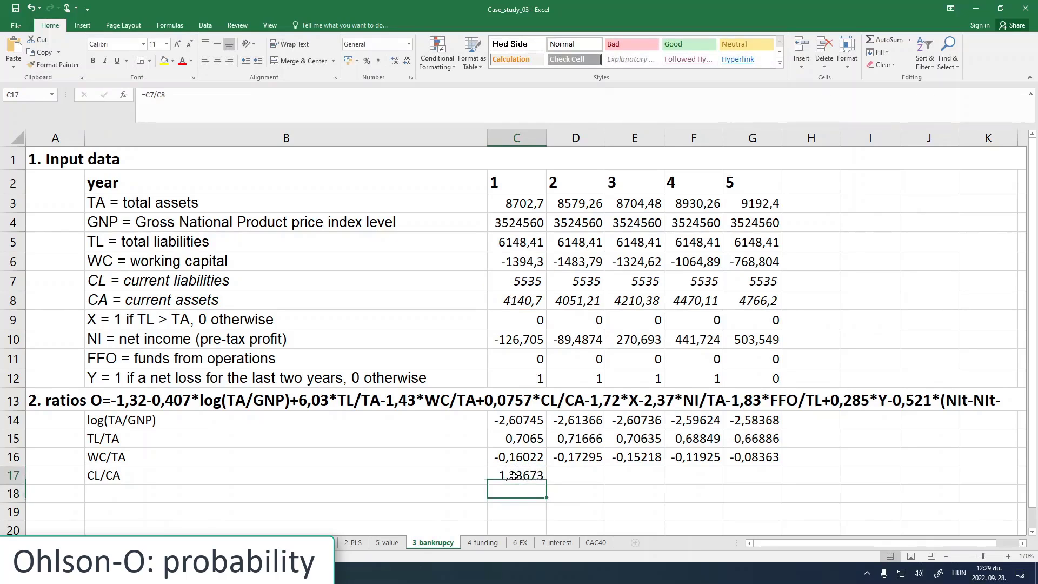
left_click_drag(546, 484, 768, 479)
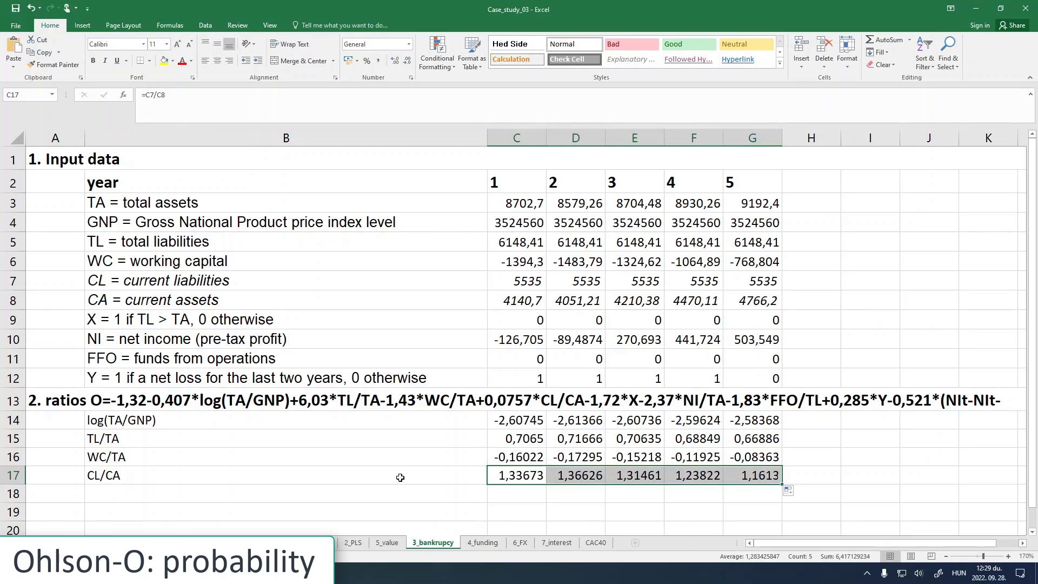
Step: Check the next terms of the formula in A13 and enter "X" in B18 as the fifth label
left_click(206, 499)
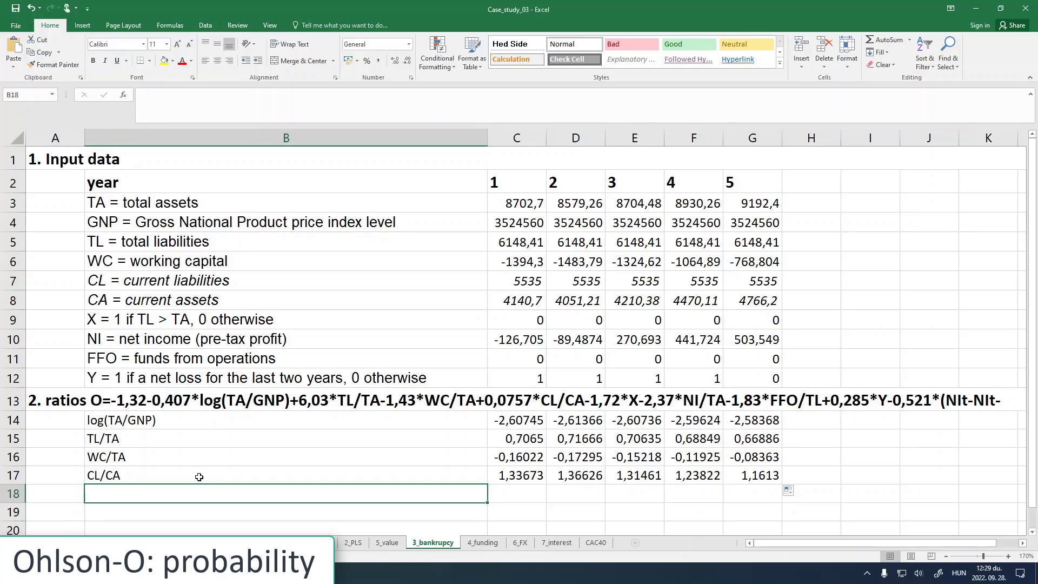
left_click(56, 397)
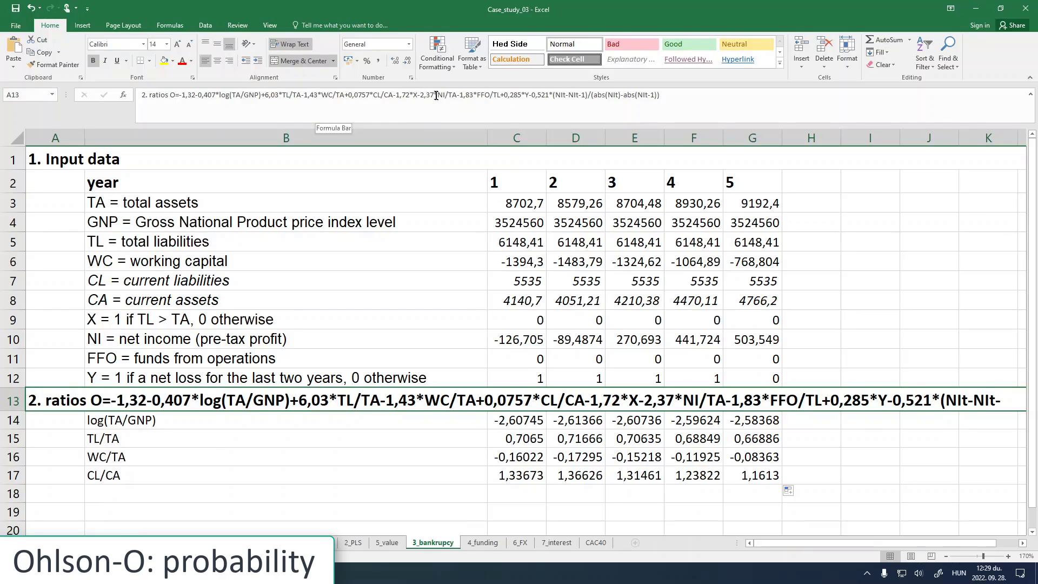
left_click_drag(439, 95, 457, 96)
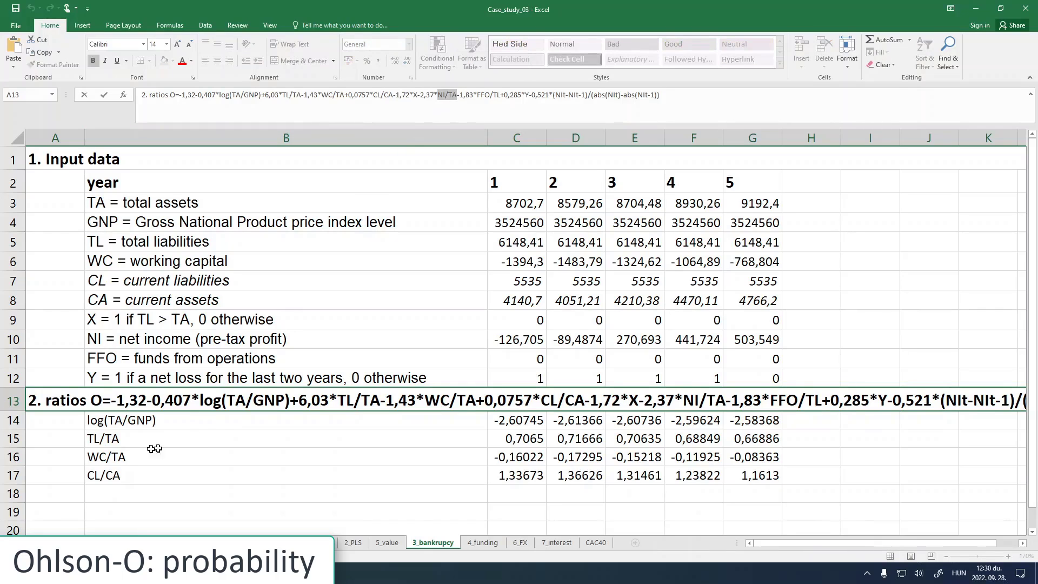
left_click(123, 496)
type("X")
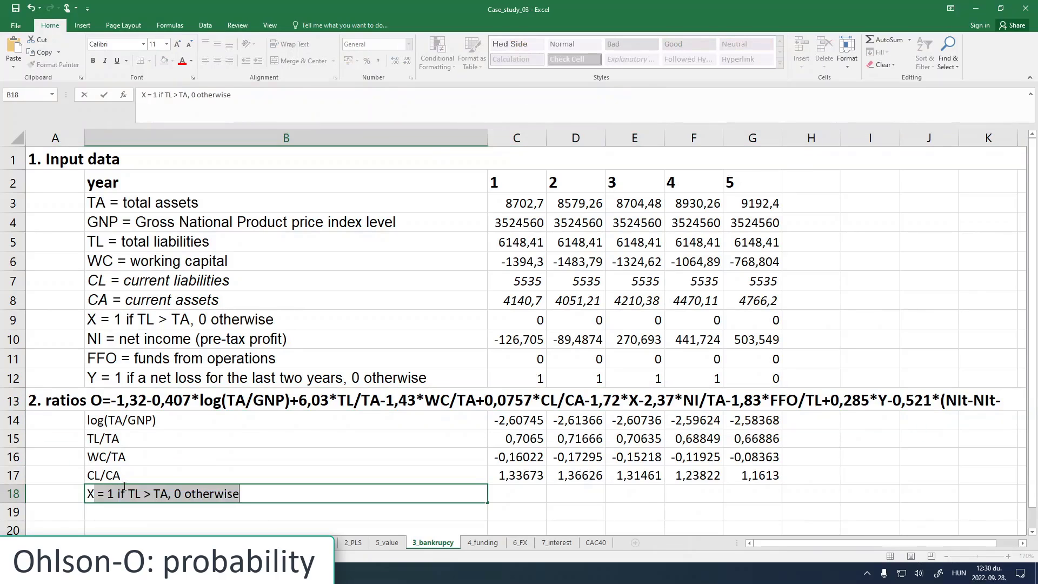
key("Delete")
Step: Link the X value in C18 to the input data with =C9 and fill it across to G18
left_click(514, 492)
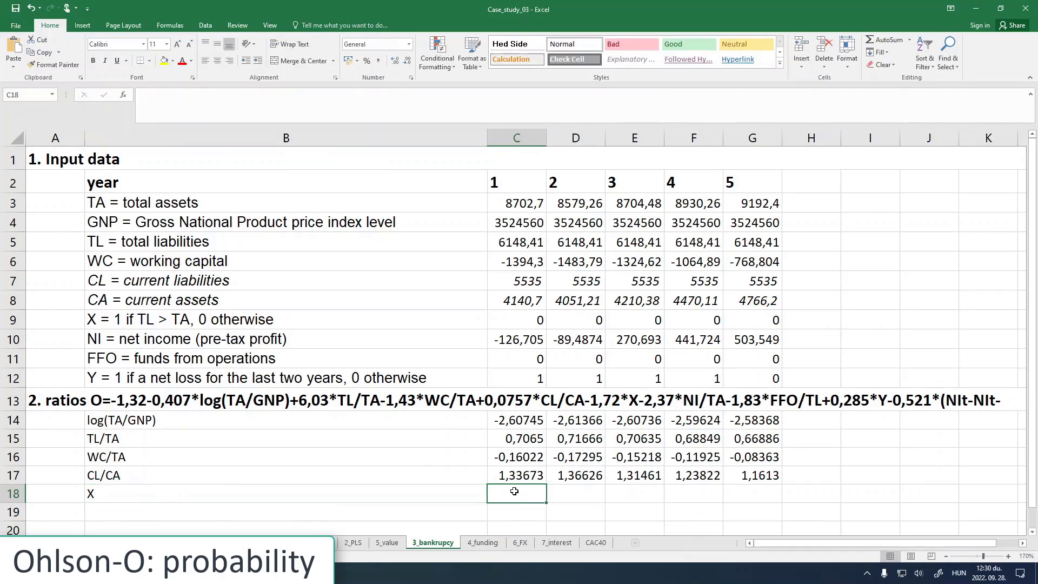
type("=")
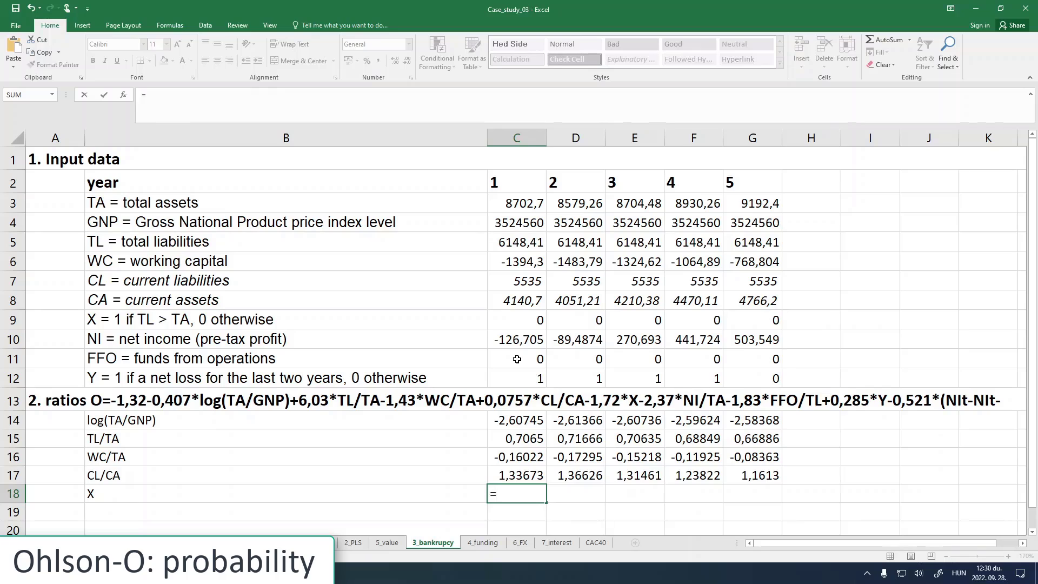
left_click(518, 320)
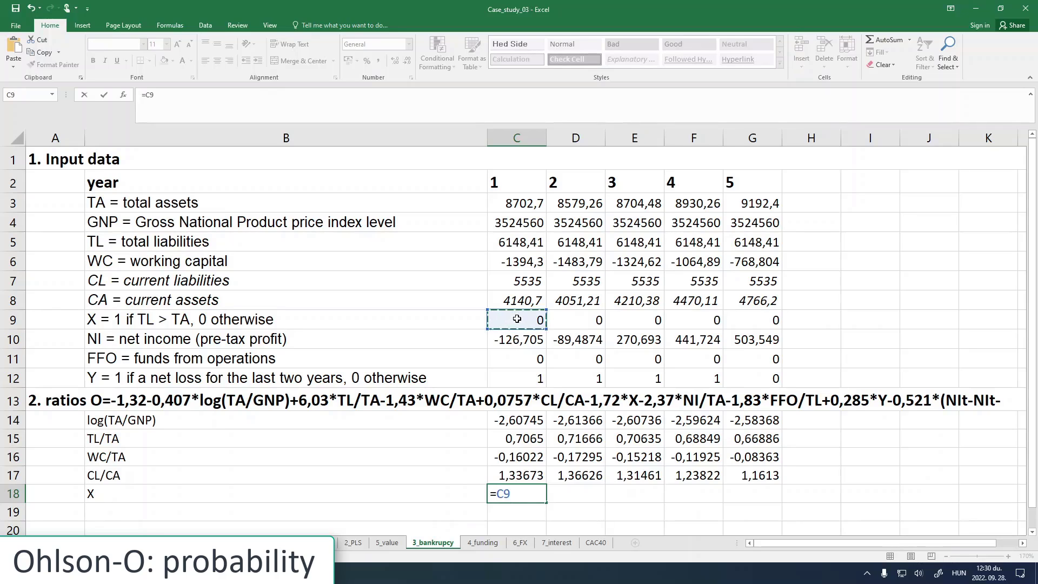
key("Return")
left_click(534, 495)
left_click_drag(547, 502, 762, 489)
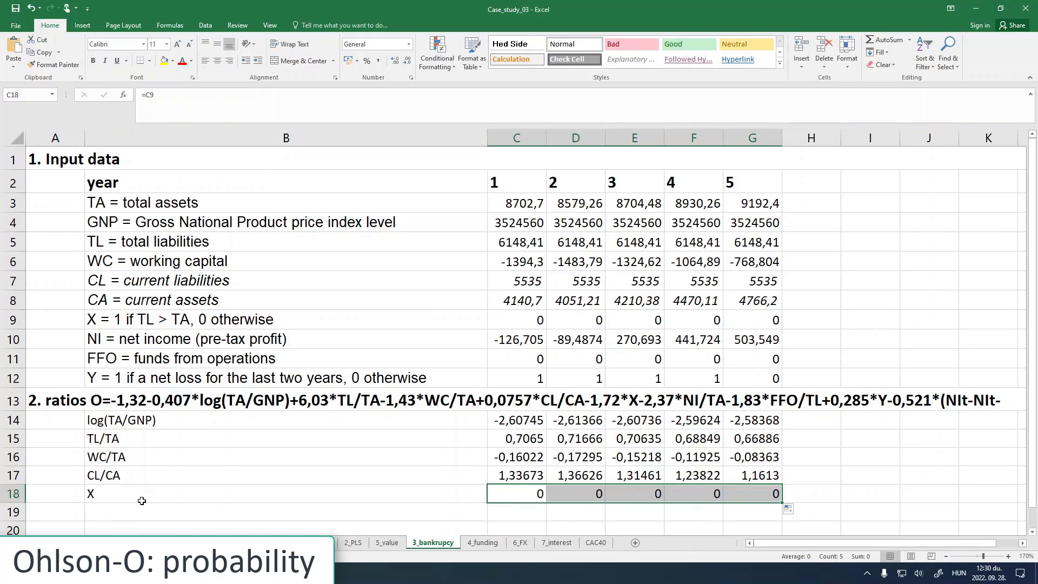
Step: Copy the term "NI/TA" from the formula in A13 into B19 as the sixth label
left_click(49, 401)
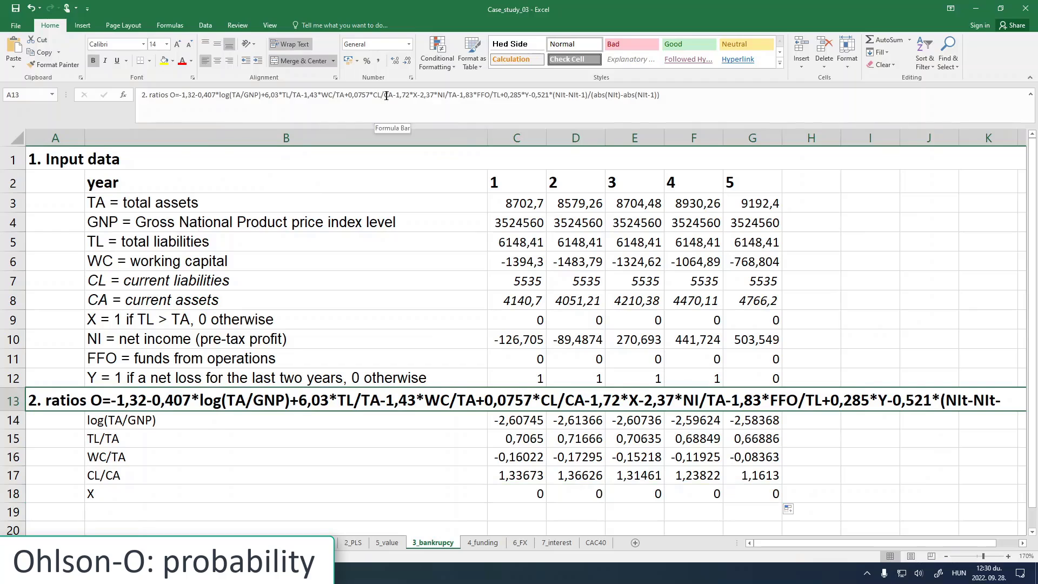
left_click_drag(437, 95, 457, 95)
key("ctrl+c")
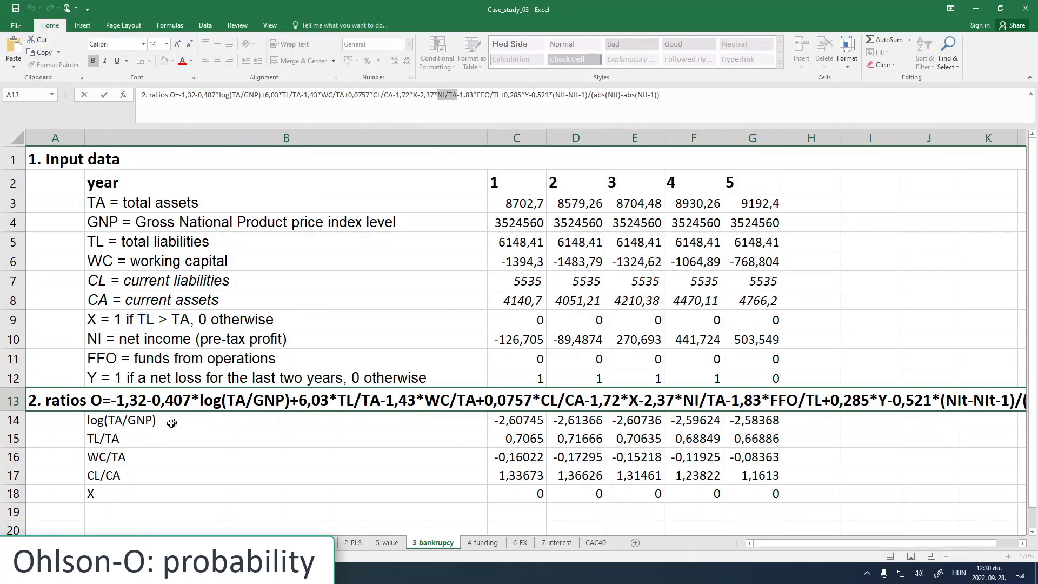
left_click(130, 512)
key("ctrl+v")
Step: Calculate the NI/TA ratio in C19 with =C10/C3 and fill it across to G19
left_click(525, 511)
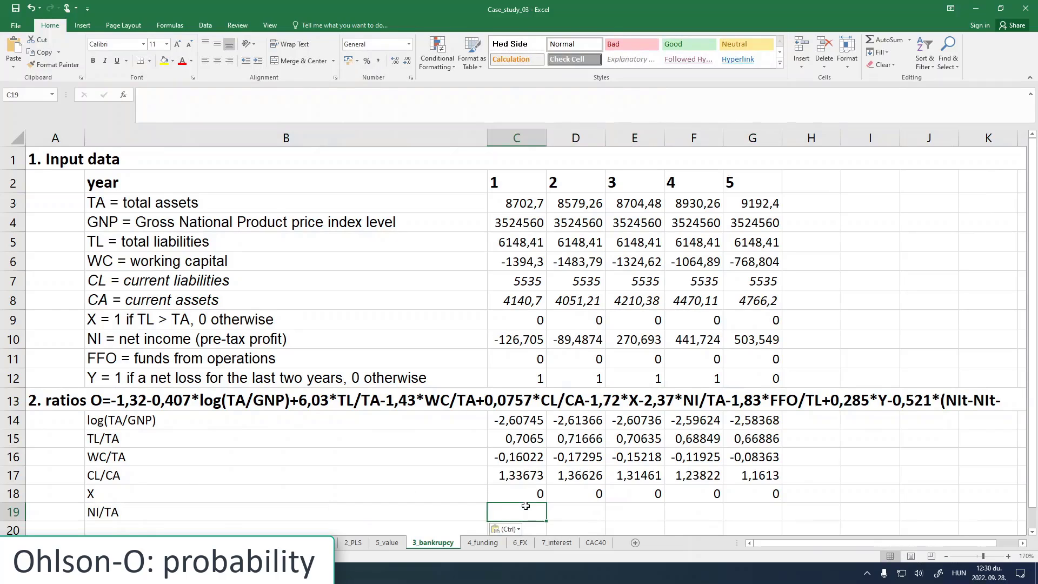
type("=")
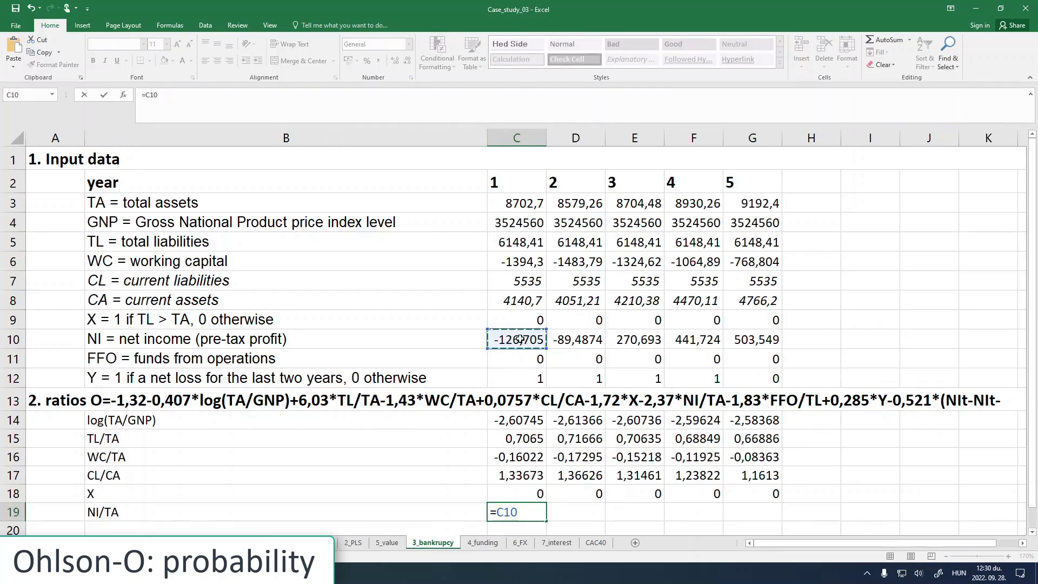
type("/")
left_click(518, 199)
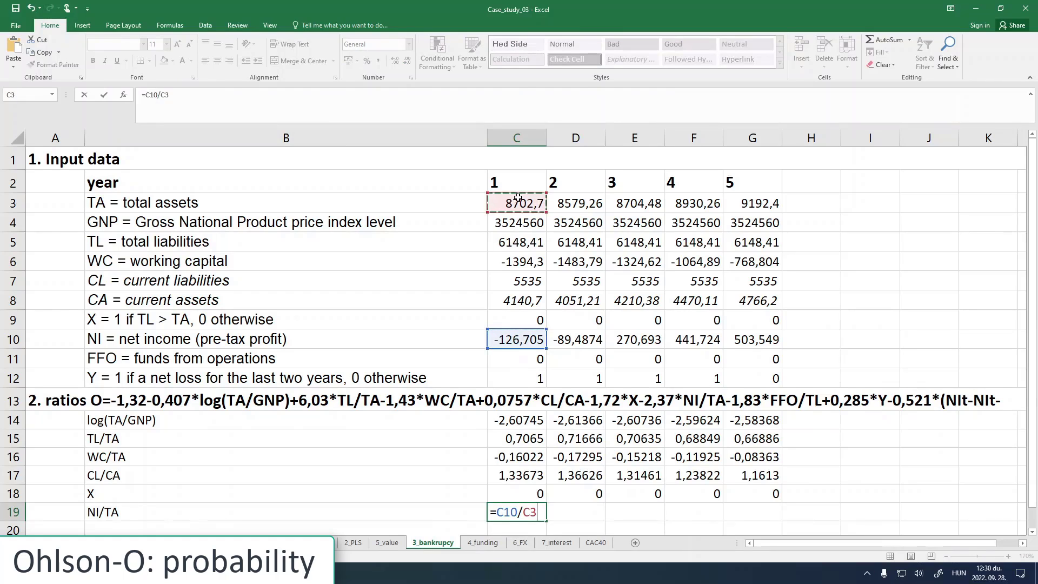
key("Return")
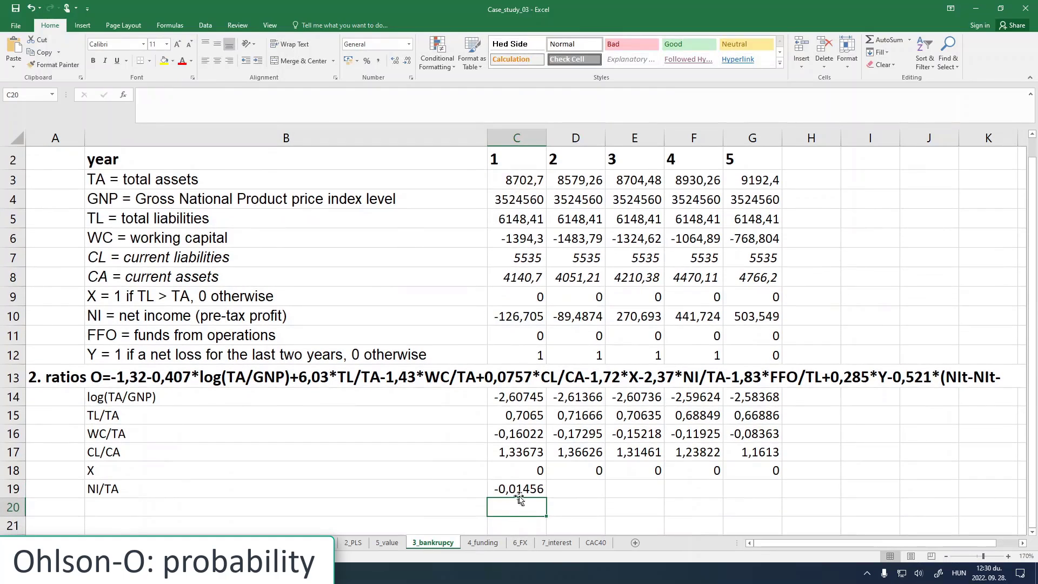
left_click(518, 488)
left_click_drag(546, 498, 768, 493)
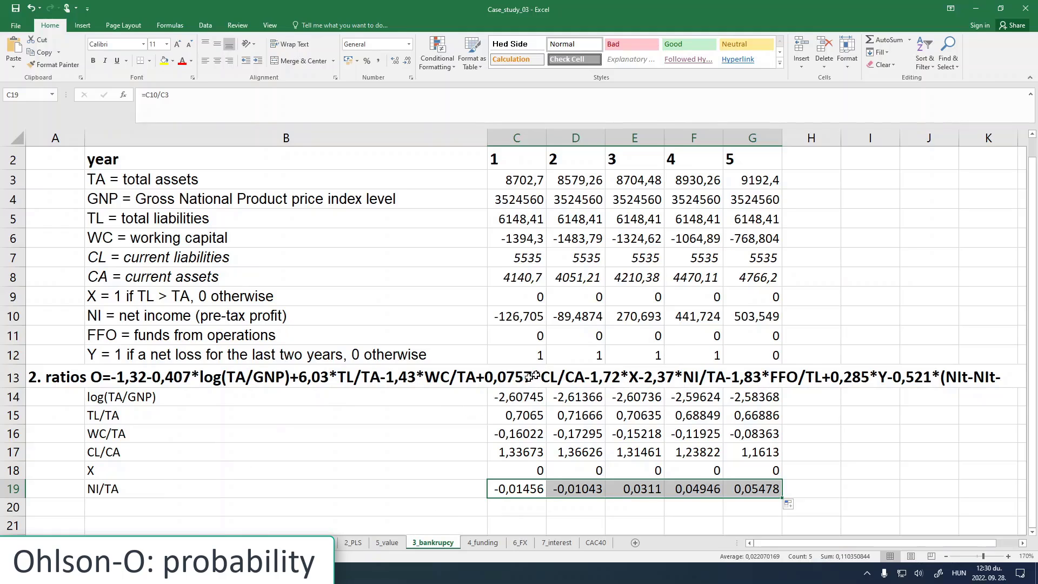
Step: Copy the term "FFO/TL" from the formula in A13 into B20 as the seventh label
left_click(37, 382)
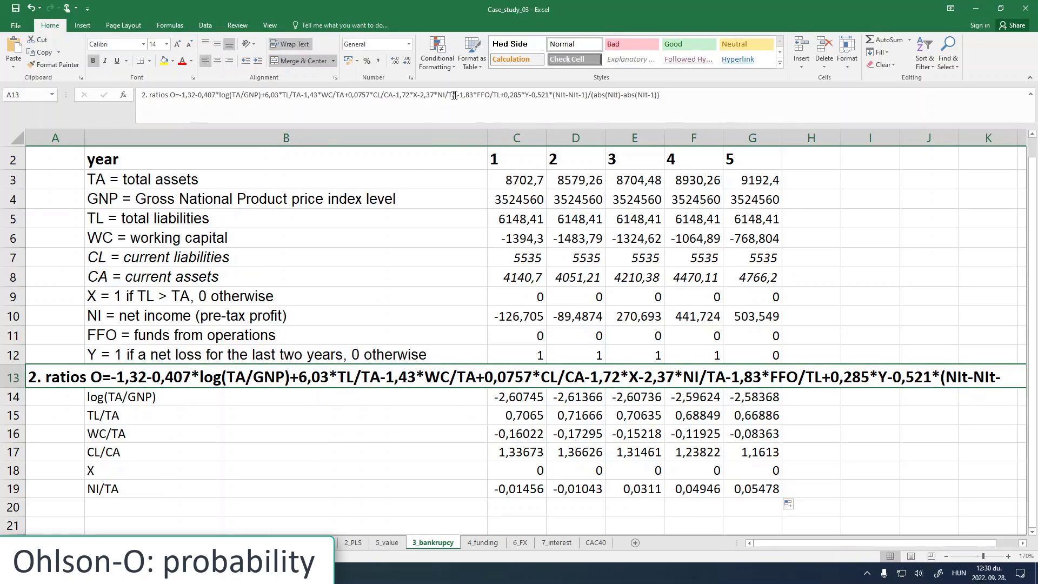
left_click_drag(478, 94, 500, 94)
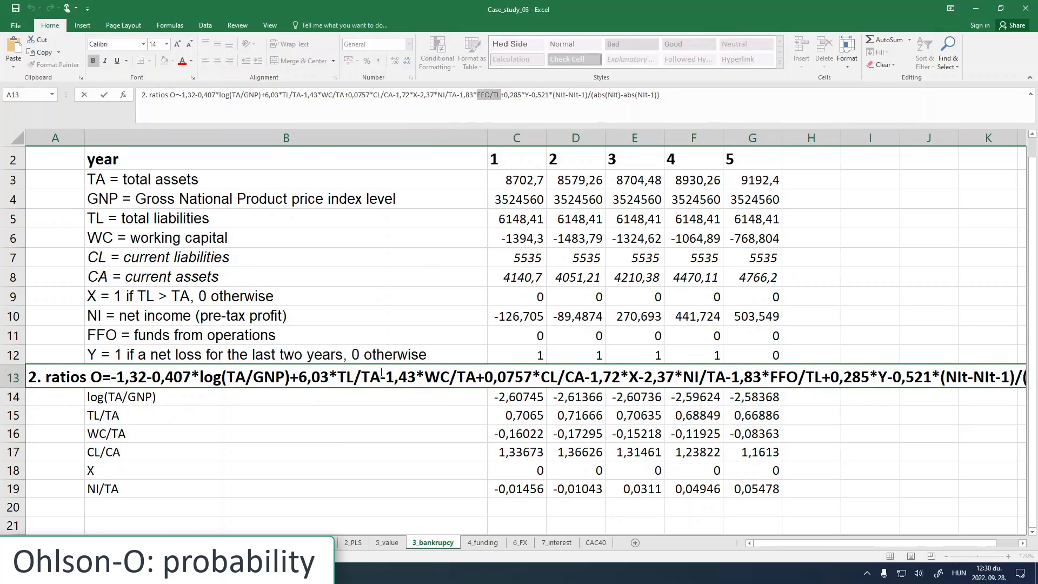
key("ctrl+c")
left_click(122, 518)
key("ctrl+v")
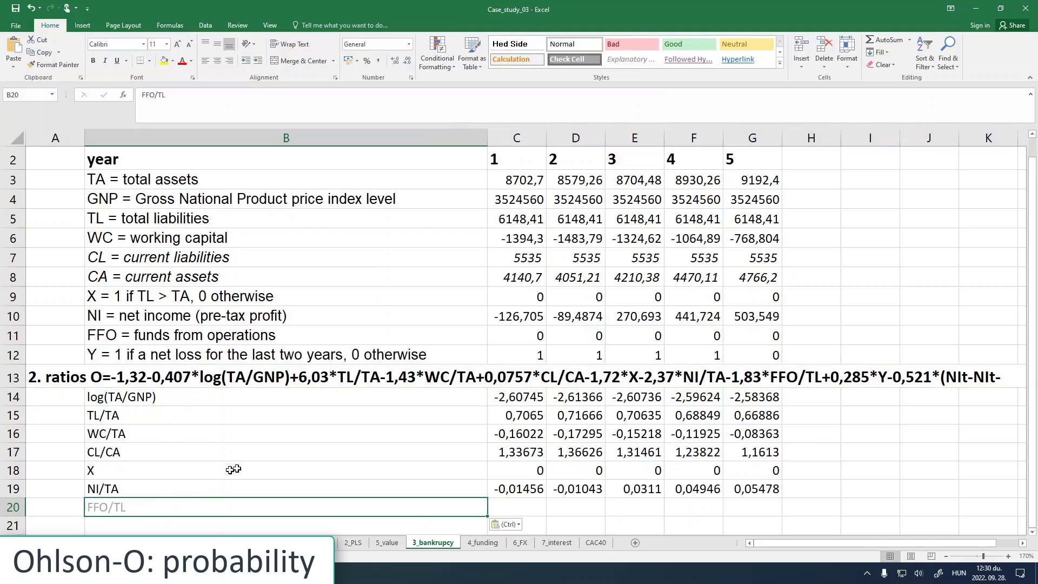
Step: Calculate the FFO/TL ratio in C20 with =C11/C5 and fill it across to G20
left_click(528, 506)
type("=")
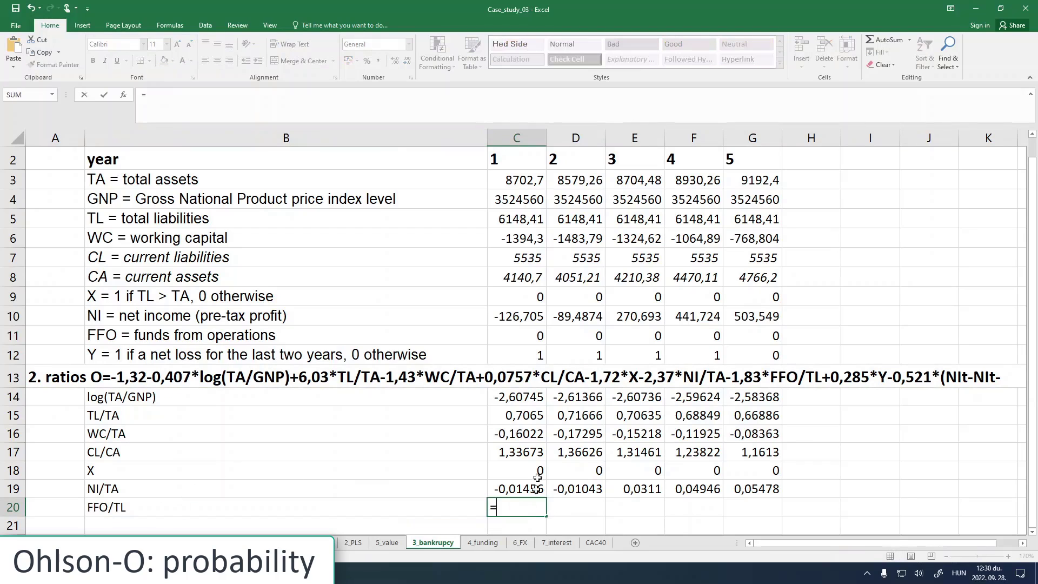
left_click(510, 338)
type("/")
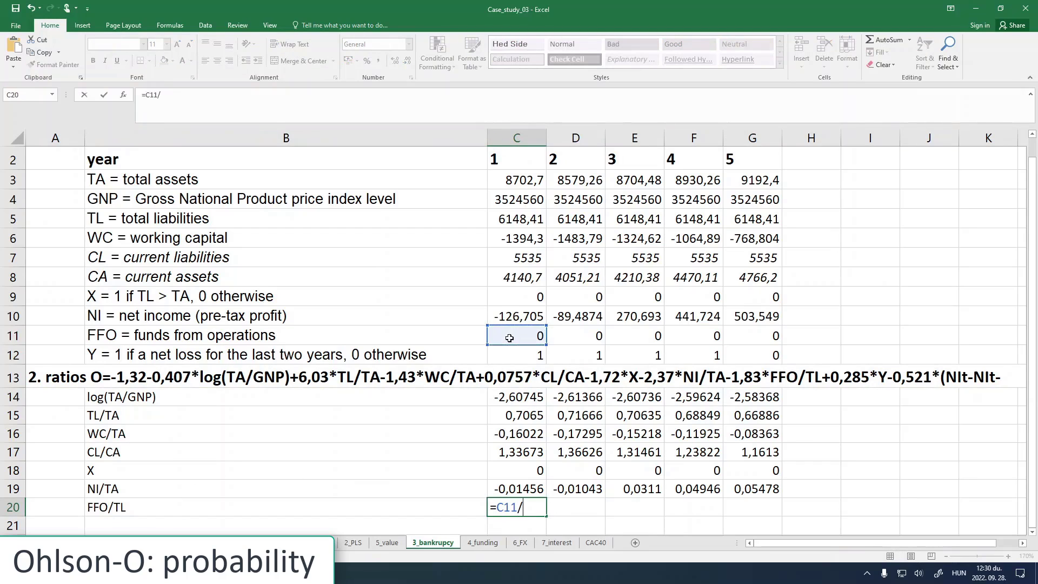
left_click(519, 219)
key("Return")
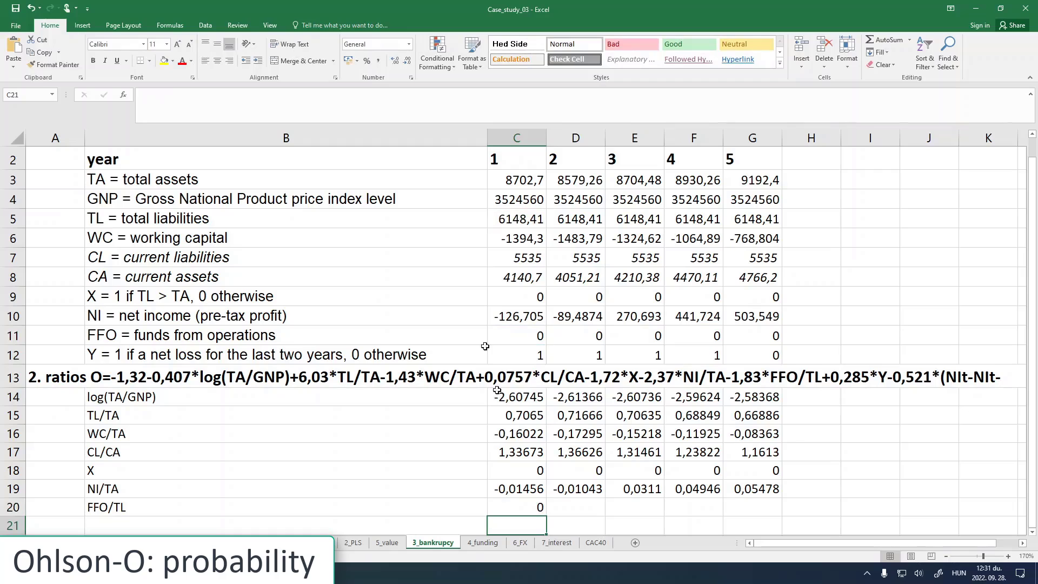
left_click(532, 516)
left_click_drag(546, 517, 773, 487)
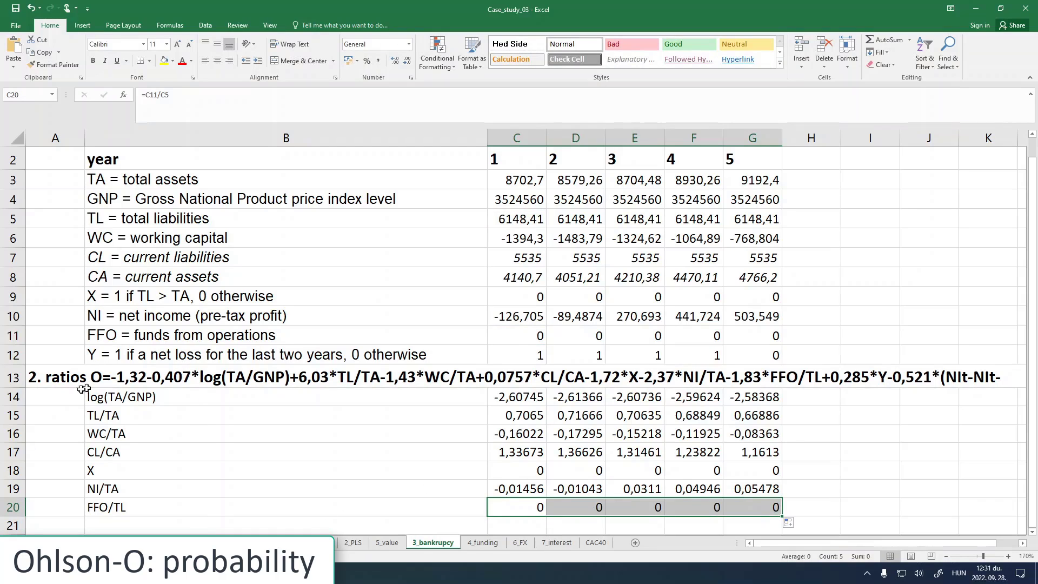
Step: Check the next term of the formula in A13 and enter "Y" in B21 as the eighth label
left_click(56, 382)
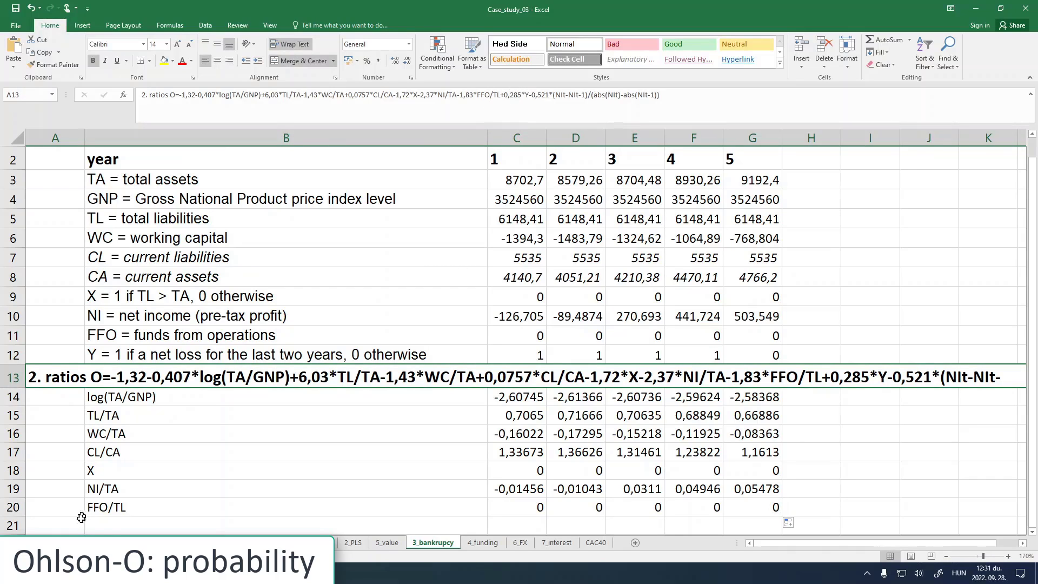
left_click(124, 524)
type("Y")
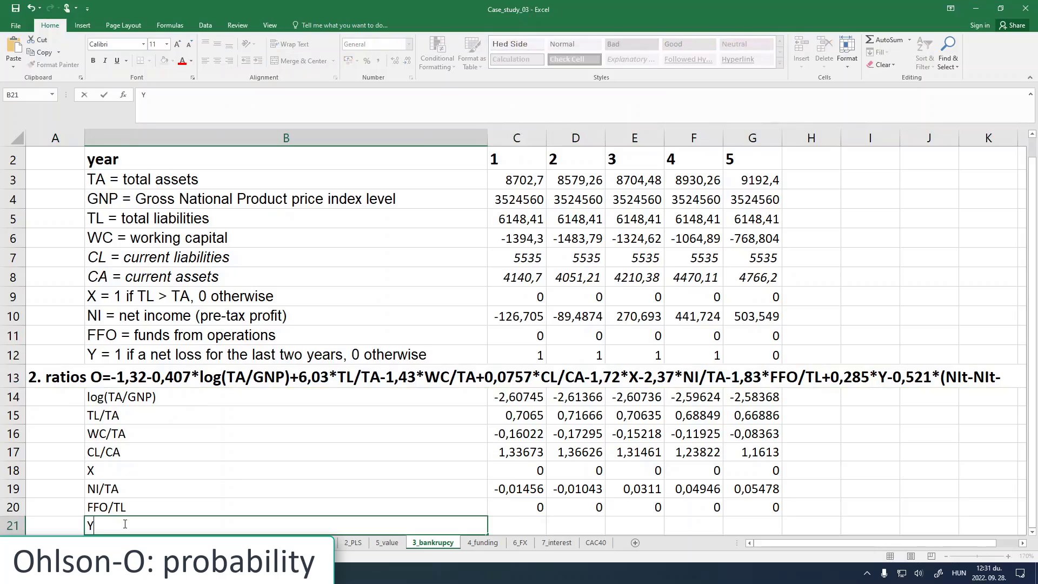
Step: Link the Y value in C21 to the input data with =C12 and fill it across to G21
left_click(510, 520)
type("=")
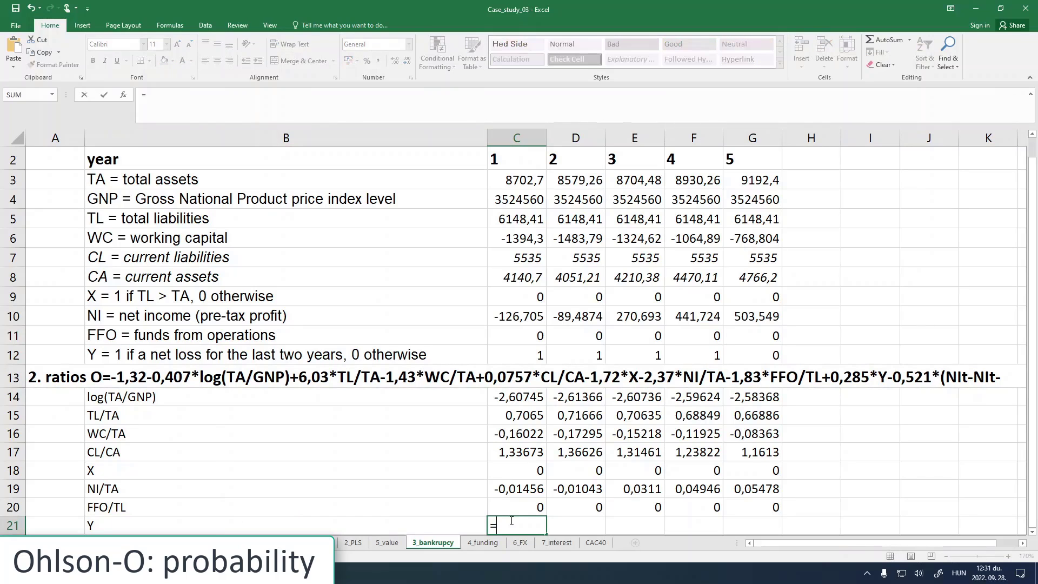
left_click(532, 355)
key("Return")
left_click(548, 507)
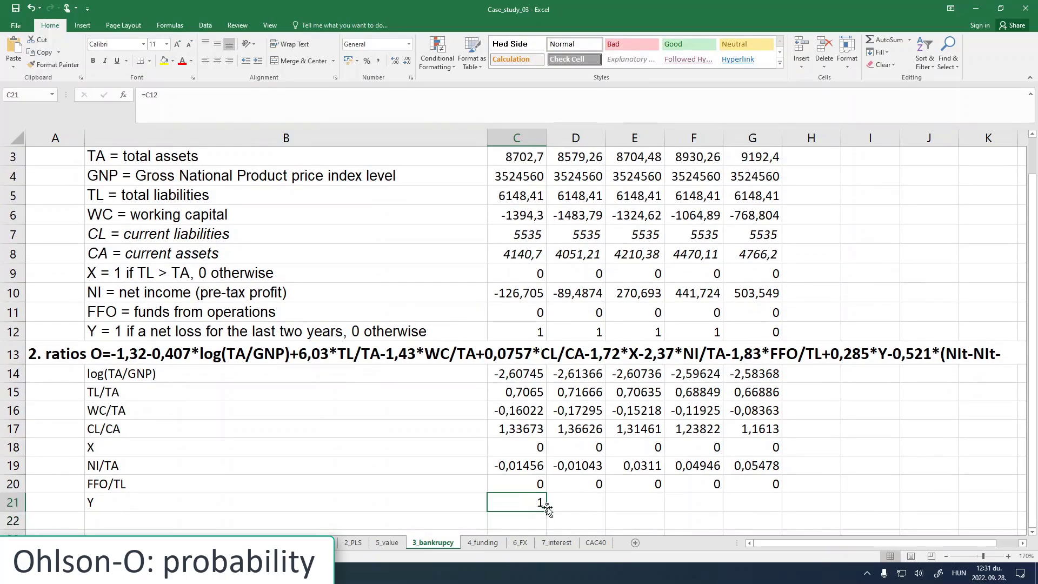
left_click_drag(546, 512, 775, 503)
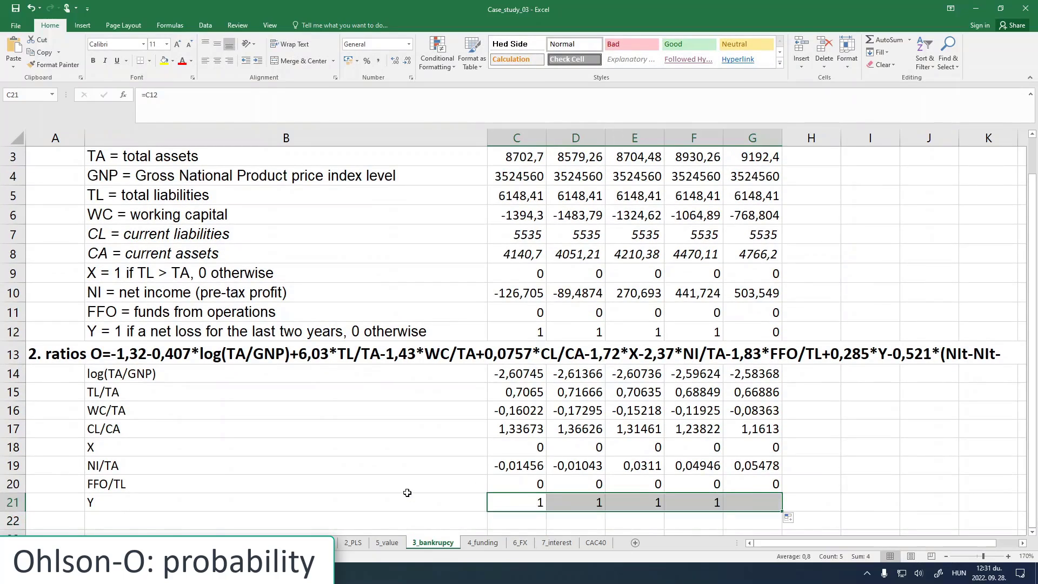
Step: Copy the last term "(NIt-NIt-1)/(abs(NIt)-abs(NIt-1))" from the formula in A13 into B22 as the ninth label
left_click(173, 511)
left_click(54, 351)
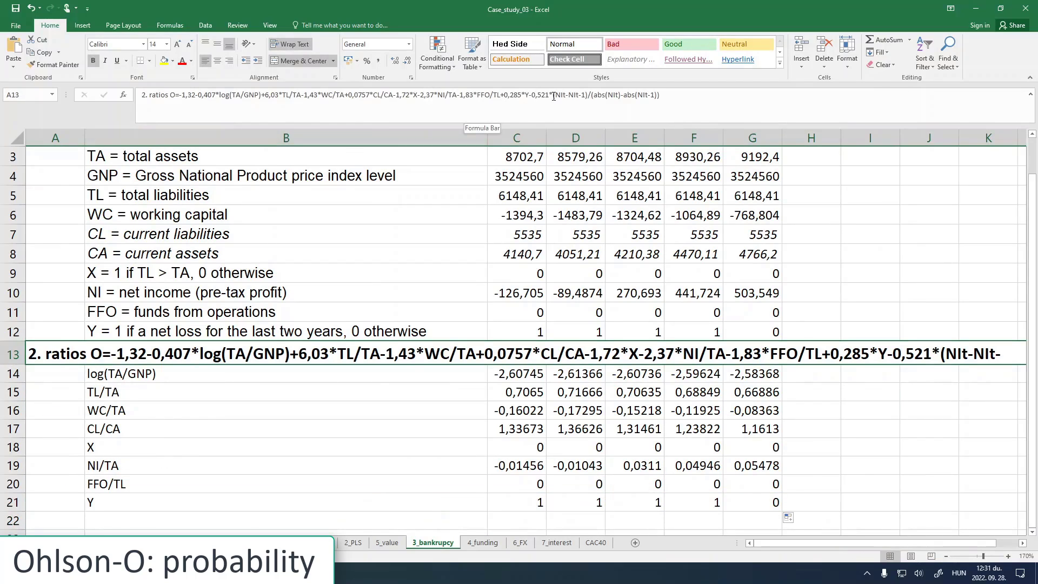
left_click_drag(554, 96, 660, 96)
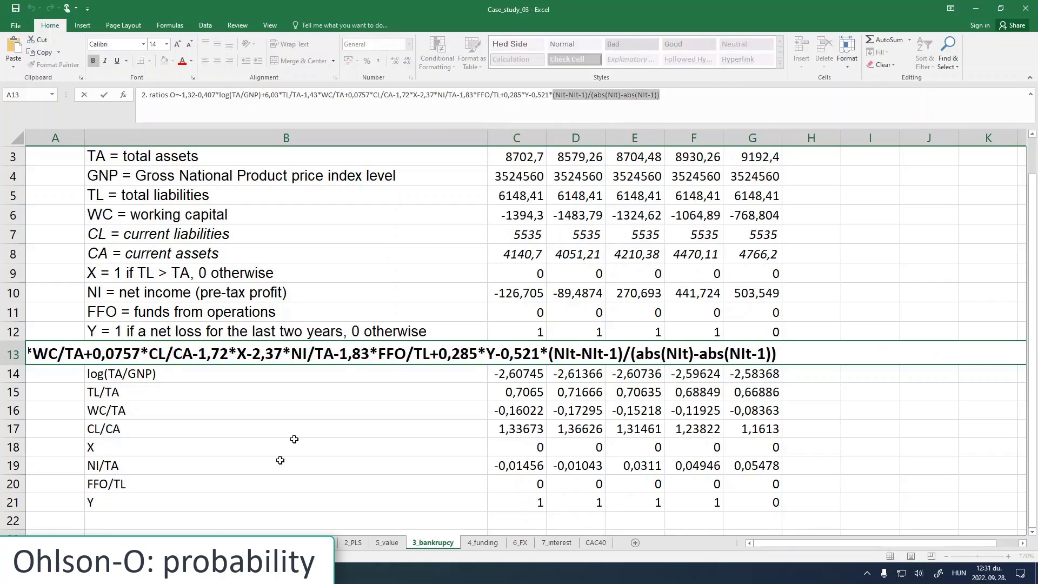
key("ctrl+c")
left_click(126, 516)
key("ctrl+v")
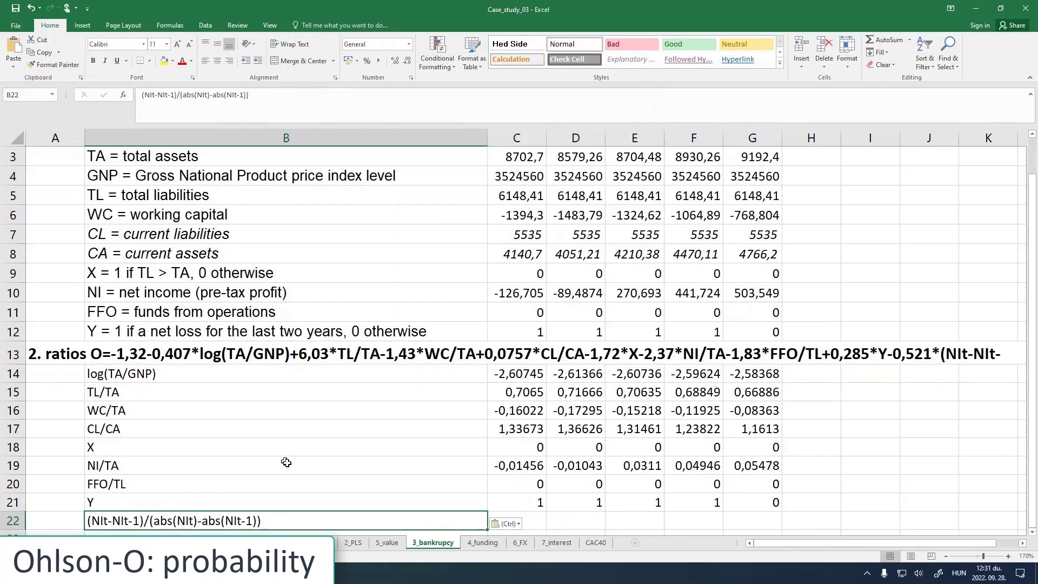
scroll(300, 470, "down", 1)
scroll(459, 481, "up", 1)
left_click(540, 522)
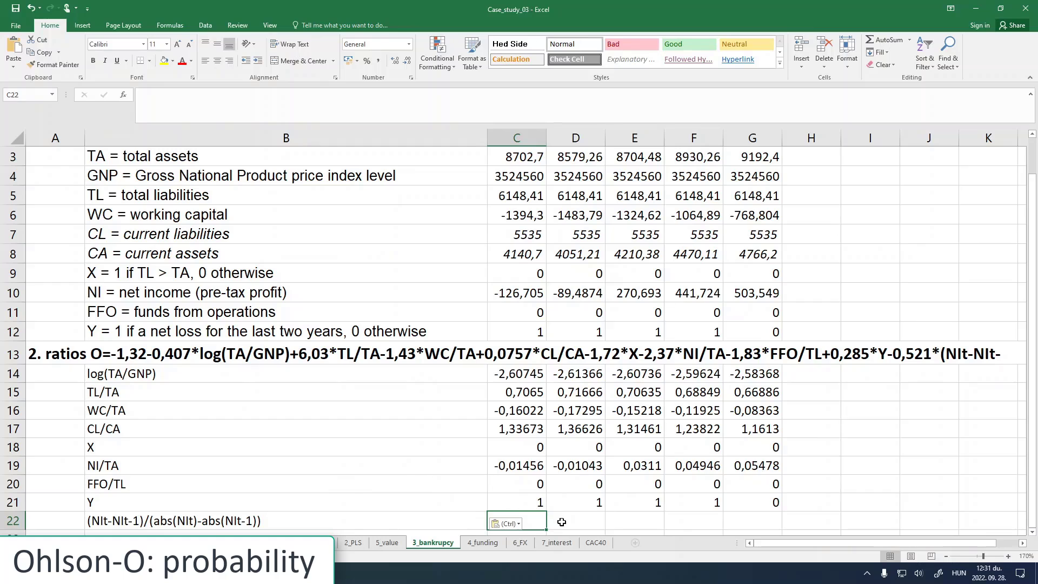
scroll(452, 487, "down", 1)
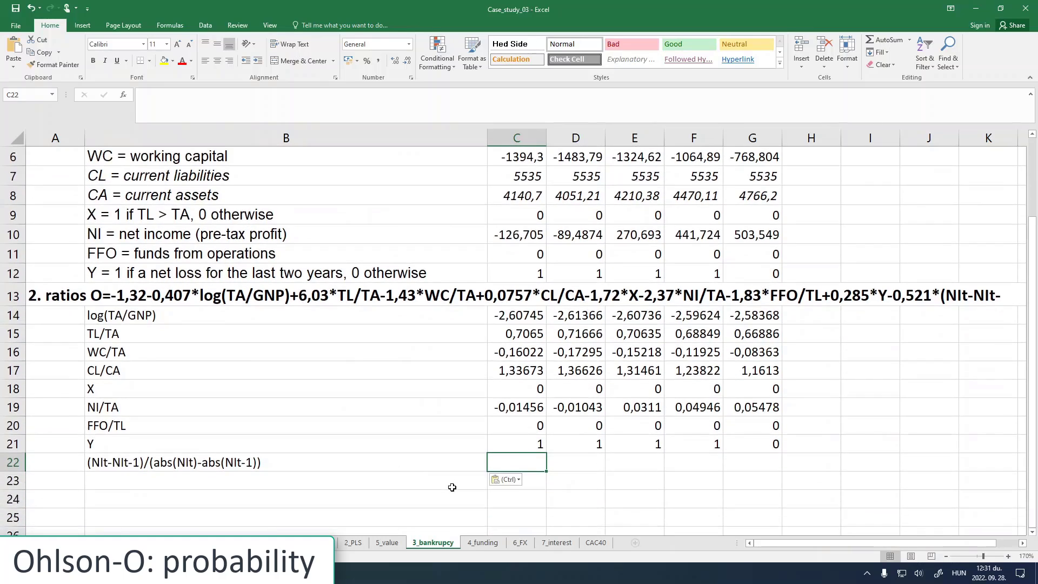
scroll(452, 487, "up", 1)
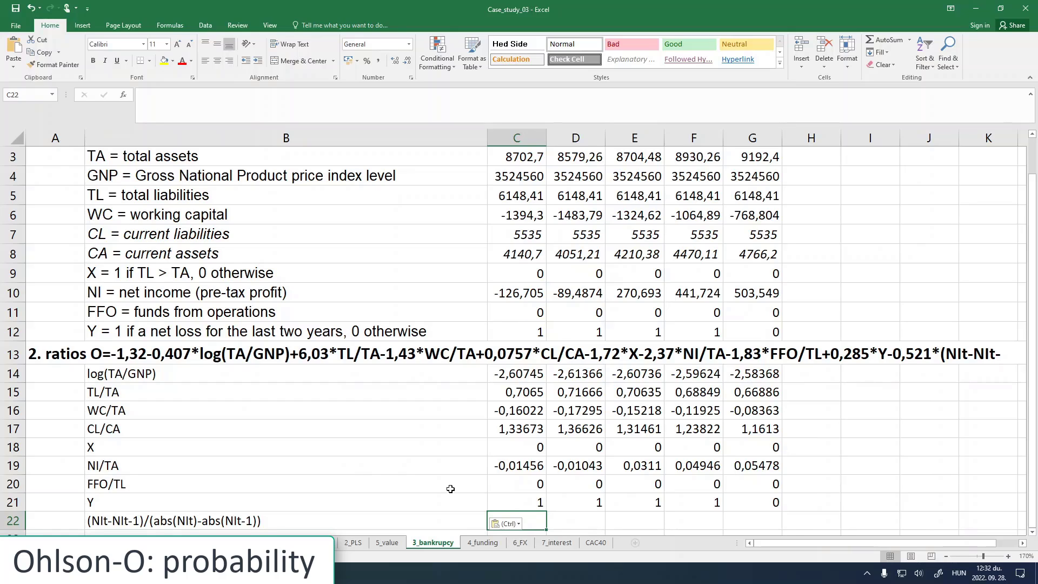
Step: Start the net income change formula in D22, the second year's column, with the numerator =(D10-C10
left_click(560, 519)
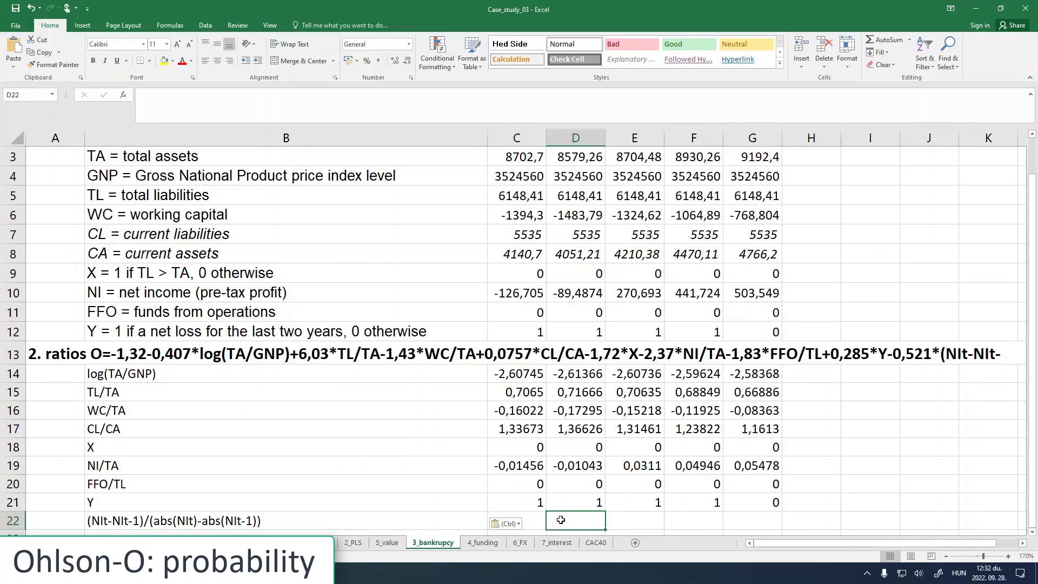
scroll(562, 497, "up", 1)
scroll(564, 481, "down", 3)
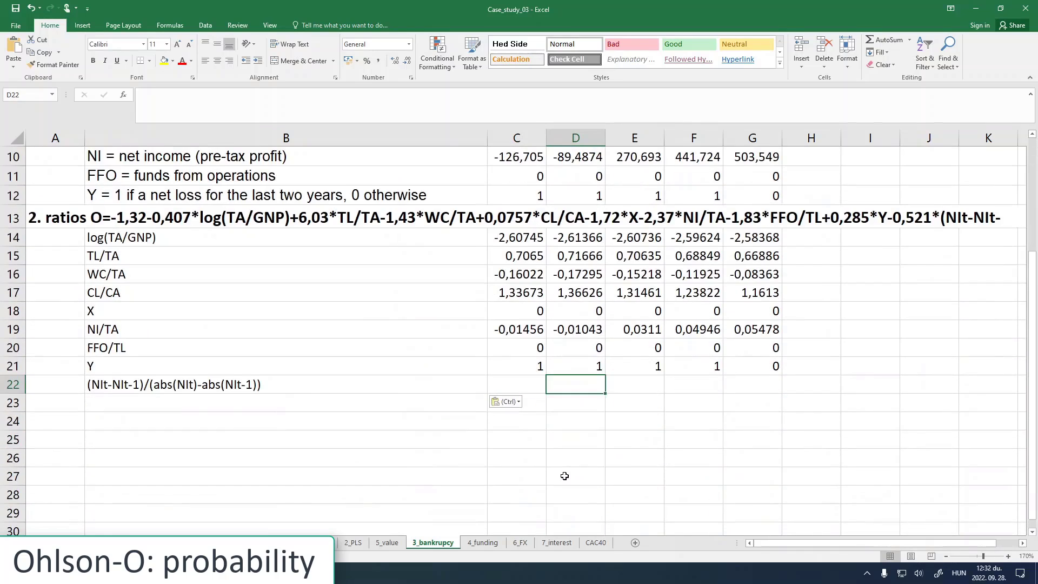
scroll(564, 475, "up", 2)
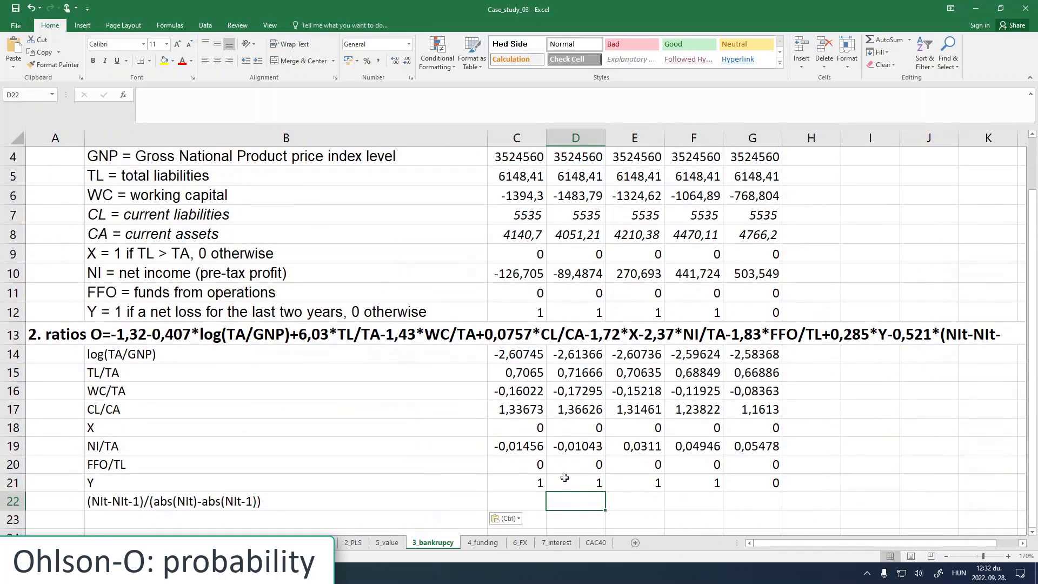
type("=")
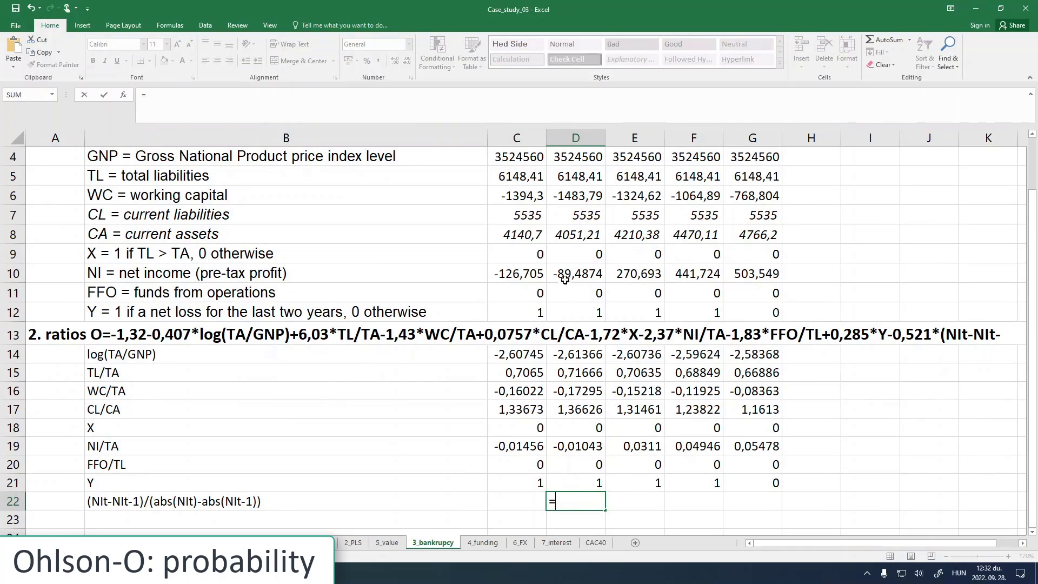
left_click(178, 96)
type("(")
left_click(578, 276)
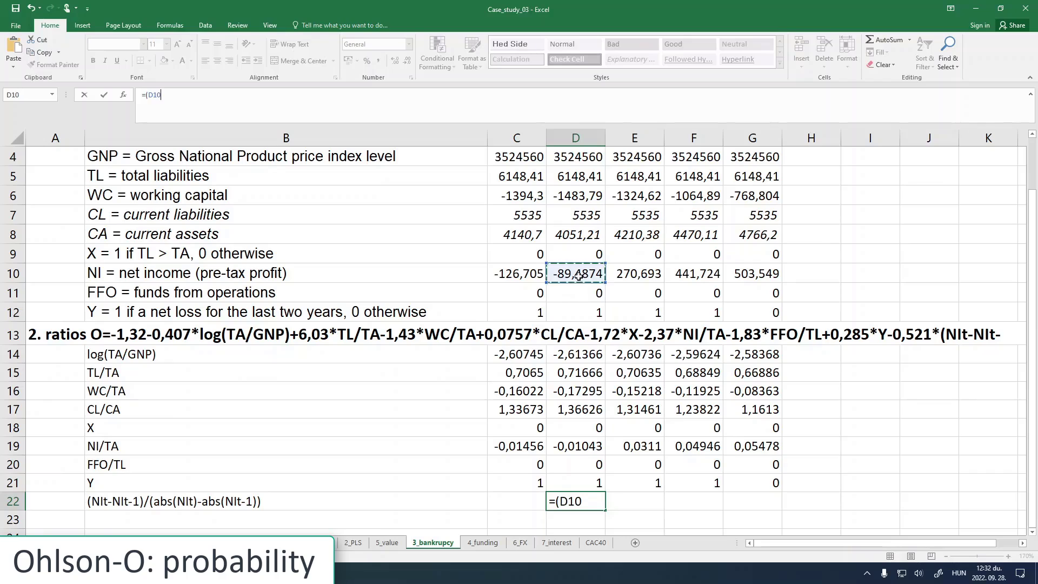
type("-")
left_click(521, 275)
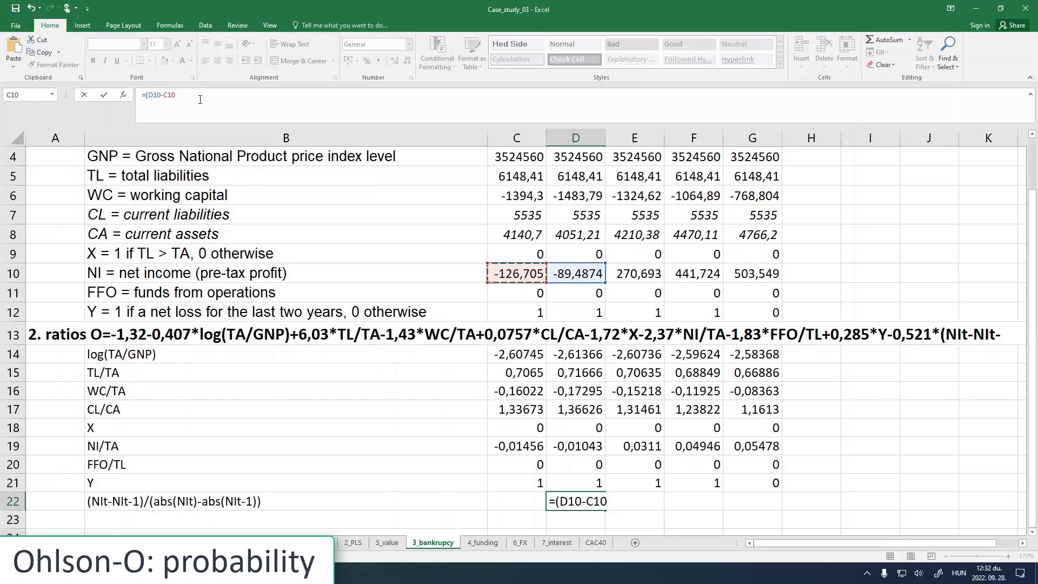
Step: Complete the net income change formula in D22 with the denominator /(abs(D10)-abs(C10))
type(")/(abs")
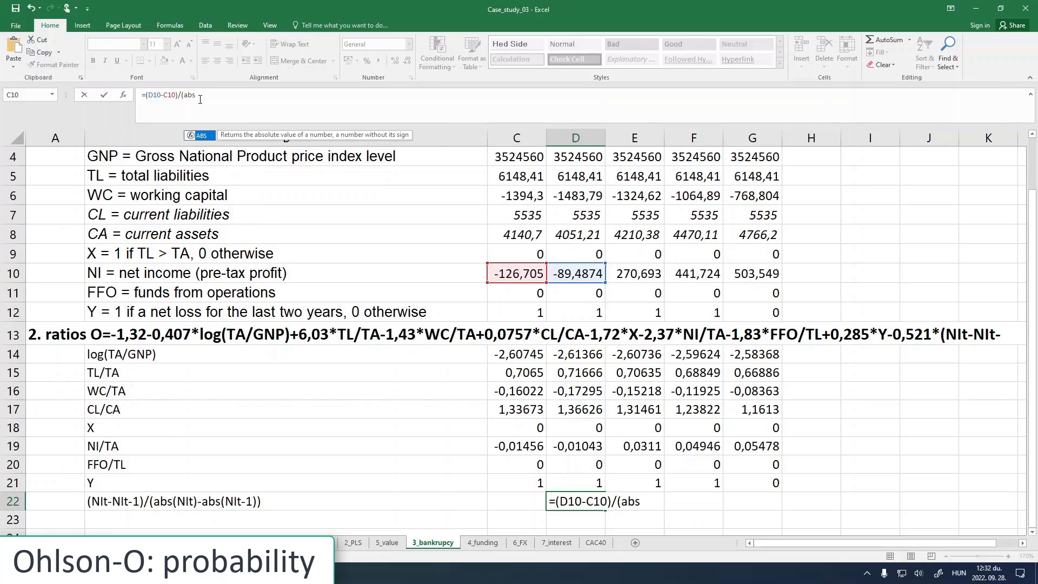
type("(")
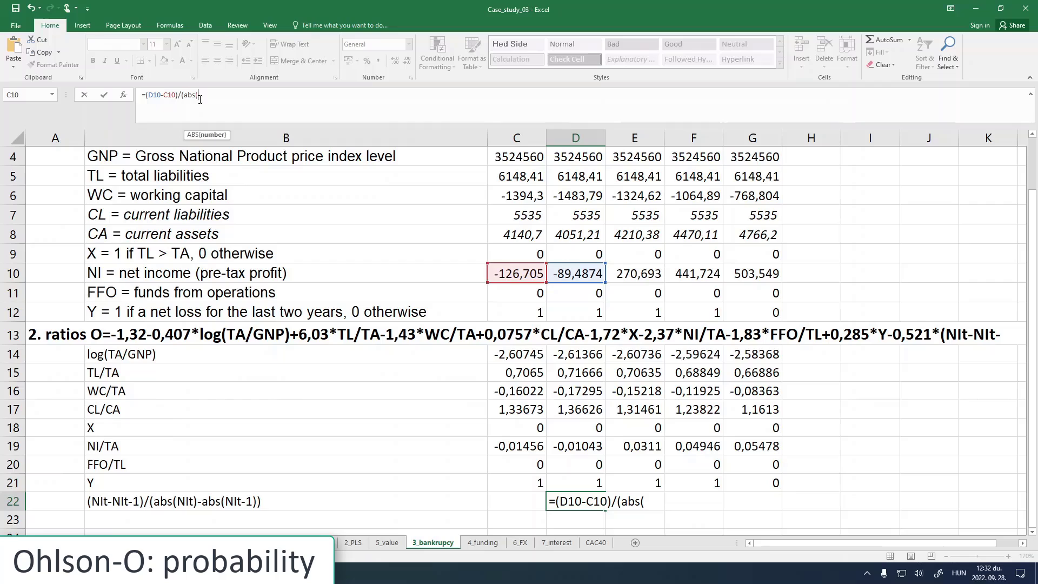
left_click(574, 274)
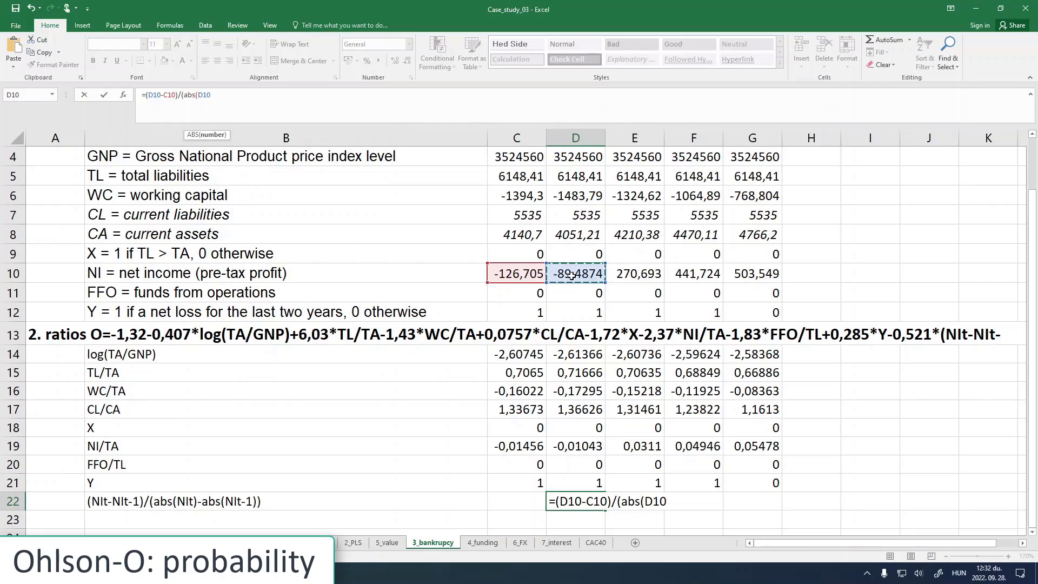
type(")-")
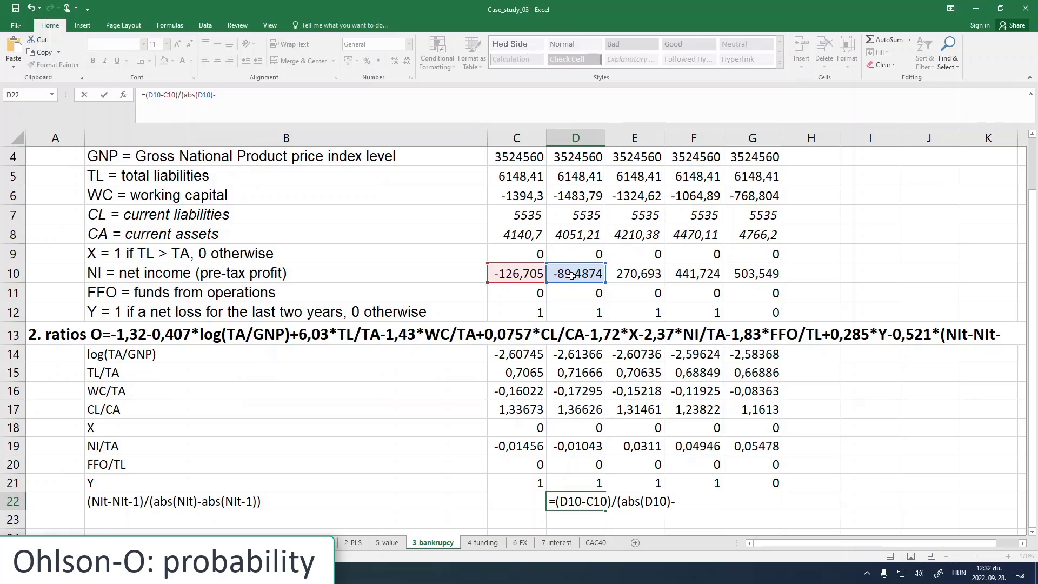
type("abs(")
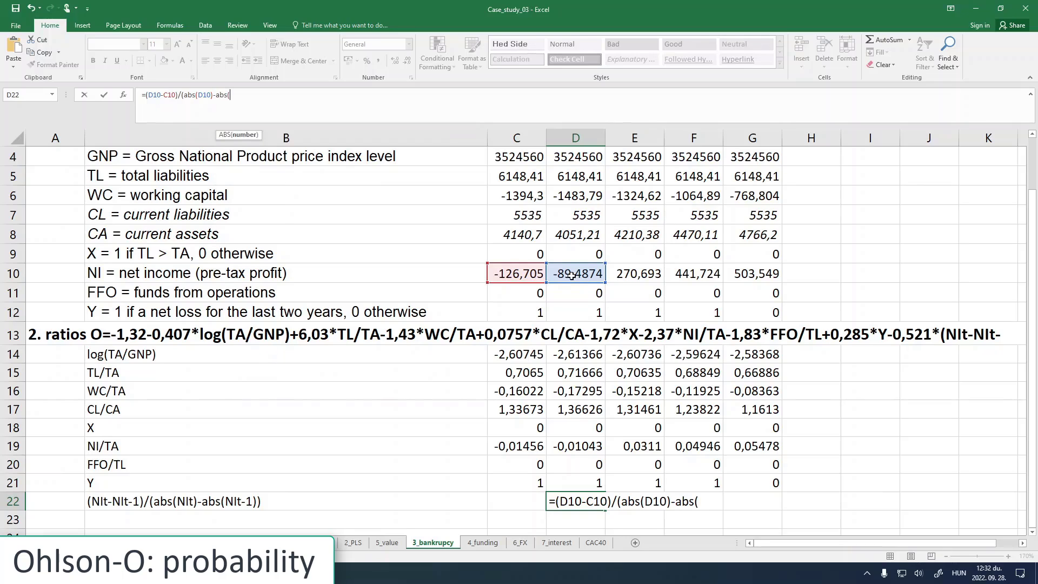
left_click(522, 276)
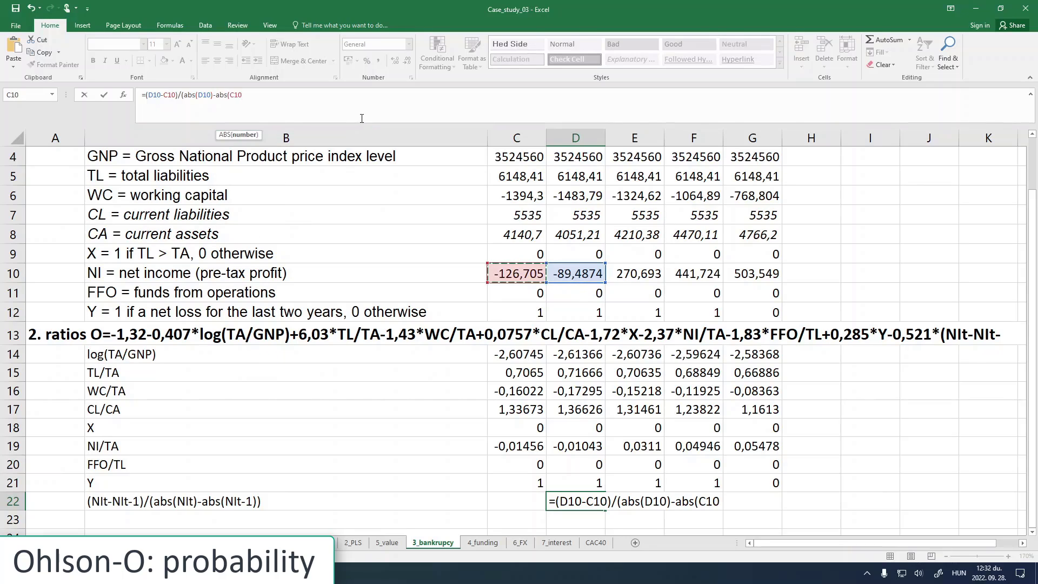
type(")")
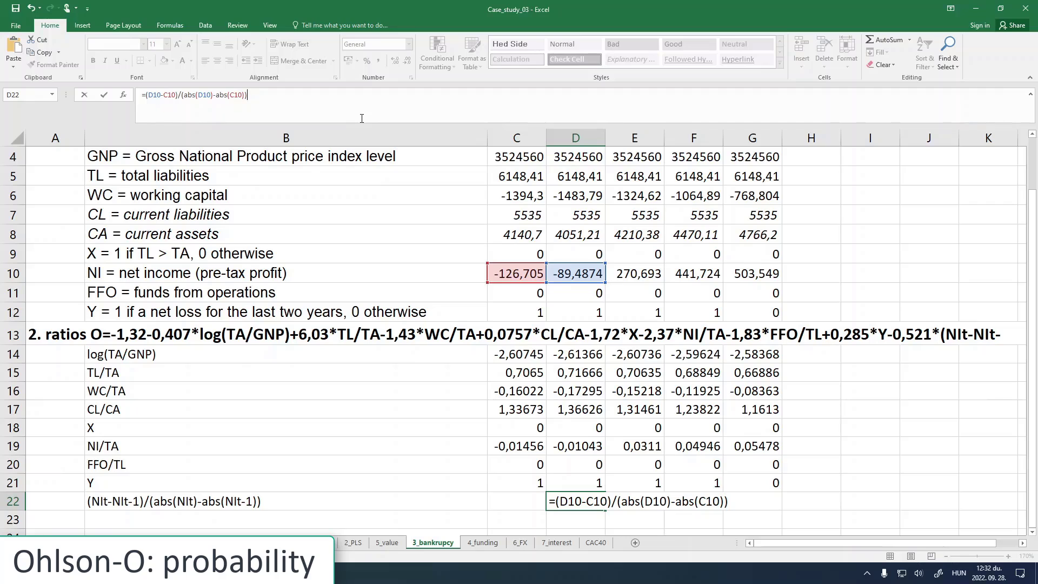
type(")")
key("Return")
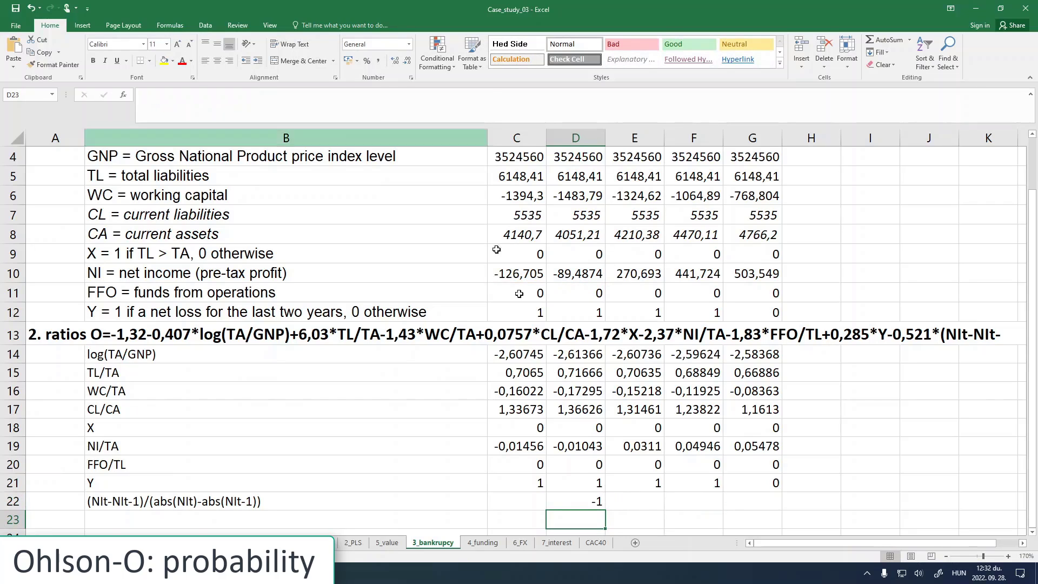
Step: Fill the net income change formula from D22 across to G22 and enter 0 in C22 for the first year
left_click(582, 506)
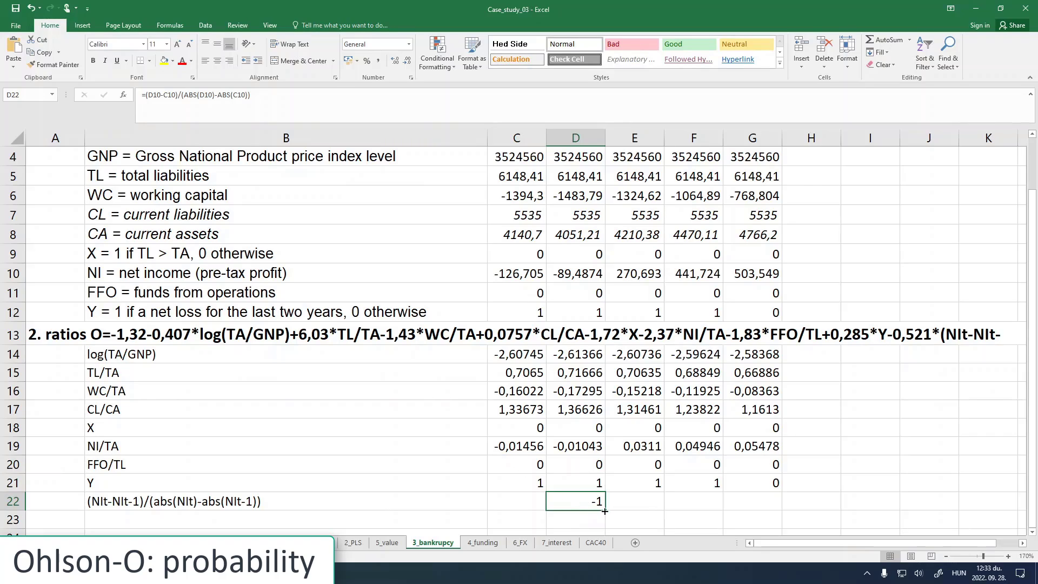
left_click_drag(662, 511, 770, 510)
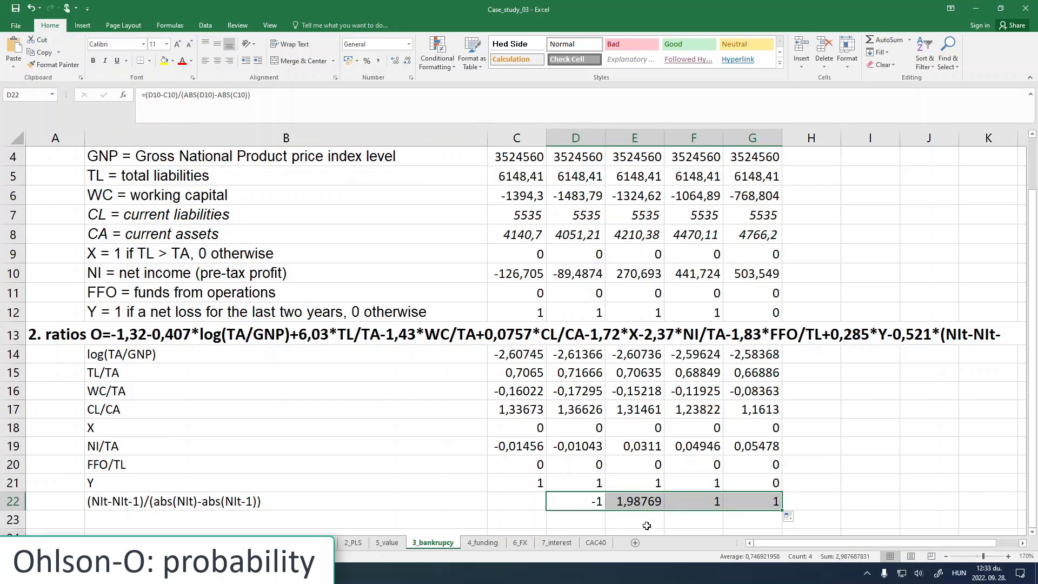
left_click(529, 504)
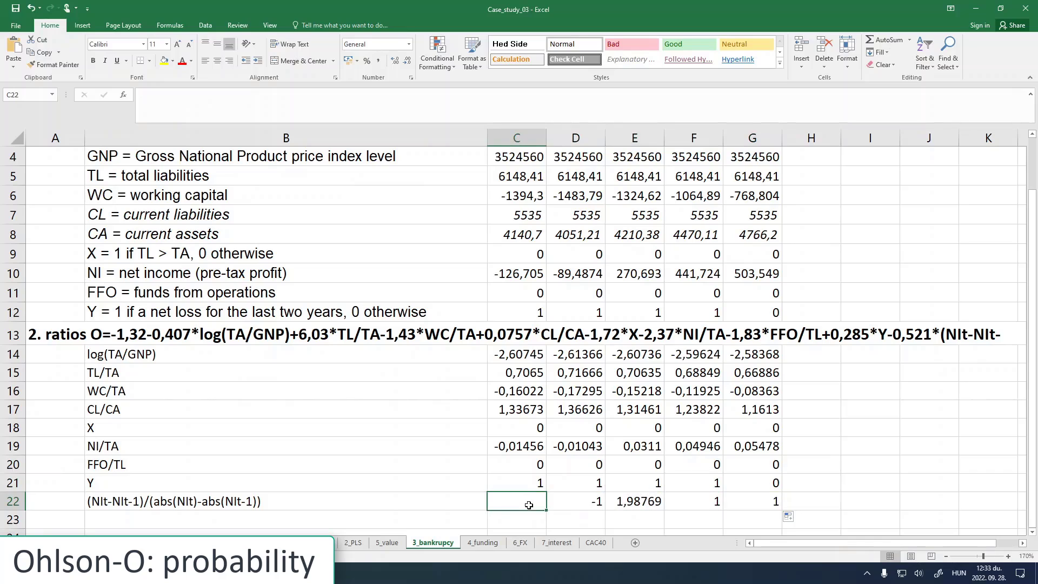
type("0")
key("Left")
key("Right")
Step: Review the net income change entries in row 22 year by year, from C22 to G22
left_click(565, 500)
left_click(535, 505)
left_click(580, 503)
left_click(651, 503)
left_click(707, 499)
left_click(749, 497)
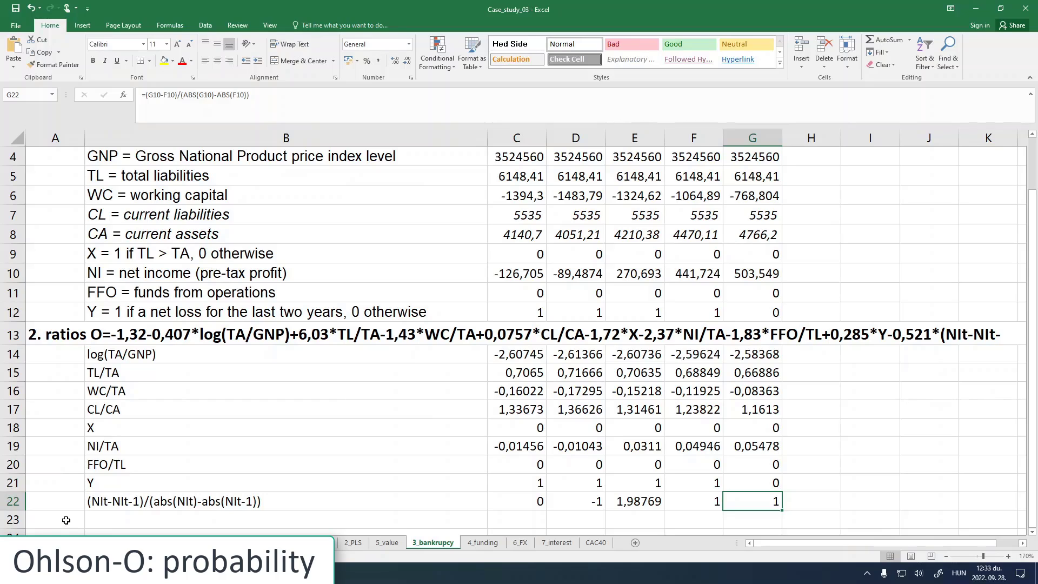
left_click(52, 350)
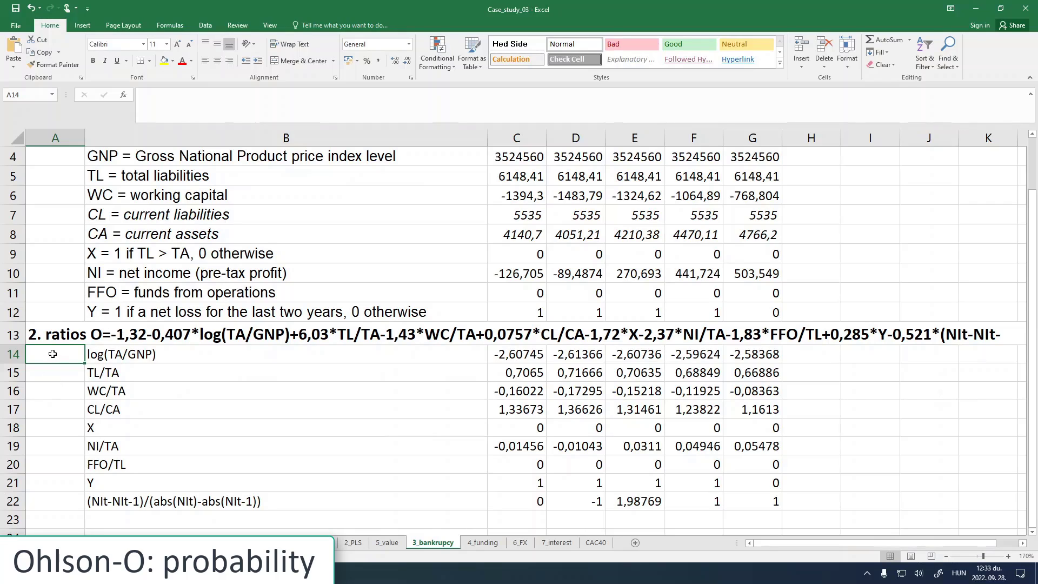
left_click(52, 373)
left_click(51, 391)
left_click(48, 428)
left_click(45, 411)
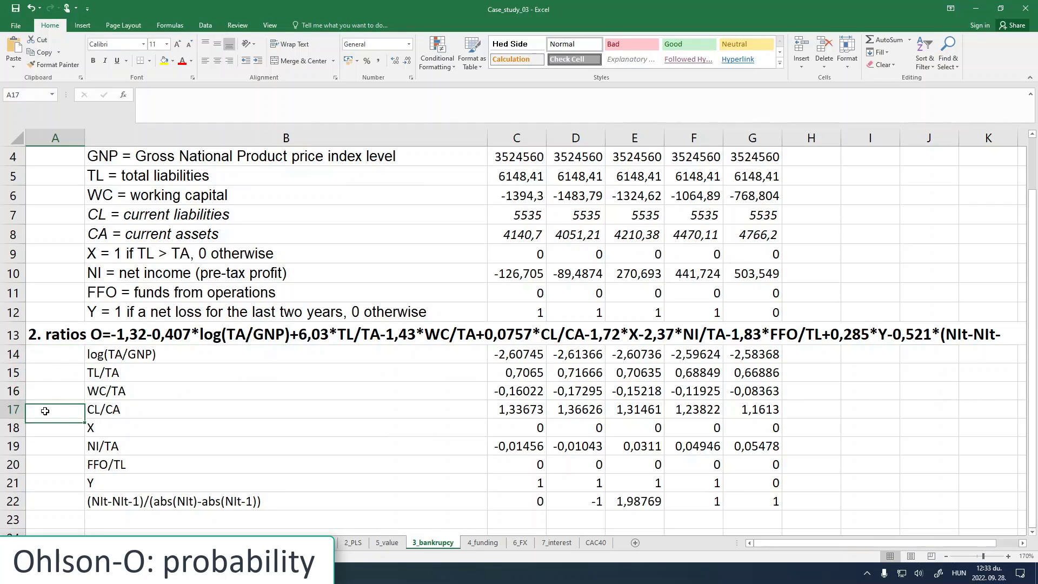
left_click(46, 446)
left_click_drag(47, 354, 46, 501)
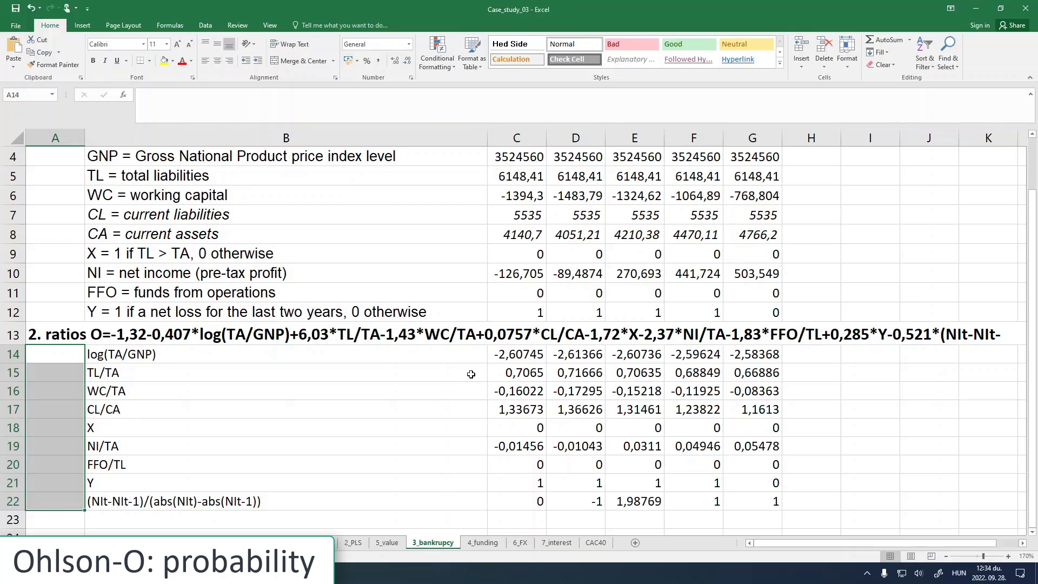
Step: Copy the log(TA/GNP) coefficient -0,407 from the formula in A13 into A14
left_click(64, 336)
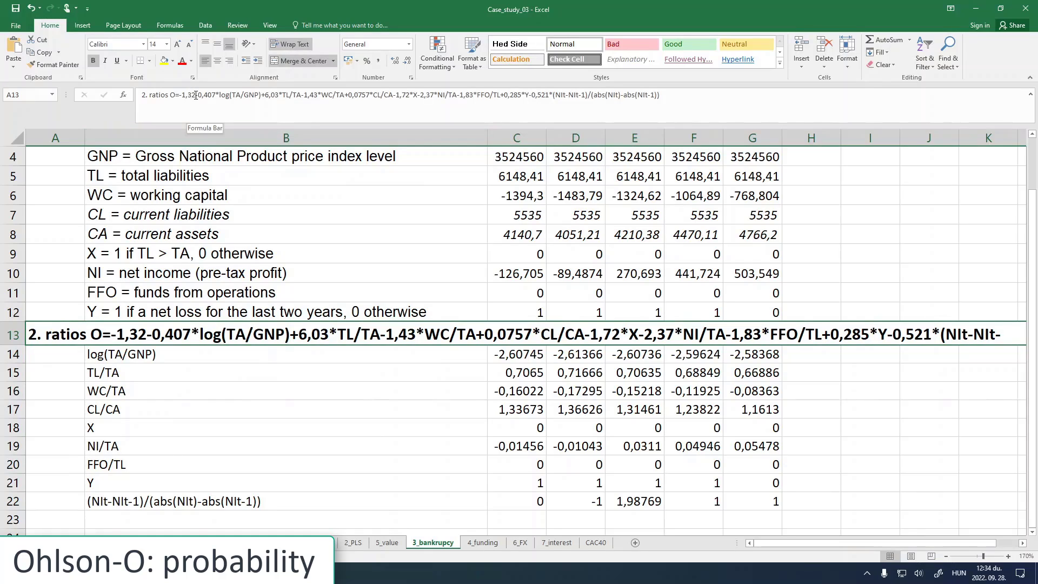
left_click_drag(196, 94, 212, 96)
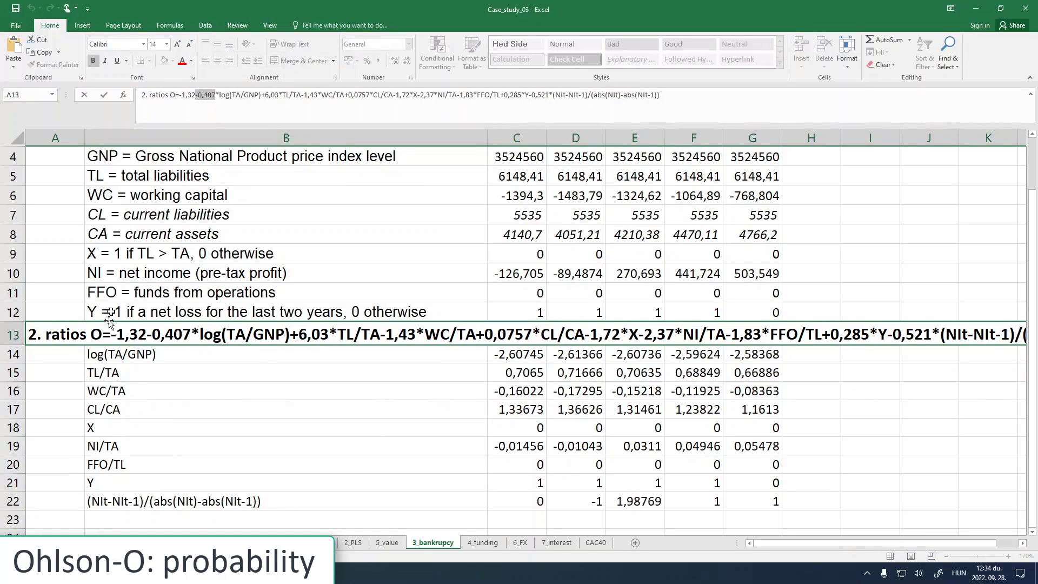
left_click(72, 357)
key("ctrl+v")
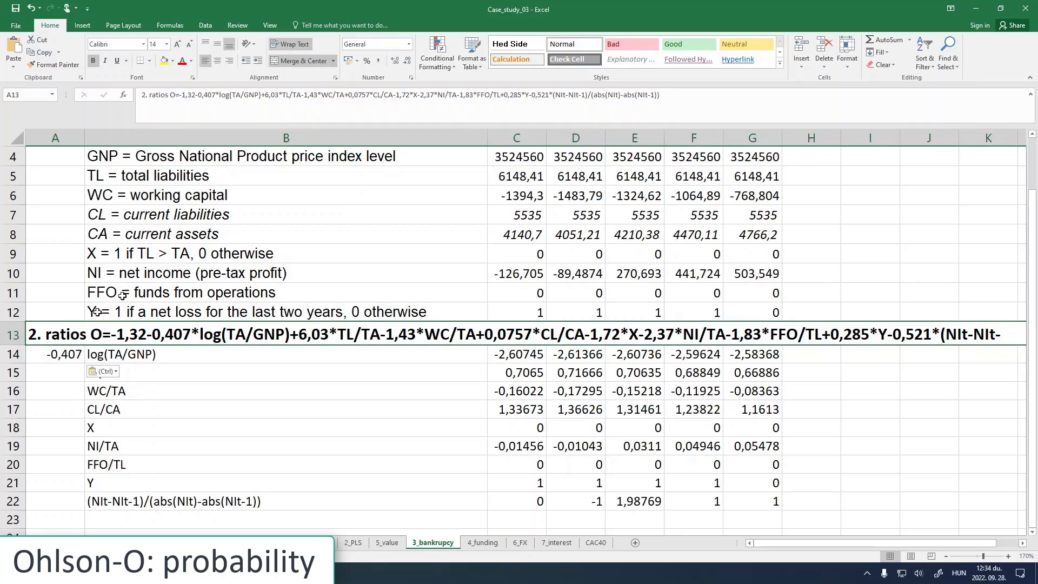
Step: Copy the TL/TA coefficient 6,03 from the formula in A13 into A15
left_click(64, 332)
left_click(209, 96)
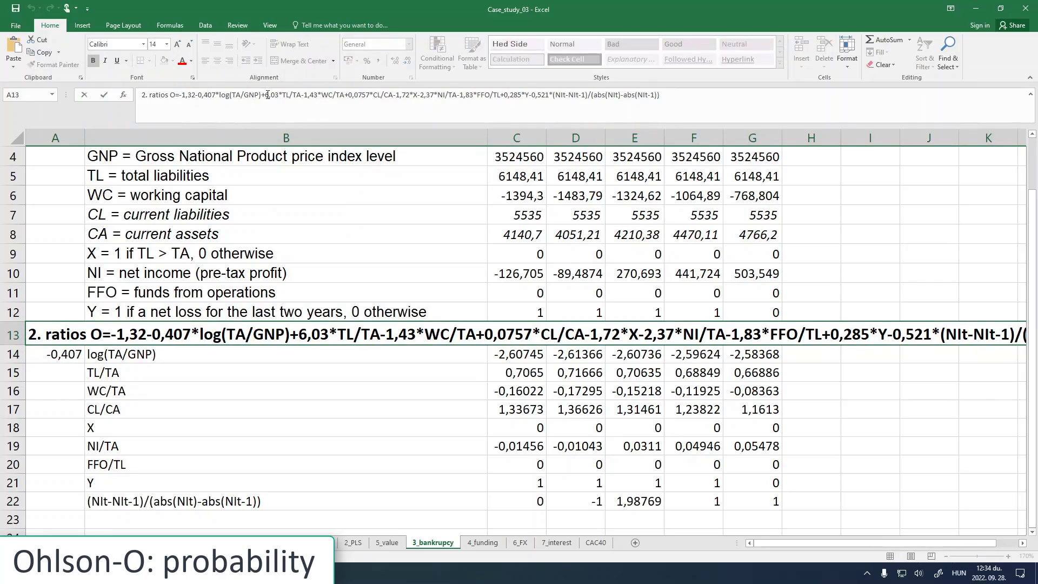
left_click_drag(264, 96, 276, 96)
key("ctrl+c")
left_click(69, 373)
key("ctrl+v")
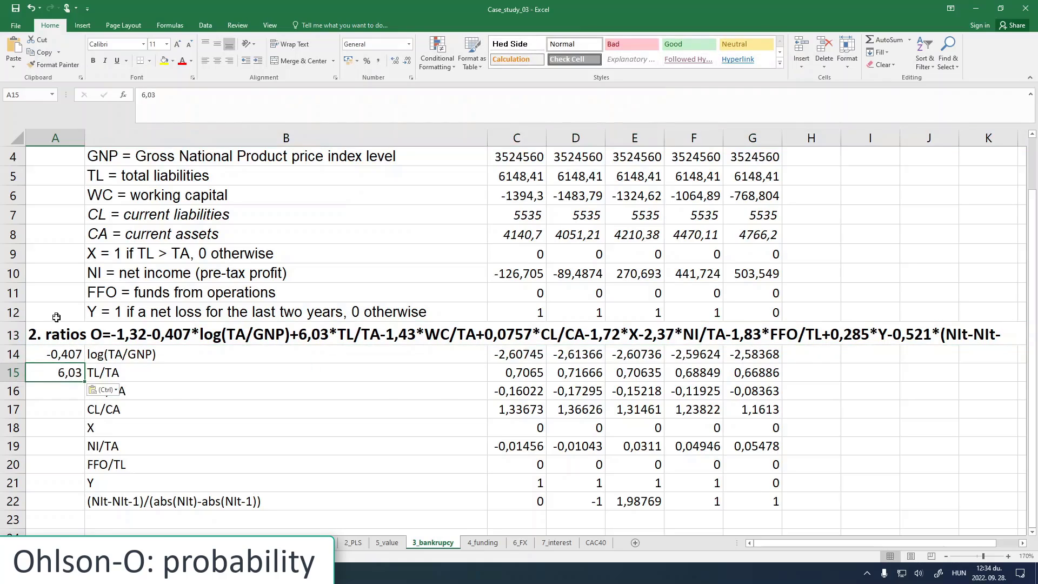
Step: Copy the WC/TA coefficient -1,43 from the formula in A13 into A16
left_click(55, 332)
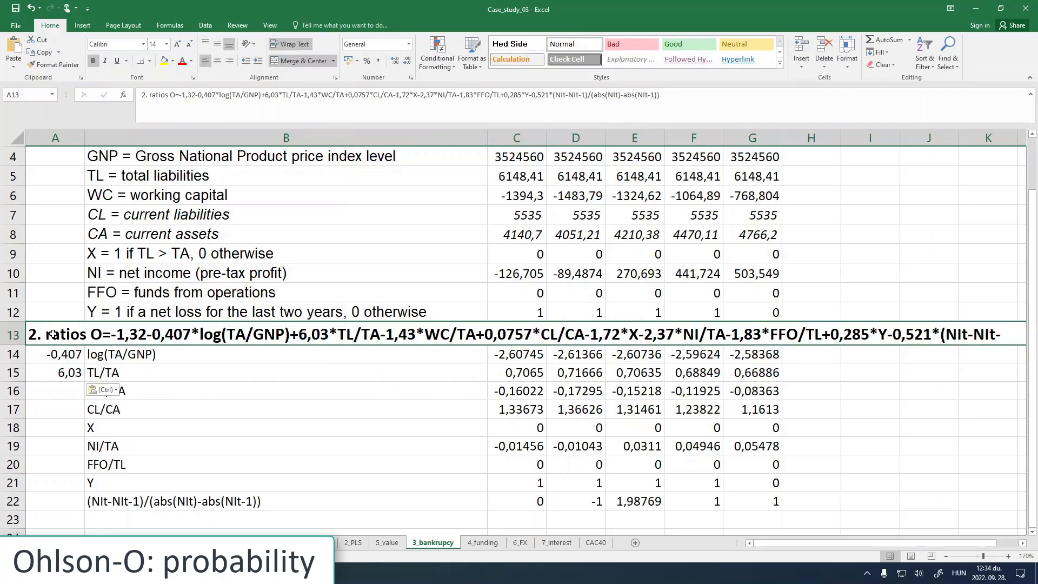
left_click(271, 96)
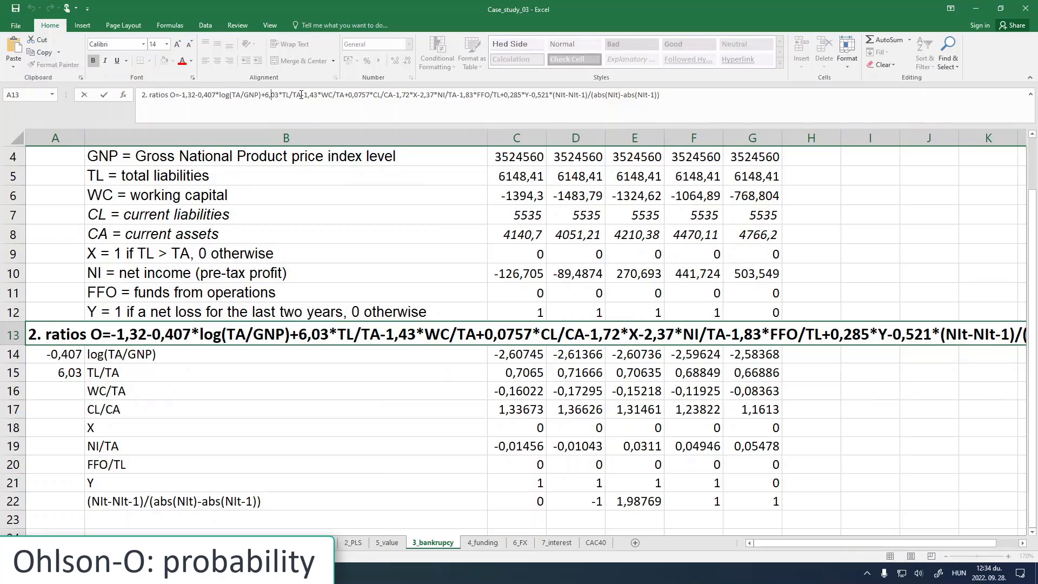
left_click_drag(301, 96, 318, 95)
key("ctrl+c")
left_click(58, 395)
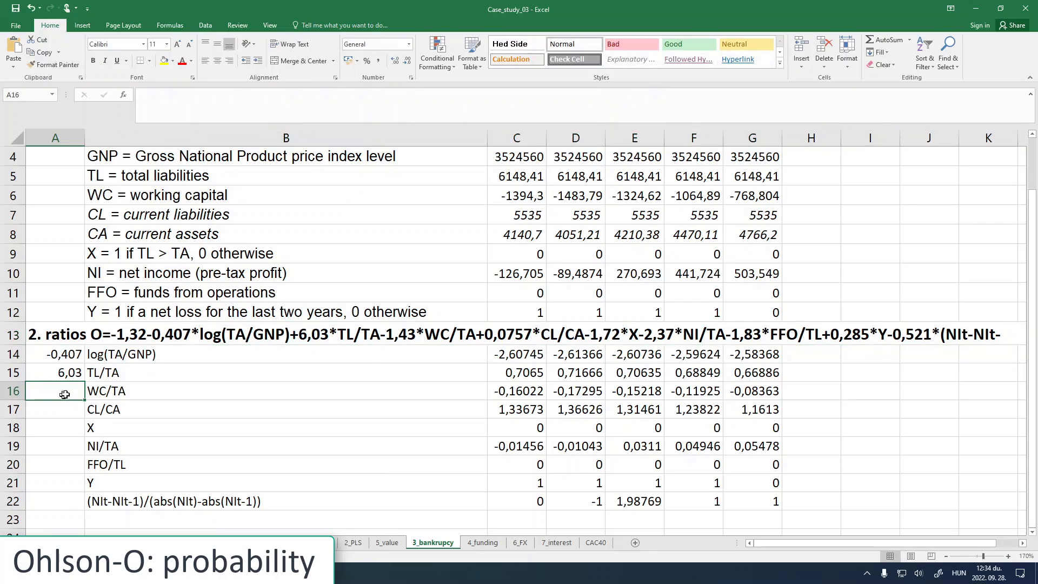
key("ctrl+v")
Step: Copy the CL/CA coefficient 0,0757 from the formula in A13 into A17
left_click(43, 336)
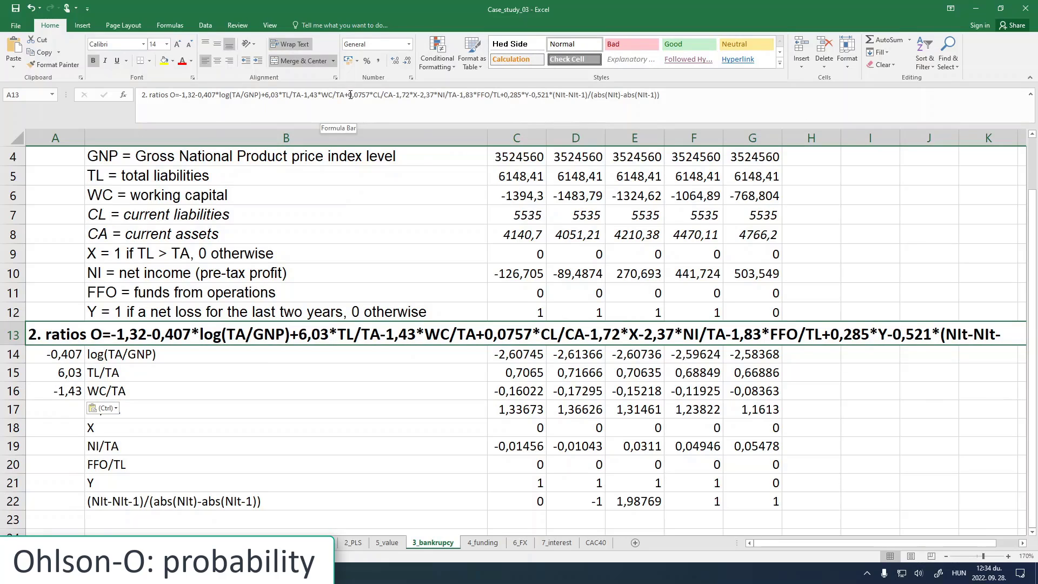
left_click_drag(348, 94, 369, 95)
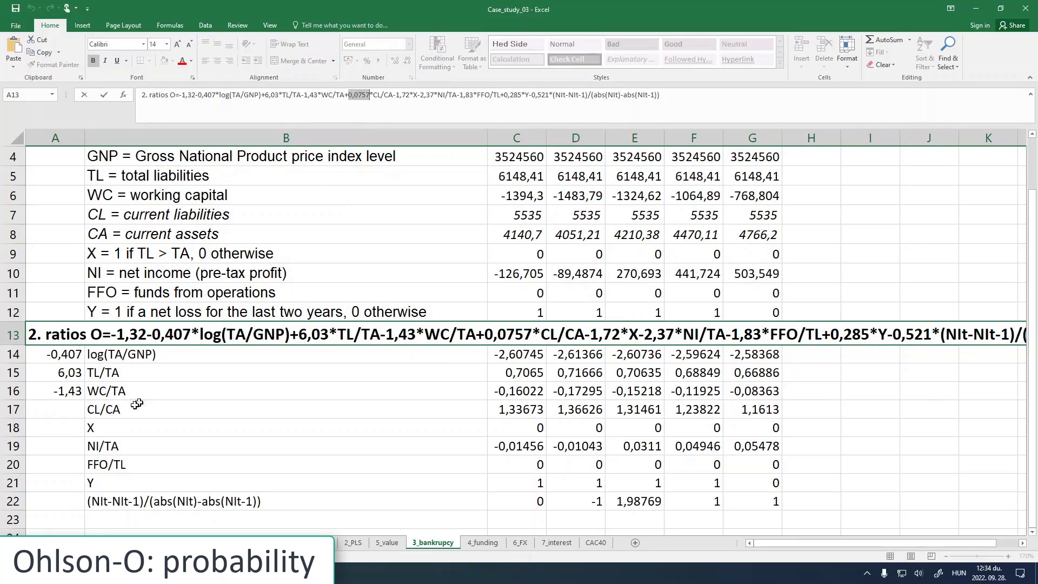
key("ctrl+c")
left_click(60, 414)
left_click(200, 95)
key("ctrl+v")
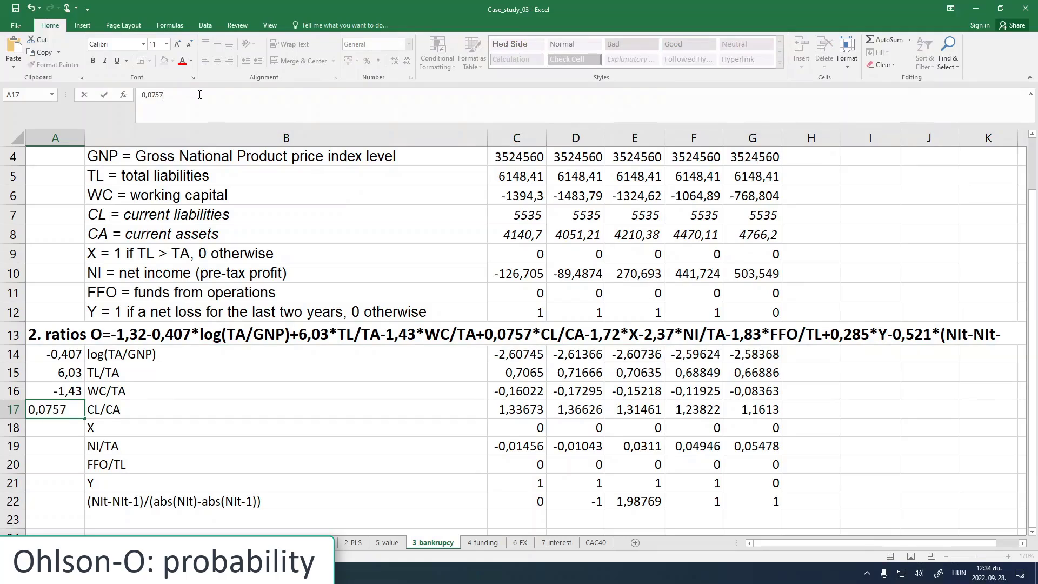
key("Return")
Step: Copy the X coefficient -1,72 from the formula in A13 into A18
left_click(70, 325)
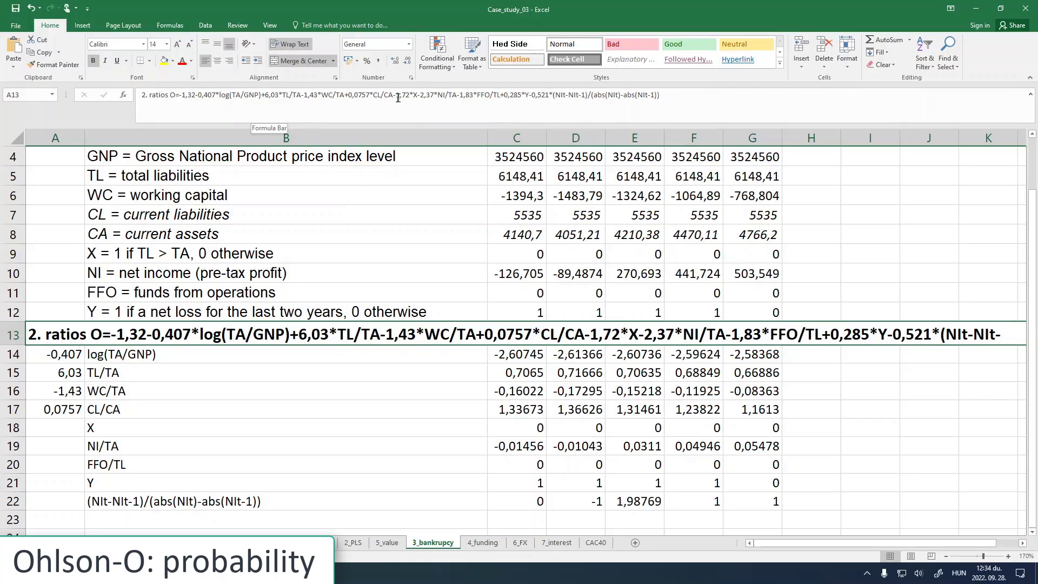
left_click_drag(393, 95, 408, 96)
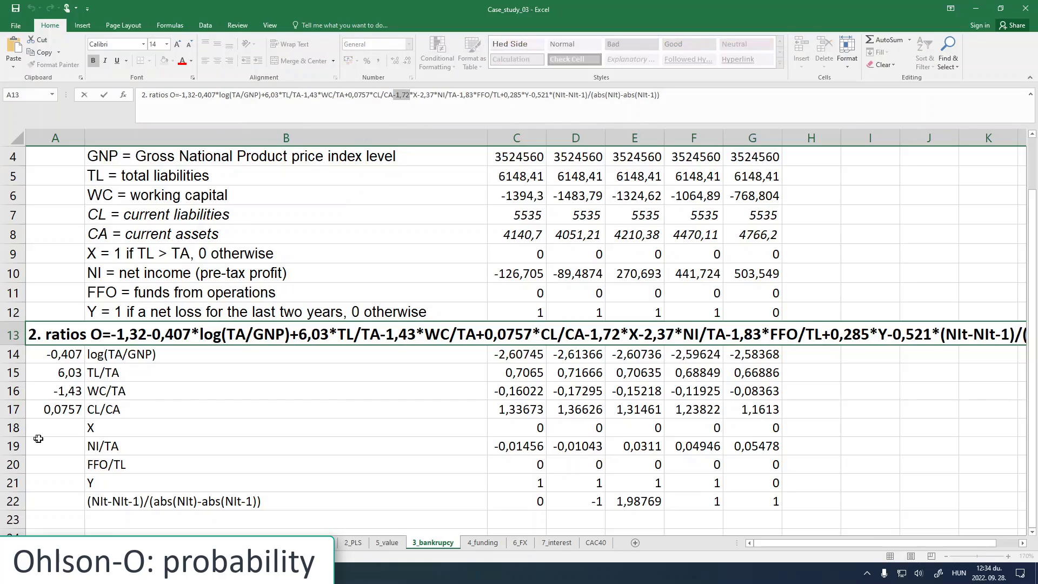
left_click(63, 428)
key("ctrl+v")
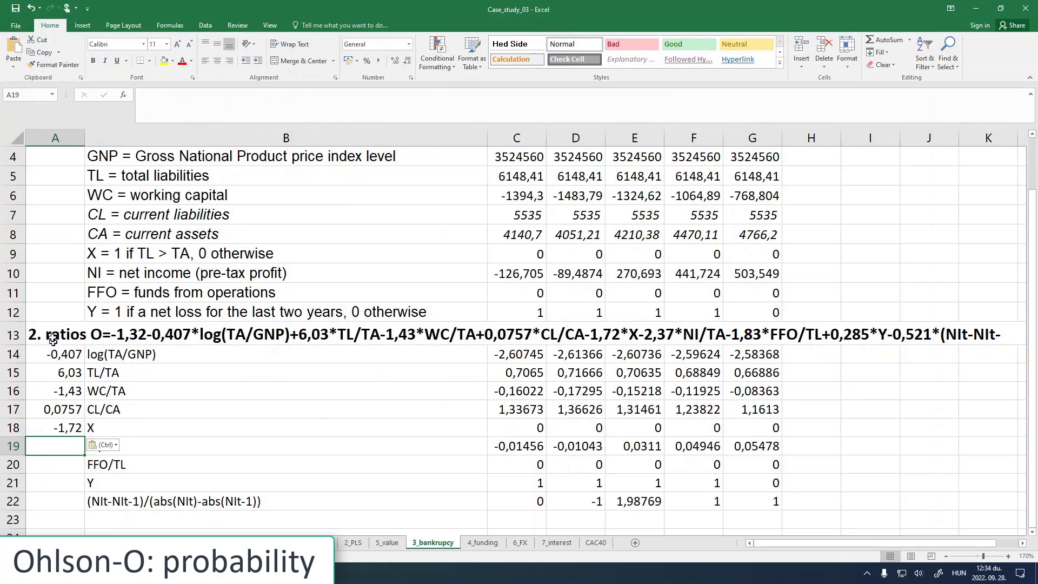
Step: Copy the NI/TA coefficient -2,37 from the formula in A13 into A19
left_click(54, 337)
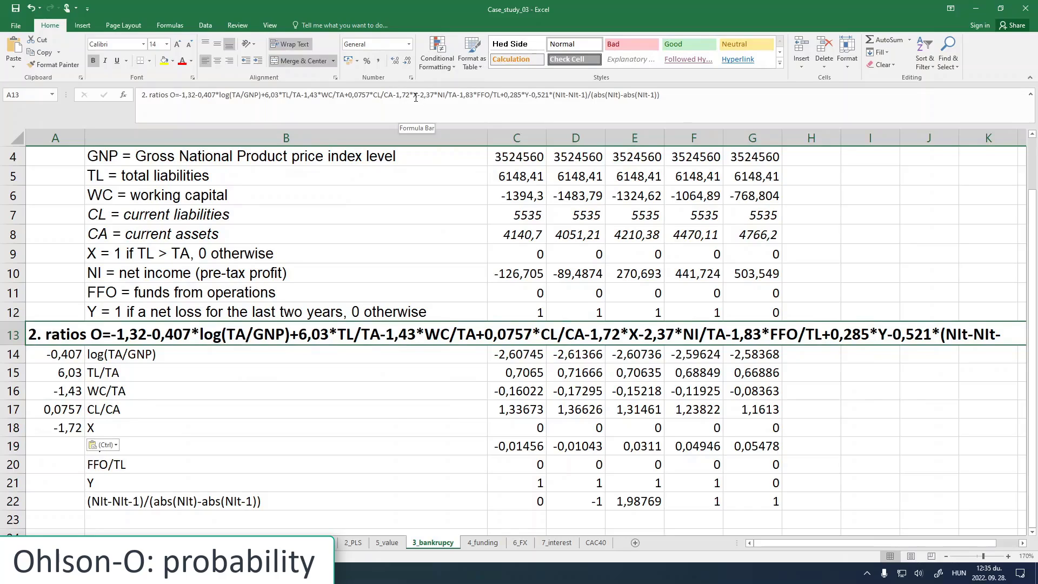
left_click_drag(417, 96, 436, 97)
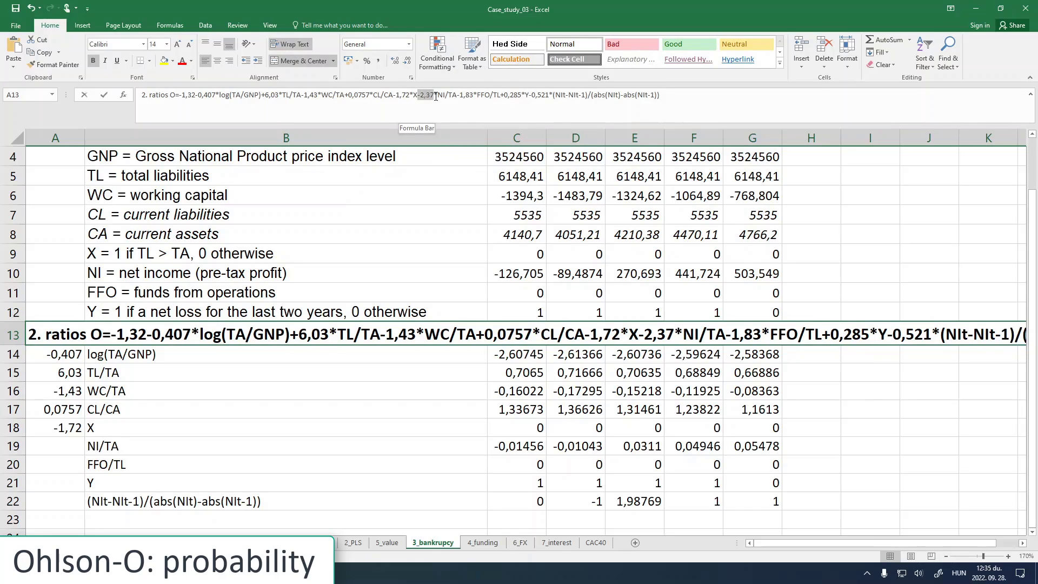
left_click(34, 449)
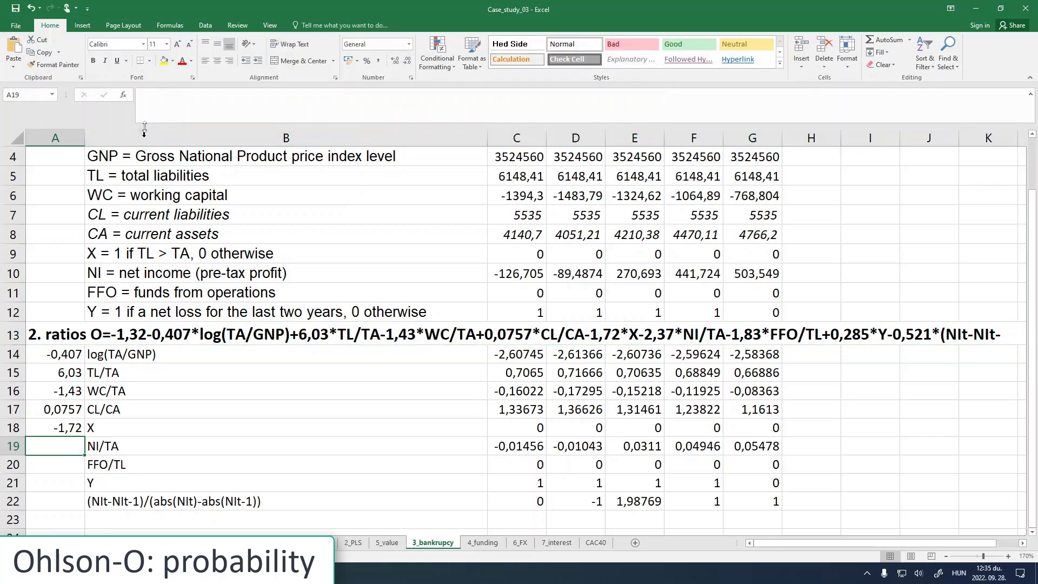
left_click(172, 96)
key("ctrl+v")
key("Return")
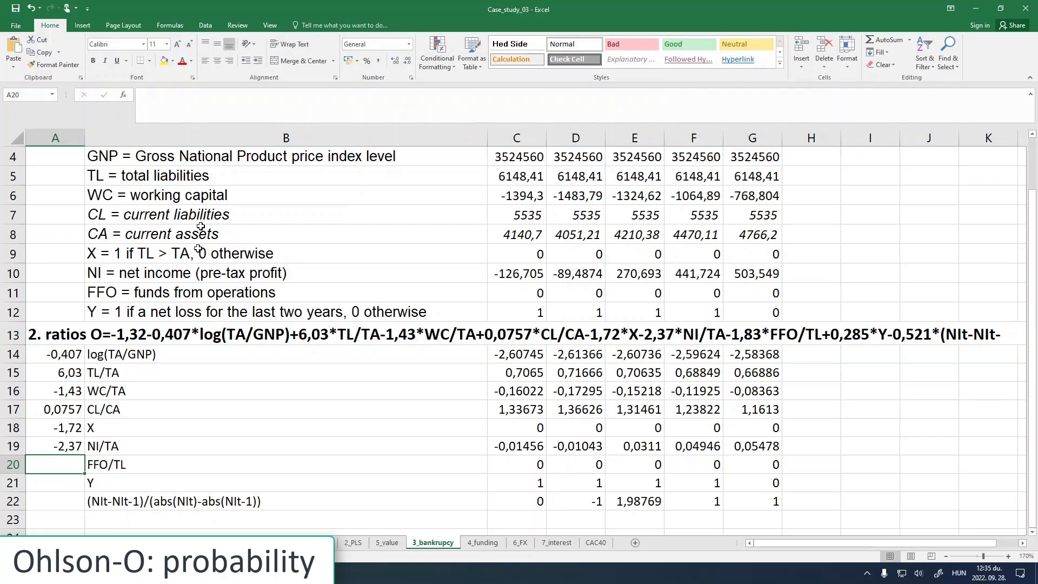
Step: Copy the FFO/TL coefficient -1,83 from the formula in A13 into A20
left_click(64, 334)
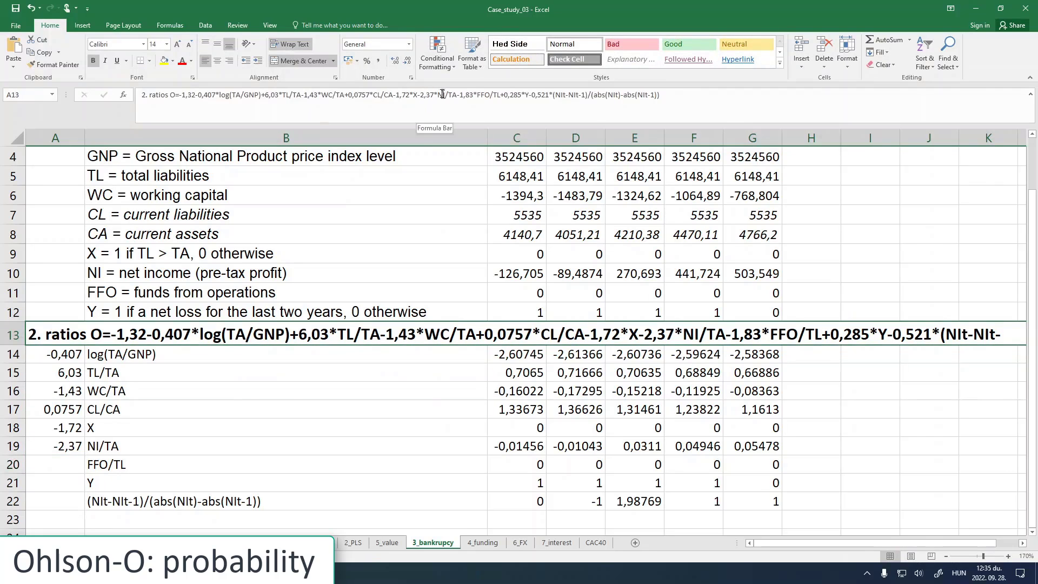
left_click_drag(458, 96, 465, 96)
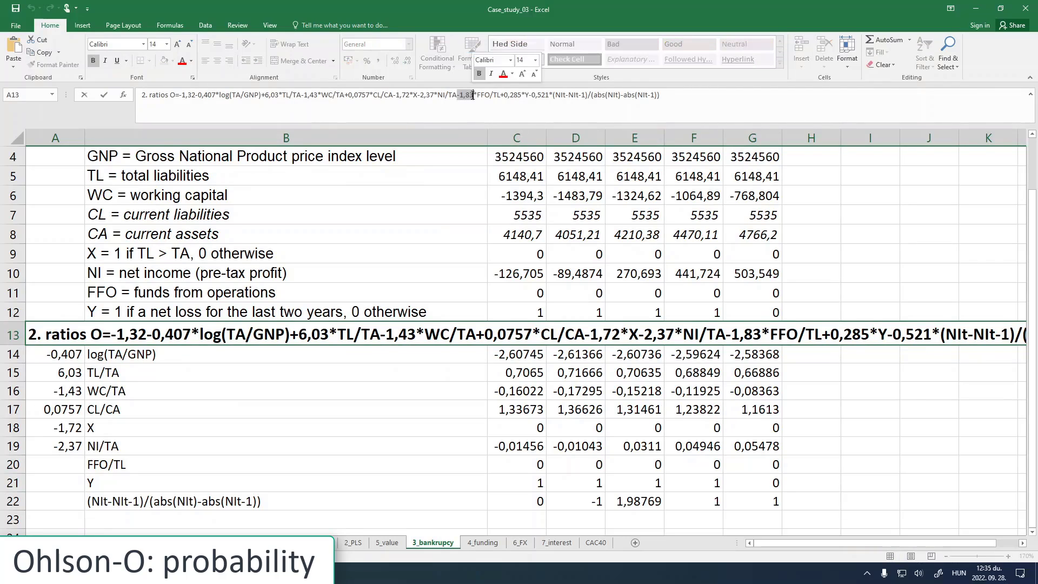
left_click(59, 464)
left_click(172, 111)
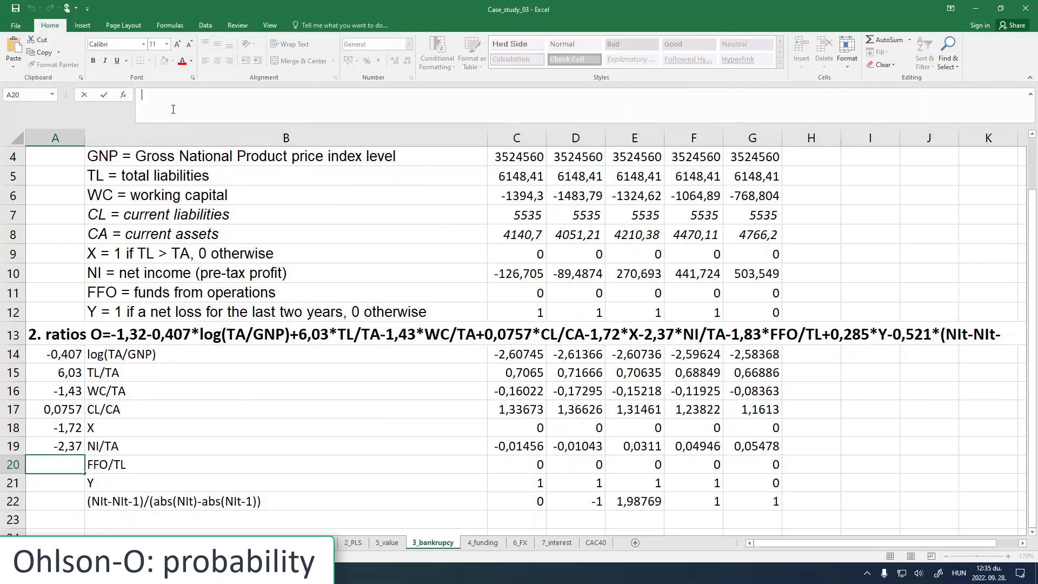
key("ctrl+v")
key("Return")
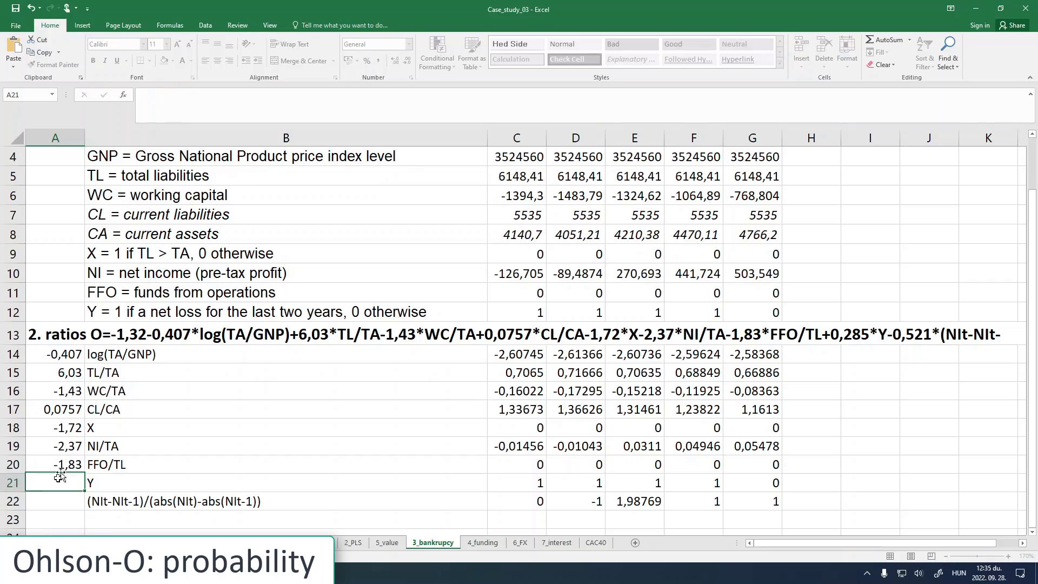
Step: Copy the Y coefficient 0,285 from the formula in A13 into A21
left_click(59, 324)
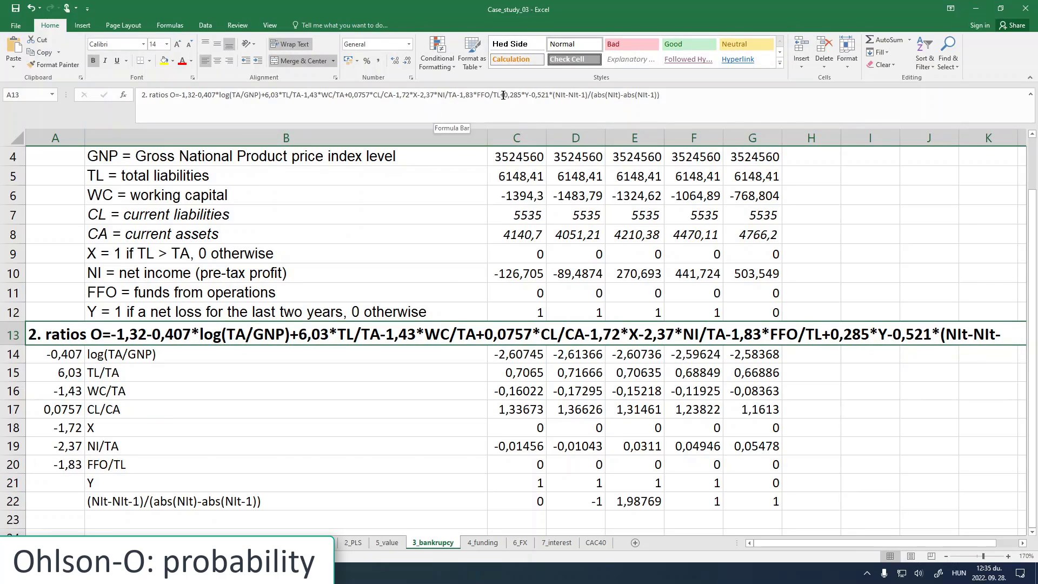
left_click_drag(503, 96, 514, 95)
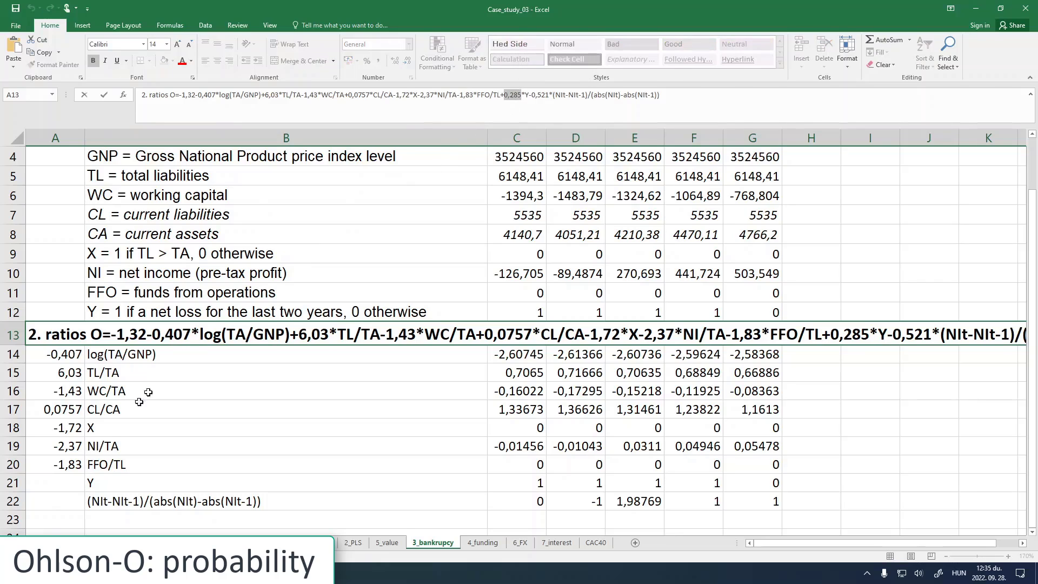
left_click(58, 486)
key("ctrl+v")
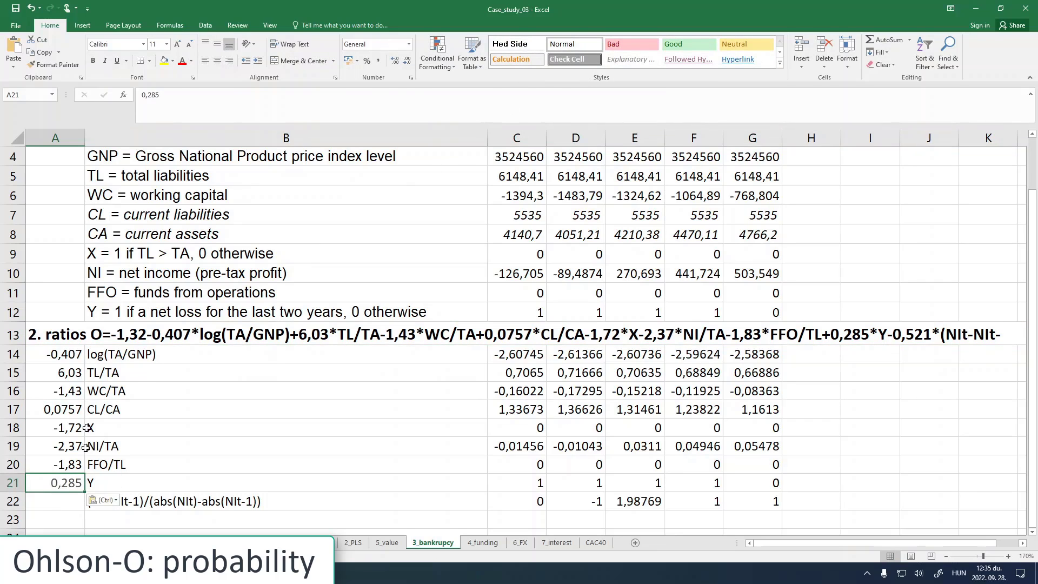
Step: Copy the net income change coefficient -0,521 from the formula in A13 into A22
left_click(60, 332)
left_click(528, 95)
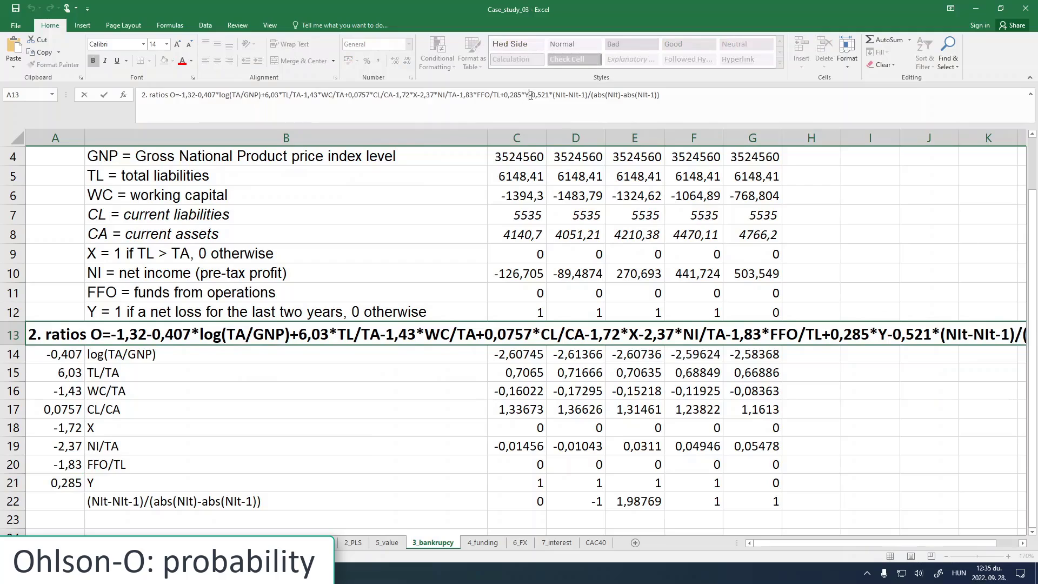
left_click_drag(531, 95, 548, 93)
key("ctrl+c")
left_click(67, 501)
key("ctrl+v")
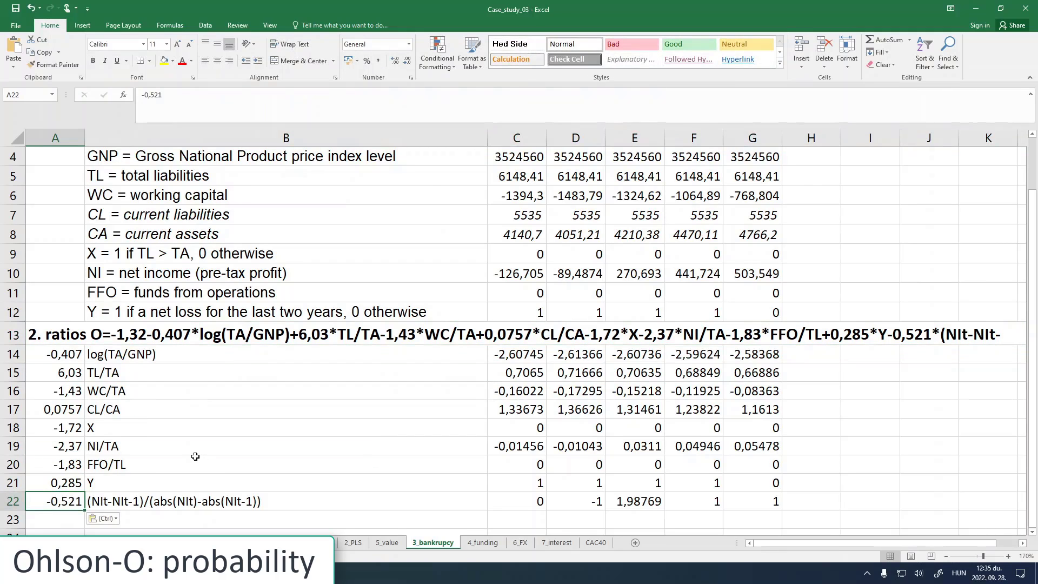
Step: Copy the section heading in row 13 to row 23, directly below the ratios
scroll(196, 459, "down", 1)
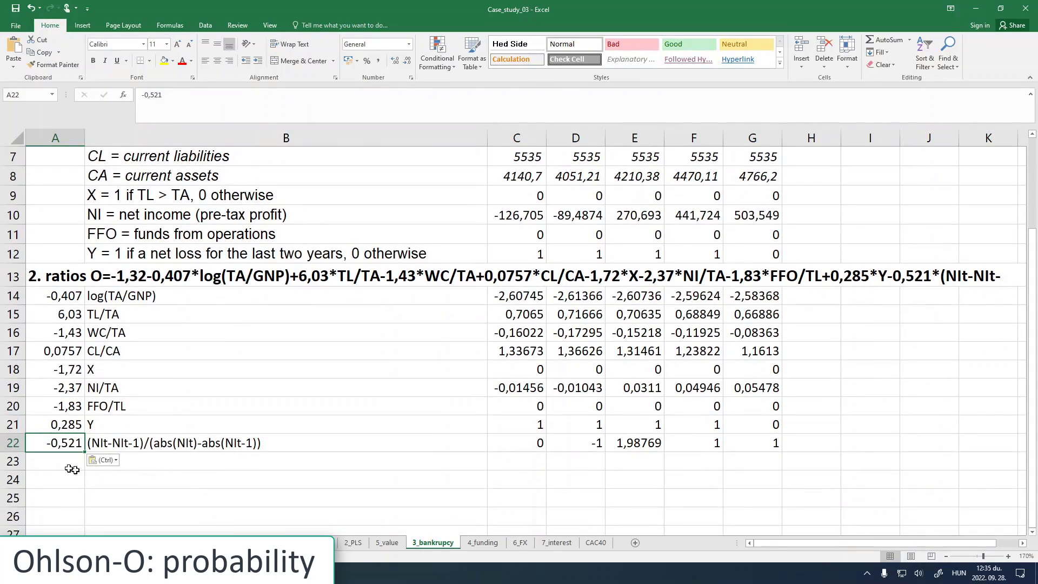
key("Down")
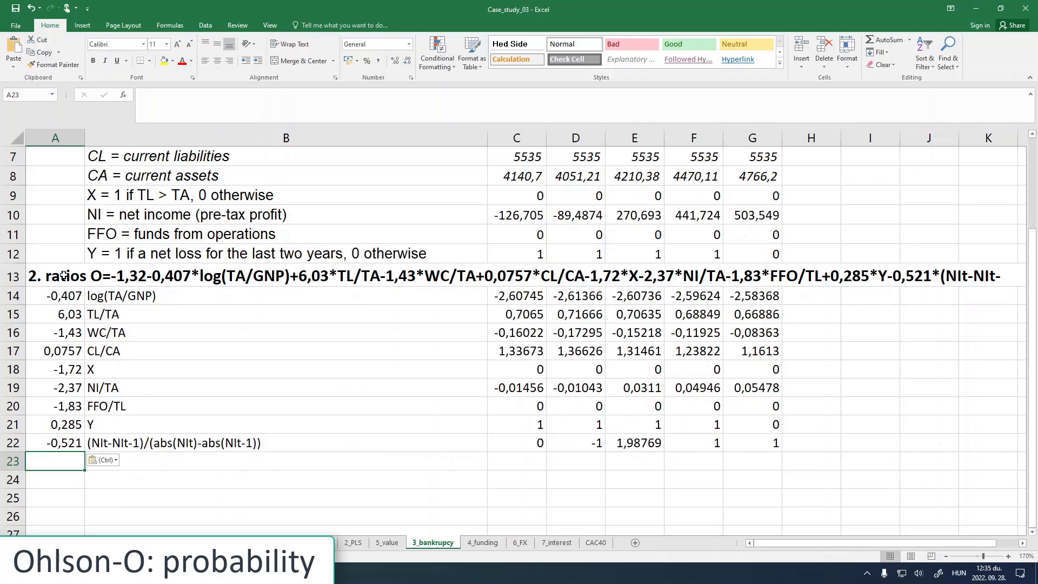
scroll(219, 438, "up", 2)
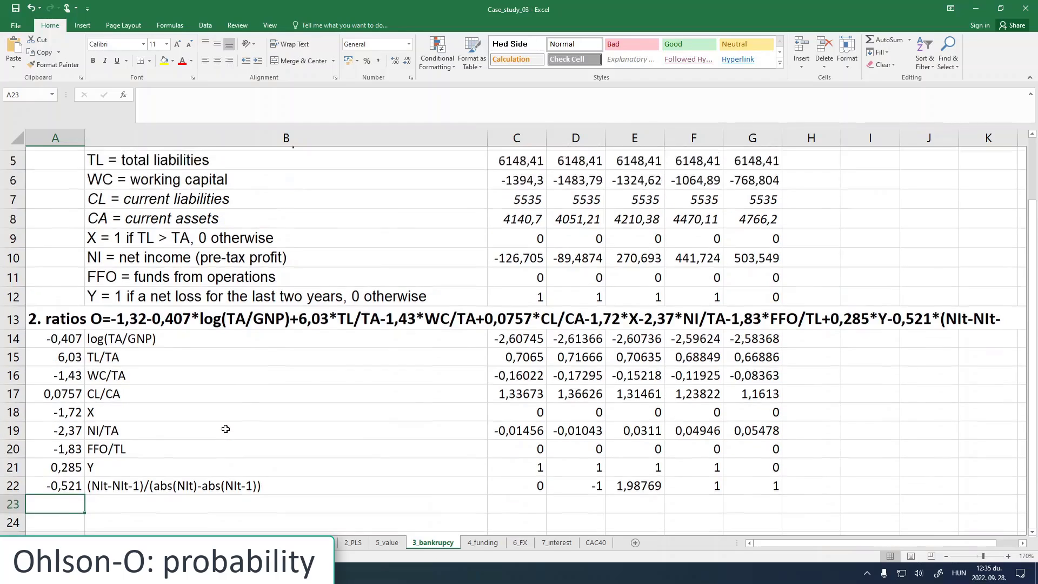
scroll(226, 429, "down", 2)
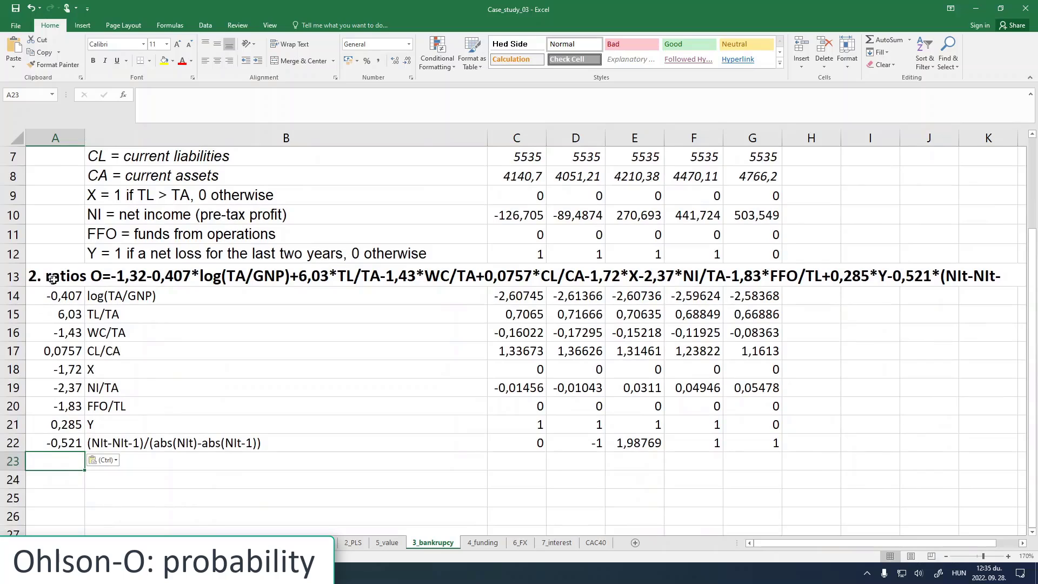
left_click(57, 274)
key("ctrl+c")
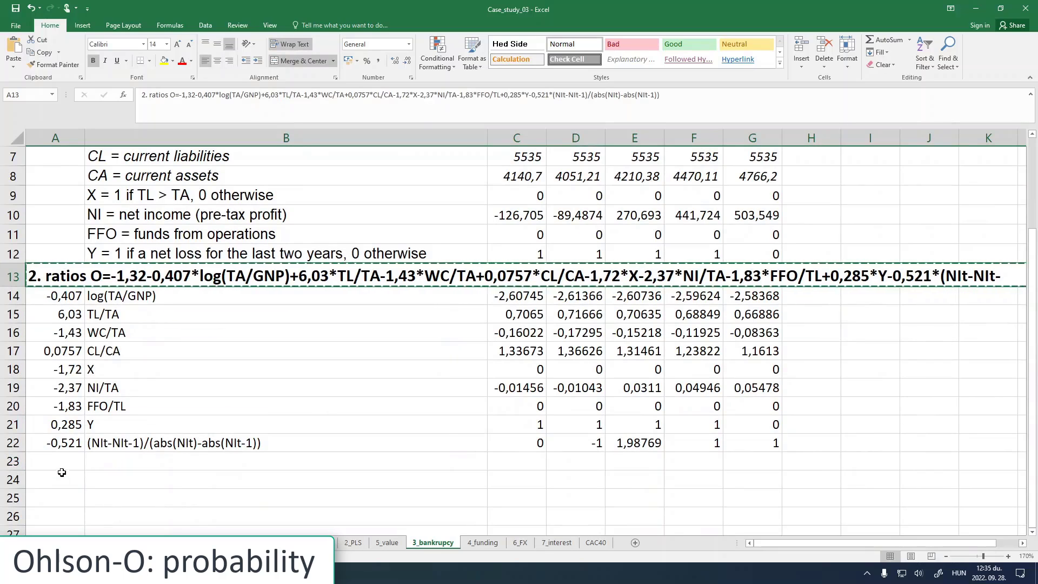
left_click(60, 462)
key("ctrl+v")
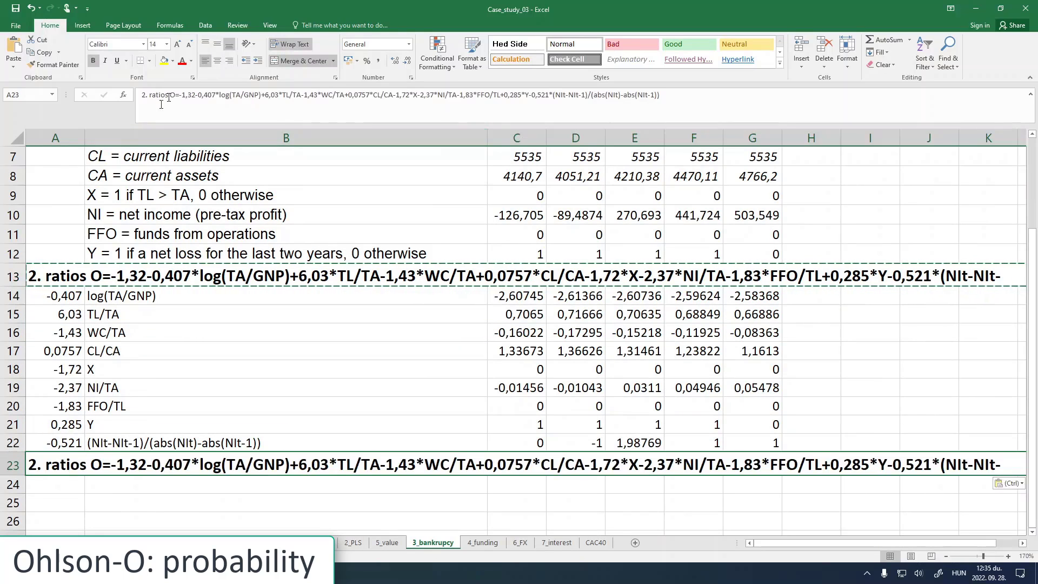
Step: Change the copied heading in A23 to "3. O-score"
left_click(147, 96)
key("BackSpace")
type("3")
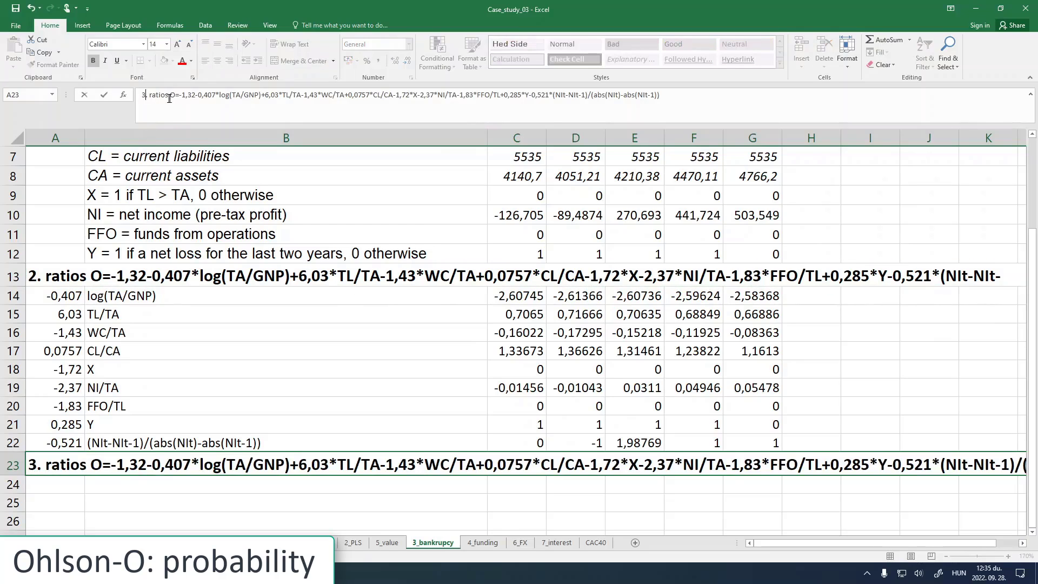
left_click_drag(151, 96, 719, 100)
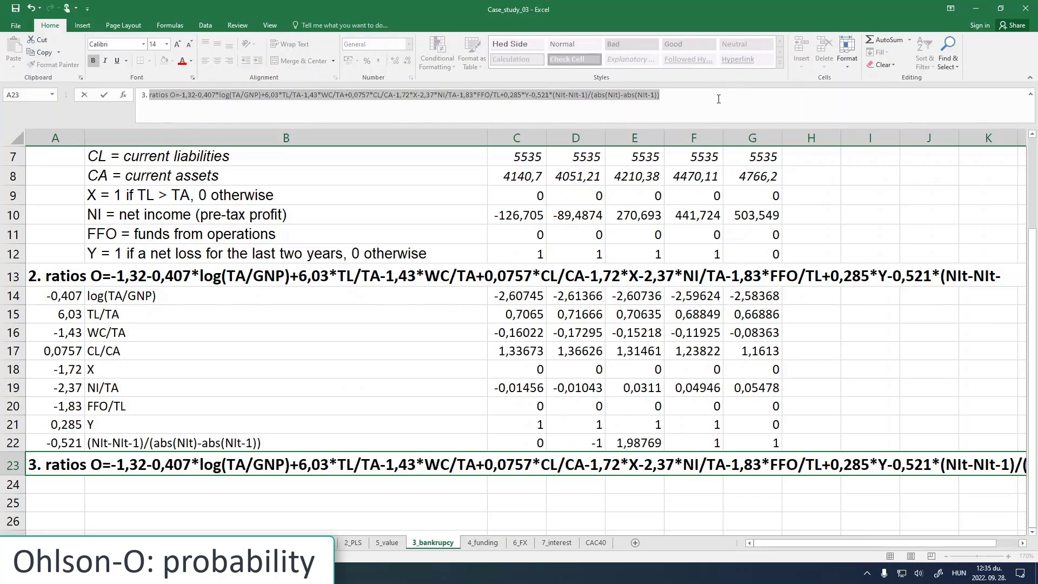
type("O")
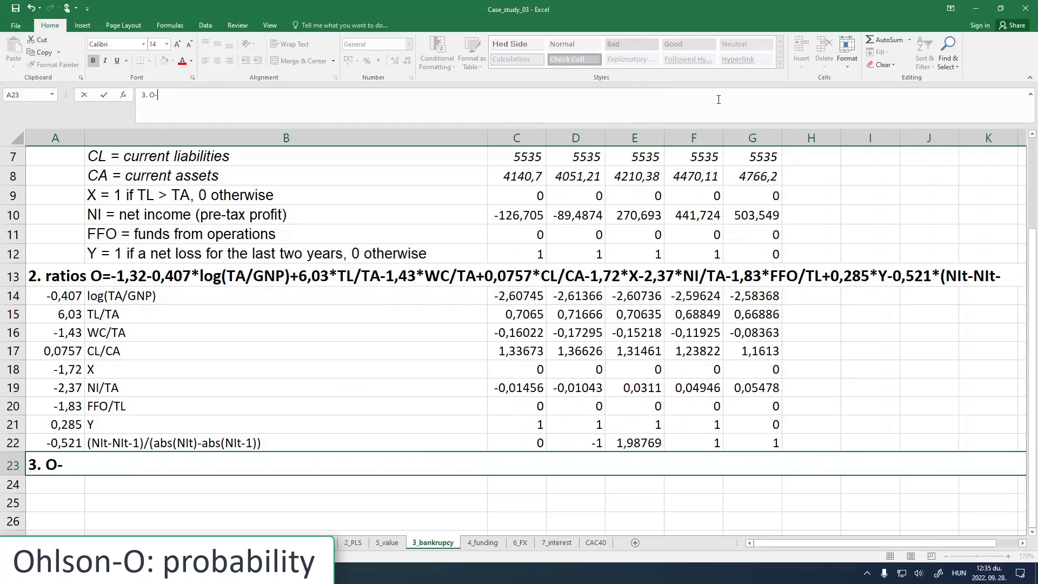
type("-score")
key("Return")
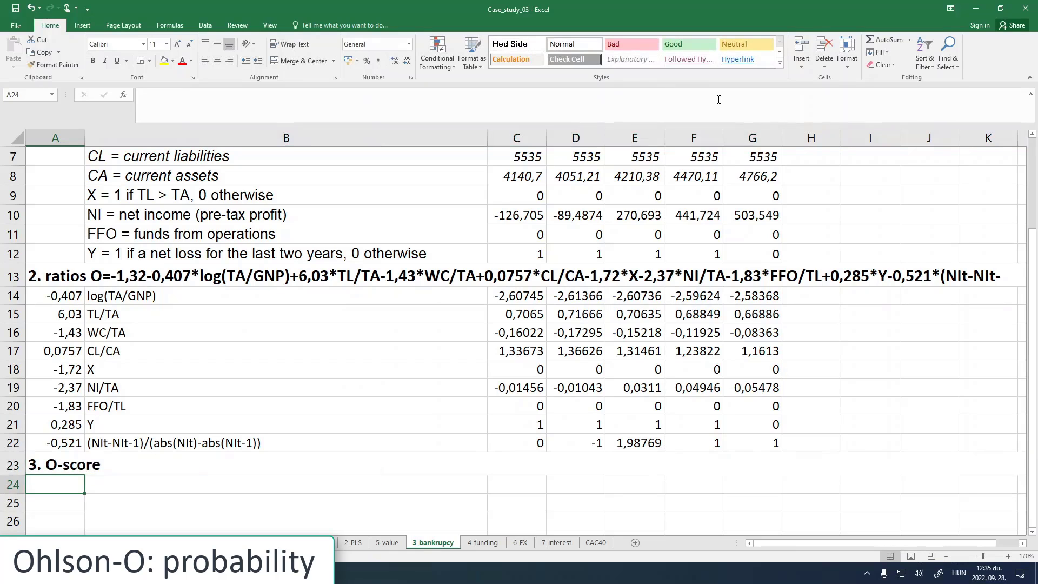
Step: Build a formula in C24 that multiplies the log(TA/GNP) coefficient by its first-year ratio, =A14*C14
left_click(521, 483)
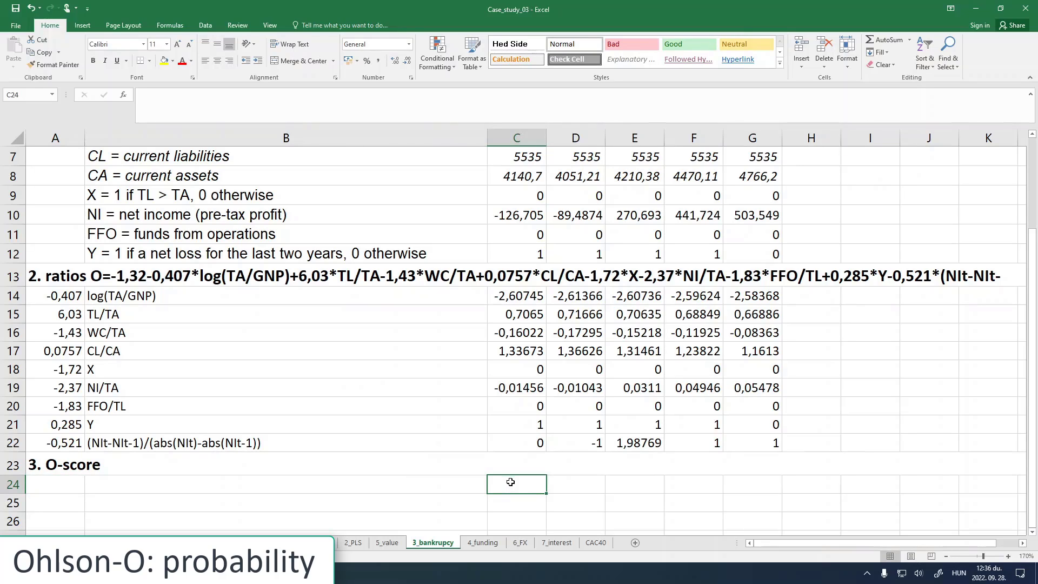
type("=")
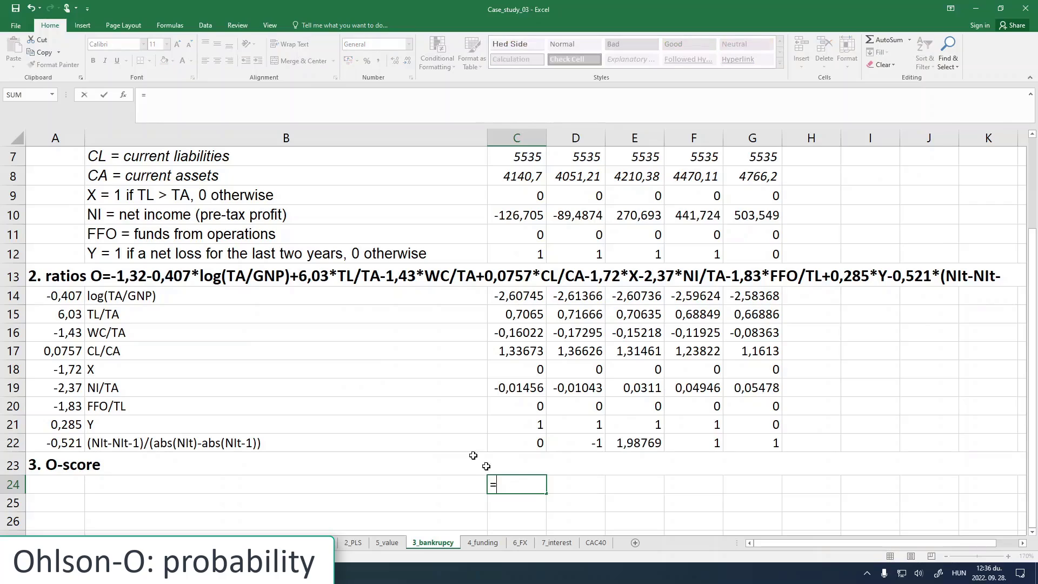
left_click(73, 296)
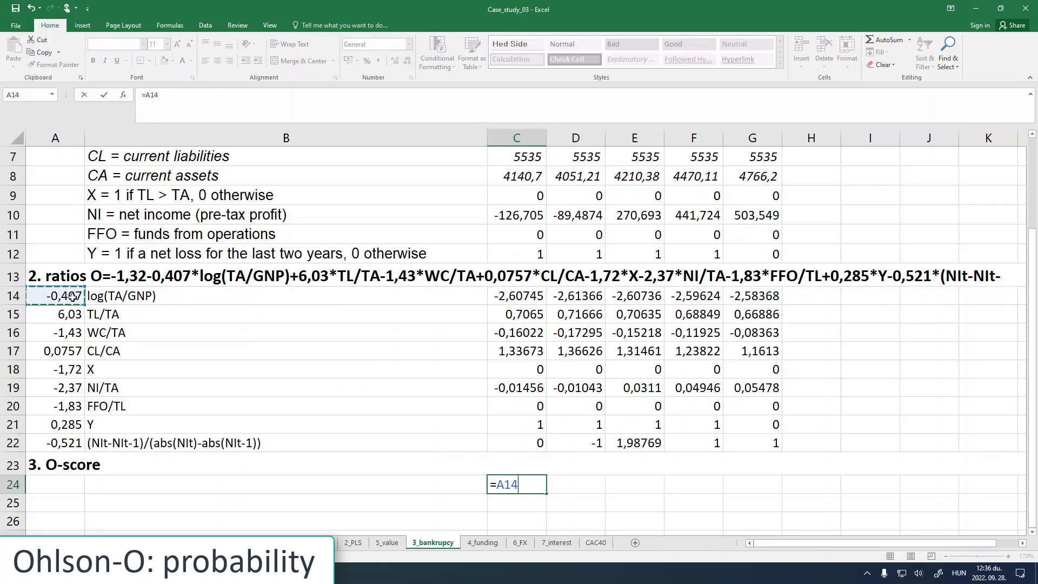
type("*")
left_click(522, 293)
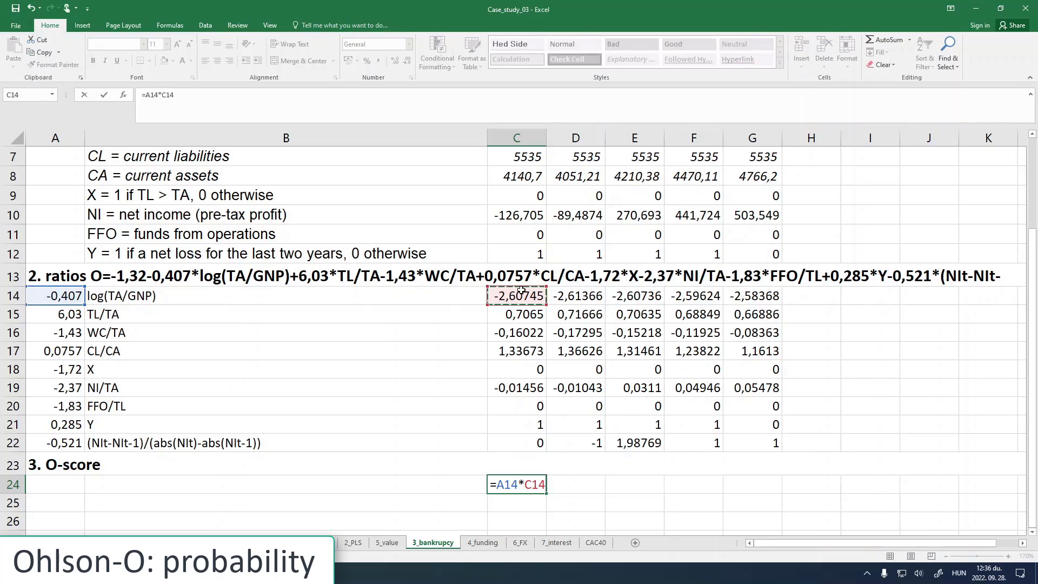
Step: Fix the column of the coefficient reference in C24 so the formula reads =$A14*C14, and accept it
left_click_drag(158, 95, 144, 94)
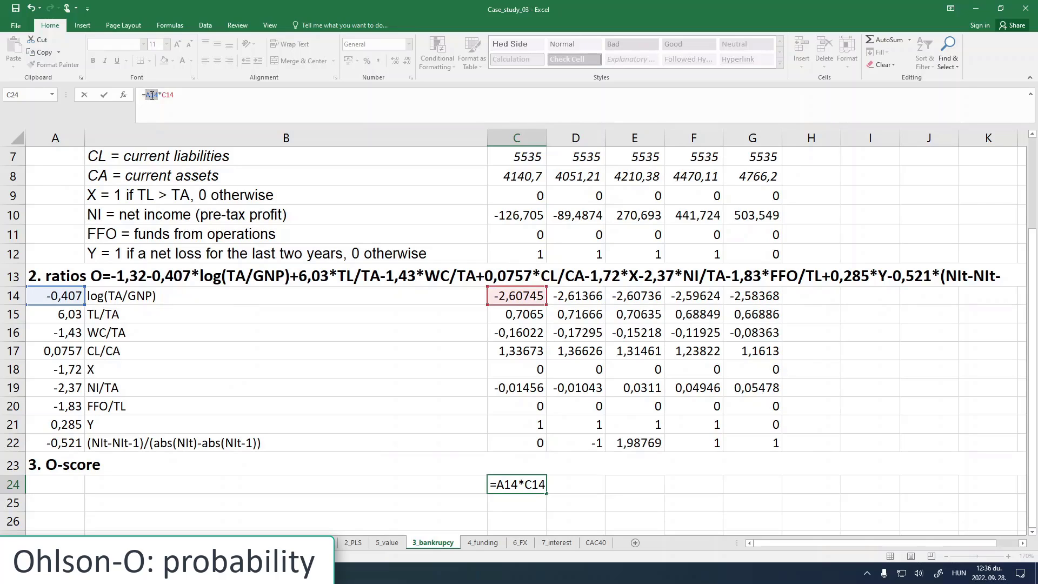
key("F4")
key("F4")
key("F4")
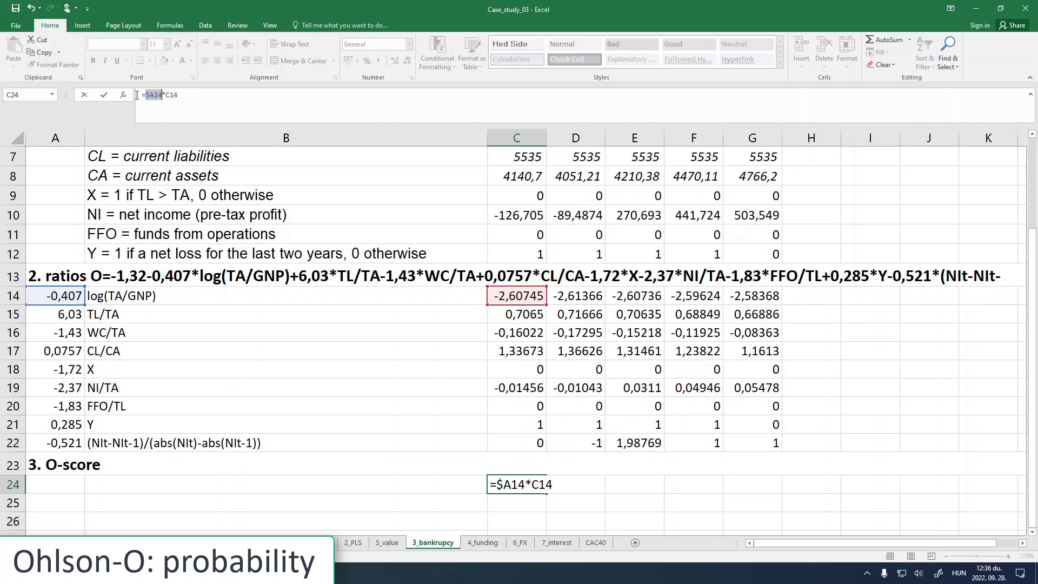
left_click(149, 95)
left_click(105, 96)
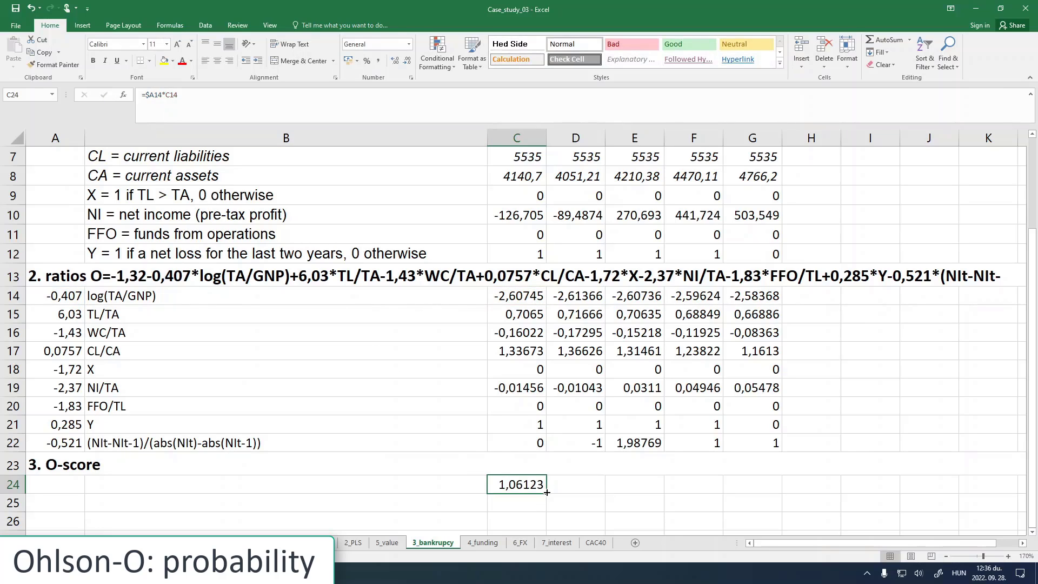
Step: Fill the C24 formula across to G24 and check the references in each year's cell
left_click_drag(546, 492, 779, 493)
left_click(763, 485)
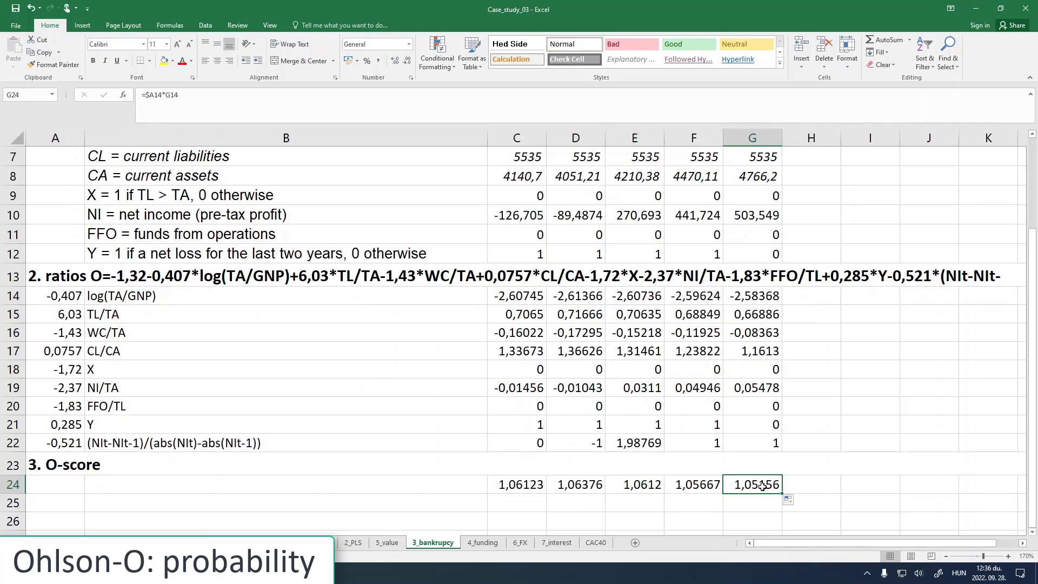
left_click(697, 485)
left_click(640, 485)
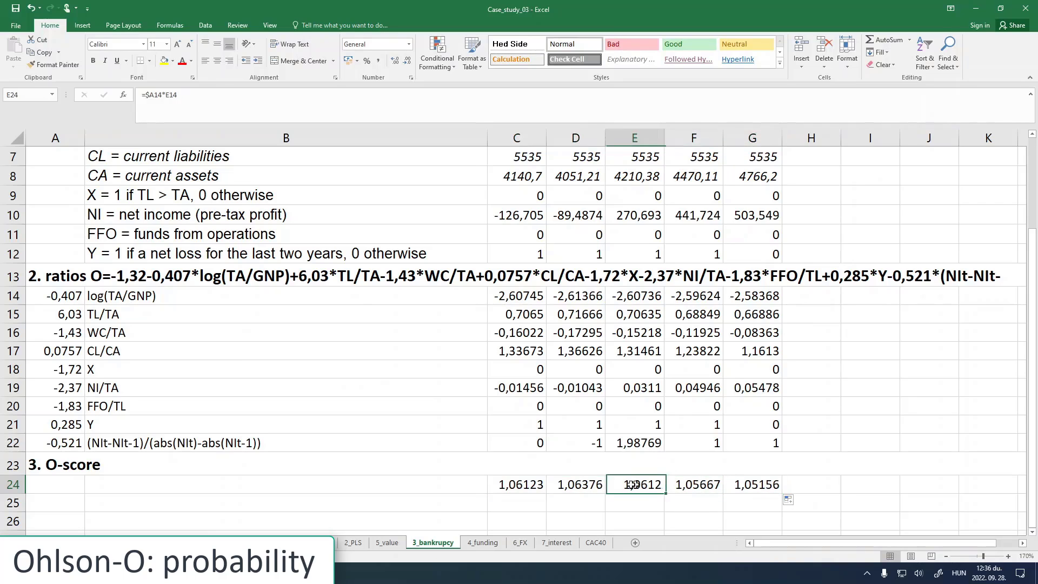
left_click(579, 485)
left_click(520, 487)
Step: Copy the ratio labels in B14:B22 to the O-score section starting at B24
scroll(521, 487, "down", 4)
scroll(521, 483, "up", 3)
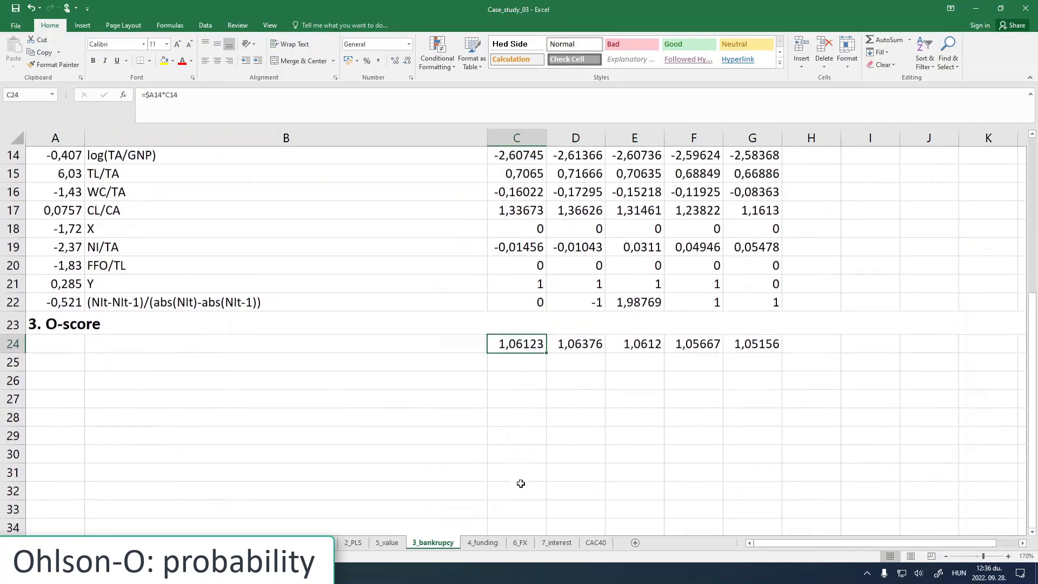
left_click_drag(135, 236, 146, 378)
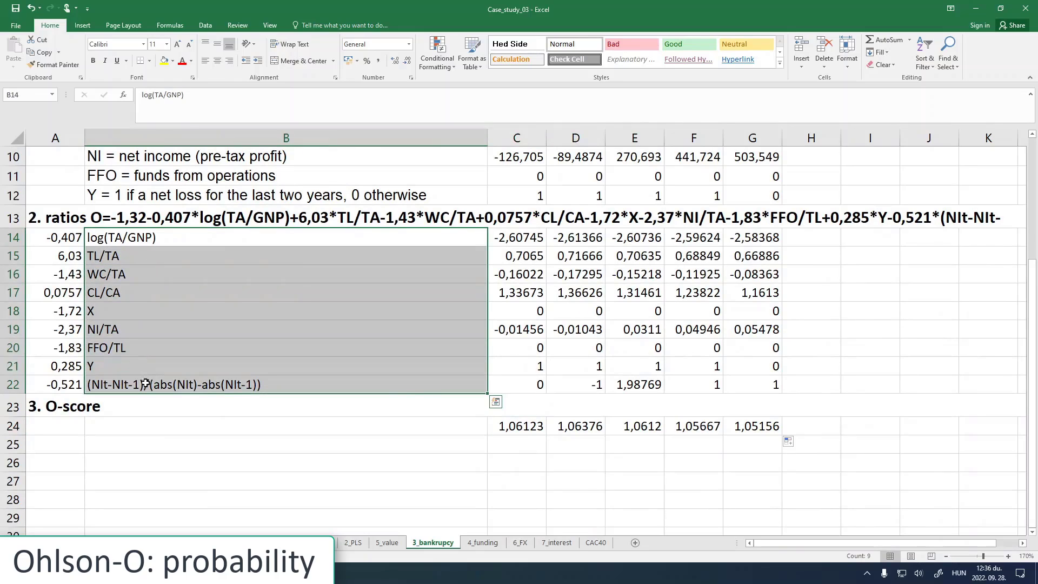
key("ctrl+c")
left_click(198, 433)
key("ctrl+v")
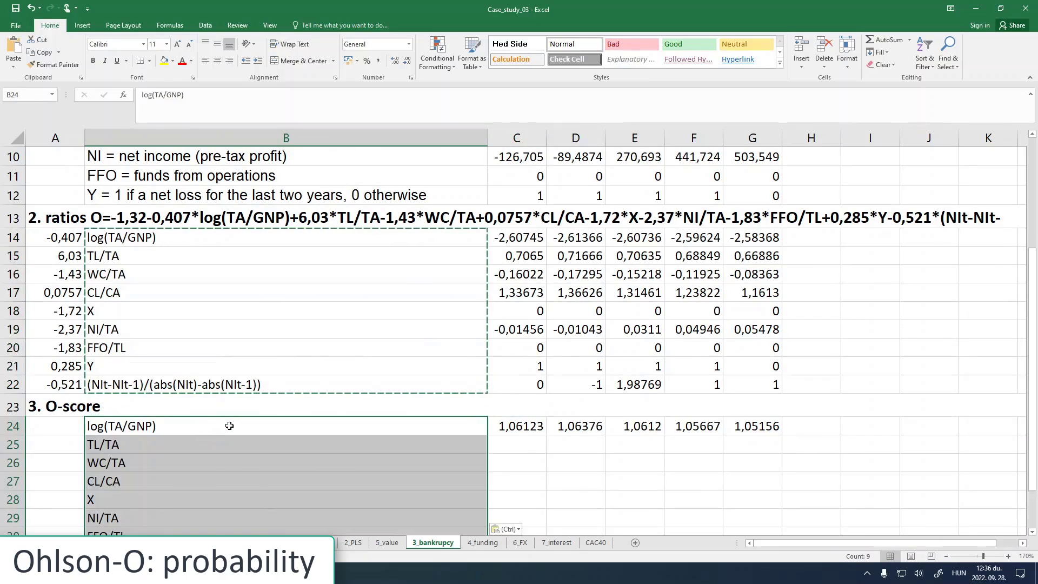
Step: Fill the formula in C24 down to C32 for all the remaining ratios
scroll(233, 427, "down", 2)
left_click(529, 305)
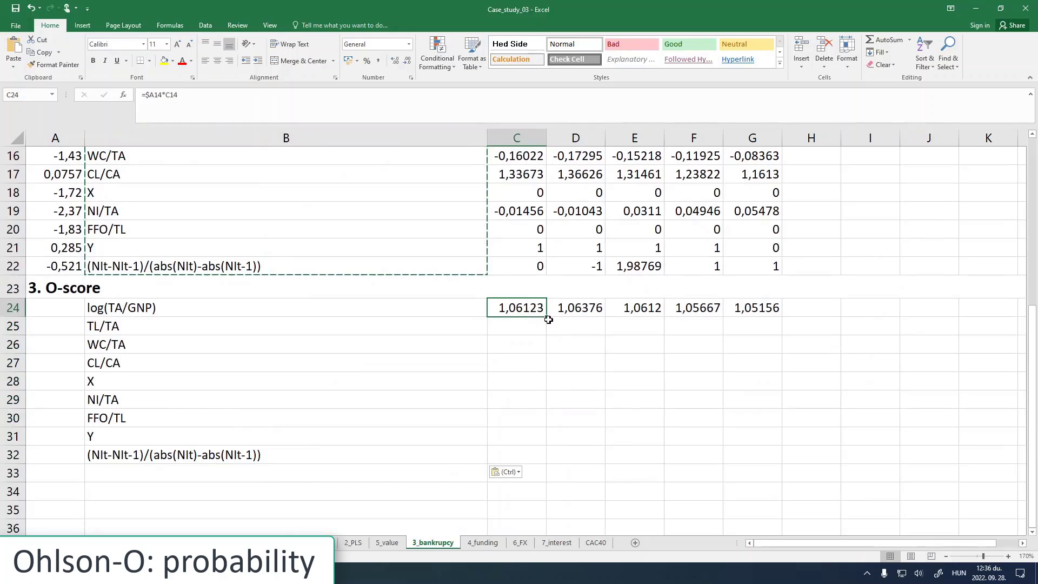
left_click_drag(538, 375, 538, 457)
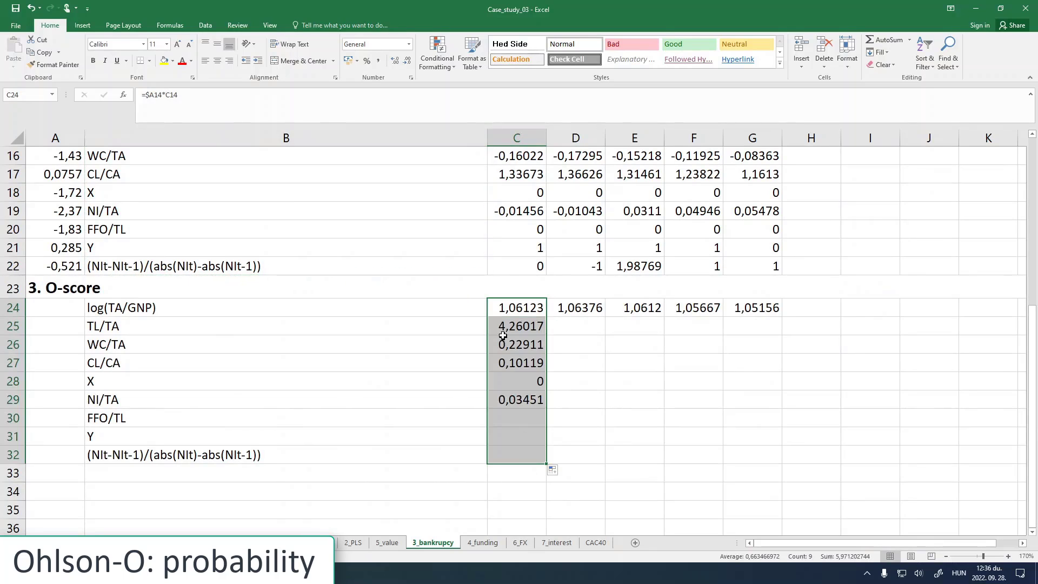
Step: Check which coefficient and ratio cells the TL/TA formula in C25 refers to, without changing it
left_click(508, 326)
key("F2")
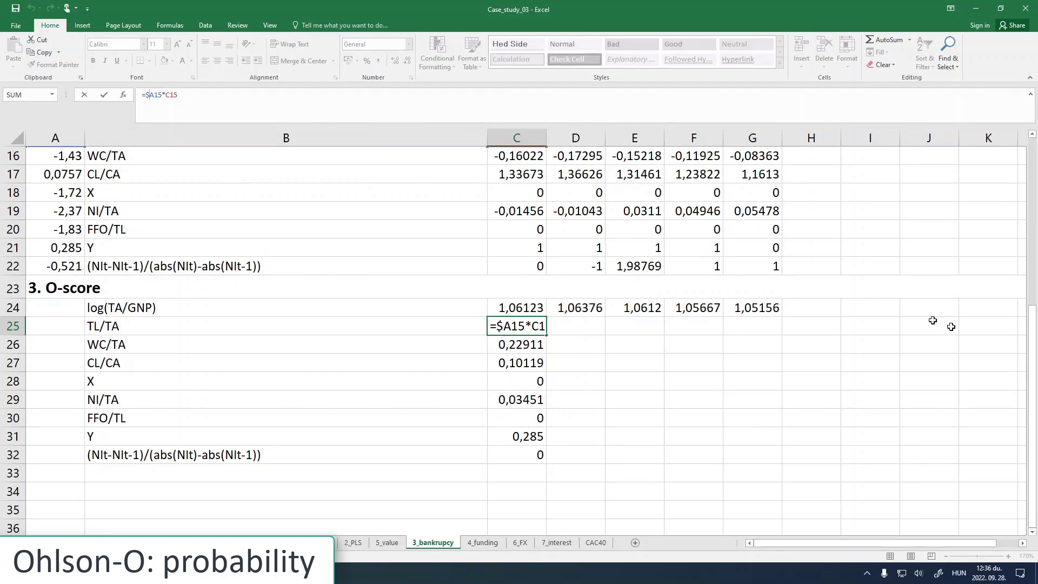
left_click_drag(1033, 369, 1036, 315)
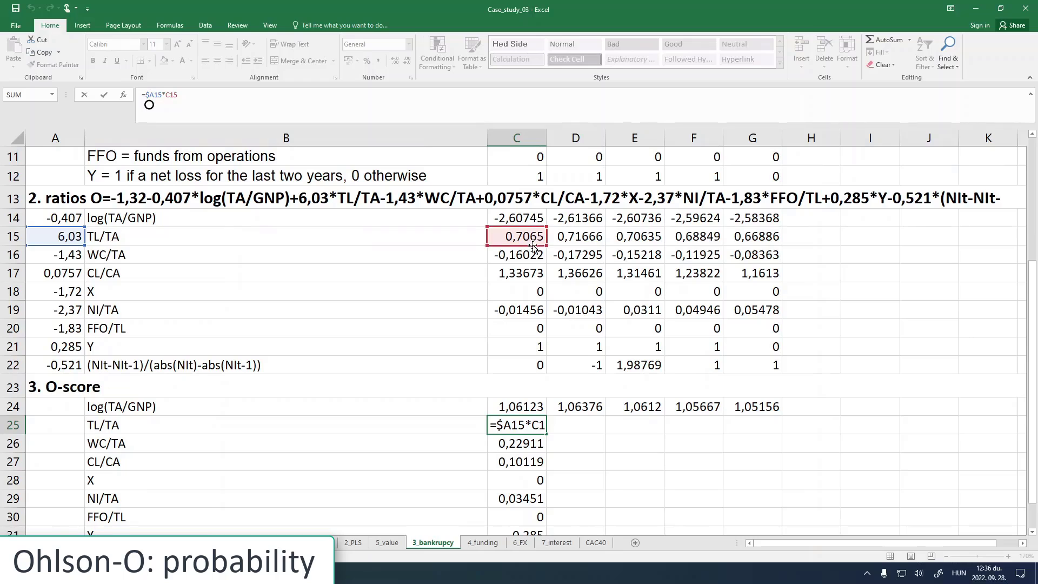
left_click(104, 95)
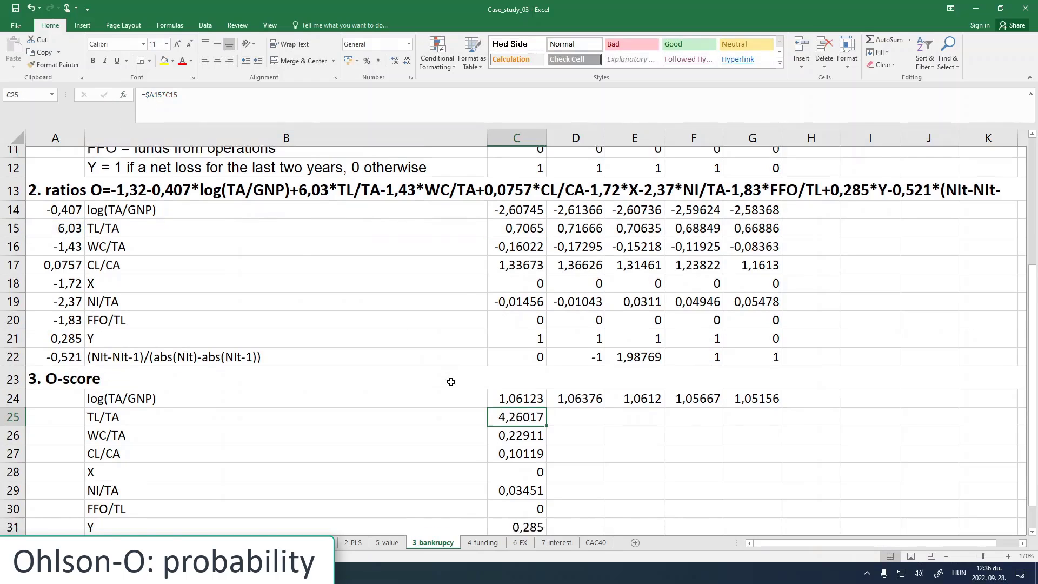
Step: Fill the TL/TA formula in C25 across C25:G32 and label cell B33 "O-score"
scroll(568, 366, "down", 1)
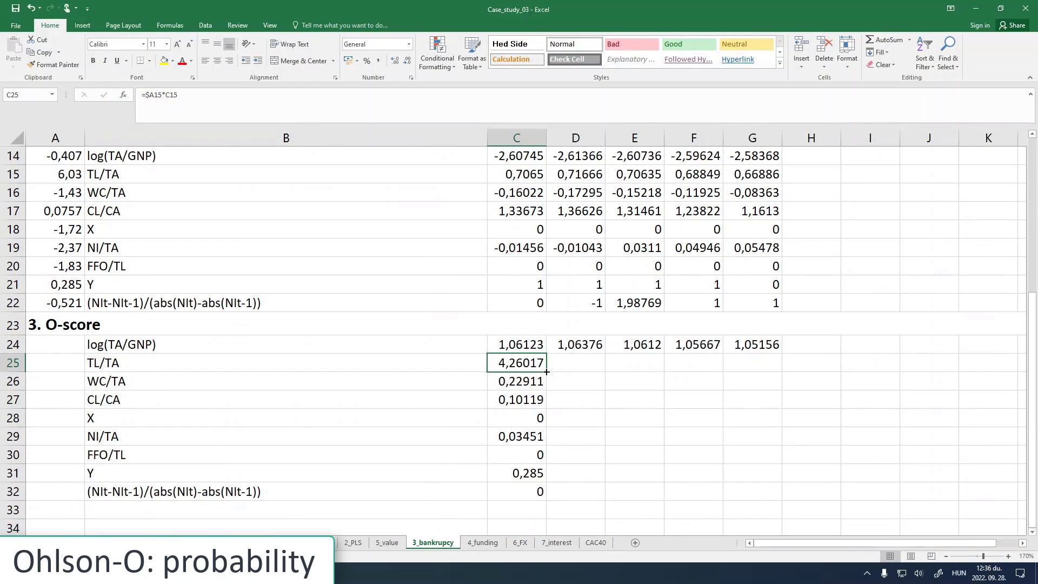
left_click_drag(546, 372, 782, 498)
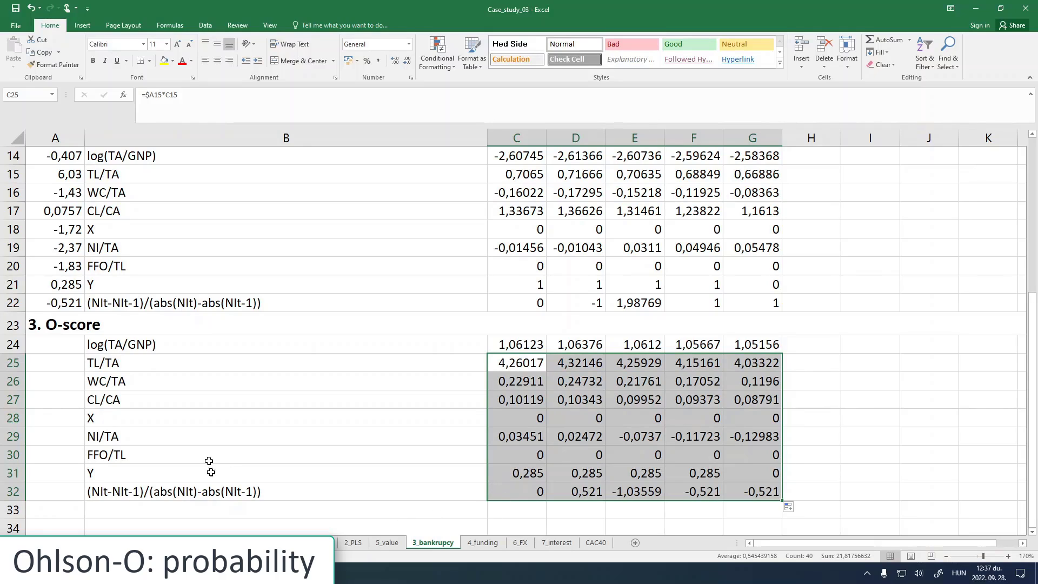
left_click(132, 511)
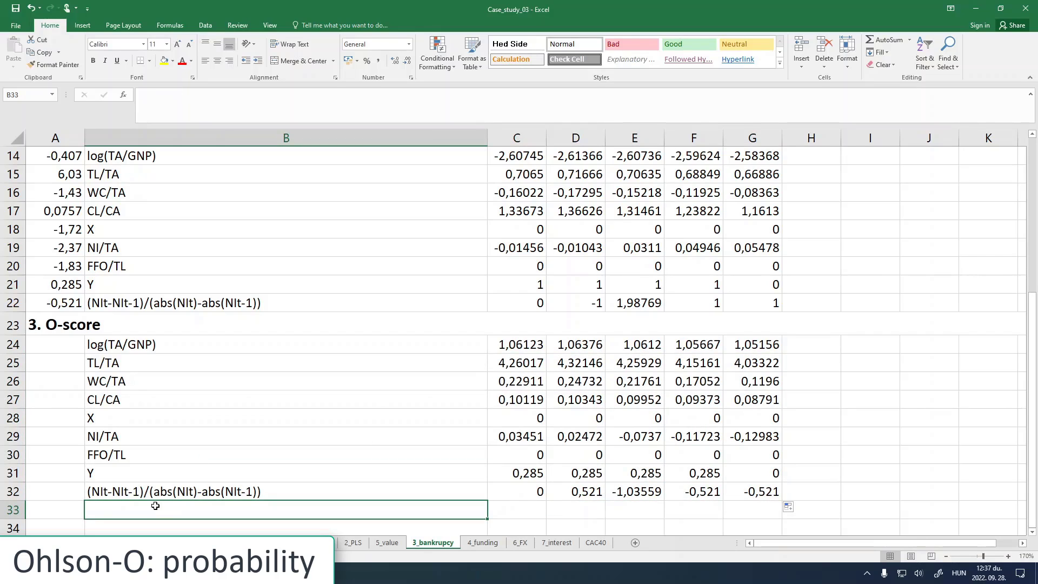
type("O-score")
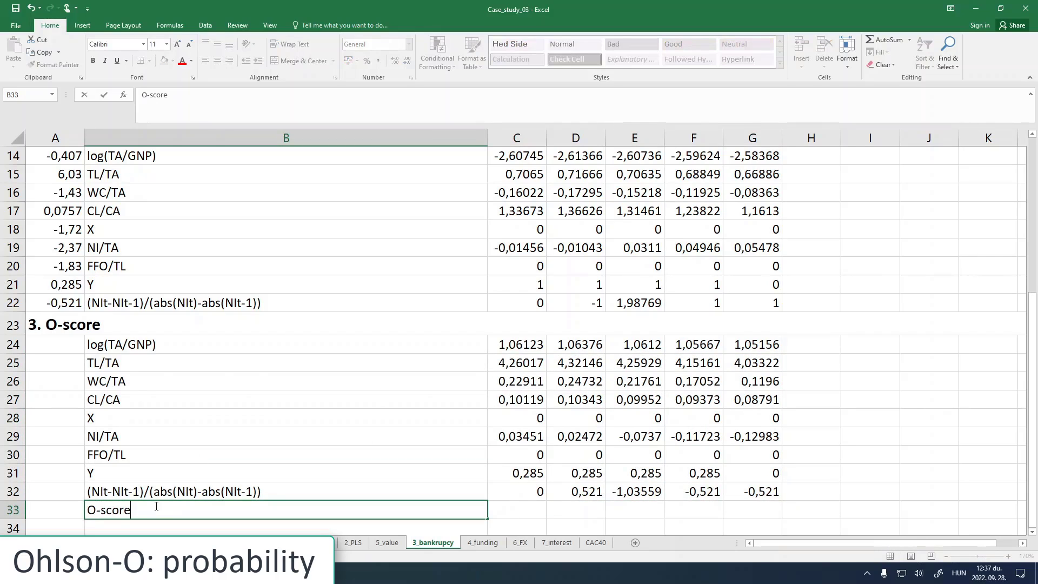
key("Tab")
type("=")
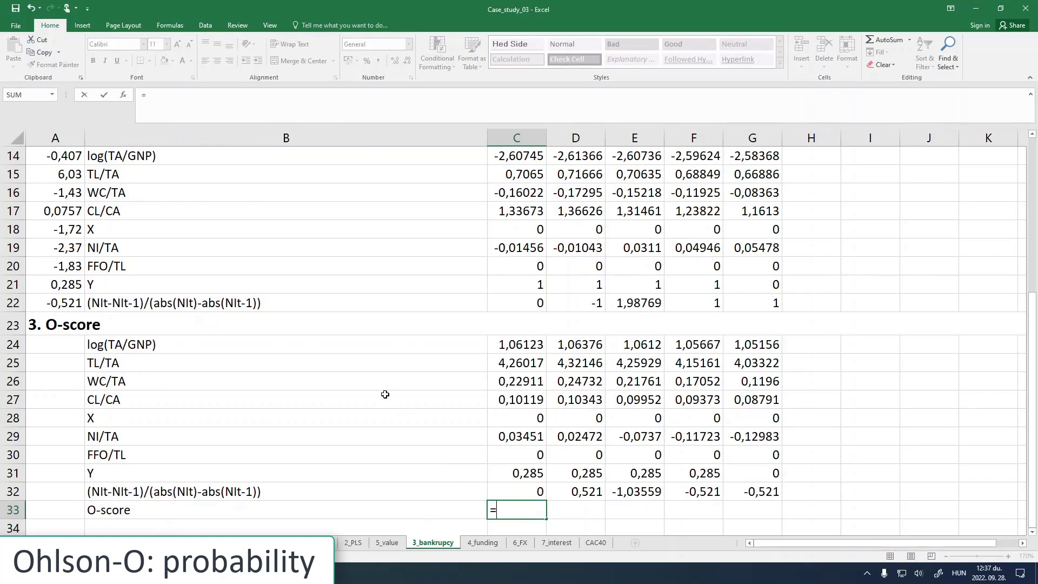
scroll(385, 394, "up", 3)
left_click(51, 314)
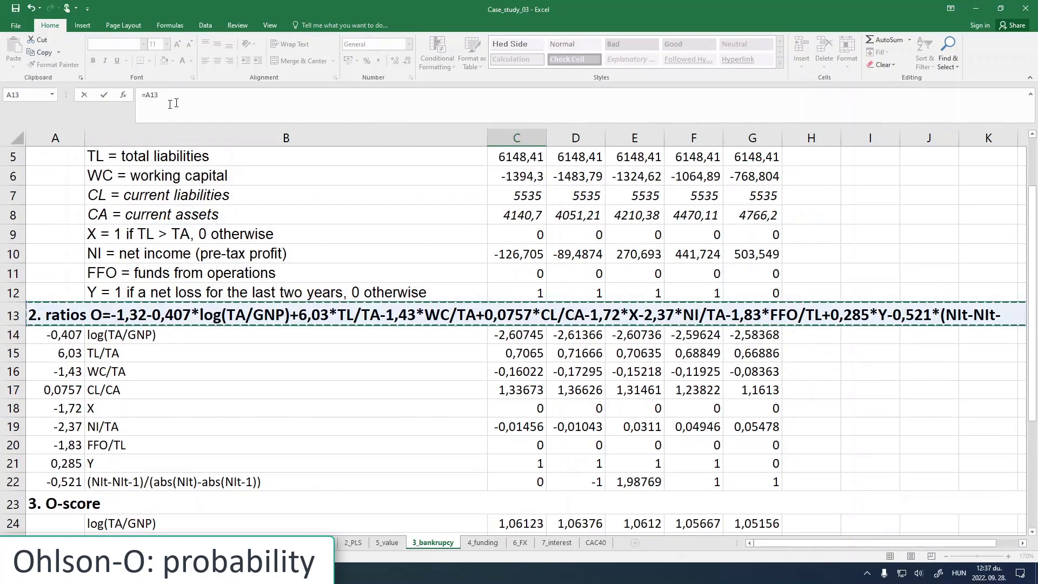
key("Escape")
Step: Copy the constant -1,32 from the ratio formula in the section 2 heading in A13
scroll(106, 215, "up", 3)
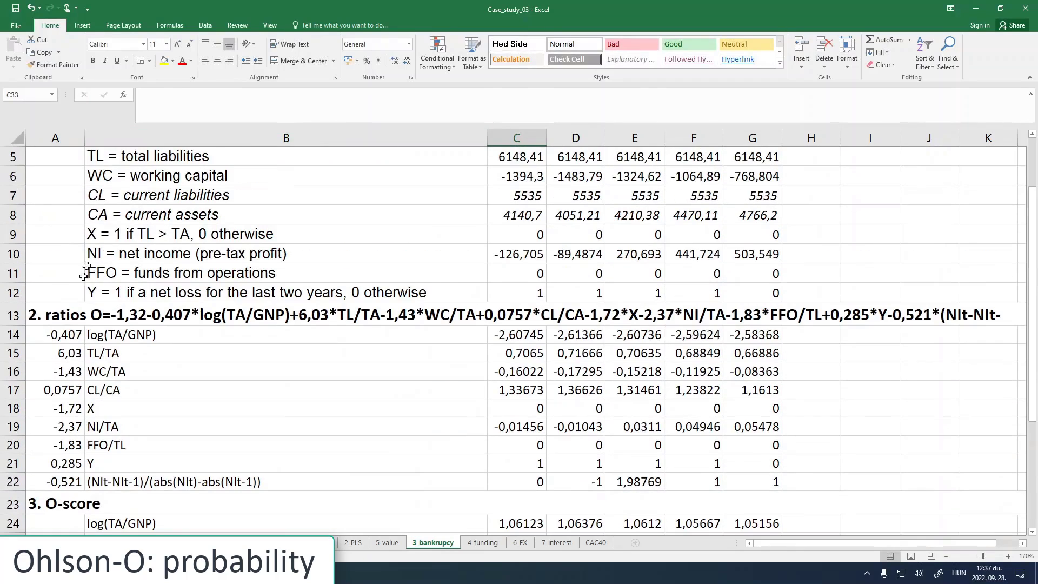
left_click(70, 318)
left_click_drag(180, 95, 196, 95)
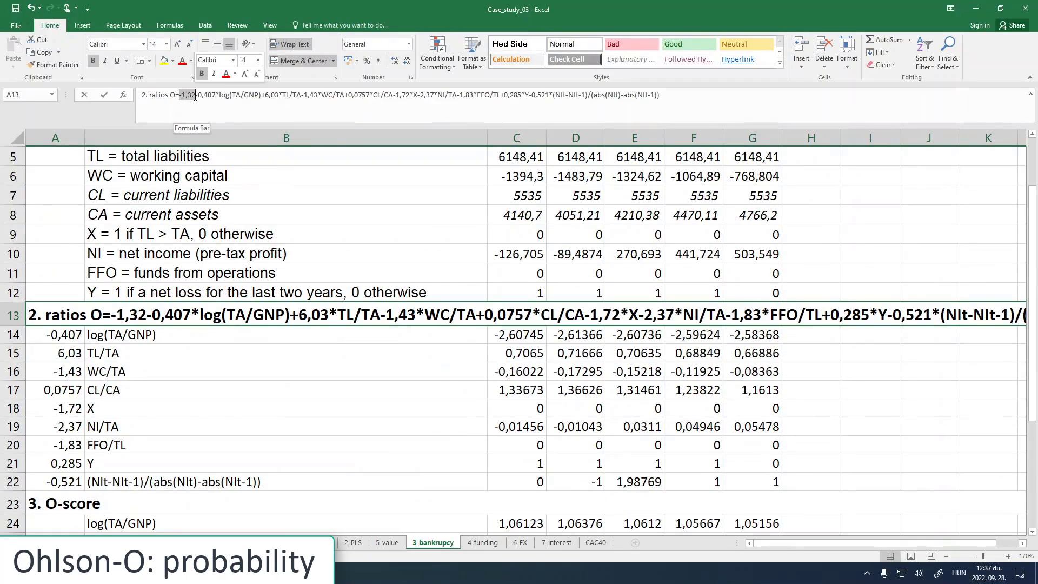
left_click(394, 443)
scroll(408, 454, "down", 5)
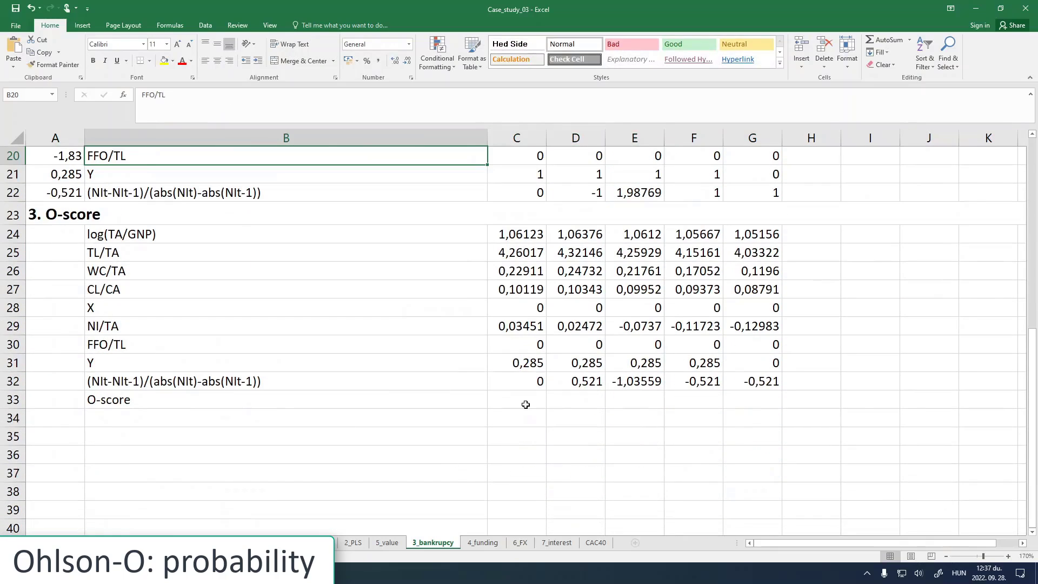
Step: Enter the O-score formula =-1,32+SUM(C24:C32) in cell C33
left_click(518, 403)
left_click(175, 102)
type("=")
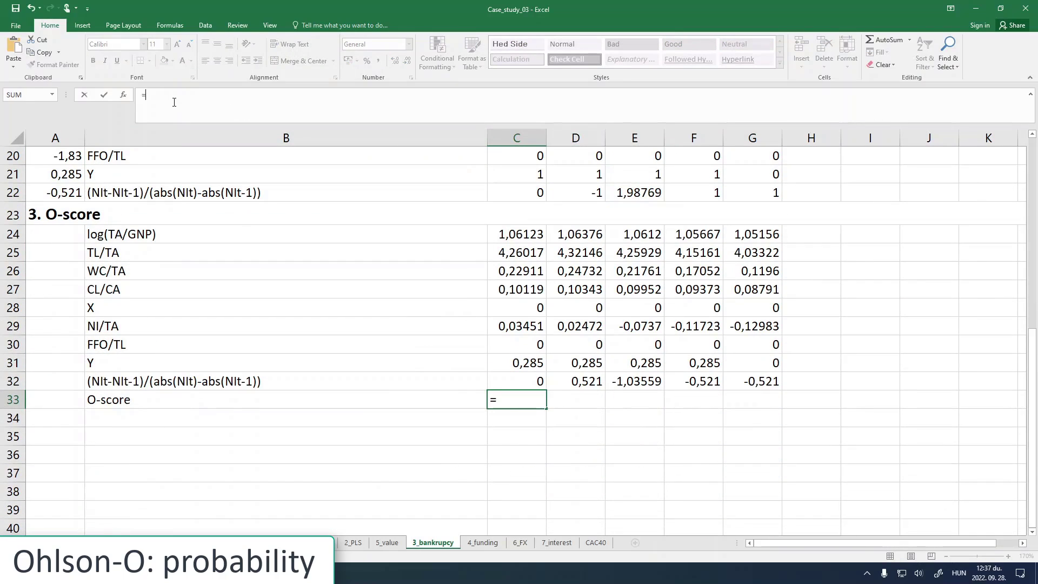
type("-1,32+sum(")
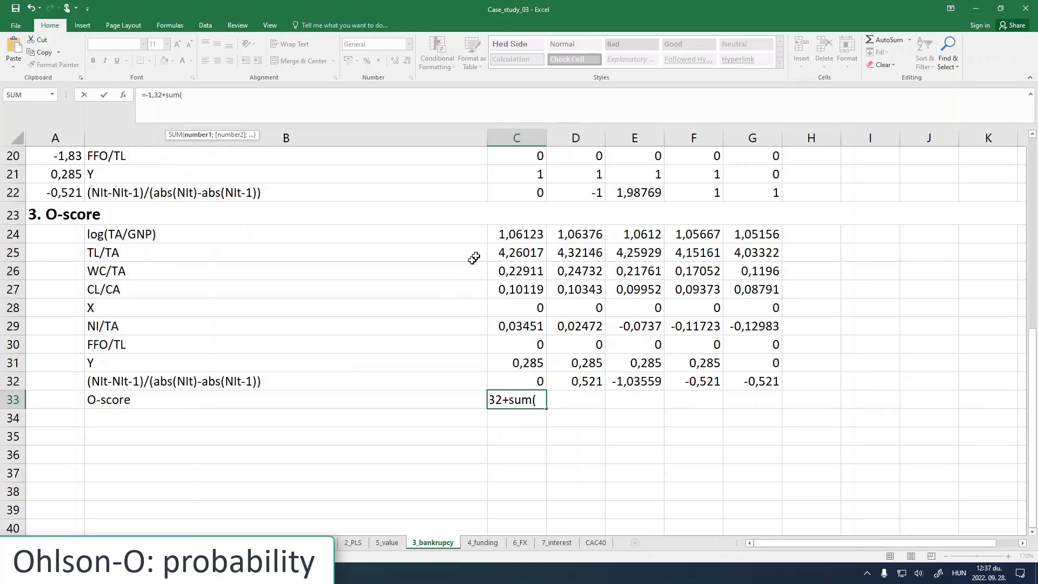
left_click_drag(514, 234, 518, 380)
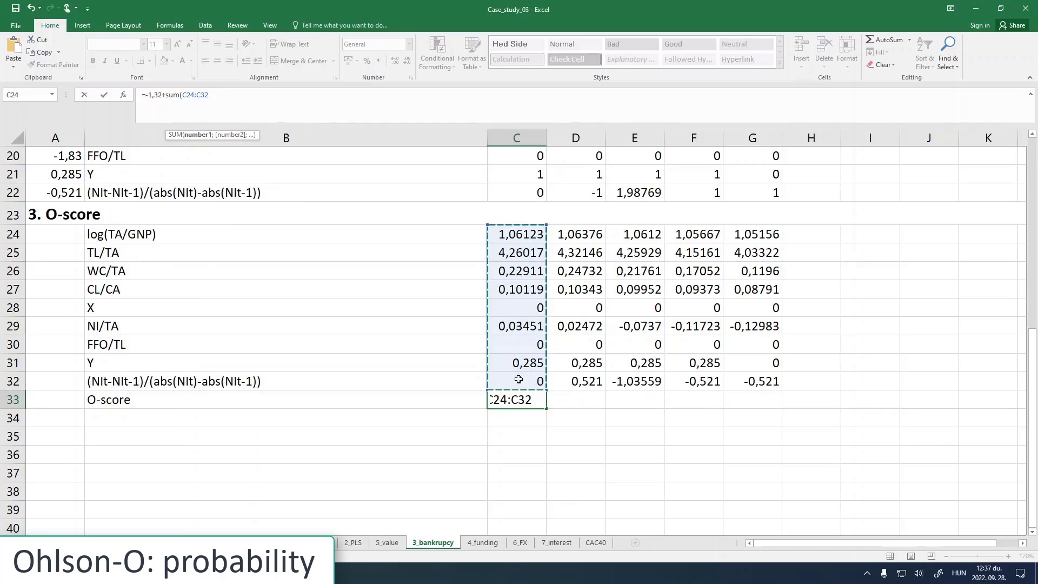
type(")")
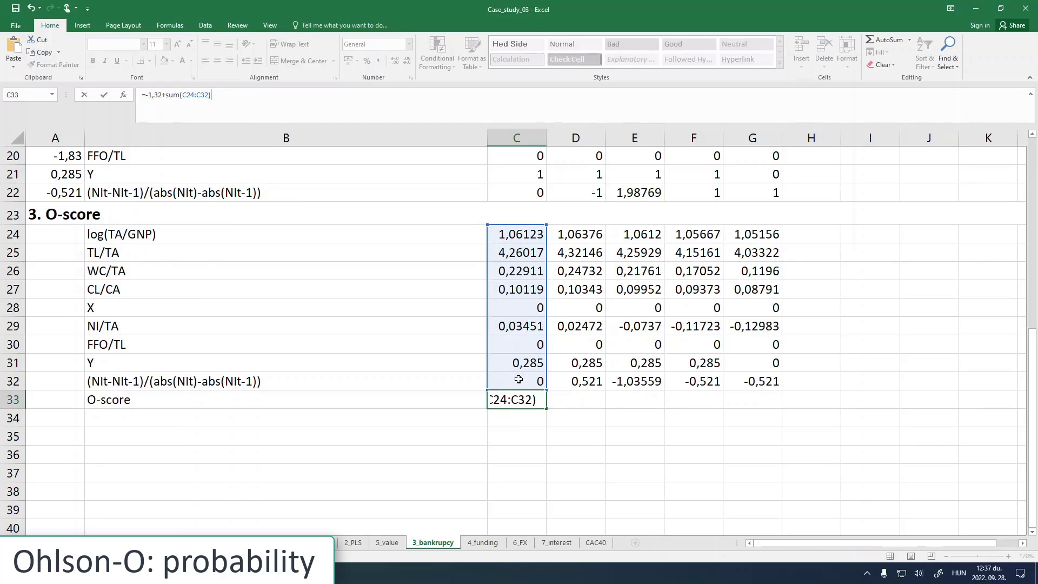
key("Return")
Step: Fill the O-score formula from C33 across to G33 and make B33:G33 bold
left_click(541, 402)
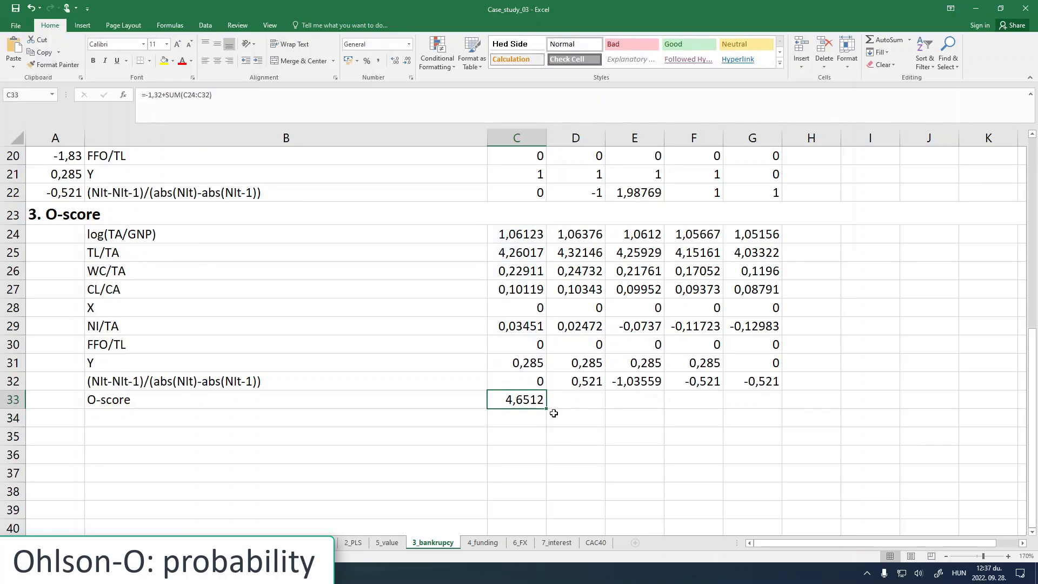
left_click_drag(546, 408, 780, 409)
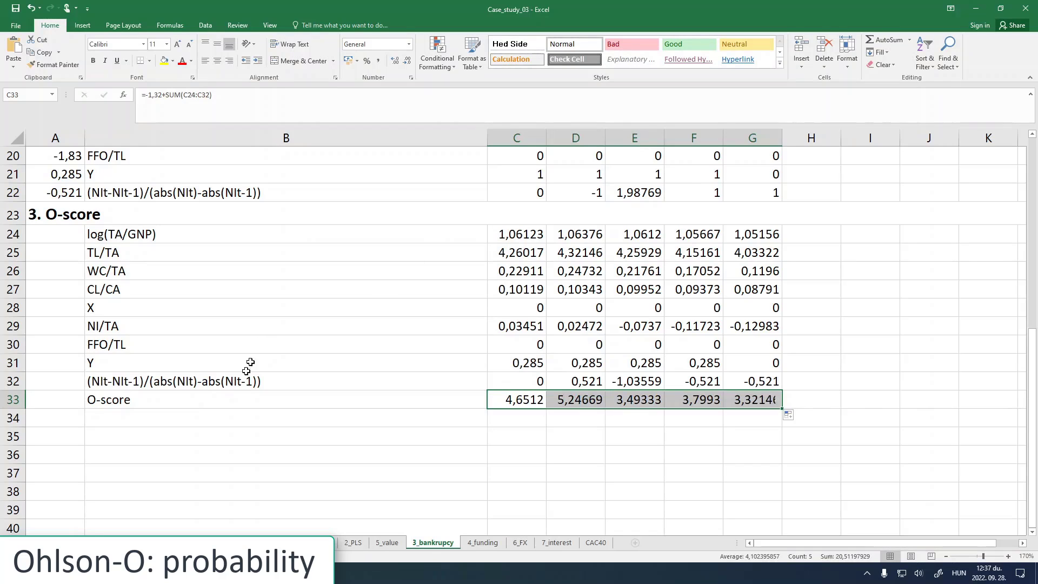
left_click_drag(238, 401, 748, 405)
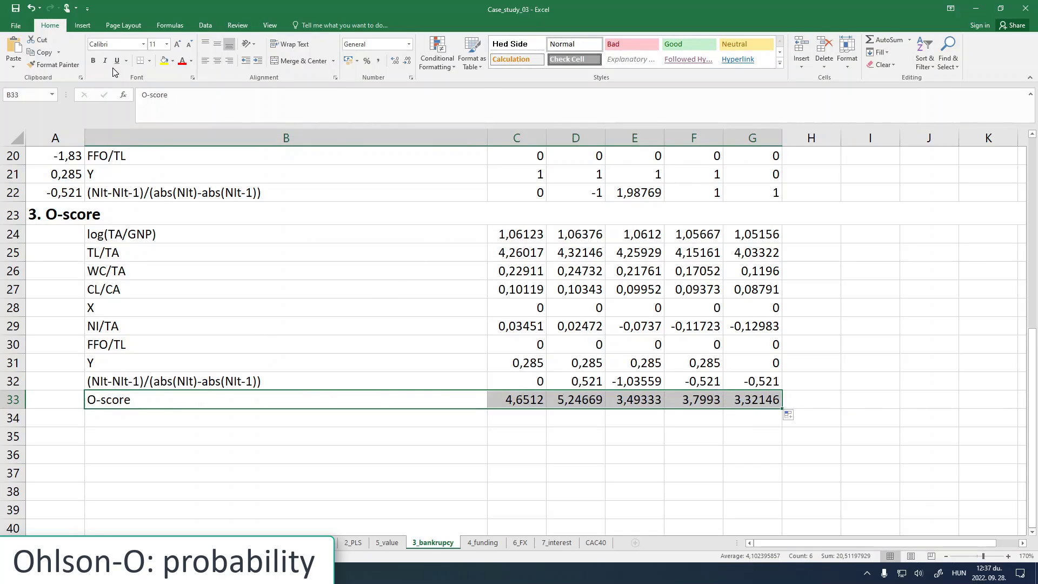
left_click(93, 60)
Step: Examine the weighted log(TA/GNP) formula in C24, including its fixed column reference, and the O-score formula in C33
left_click_drag(145, 234, 767, 382)
left_click(519, 238)
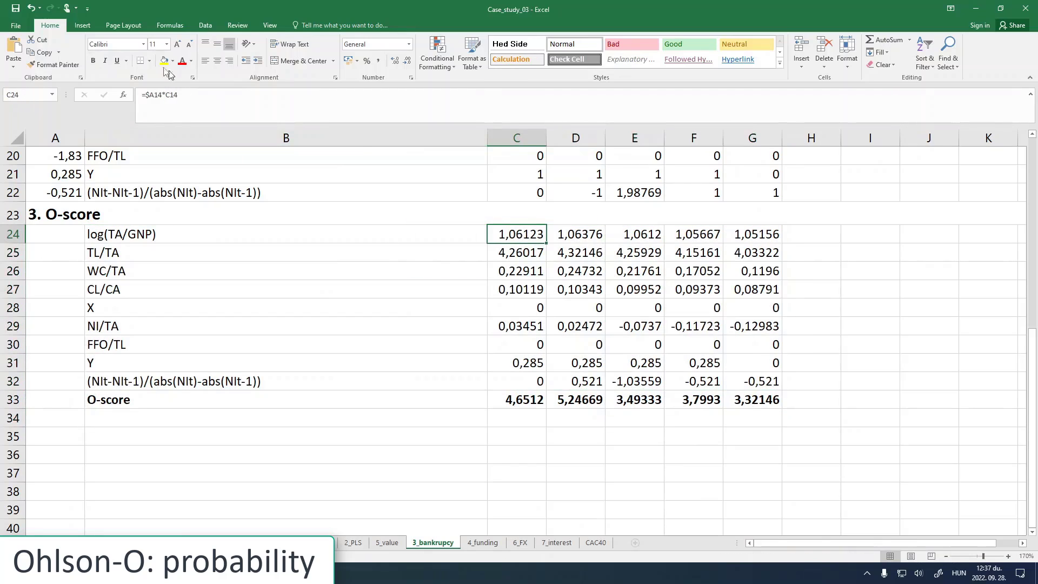
scroll(236, 258, "up", 2)
scroll(236, 259, "up", 2)
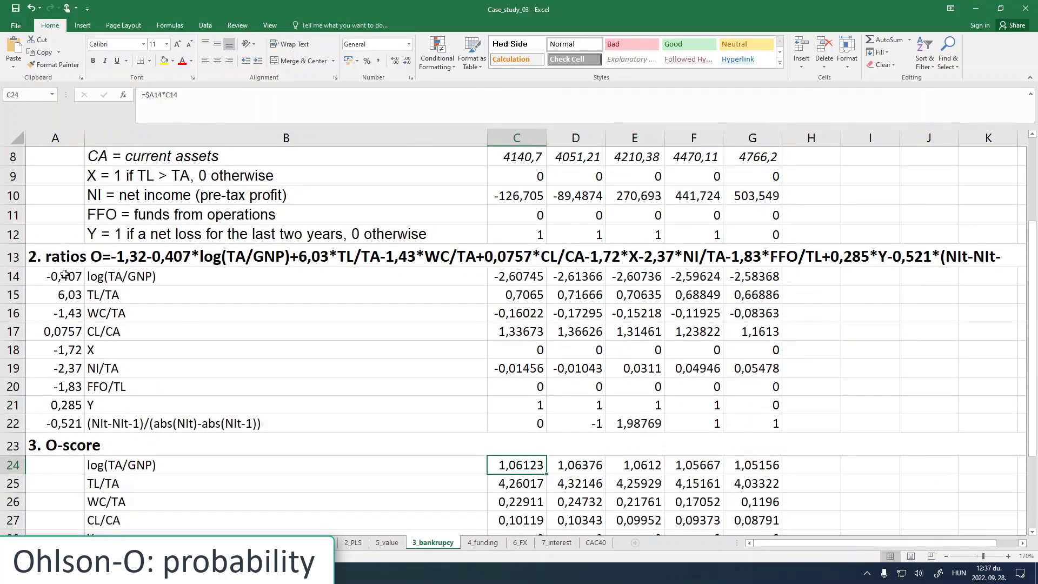
scroll(100, 405, "down", 2)
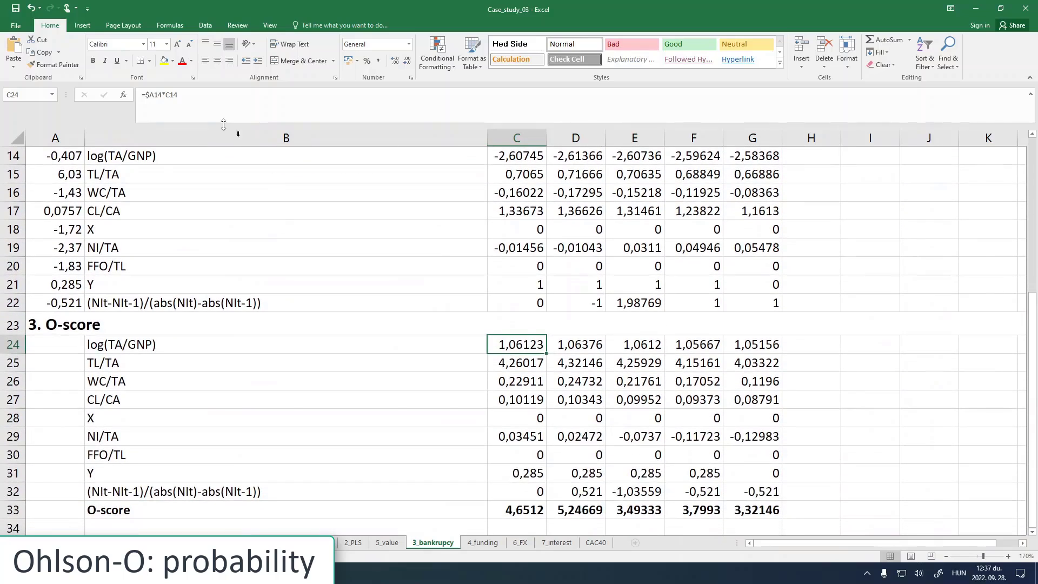
left_click(153, 95)
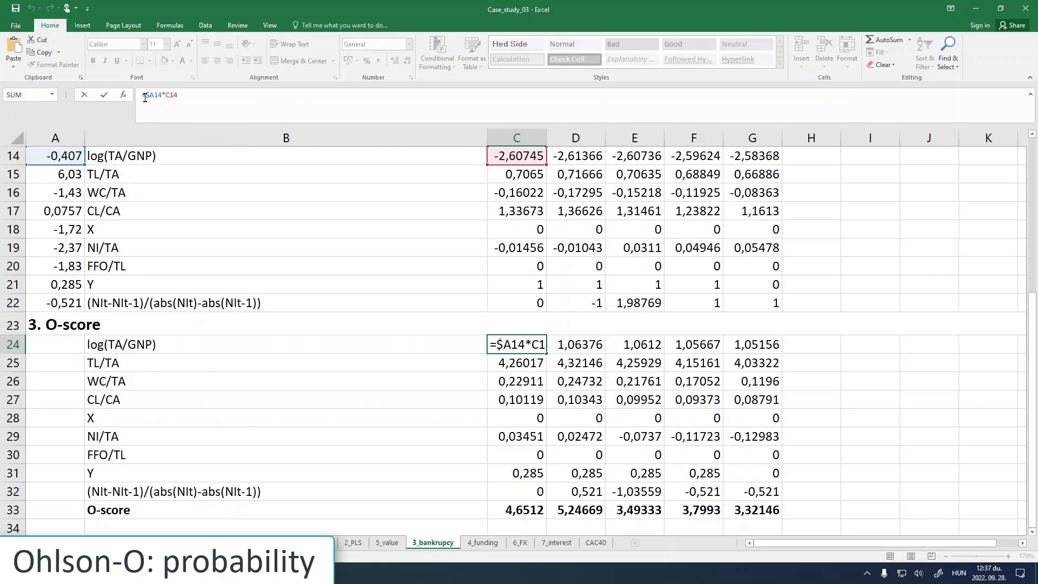
left_click_drag(146, 96, 150, 97)
left_click_drag(498, 344, 502, 344)
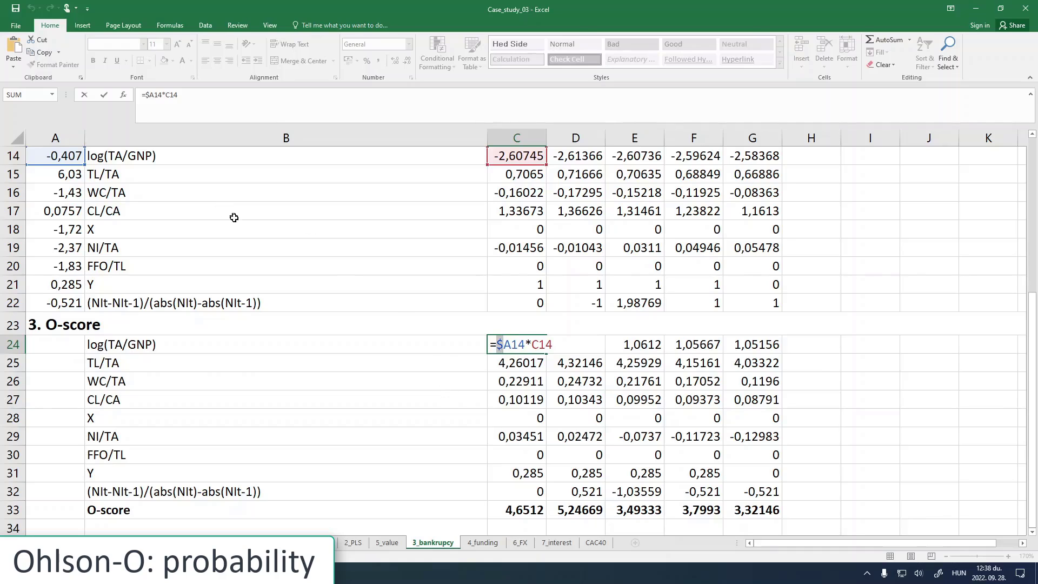
left_click(104, 95)
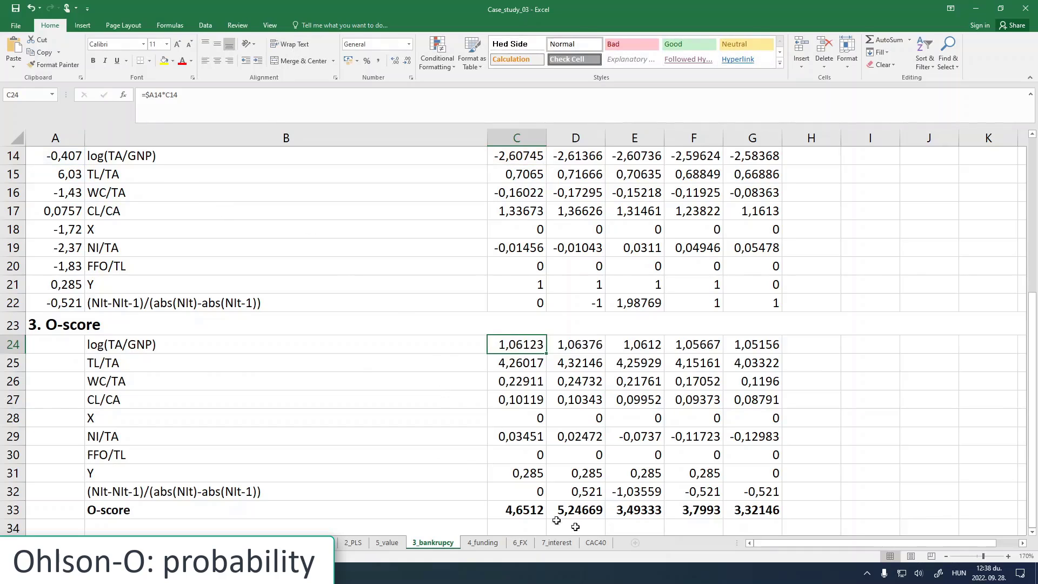
left_click(519, 508)
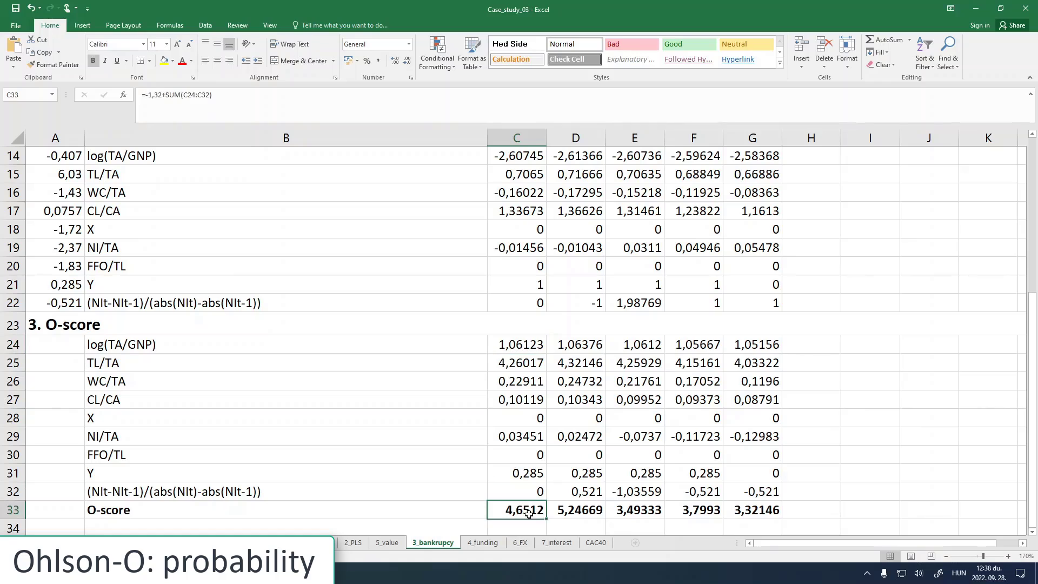
left_click(171, 96)
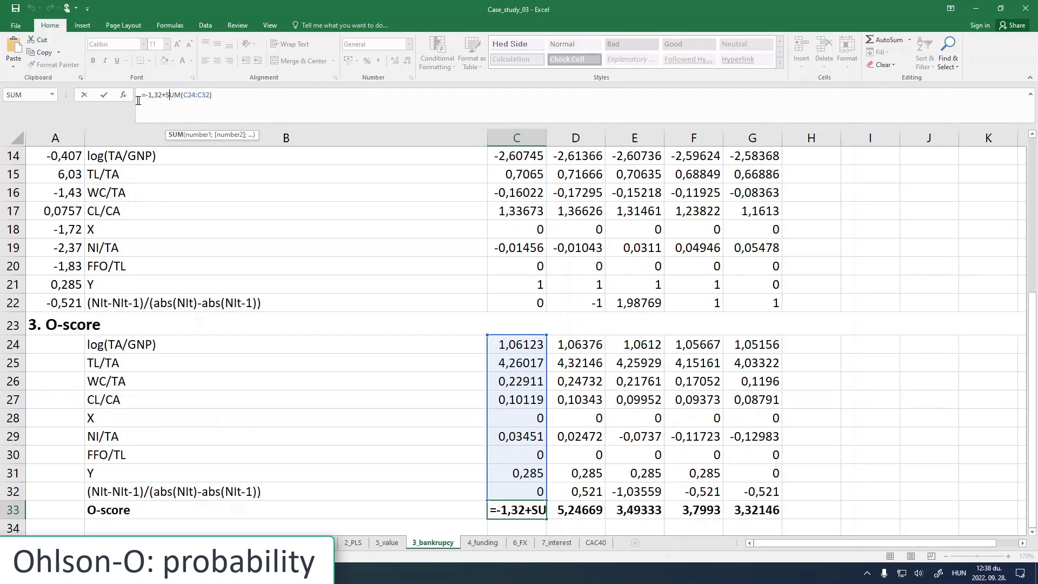
left_click(103, 95)
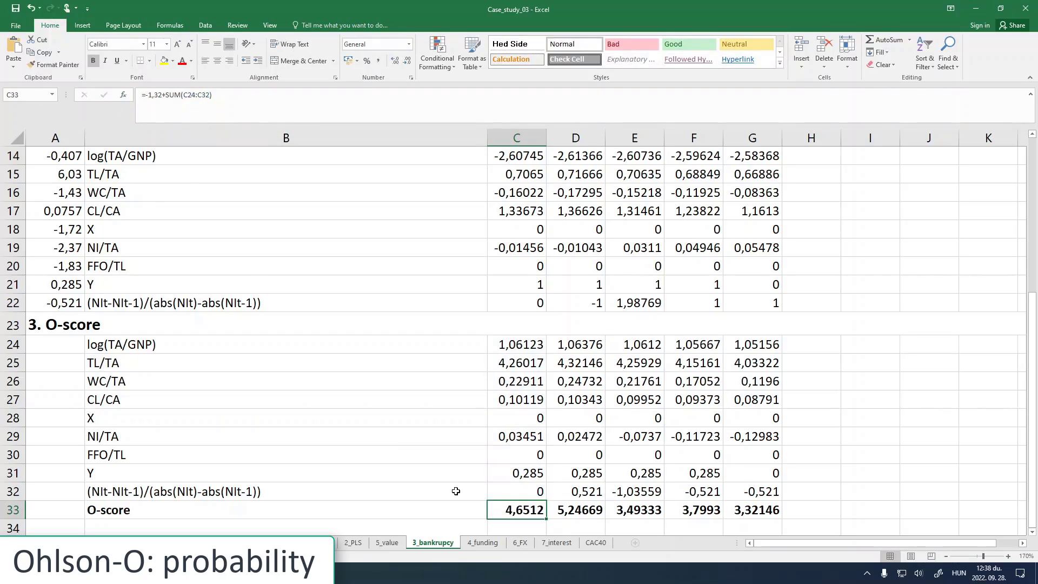
Step: Copy the "3. O-score" section heading from row 23 to row 34
left_click(283, 524)
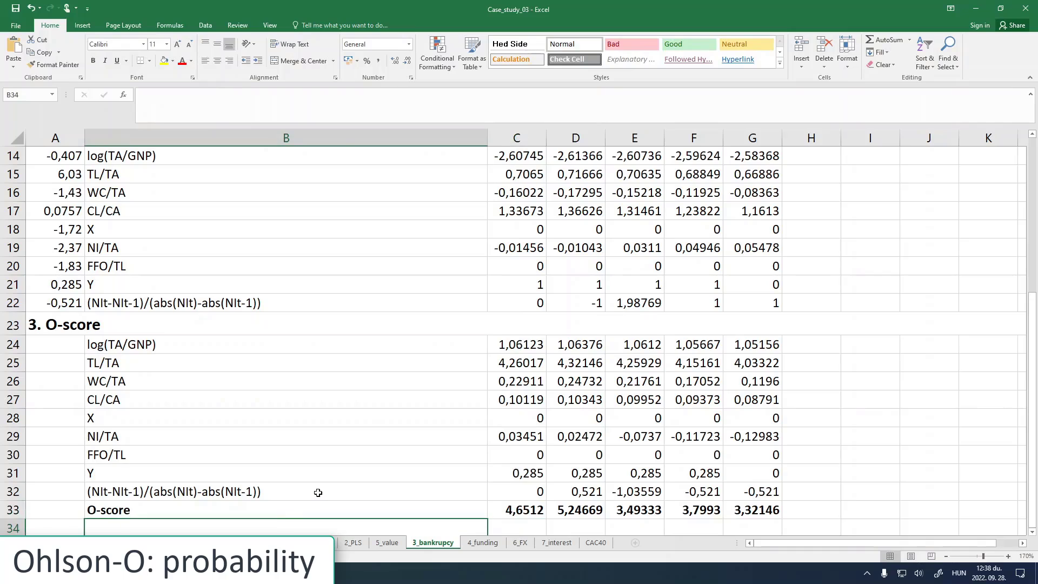
scroll(319, 490, "down", 1)
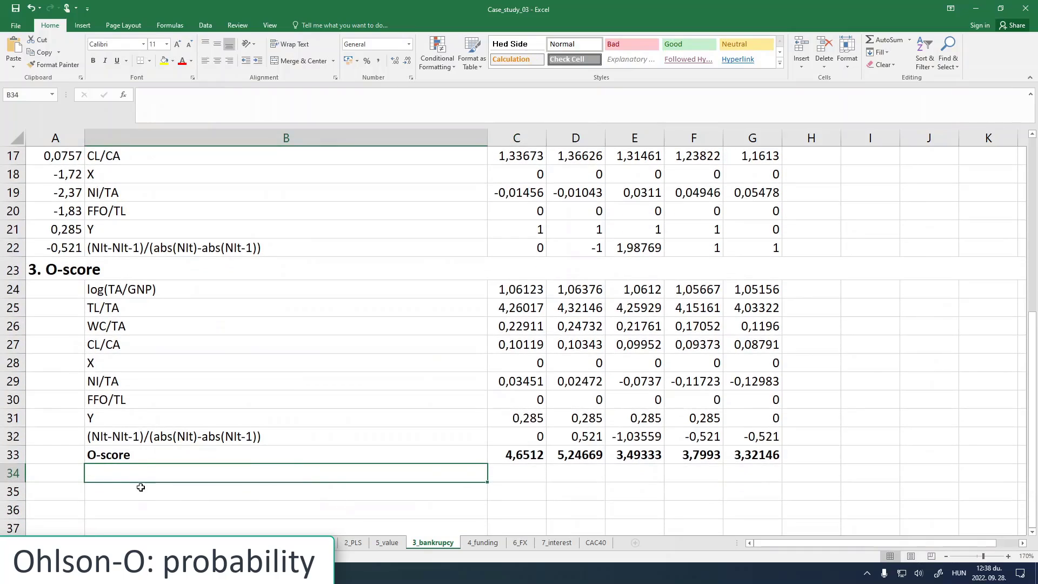
left_click(69, 265)
key("ctrl+c")
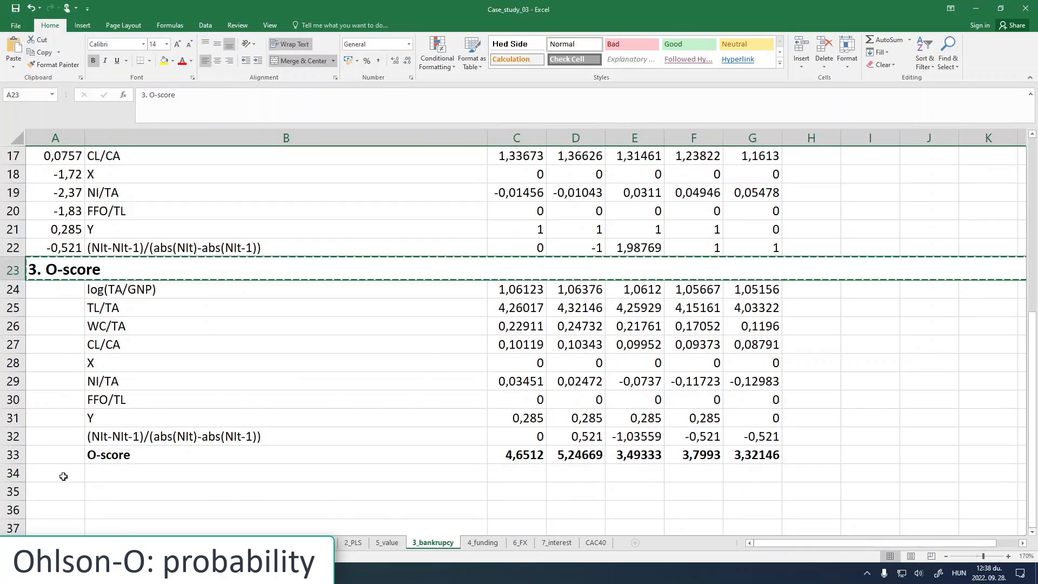
left_click(65, 474)
key("ctrl+v")
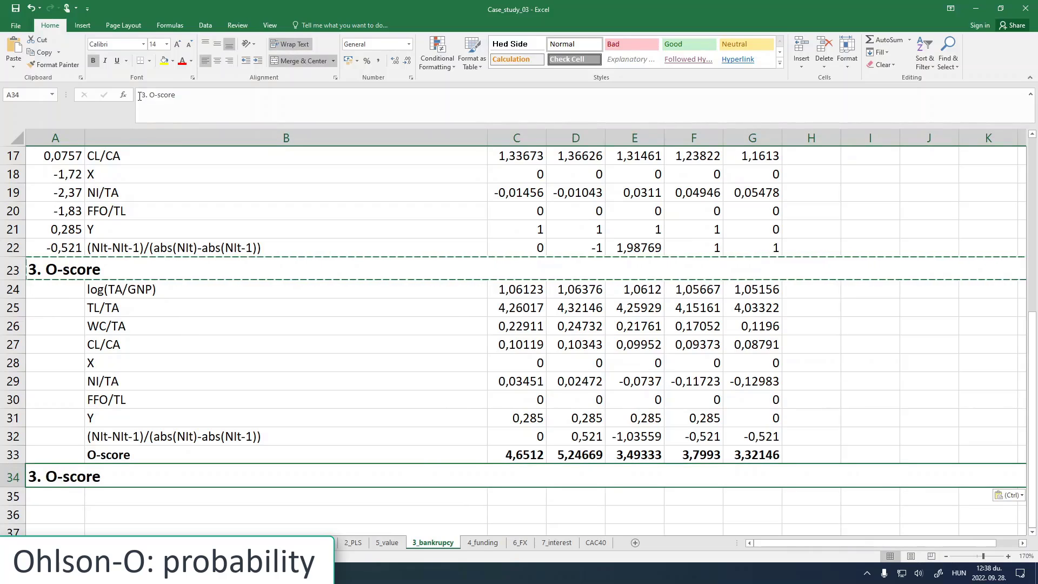
Step: Change the heading in row 34 to "4. Probability of default"
left_click(144, 95)
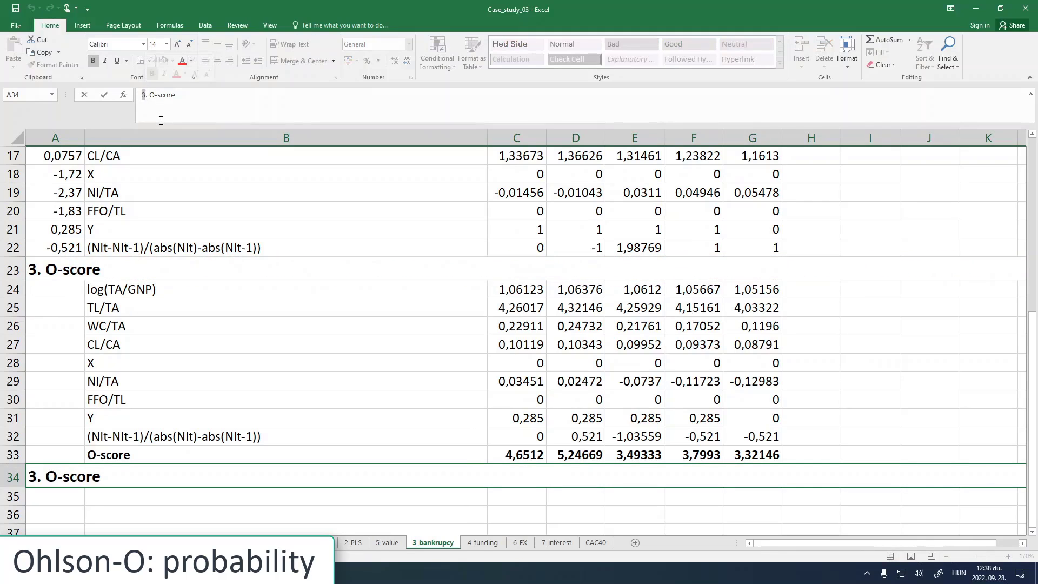
type("4")
left_click_drag(150, 95, 176, 95)
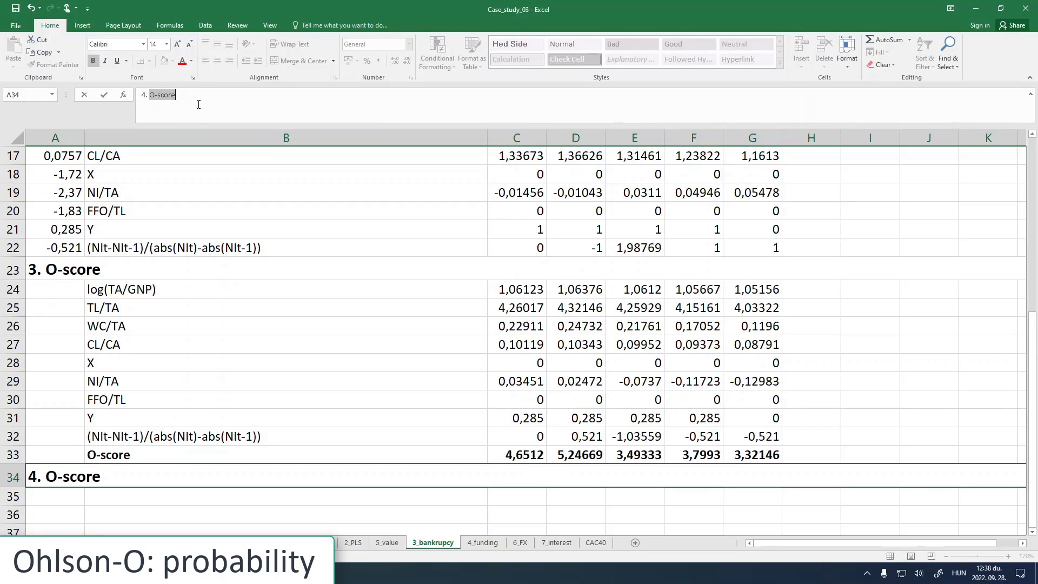
type("Probability ")
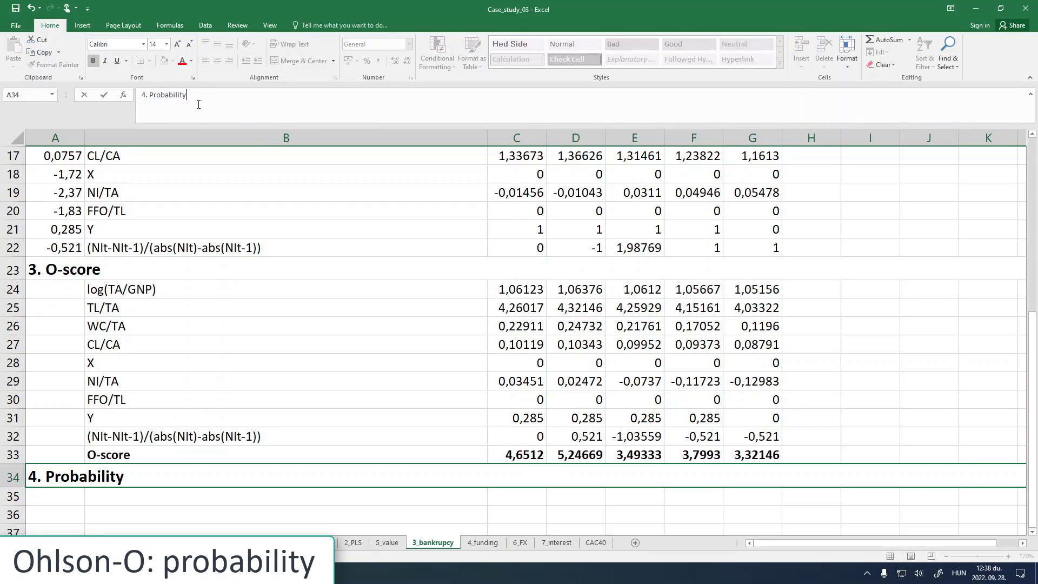
type("of default")
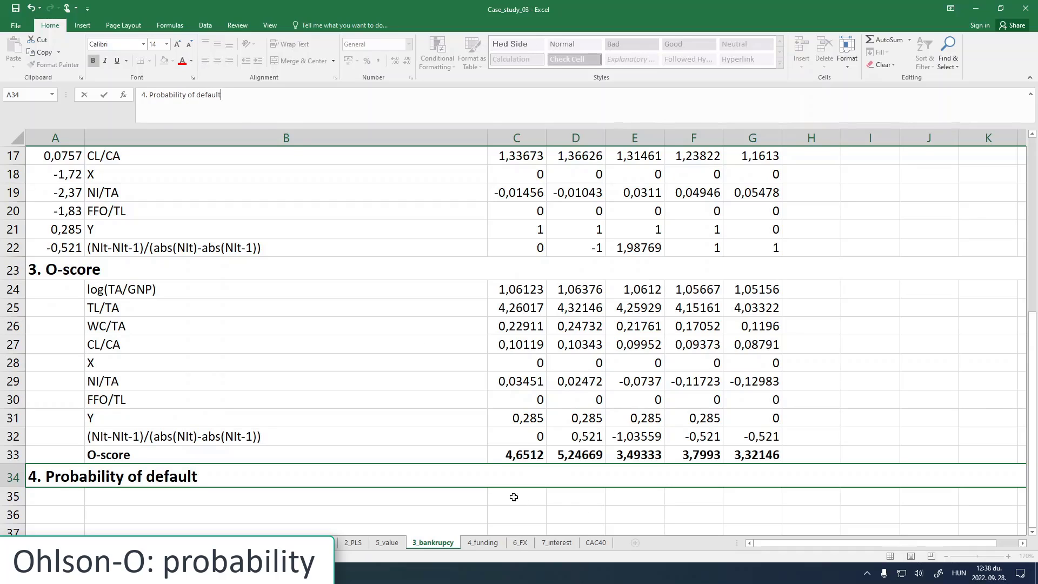
left_click(511, 495)
Step: Select cell B35 and switch to the PDF notes in the browser to consult the probability formula P
left_click(423, 496)
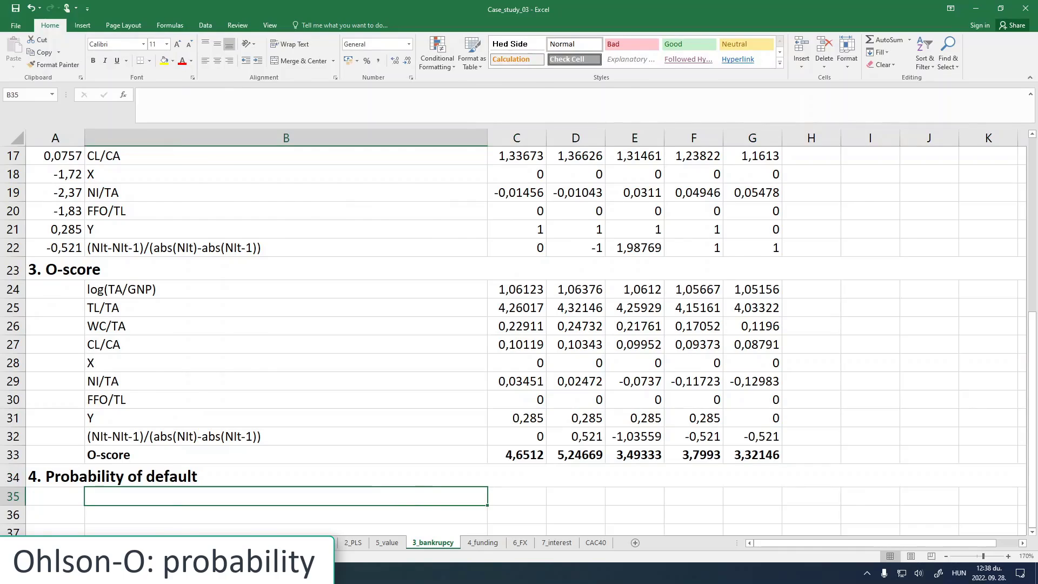
key("alt+Tab")
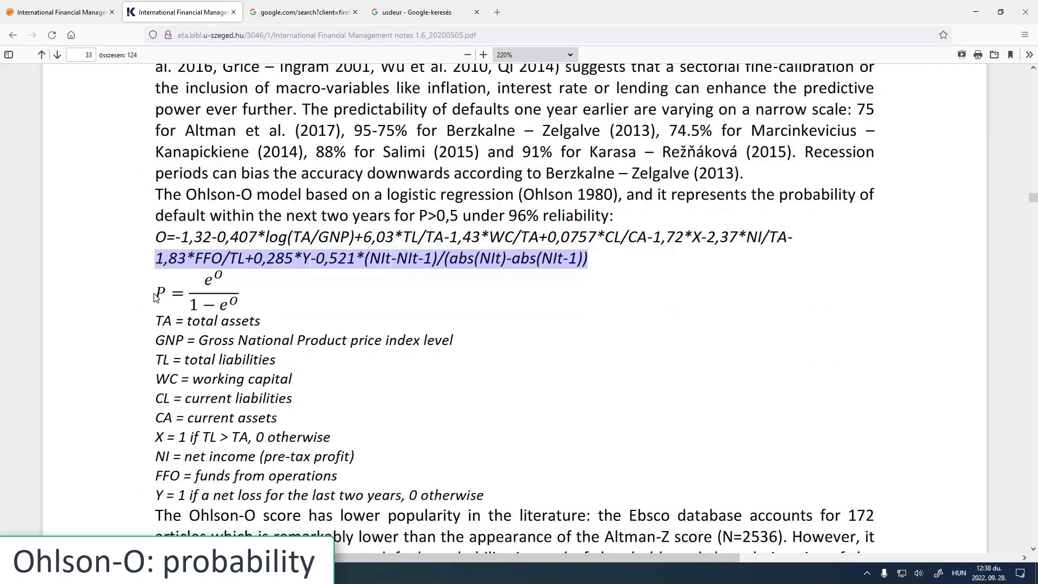
Step: Check the probability formula P in the PDF notes and return to cell B35 in the Excel workbook
left_click_drag(155, 297, 246, 313)
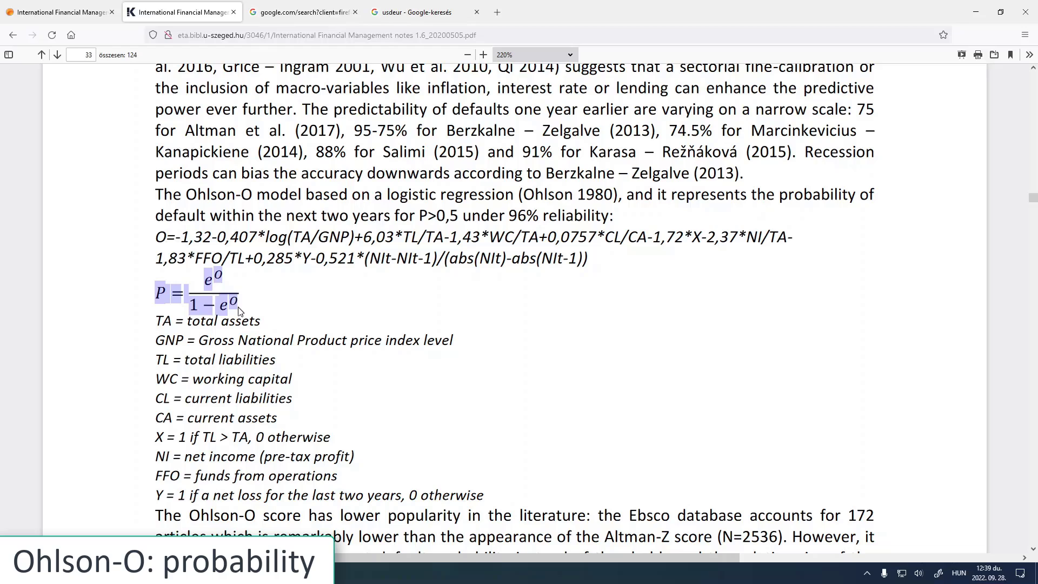
key("alt+Tab")
left_click(171, 503)
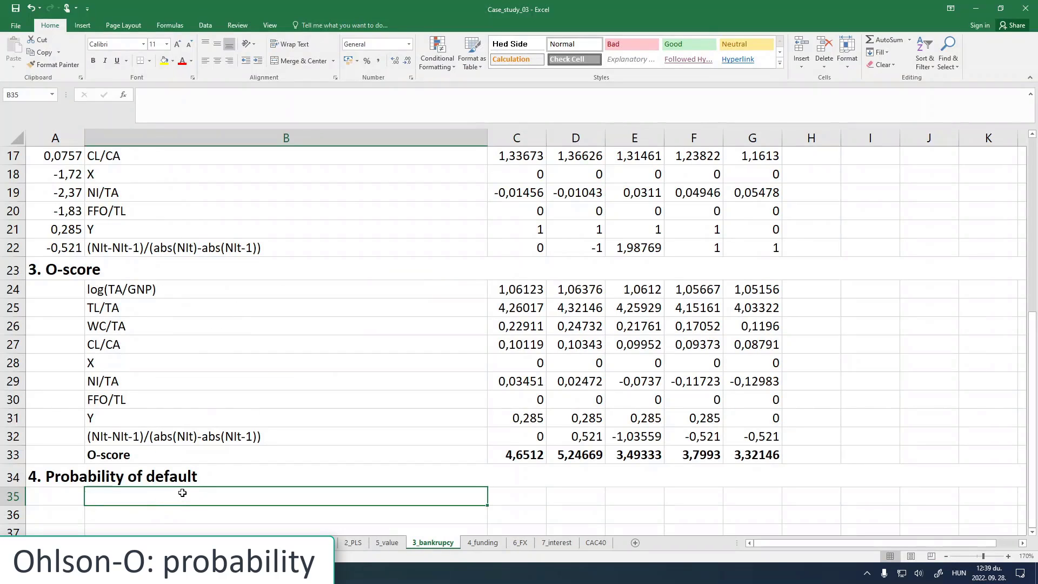
Step: Label cell B35 with the probability formula from the notes, P=e^O/(1-e^O)
type("p")
key("BackSpace")
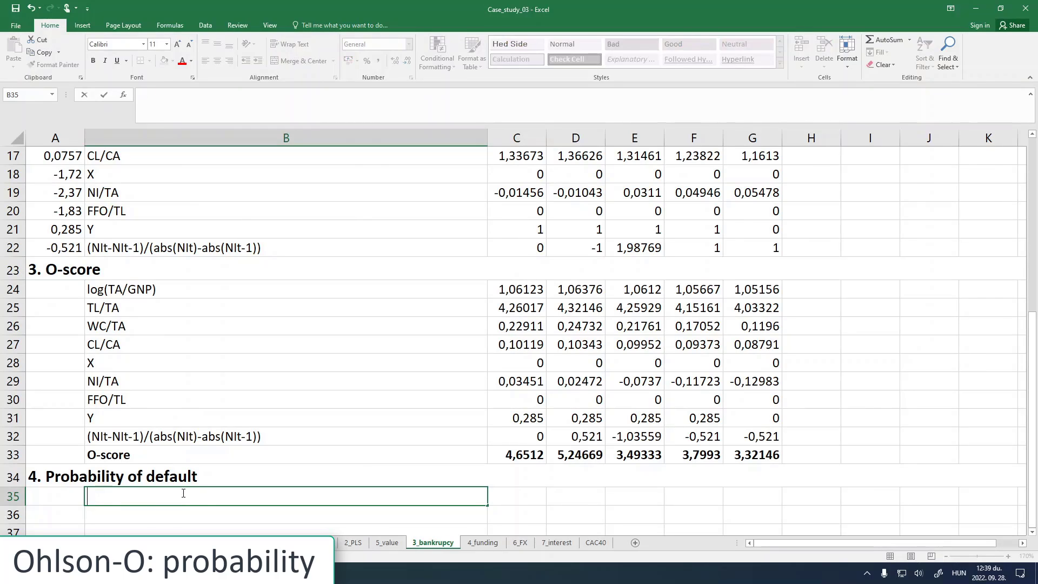
type("P=")
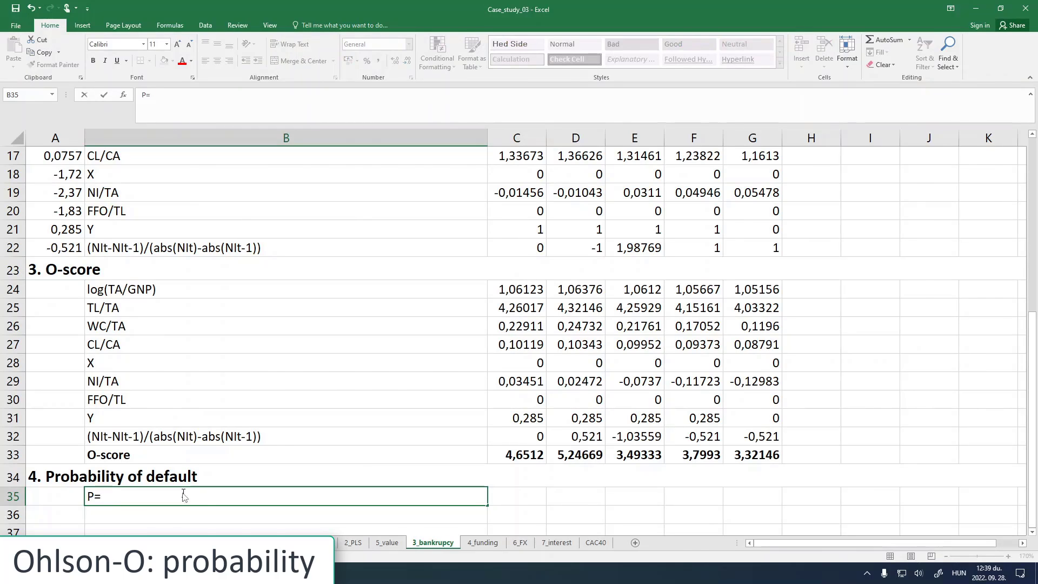
key("alt+Tab")
key("alt+Tab")
type("e")
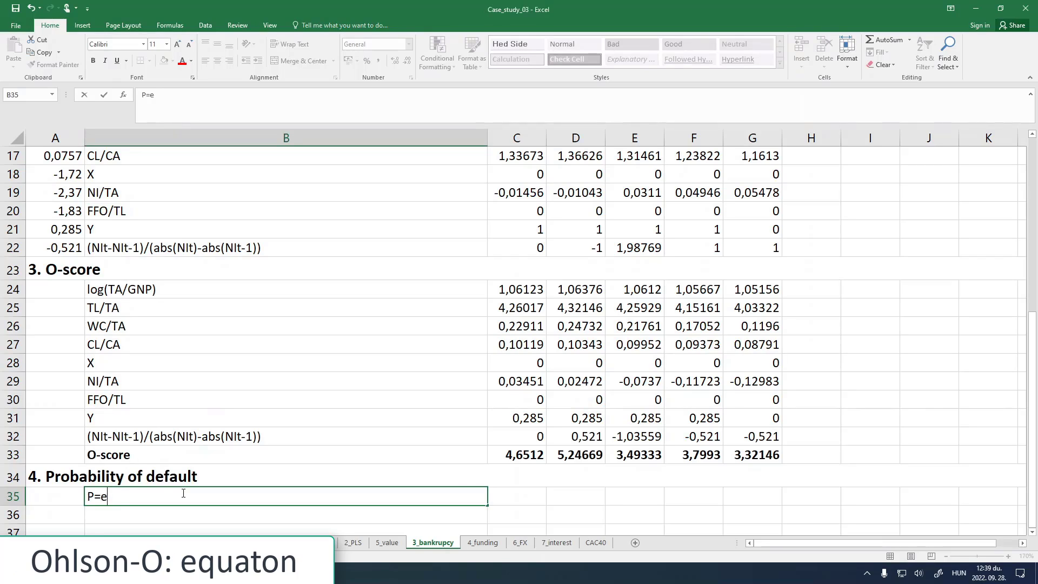
type("ô")
key("BackSpace")
type("^^O/(1")
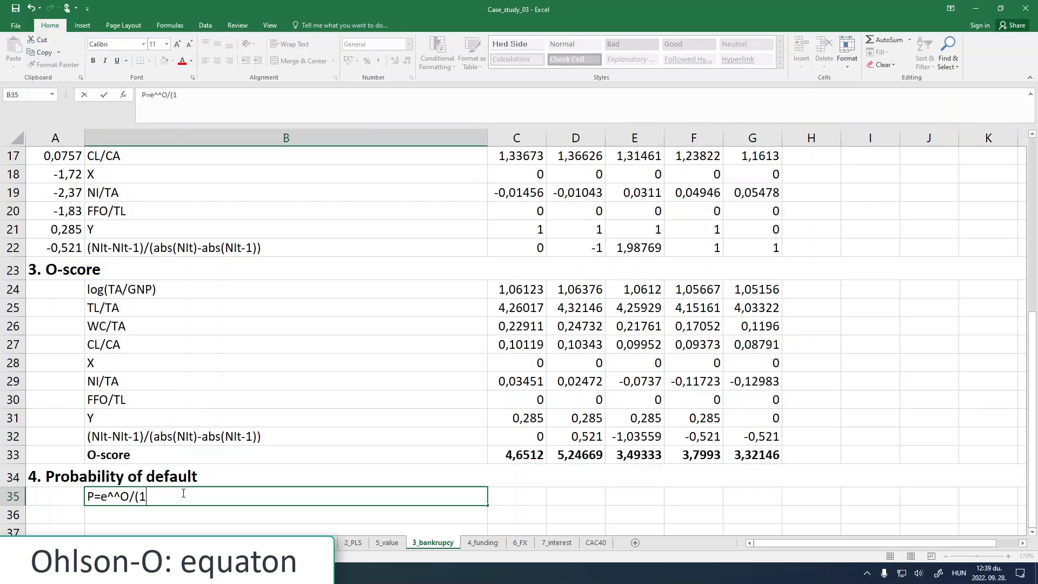
left_click(123, 496)
key("BackSpace")
left_click(147, 498)
left_click_drag(101, 497, 127, 496)
key("ctrl+c")
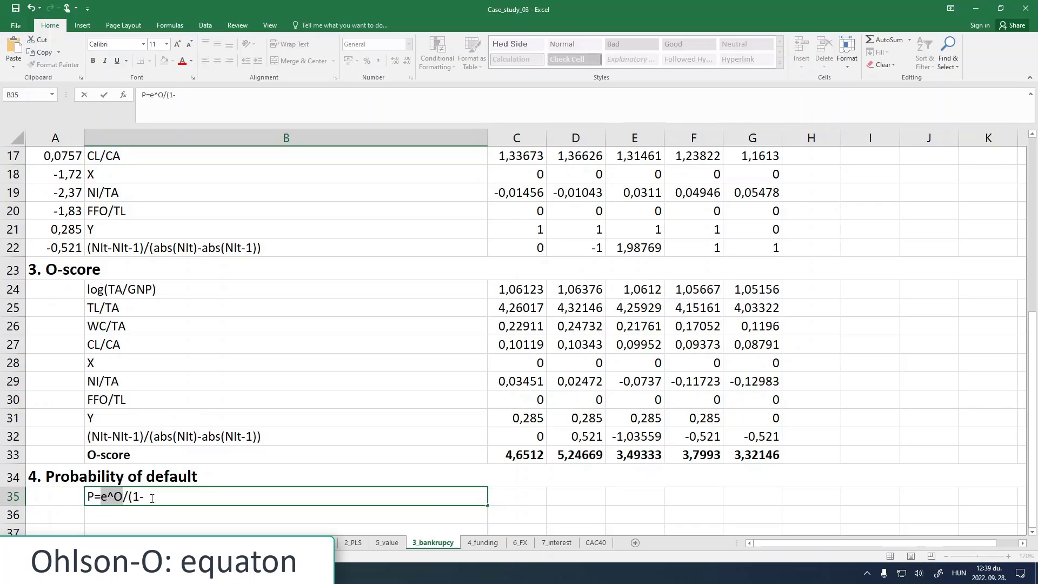
left_click(144, 496)
key("ctrl+v")
type(")")
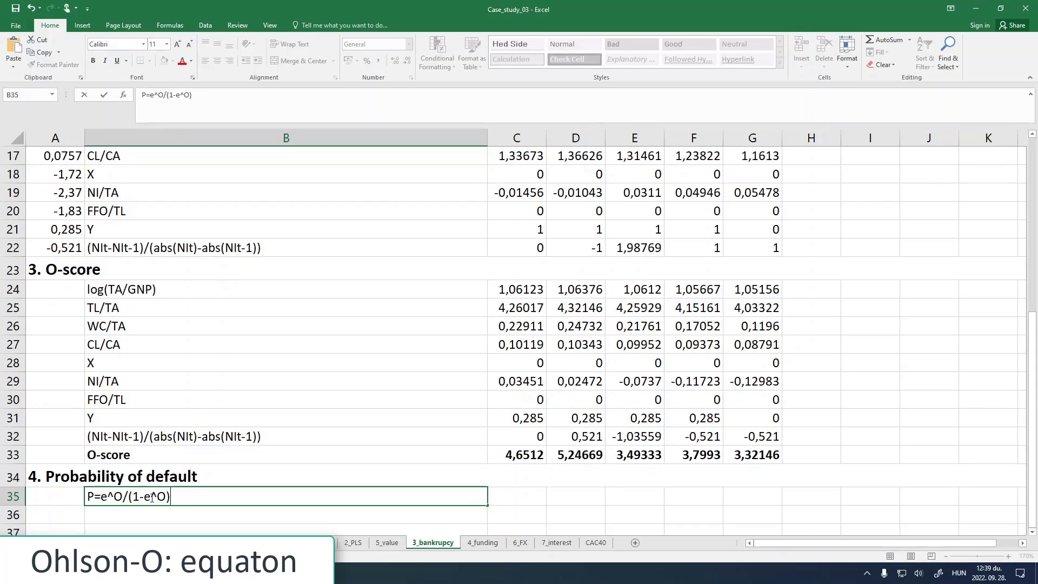
key("Return")
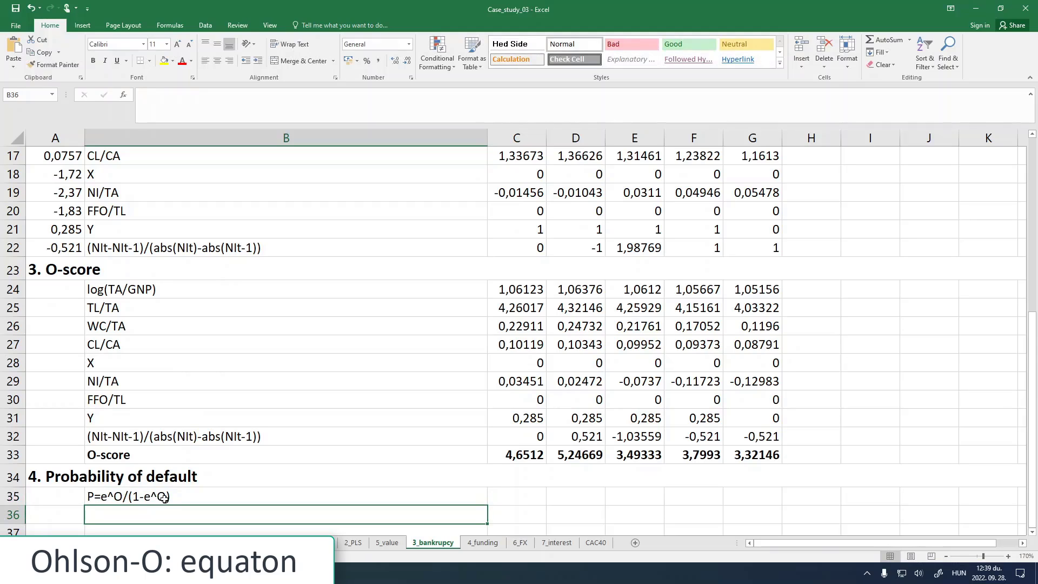
Step: Enter the probability formula =EXP(C33)/(1-EXP(C33)) in C35, based on the first period's O-score
left_click(158, 496)
left_click(497, 497)
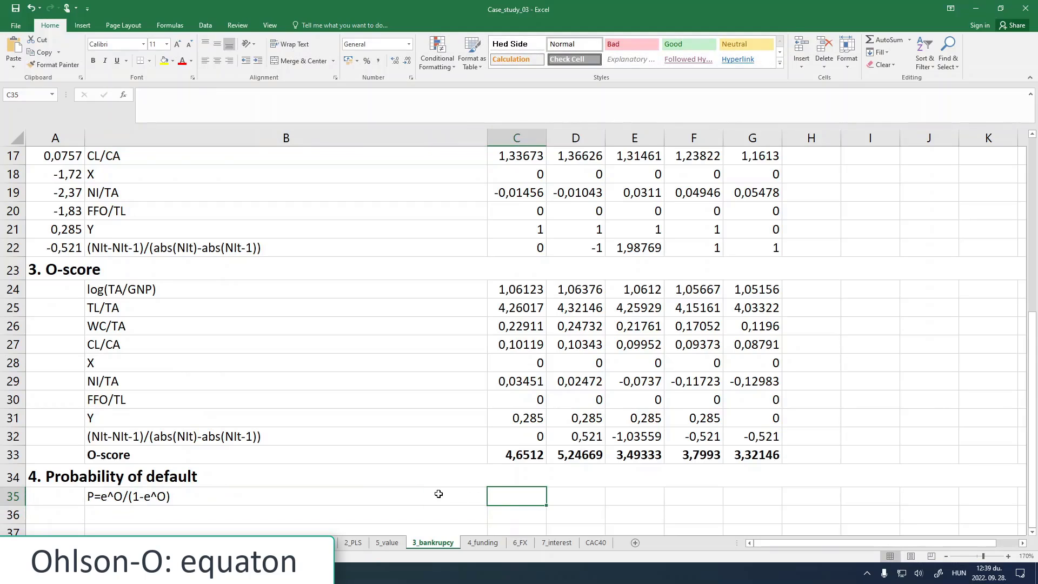
left_click(121, 498)
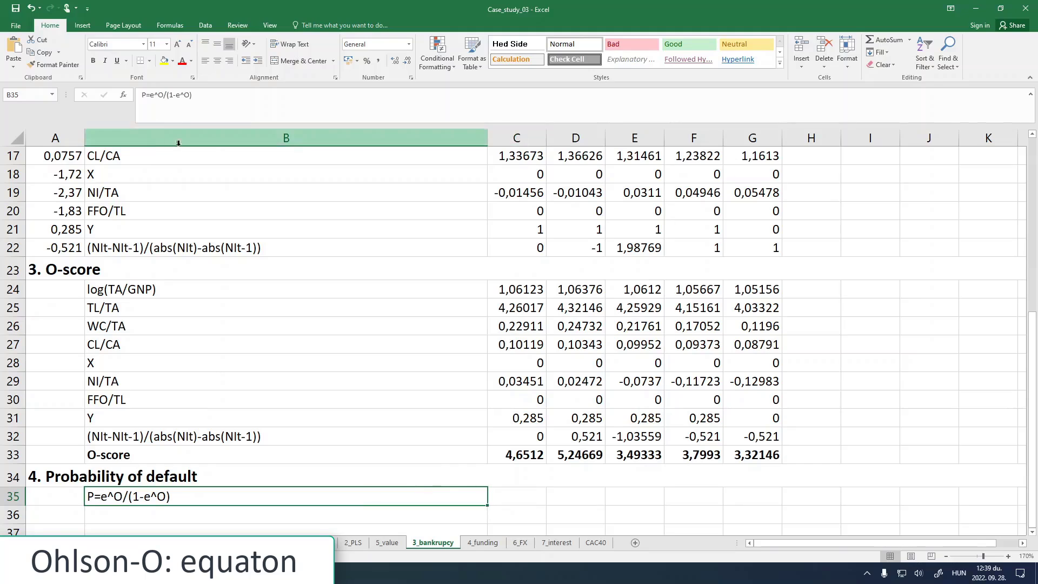
left_click(532, 500)
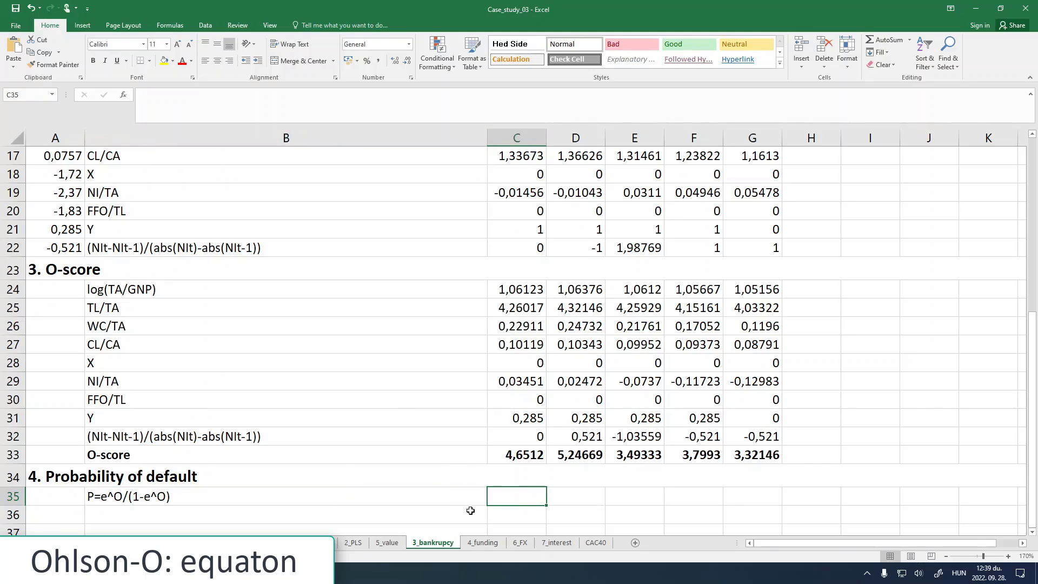
type("=")
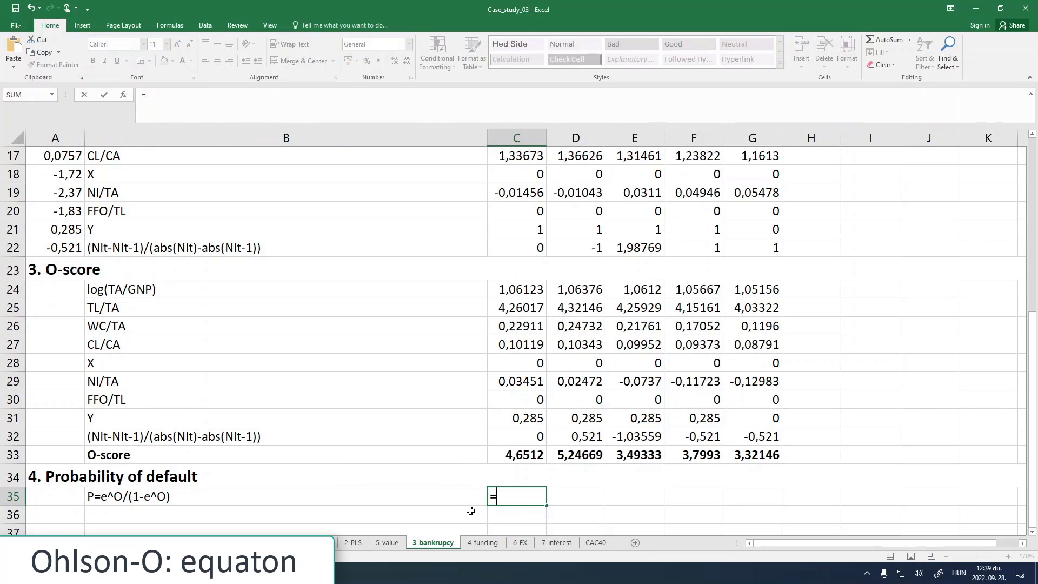
type("exp")
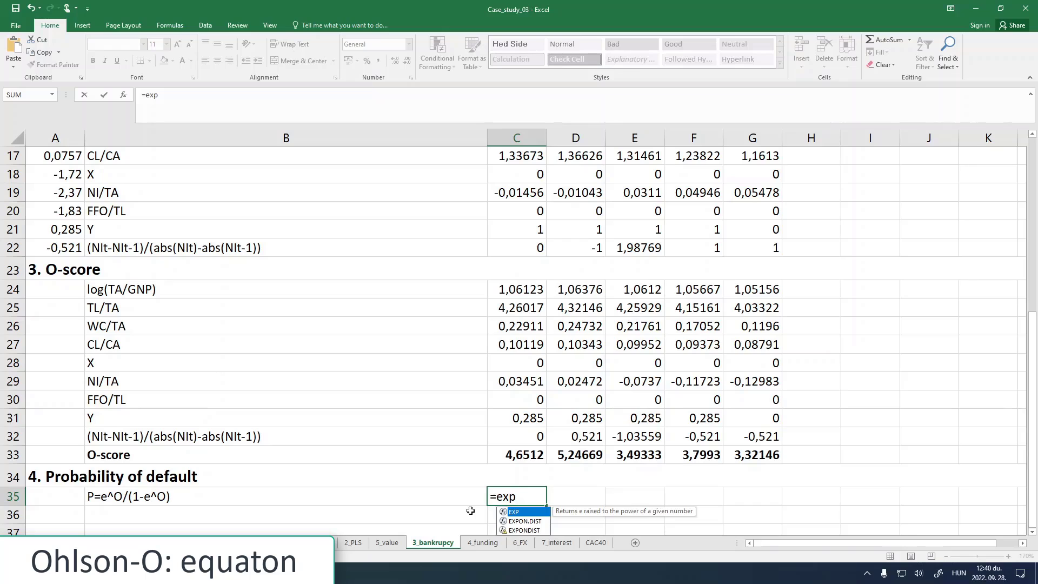
type("(")
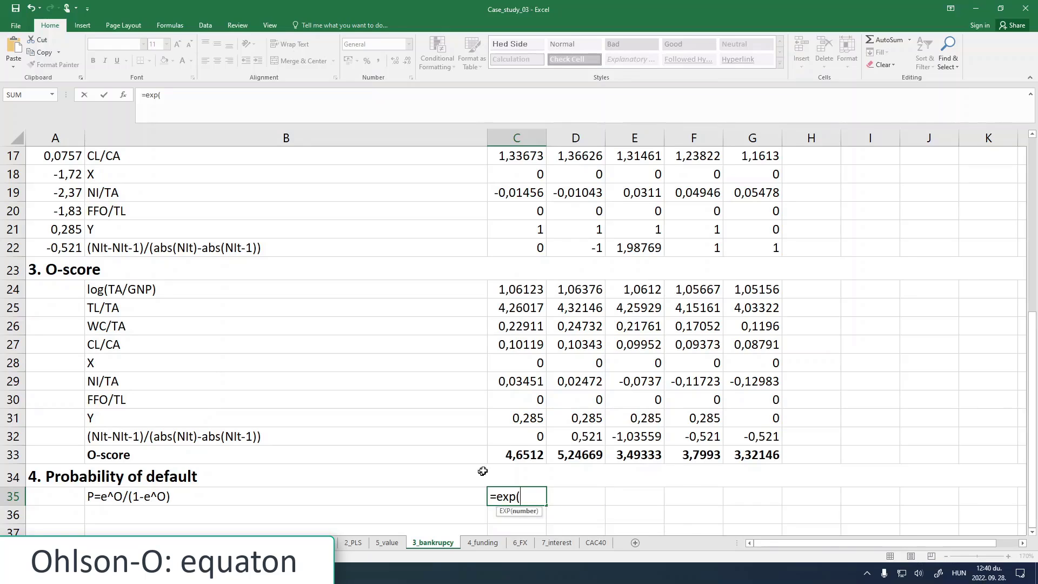
left_click(519, 453)
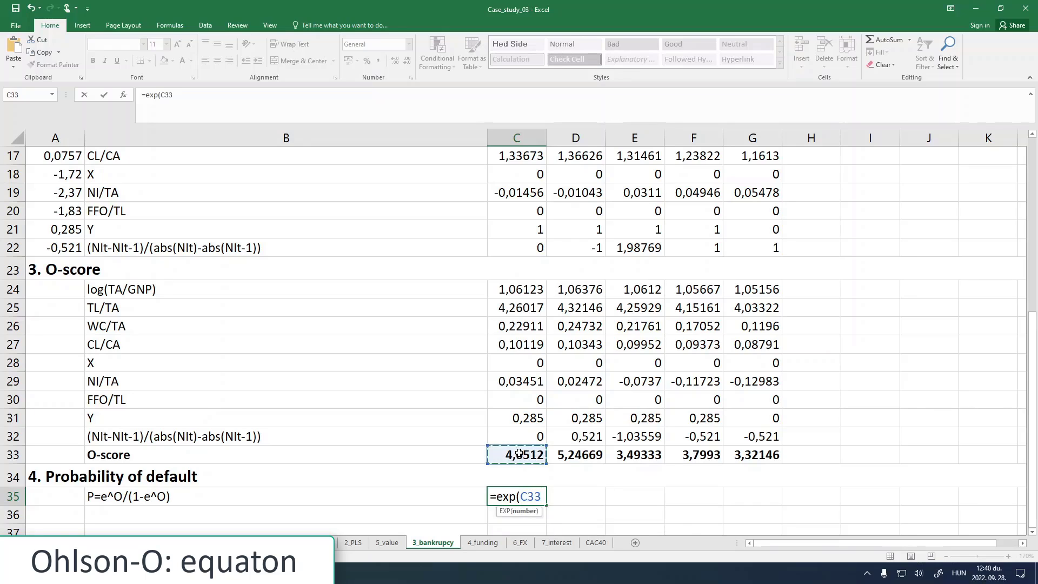
type(")")
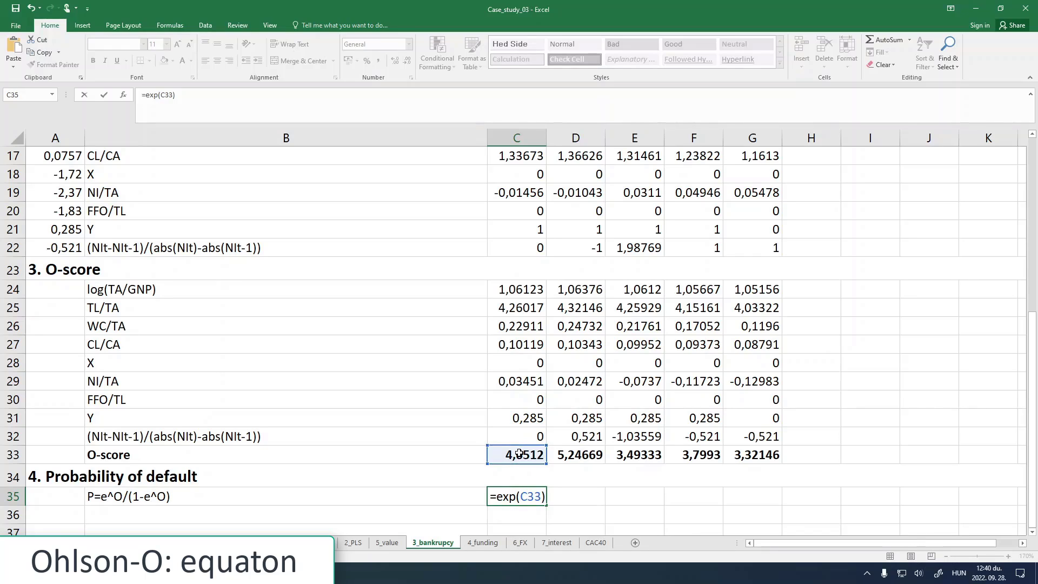
type("/")
type("(")
type("1")
type("-")
type("exp(")
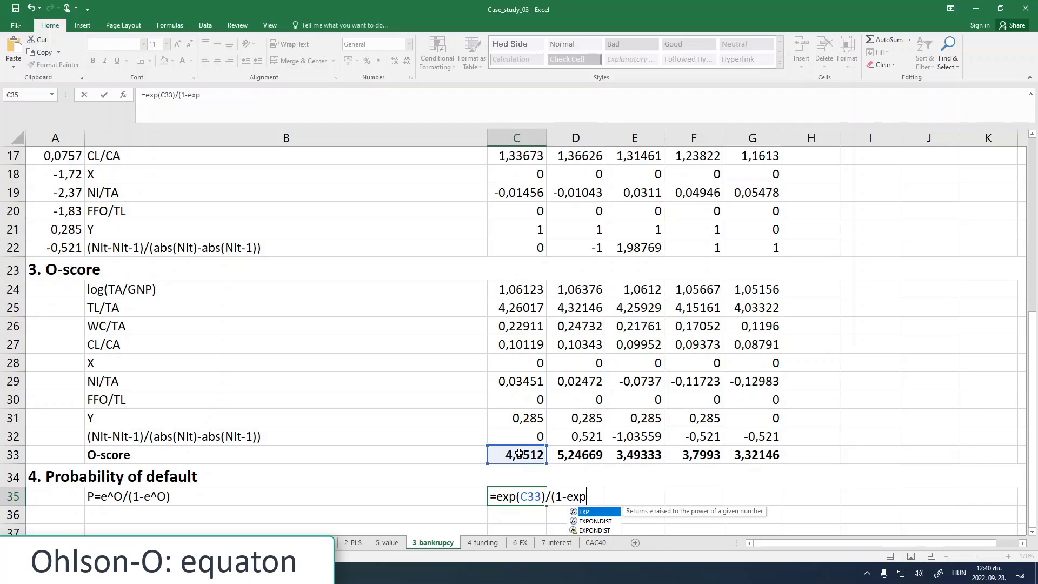
left_click(509, 454)
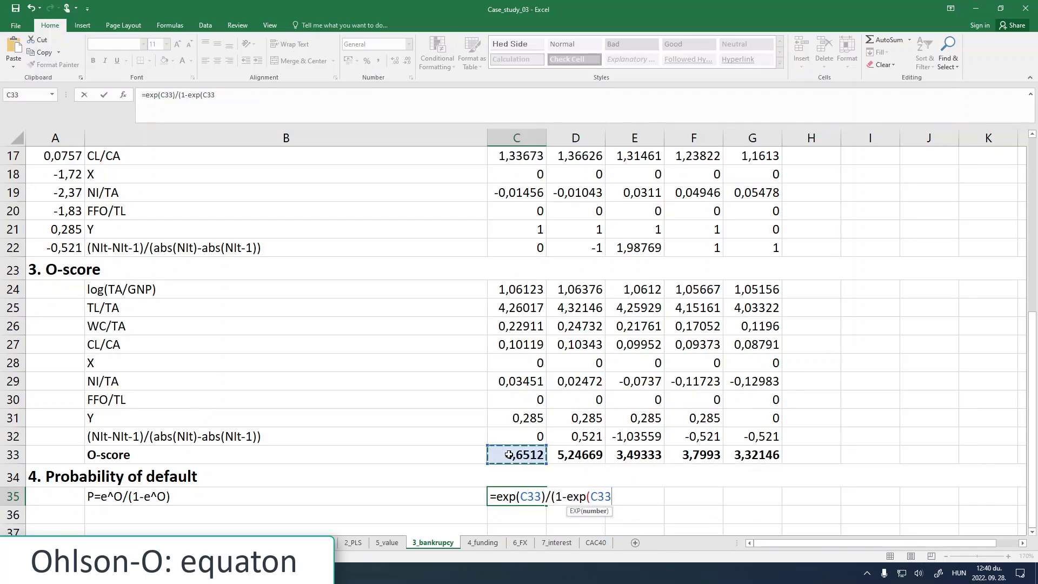
type("))")
key("Return")
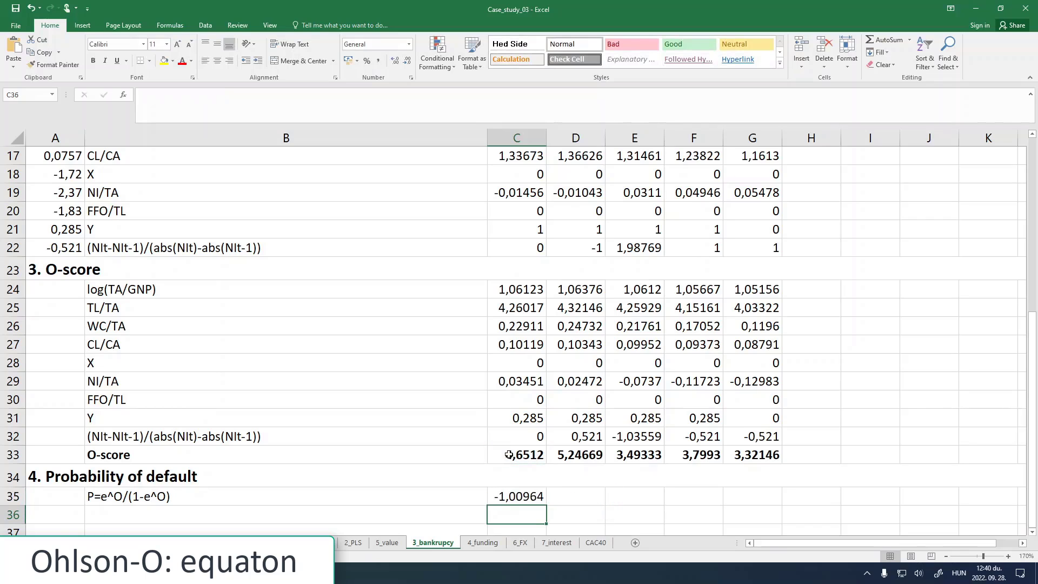
Step: Remove the numerator EXP(C33)/ from the C35 formula to evaluate the denominator (1-EXP(C33)) alone
left_click(520, 496)
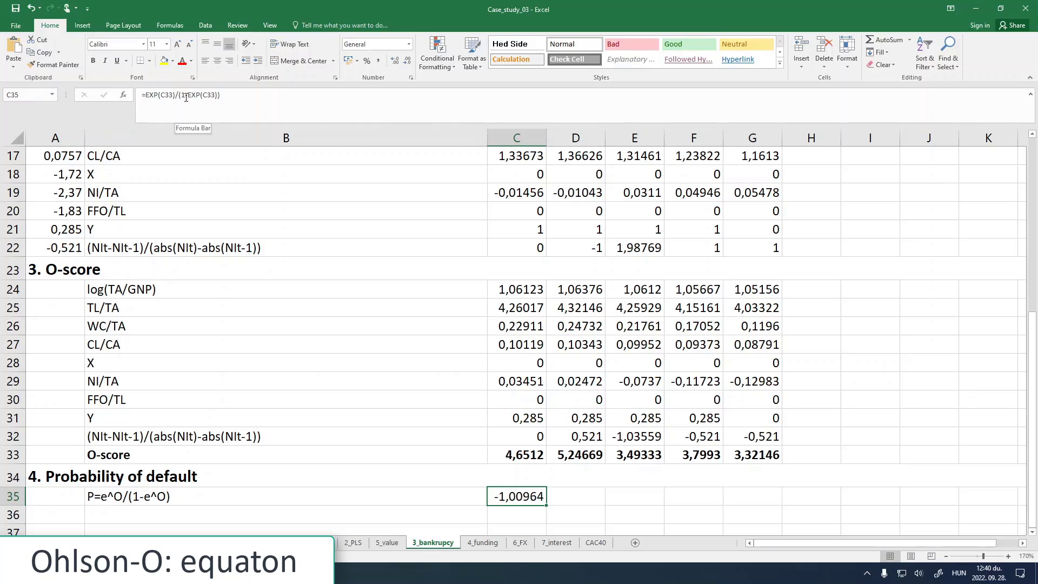
left_click_drag(179, 97, 146, 98)
key("Delete")
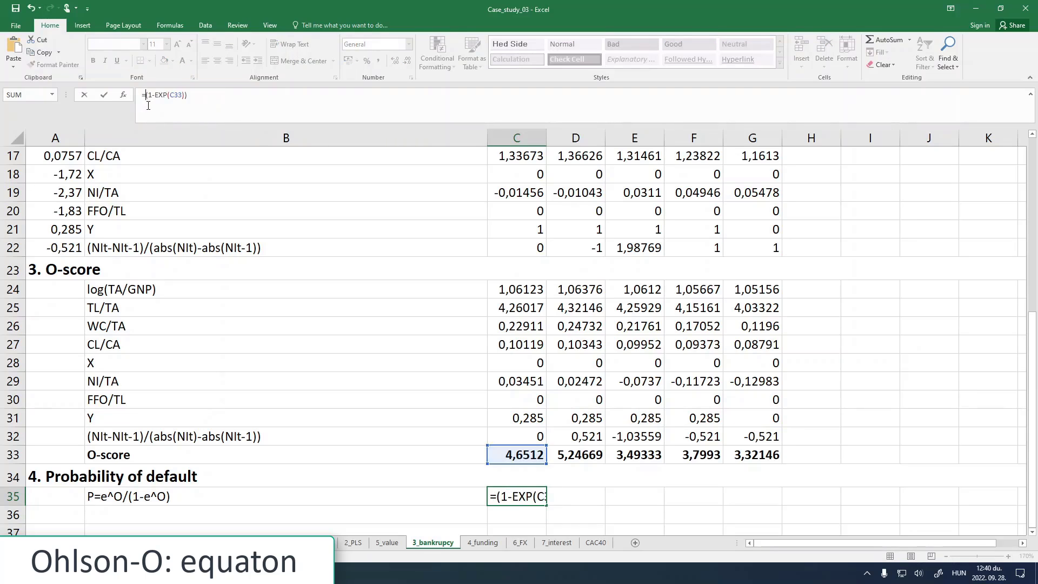
key("Return")
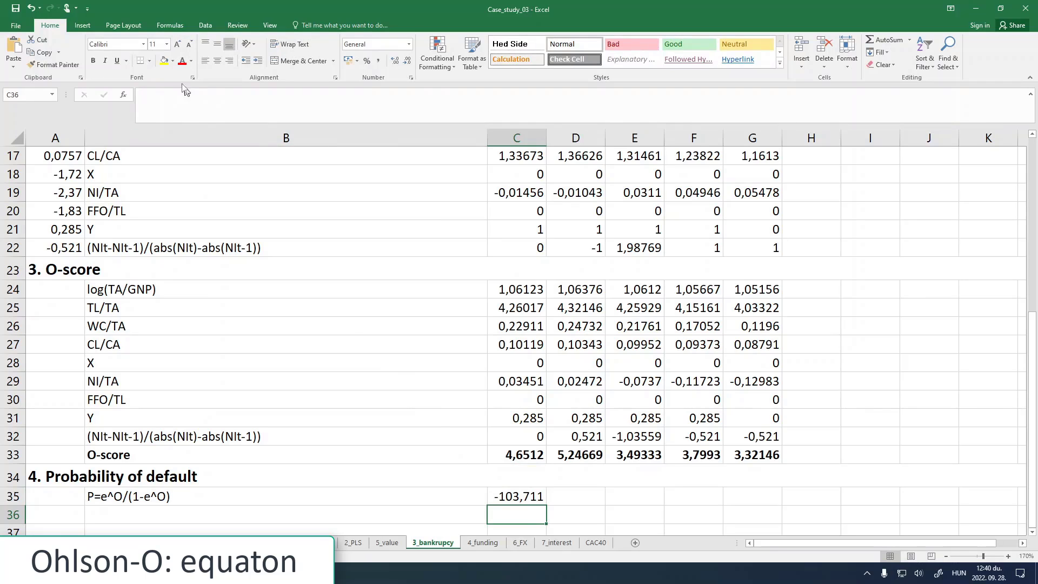
Step: Change the minus sign before EXP(C33) in the C35 formula to a plus sign
left_click(526, 495)
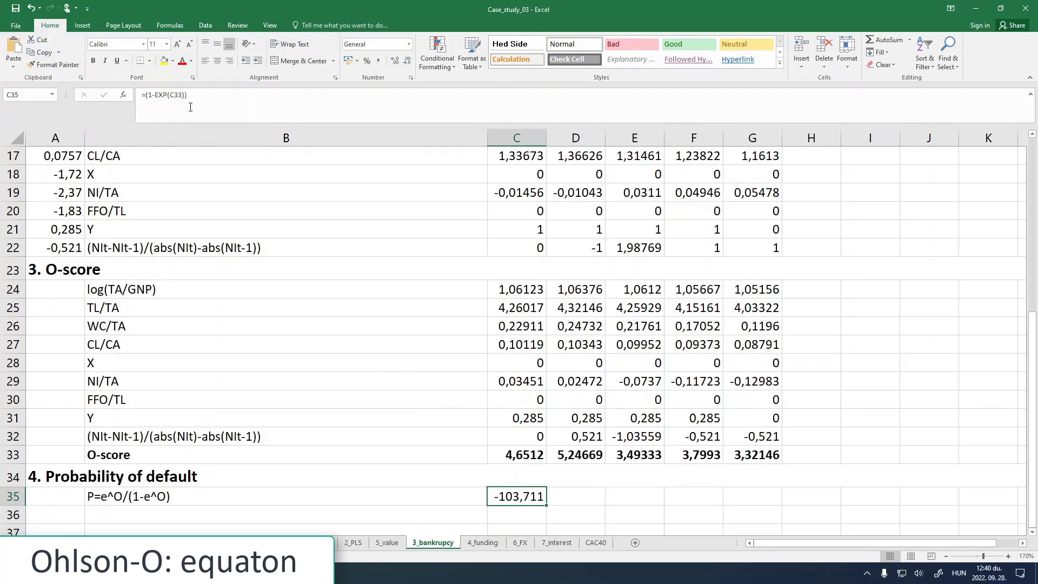
left_click(155, 94)
key("BackSpace")
type("+")
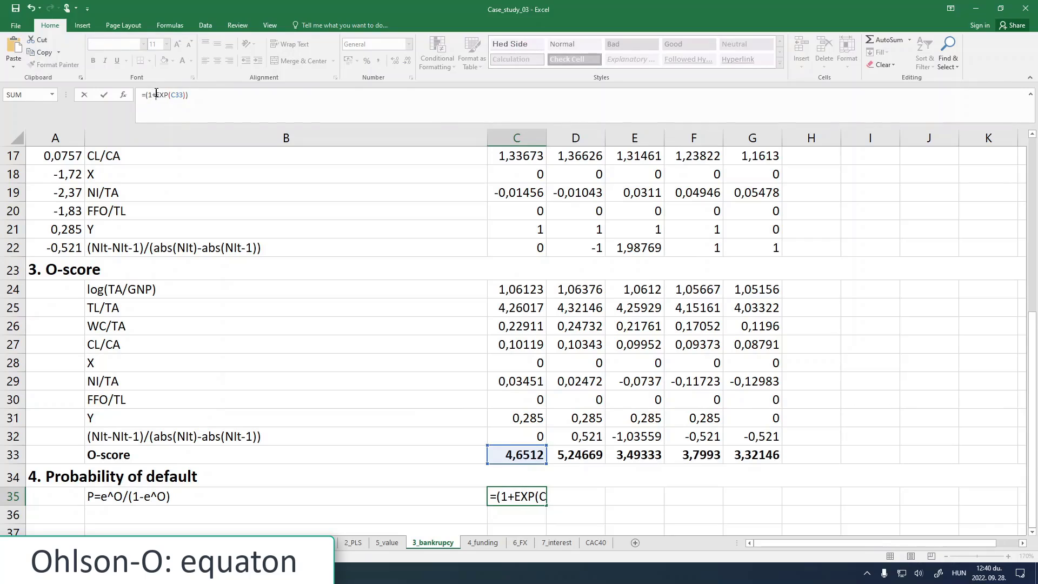
key("Return")
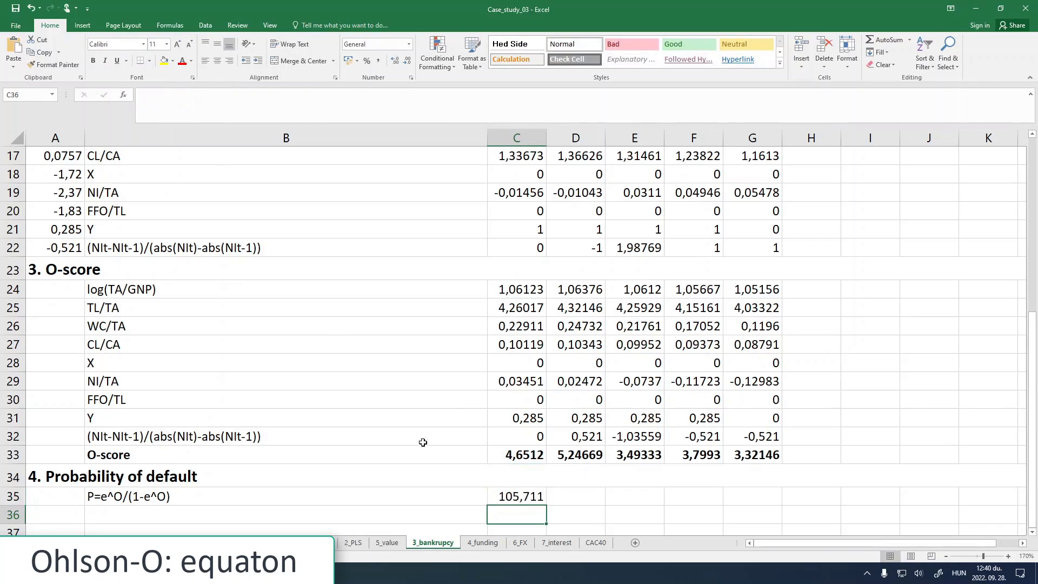
Step: Put the numerator EXP(C33)/ in front of the denominator so C35 reads =EXP(C33)/(1+EXP(C33))
left_click(503, 498)
left_click(154, 95)
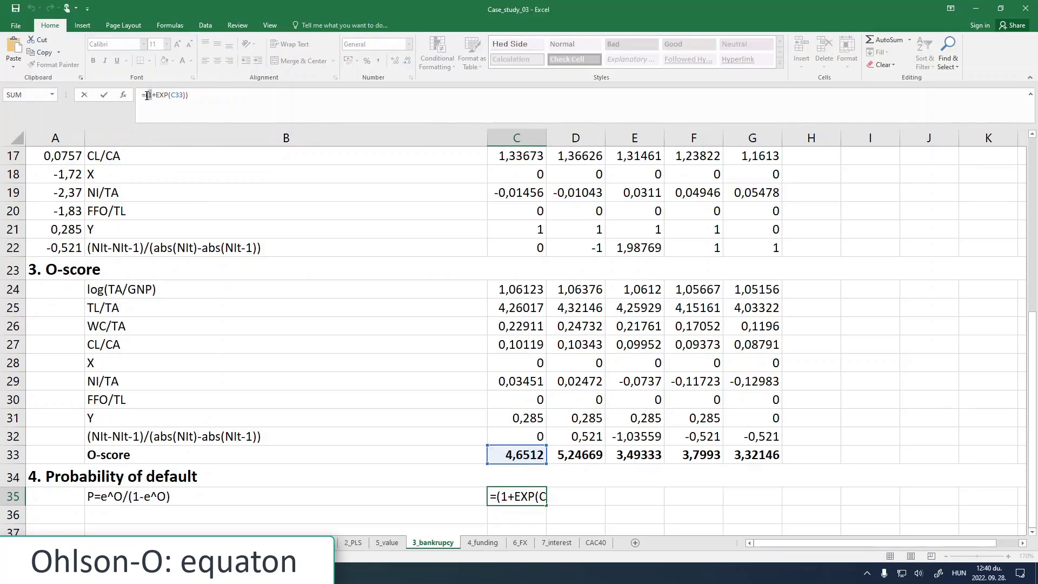
left_click(146, 95)
type("EXP(C33)/")
key("Return")
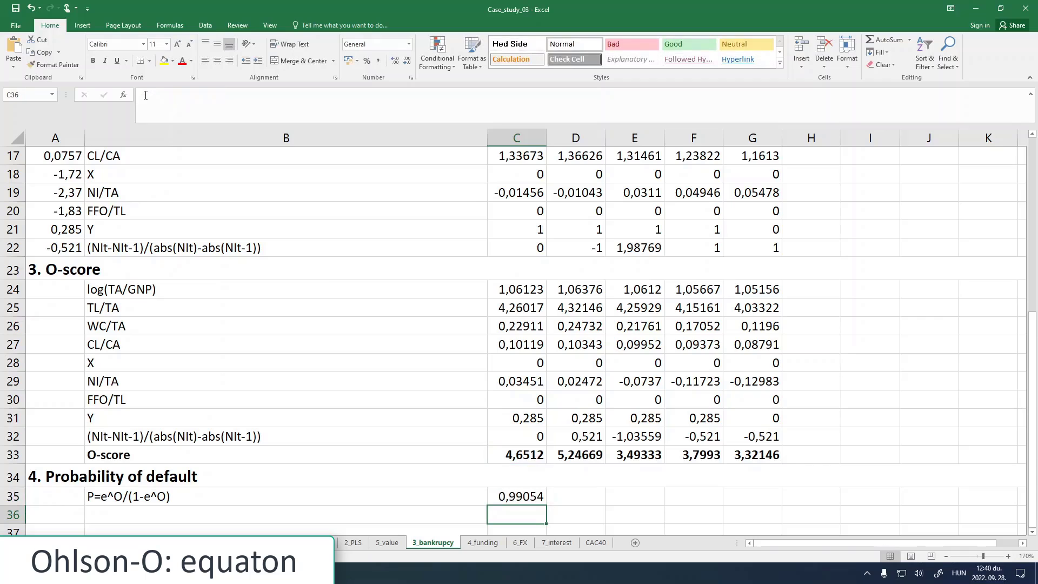
Step: Fill the C35 probability formula across to G35 and format C35:G35 as Percentage with two decimal places
left_click(530, 502)
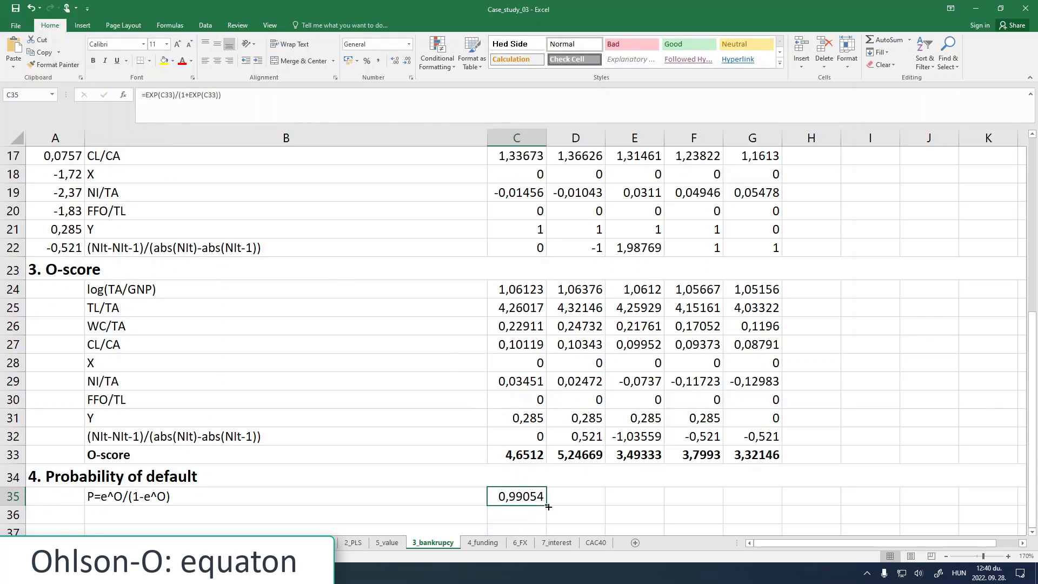
left_click_drag(547, 506, 788, 499)
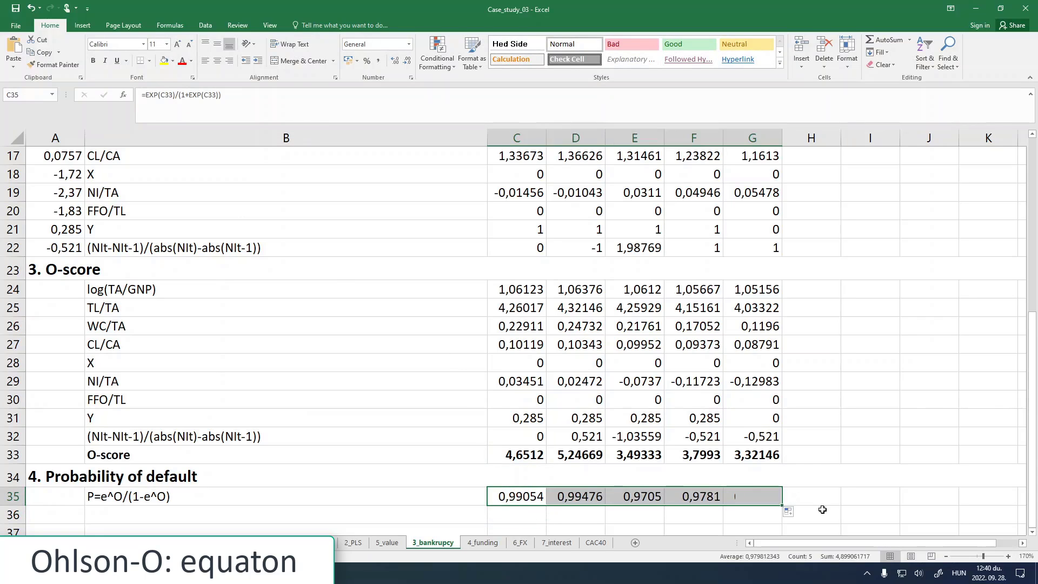
right_click(661, 493)
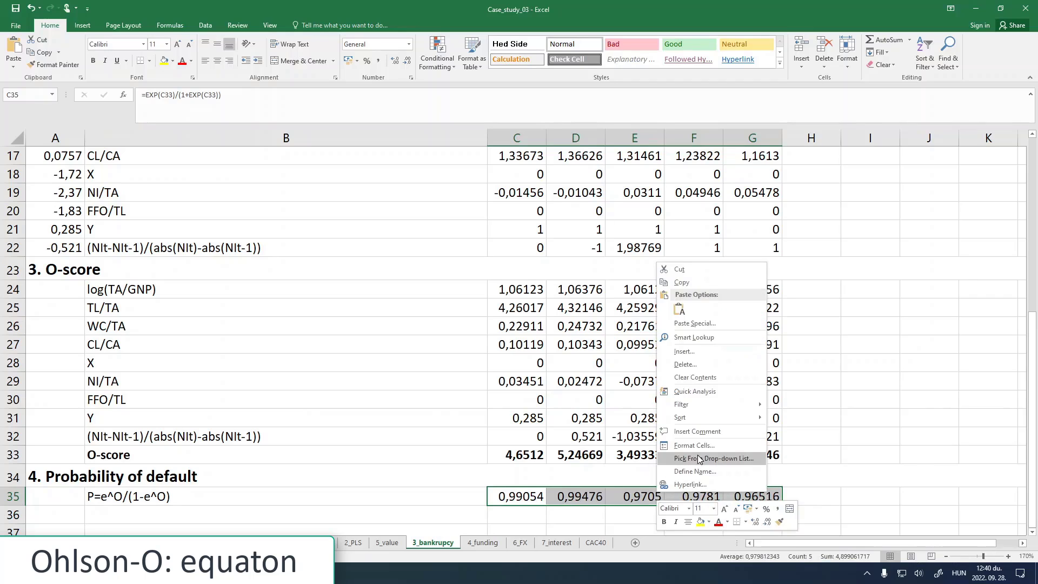
left_click(702, 447)
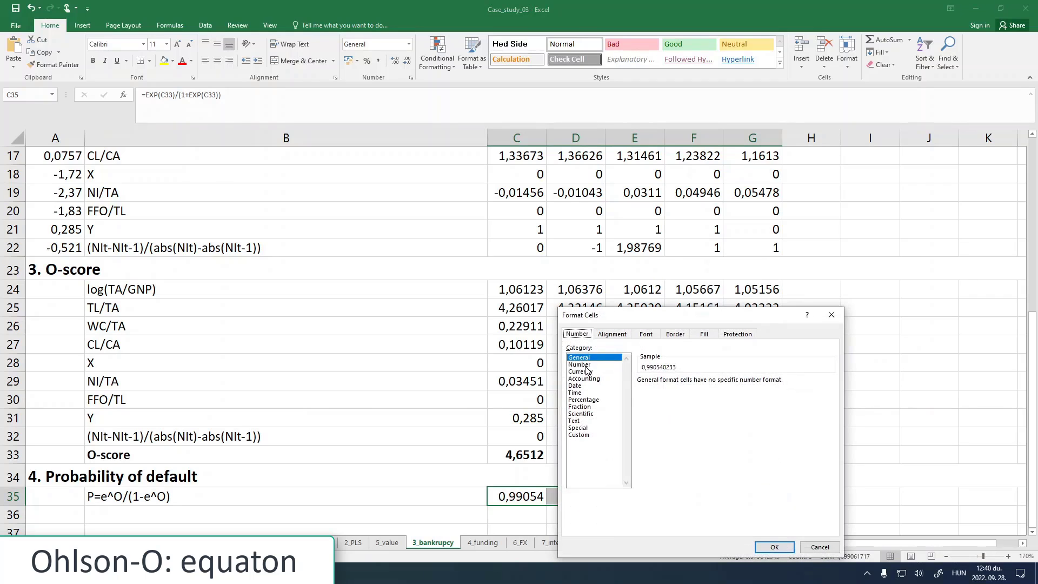
left_click(584, 364)
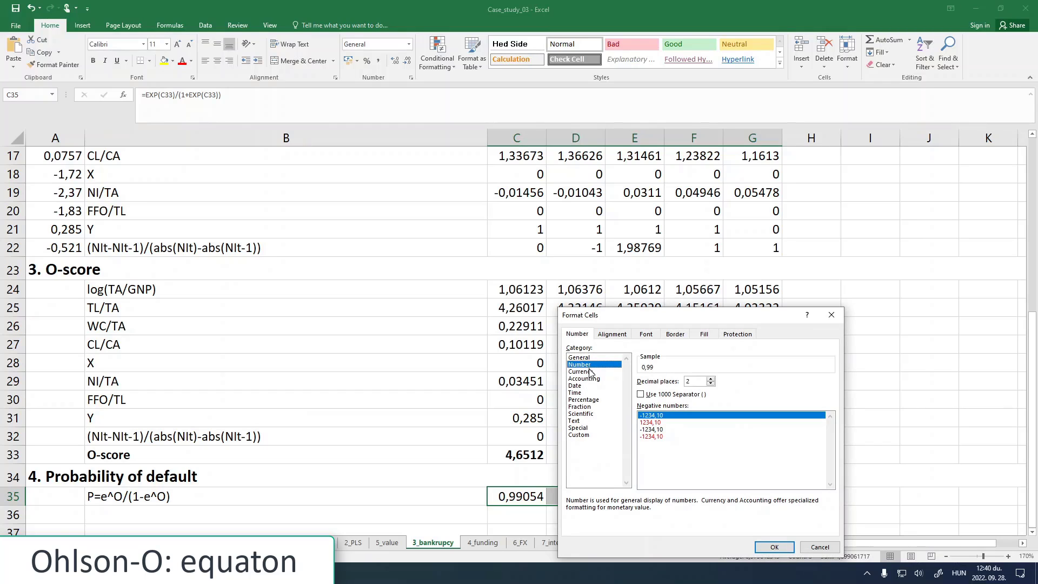
left_click(583, 399)
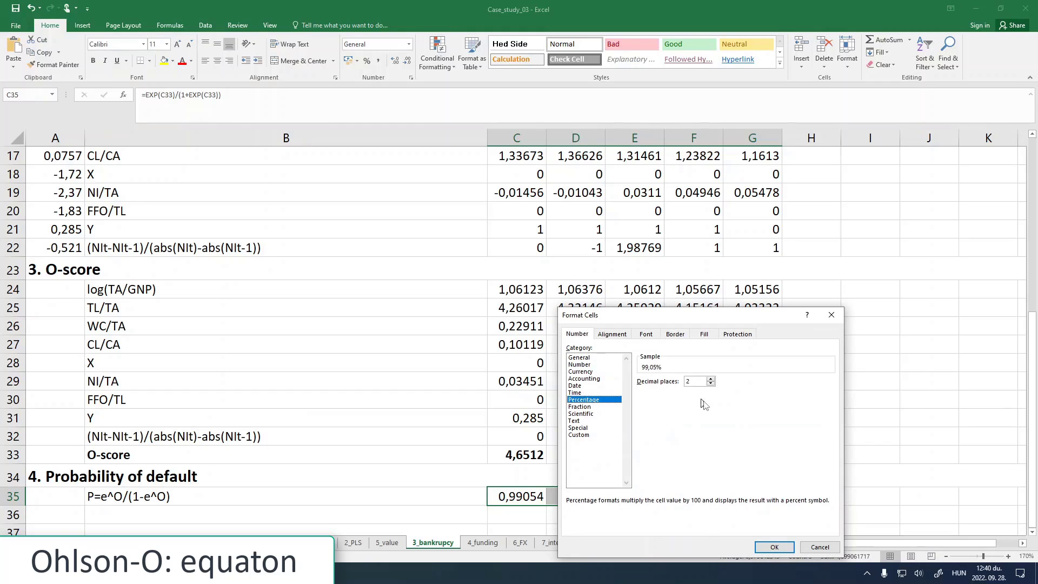
left_click(774, 546)
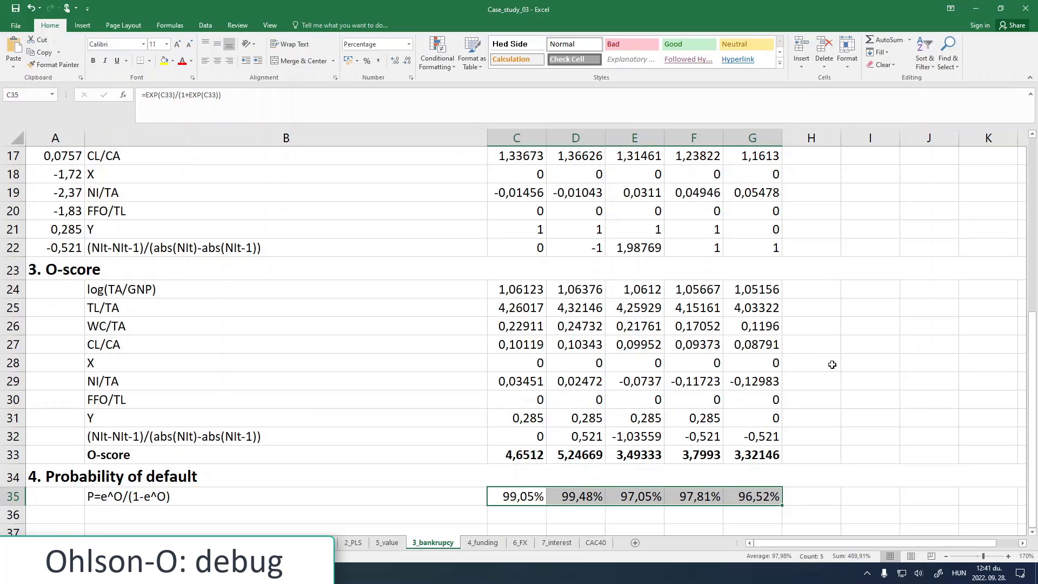
Step: Examine the probability-of-default formulas in row 35 alongside the ratios and O-score components that feed them
left_click(527, 496)
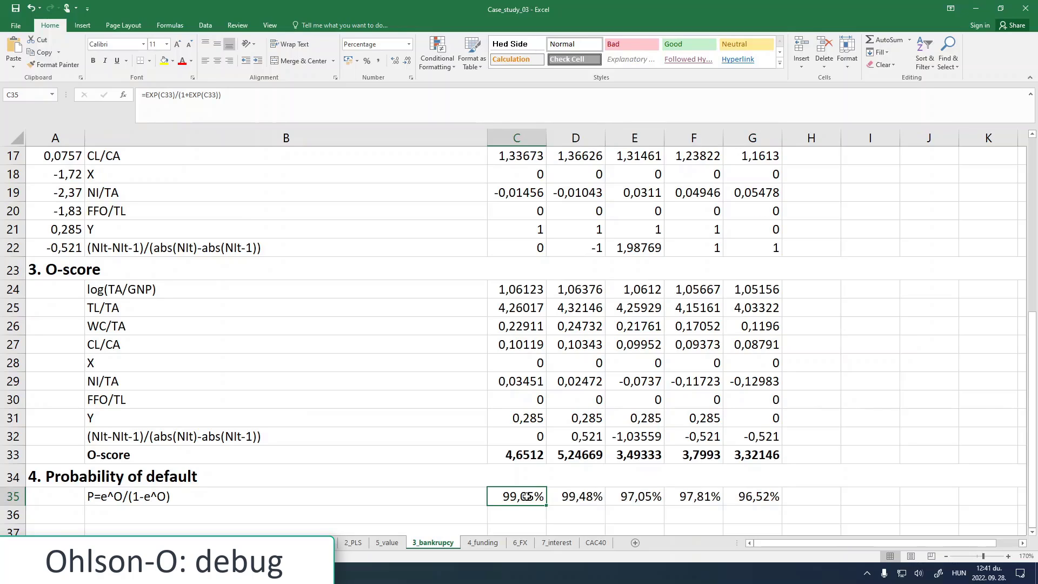
left_click(576, 493)
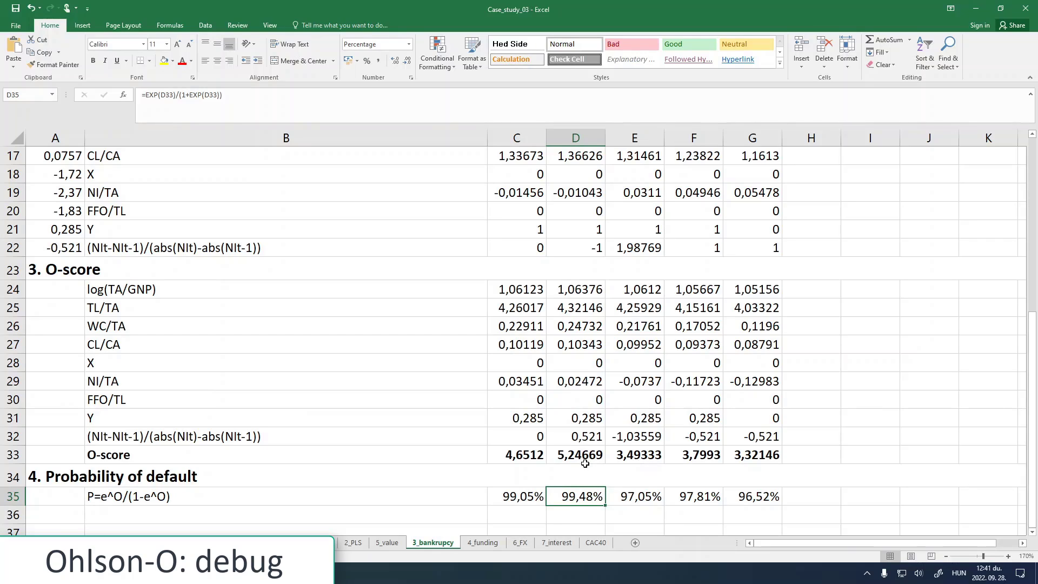
scroll(545, 454, "up", 5)
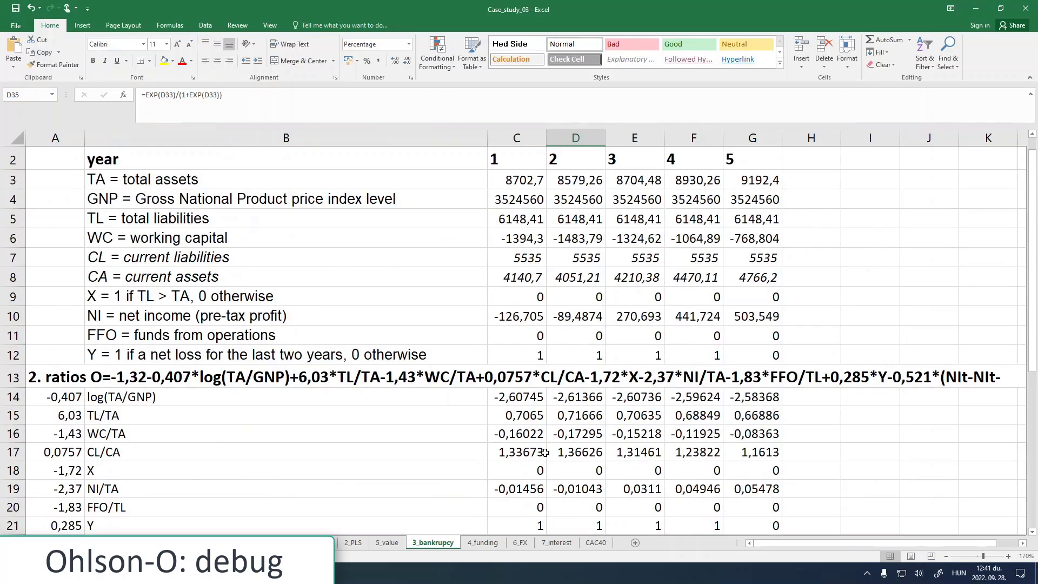
scroll(545, 454, "down", 6)
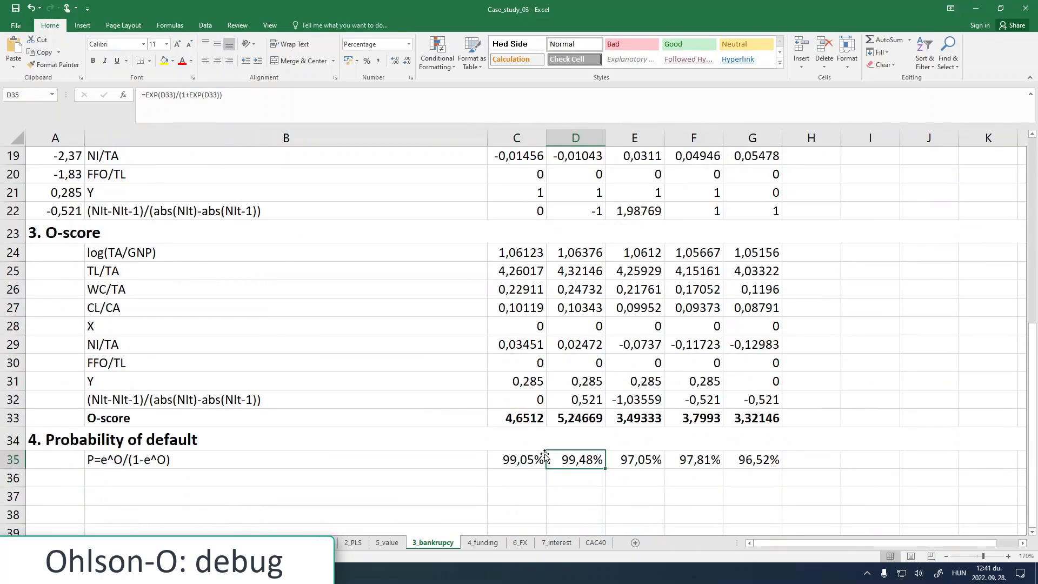
scroll(531, 451, "up", 6)
scroll(530, 450, "down", 8)
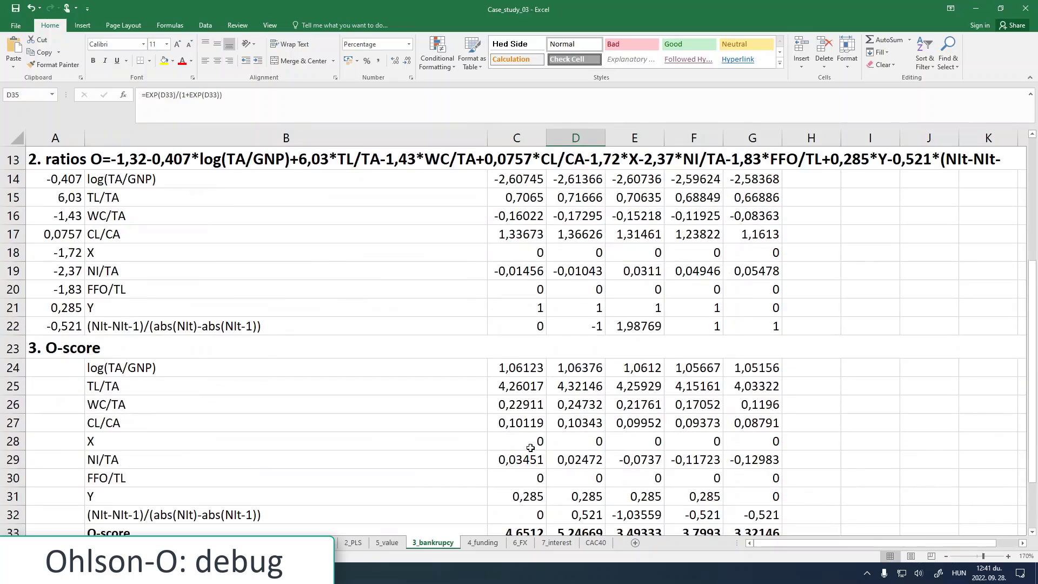
left_click(520, 331)
left_click(520, 345)
scroll(518, 395, "up", 8)
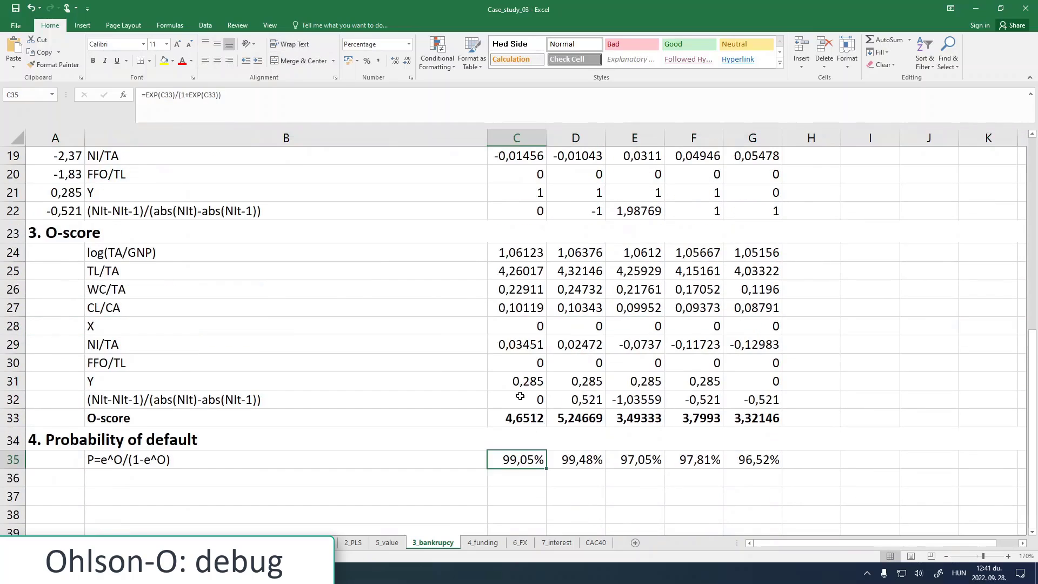
Step: Check the year 1 input formulas for total assets, GNP, total liabilities, working capital, current liabilities and current assets
left_click(532, 209)
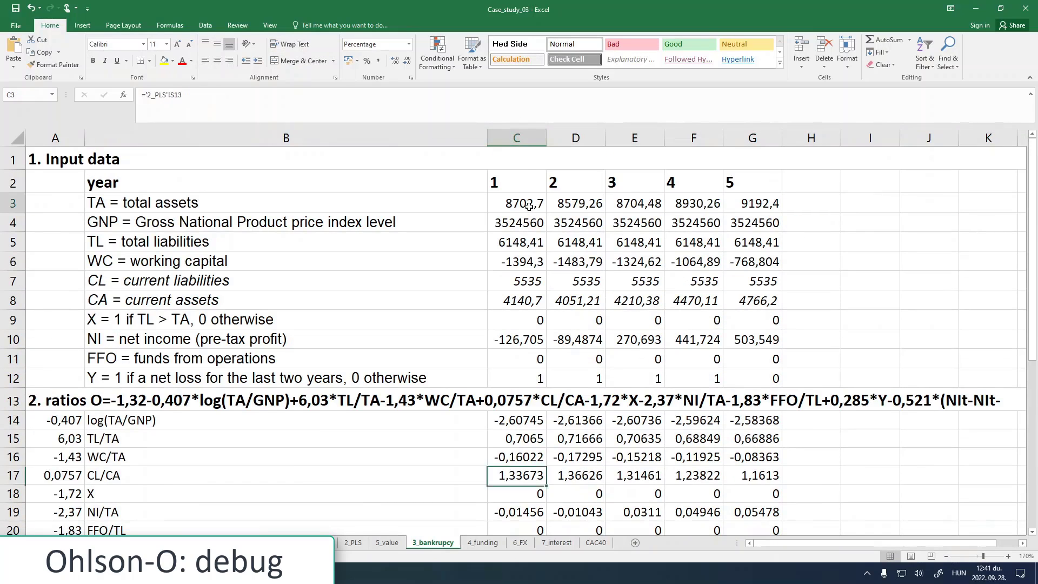
left_click(525, 223)
left_click(526, 240)
left_click(524, 259)
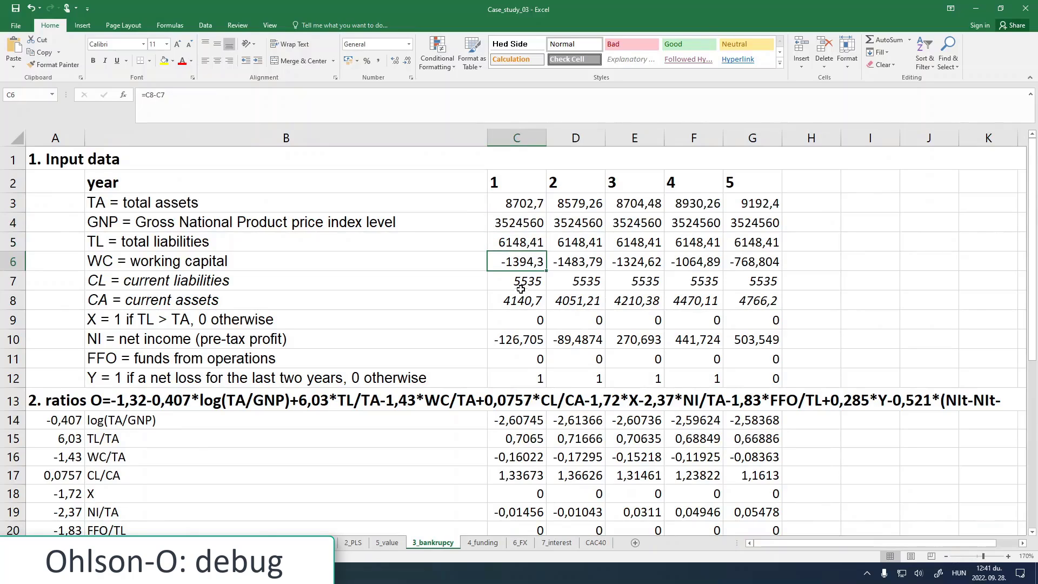
left_click(520, 206)
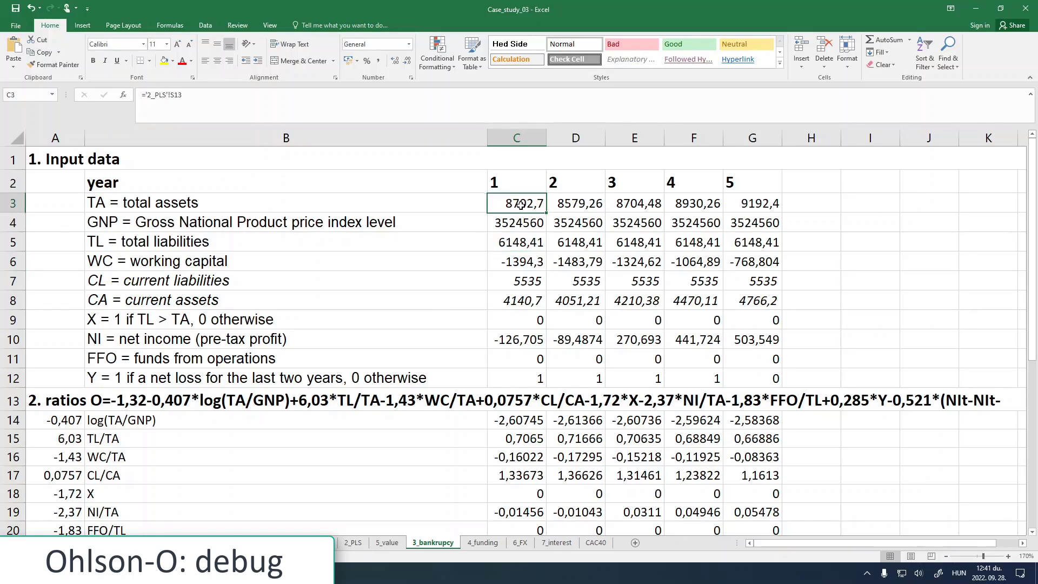
left_click(527, 247)
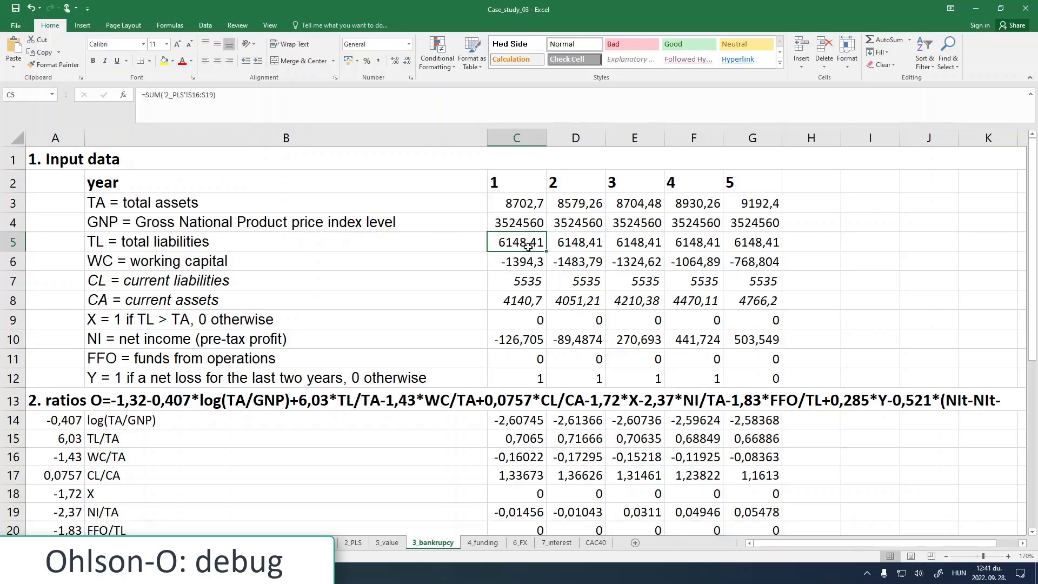
left_click(515, 280)
left_click(513, 295)
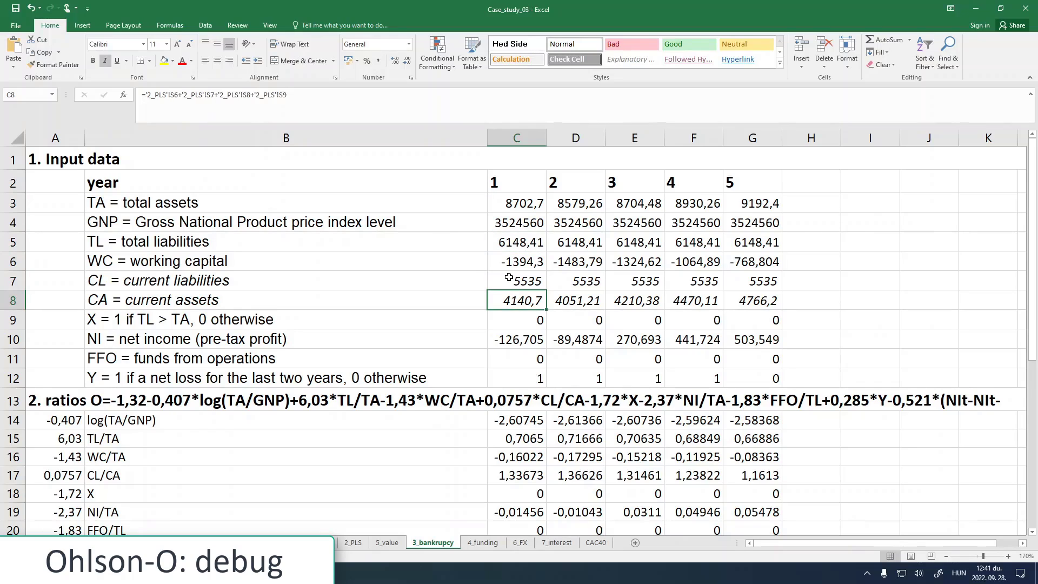
left_click(509, 278)
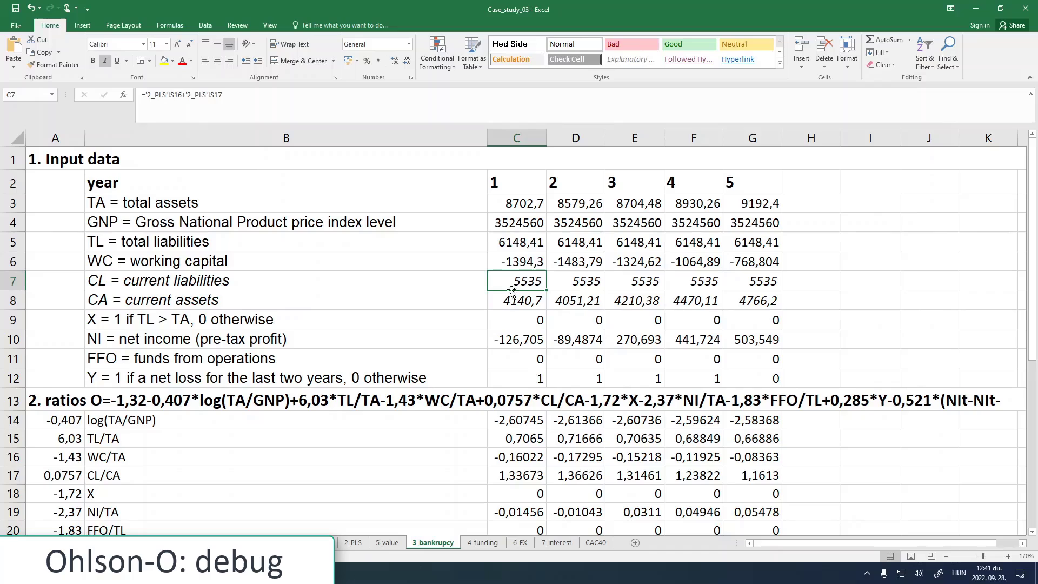
left_click(510, 244)
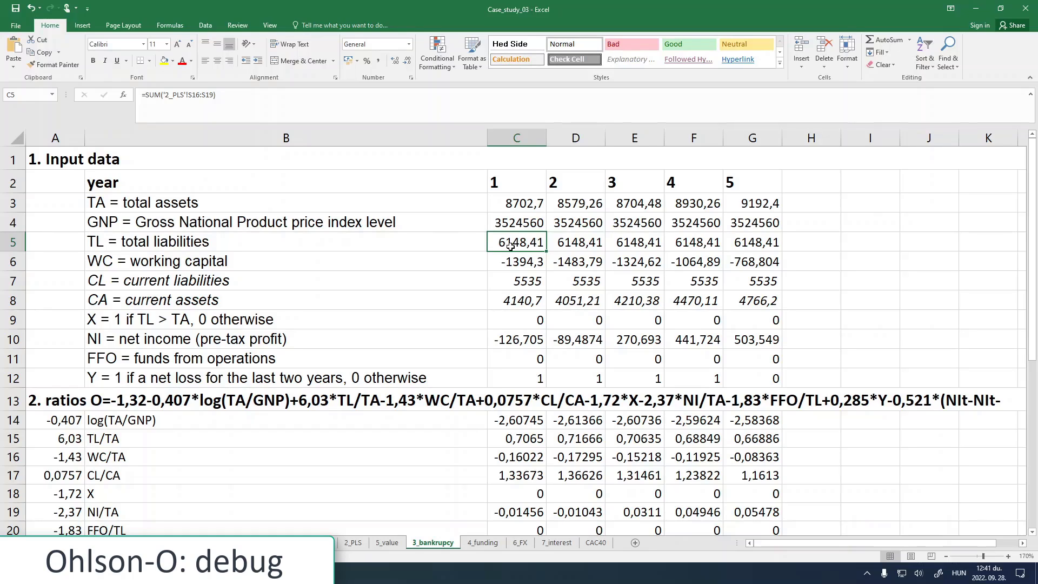
left_click(509, 205)
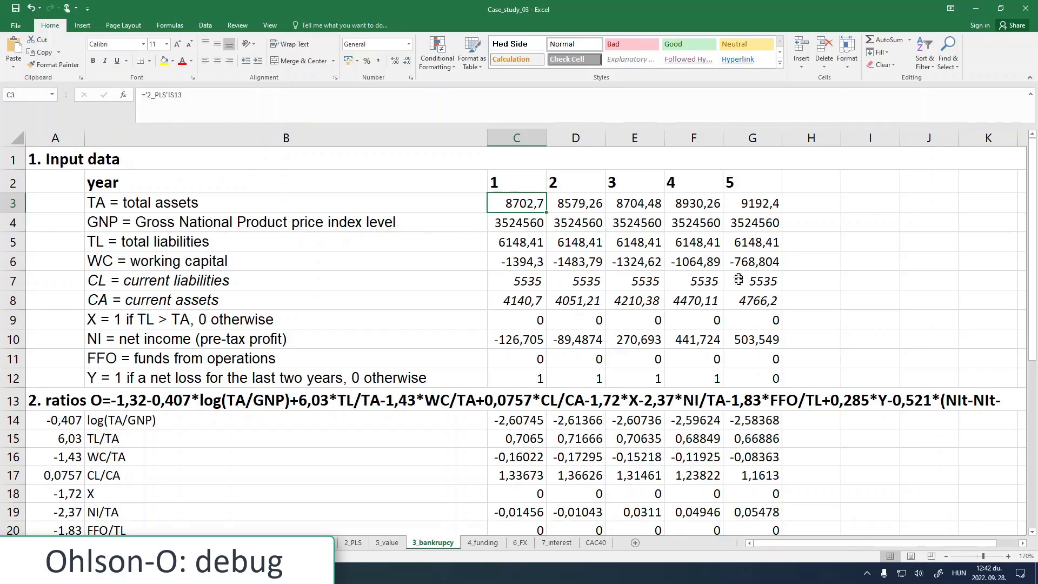
Step: Copy the balance sheet Q2:W22 on the 2_PLS sheet and paste it as values starting at Q33
left_click(390, 543)
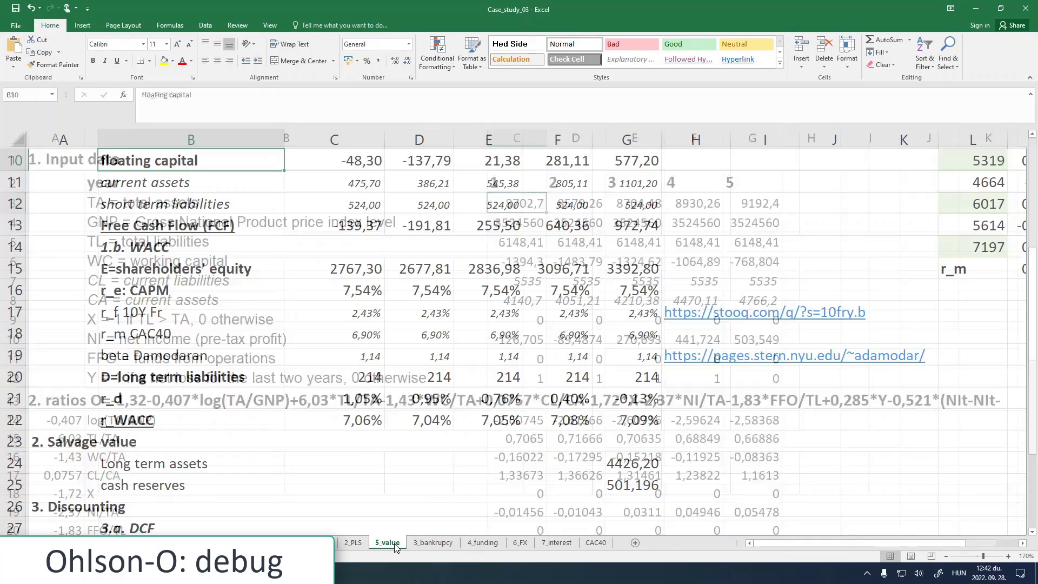
left_click(353, 543)
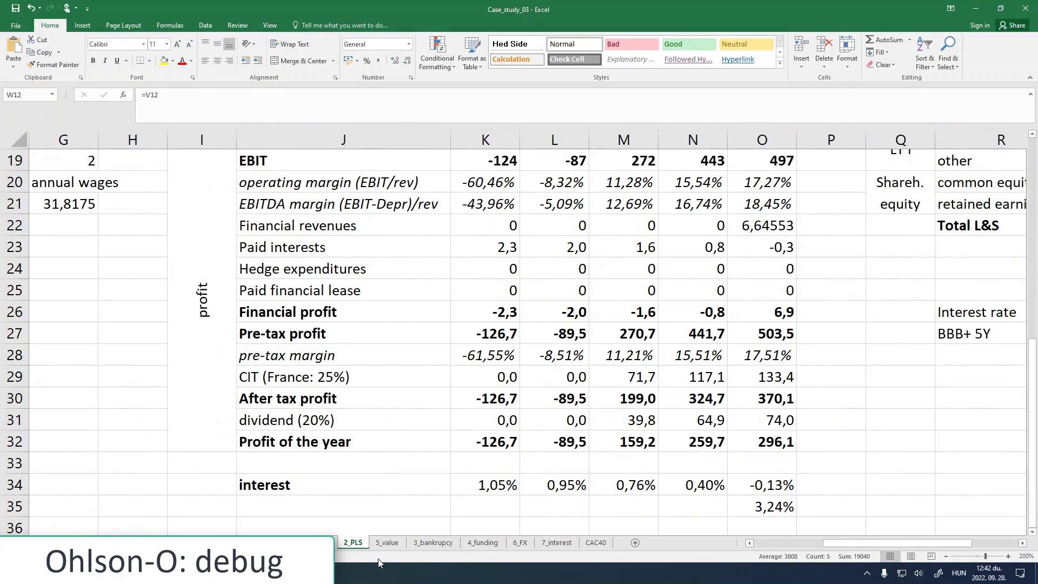
left_click_drag(901, 544, 947, 544)
scroll(870, 428, "up", 5)
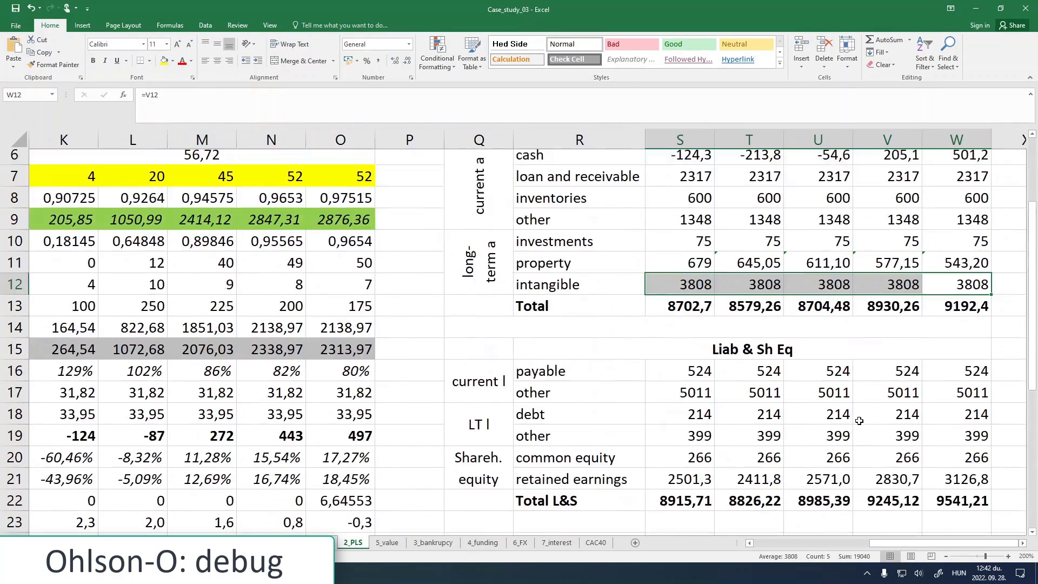
scroll(860, 421, "up", 1)
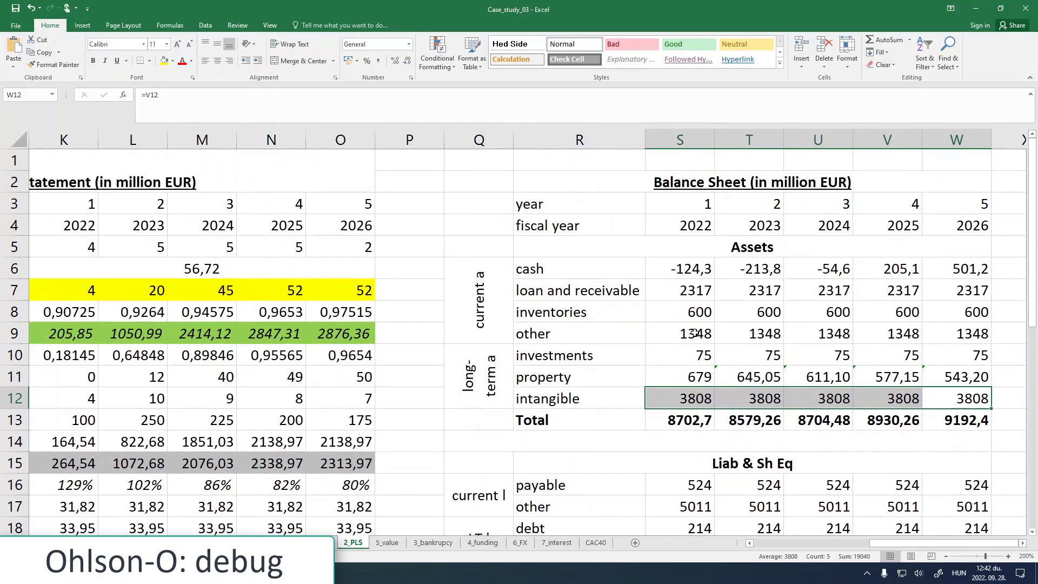
left_click_drag(501, 178, 875, 331)
scroll(715, 406, "down", 5)
left_click(480, 248)
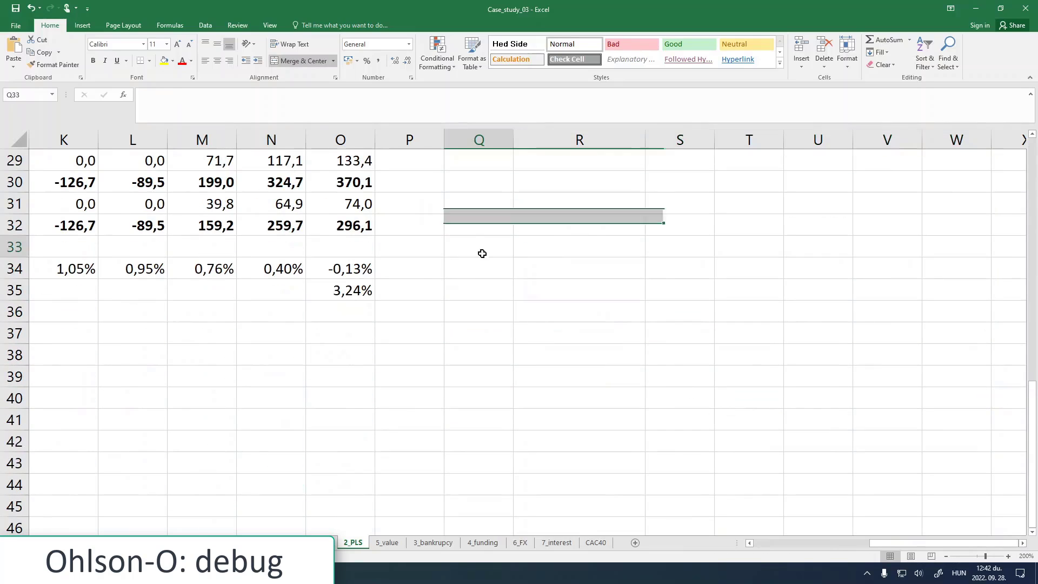
left_click(13, 66)
left_click(20, 139)
scroll(799, 436, "down", 3)
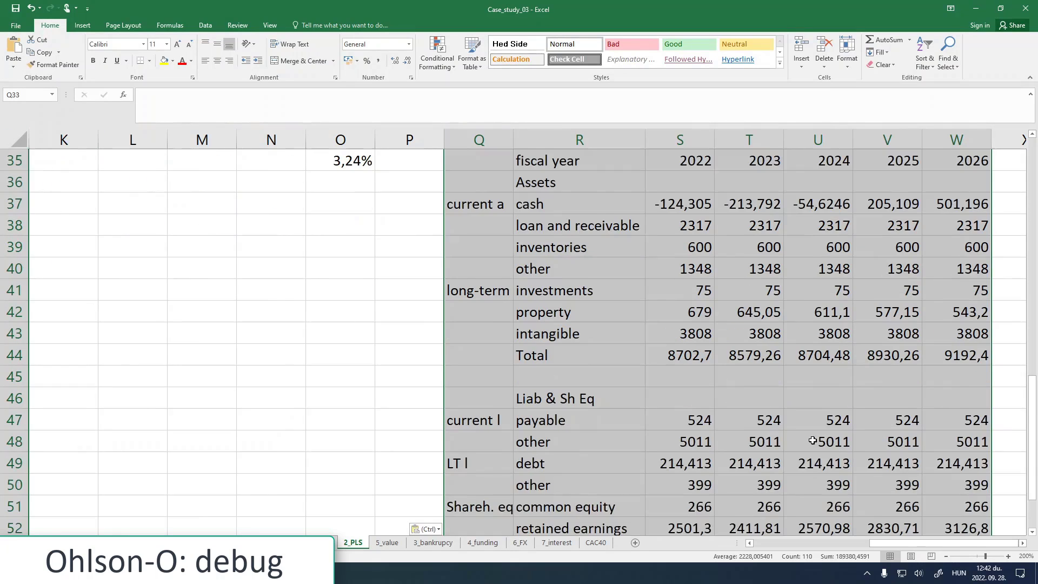
Step: Format the pasted balance sheet copy Q33:W53 in italics
scroll(810, 435, "up", 1)
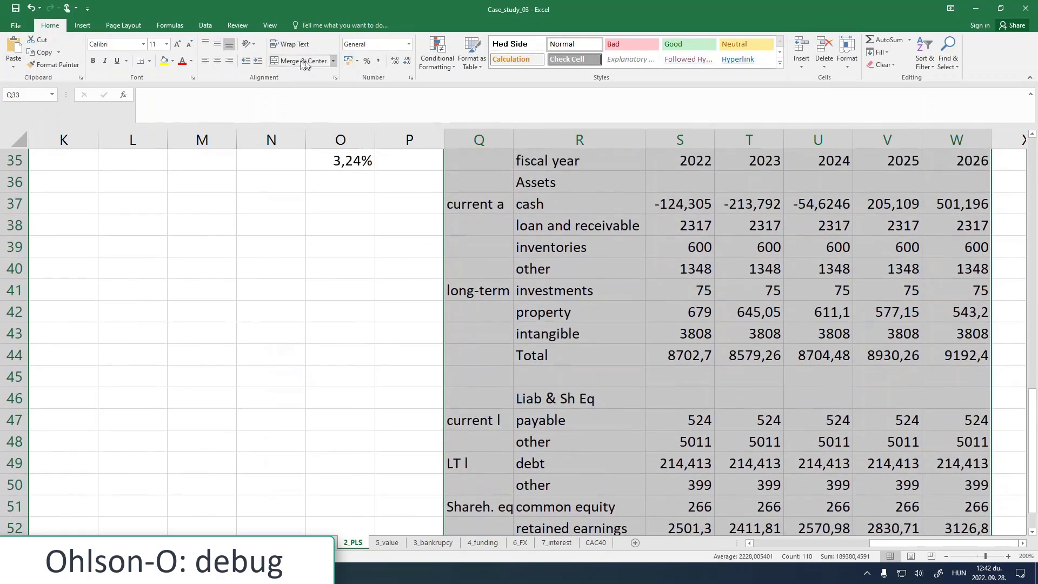
left_click(105, 60)
scroll(774, 407, "up", 3)
scroll(775, 407, "down", 4)
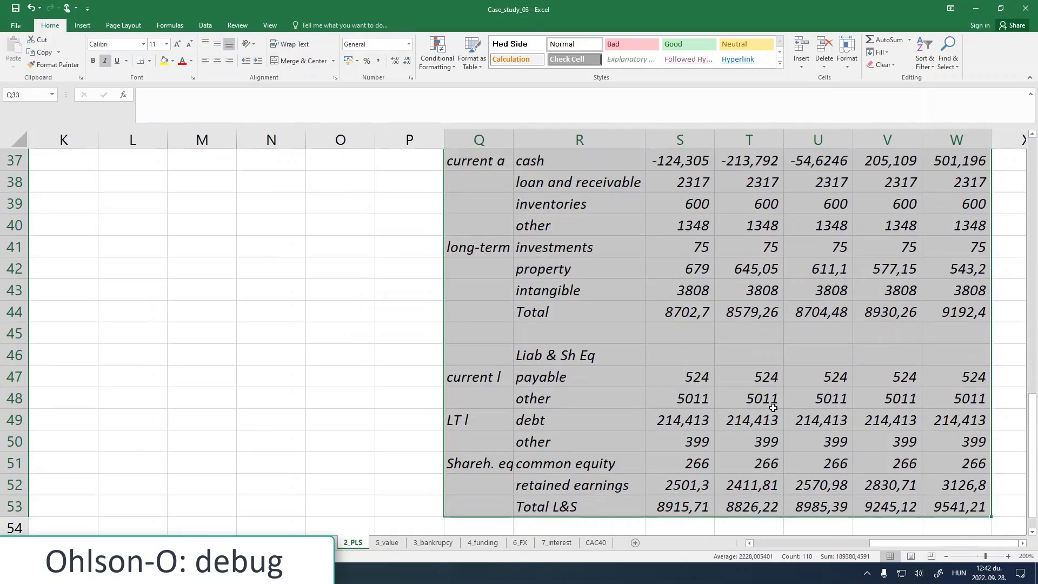
Step: Set other current assets in S9 of the original balance sheet to 0 and make T9 refer to it with =S9
scroll(774, 404, "up", 12)
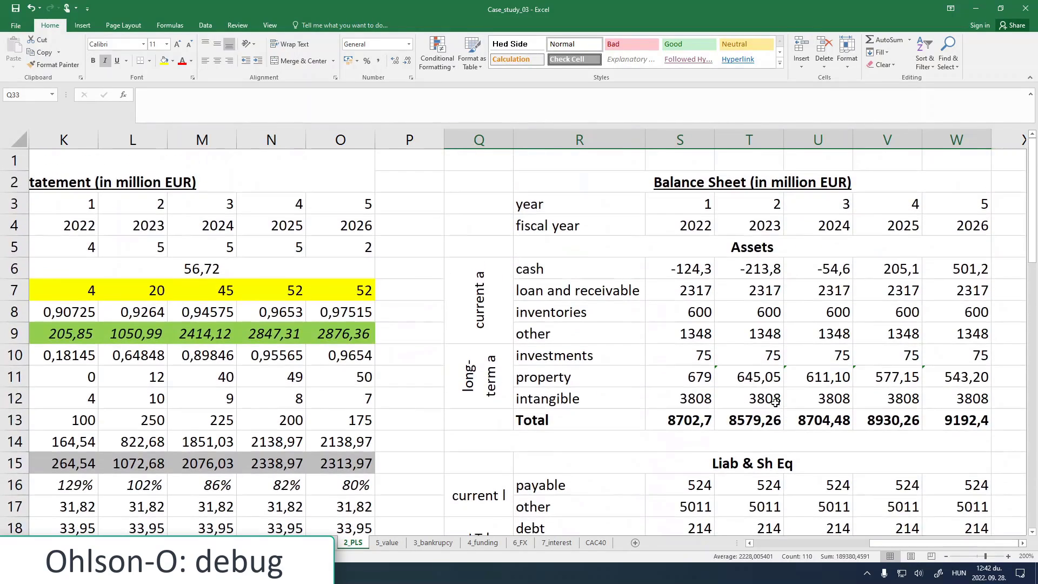
left_click(699, 327)
type("0")
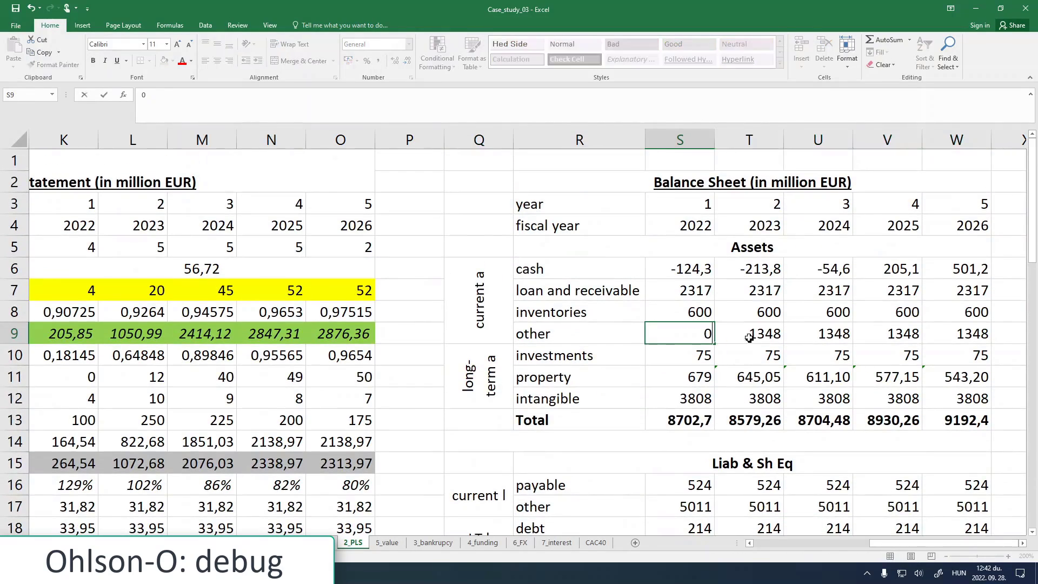
key("Tab")
type("0")
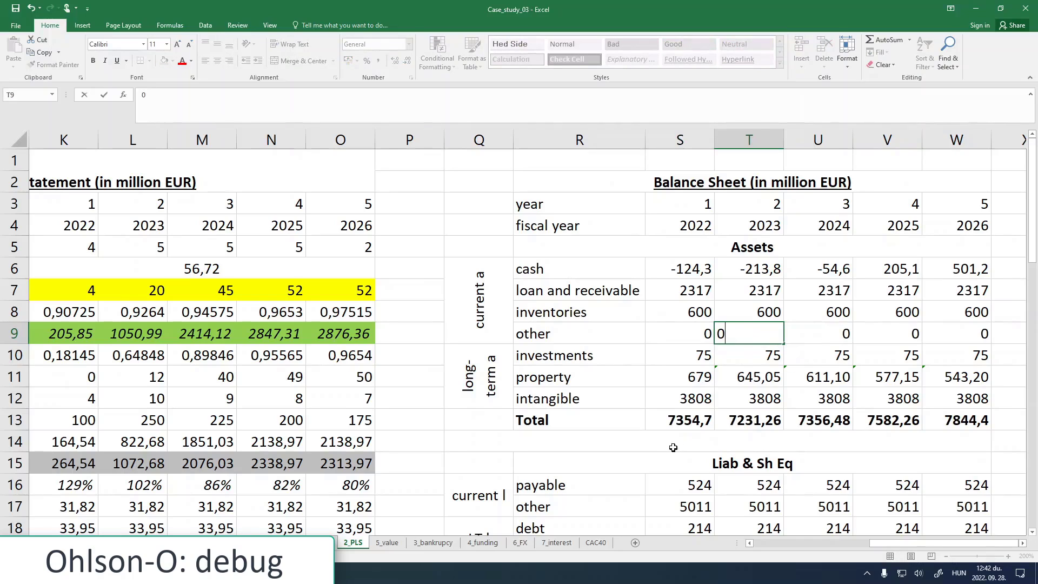
key("BackSpace")
type("=")
key("Left")
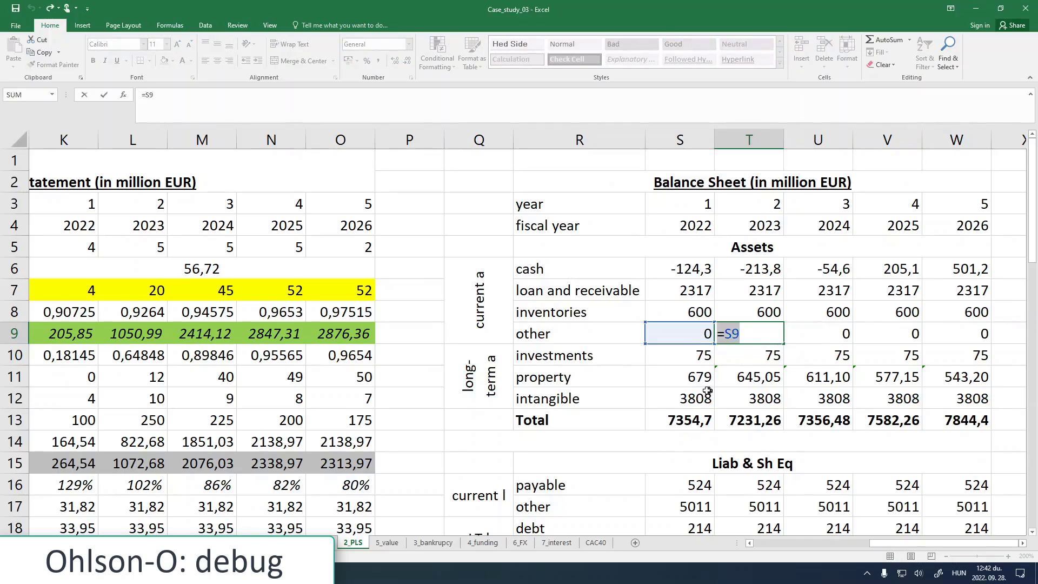
key("Return")
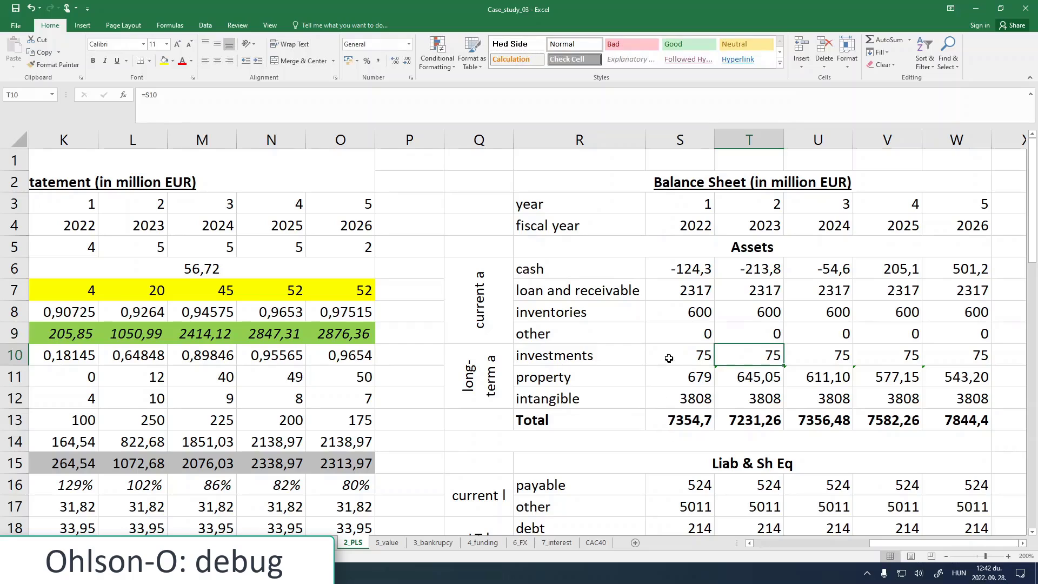
Step: Examine the year 1 asset entries in S6:S12, from cash and receivables to investments, property and intangibles
left_click(667, 332)
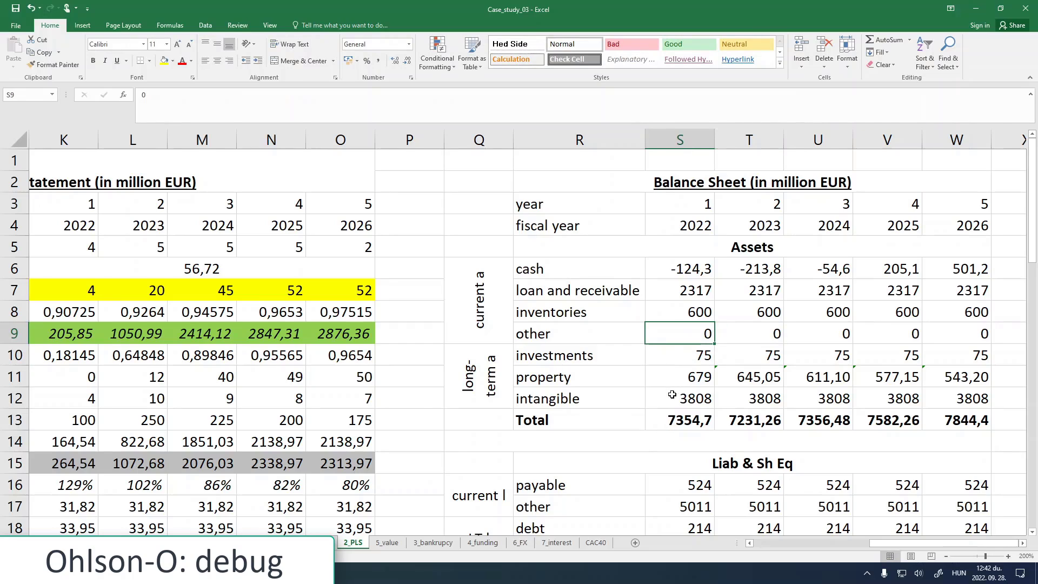
left_click(673, 291)
left_click(673, 313)
left_click(678, 356)
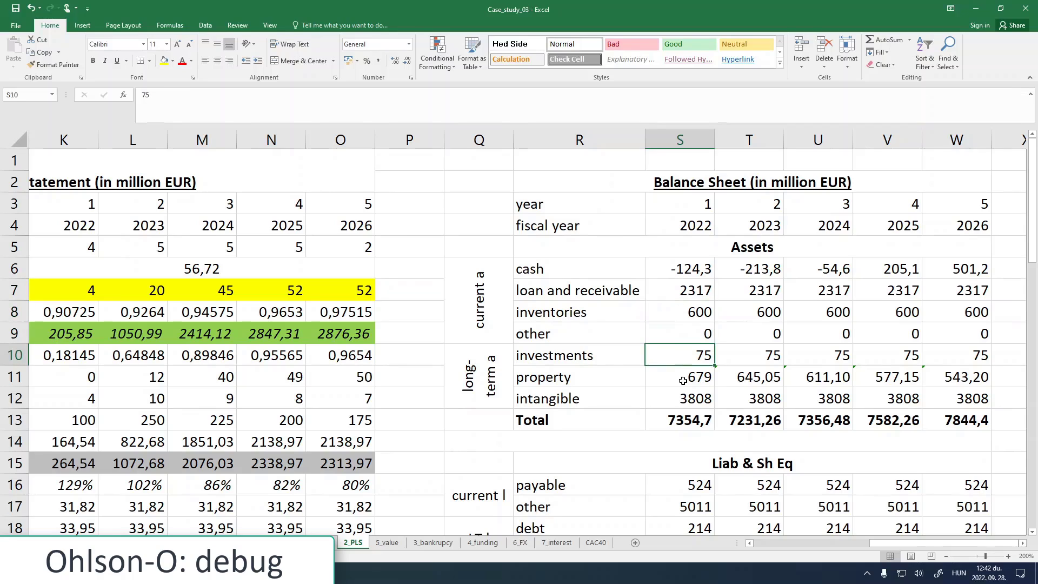
left_click(681, 377)
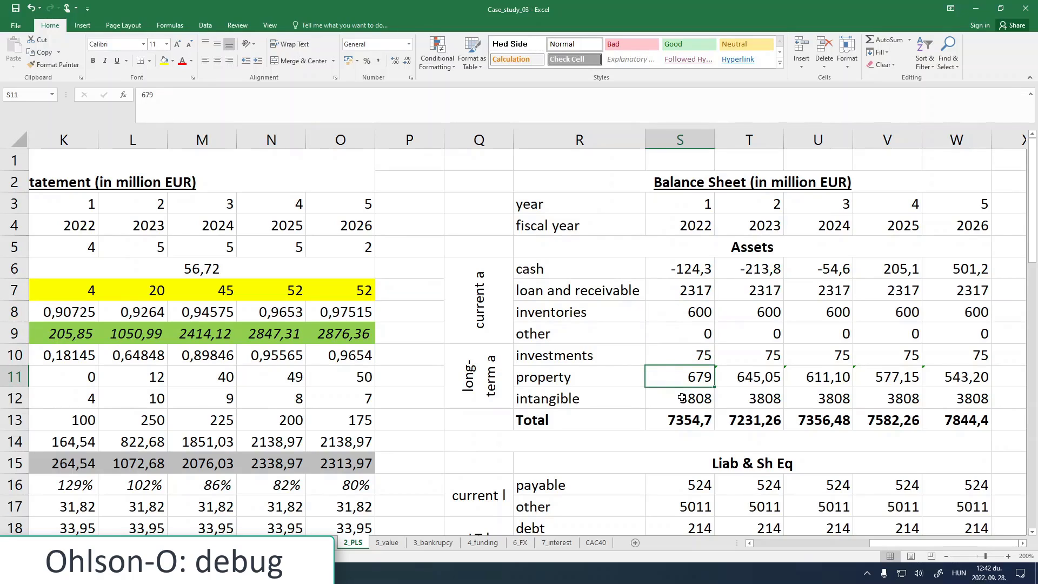
left_click(673, 354)
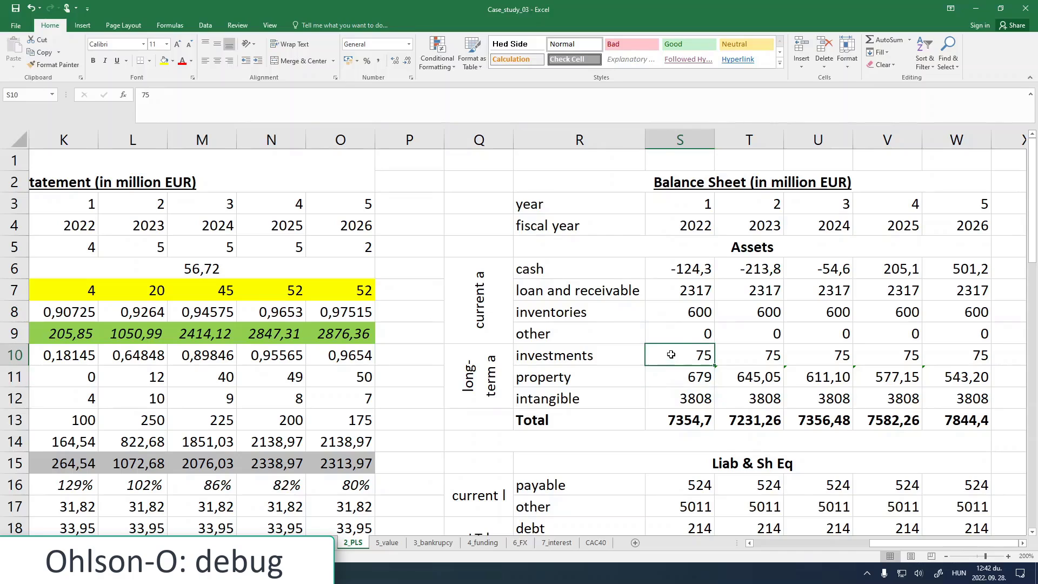
left_click(670, 376)
left_click(672, 397)
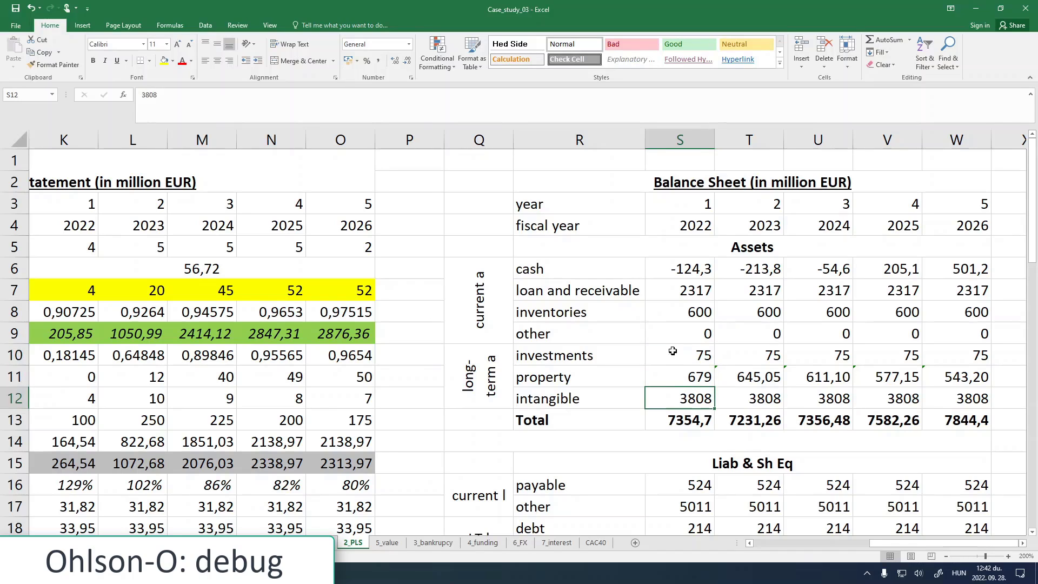
left_click(666, 283)
left_click(667, 270)
left_click(670, 303)
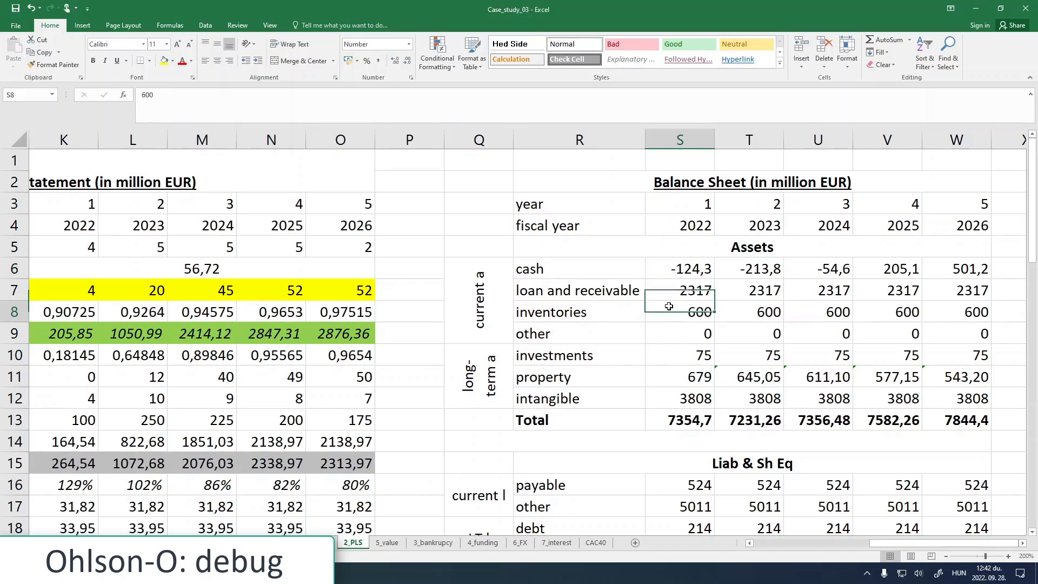
Step: Set the year 1 other current liabilities in S17 and other long-term liabilities in S19 to 0
scroll(674, 391, "down", 2)
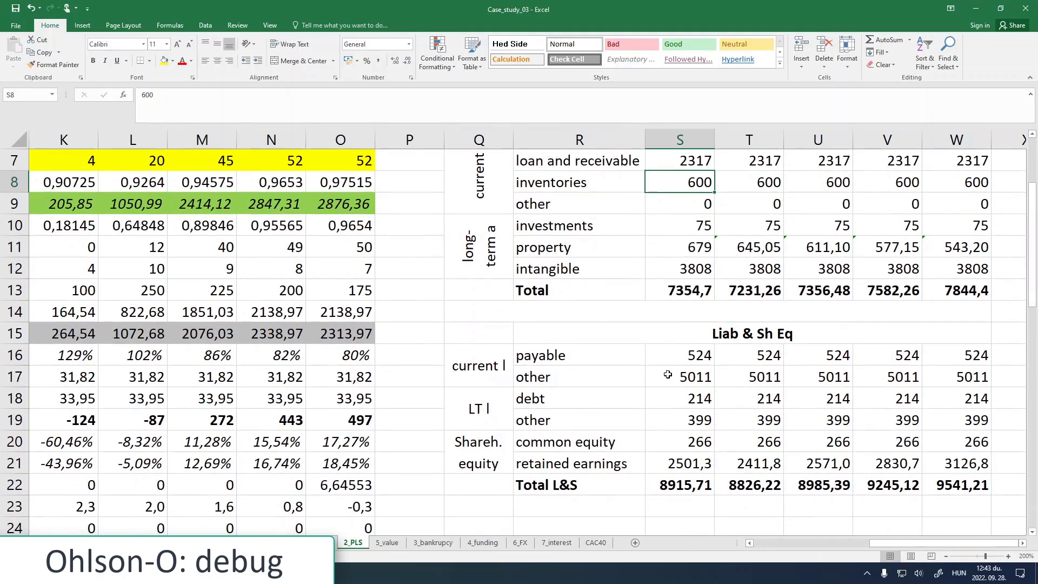
left_click(668, 376)
type("0")
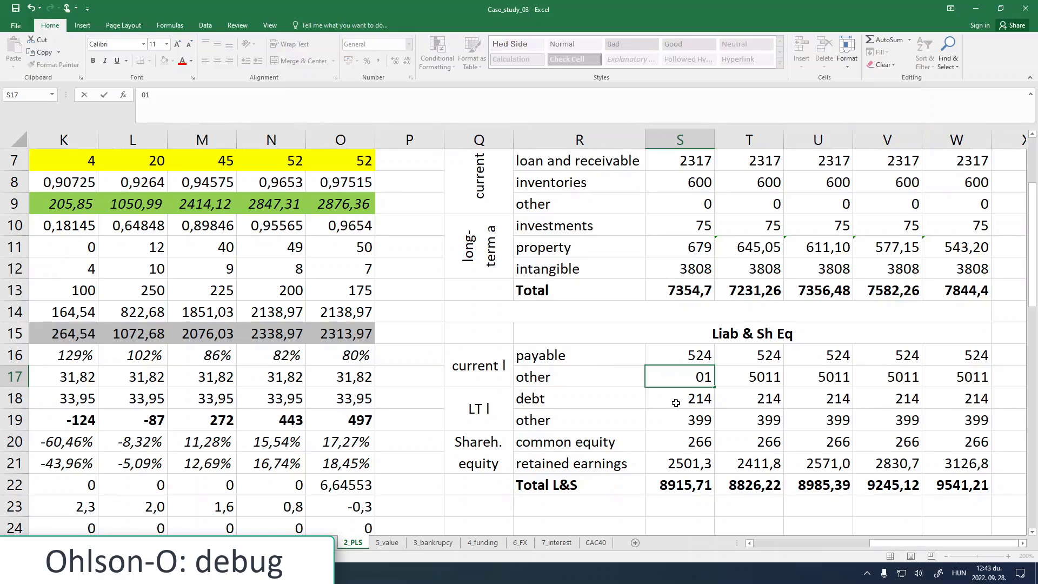
left_click(679, 426)
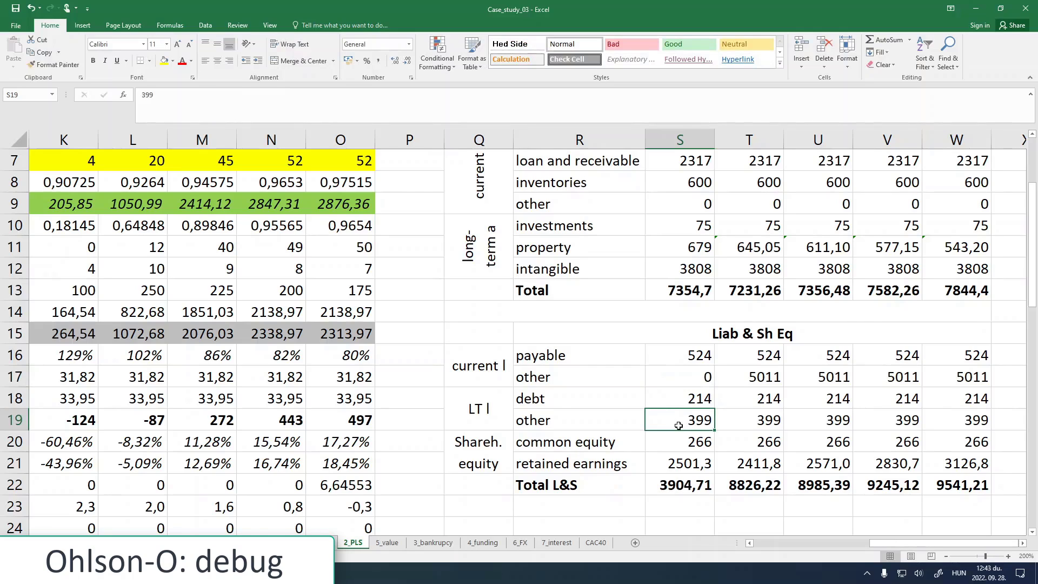
type("0")
left_click(671, 381)
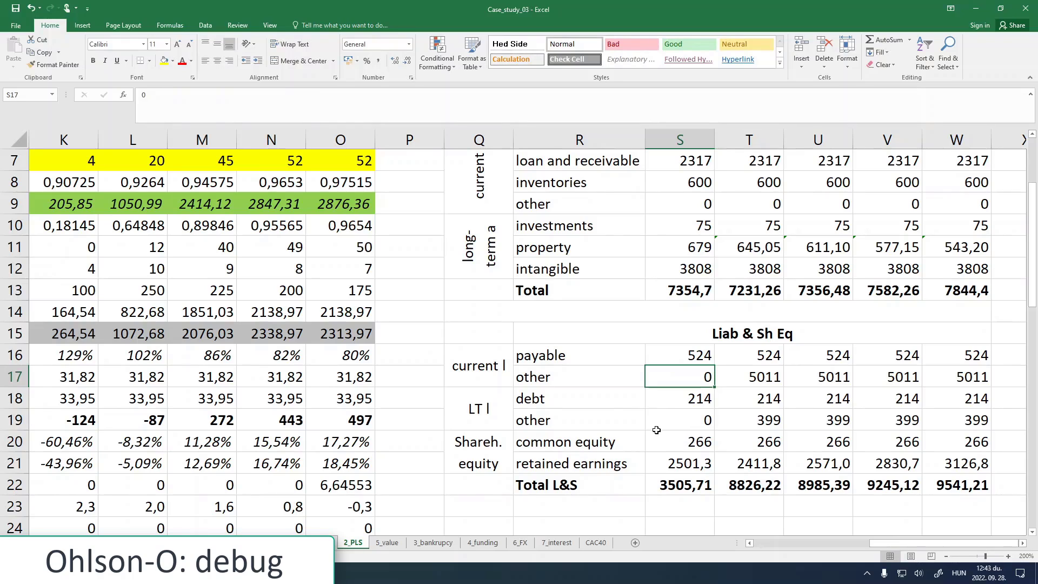
Step: Compare total assets in row 13 with total liabilities and shareholders' equity in row 22 across all five years
left_click(672, 296)
left_click(668, 485)
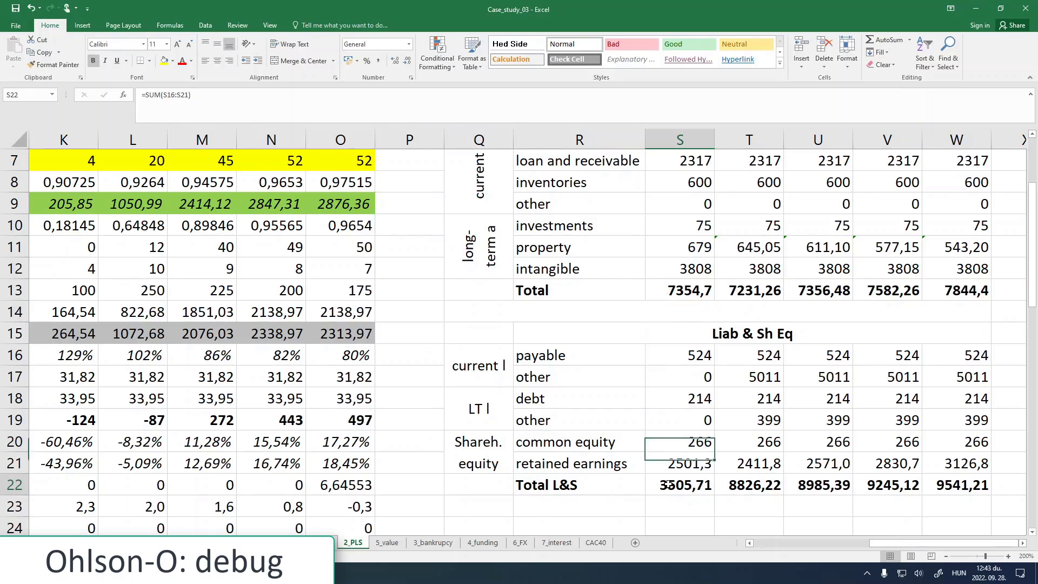
left_click(672, 297)
left_click(762, 492)
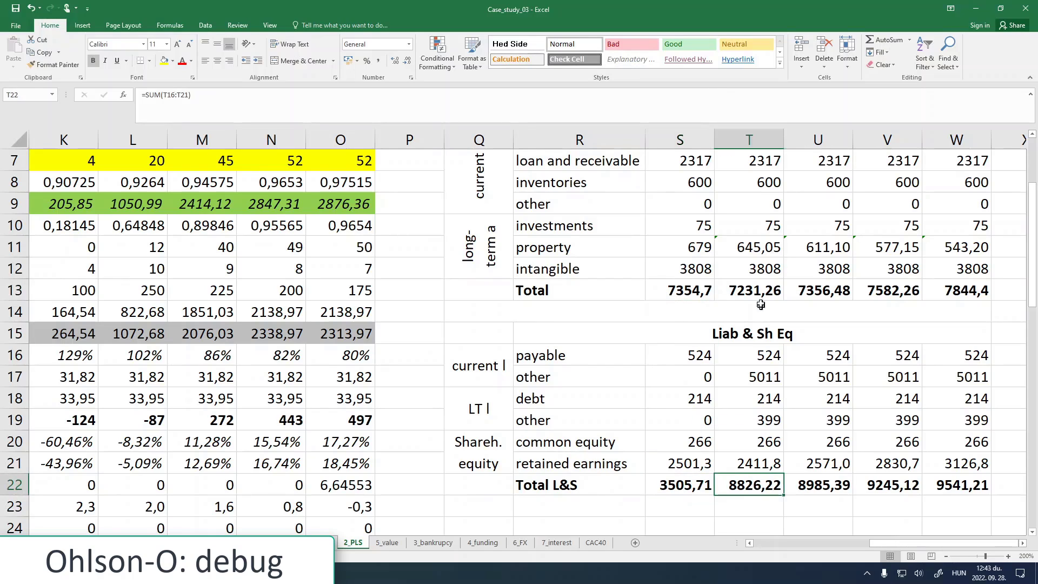
left_click(758, 286)
left_click(805, 292)
left_click(830, 493)
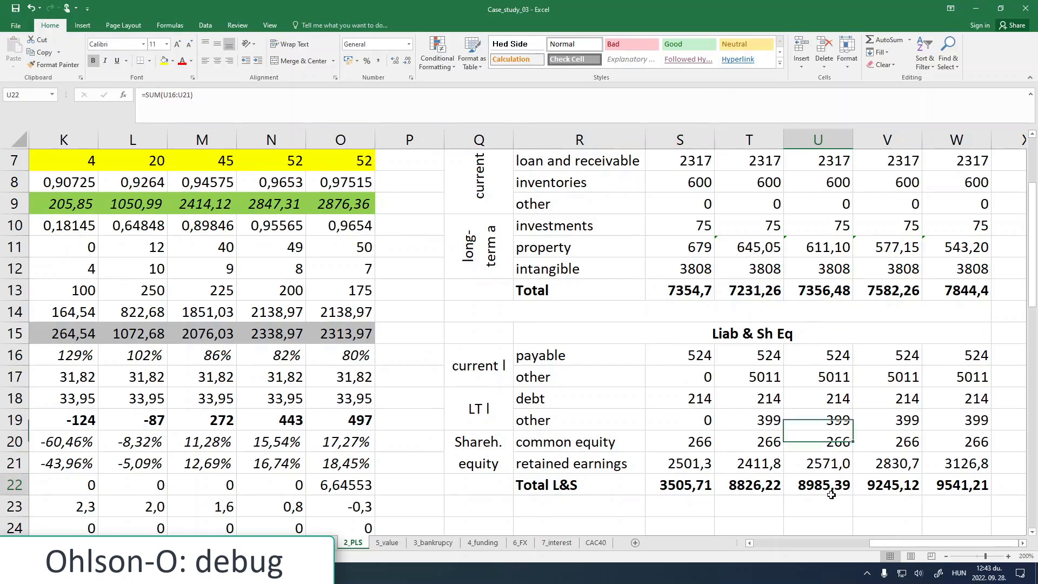
left_click(889, 284)
left_click(902, 481)
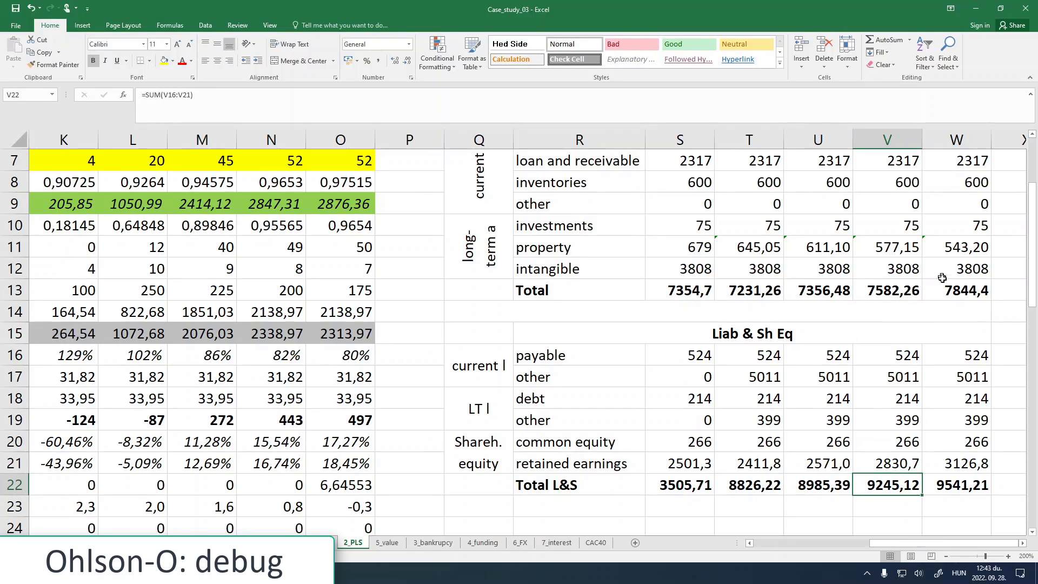
left_click(941, 278)
left_click(951, 498)
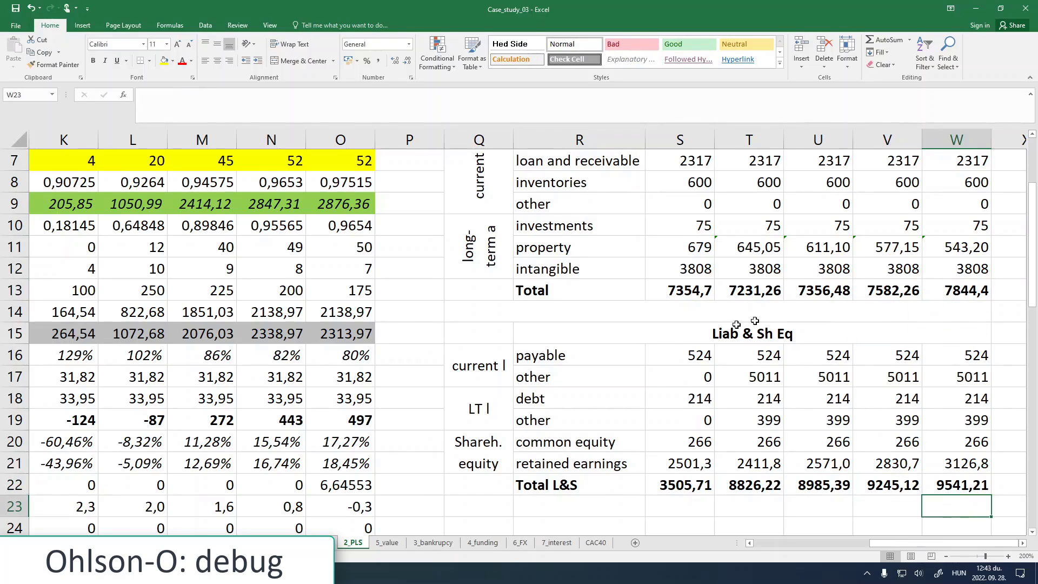
left_click(682, 488)
left_click(753, 489)
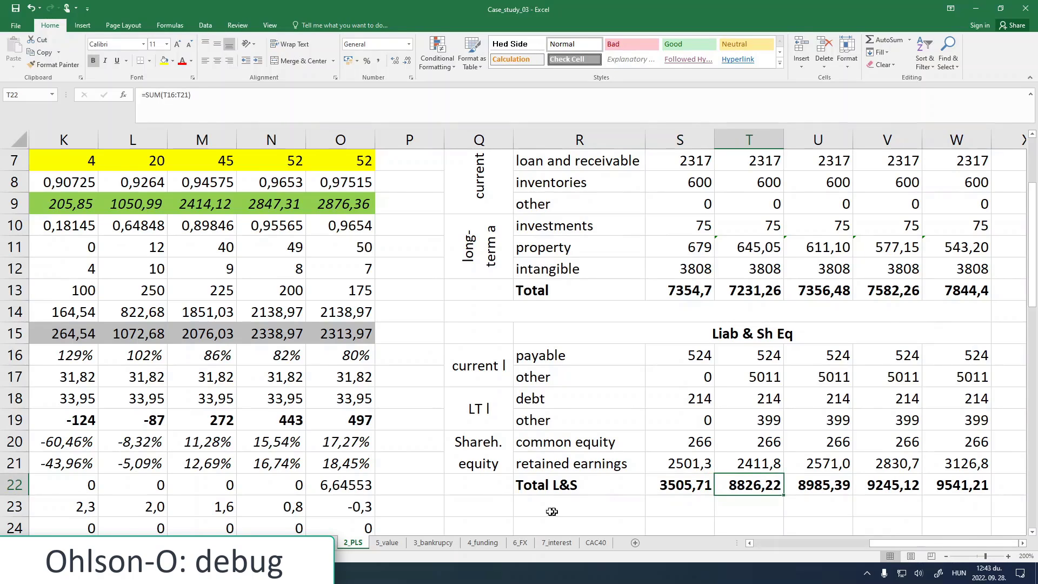
left_click(572, 281)
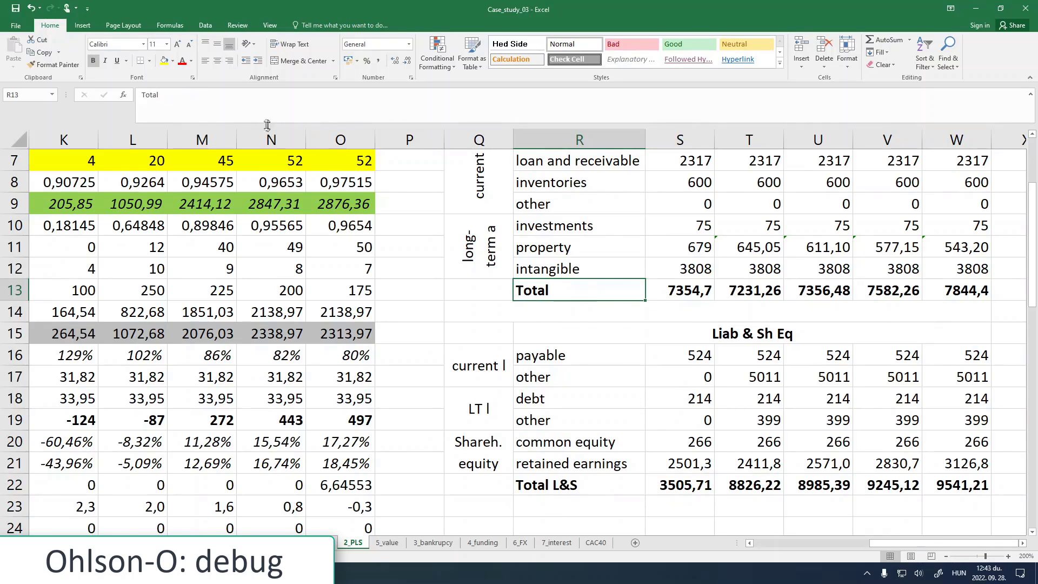
Step: Examine the O-scores and default probabilities on the 3_bankrupcy sheet, together with the ratios and input data behind them
left_click(432, 543)
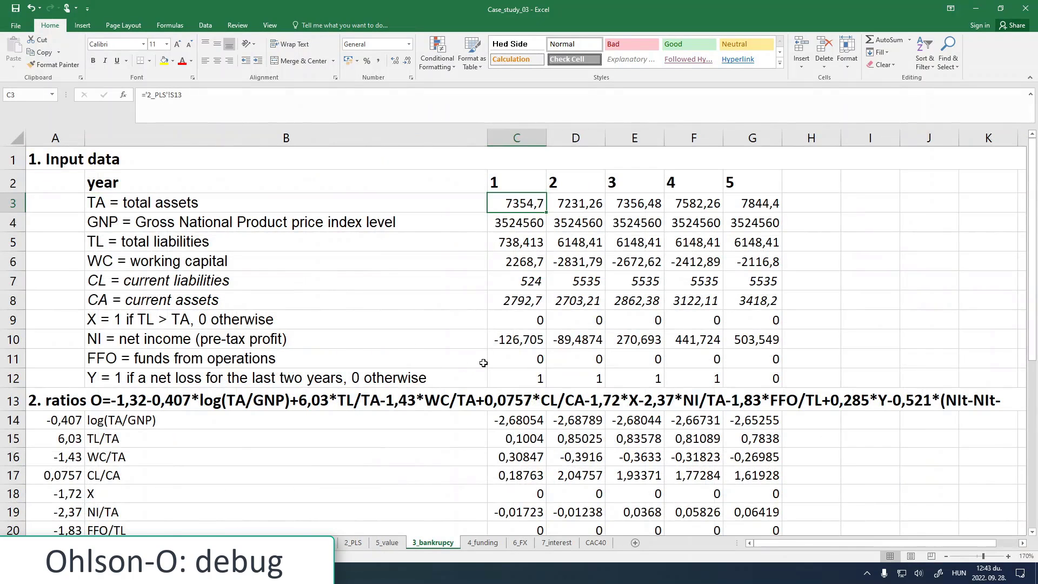
scroll(488, 362, "down", 9)
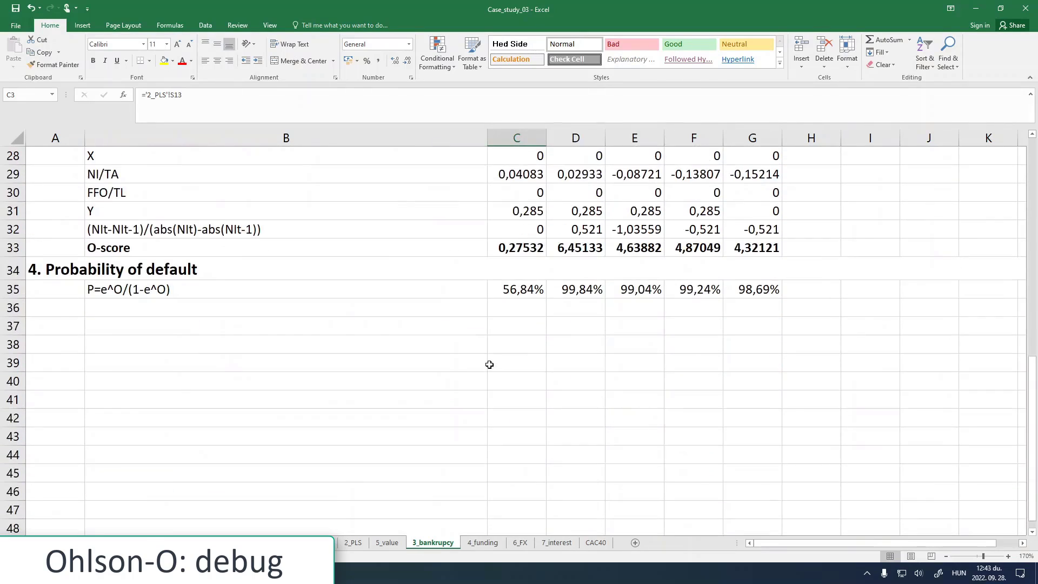
scroll(489, 364, "up", 2)
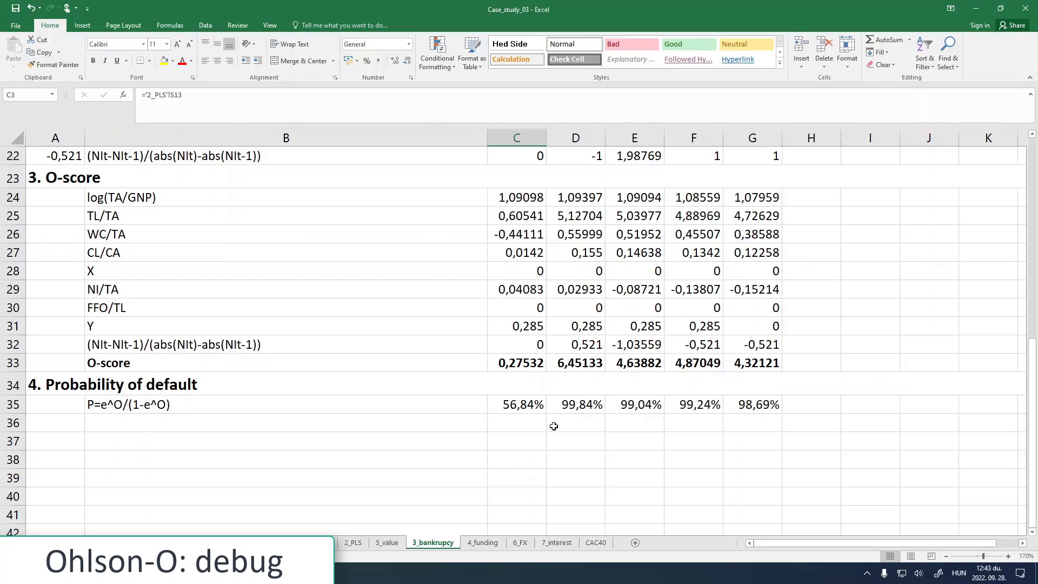
scroll(482, 427, "up", 2)
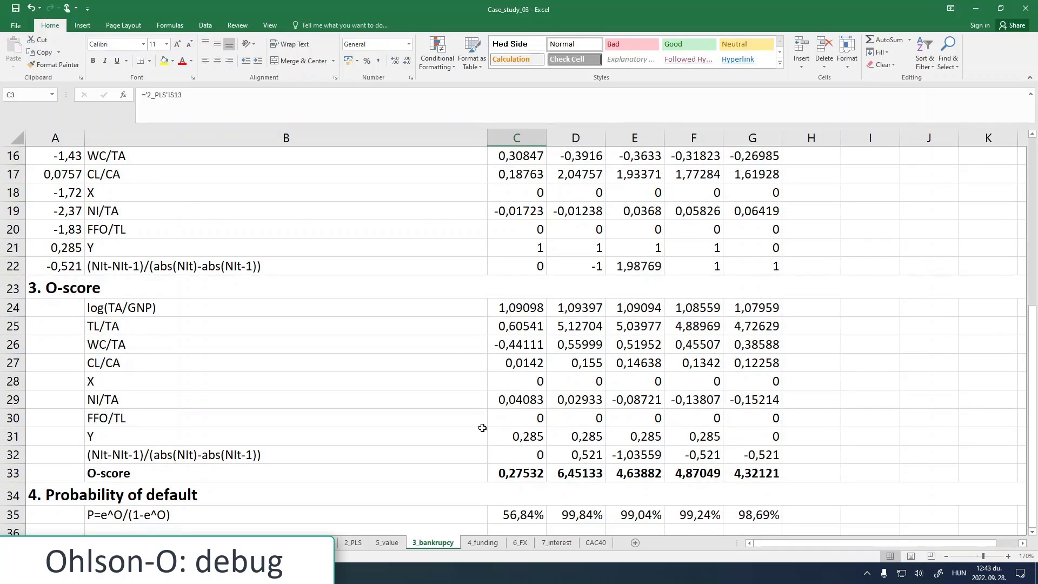
scroll(482, 428, "up", 5)
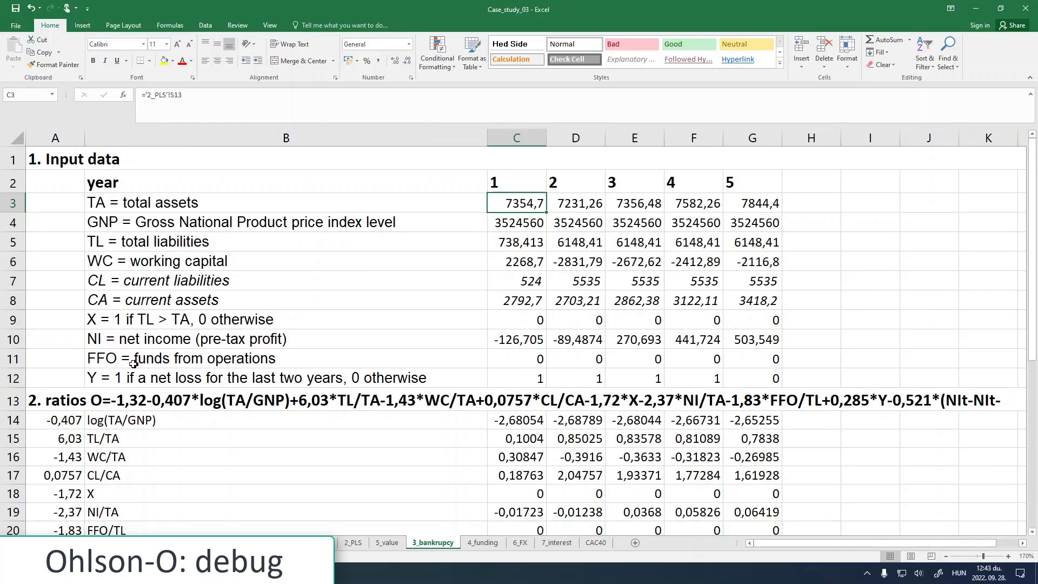
Step: Check the funds from operations, net loss dummy and net income inputs in rows 10 to 12, plus the default probability definition in B35
left_click(243, 360)
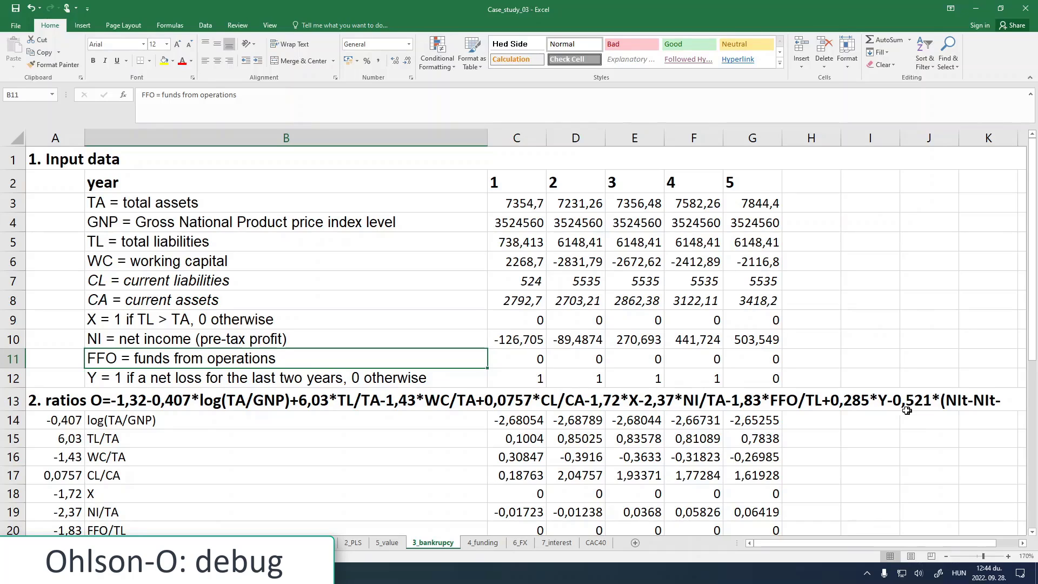
left_click(525, 380)
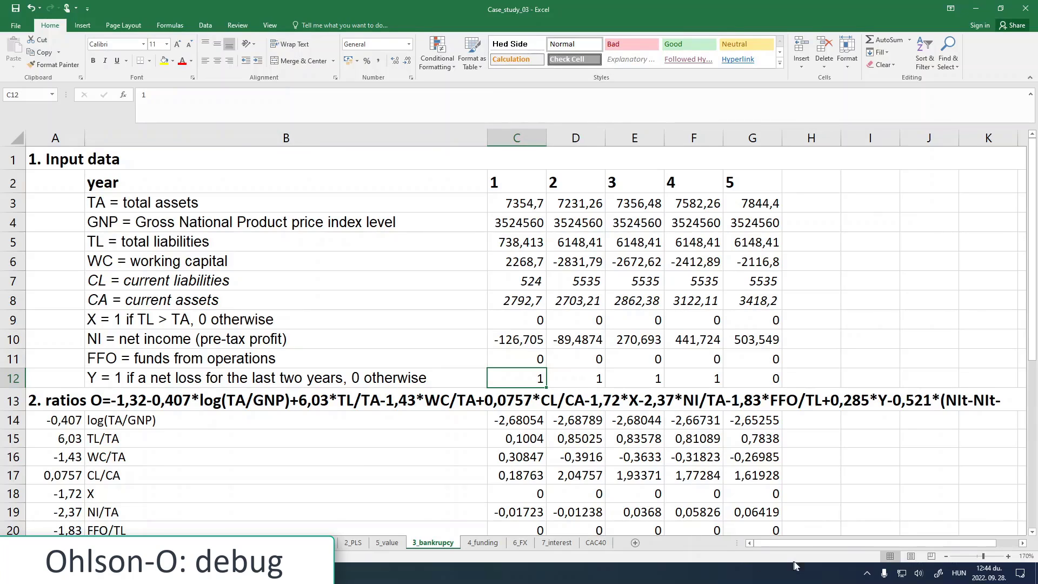
left_click_drag(811, 550, 790, 544)
left_click(514, 358)
left_click(533, 377)
left_click(518, 358)
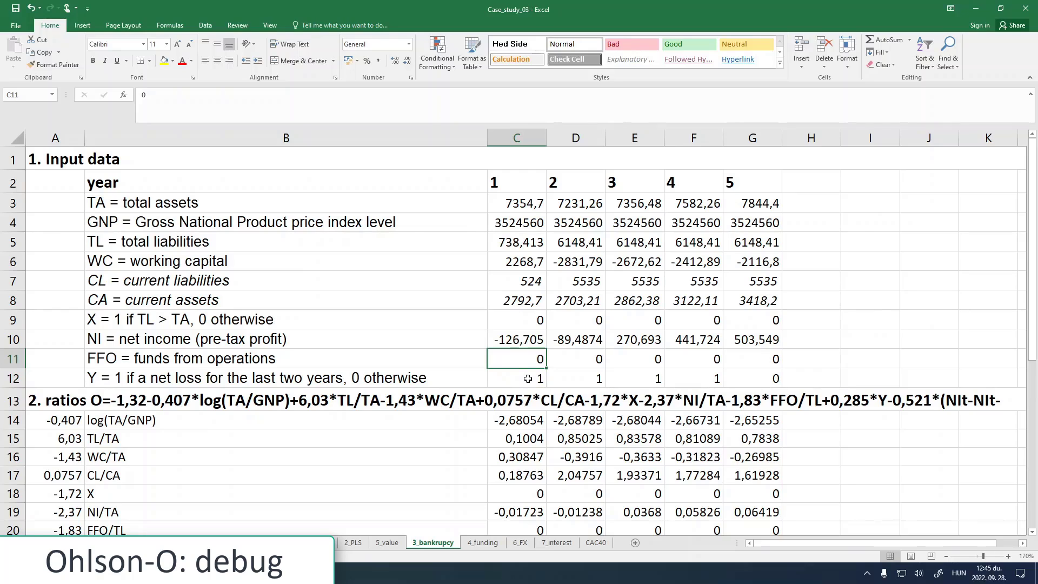
left_click(754, 342)
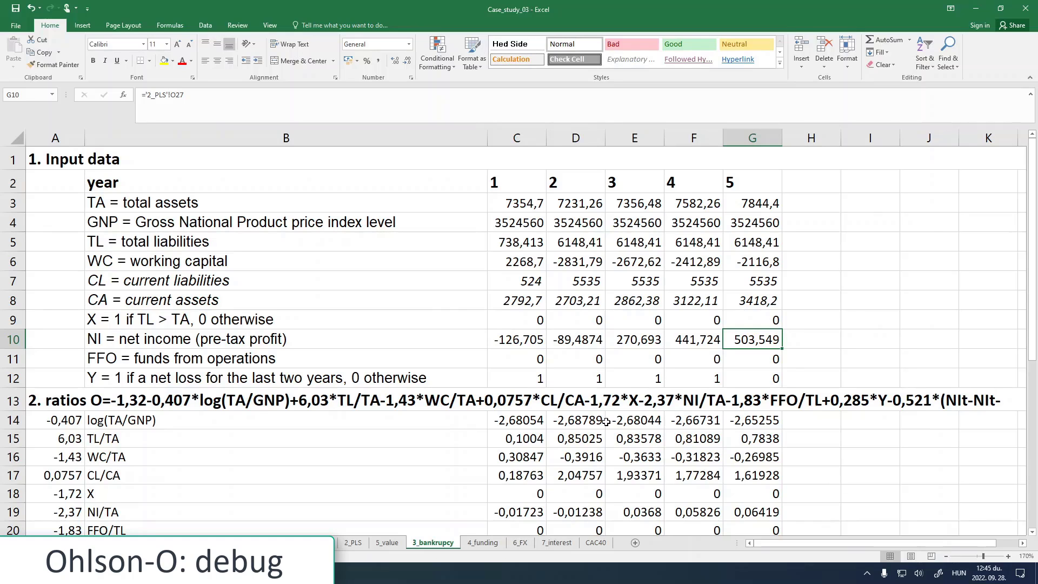
scroll(606, 422, "down", 6)
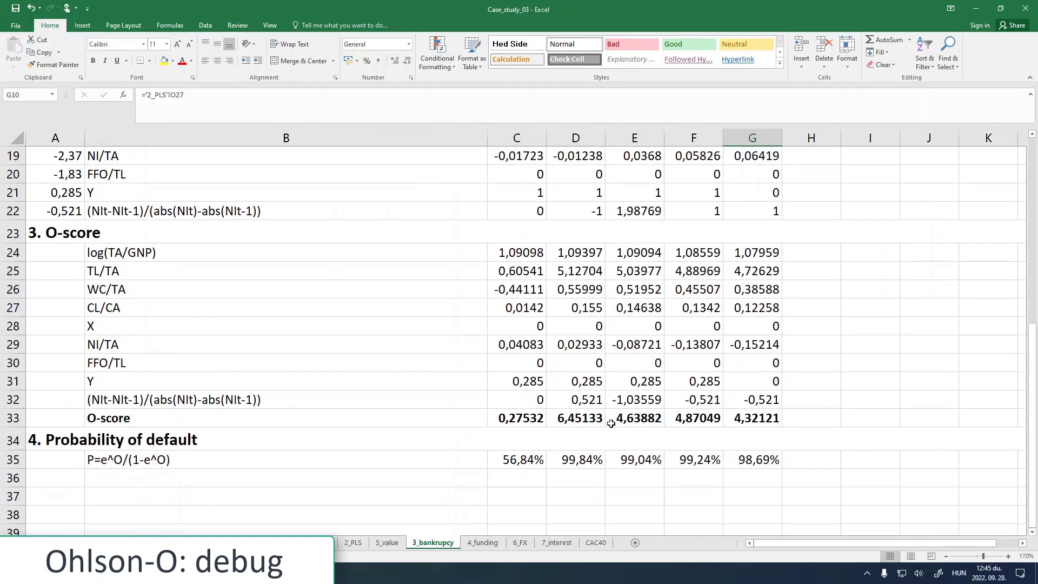
left_click(102, 463)
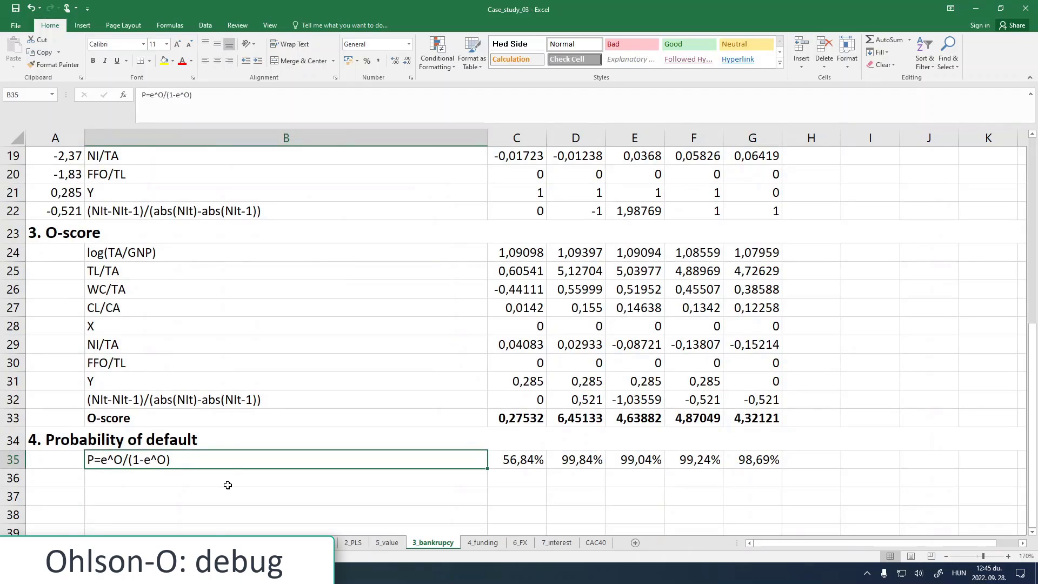
Step: Switch to the browser, search the web for "ohlson o ratio" and open the Wikipedia article on the Ohlson O-score
key("alt+Tab")
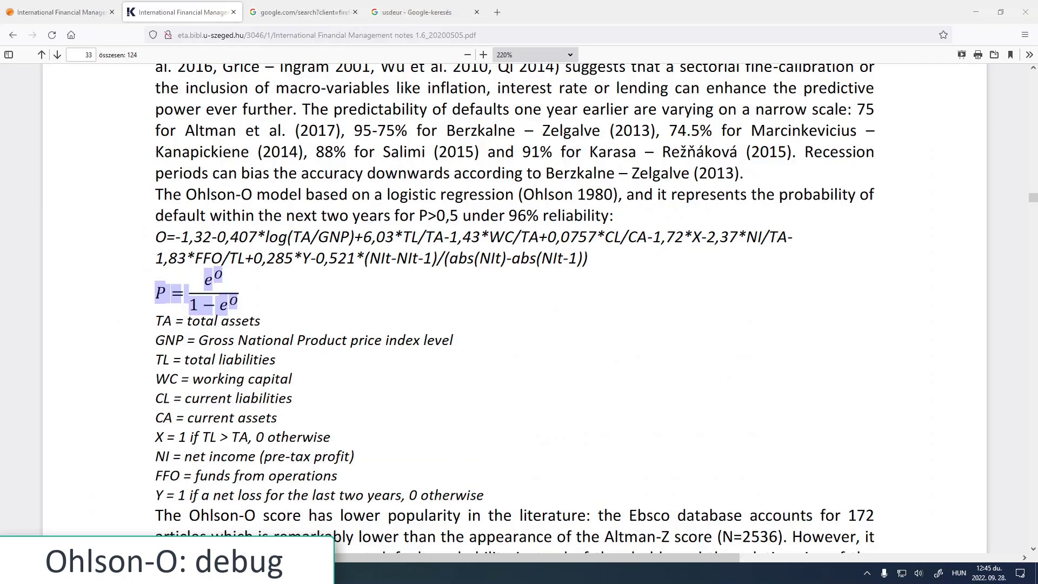
left_click(414, 11)
left_click(406, 35)
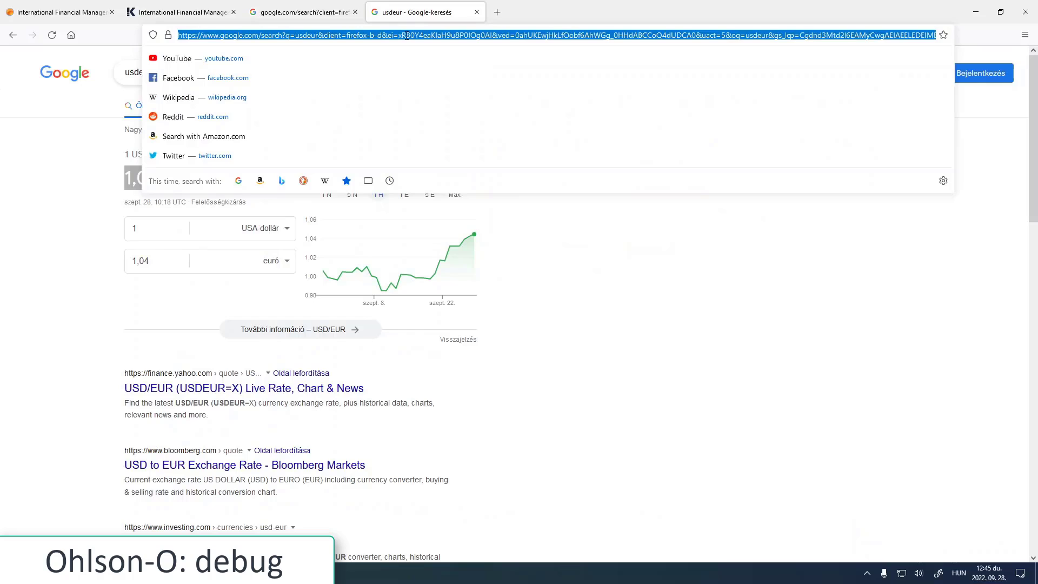
type("ohlso")
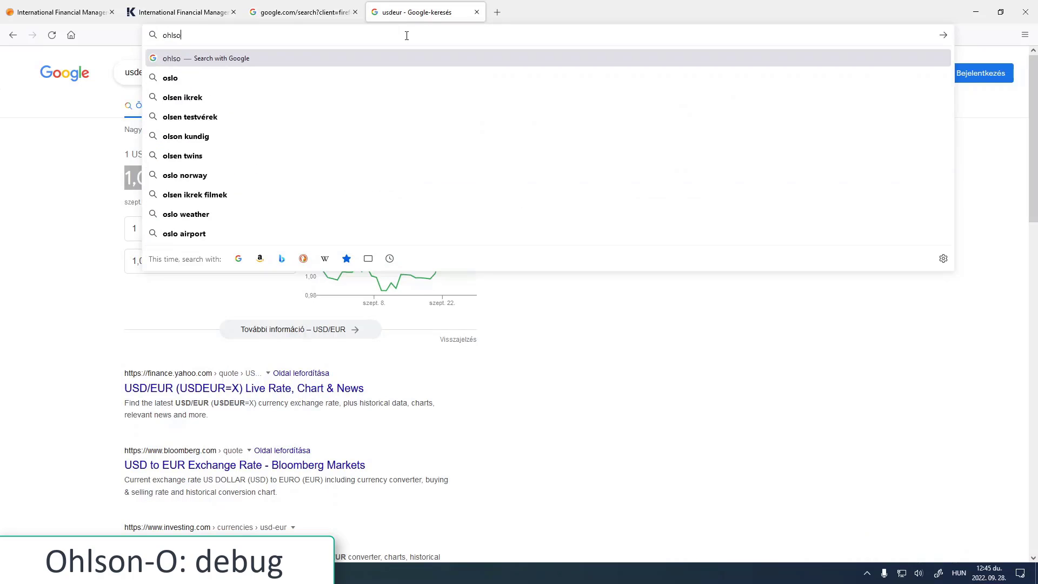
type("n o ratio")
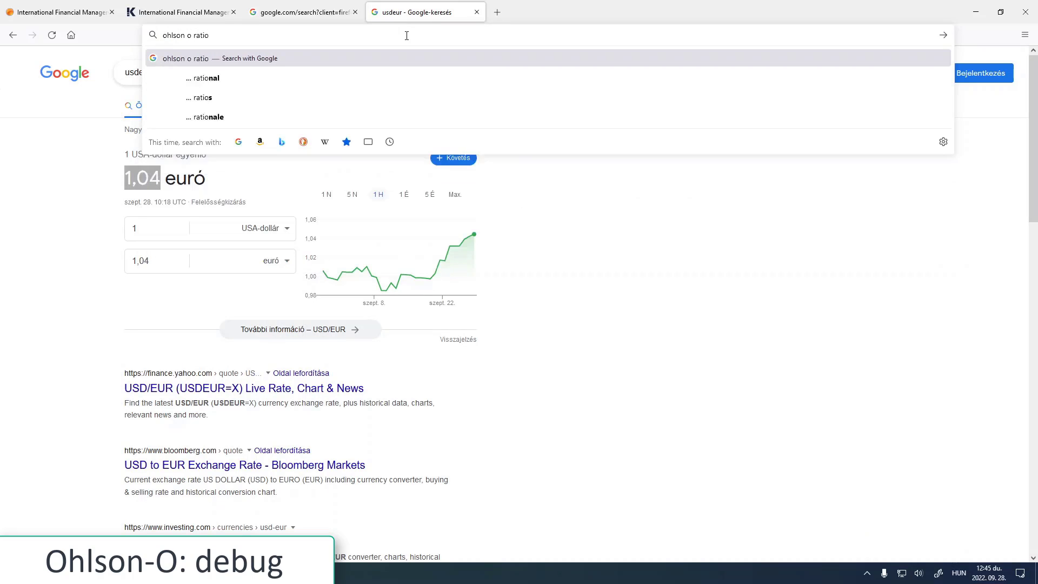
key("Return")
left_click(189, 169)
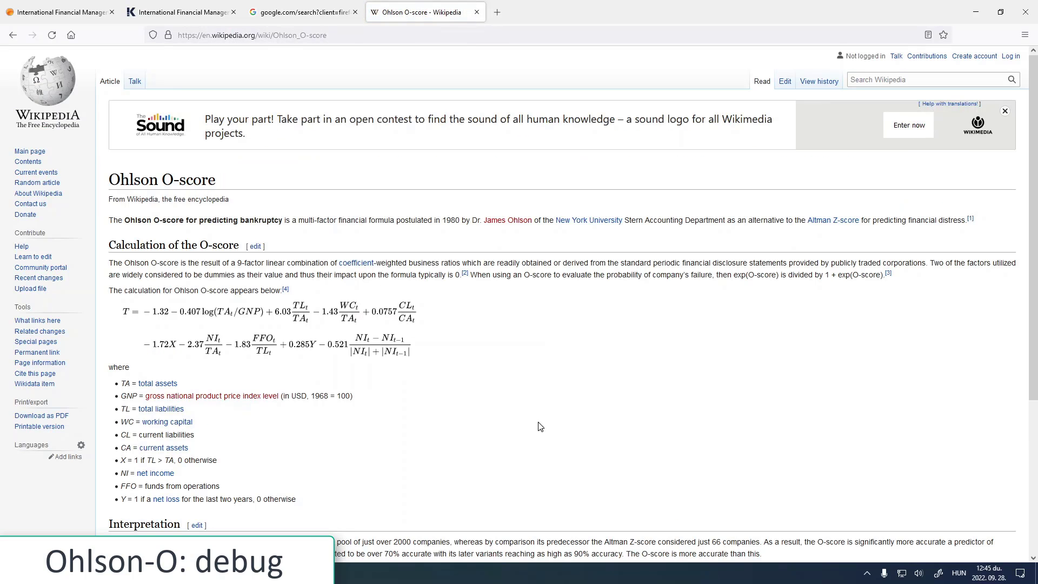
Step: Read the article's O-score calculation and highlight the terms 1 + exp(O-score) and exp(O-score) in the failure probability sentence
scroll(543, 414, "down", 5)
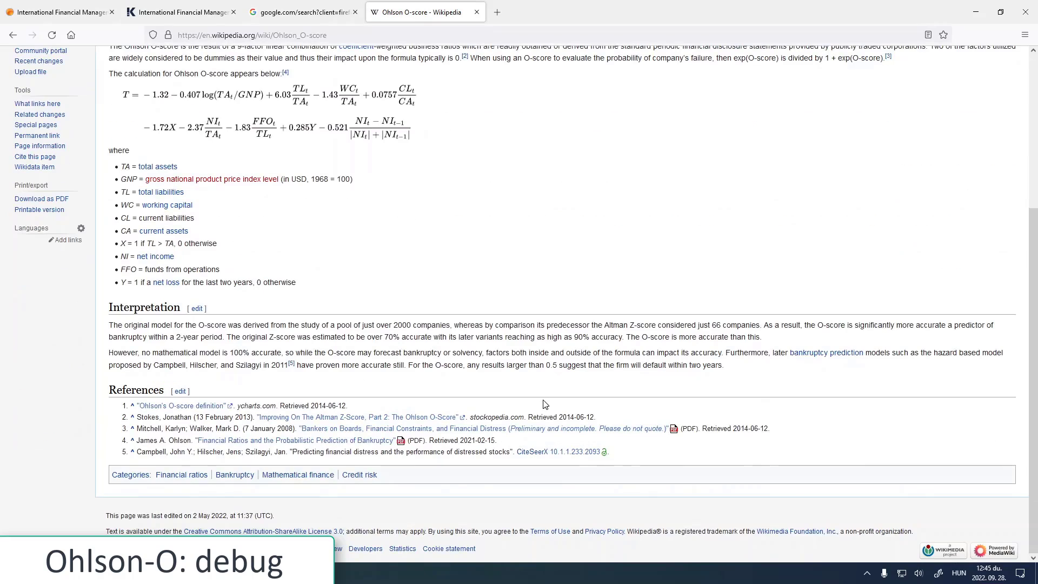
scroll(545, 403, "up", 4)
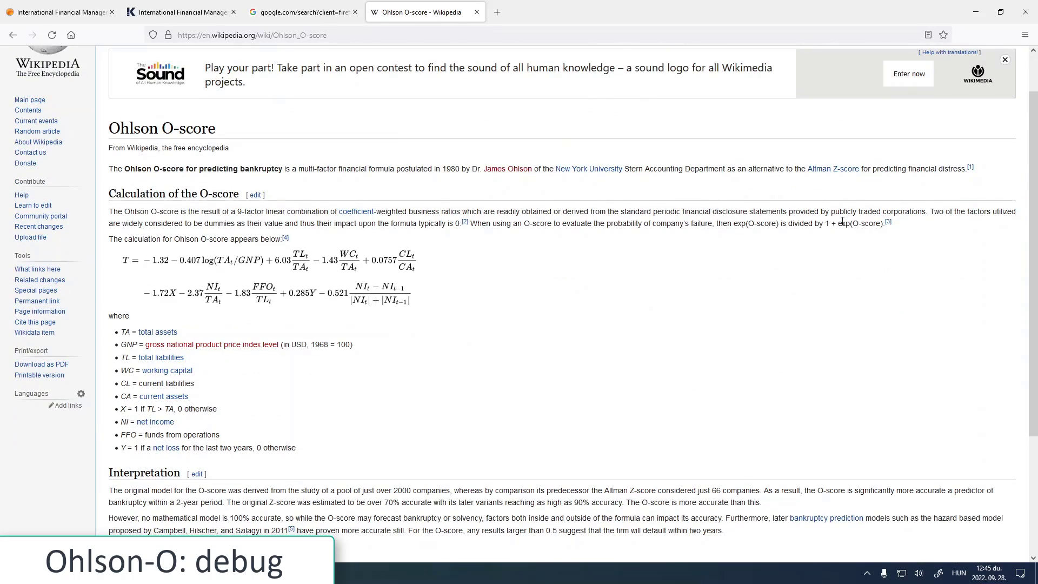
left_click_drag(826, 224, 883, 223)
left_click_drag(736, 224, 778, 223)
Step: Switch back to Excel and compare the year 1 default probability formula in C35 and the O-score ratios with the Wikipedia article
key("alt+Tab")
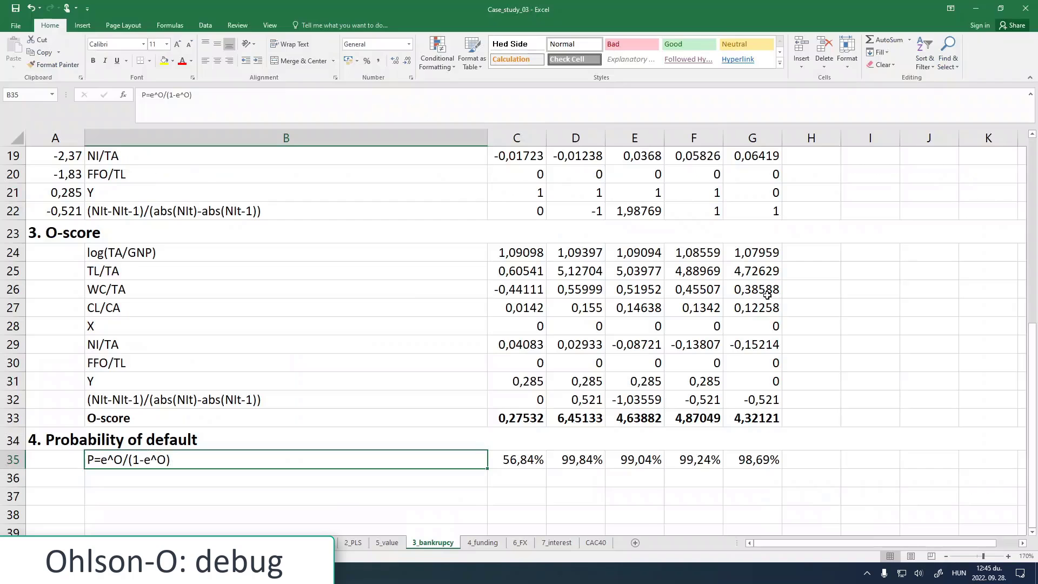
left_click(543, 457)
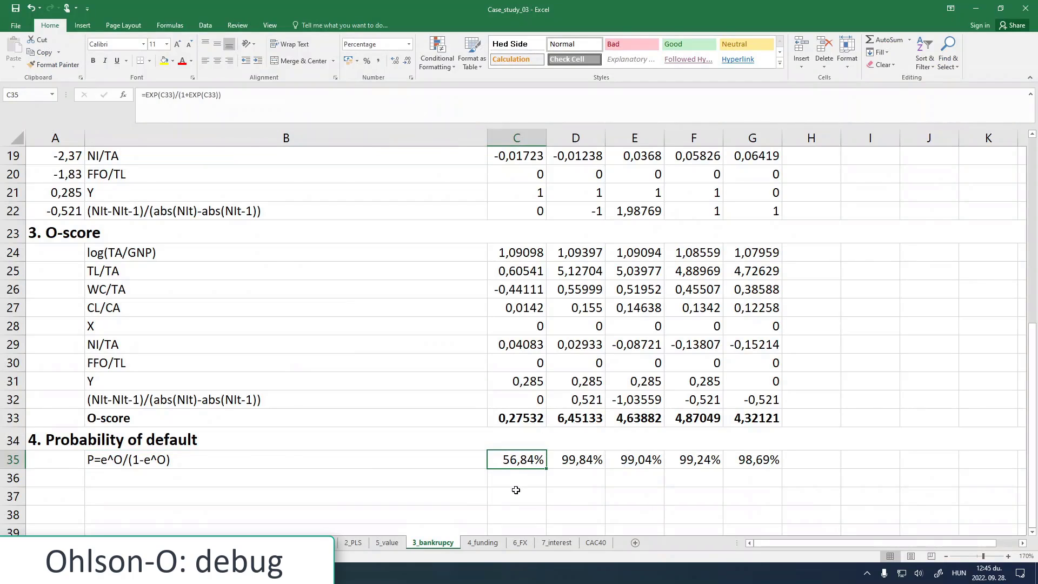
key("alt+Tab")
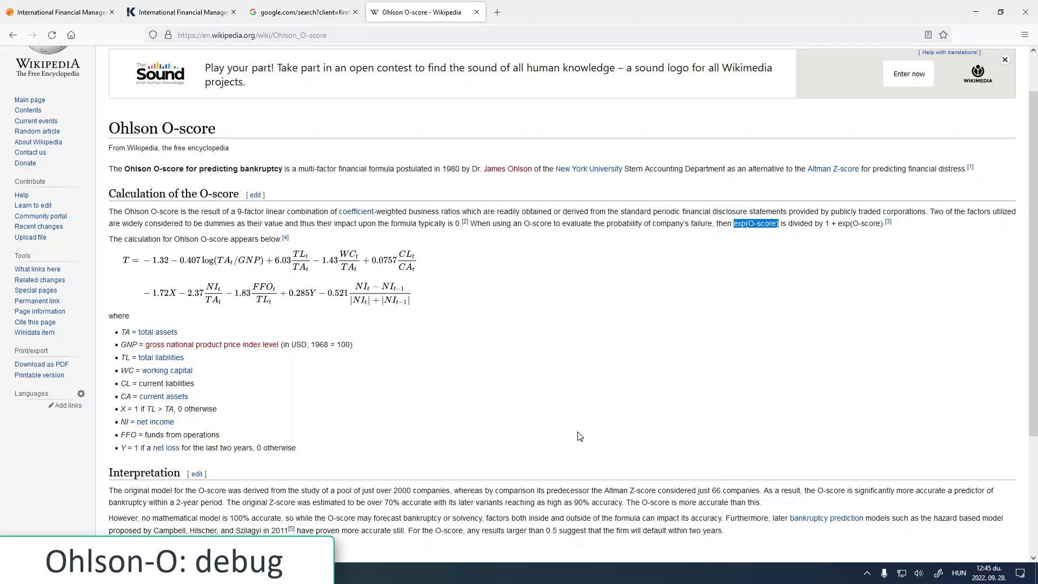
key("alt+Tab")
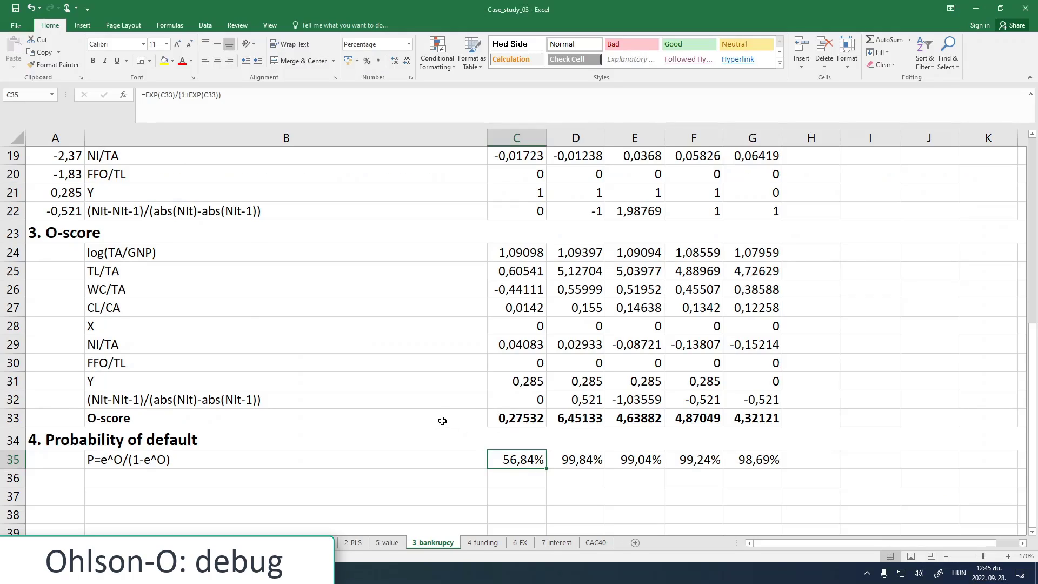
scroll(441, 419, "down", 2)
scroll(440, 417, "up", 3)
key("alt+Tab")
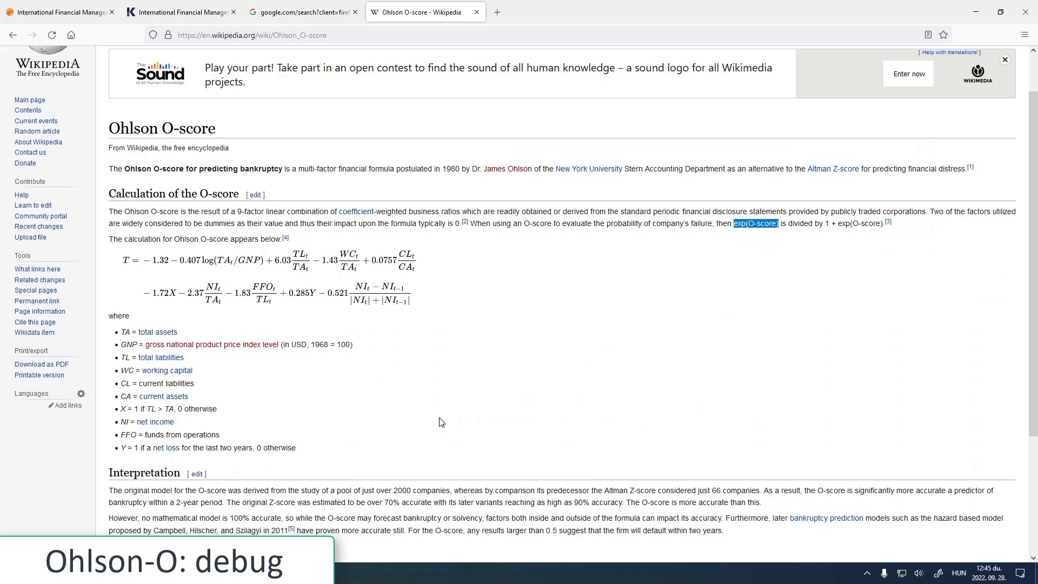
key("alt+Tab")
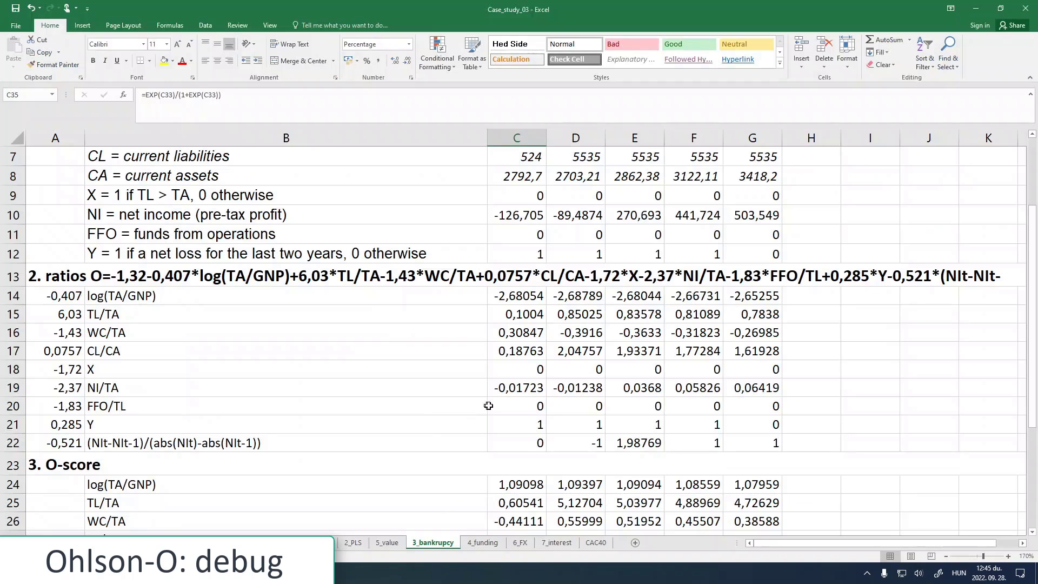
Step: Check the year 1 column's net loss dummy, O-score, default probability and net income change term in cells C21, C33, C35, C32 and C22
left_click(491, 425)
scroll(503, 444, "down", 2)
scroll(503, 444, "down", 1)
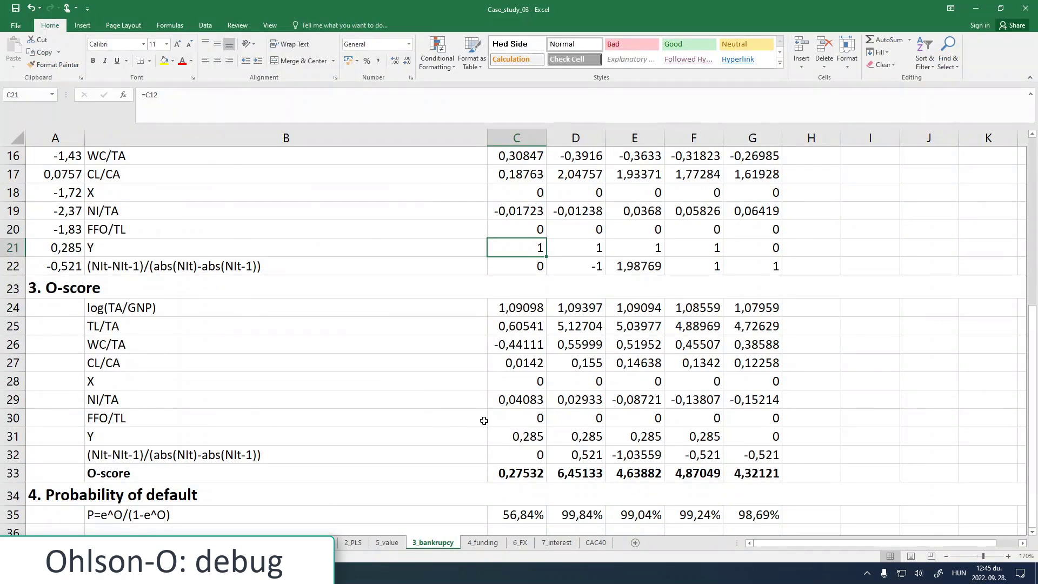
scroll(484, 422, "down", 1)
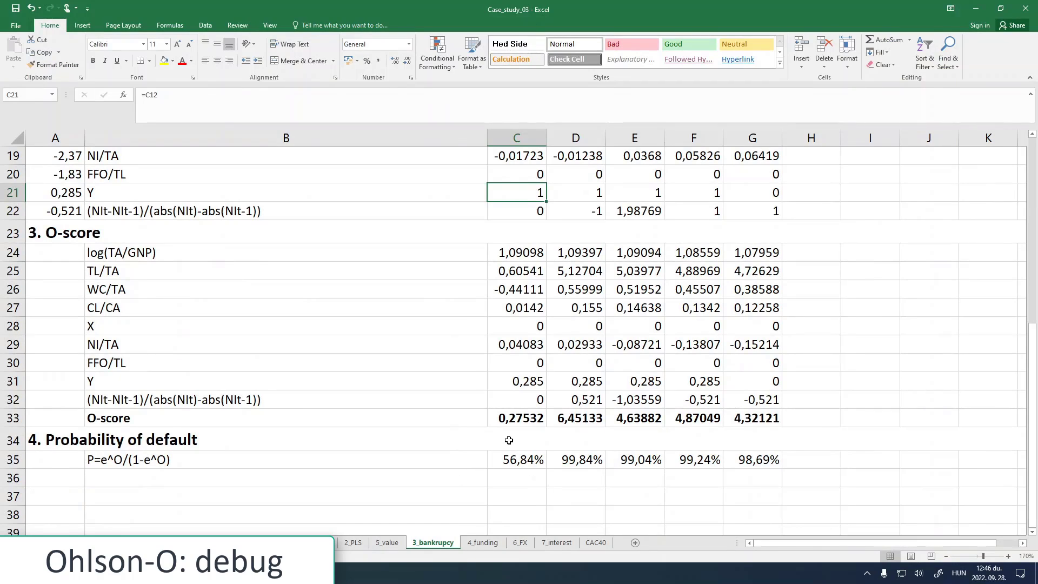
scroll(509, 440, "up", 1)
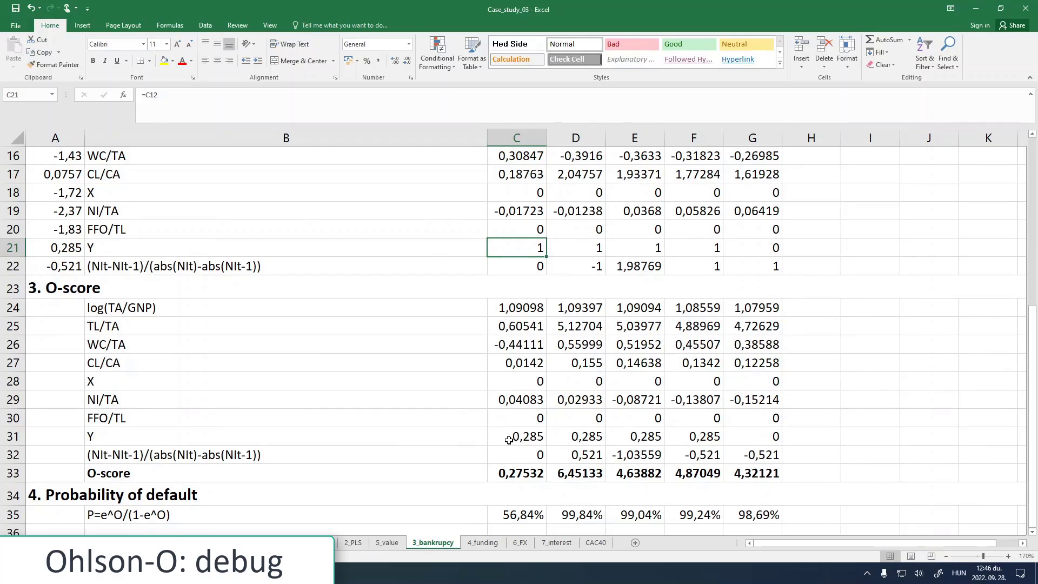
left_click(523, 474)
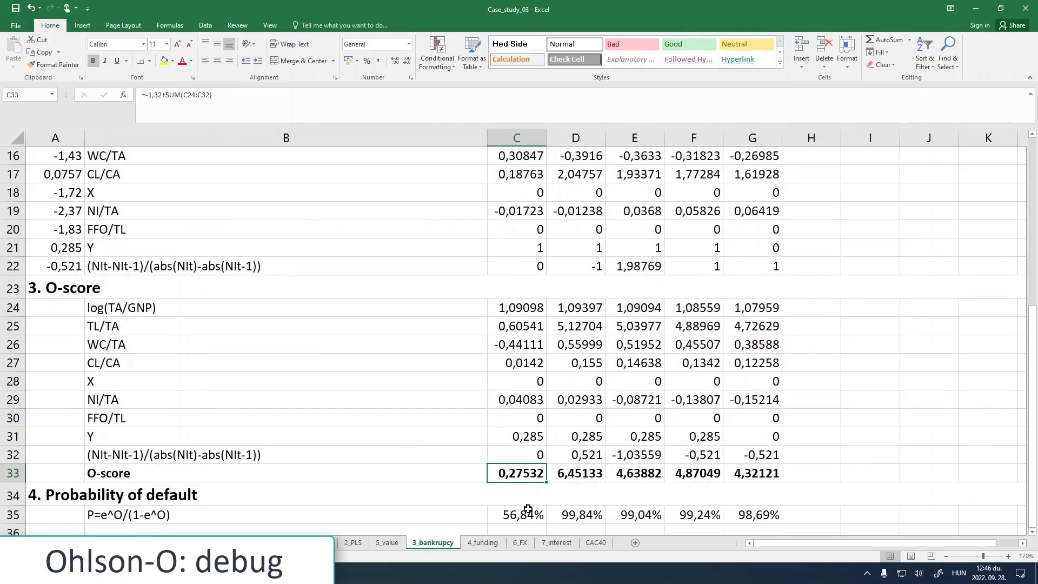
left_click(528, 514)
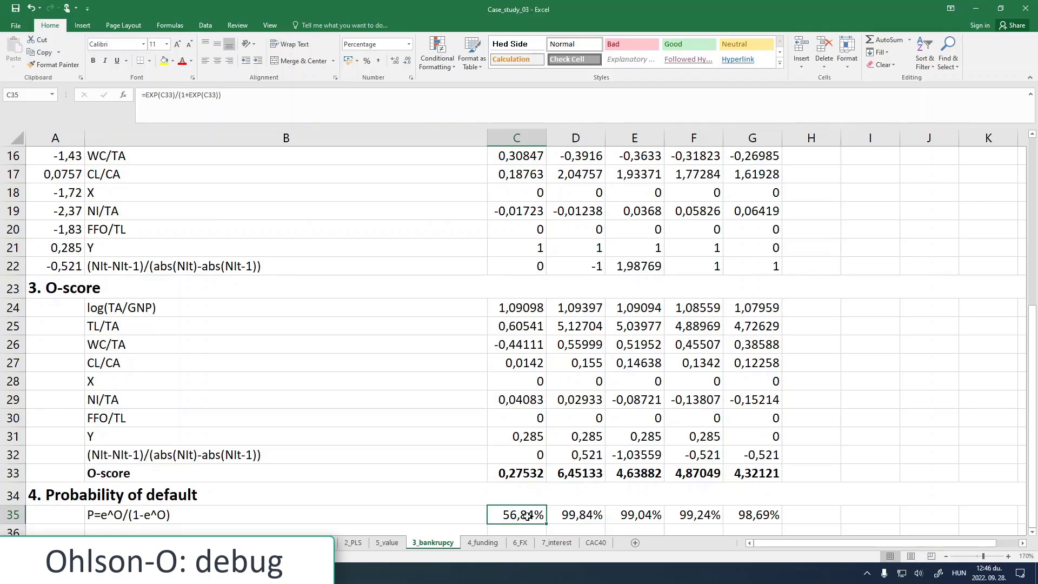
left_click(521, 473)
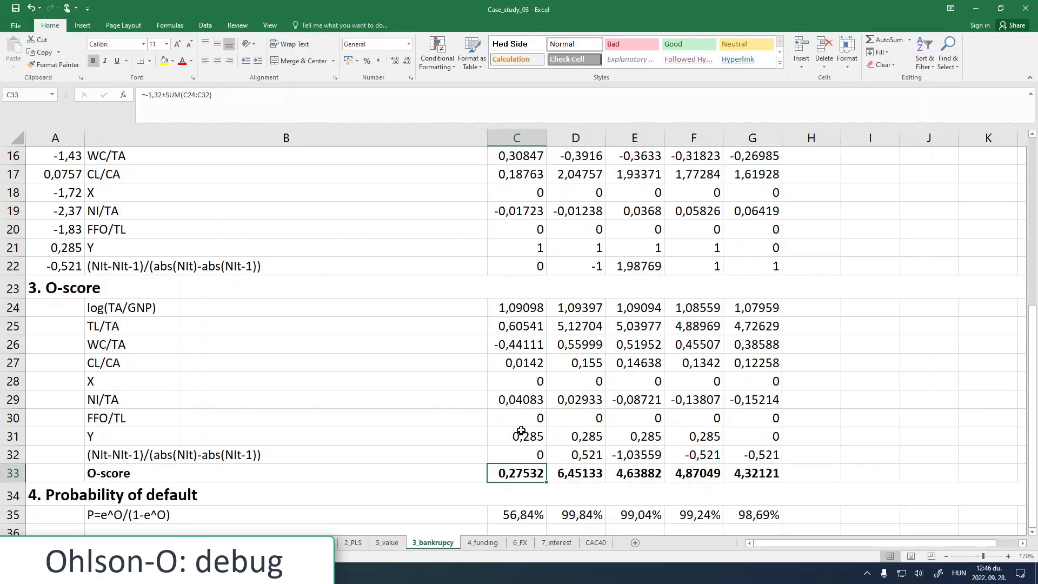
left_click(523, 455)
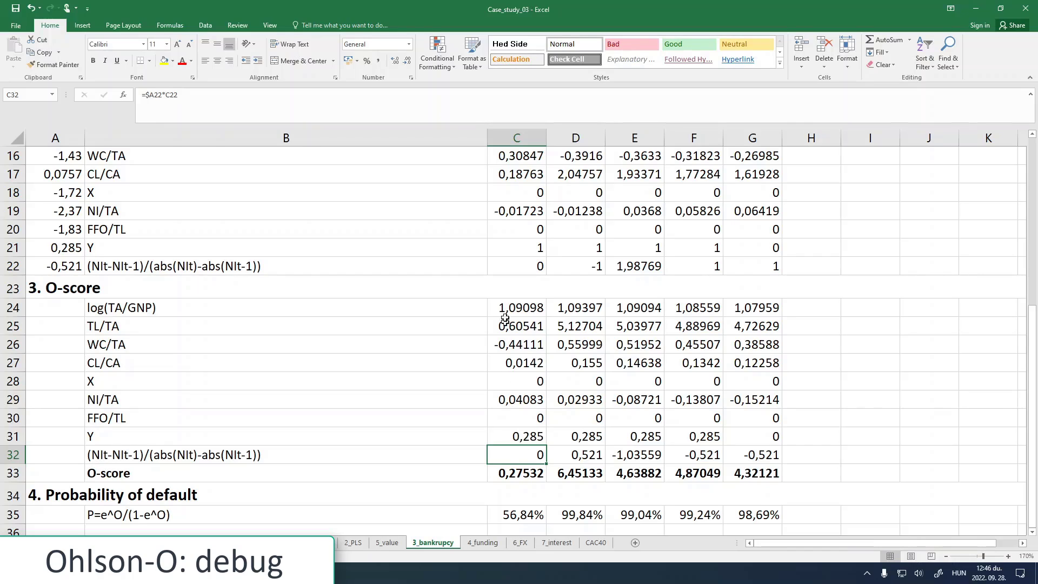
left_click(522, 266)
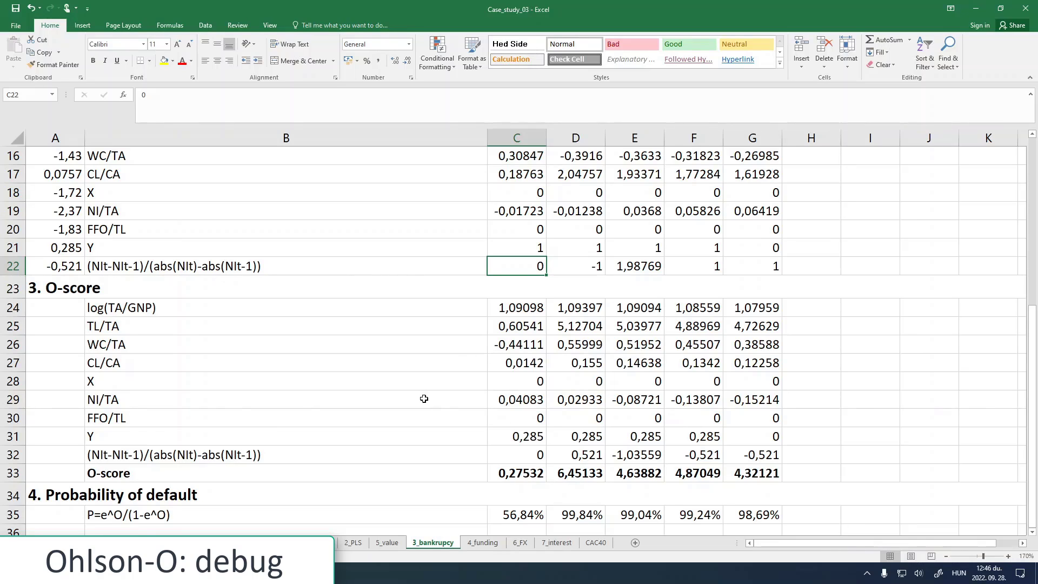
Step: Inspect the O-score formula heading in row 13 and highlight its -0,521 coefficient to compare it with the coefficient in A22
scroll(427, 405, "up", 3)
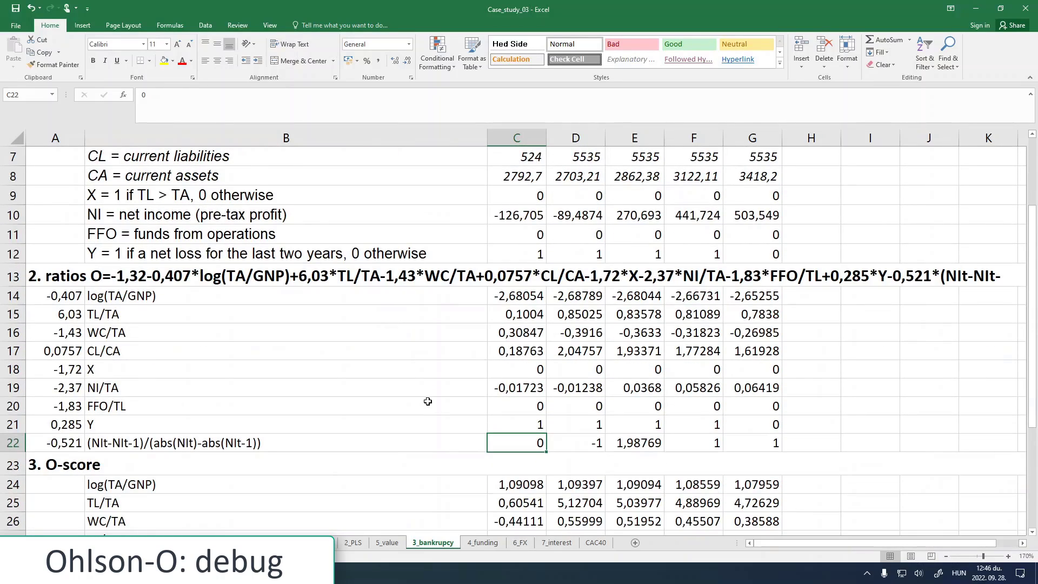
left_click(73, 282)
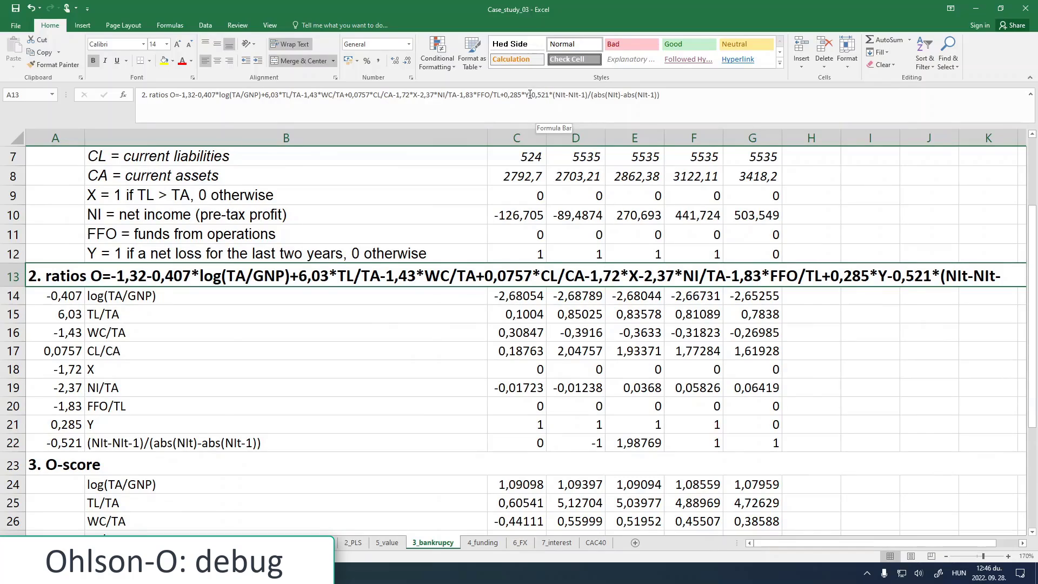
left_click_drag(529, 95, 549, 96)
key("Escape")
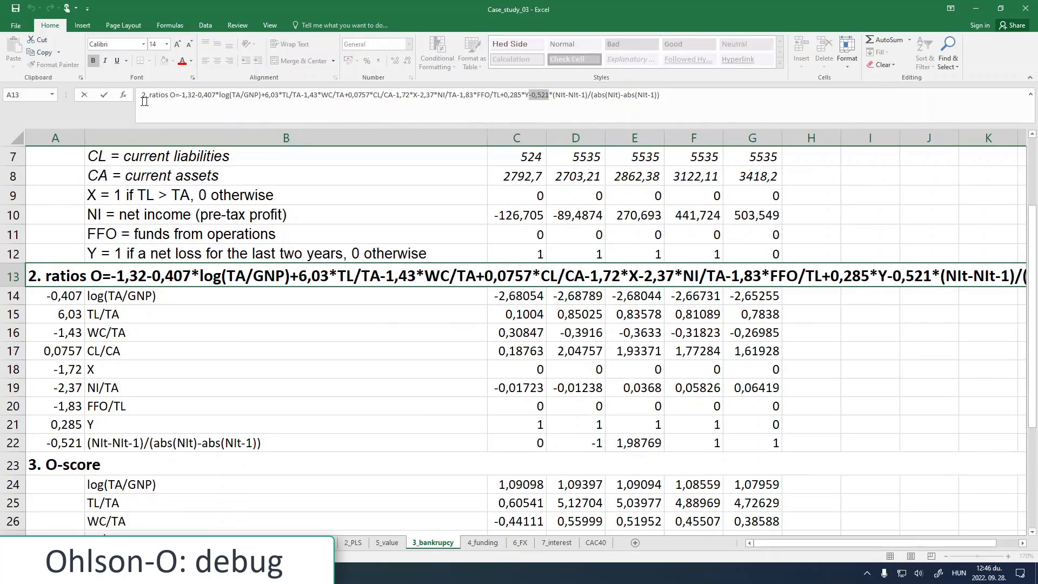
left_click(510, 235)
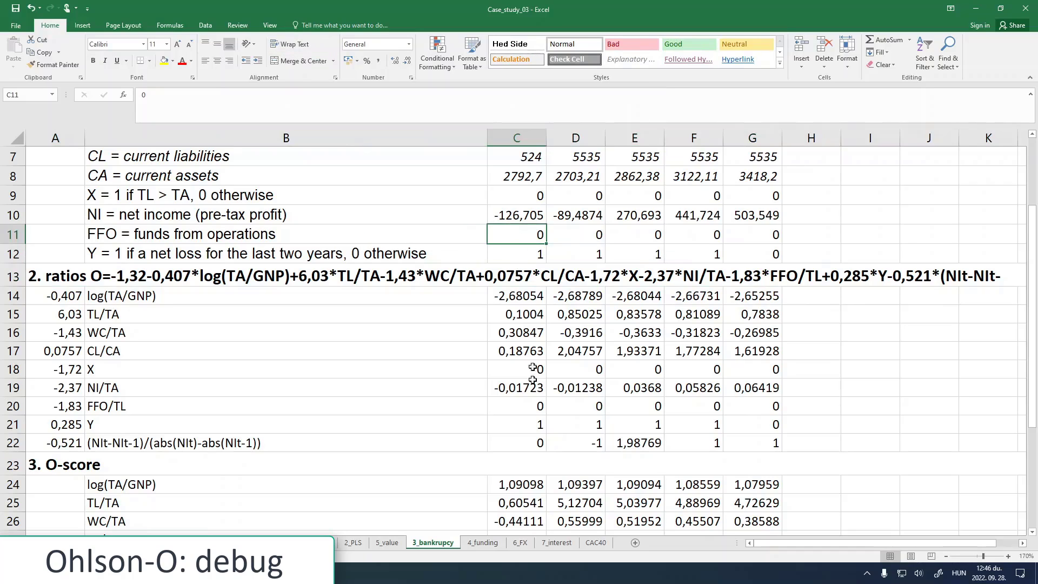
Step: Inspect the net income change formula in D22 and compare it with the last term of the O-score equation on the Wikipedia page
left_click(525, 444)
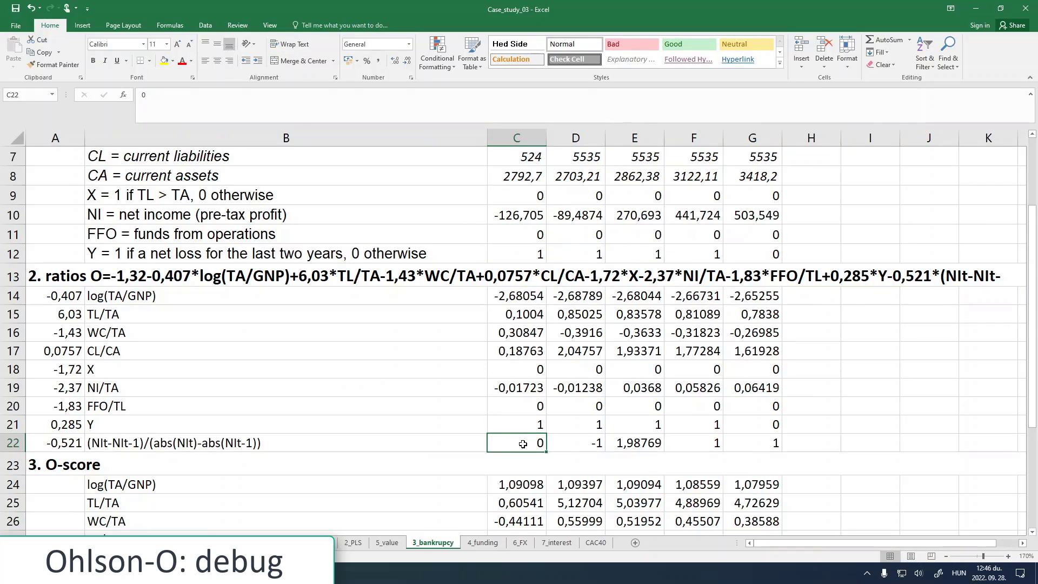
scroll(522, 443, "down", 4)
scroll(522, 439, "up", 1)
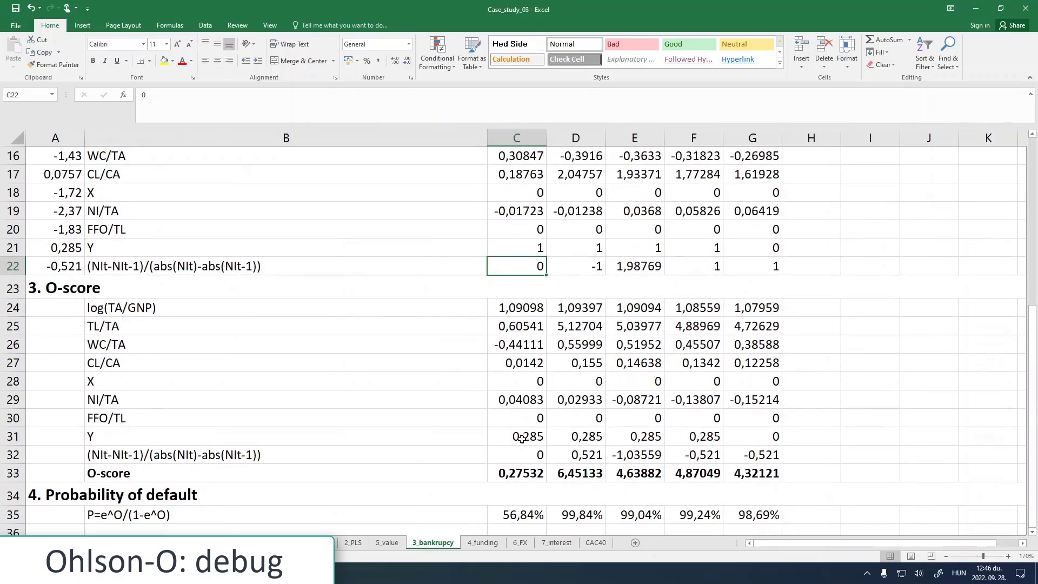
left_click(579, 262)
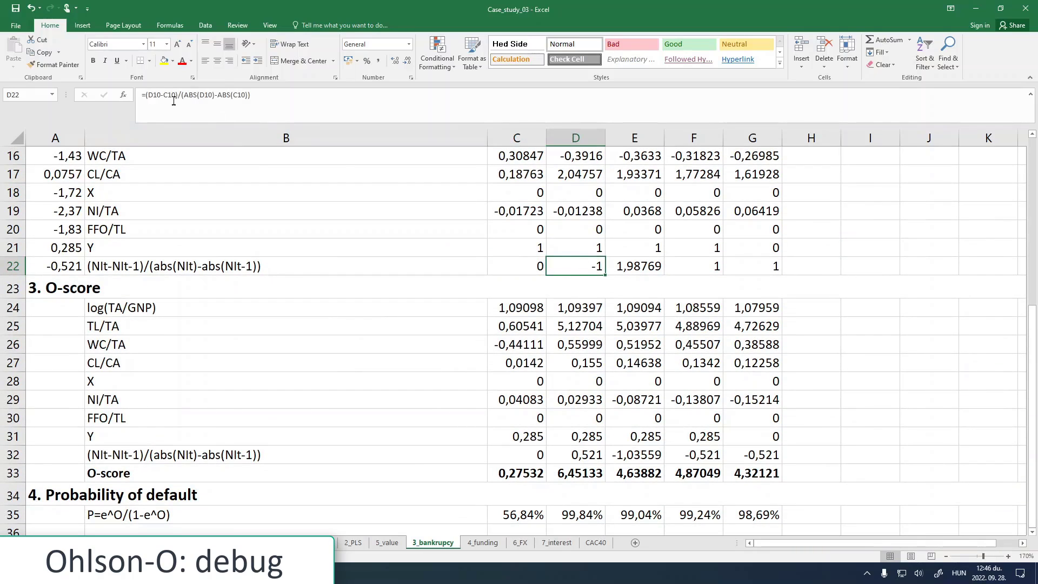
left_click(153, 94)
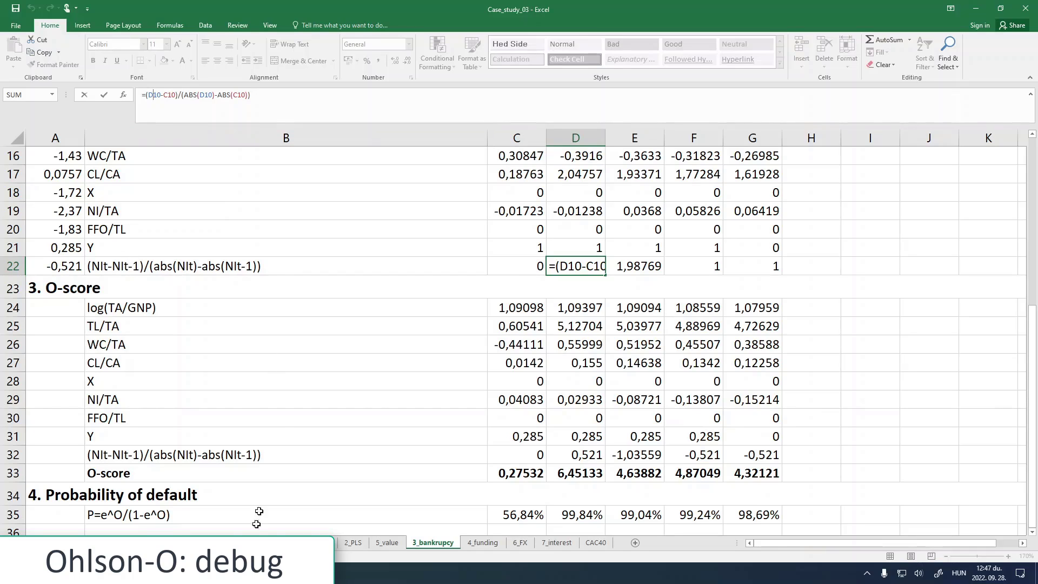
key("alt+Tab")
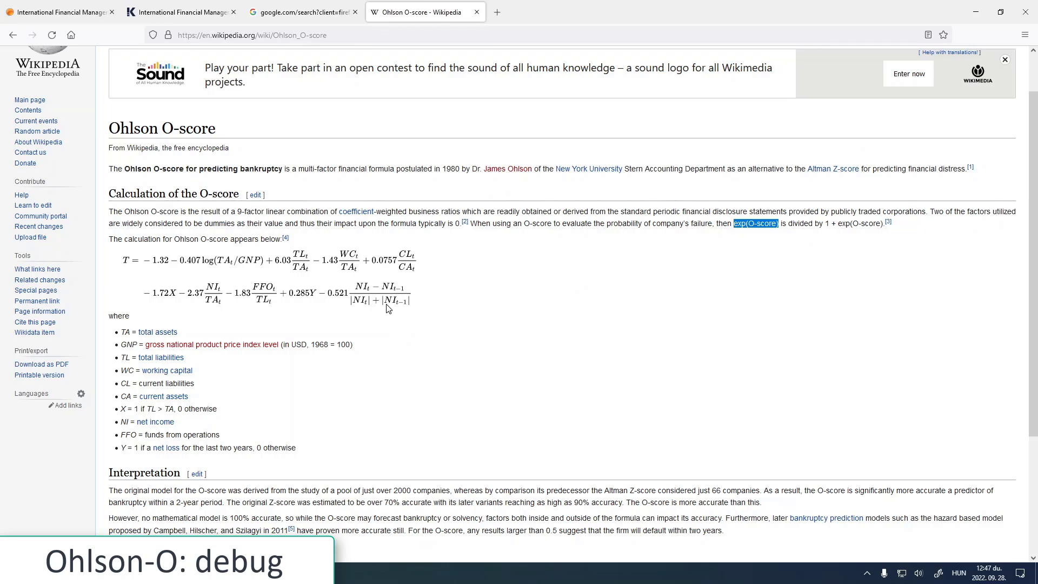
key("alt+Tab")
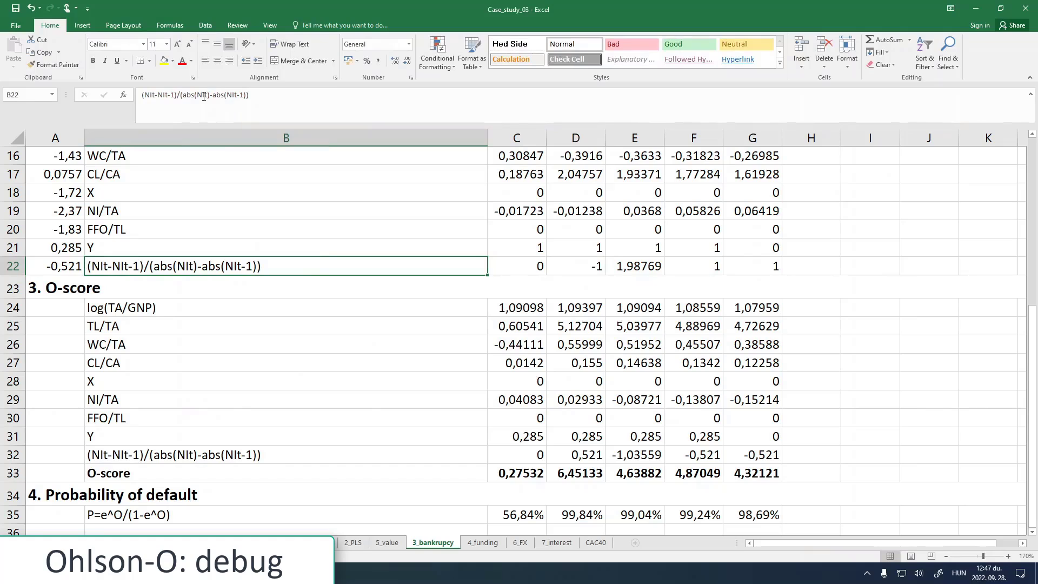
Step: Change the label in B22 to (NIt-NIt-1)/(abs(NIt)+abs(NIt-1)), double-checking the denominator's sign against the Wikipedia equation
left_click_drag(210, 95, 213, 95)
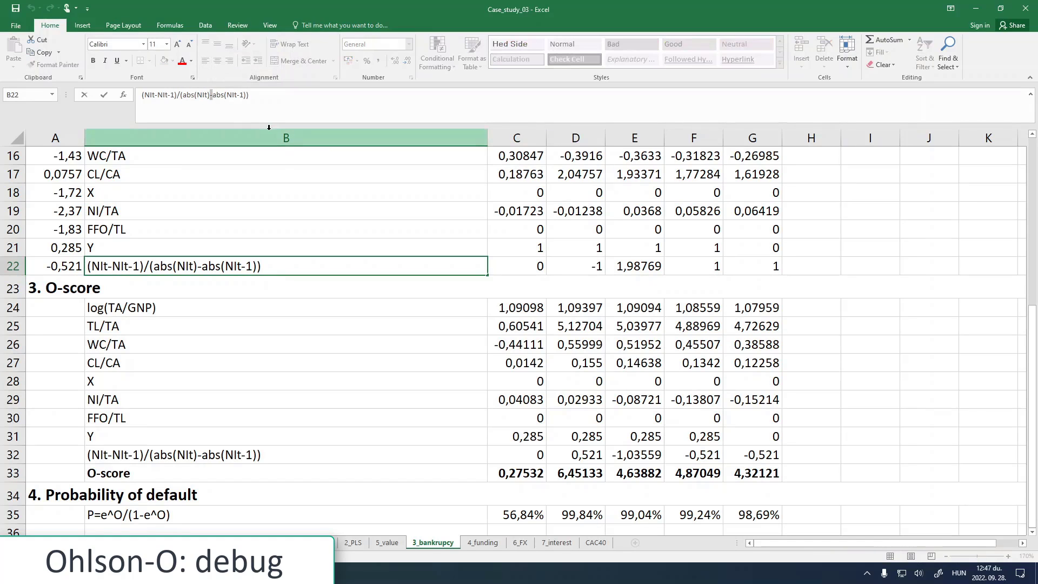
type("+")
key("alt+Tab")
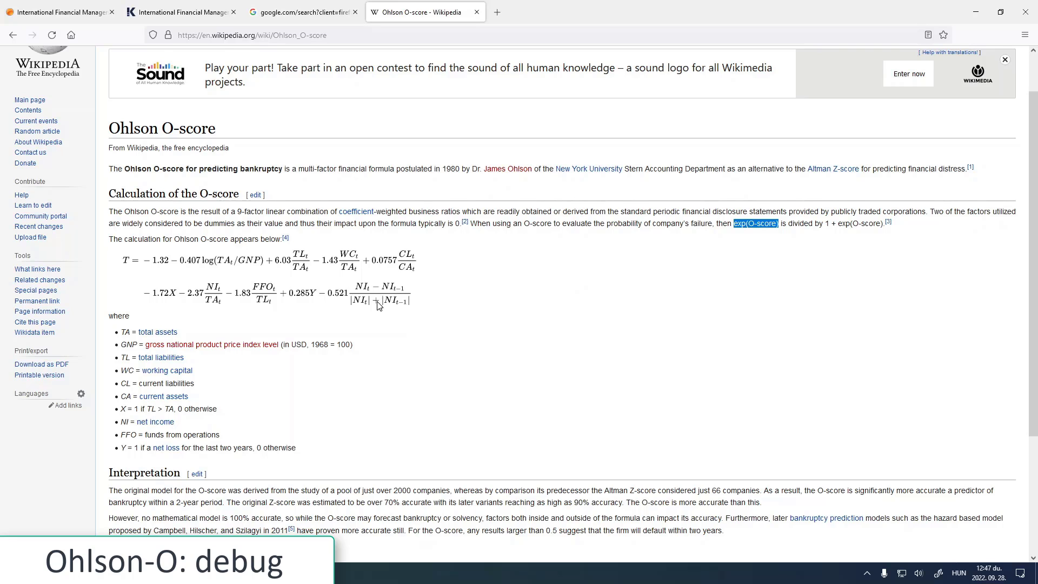
key("alt+Tab")
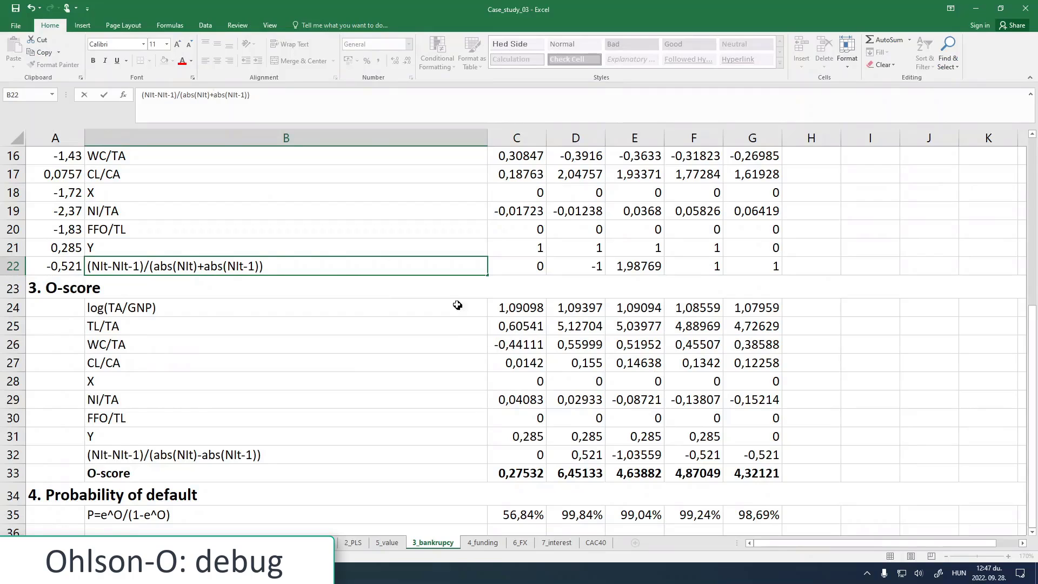
Step: Edit the O-score formula heading in row 13 so its last denominator reads (abs(NIt)+abs(NIt-1))
scroll(522, 266, "up", 2)
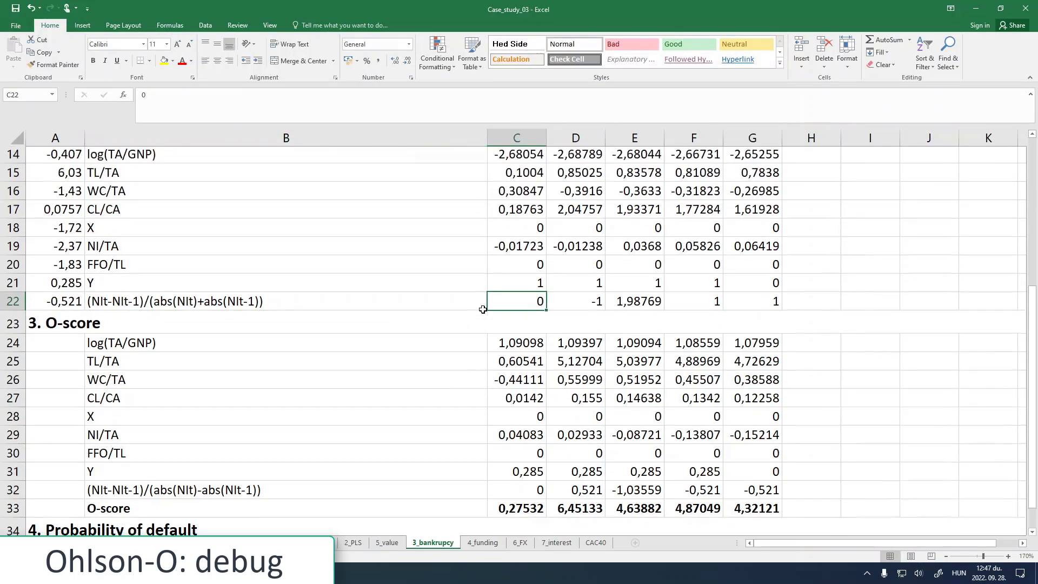
left_click(54, 216)
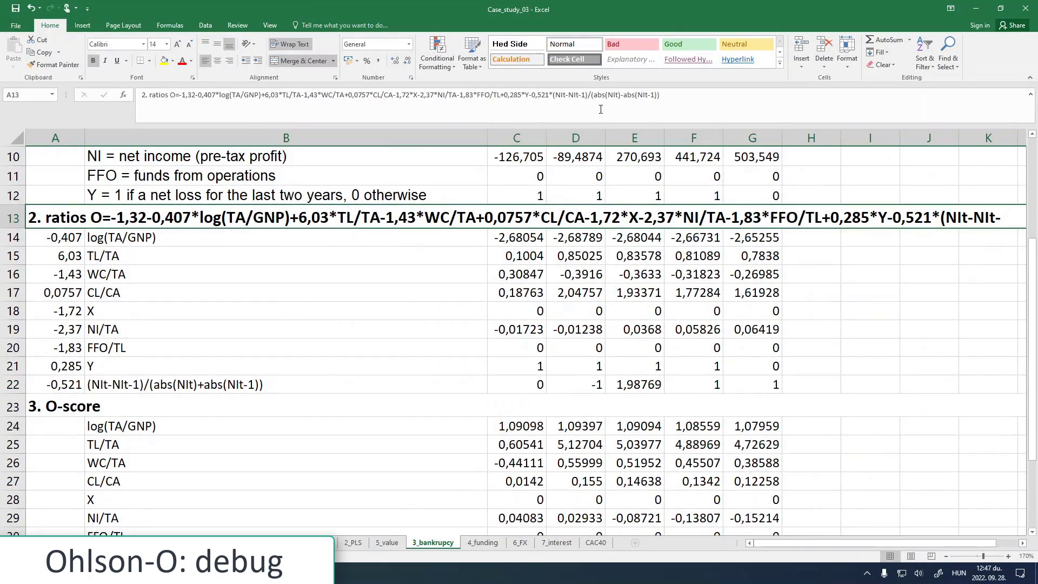
left_click(623, 94)
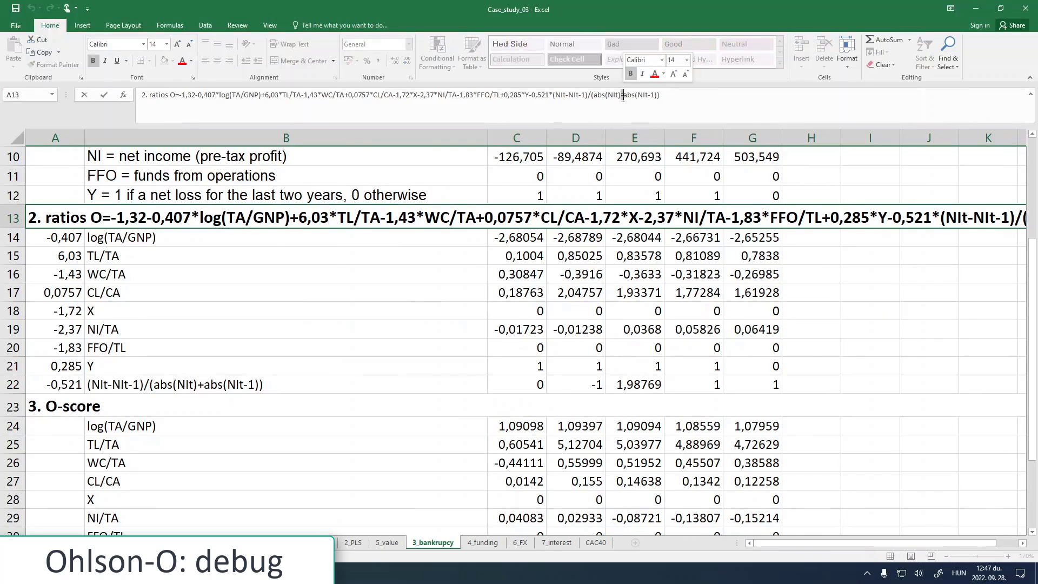
key("Return")
Step: Correct the net income change formula in D22 to =(D10-C10)/(ABS(D10)+ABS(C10)) and fill it across to G22
left_click(543, 385)
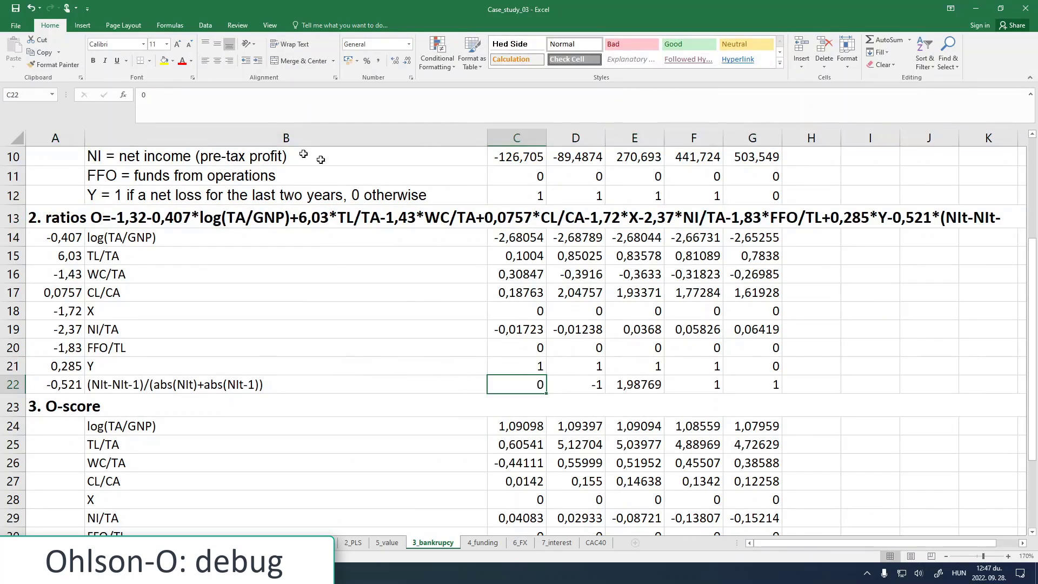
left_click(572, 383)
left_click(216, 95)
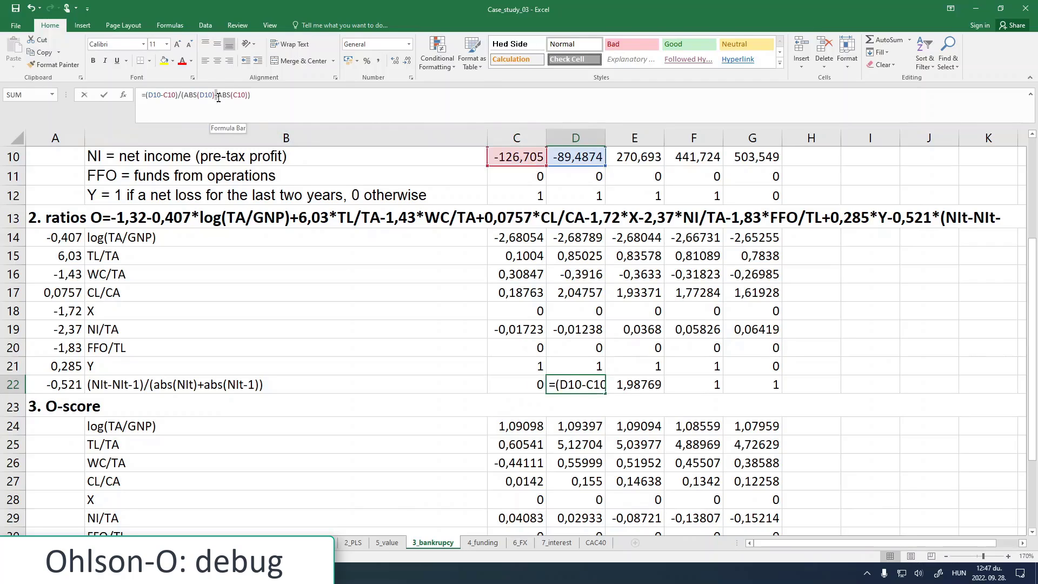
key("BackSpace")
type("+")
key("Return")
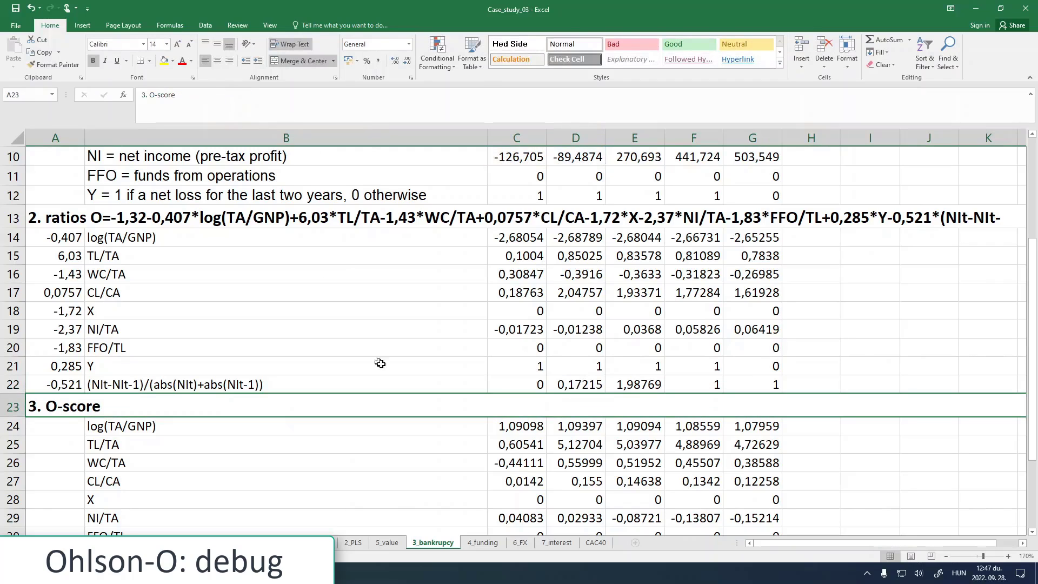
left_click(582, 384)
left_click_drag(645, 394, 774, 390)
Step: Review the recalculated O-scores in row 33 and the default probabilities for years 2 to 5 in row 35
scroll(563, 419, "down", 2)
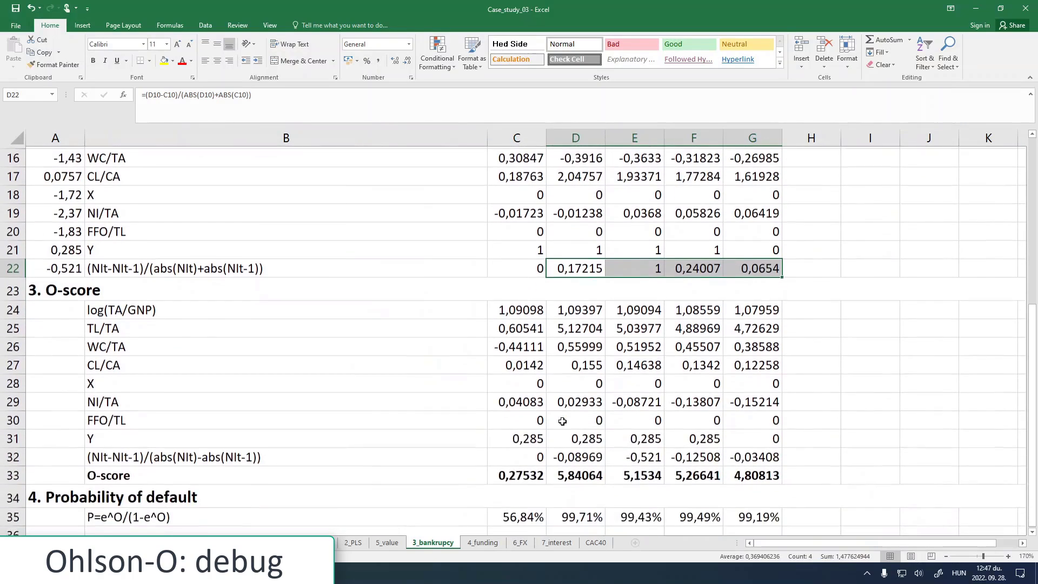
scroll(562, 421, "down", 1)
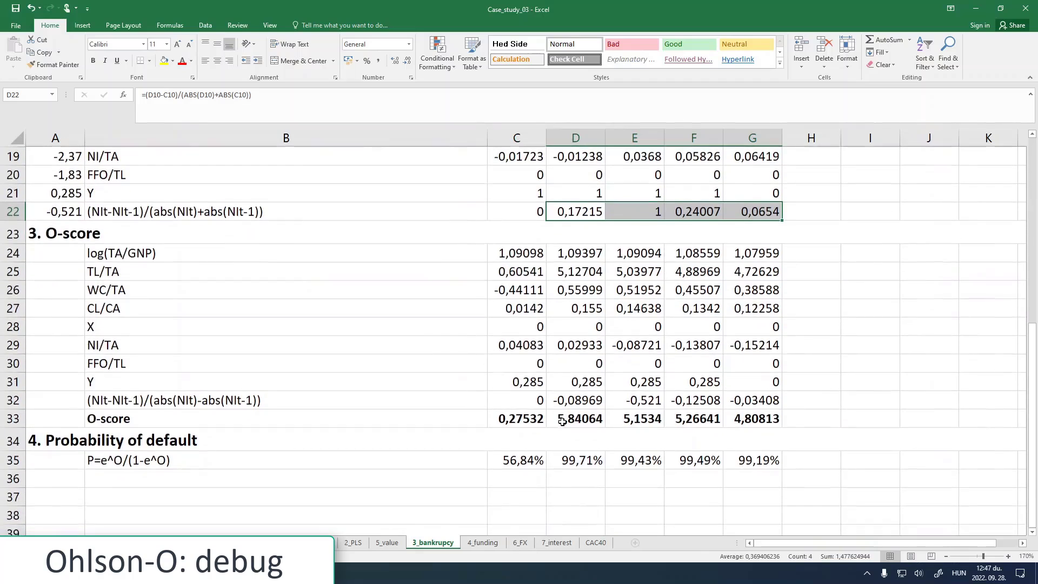
scroll(562, 421, "up", 1)
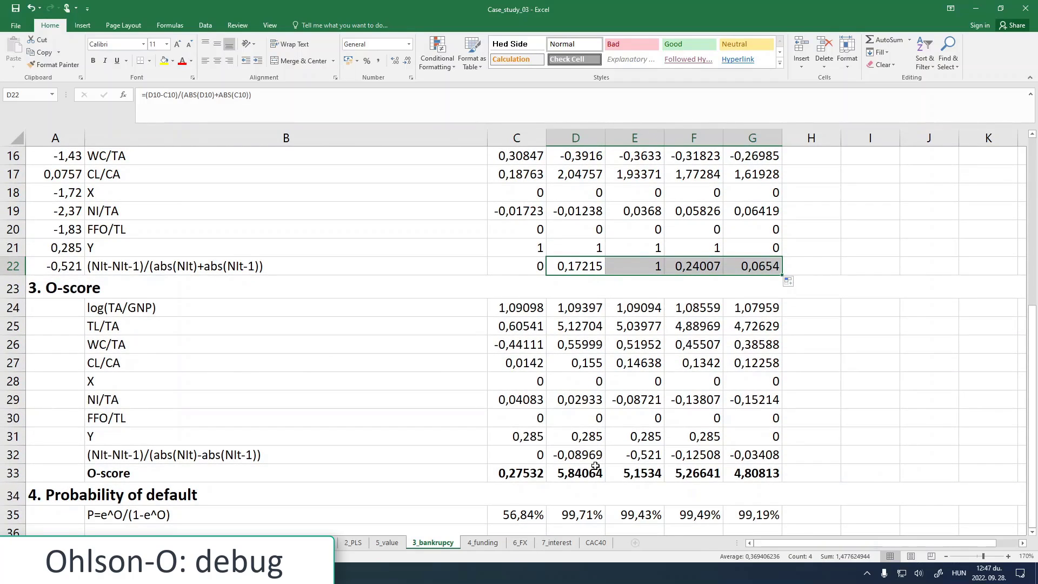
left_click(589, 516)
left_click(697, 514)
key("Right")
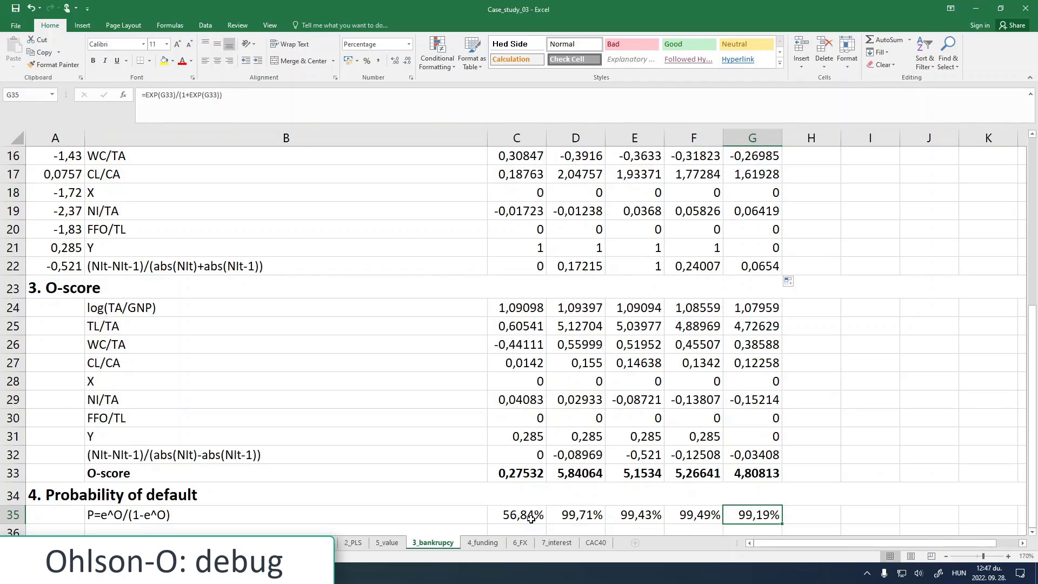
Step: Check the year 1 O-score in C33 and its net income change term in C22, and return to the input data section
left_click(527, 473)
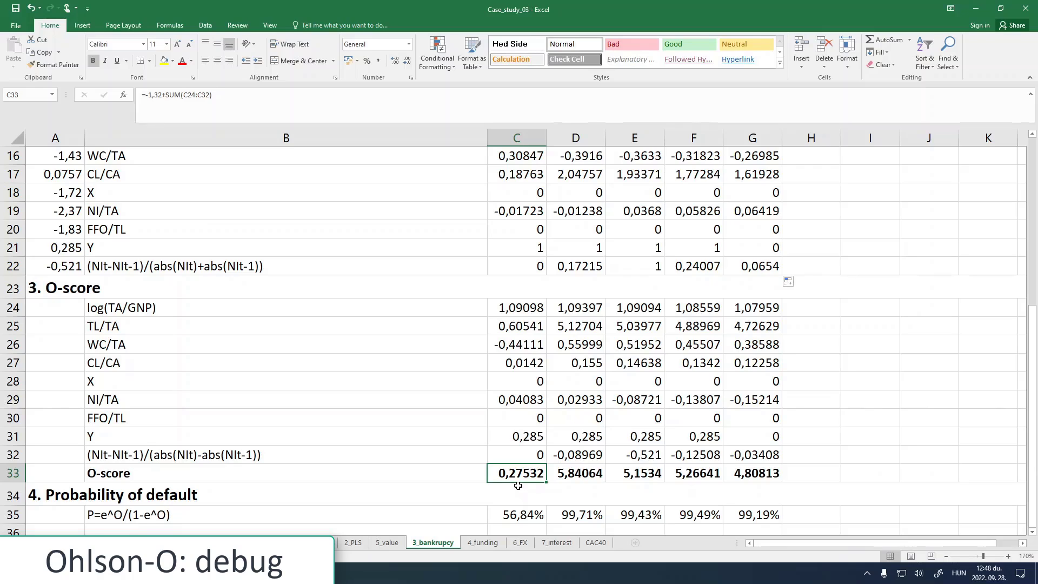
left_click(514, 266)
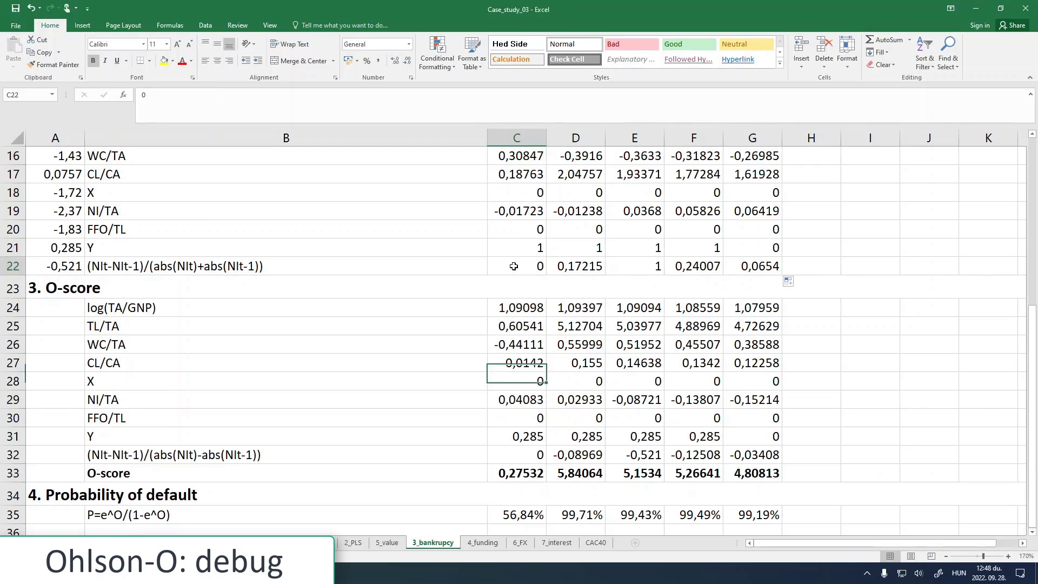
scroll(476, 340, "up", 4)
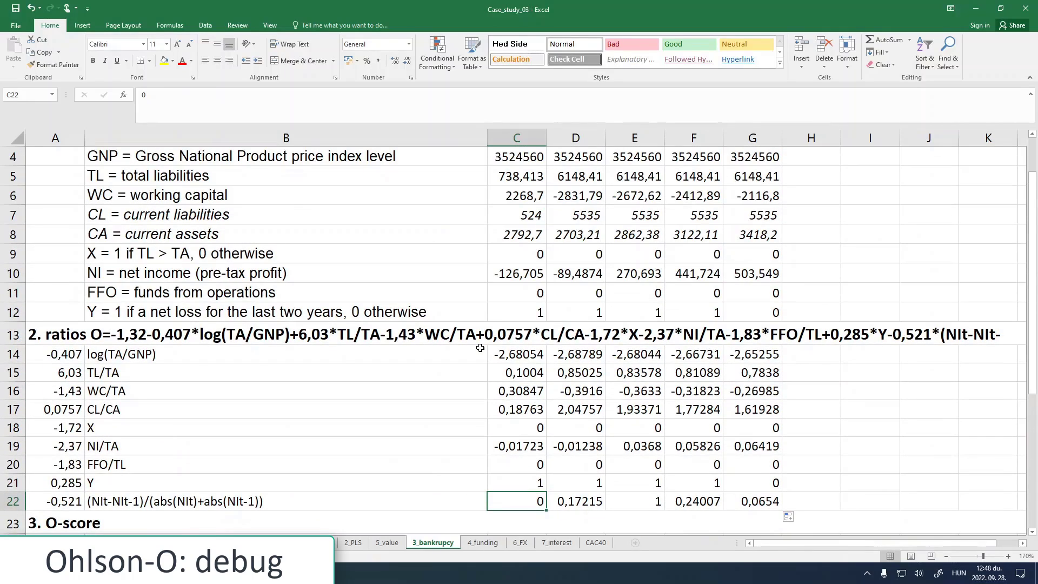
scroll(479, 349, "up", 1)
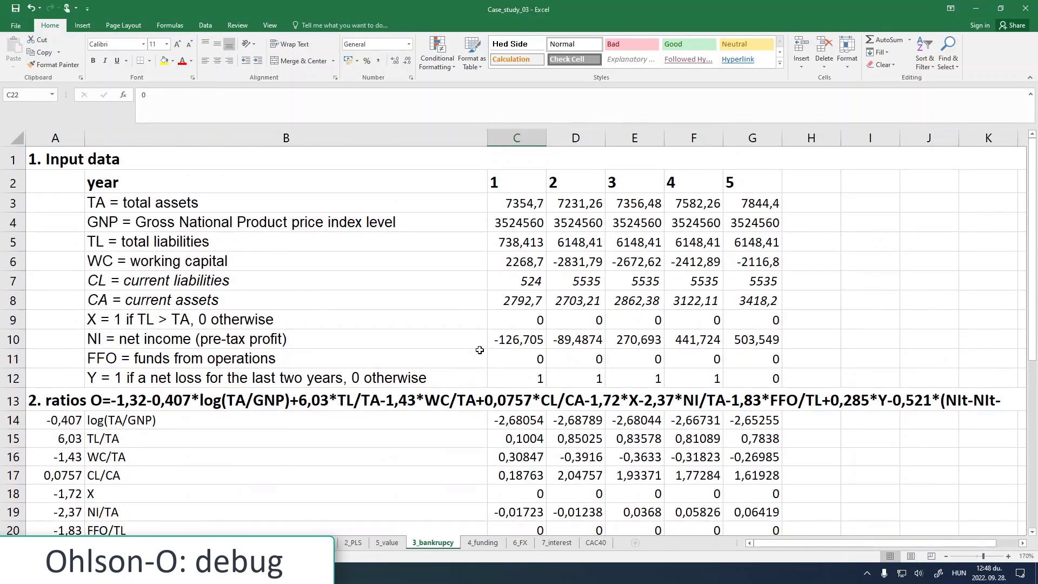
Step: Link year 1 funds from operations in C11 to the balance sheet cash with ='2_PLS'!S6 and fill it across to G11
left_click(521, 359)
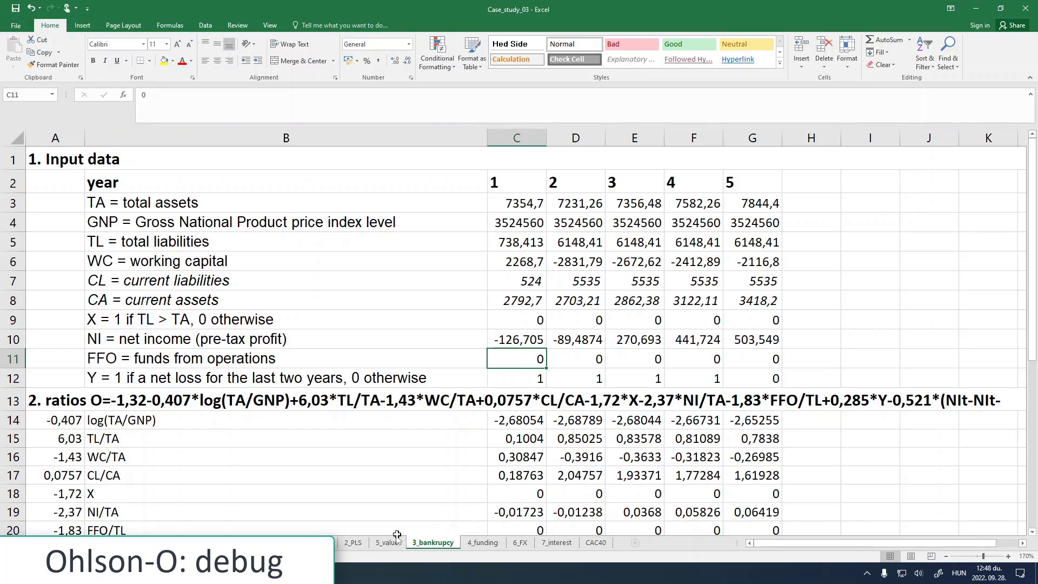
type("=")
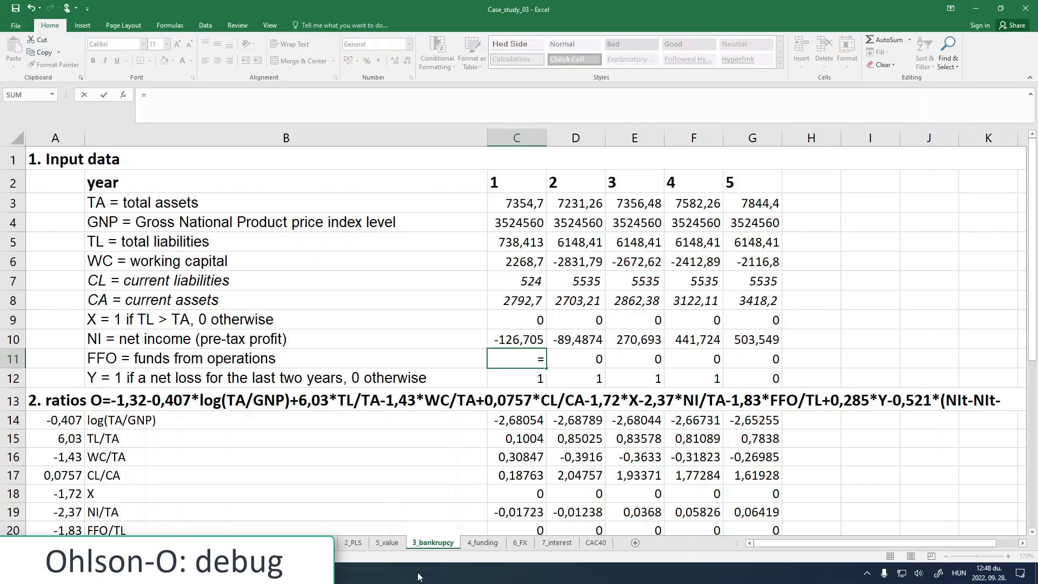
left_click(354, 543)
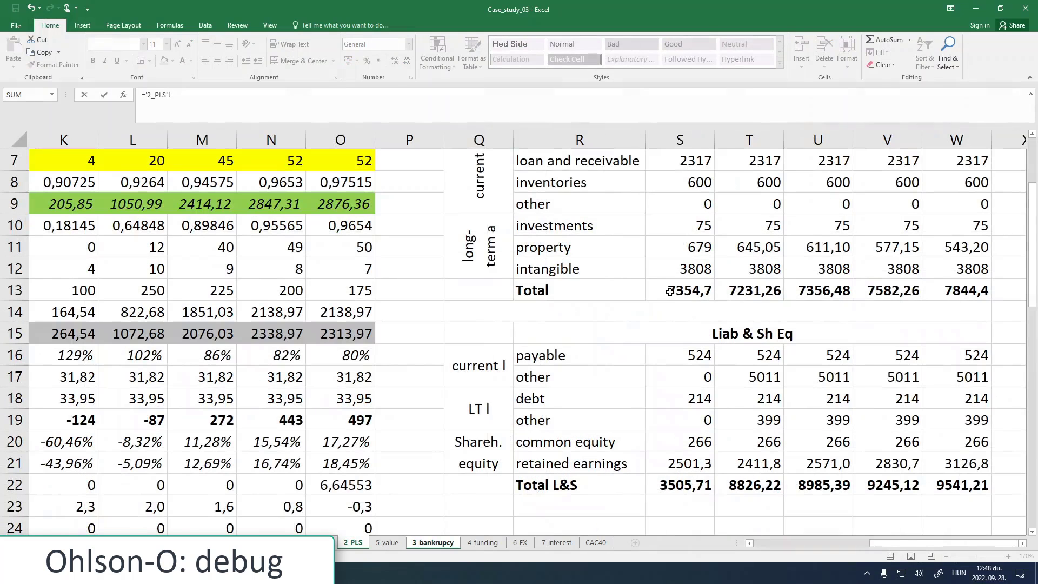
scroll(688, 332, "up", 2)
left_click(698, 267)
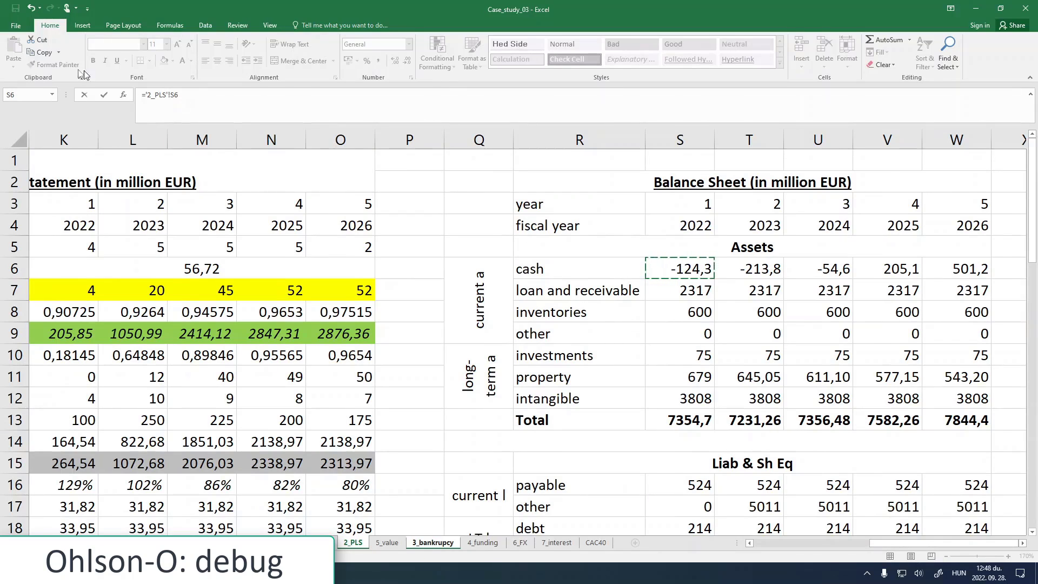
key("Return")
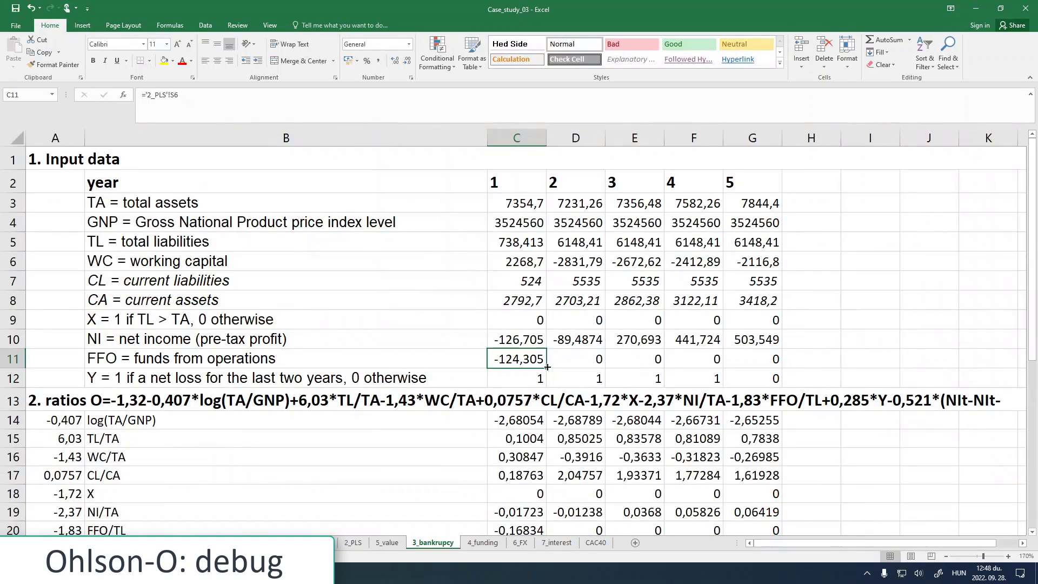
left_click_drag(547, 367, 781, 368)
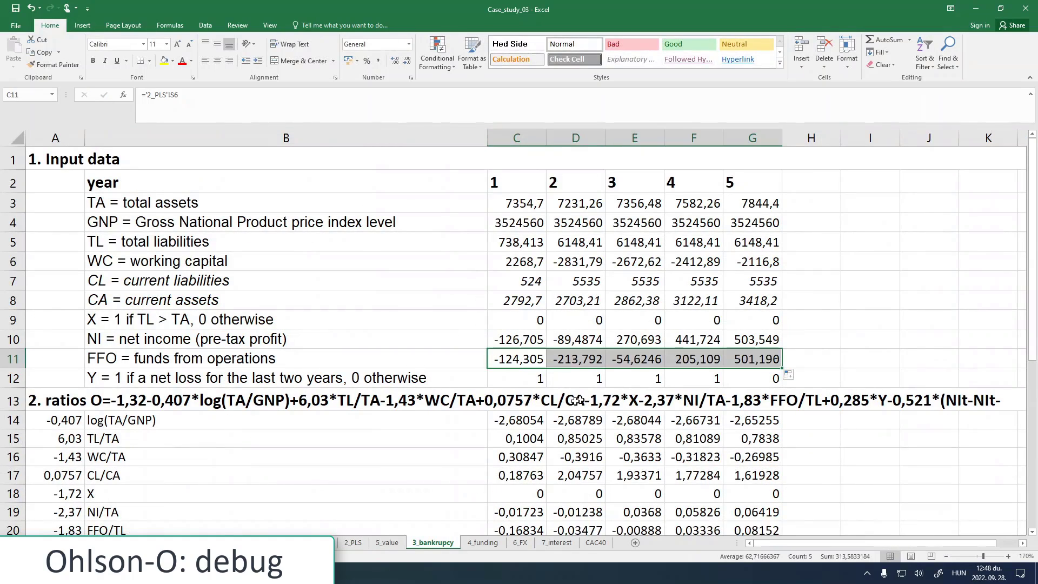
Step: Review the recalculated O-scores in row 33 and default probabilities in row 35, and return to the input data section
scroll(512, 417, "down", 1)
scroll(513, 417, "down", 6)
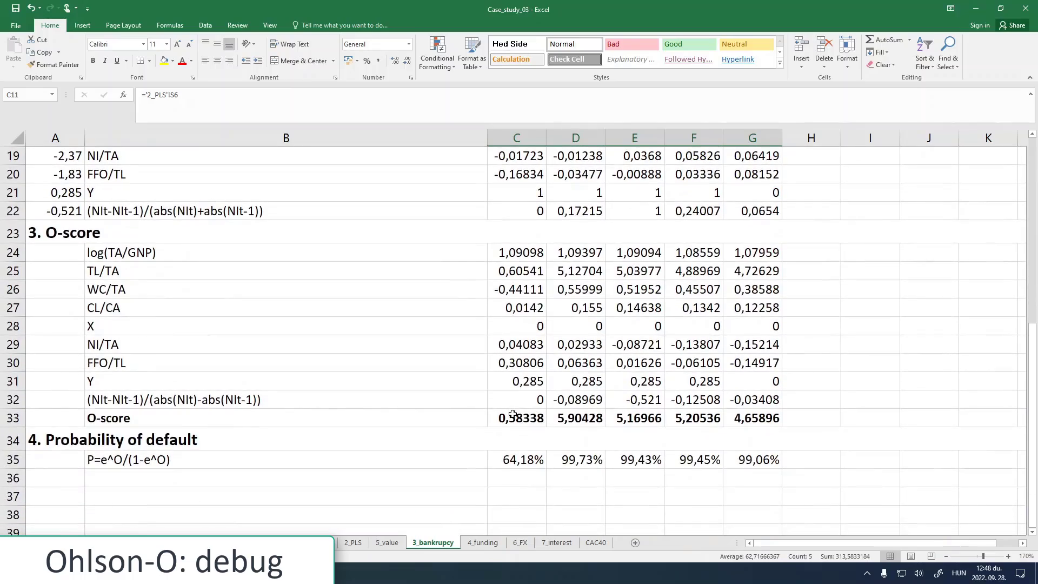
scroll(512, 414, "up", 4)
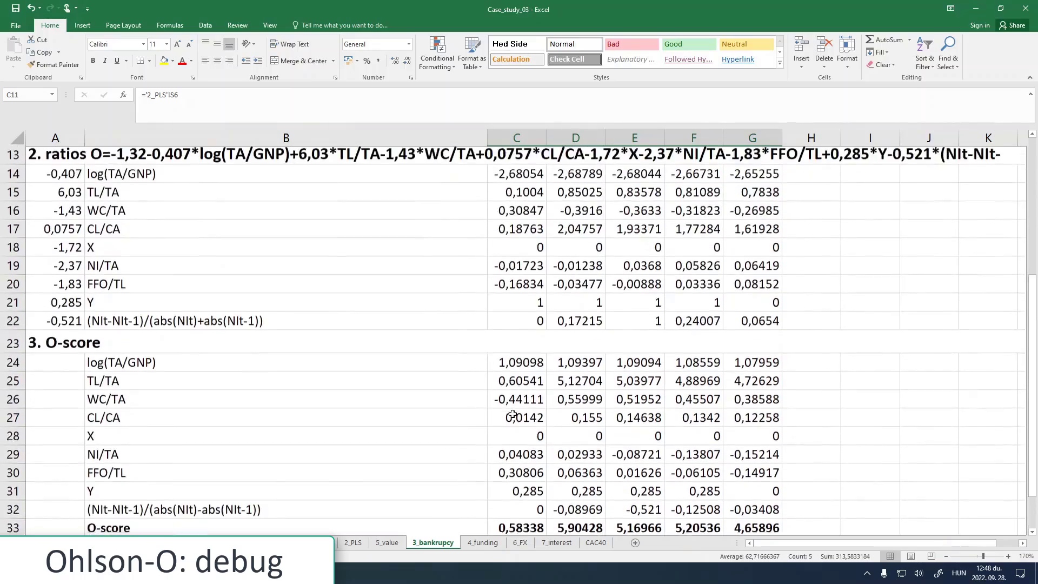
scroll(512, 414, "down", 2)
scroll(513, 413, "down", 2)
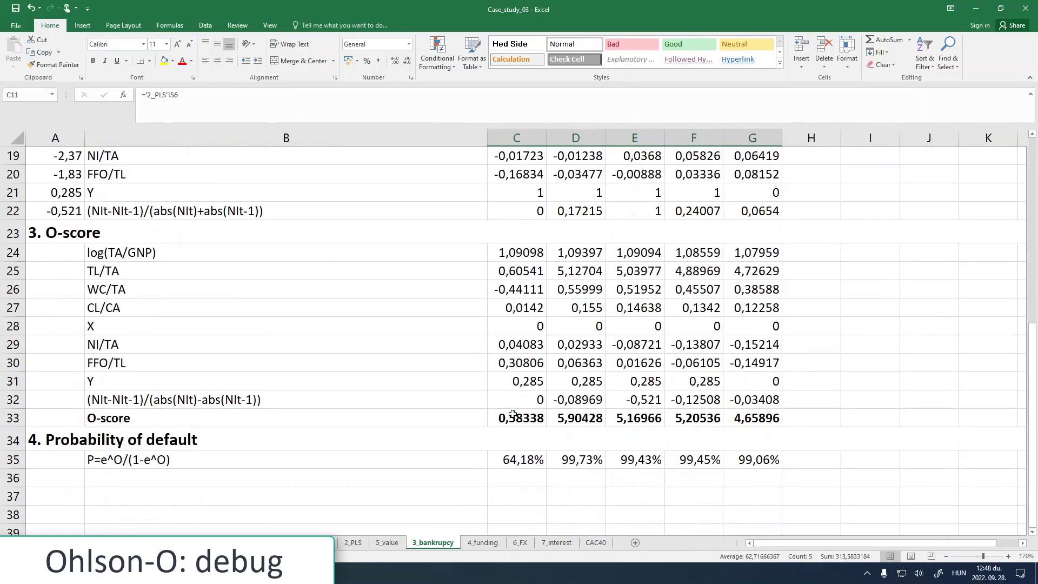
scroll(513, 414, "up", 6)
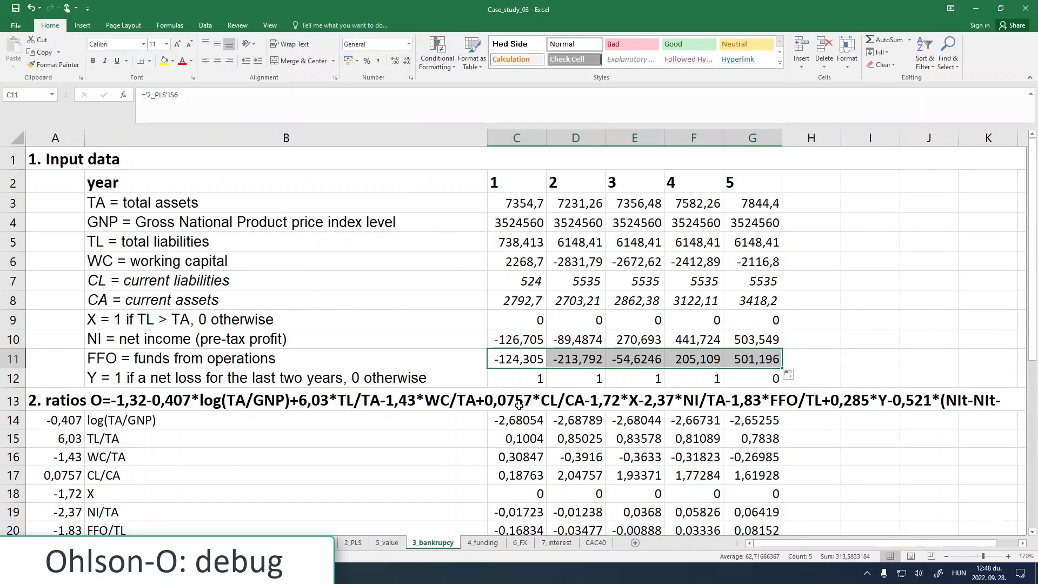
Step: Try Y = 0 for all five years in row 12, check the default probabilities, and undo the fill
left_click(530, 374)
scroll(530, 374, "down", 2)
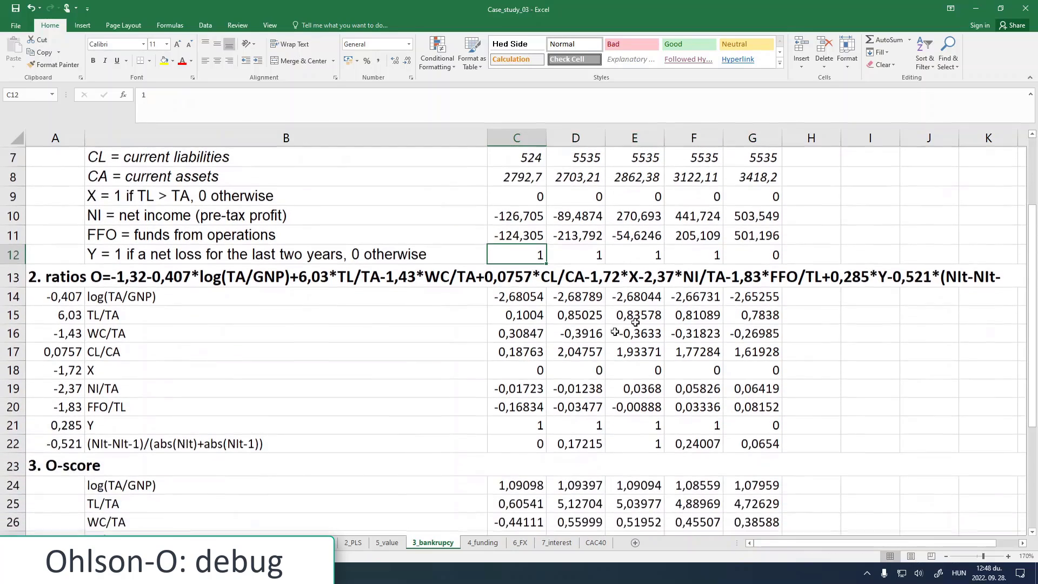
left_click(765, 255)
left_click_drag(784, 263, 473, 264)
scroll(462, 416, "down", 4)
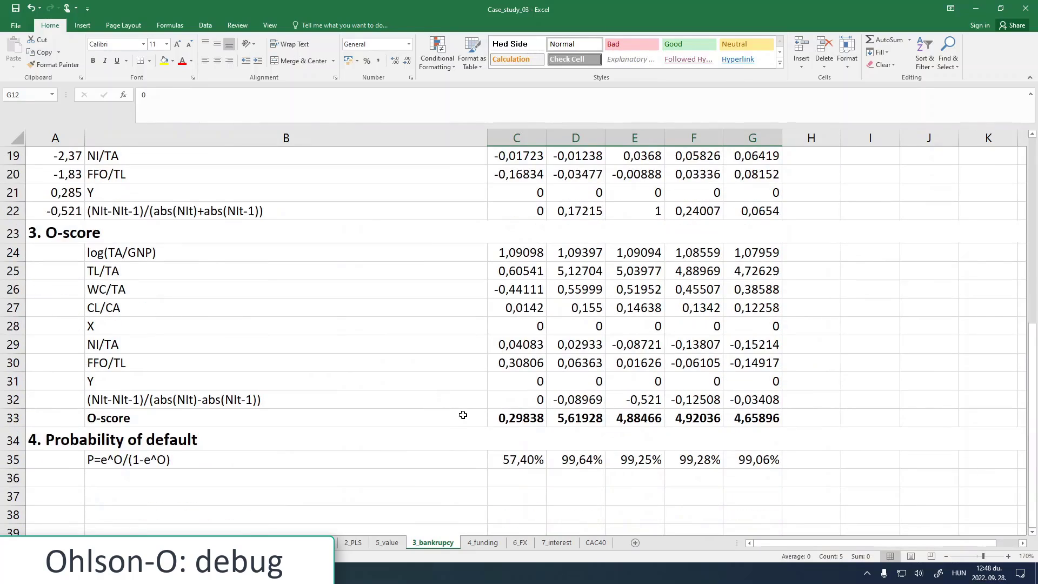
scroll(462, 416, "up", 5)
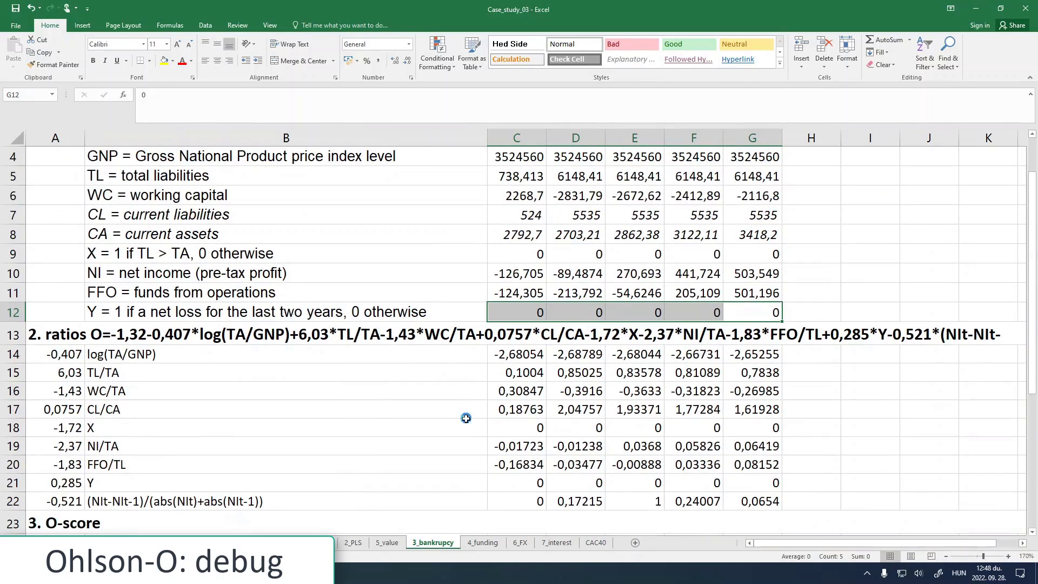
key("ctrl+z")
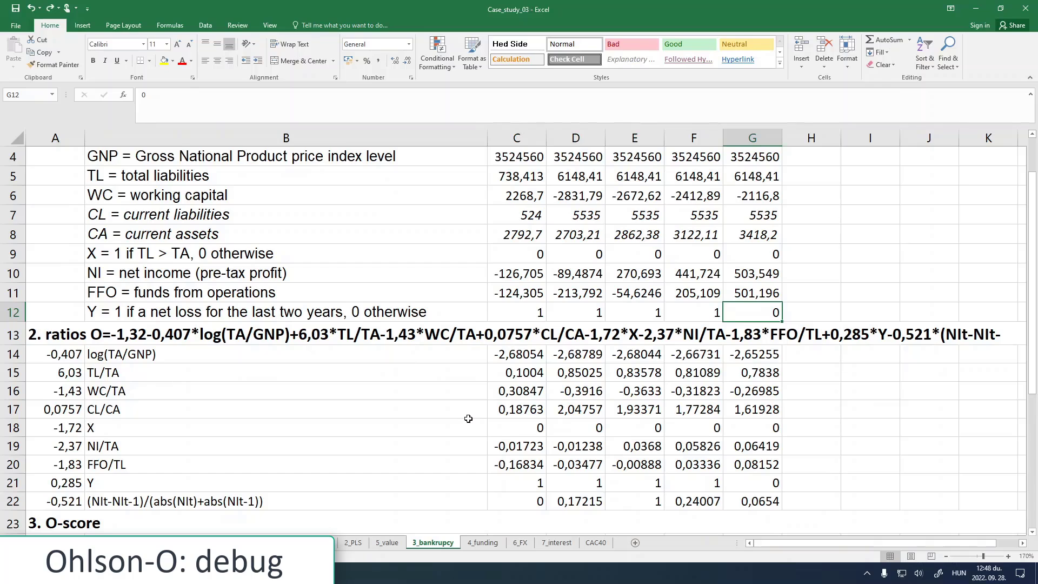
Step: Check the year 1 O-score in C33, its TL/TA term in C25, and the total liabilities formulas in C5:G5
scroll(468, 418, "down", 4)
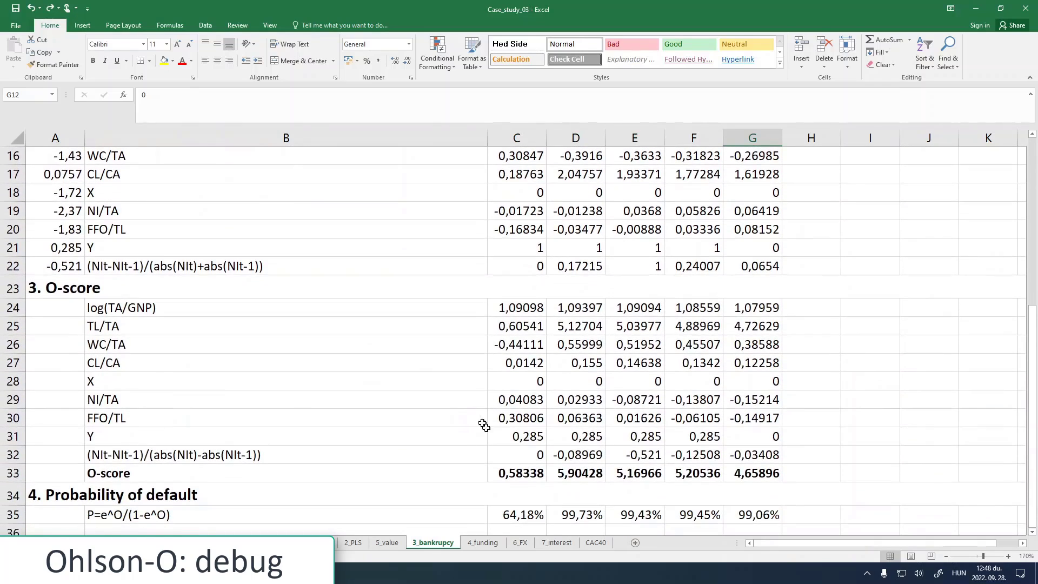
left_click(527, 473)
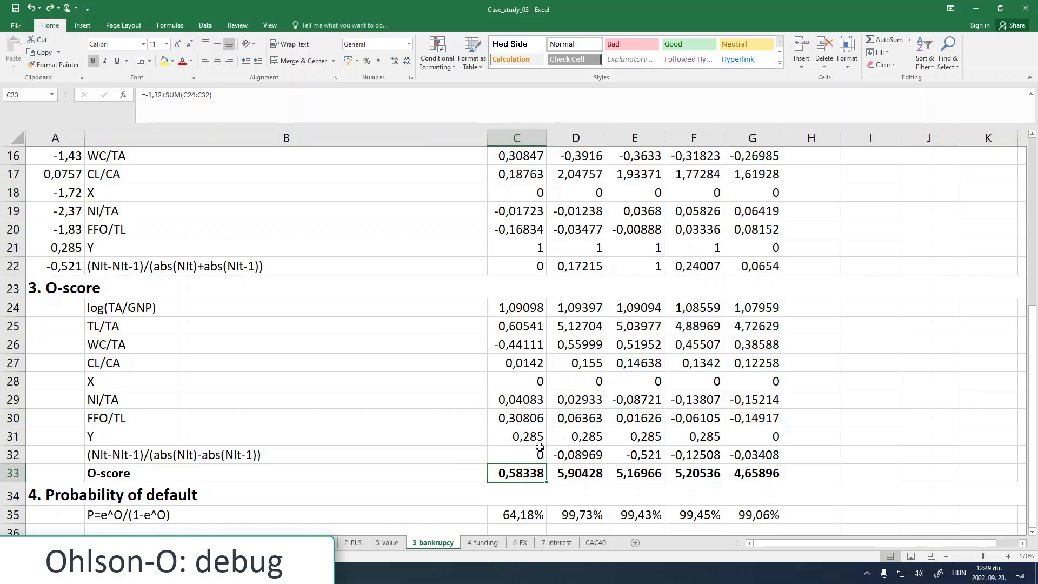
left_click(526, 326)
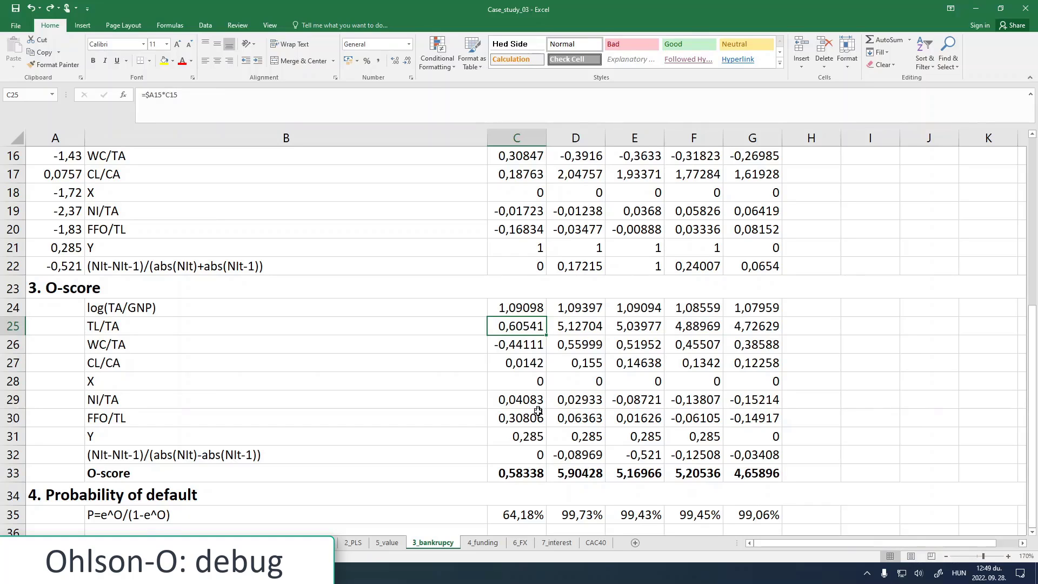
scroll(537, 418, "up", 2)
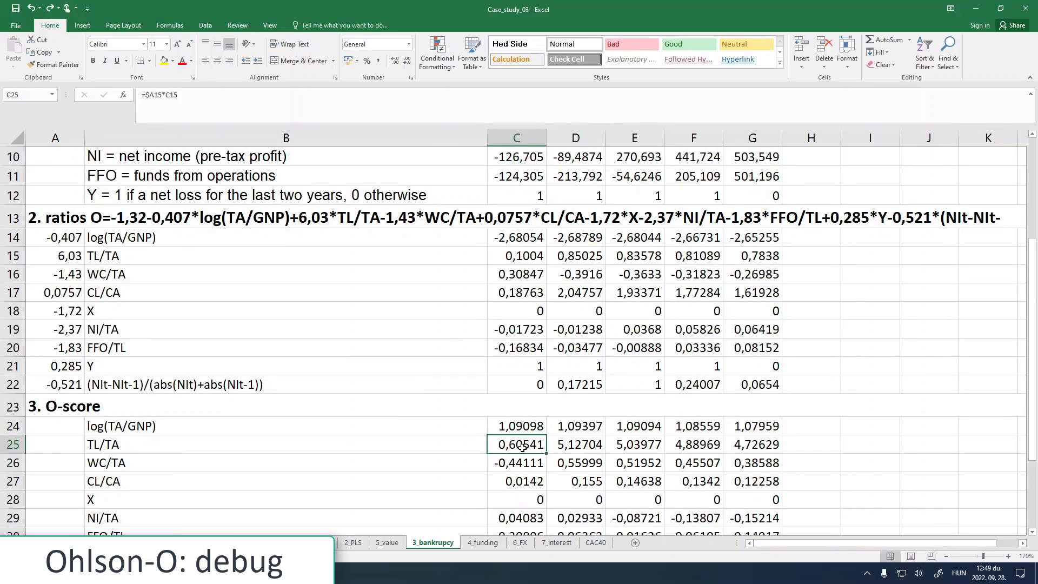
scroll(522, 446, "up", 3)
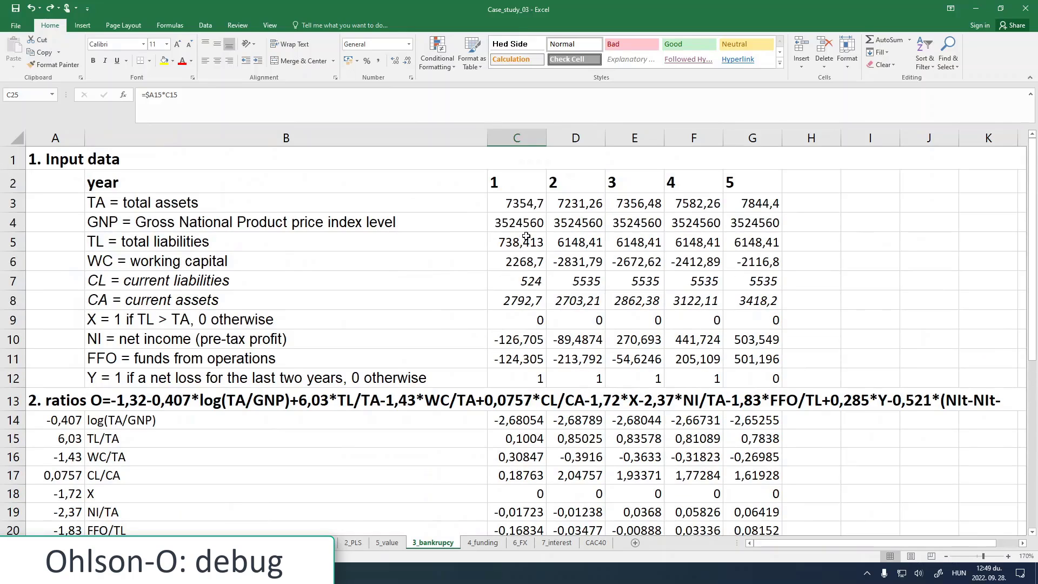
left_click(526, 238)
left_click(575, 244)
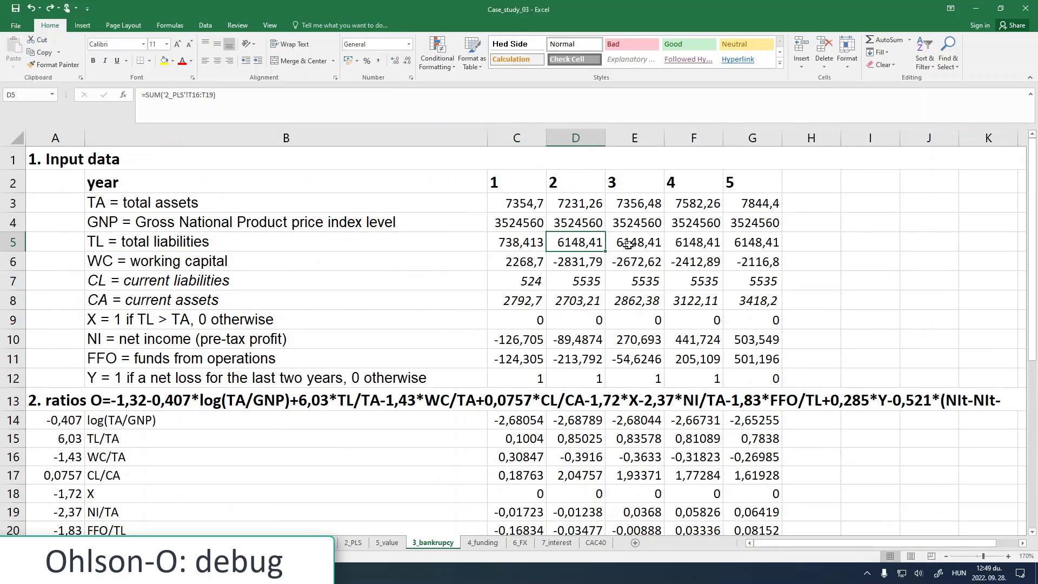
left_click(629, 244)
left_click(685, 240)
left_click(736, 239)
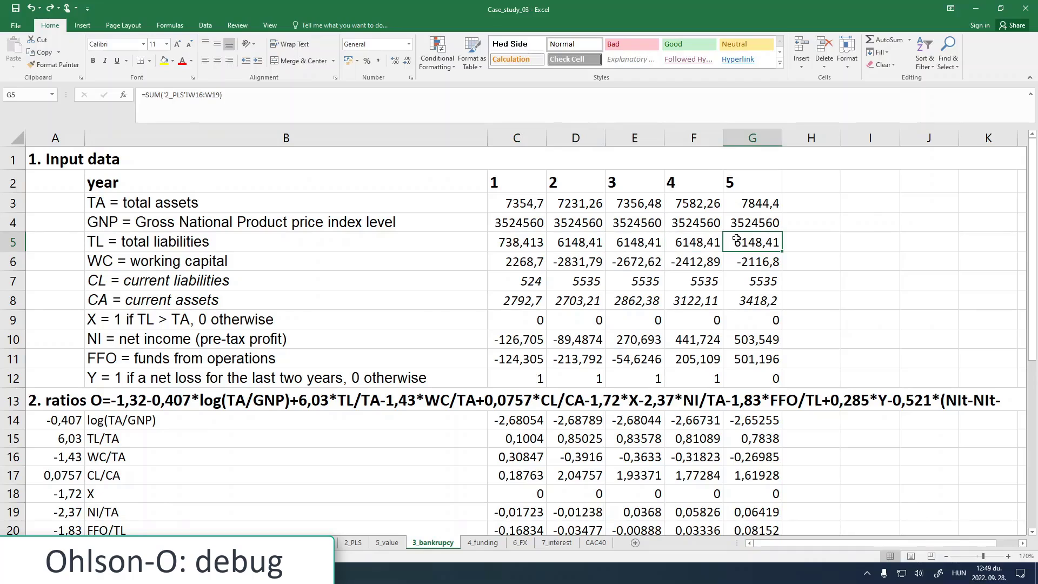
left_click(572, 244)
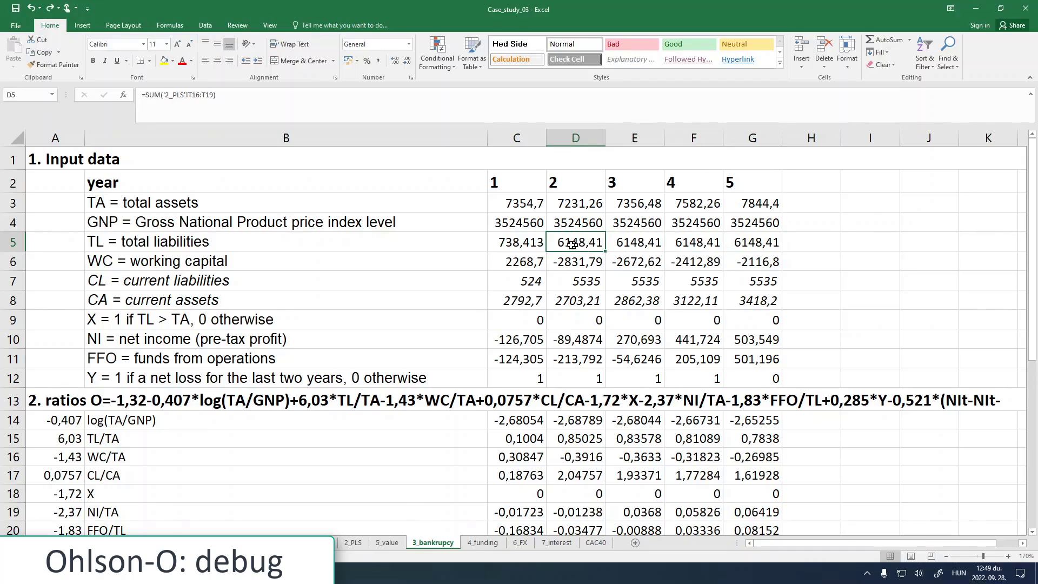
left_click(537, 246)
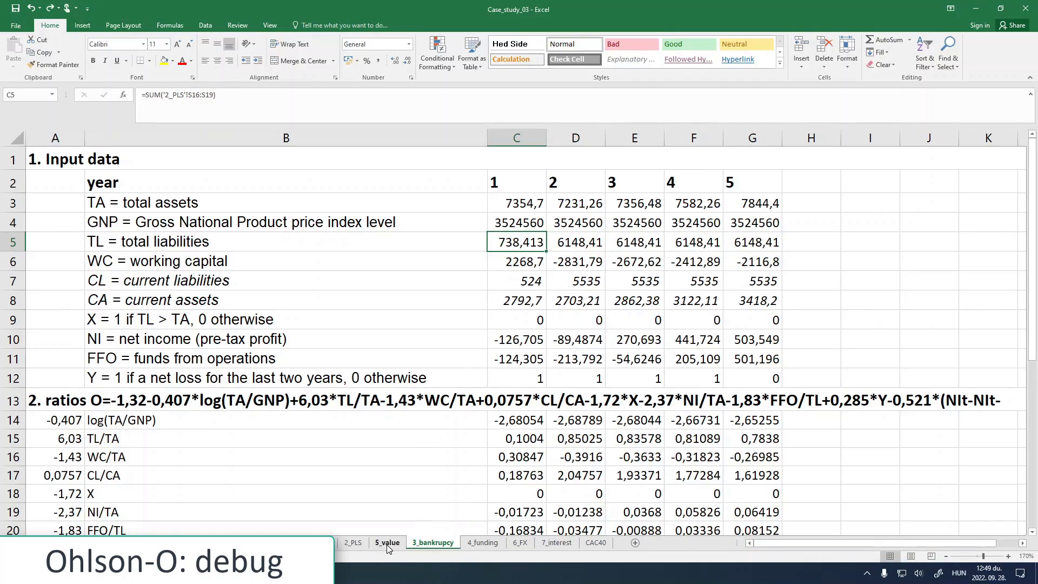
Step: In the 2_PLS balance sheet, fill 0 across to W17 and W19 for other current and other long-term liabilities
left_click(354, 544)
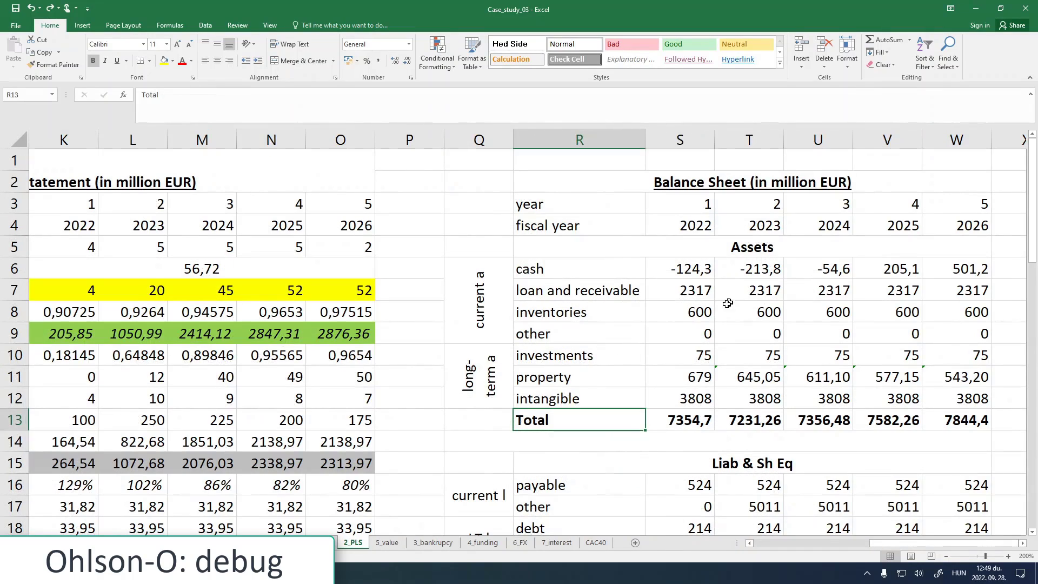
left_click(671, 441)
scroll(671, 437, "down", 3)
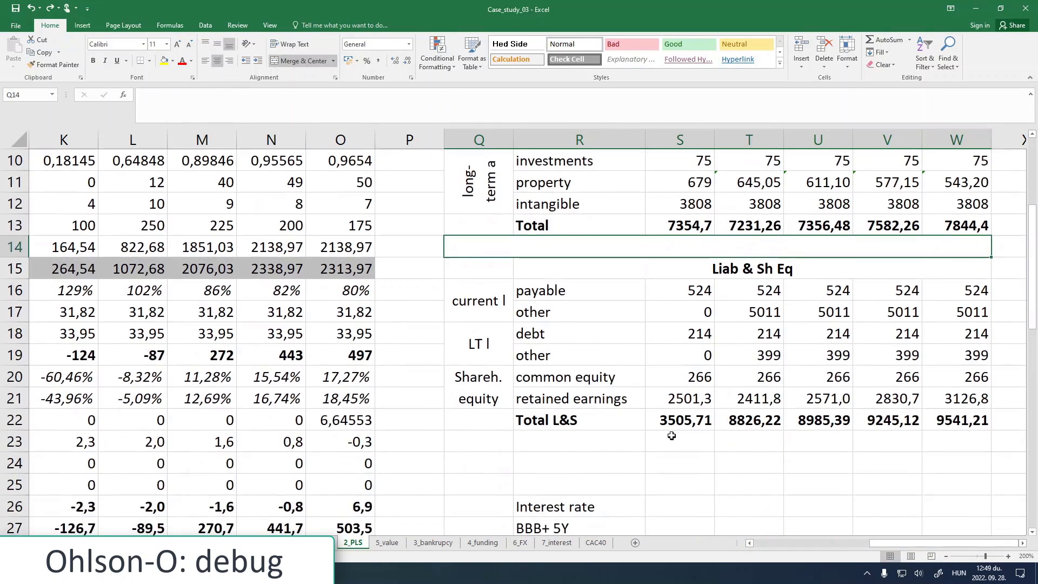
scroll(672, 436, "up", 1)
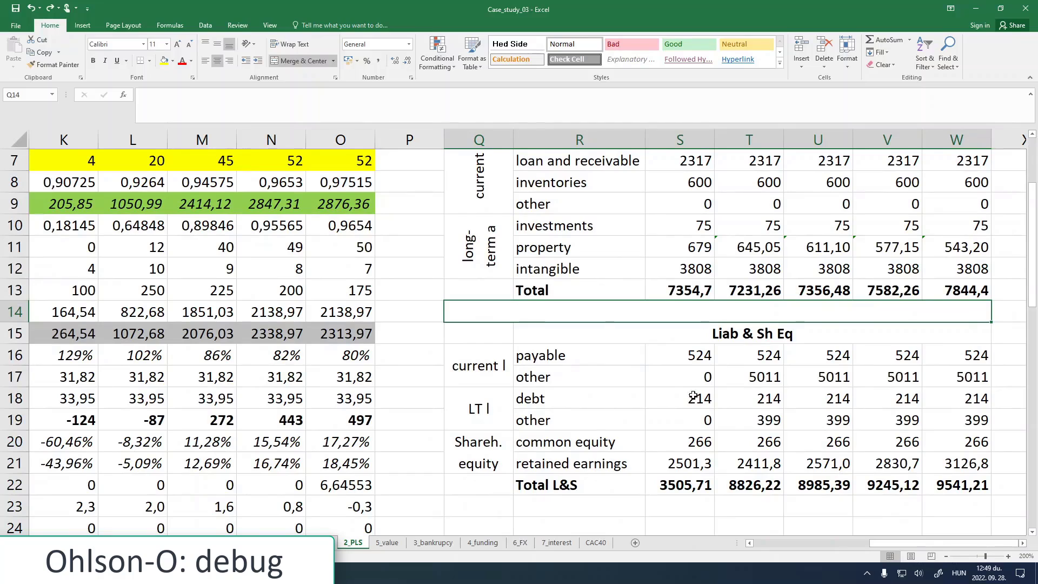
left_click(732, 374)
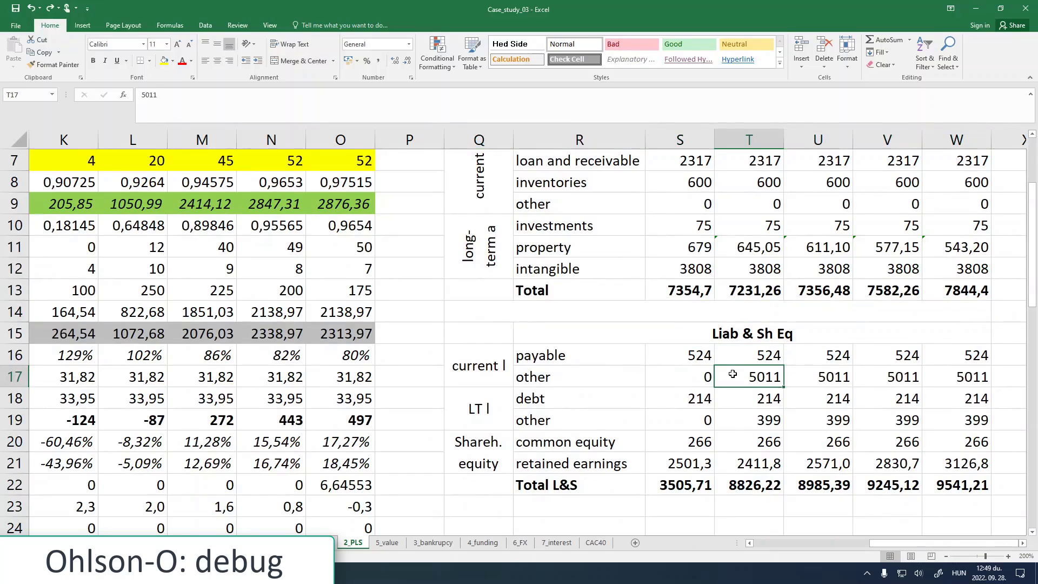
left_click(696, 376)
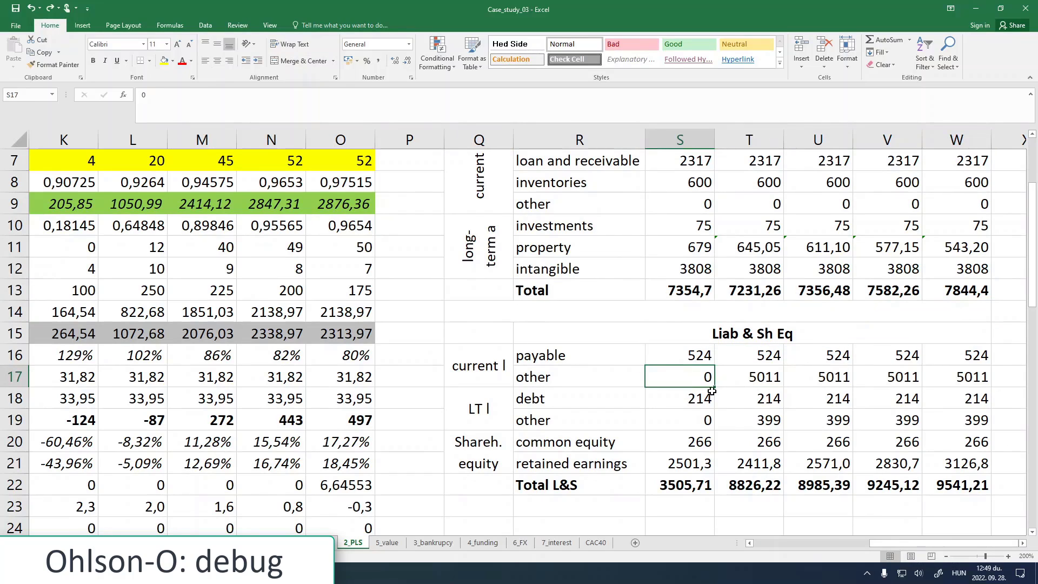
left_click_drag(715, 387, 988, 388)
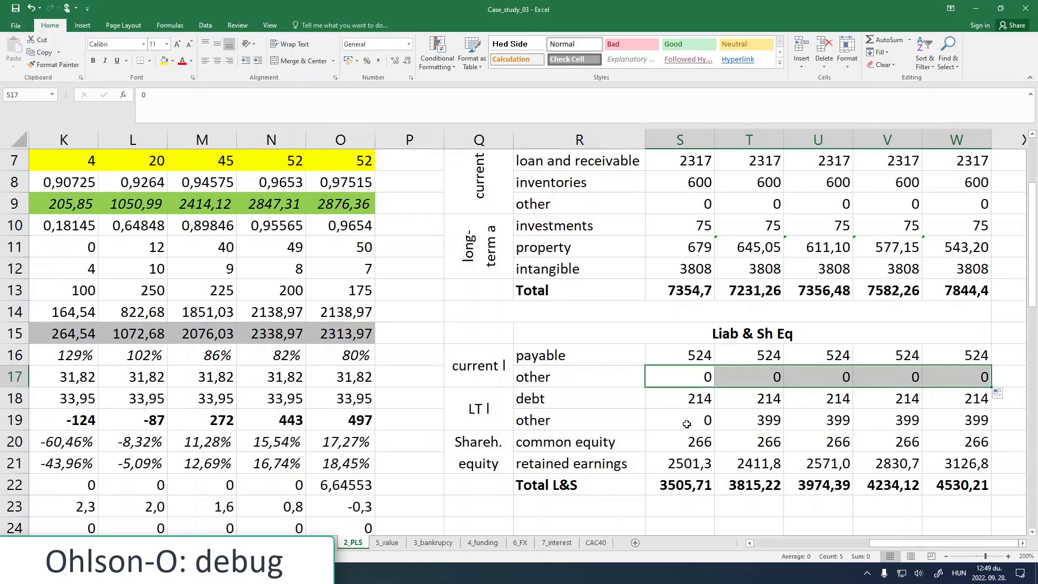
left_click(713, 431)
left_click_drag(716, 431, 967, 421)
Step: Check the other current assets entries in S9:U9, and review the recalculated O-scores and default probabilities in 3_bankrupcy
left_click(697, 202)
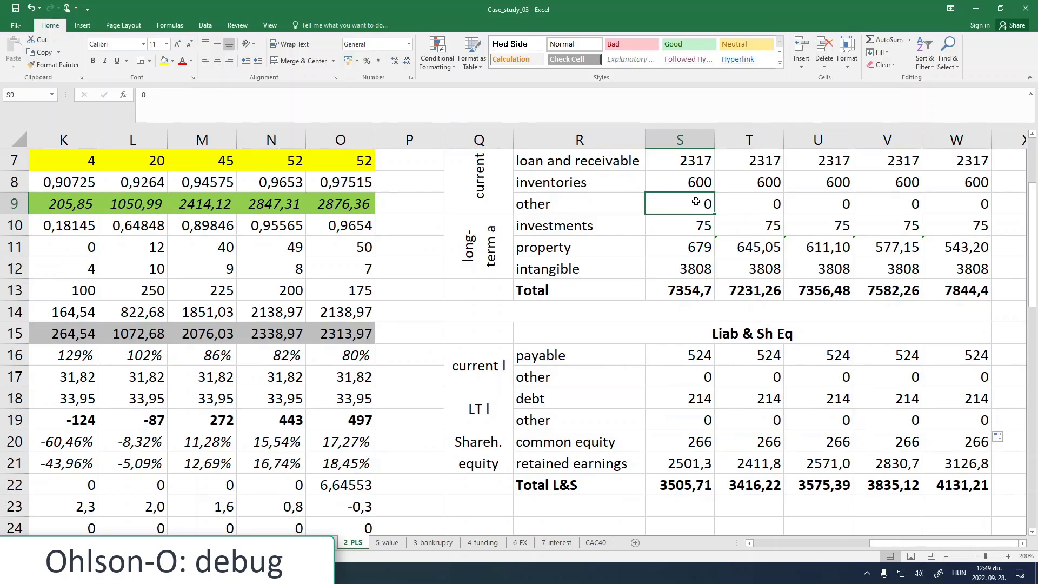
left_click(742, 205)
left_click(806, 202)
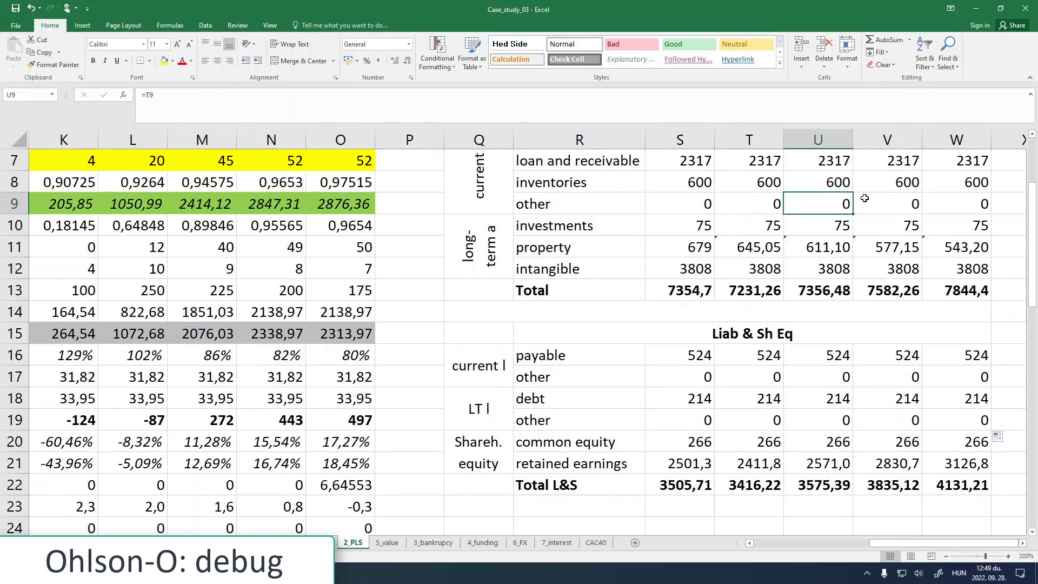
left_click(686, 379)
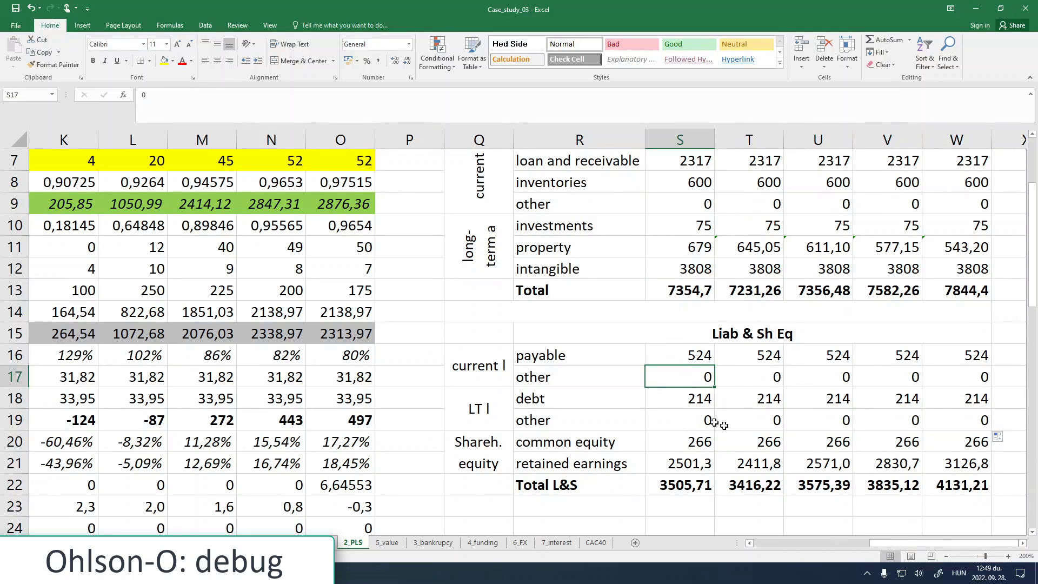
left_click(387, 543)
left_click(430, 542)
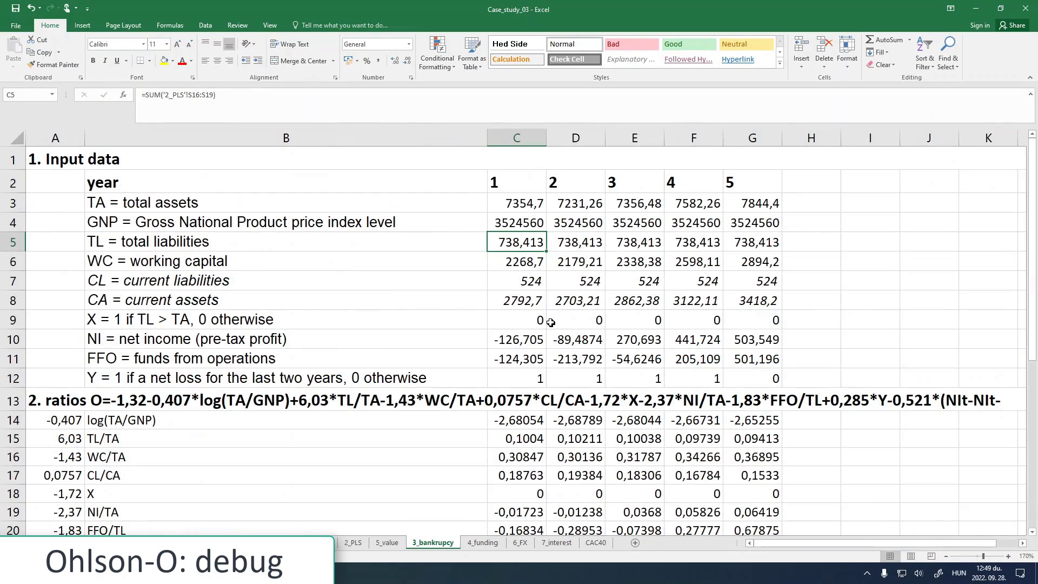
scroll(540, 339, "down", 5)
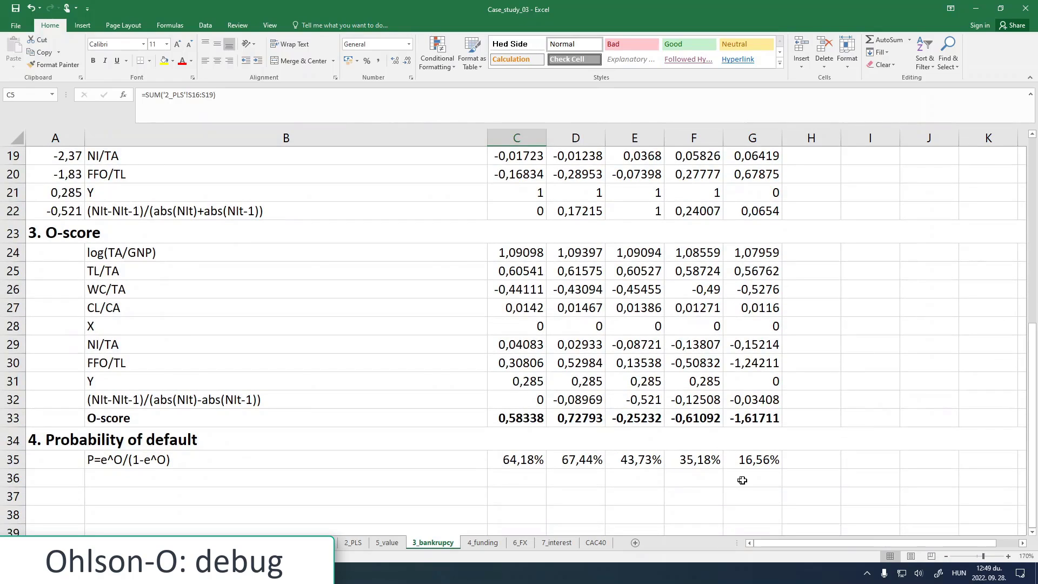
scroll(745, 479, "up", 1)
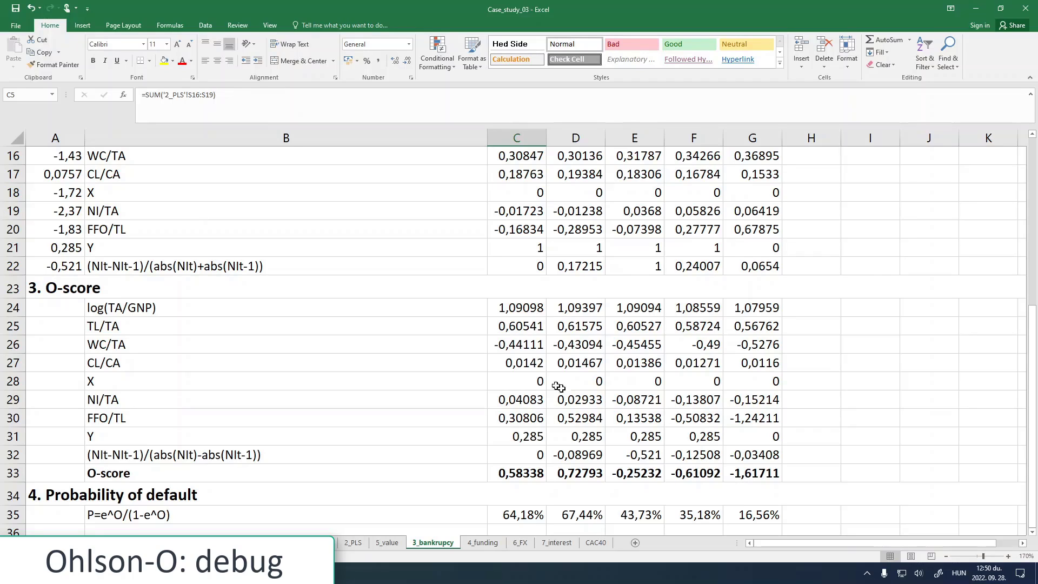
Step: Check the TL/TA terms of the O-score for all five years in C25:G25
left_click(539, 330)
left_click(579, 330)
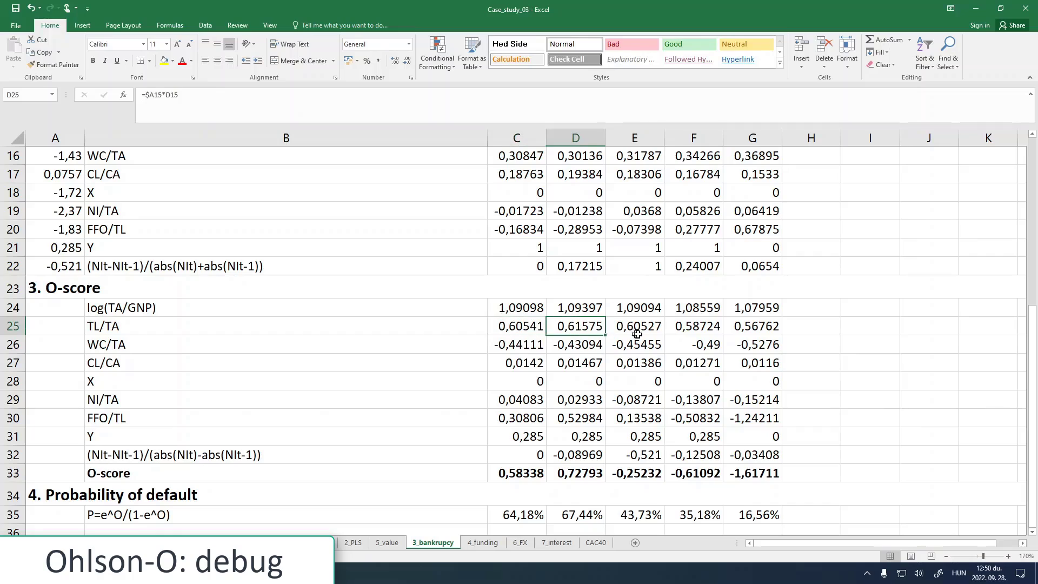
left_click(638, 329)
left_click(698, 330)
left_click(735, 330)
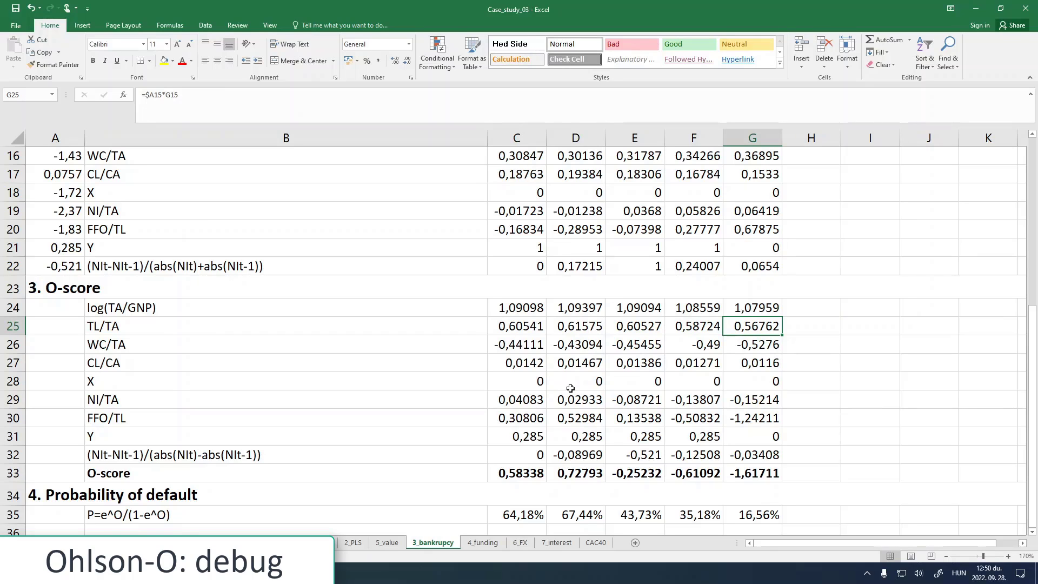
scroll(571, 388, "up", 2)
scroll(570, 388, "down", 1)
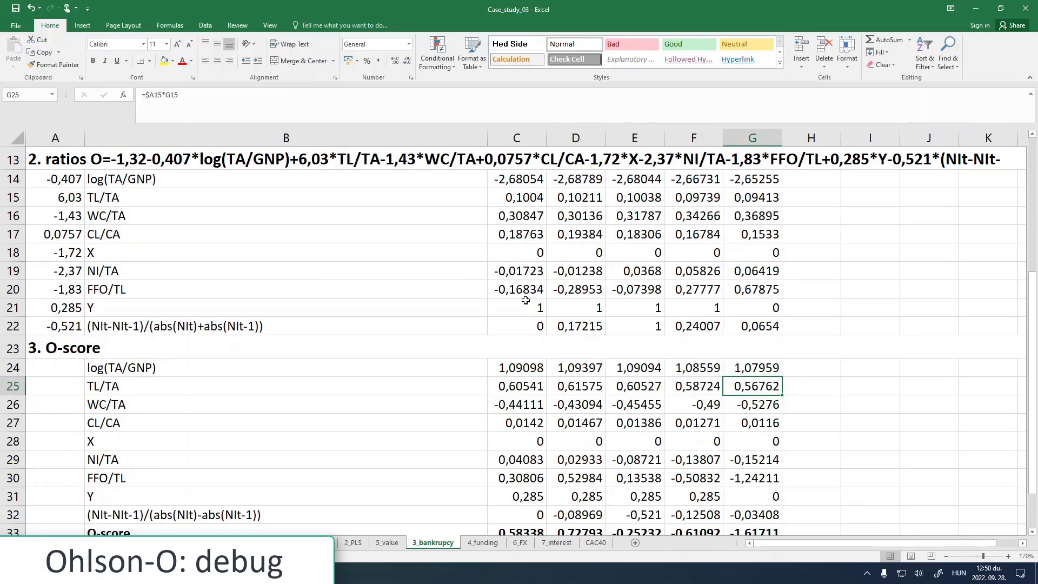
Step: Set funds from operations to 0 for all five years in C11:G11 and check the default probabilities
scroll(526, 300, "up", 4)
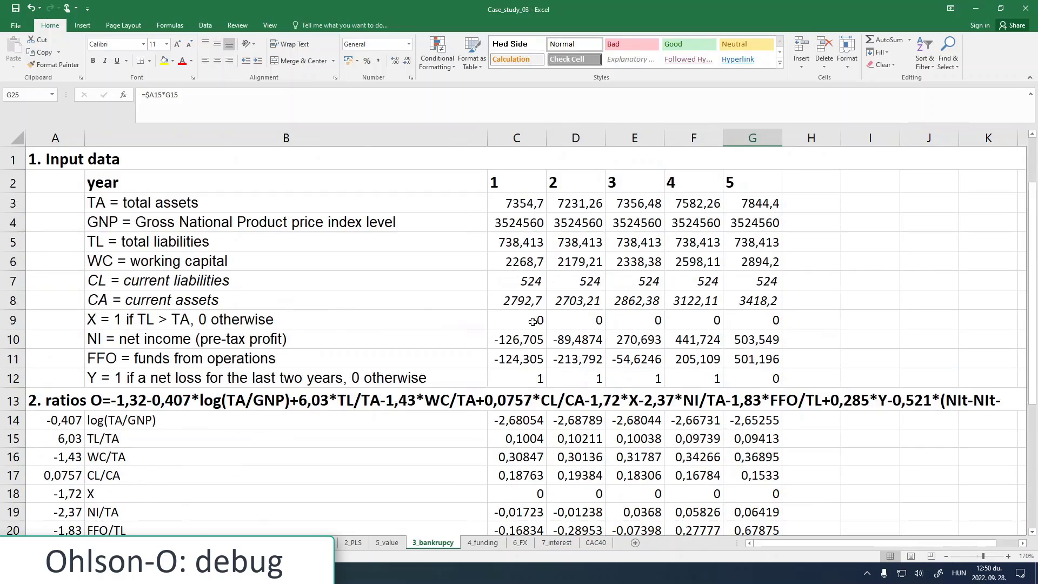
left_click(521, 357)
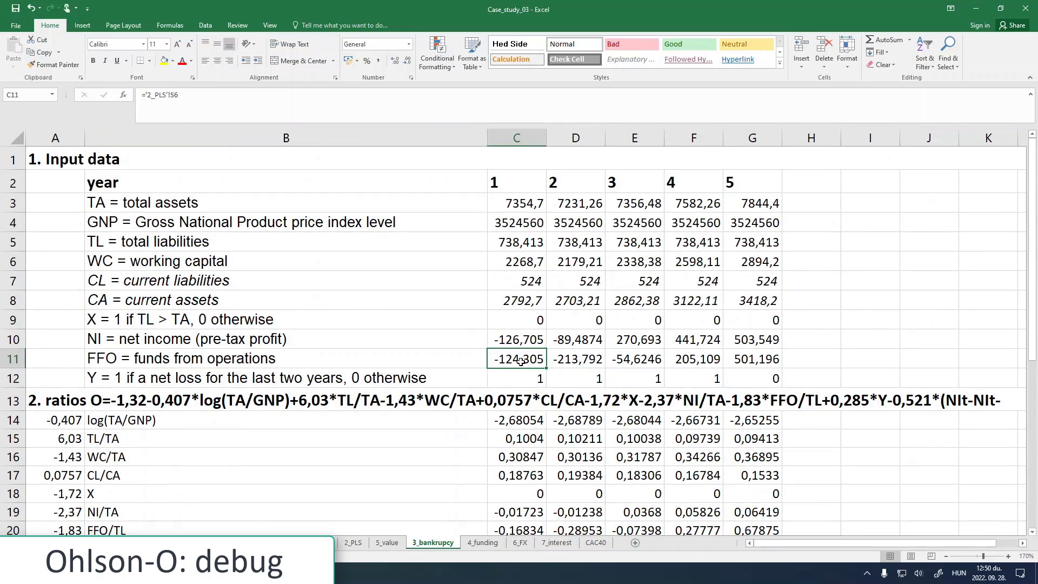
double_click(507, 360)
type("0")
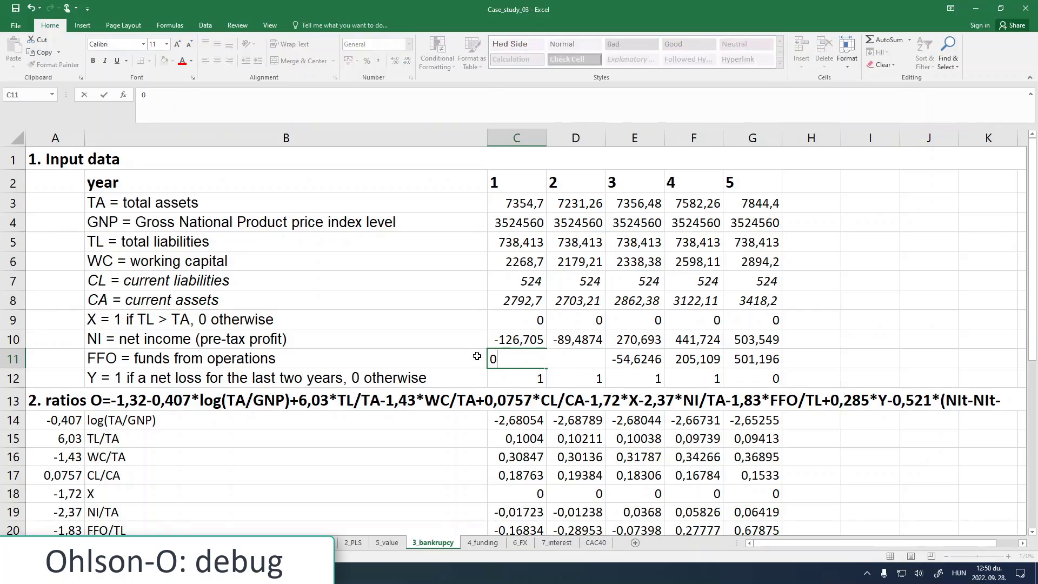
left_click(478, 357)
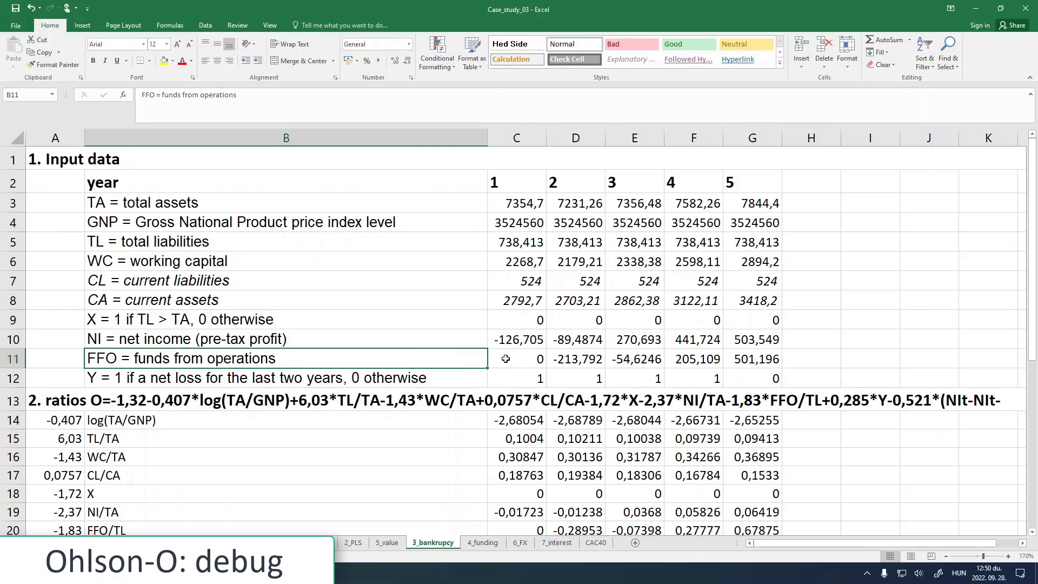
left_click(538, 365)
left_click_drag(547, 368, 780, 368)
left_click(824, 358)
scroll(824, 421, "down", 4)
scroll(825, 420, "down", 3)
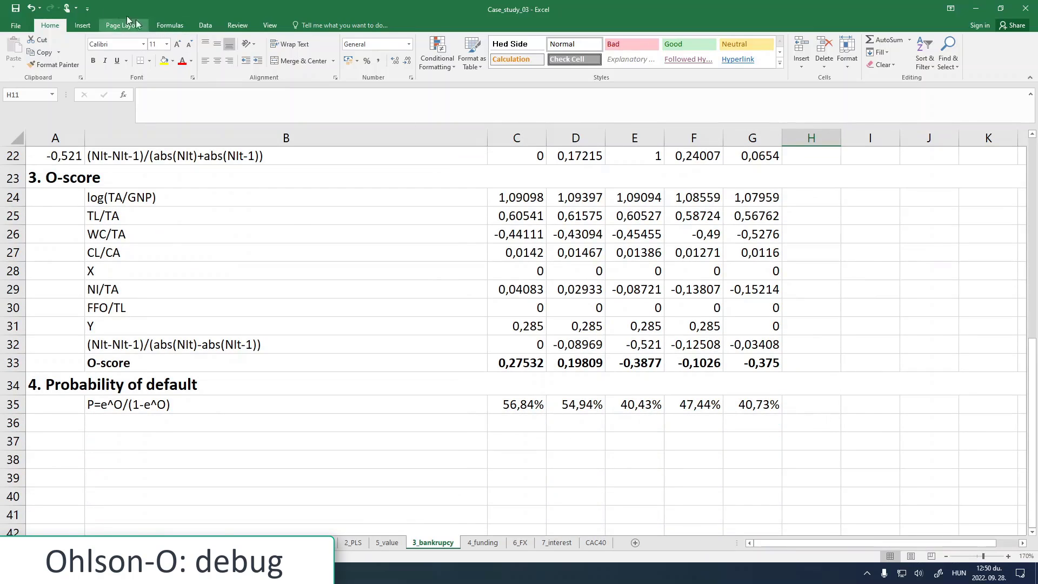
Step: Undo and redo the zero fill for funds from operations in row 11, and review the O-score terms
left_click(31, 7)
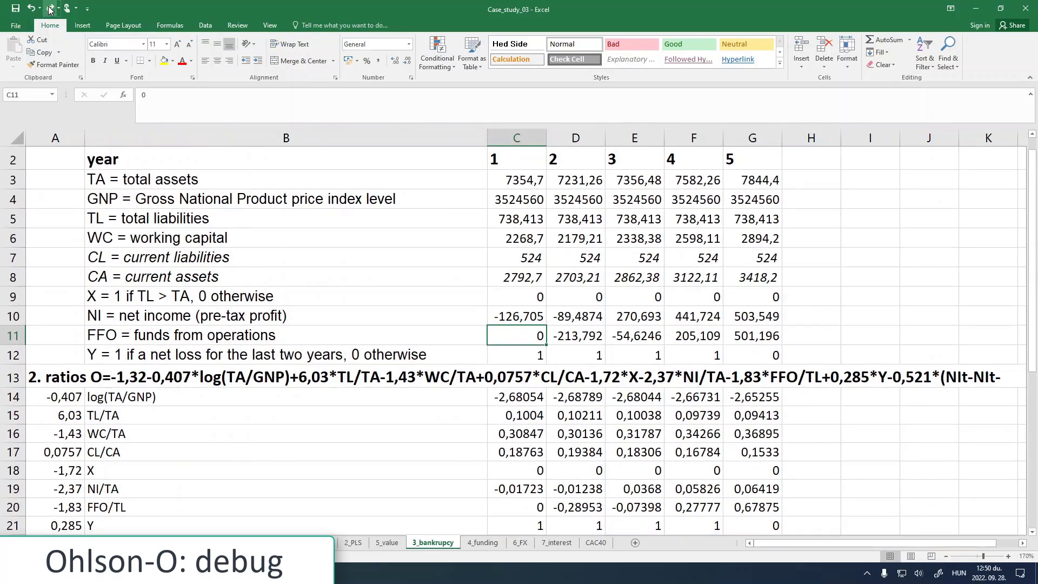
left_click(50, 8)
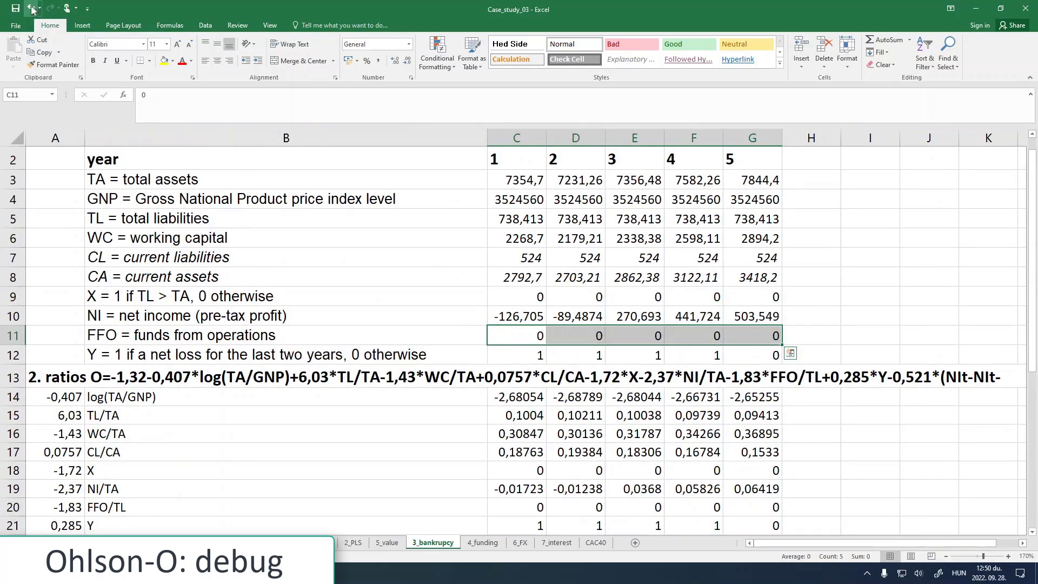
scroll(404, 367, "down", 2)
scroll(404, 365, "down", 1)
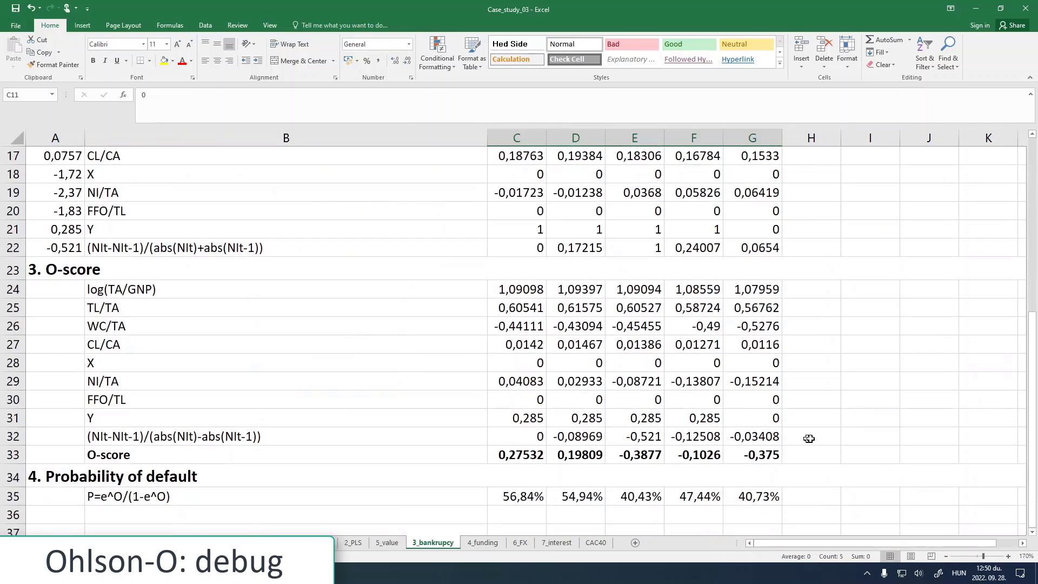
left_click(833, 438)
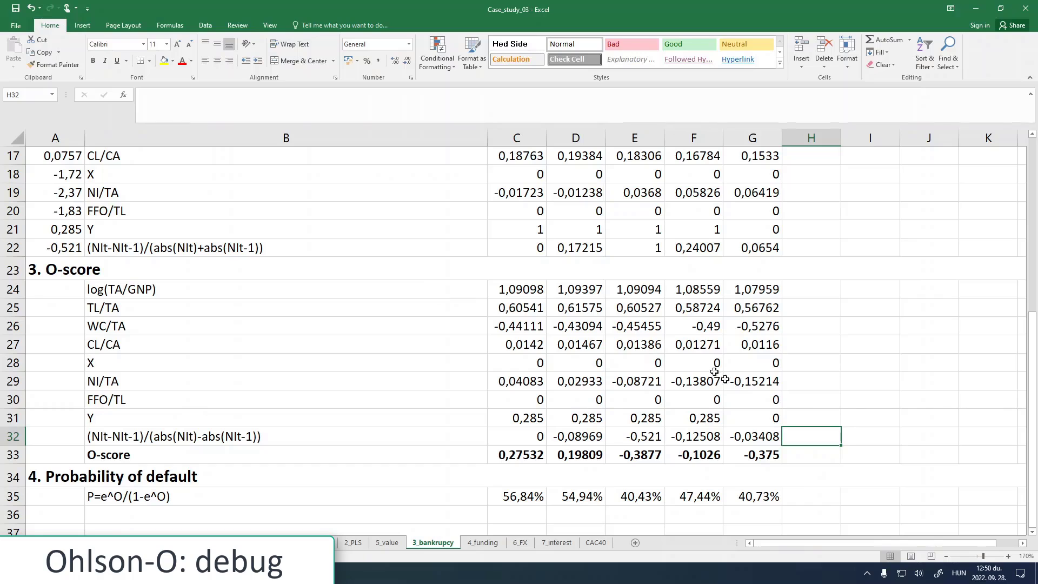
left_click(814, 405)
scroll(821, 446, "up", 5)
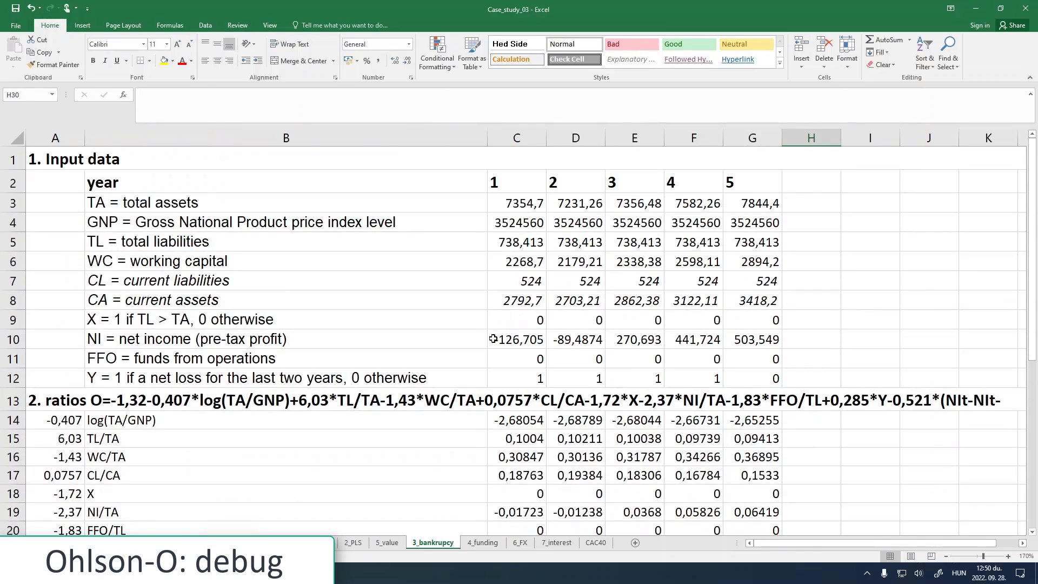
Step: Check the funds from operations inputs in row 11 and the default probabilities in C35:G35
left_click(492, 357)
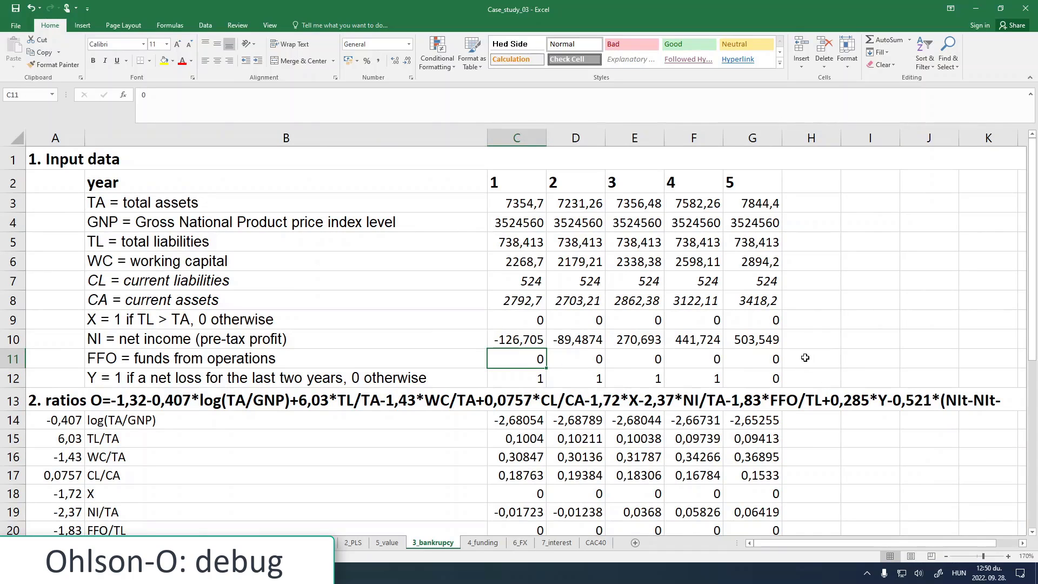
left_click(805, 357)
scroll(805, 419, "down", 8)
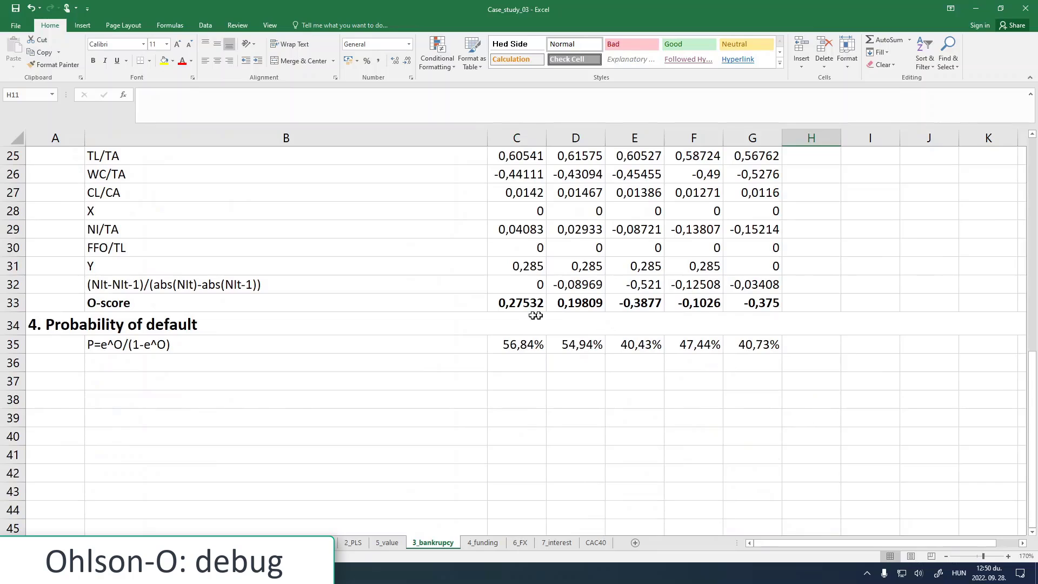
left_click(519, 344)
left_click(576, 345)
left_click(638, 345)
left_click(693, 348)
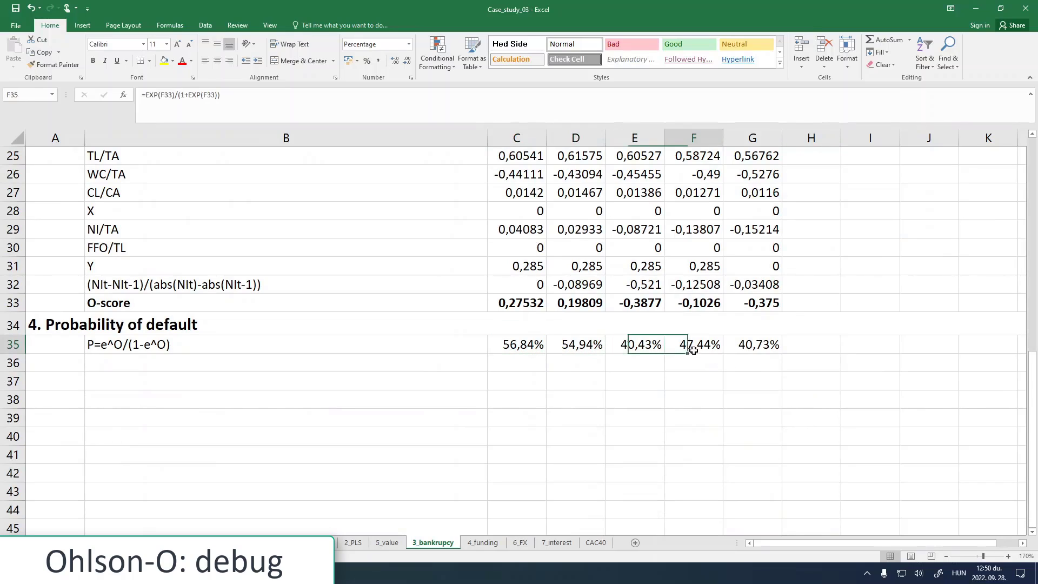
left_click(753, 354)
left_click(515, 345)
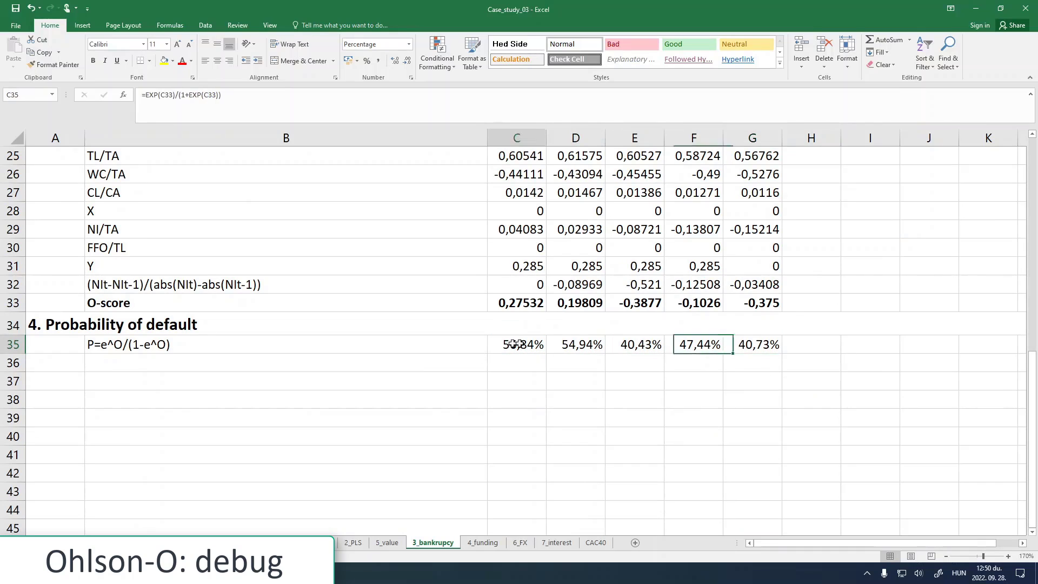
Step: Insert a line chart of the default probabilities in C35:G35 and place it just below row 35
left_click_drag(515, 344, 757, 345)
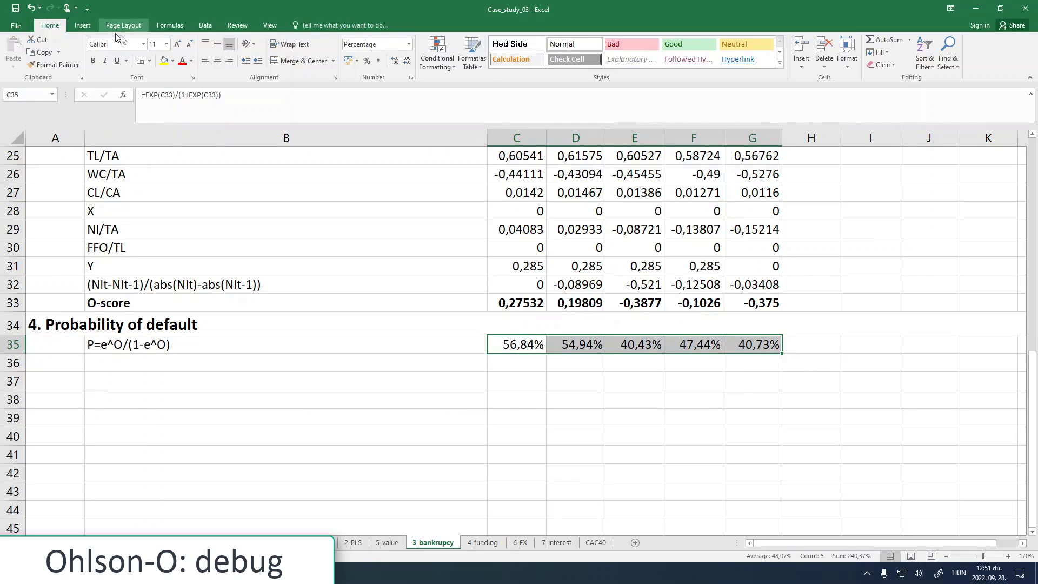
left_click(82, 25)
left_click(365, 51)
left_click(373, 89)
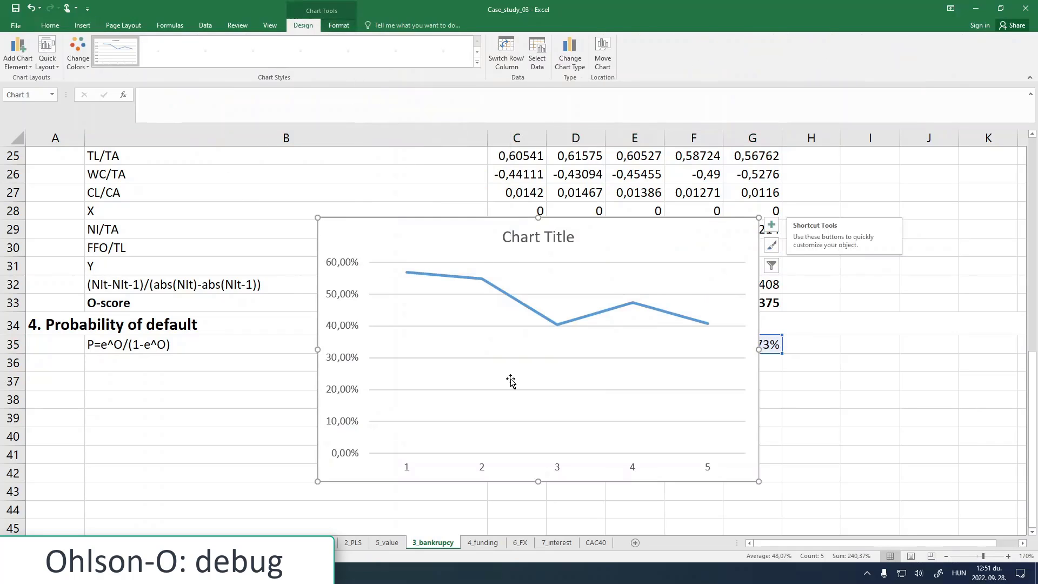
left_click_drag(344, 240, 408, 382)
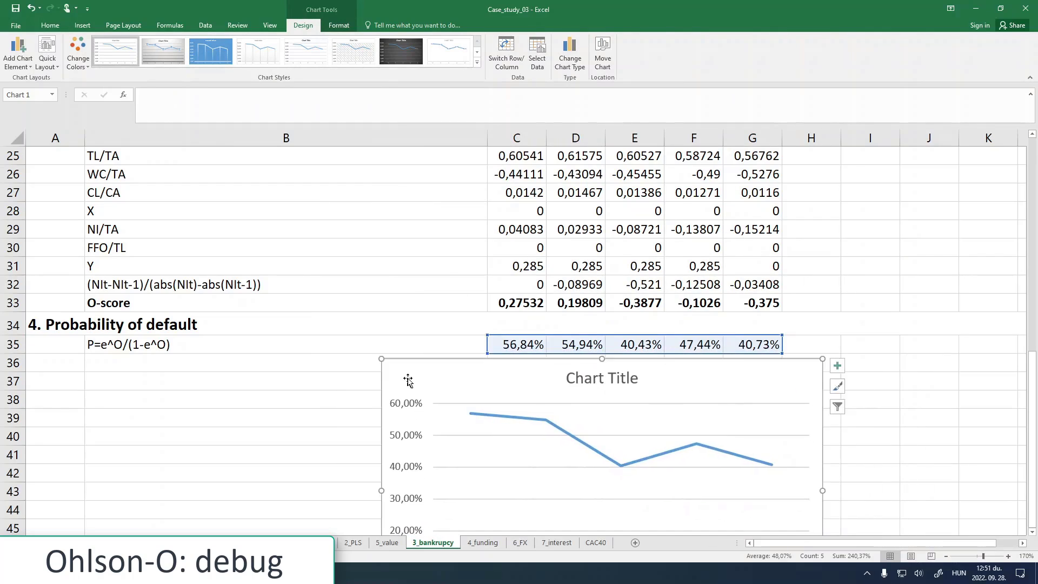
scroll(408, 381, "down", 2)
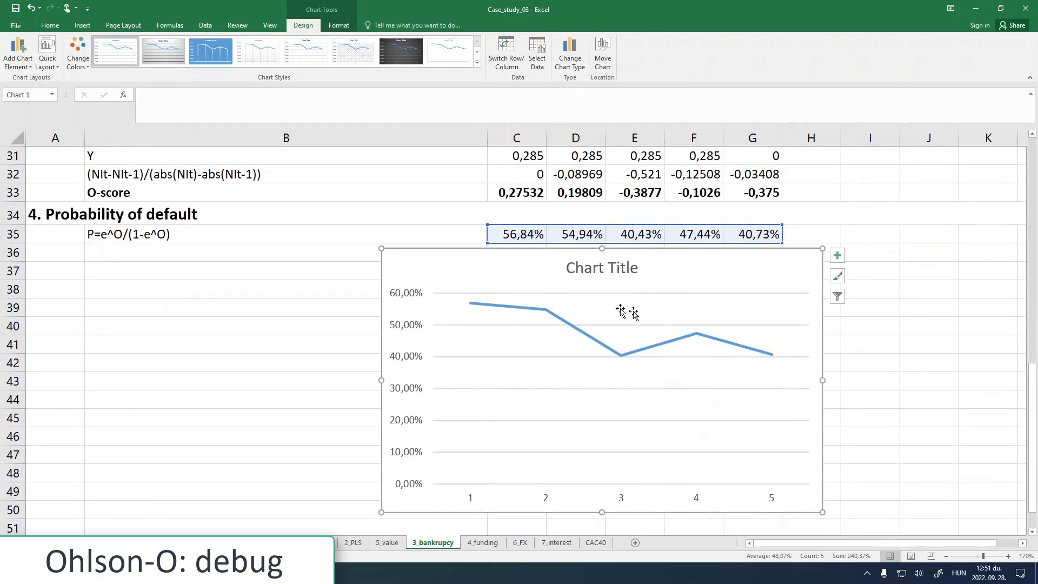
Step: Set the default probability chart's vertical axis maximum to 1, close the axis formatting, and shift the chart slightly down
double_click(399, 331)
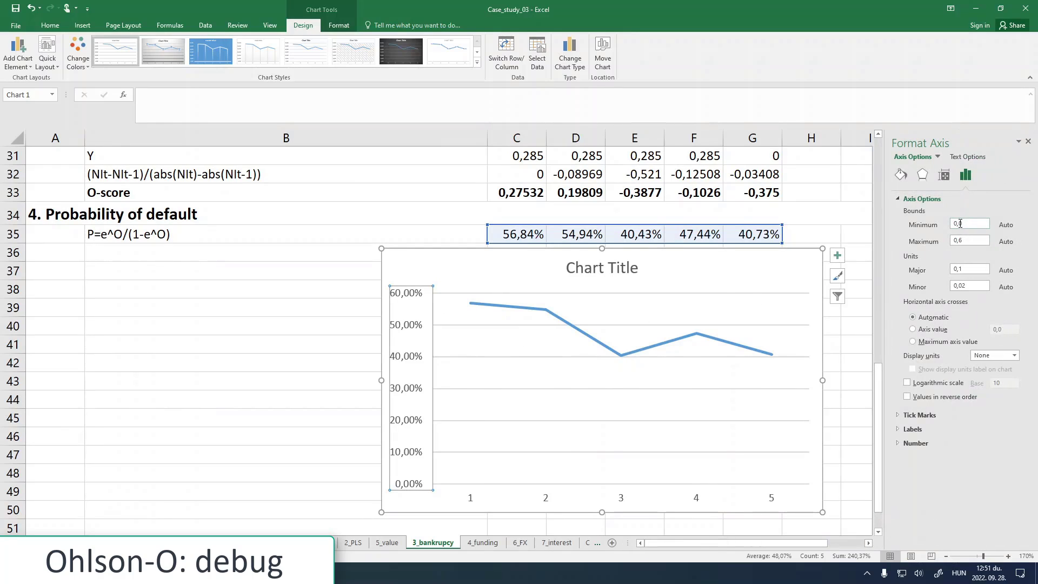
left_click(961, 241)
left_click(854, 330)
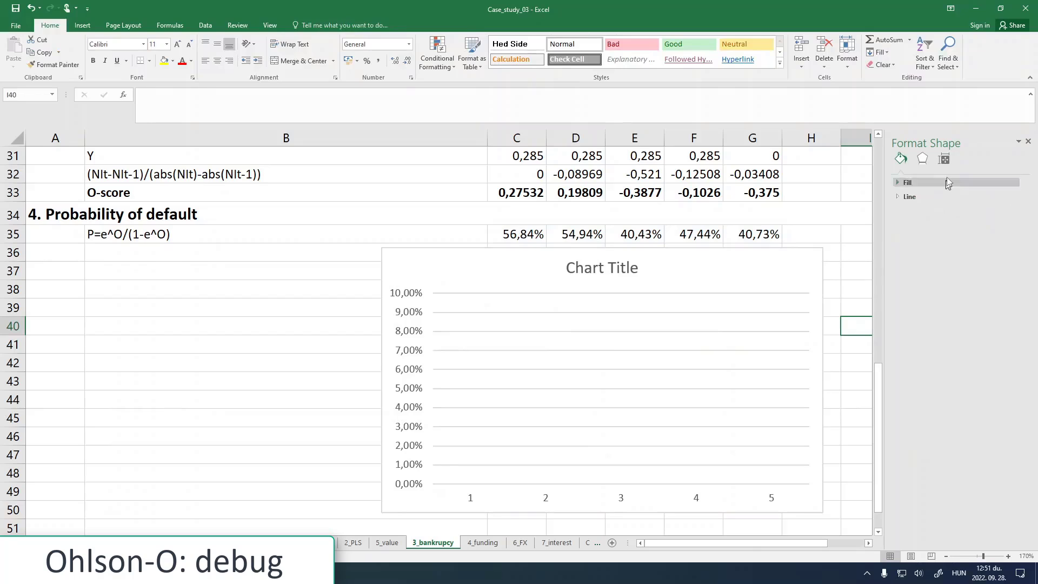
left_click(411, 297)
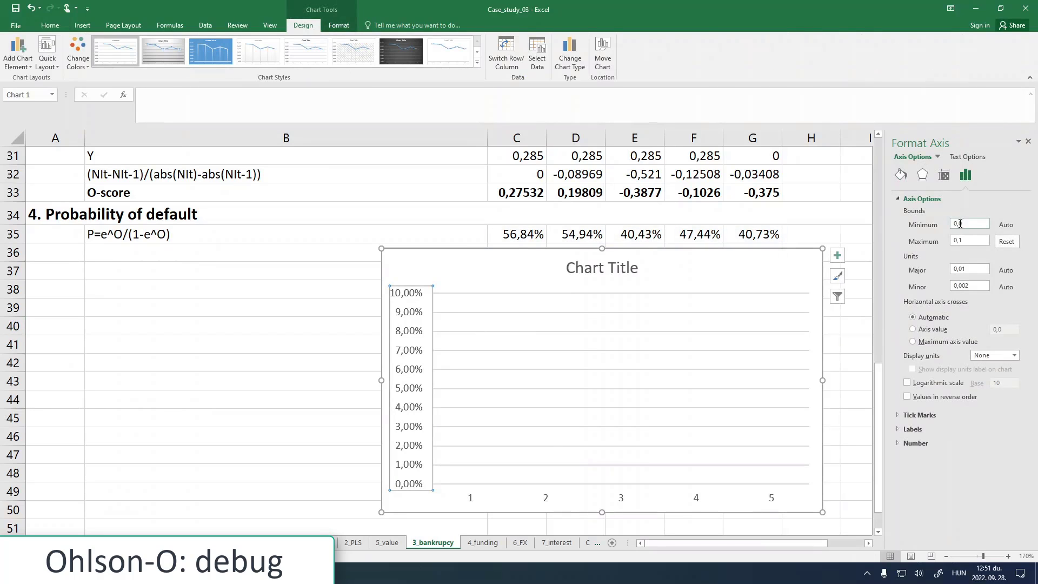
left_click_drag(964, 239, 932, 247)
type("1")
left_click(858, 273)
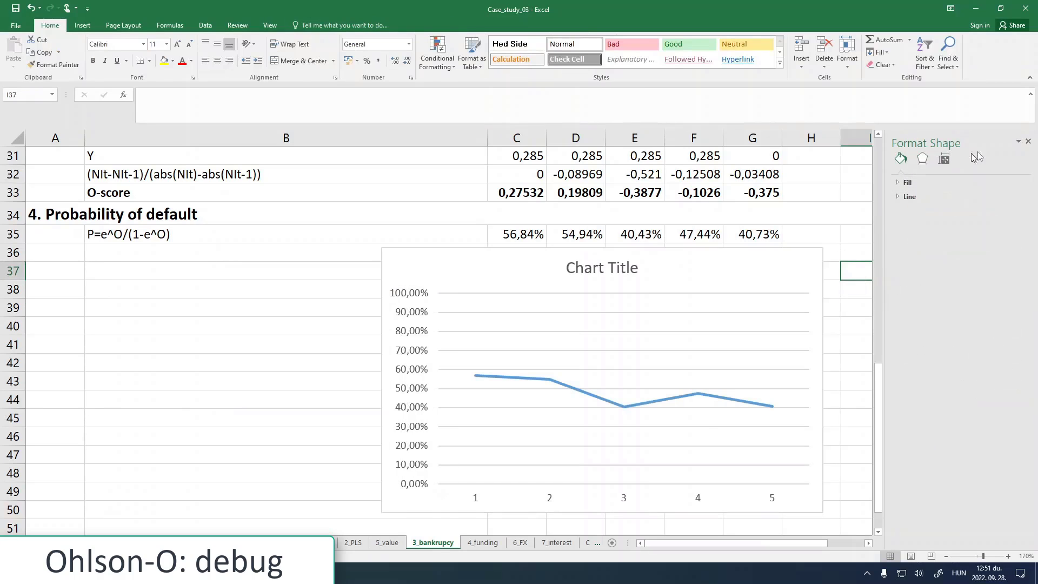
left_click(1029, 142)
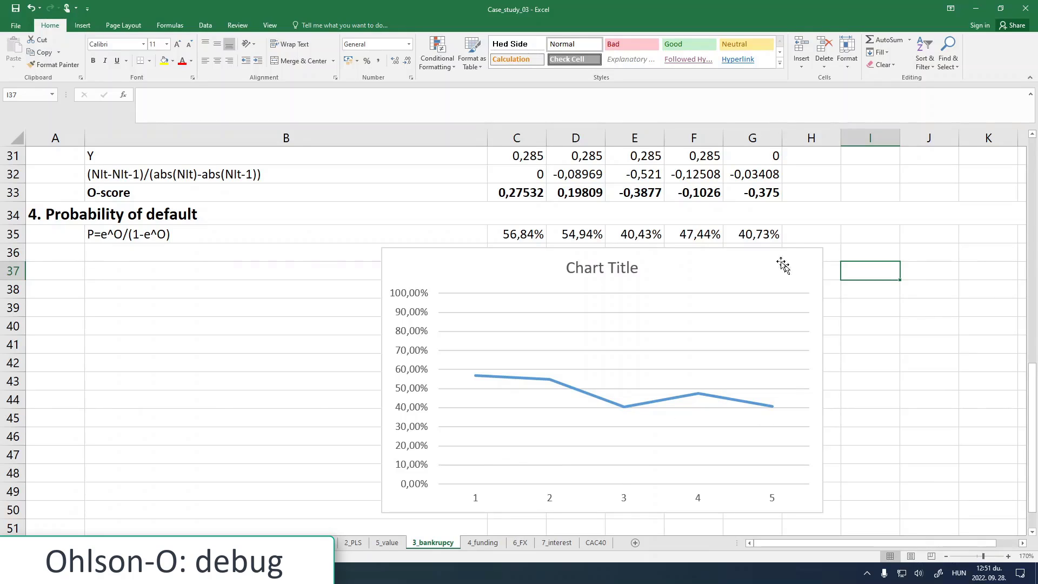
left_click_drag(783, 265, 785, 269)
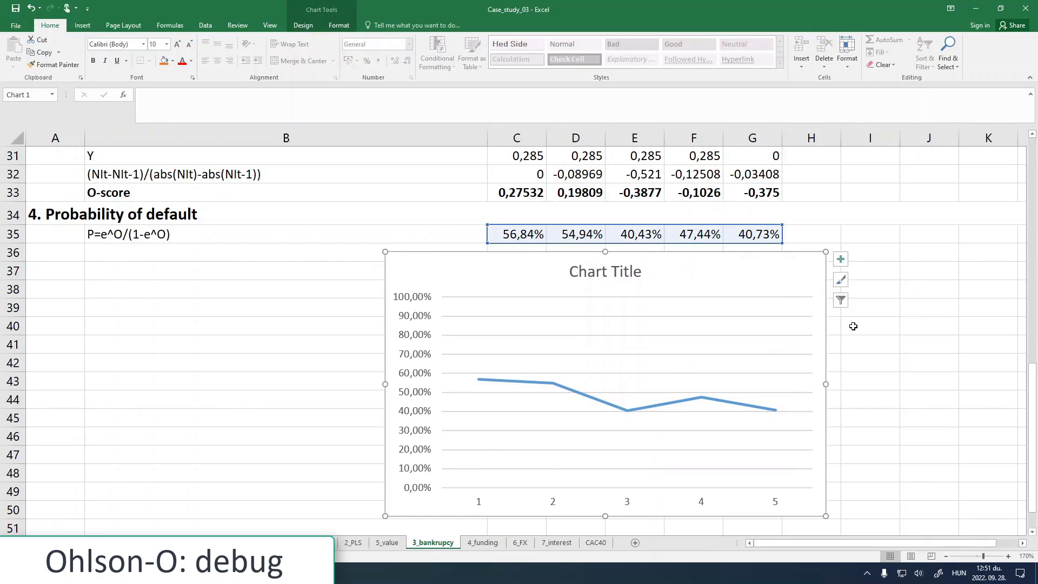
left_click(871, 350)
Step: Check the net income inputs in row 10 for years 1, 3, 4 and 5
scroll(870, 348, "up", 4)
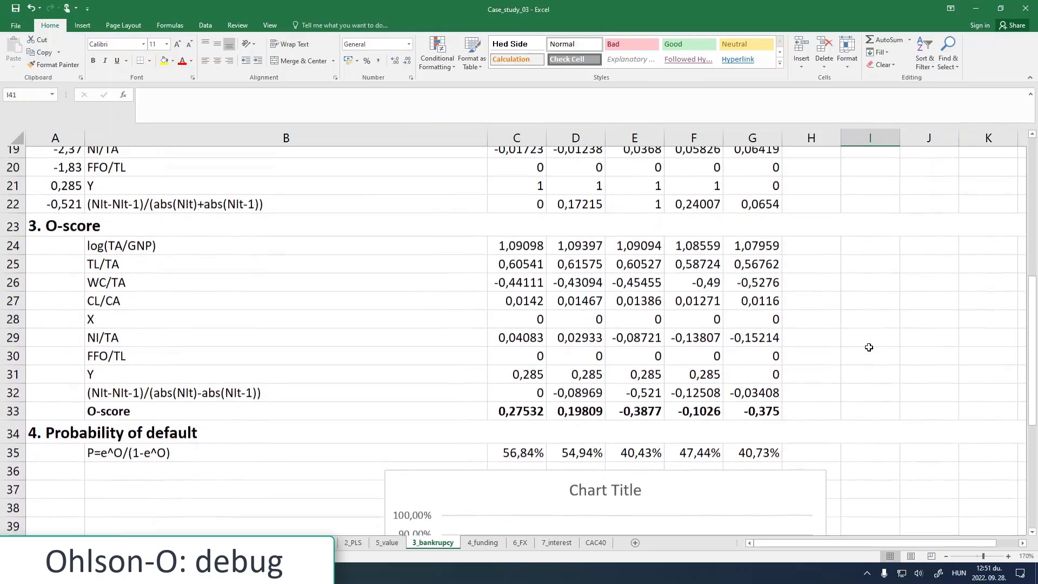
scroll(867, 348, "up", 6)
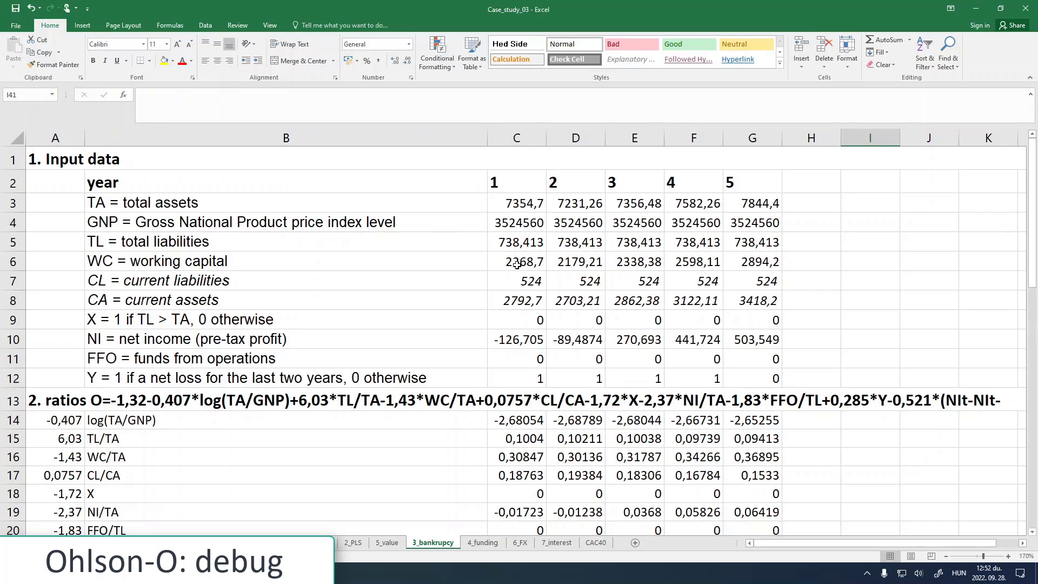
left_click(519, 339)
left_click(711, 335)
left_click(767, 337)
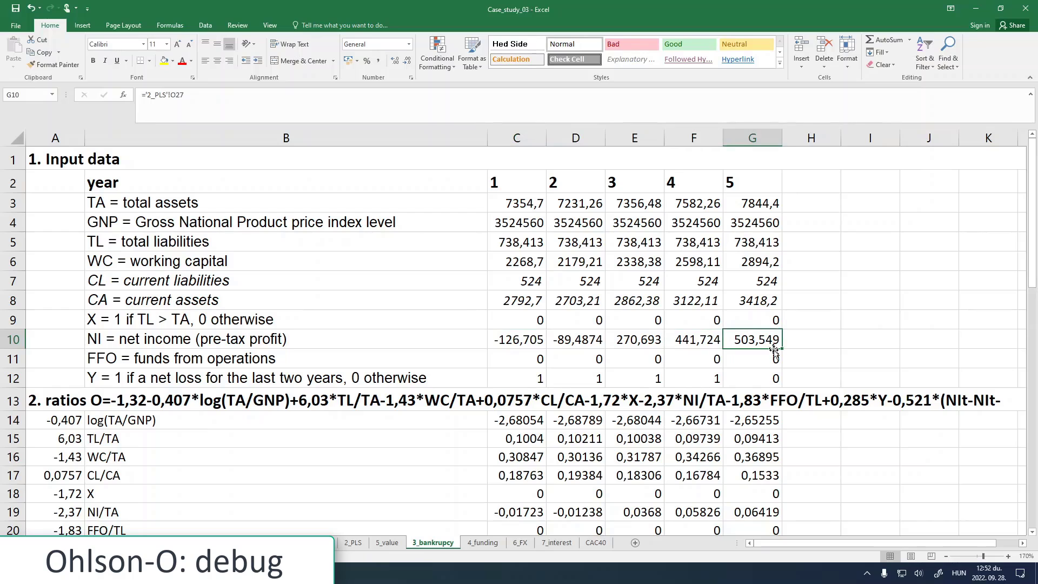
left_click(636, 340)
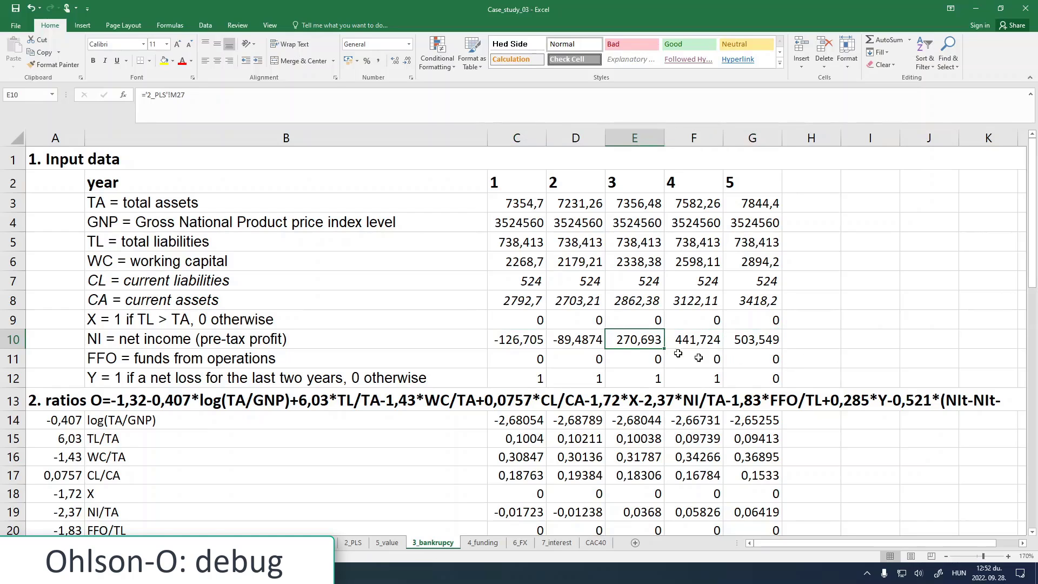
Step: Check the net income change ratio formulas for years 2 to 5 in D22:G22
scroll(848, 381, "down", 5)
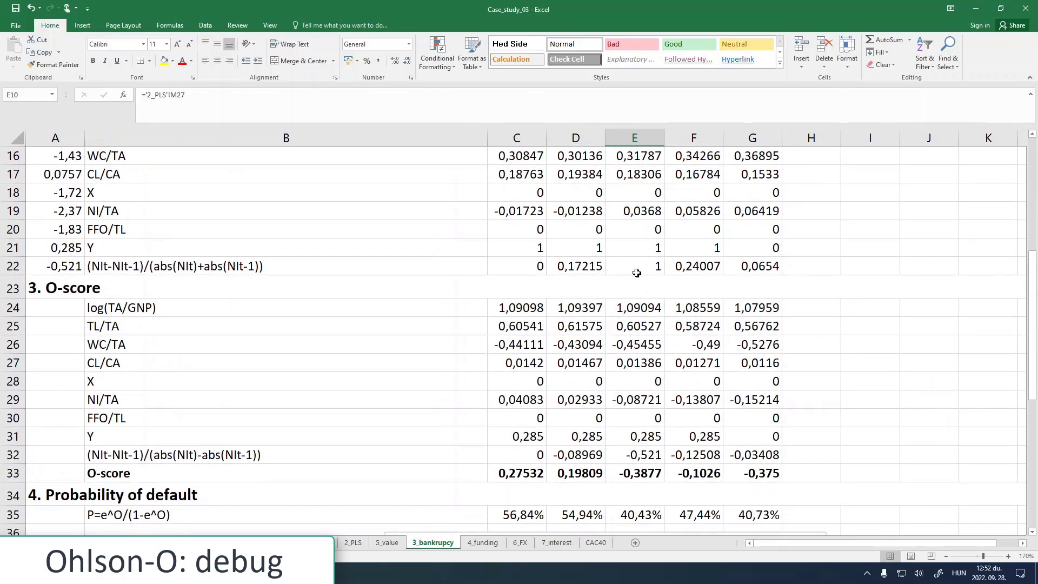
left_click(637, 270)
left_click(701, 268)
left_click(751, 266)
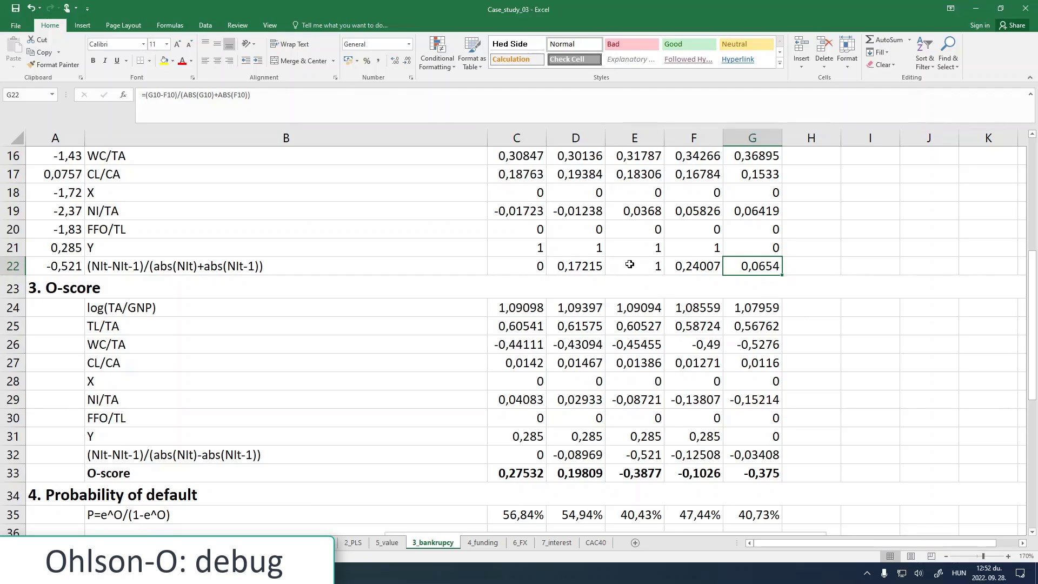
left_click_drag(591, 266, 767, 267)
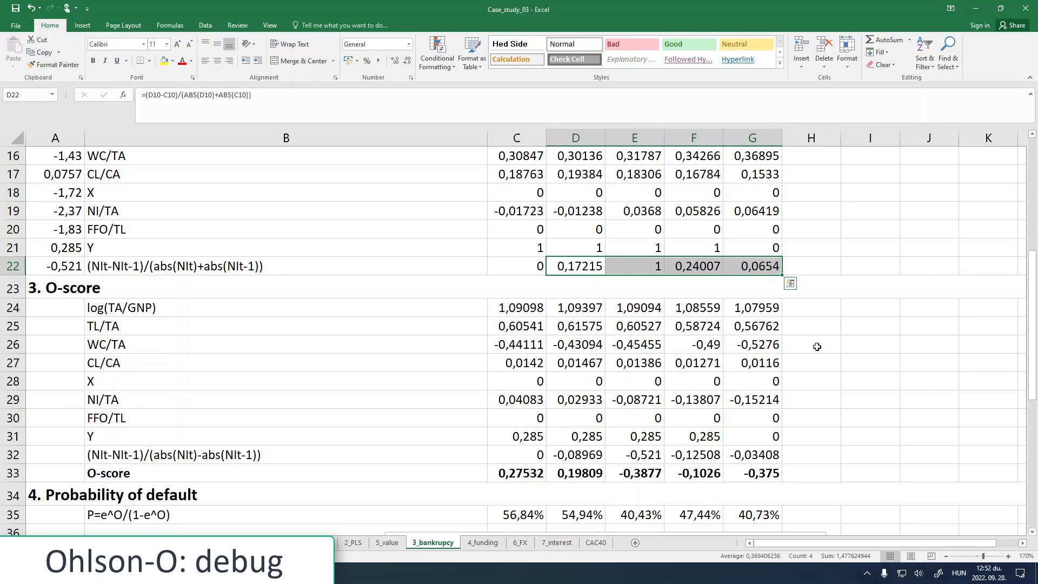
scroll(817, 347, "up", 1)
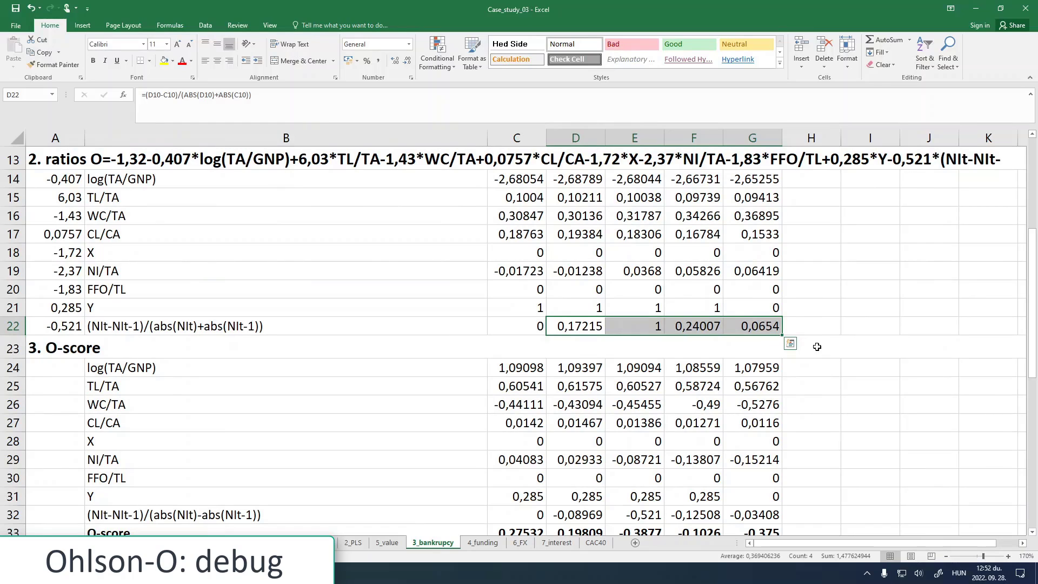
Step: Copy the term "funds from operations" from the FFO label in B11 and search the web for it in a new Firefox tab
scroll(817, 347, "up", 4)
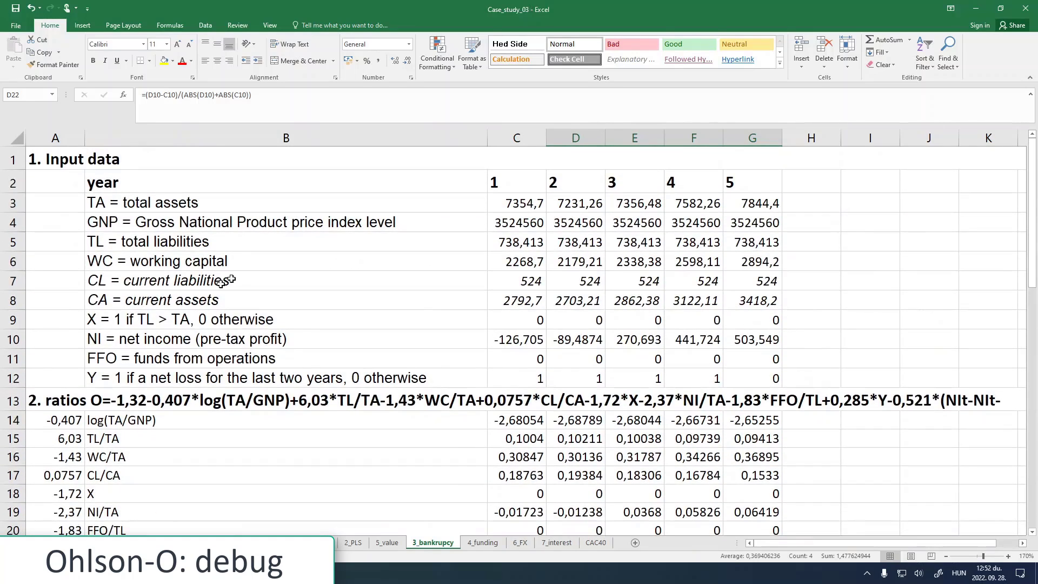
left_click(158, 359)
left_click_drag(162, 95, 280, 96)
key("ctrl+c")
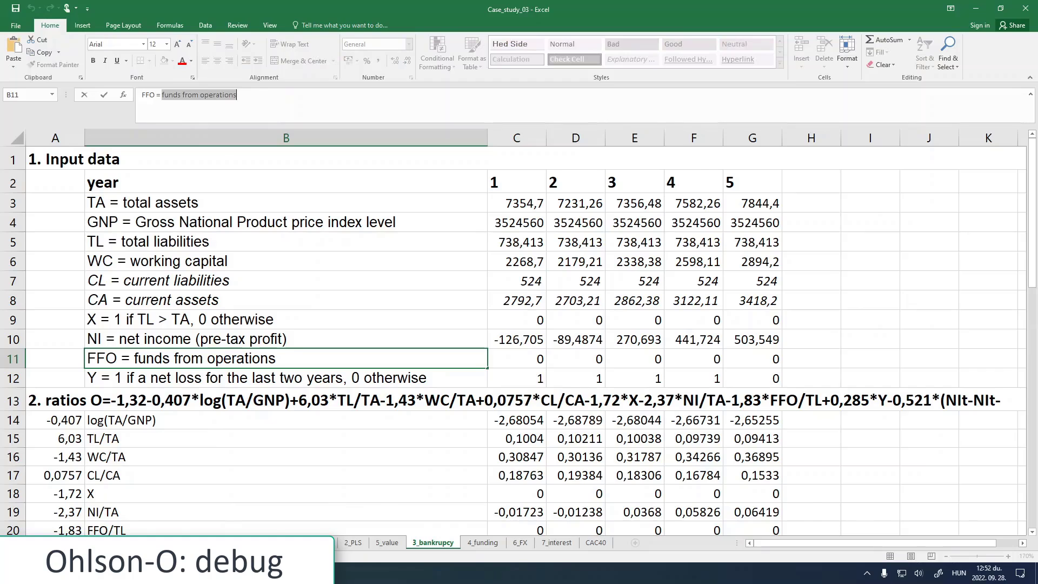
key("alt+Tab")
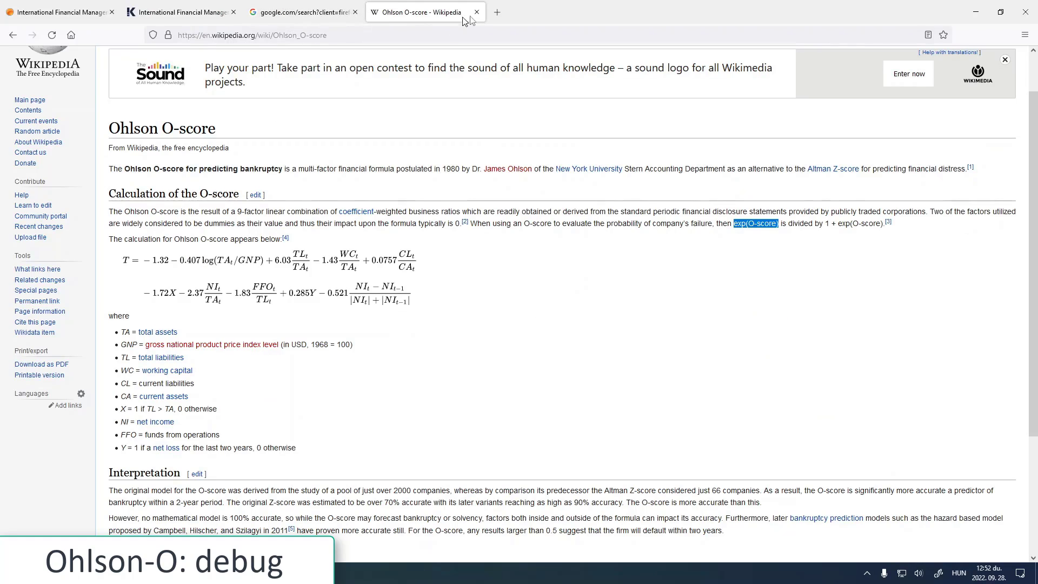
left_click(497, 12)
key("ctrl+v")
key("Return")
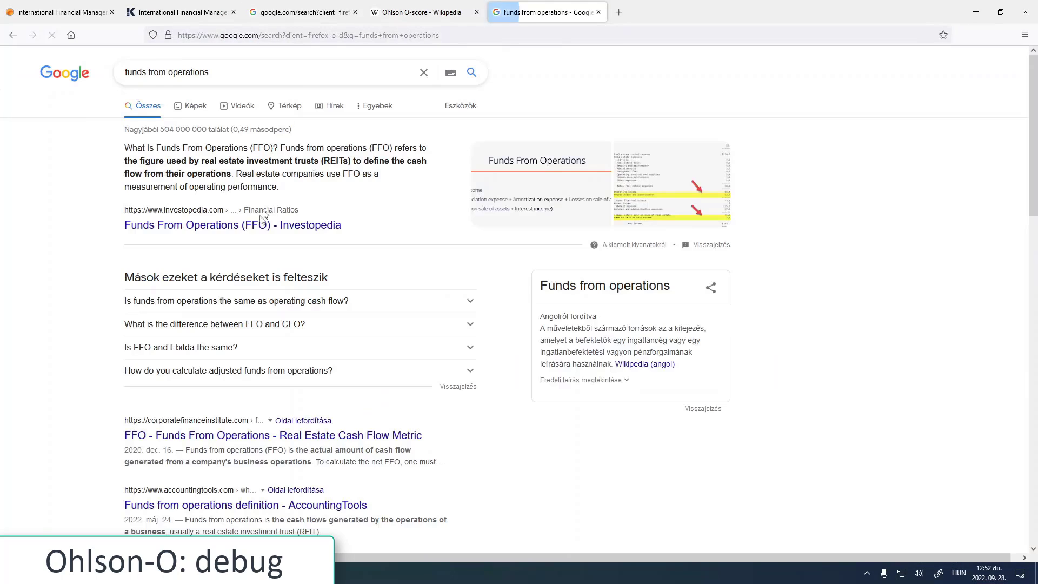
Step: Open the Investopedia article on Funds From Operations, accept its cookies, and examine the definition and how FFO is calculated
left_click(171, 225)
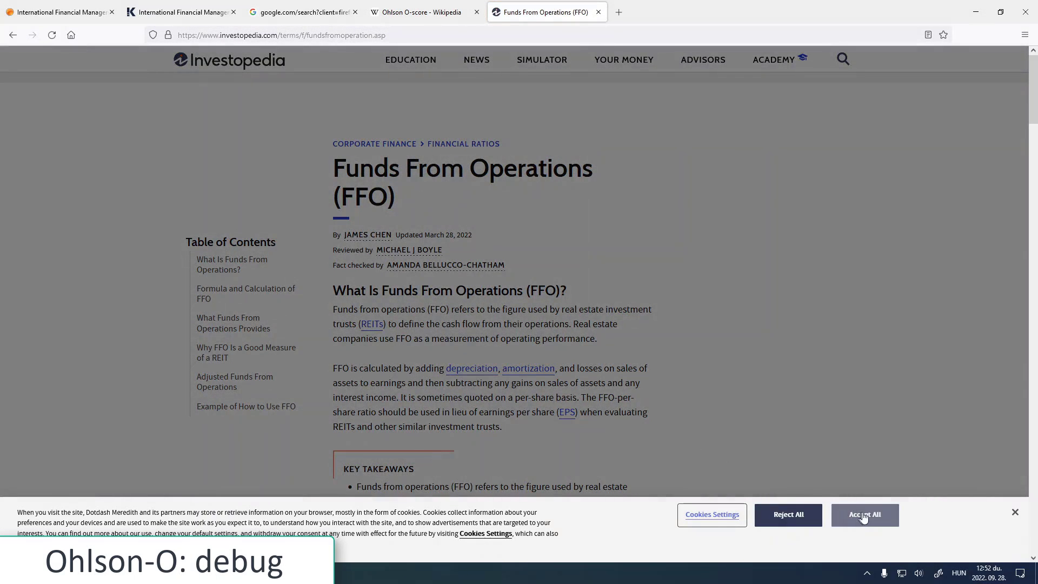
left_click(864, 514)
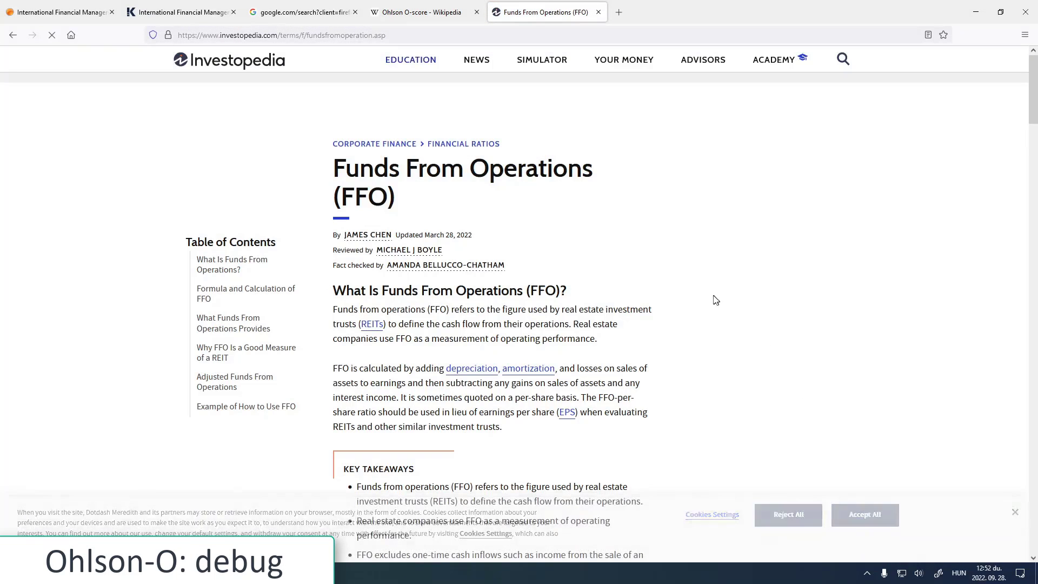
scroll(679, 336, "down", 1)
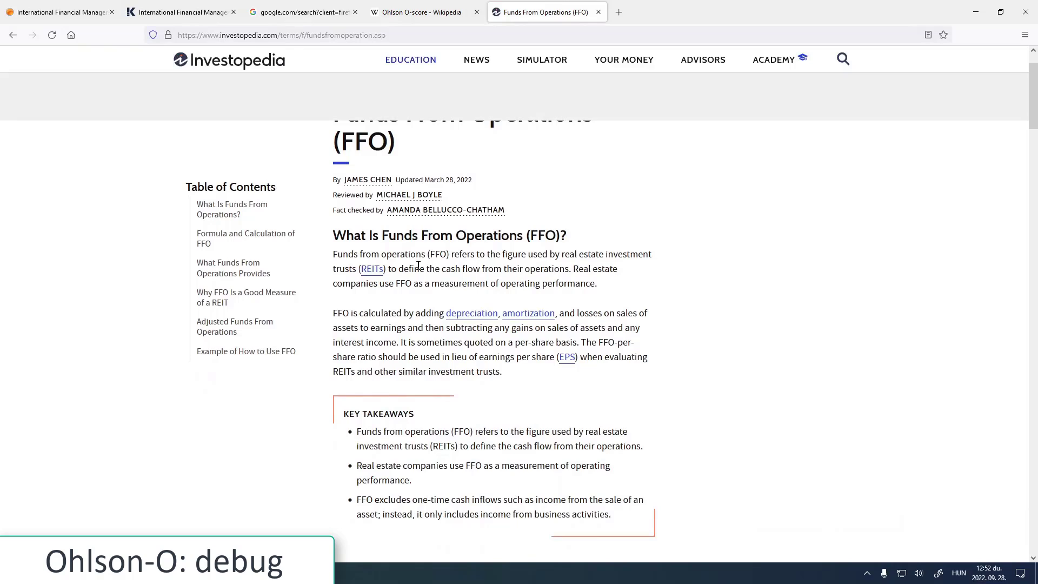
left_click_drag(418, 269, 509, 273)
left_click(523, 273)
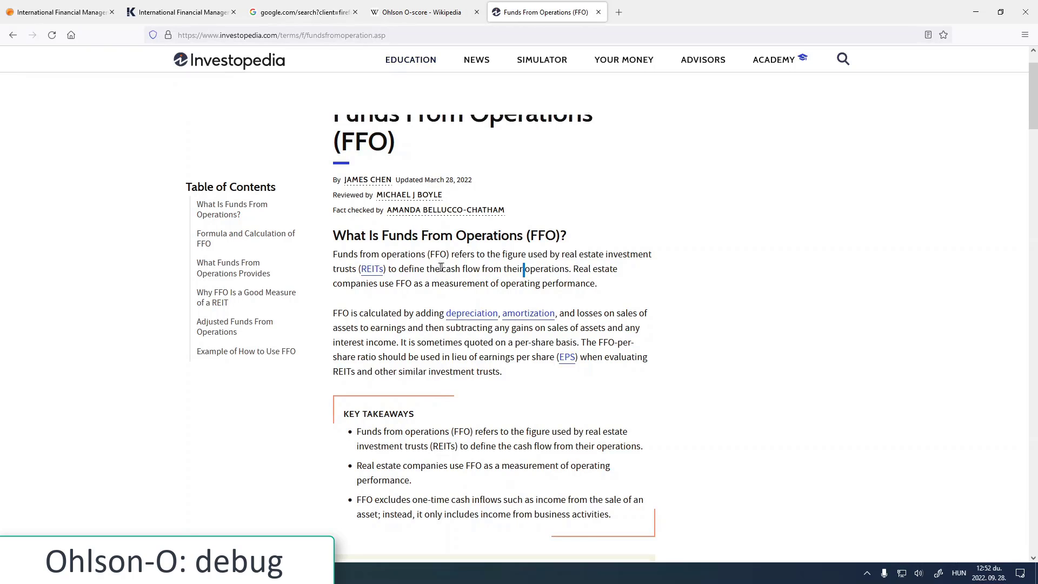
left_click_drag(435, 269, 517, 266)
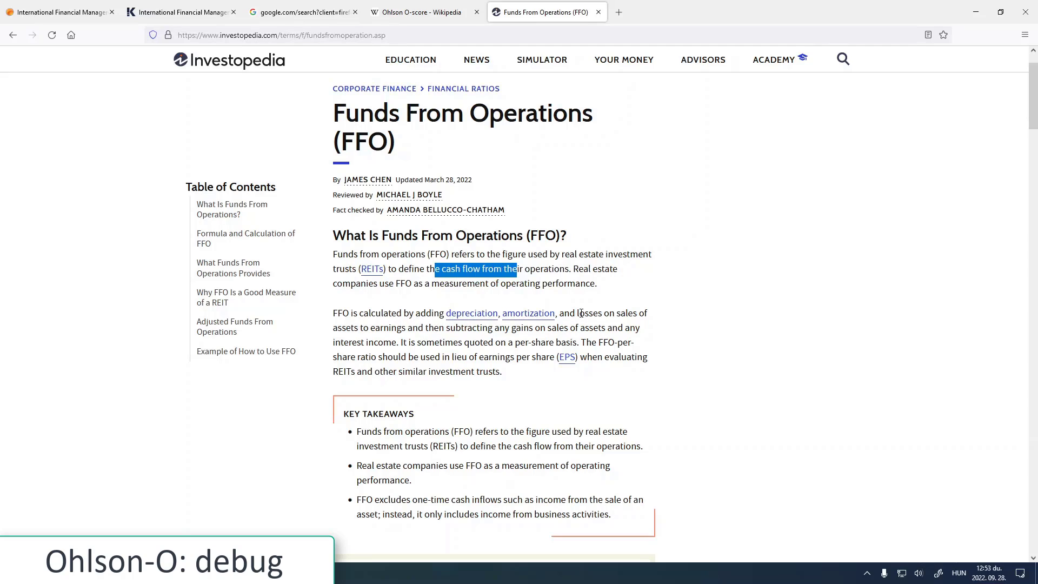
left_click_drag(349, 328, 400, 328)
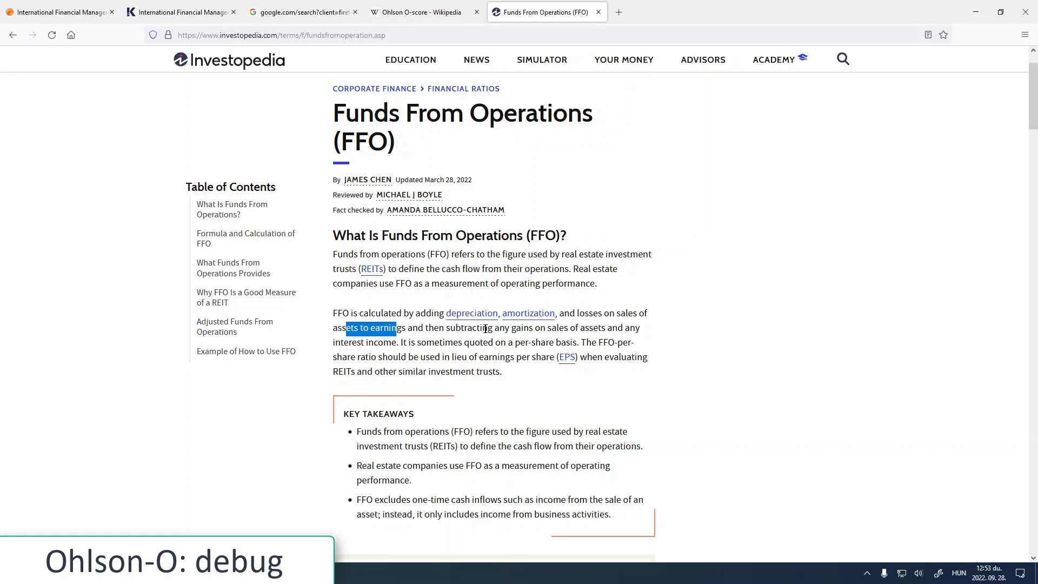
left_click_drag(510, 328, 612, 329)
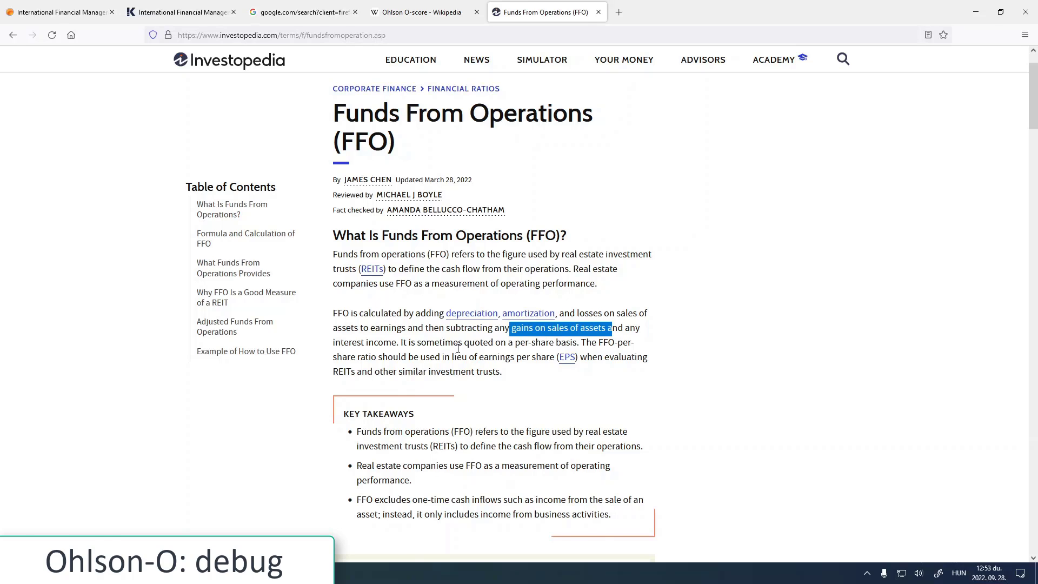
Step: Switch back to Excel and start the year 1 FFO formula in C11 with the cash cell S6 of the 2_PLS sheet
key("alt+Tab")
left_click(524, 358)
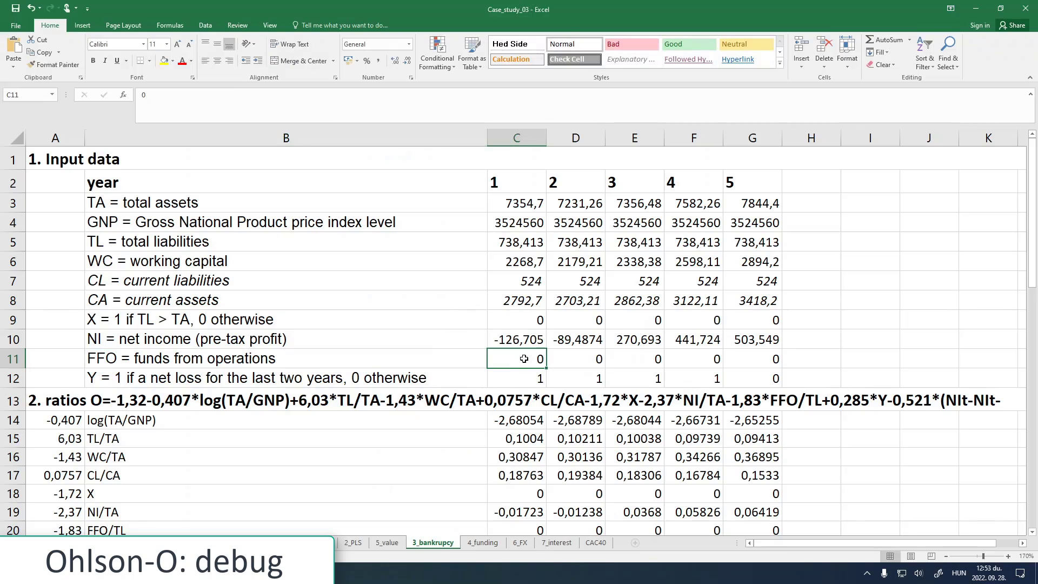
type("=")
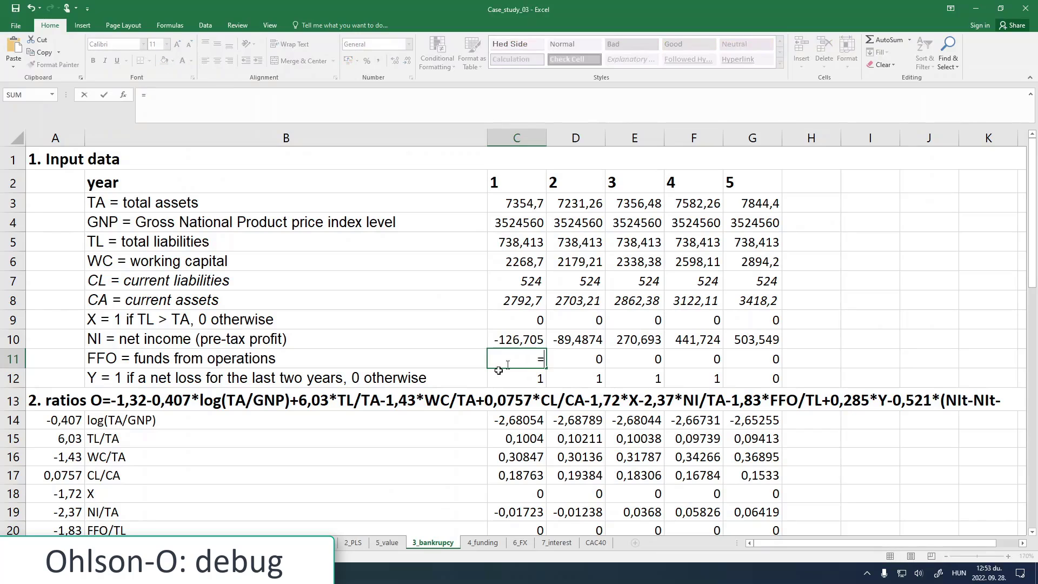
left_click(353, 542)
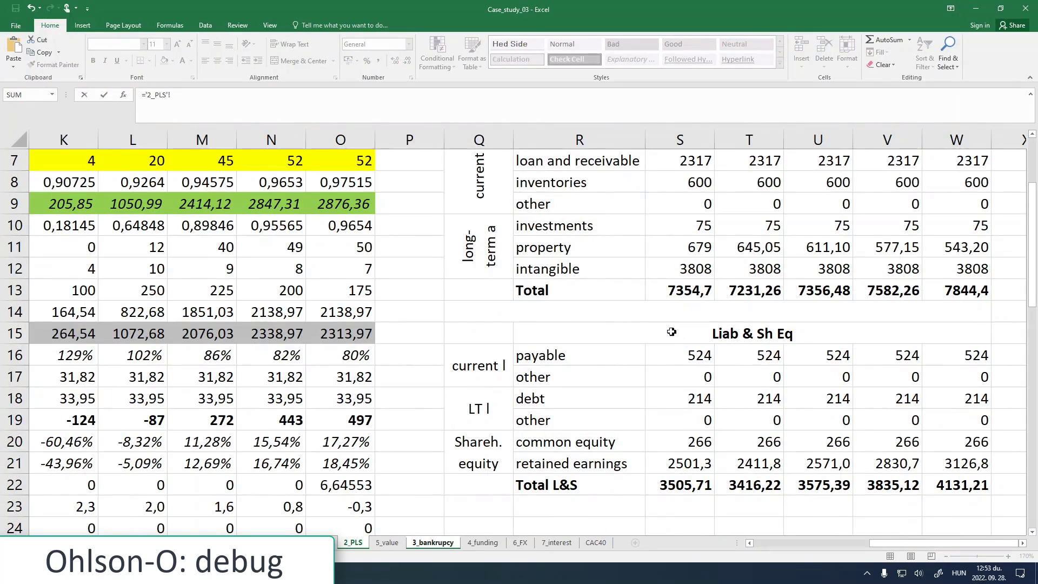
scroll(667, 332, "up", 2)
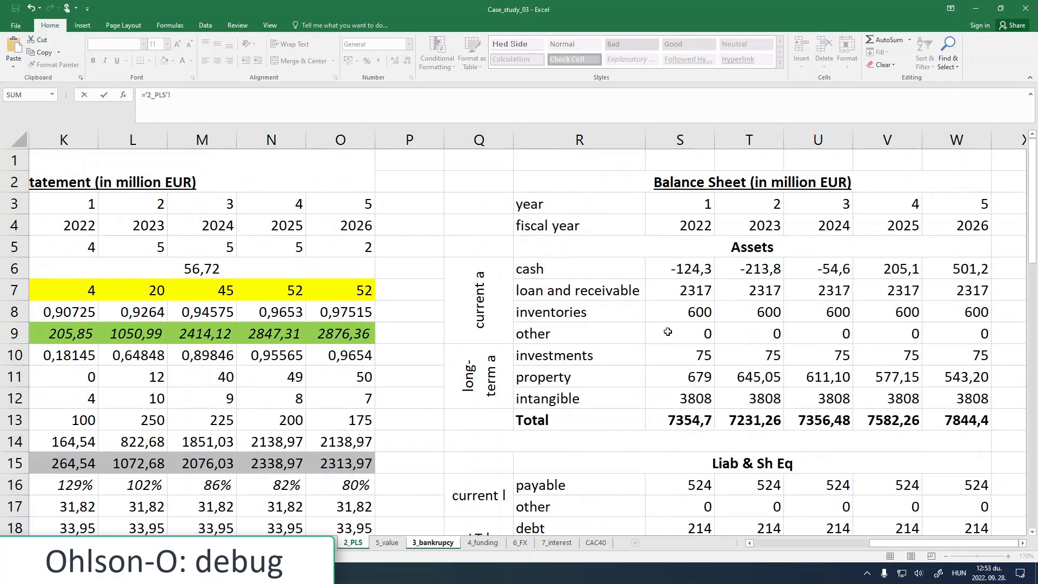
left_click(668, 269)
left_click_drag(917, 544, 892, 546)
scroll(849, 470, "down", 1)
scroll(732, 504, "down", 1)
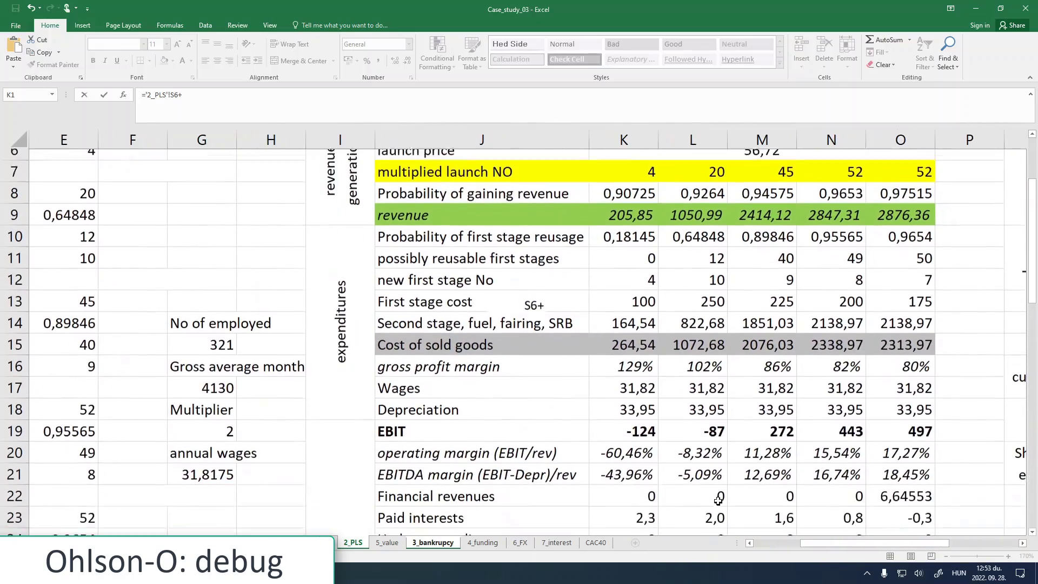
scroll(719, 452, "up", 2)
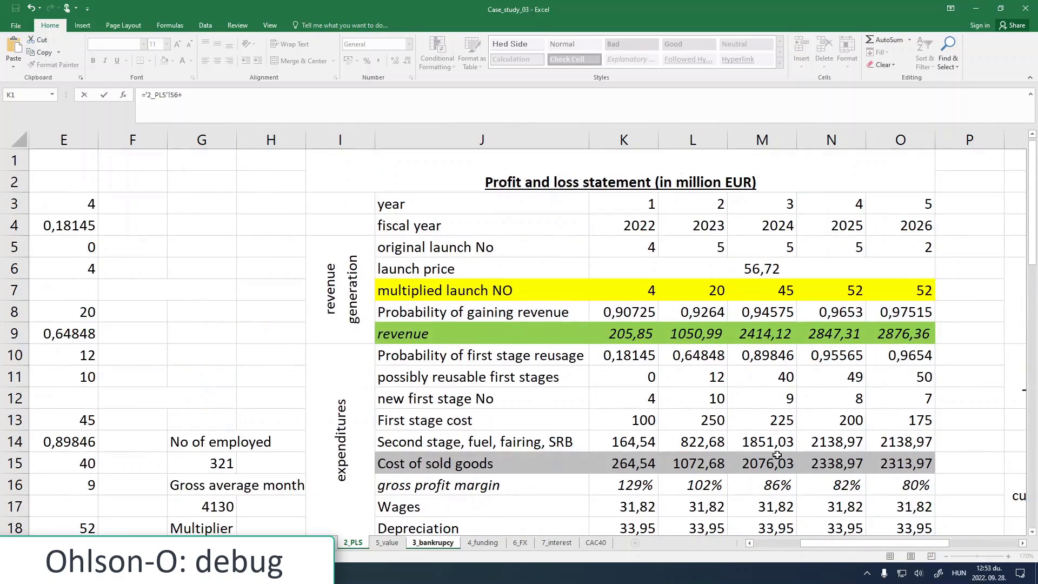
scroll(779, 455, "down", 2)
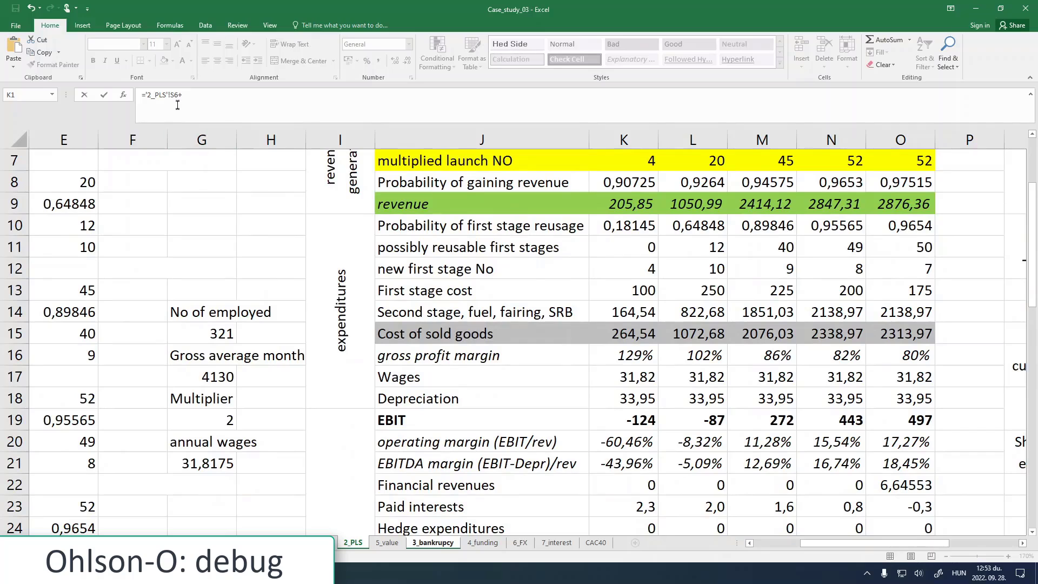
Step: Change the C11 formula to EBIT plus depreciation, ='2_PLS'!K19+'2_PLS'!K18, and fill it across to G11
left_click_drag(182, 95, 147, 94)
key("BackSpace")
left_click(618, 416)
type("+")
left_click(622, 398)
key("Return")
left_click(541, 363)
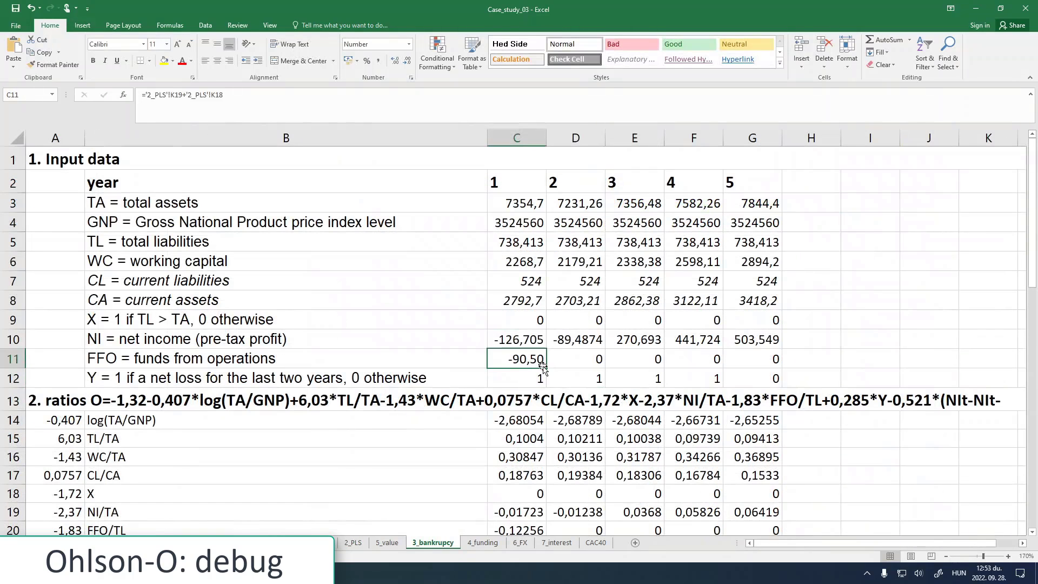
left_click_drag(562, 367, 773, 366)
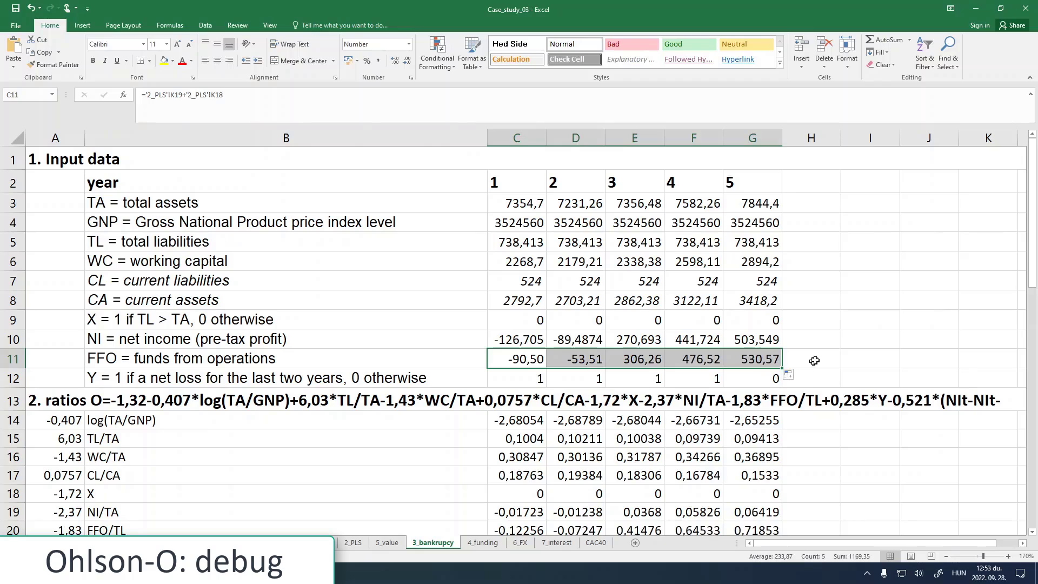
Step: Review how the FFO inputs affect the FFO/TL ratios, the O-scores and the default probability chart
scroll(820, 353, "down", 6)
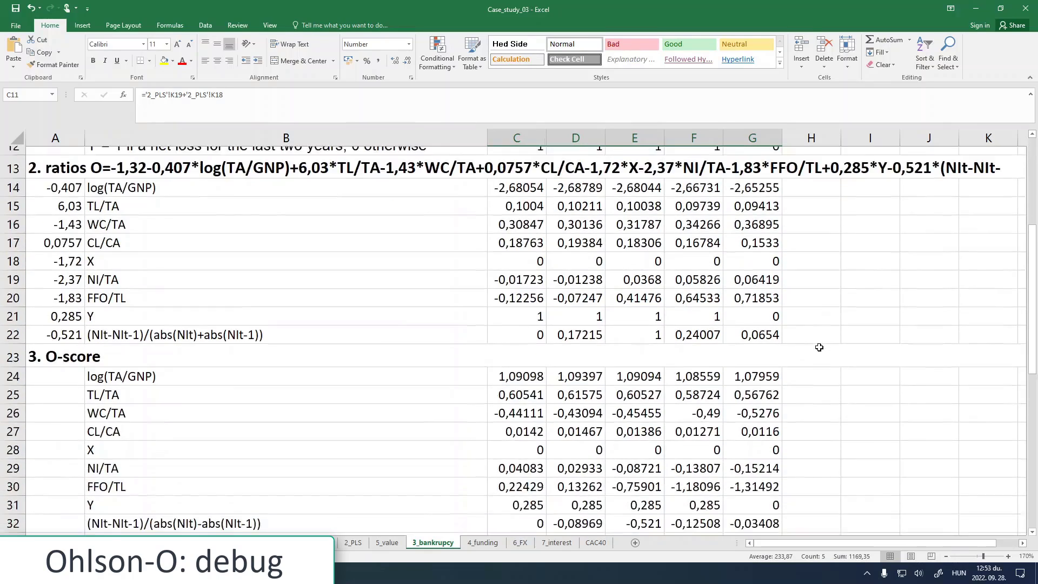
scroll(819, 348, "up", 6)
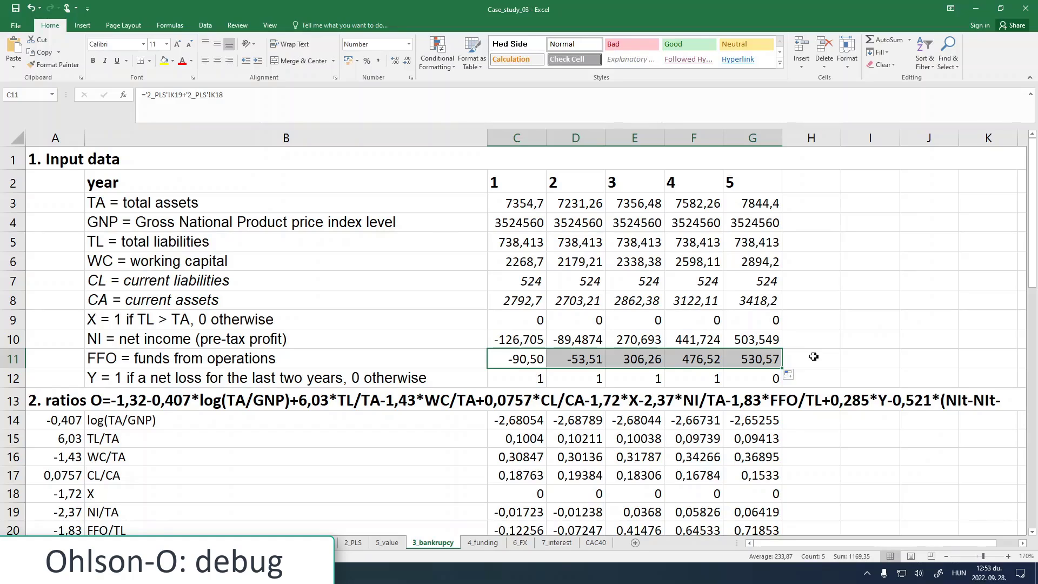
left_click(813, 357)
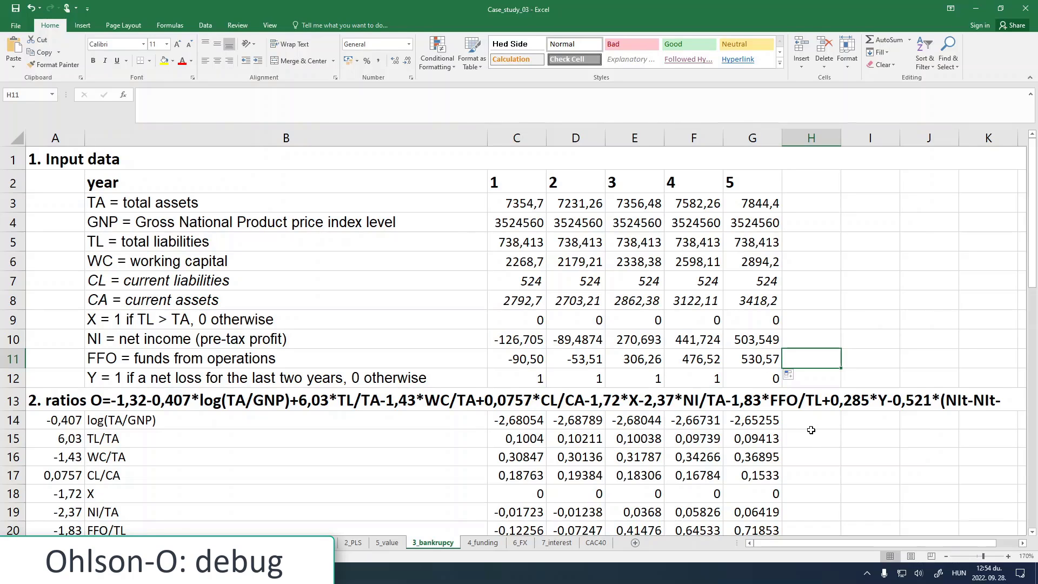
scroll(811, 430, "down", 3)
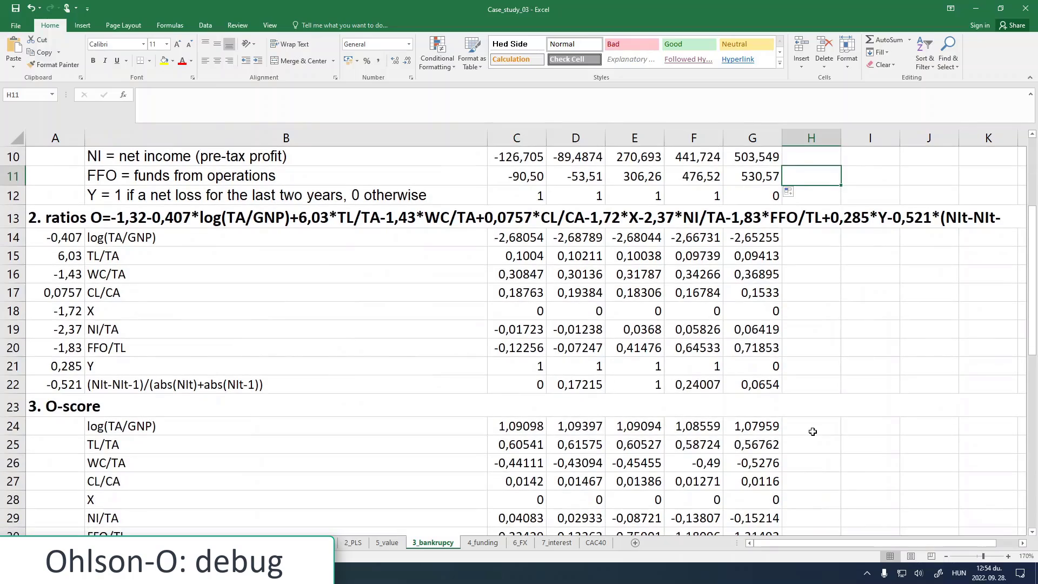
scroll(812, 432, "up", 3)
scroll(813, 433, "down", 9)
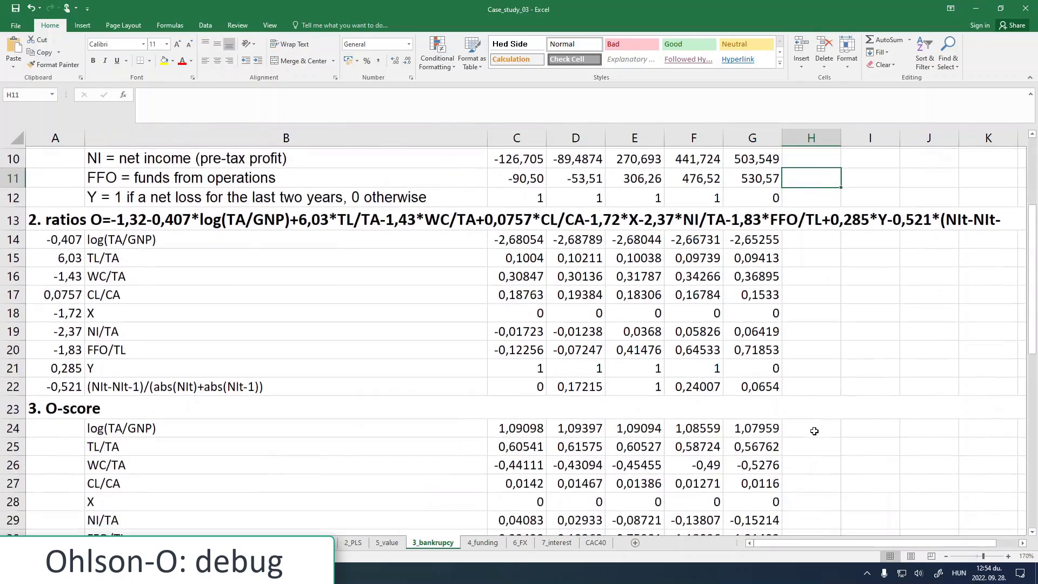
scroll(839, 431, "down", 1)
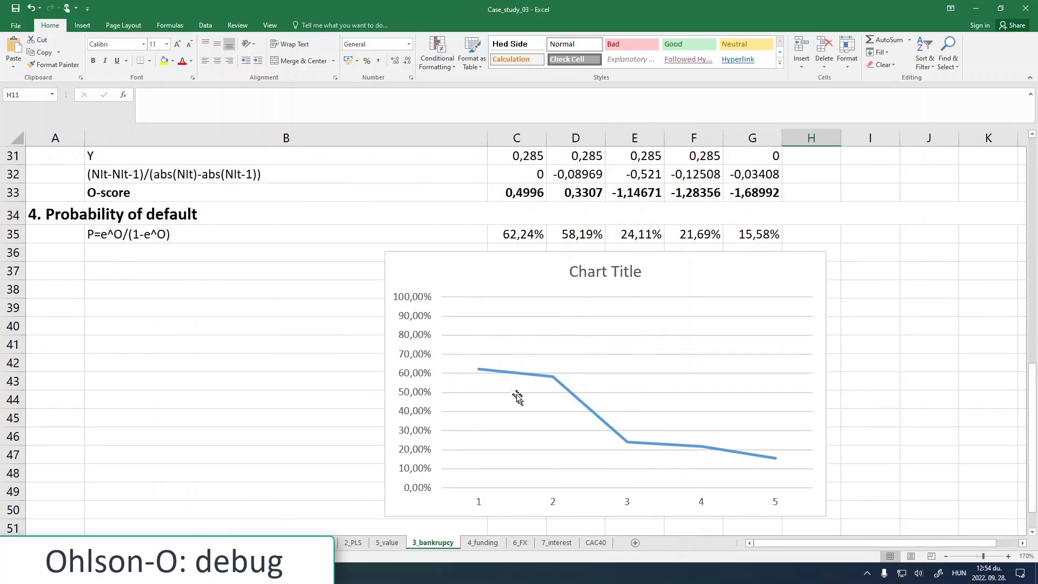
Step: Title the default probability chart "Ohlson O-score, probability of default" and close the title formatting
double_click(589, 272)
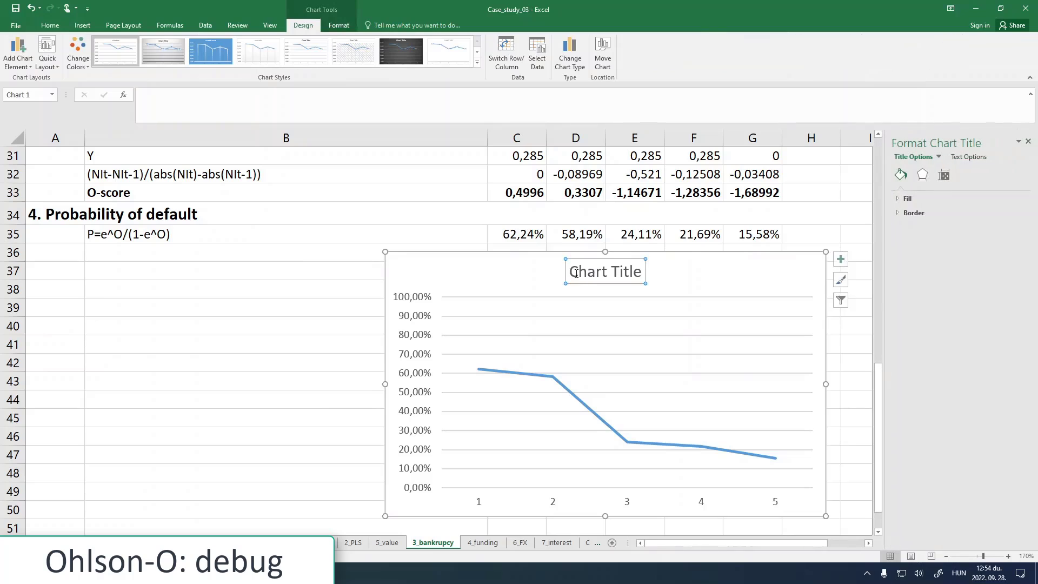
double_click(578, 274)
left_click(640, 271)
left_click_drag(644, 271, 641, 272)
triple_click(638, 271)
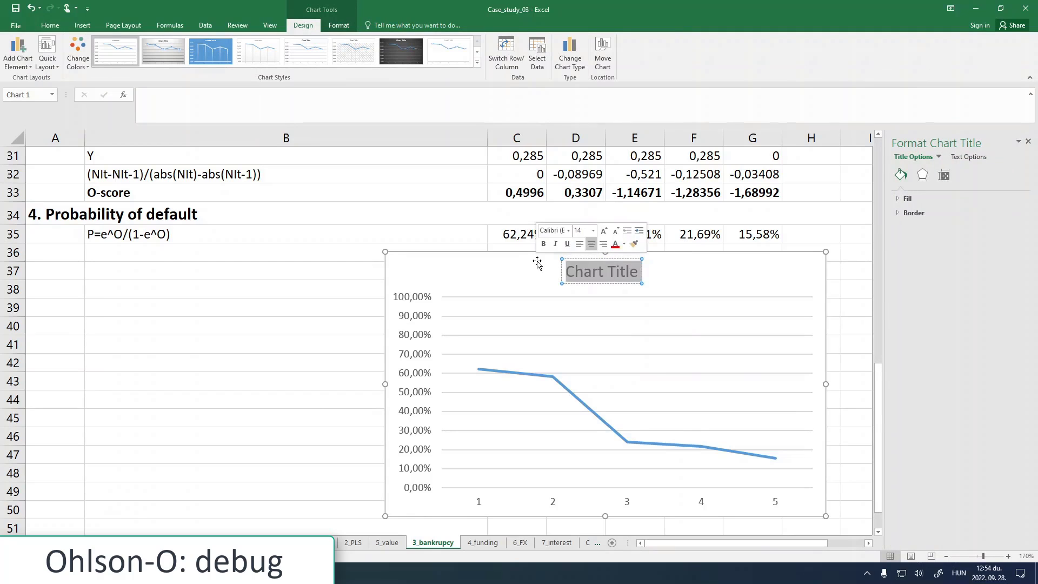
type("Ohlson")
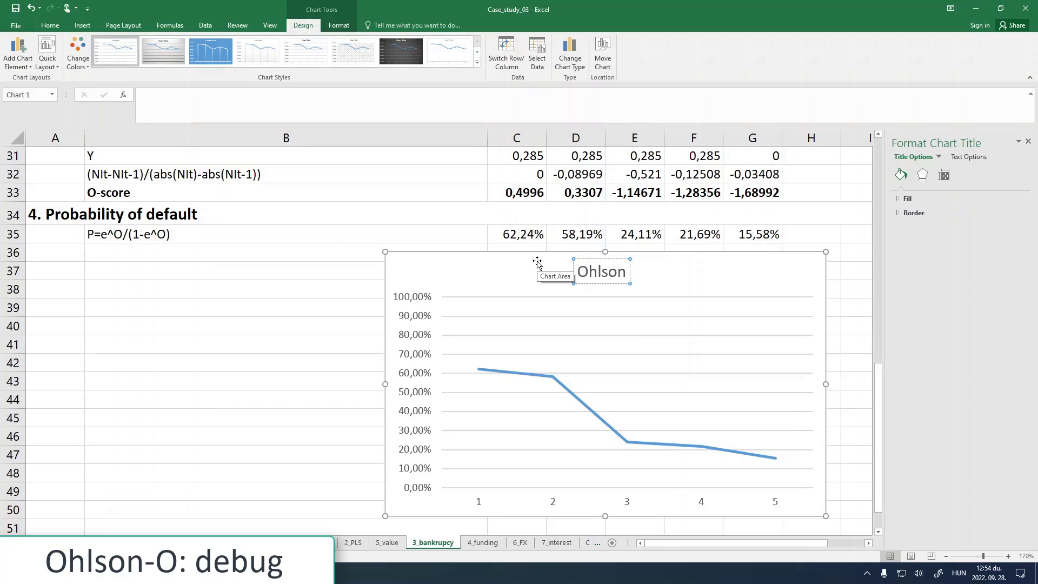
type(" o")
key("BackSpace")
key("BackSpace")
type("O-scor")
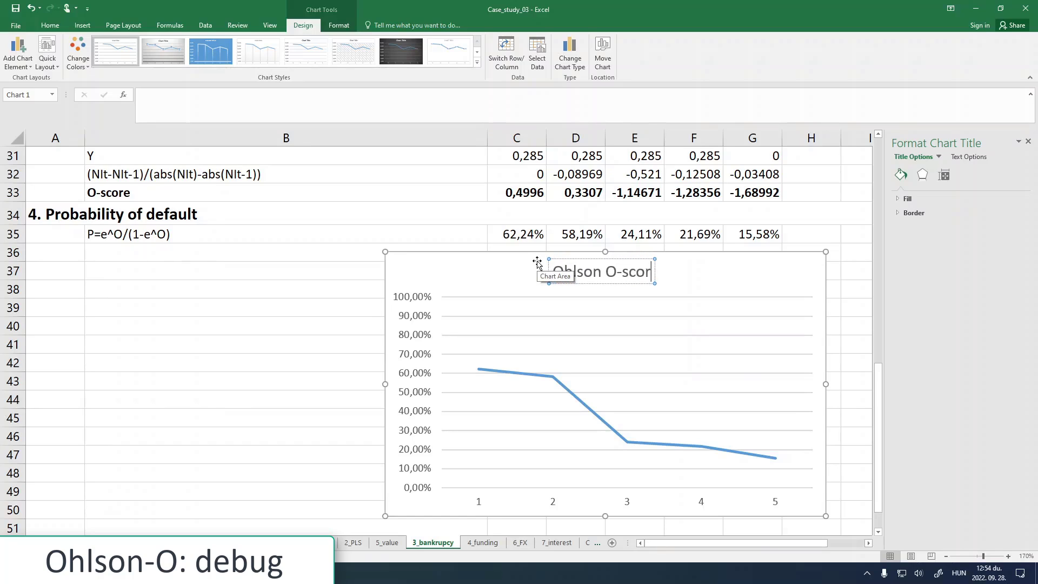
type("e, prob")
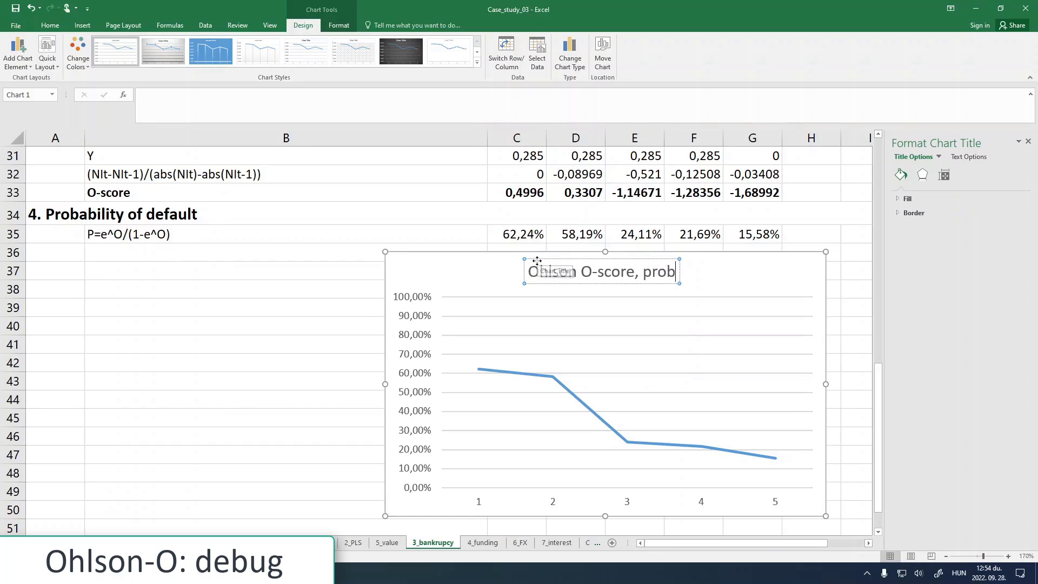
type("ability of d")
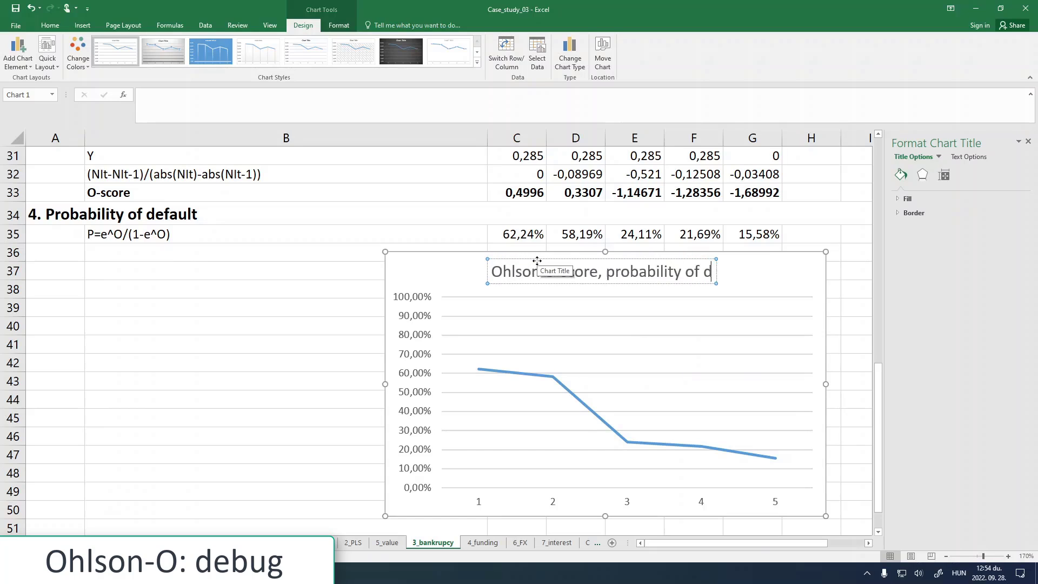
type("efault")
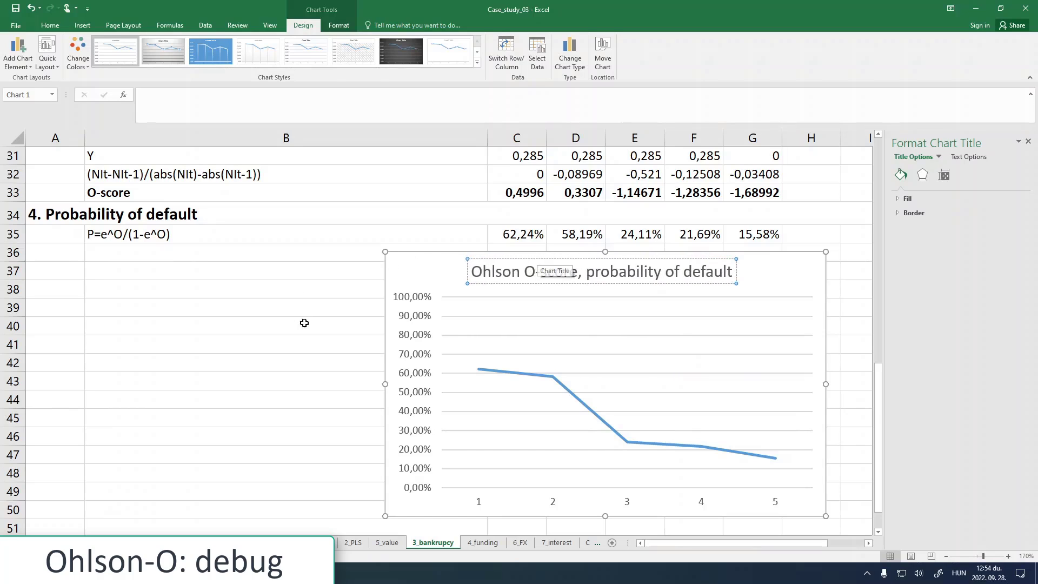
left_click(303, 323)
left_click(1028, 141)
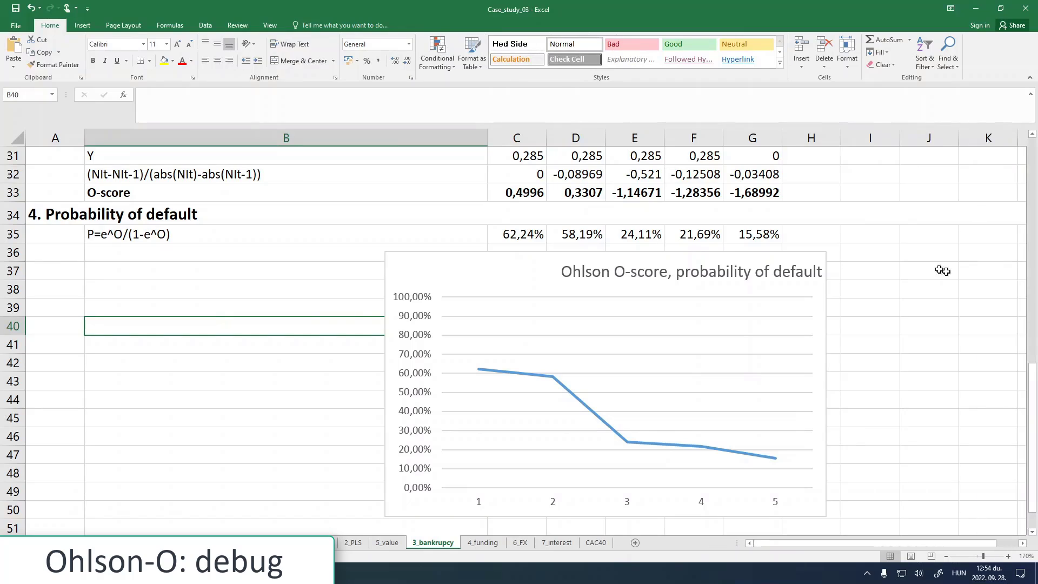
scroll(930, 282, "up", 10)
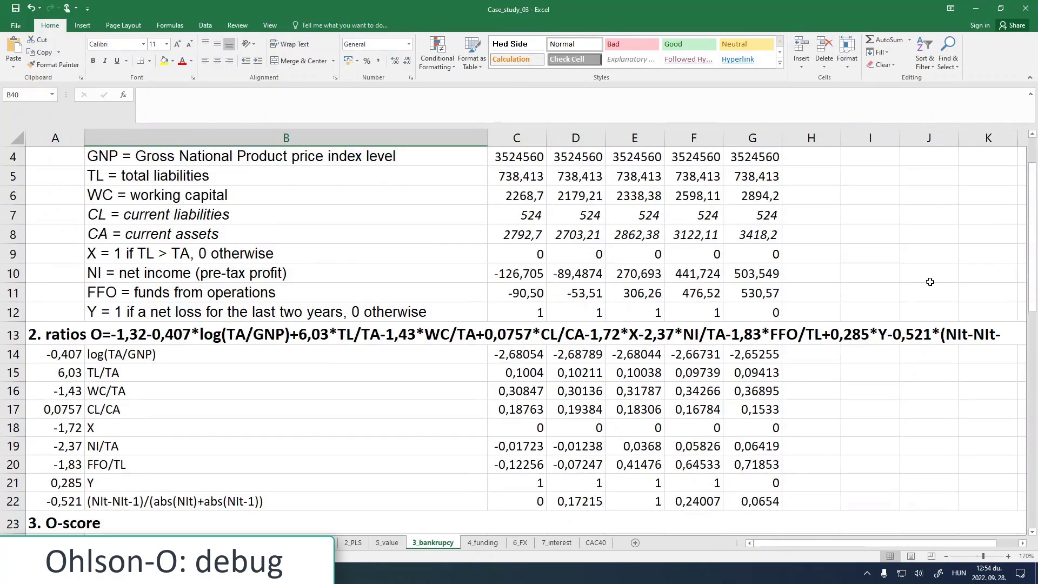
Step: Copy all cells of the 3_bankrupcy sheet and open the Case_study_02_baseline workbook with its external data connections enabled
left_click(16, 139)
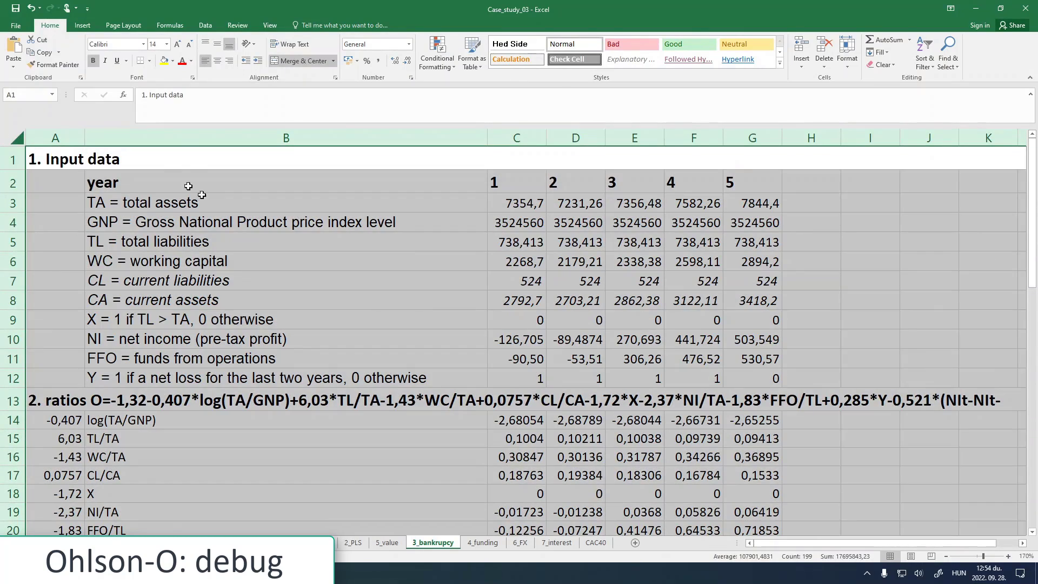
key("ctrl+c")
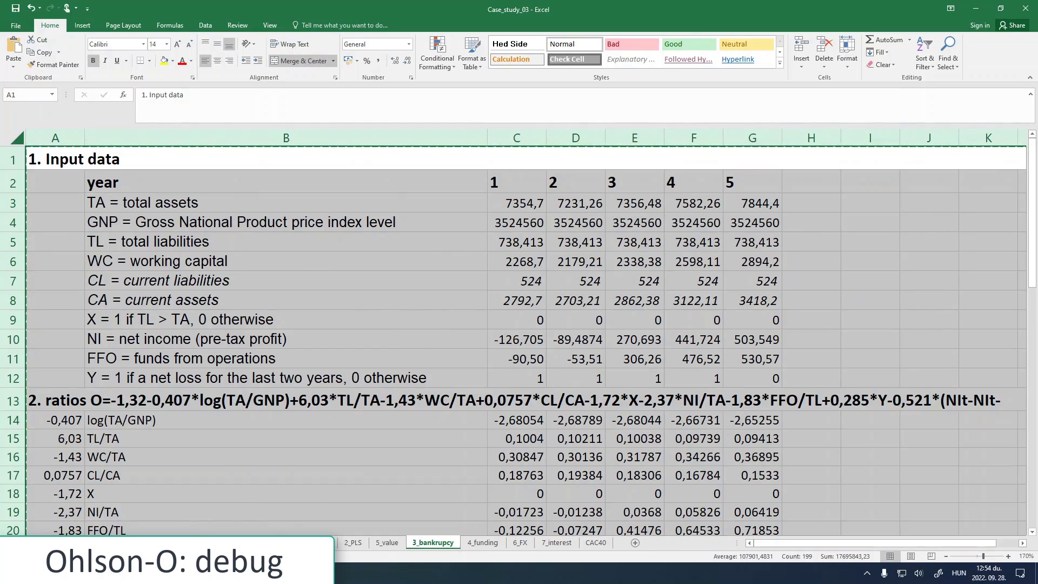
left_click(117, 573)
double_click(246, 247)
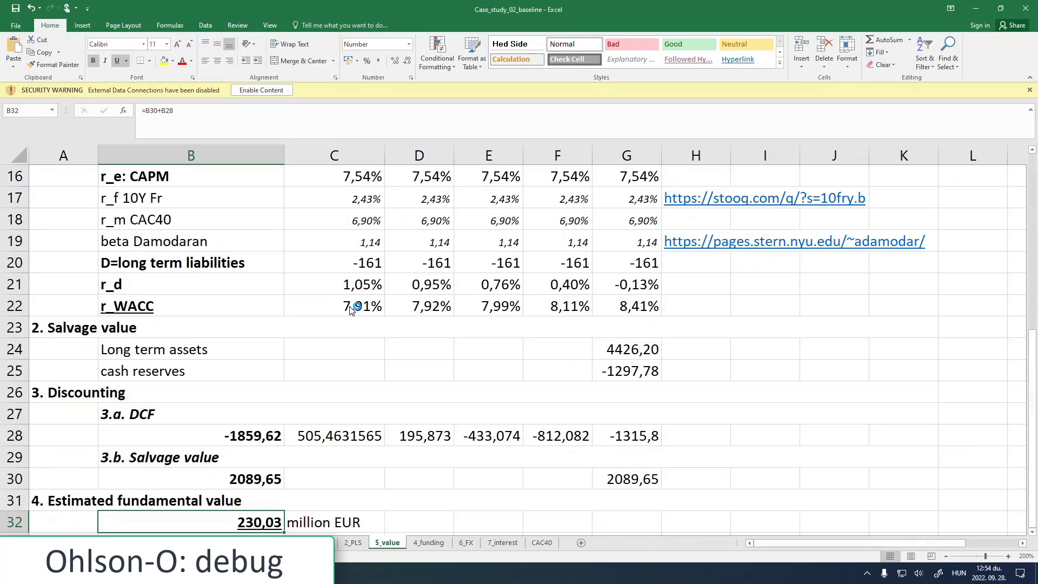
left_click(261, 90)
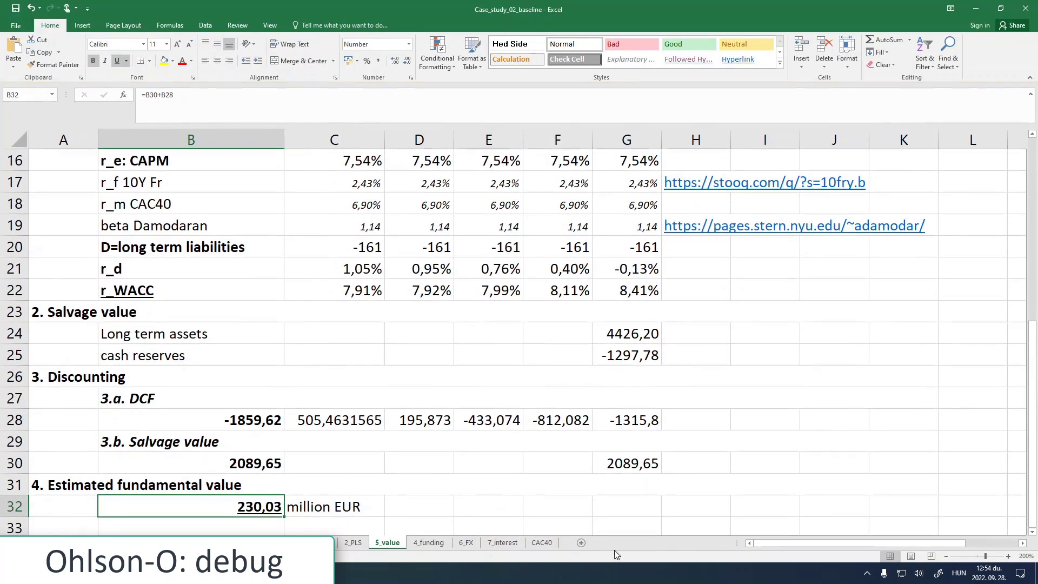
Step: Add a new sheet after 5_value and paste only the formulas of the copied bankruptcy sheet into it from A1
left_click(582, 542)
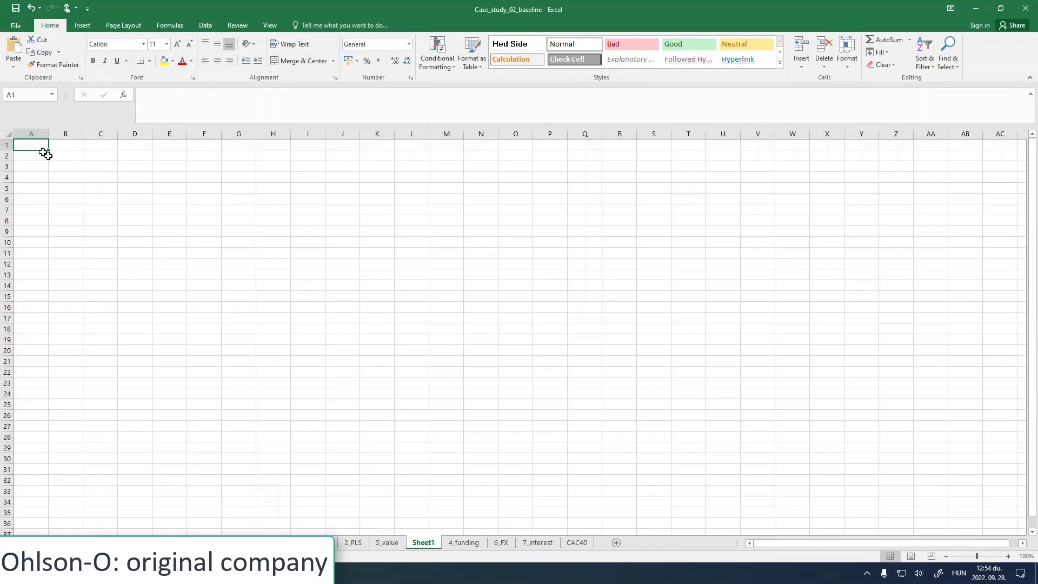
left_click(9, 65)
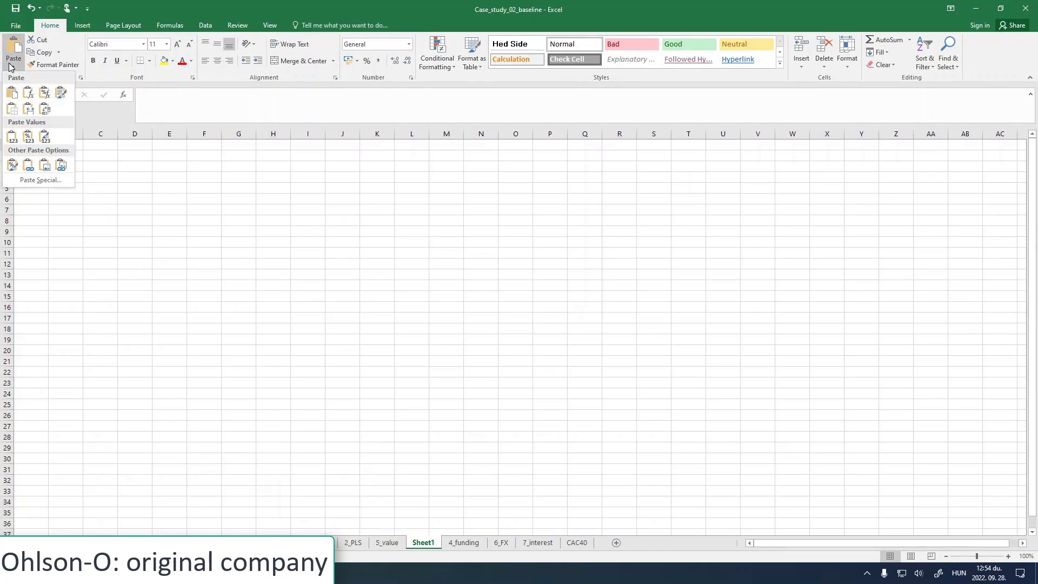
left_click(42, 180)
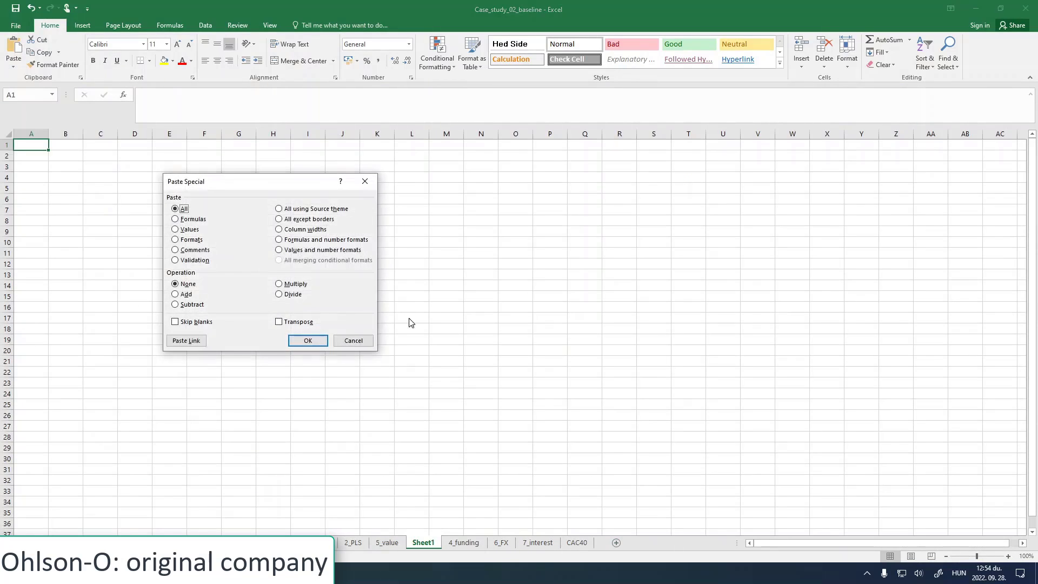
left_click(191, 220)
left_click(287, 321)
left_click(308, 340)
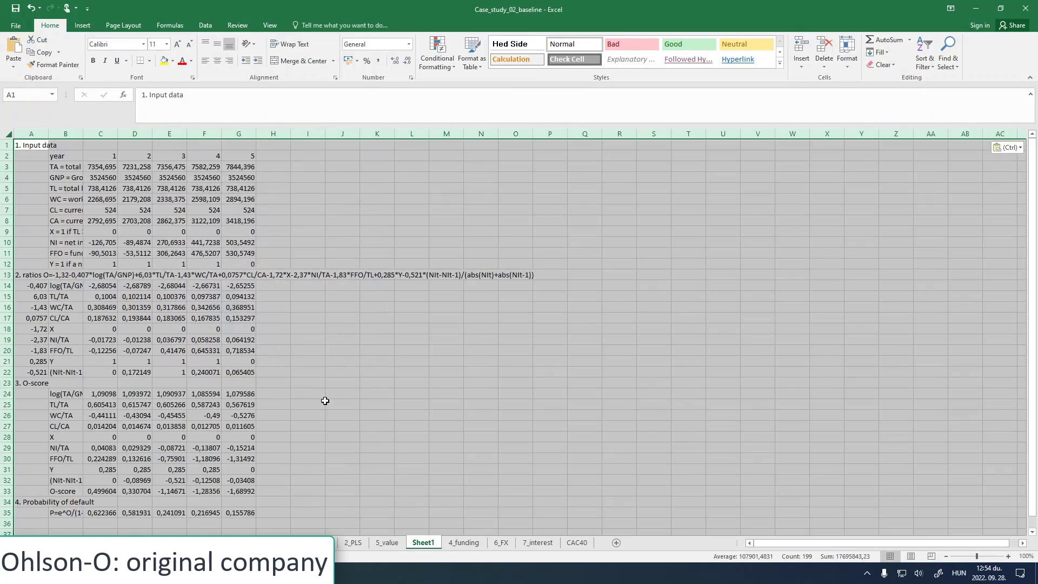
scroll(325, 400, "down", 6)
scroll(325, 400, "up", 6)
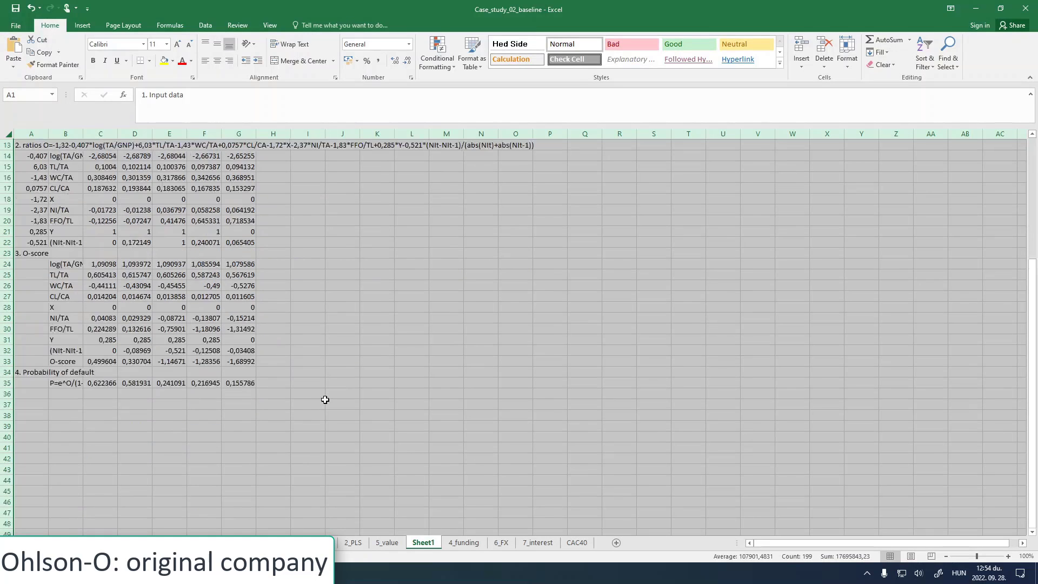
Step: Copy the external workbook reference [Case_study_03.xlsx] out of the total assets formula in C3, leaving the formula unchanged
left_click(98, 166)
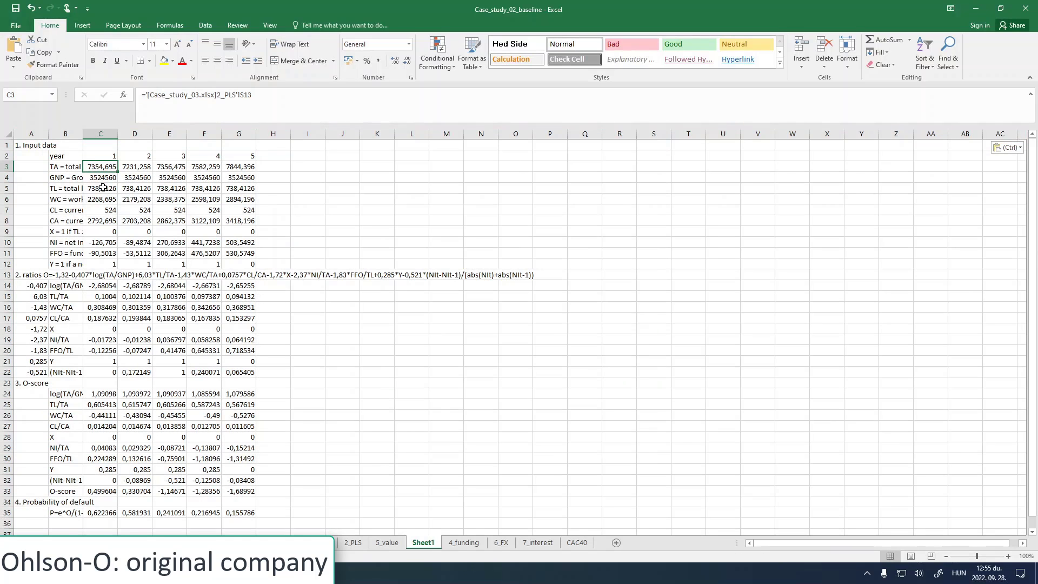
left_click_drag(100, 133, 238, 133)
left_click(88, 169)
left_click_drag(147, 96, 215, 96)
key("ctrl+c")
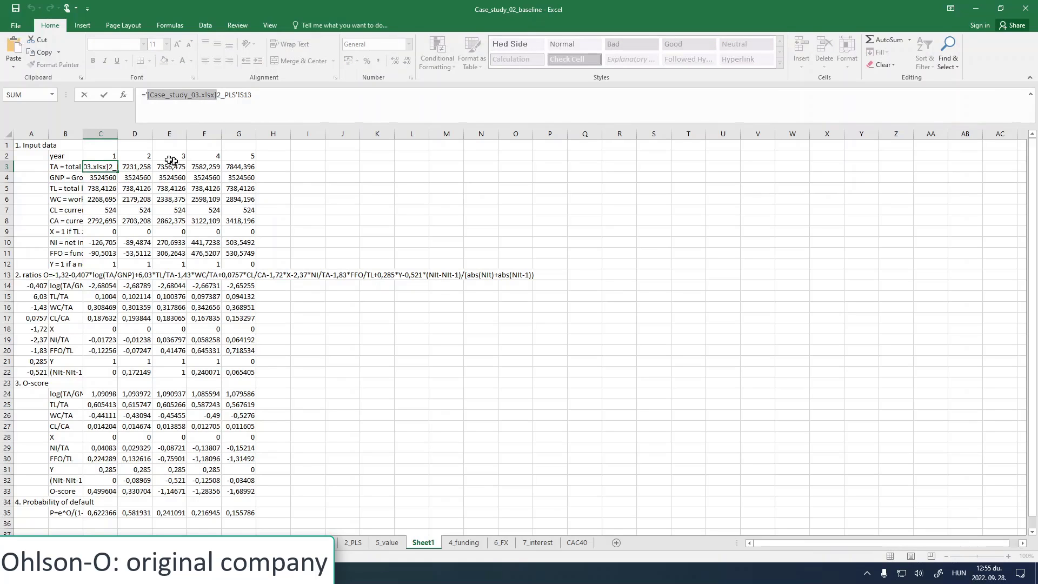
left_click(125, 144)
Step: Replace every [Case_study_03.xlsx] reference in columns C to G with nothing so the formulas point to this workbook's own sheets
left_click_drag(101, 135, 238, 128)
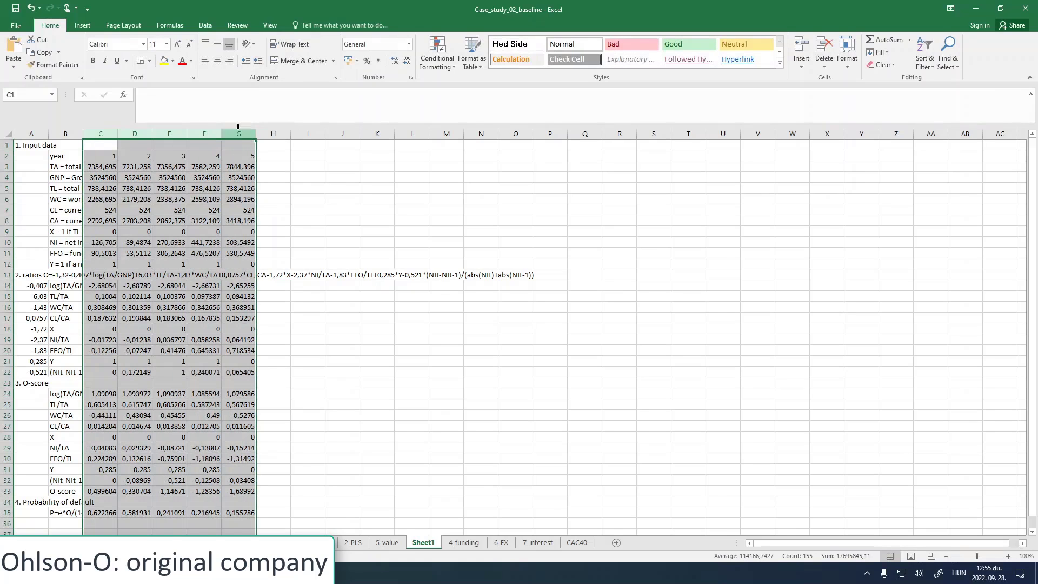
key("ctrl+f")
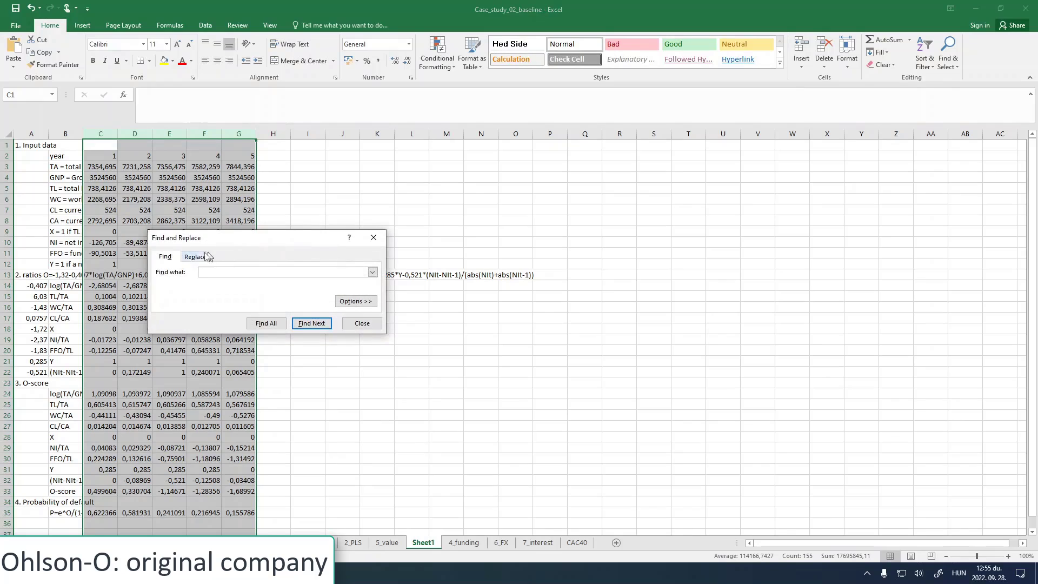
left_click(195, 256)
key("ctrl+v")
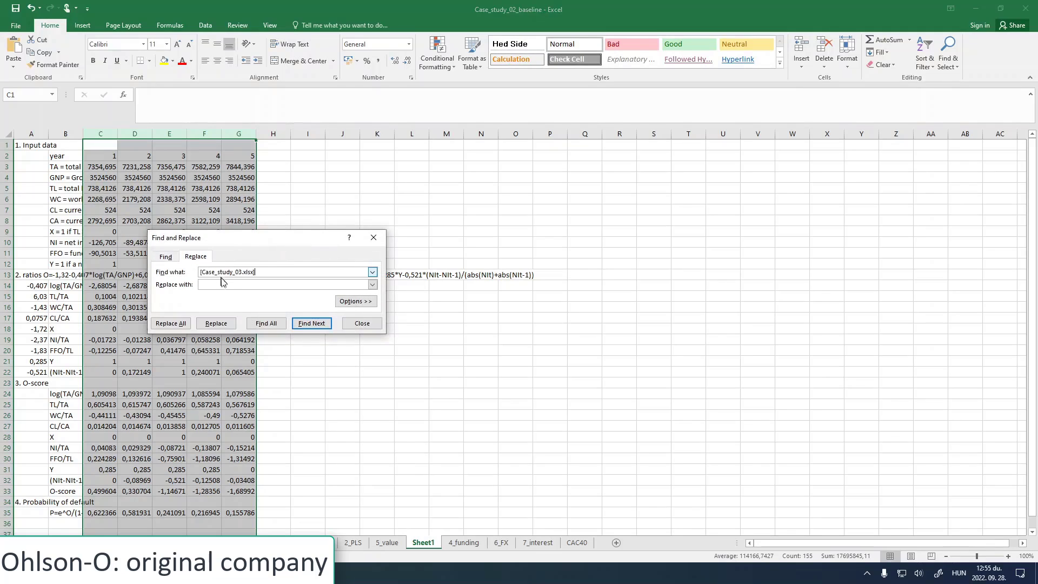
left_click(171, 324)
left_click(523, 316)
left_click(364, 323)
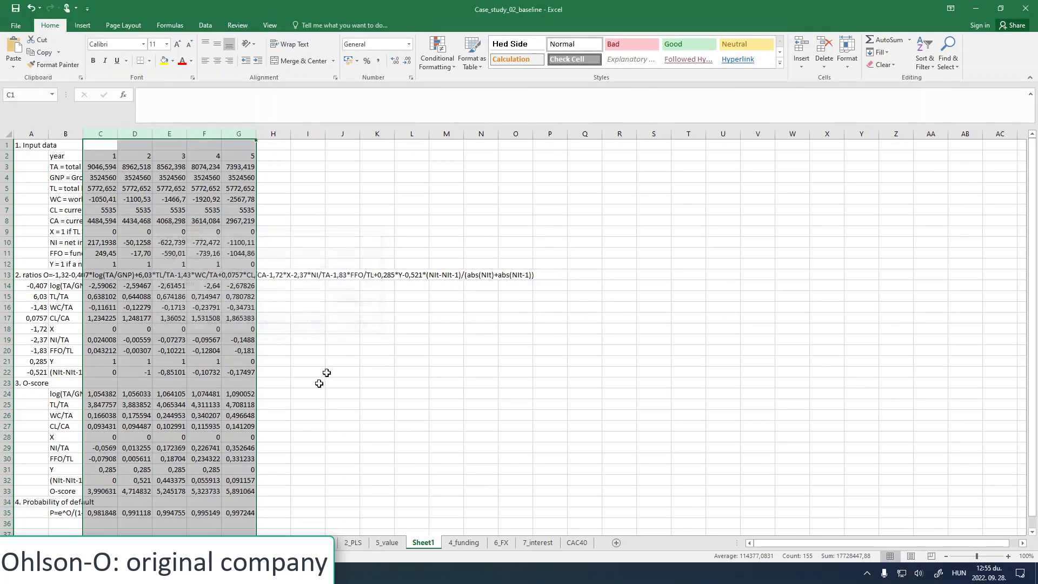
left_click(301, 427)
Step: Insert a 2-D line chart of the default probabilities in C35:G35 and place it beside the O-score table
scroll(292, 421, "down", 2)
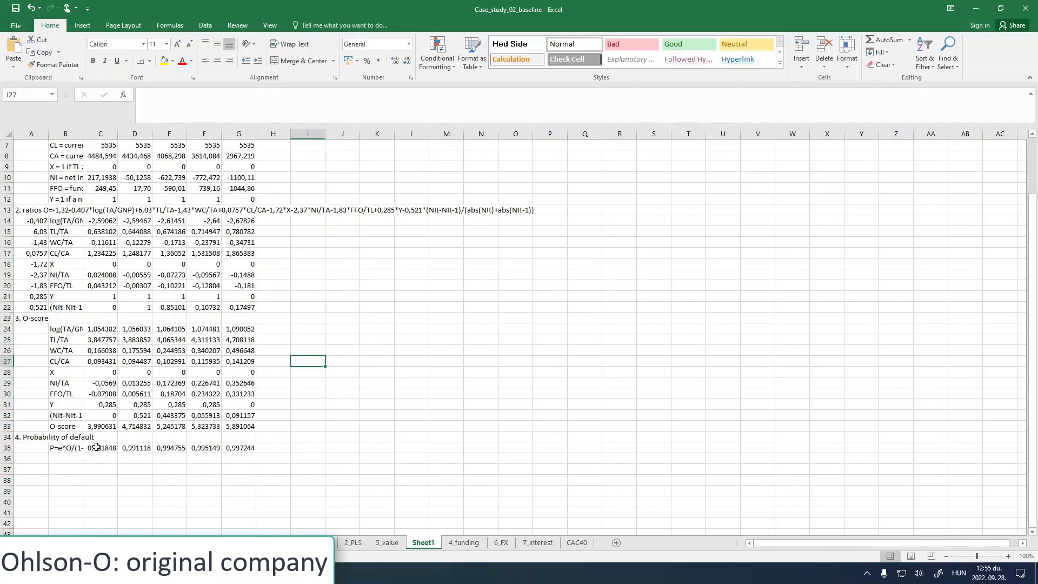
left_click_drag(96, 447, 237, 448)
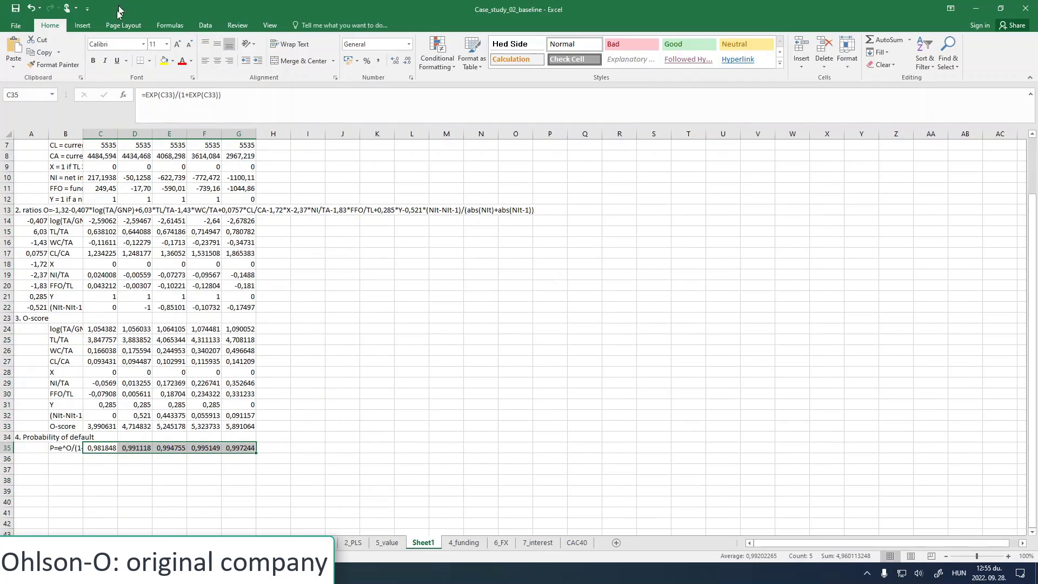
left_click(83, 25)
left_click(365, 52)
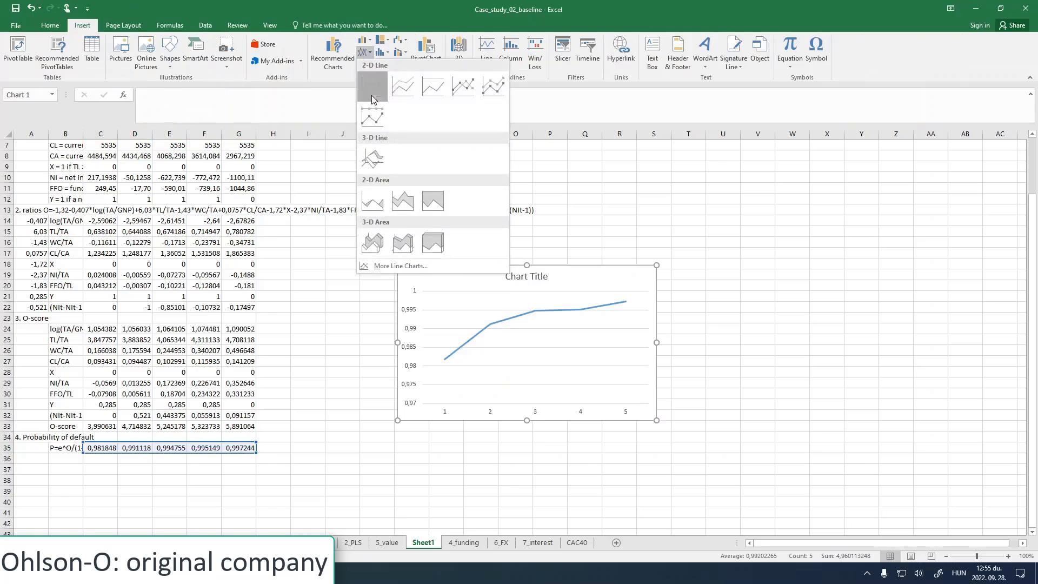
left_click(372, 99)
left_click_drag(410, 278, 282, 310)
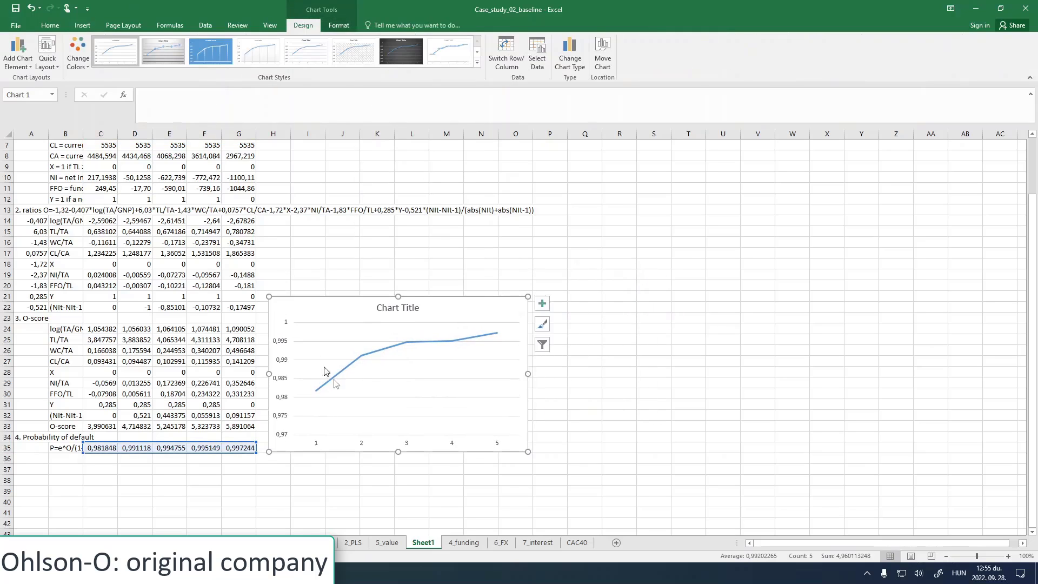
Step: Set the chart's vertical axis bounds to a minimum of 0 and a maximum of 1, and select the probabilities in C35:G35
double_click(284, 385)
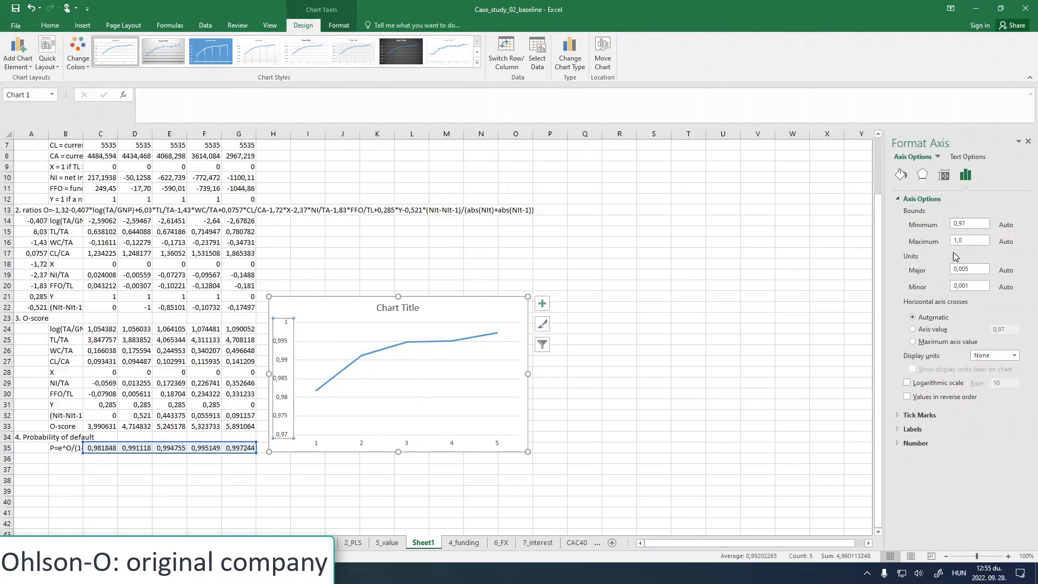
double_click(956, 224)
type("0")
left_click(619, 361)
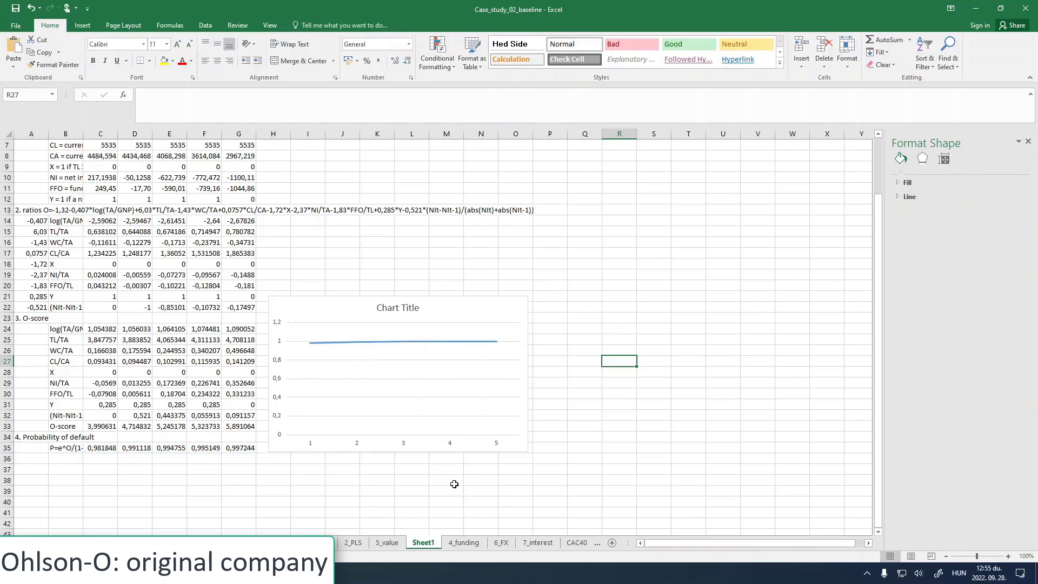
left_click(281, 346)
left_click(961, 241)
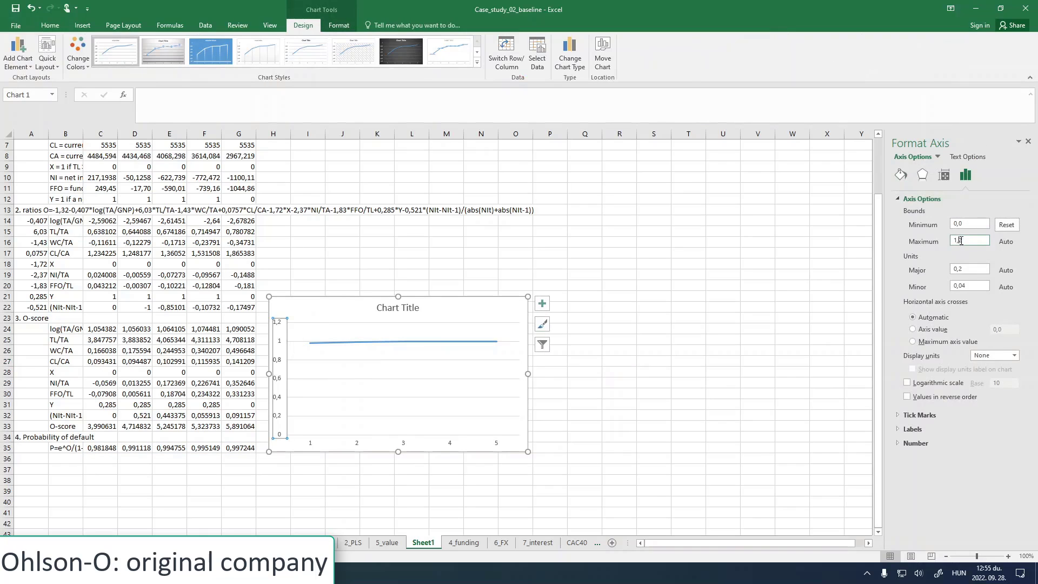
left_click(643, 389)
left_click_drag(100, 448, 229, 445)
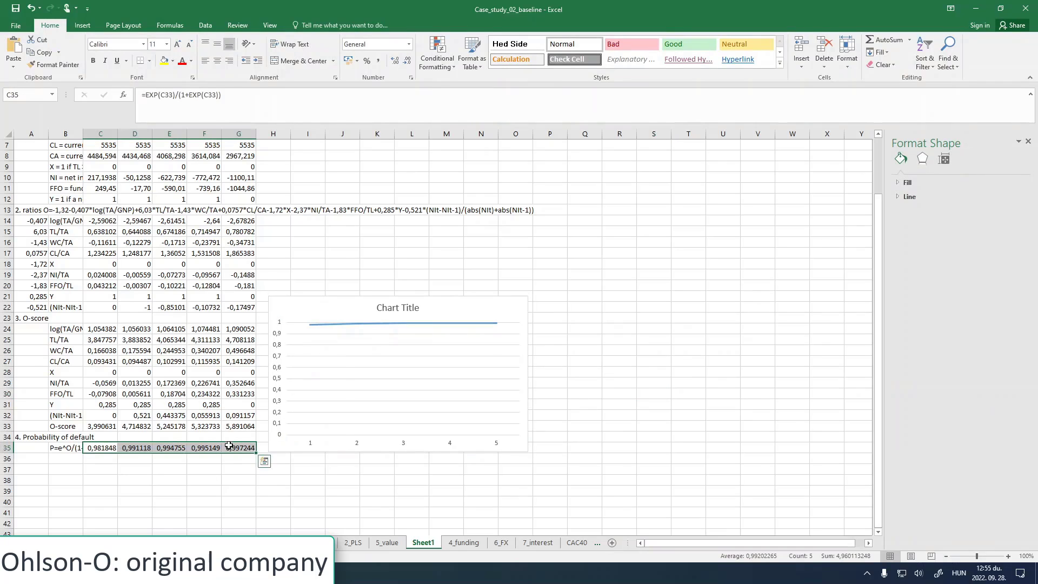
Step: Format the probability of default values in C35:G35 as percentages with 2 decimal places
right_click(229, 445)
left_click(311, 400)
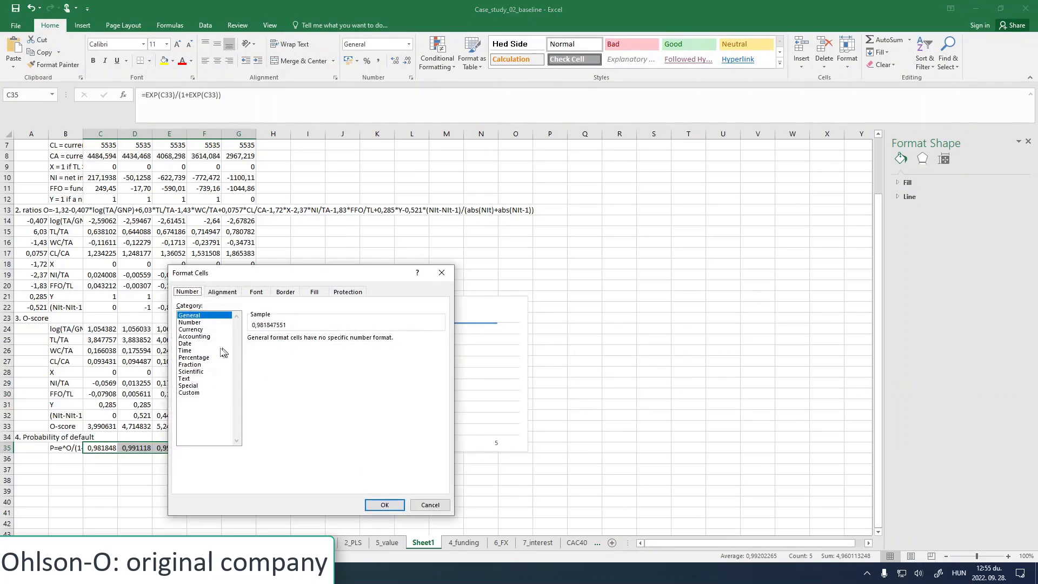
left_click(203, 359)
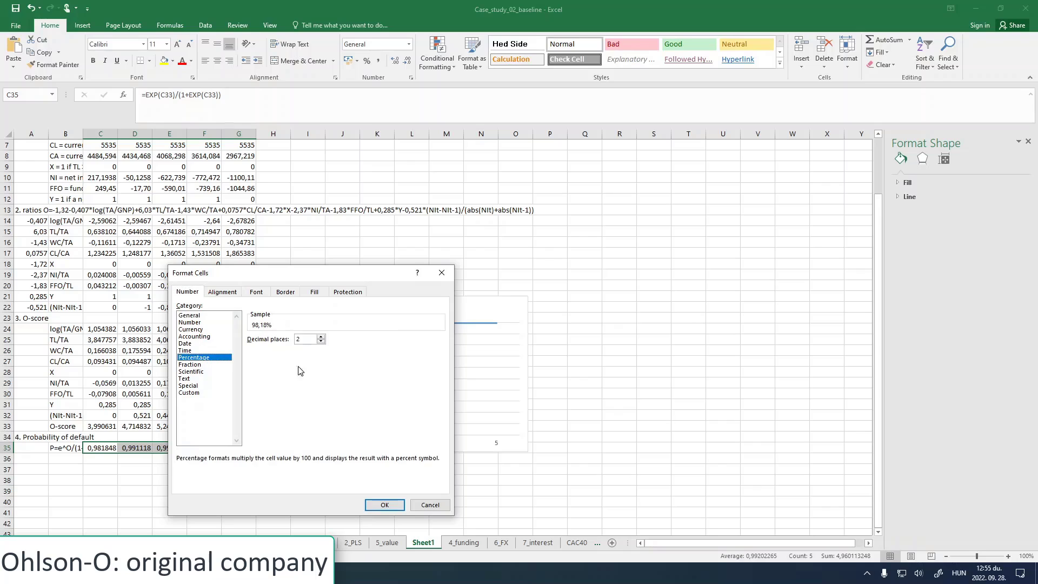
key("Return")
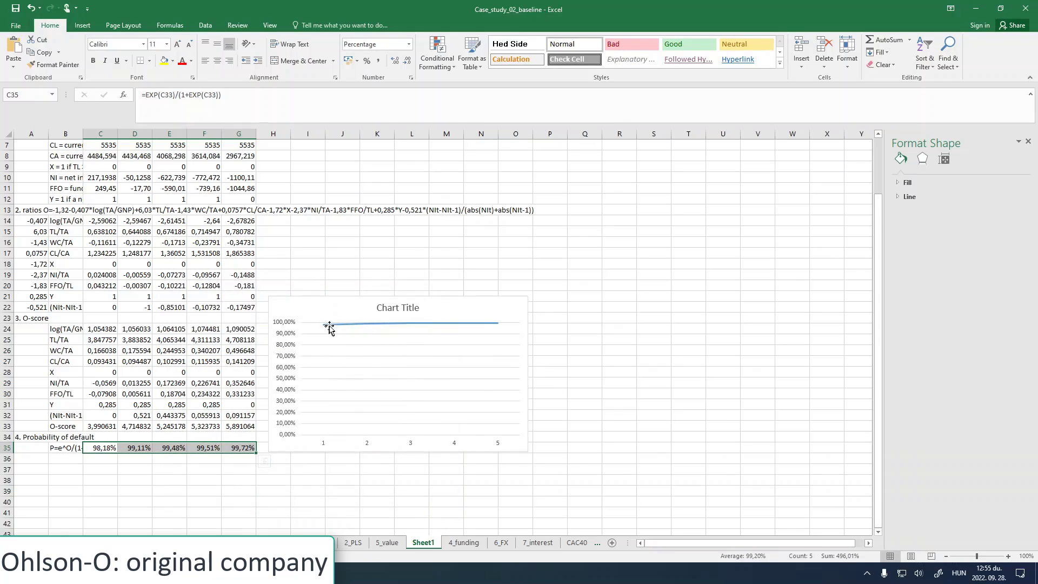
scroll(302, 332, "up", 2)
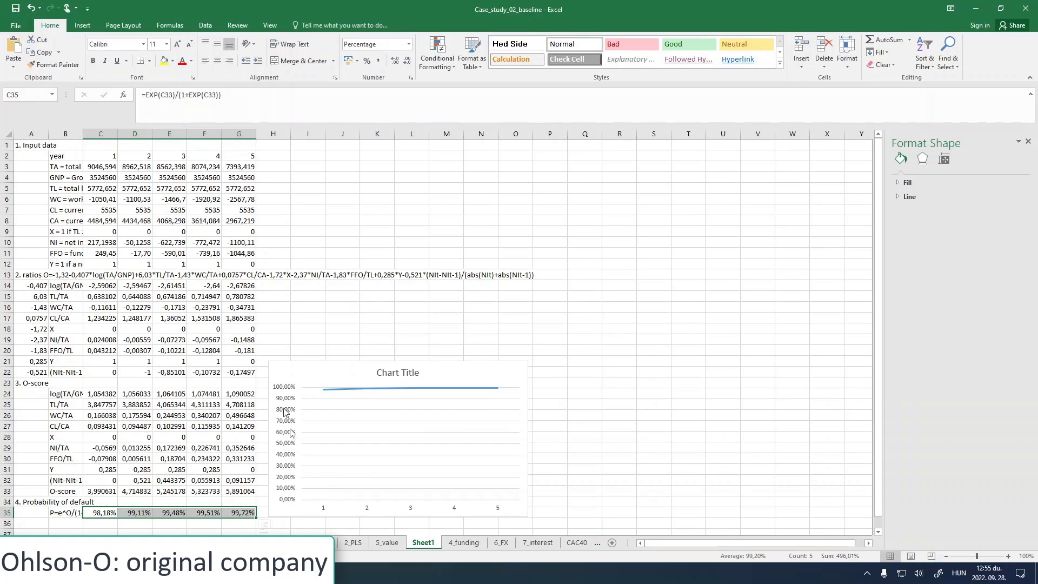
Step: On the 2_PLS sheet, set the year 1 other current assets in balance sheet cell S9 to 0
left_click(354, 542)
scroll(733, 376, "up", 8)
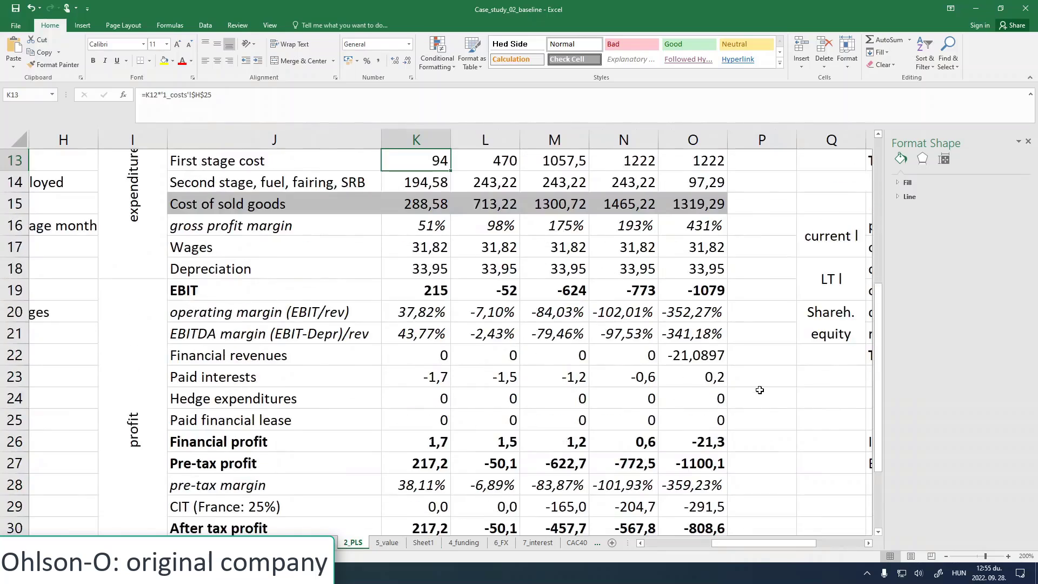
left_click_drag(782, 543, 870, 545)
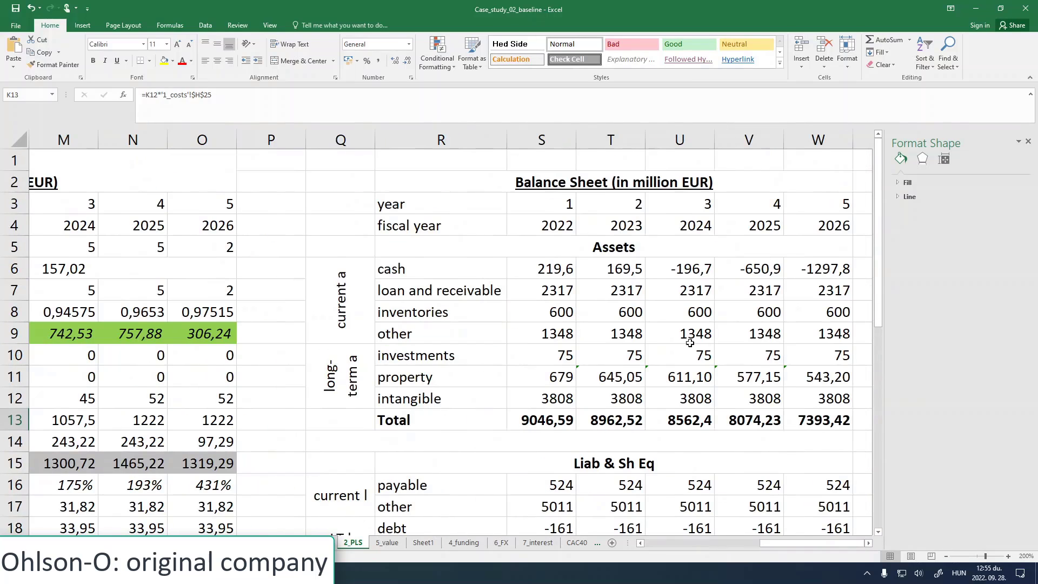
left_click(562, 334)
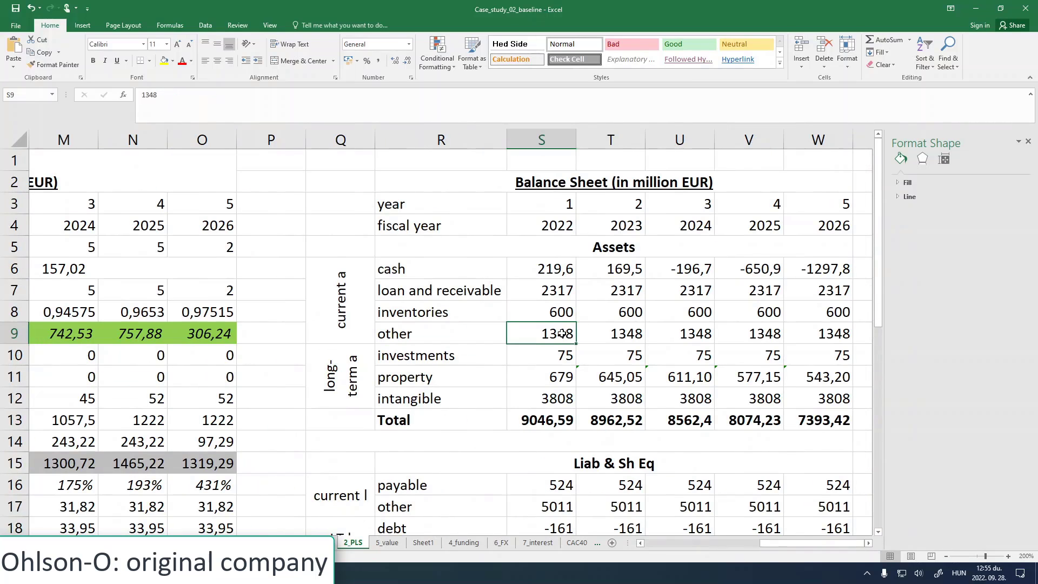
type("0")
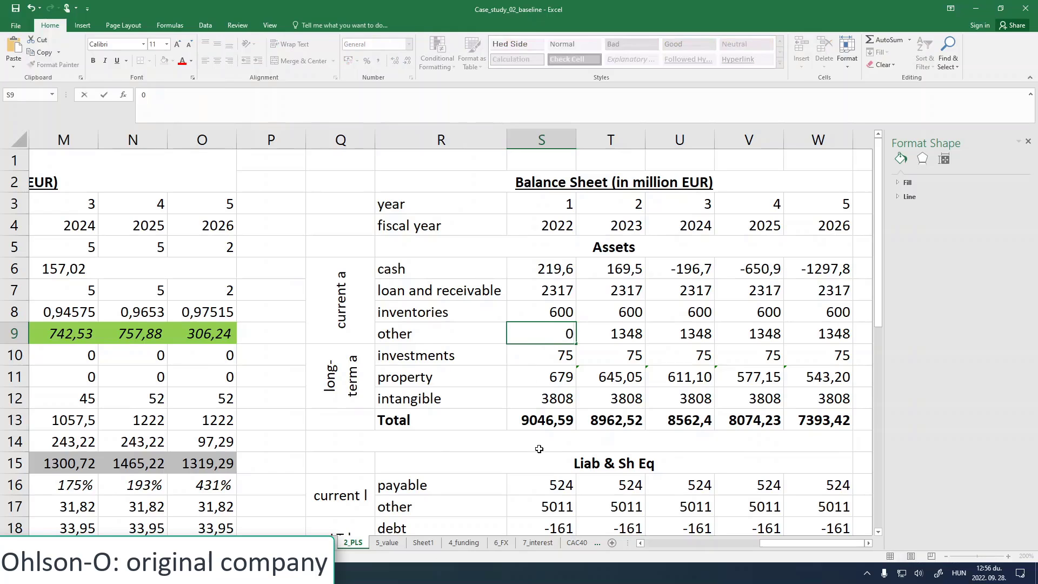
left_click(539, 446)
Step: Set the other current liabilities in S17 to 0 and fill the value across years 1 to 5
scroll(538, 446, "down", 3)
scroll(540, 433, "up", 1)
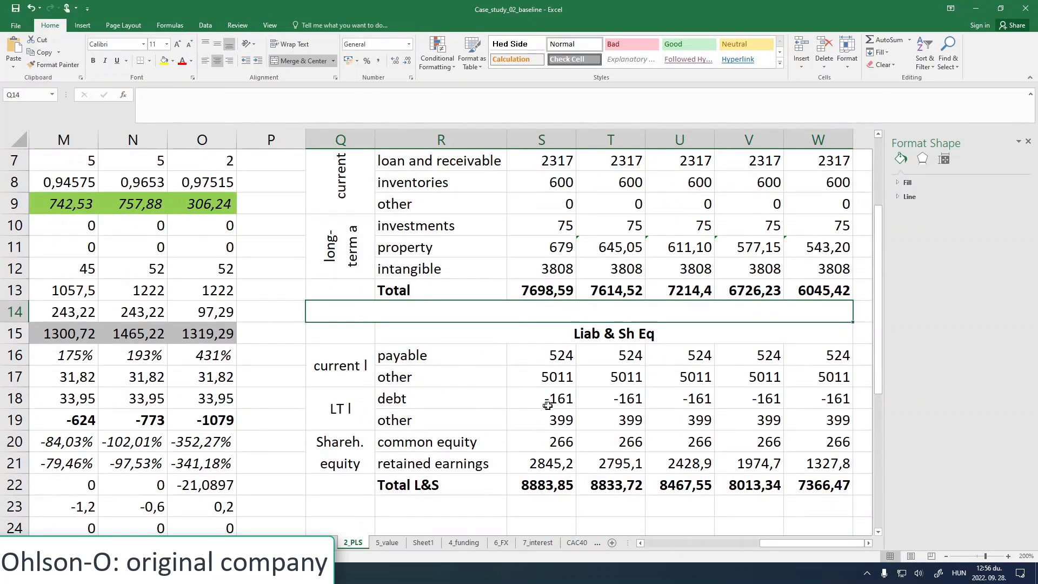
left_click(557, 380)
type("0")
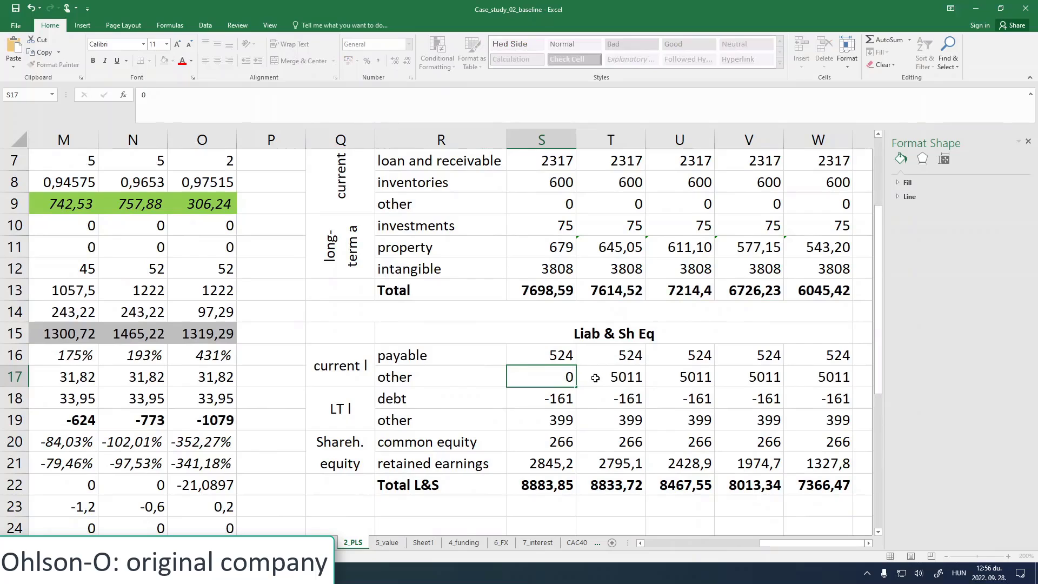
key("ctrl+Return")
left_click_drag(577, 387, 852, 388)
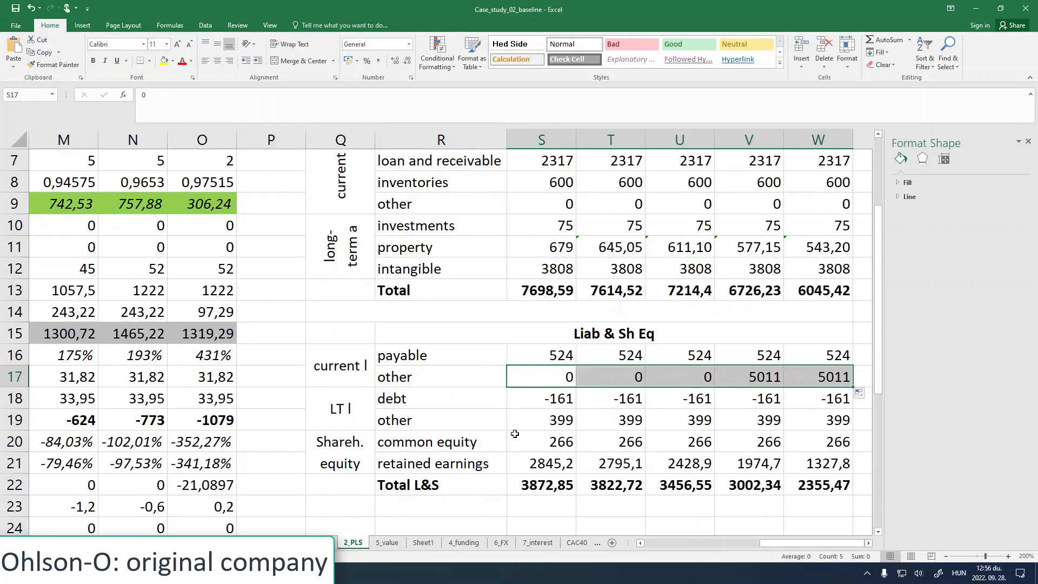
Step: Set the other long-term liabilities in S19 to 0 and fill the value across years 1 to 5
left_click(550, 421)
type("0")
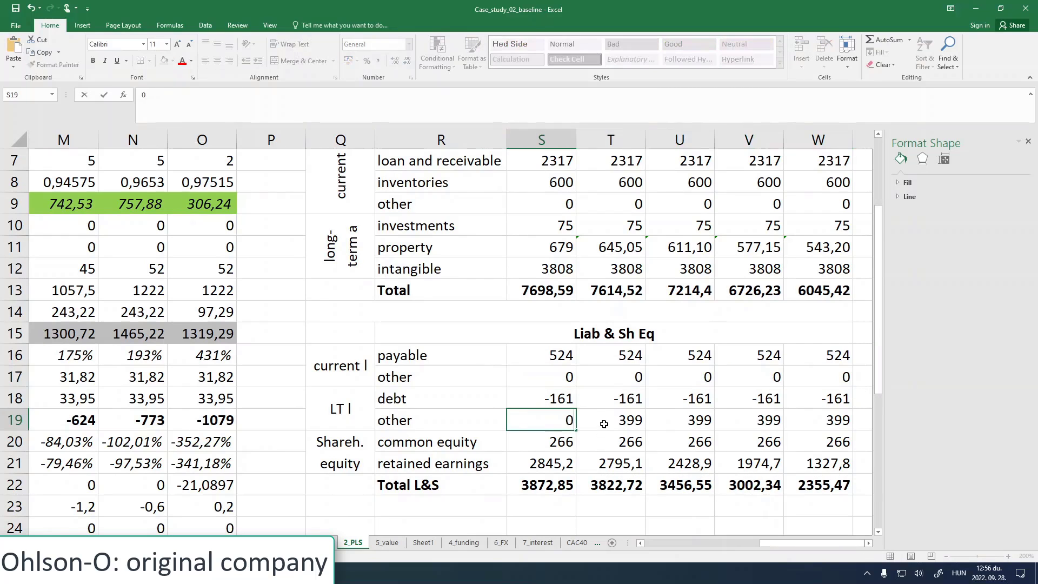
key("ctrl+Return")
left_click_drag(576, 431, 822, 433)
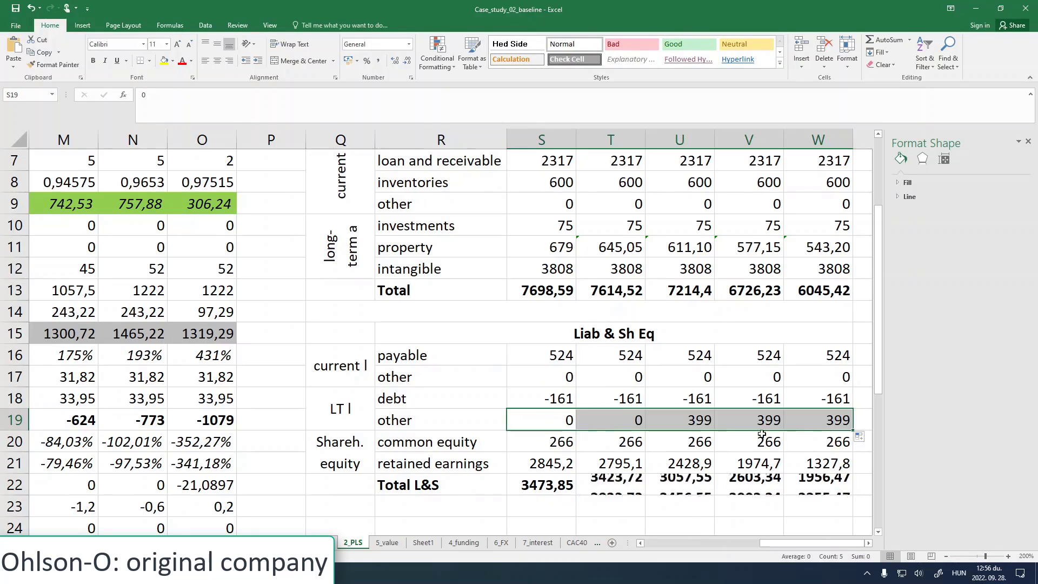
Step: Return to Sheet1 and move this sheet directly before the 5_value sheet
left_click(423, 543)
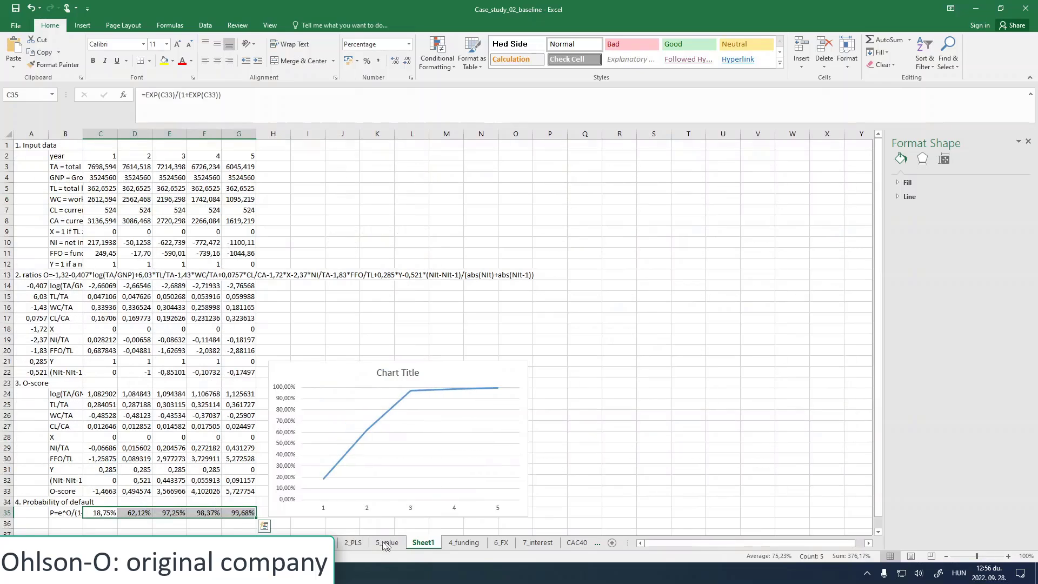
left_click_drag(377, 543, 378, 556)
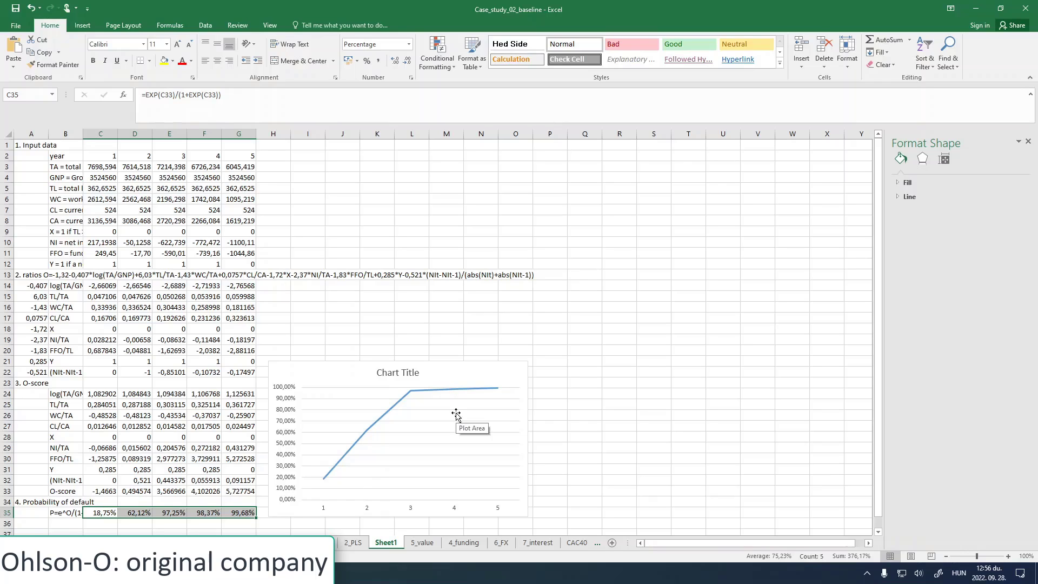
mouse_move(498, 389)
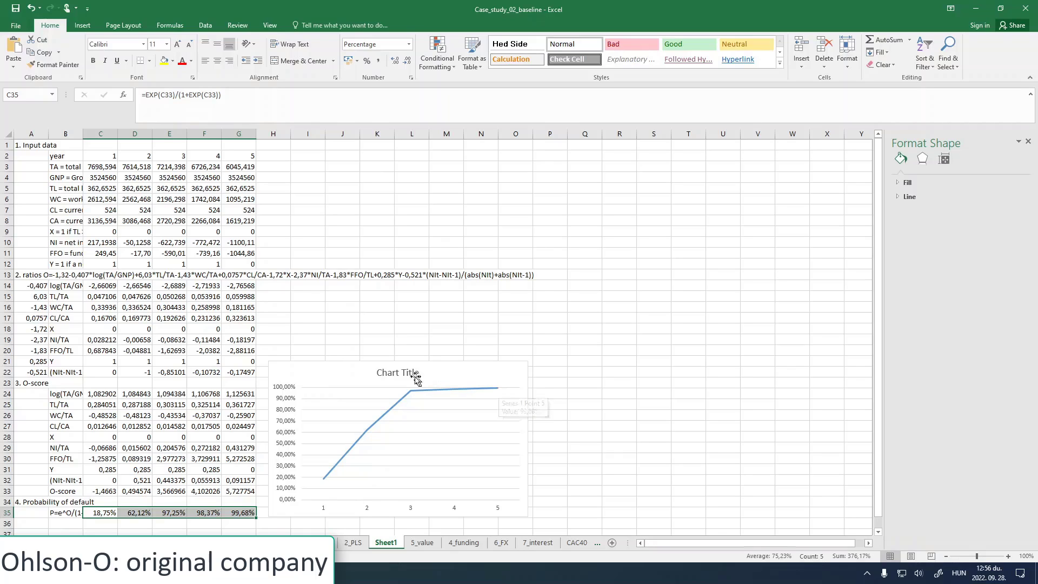
Step: Title the line chart "Ohlson-O score, probability of default" and save the workbook
left_click(385, 373)
double_click(384, 373)
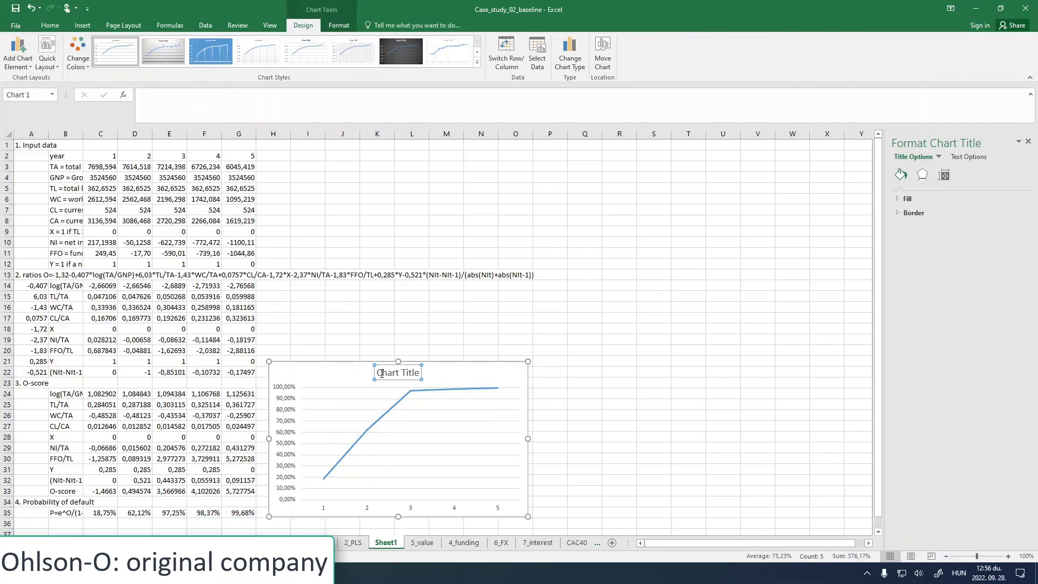
left_click(410, 373)
left_click_drag(417, 373, 362, 373)
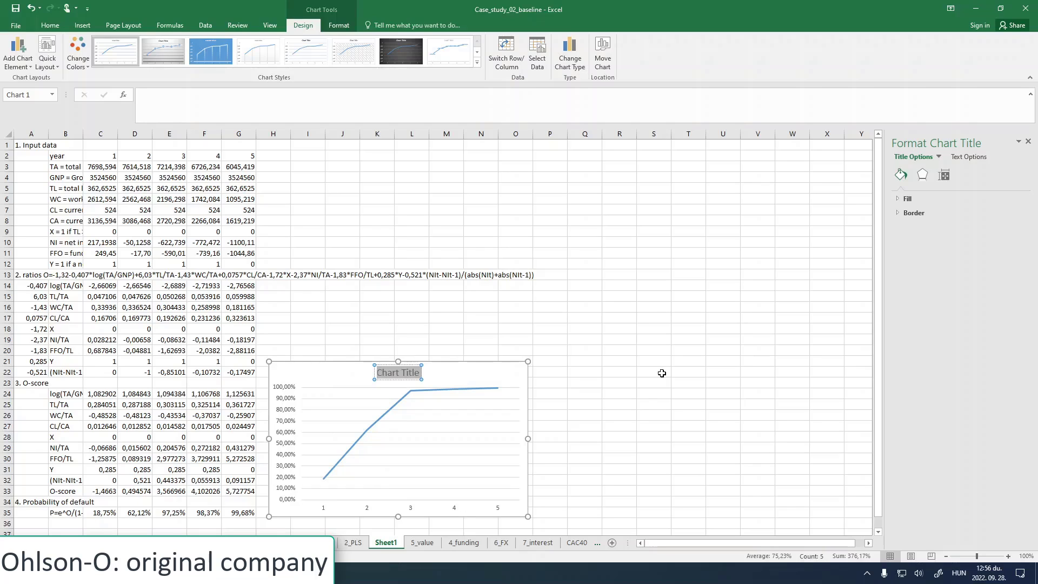
type("Ohldon-")
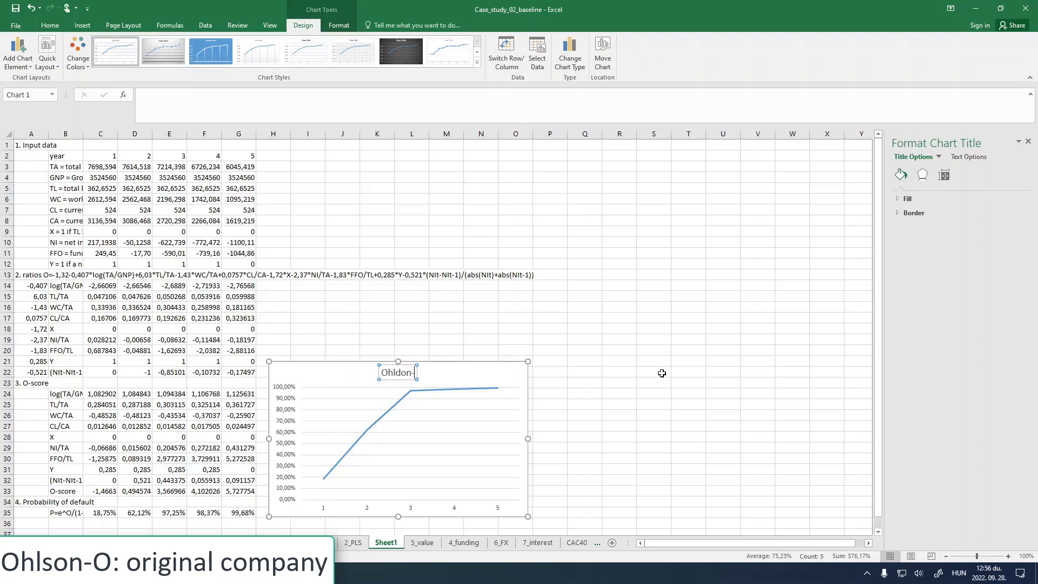
type("O score, p")
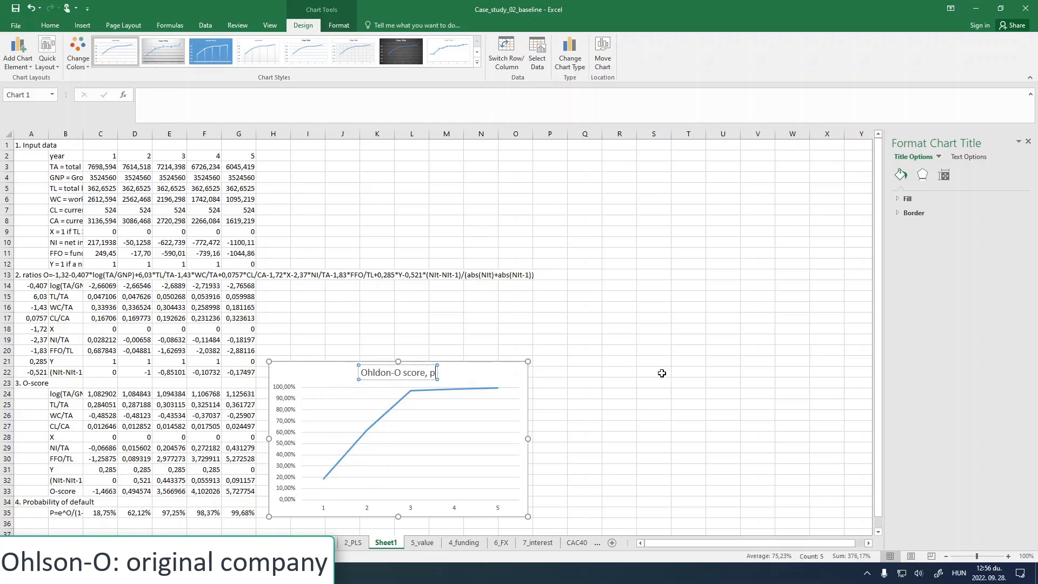
type("robability")
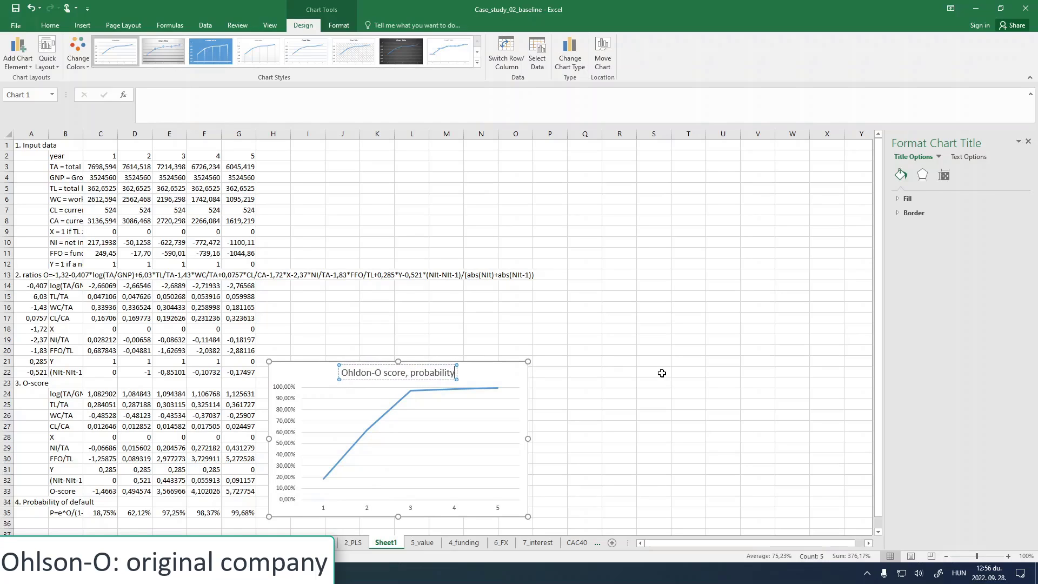
type(" of default")
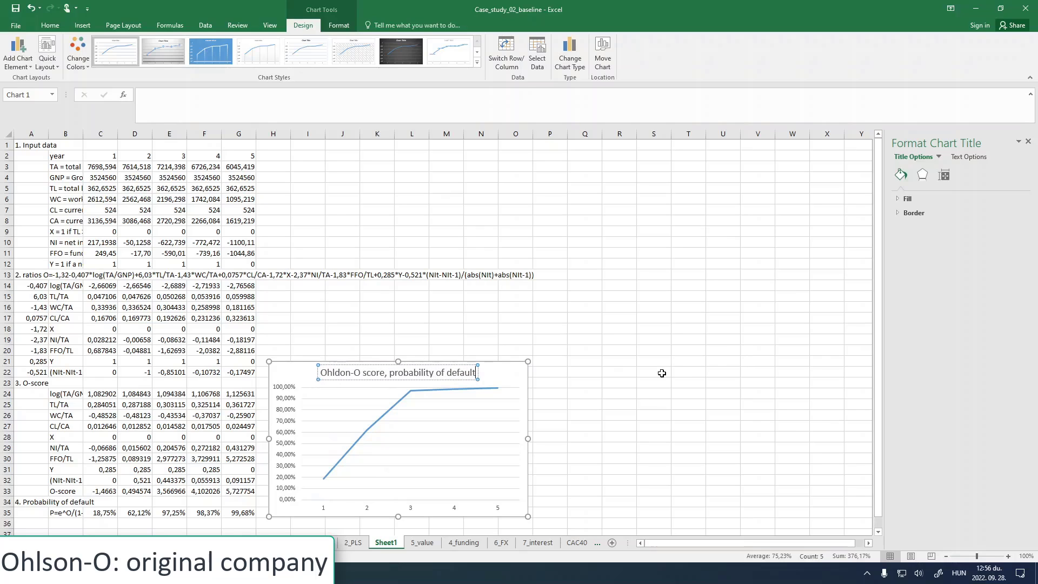
left_click(372, 318)
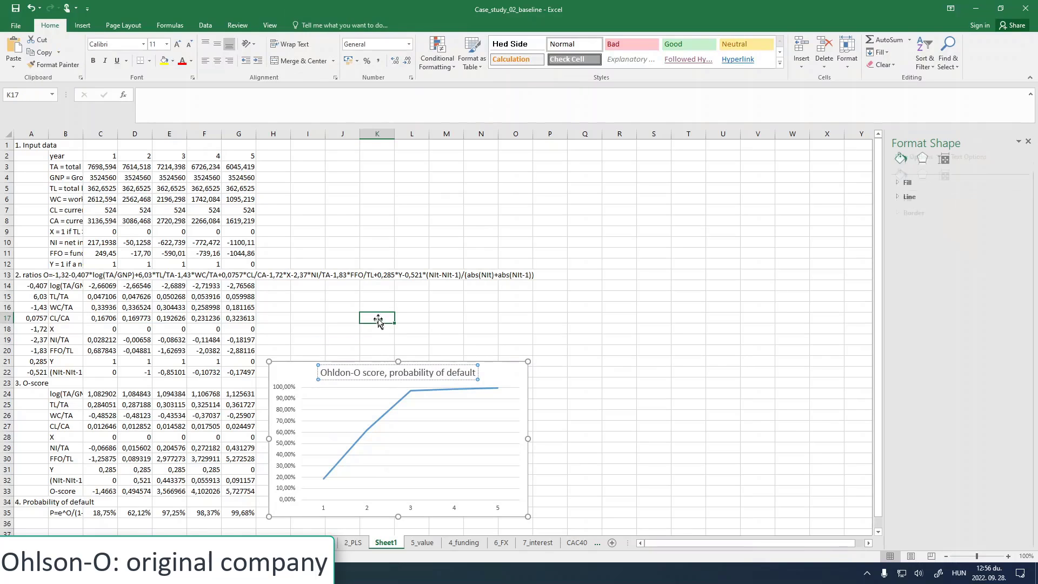
left_click(336, 372)
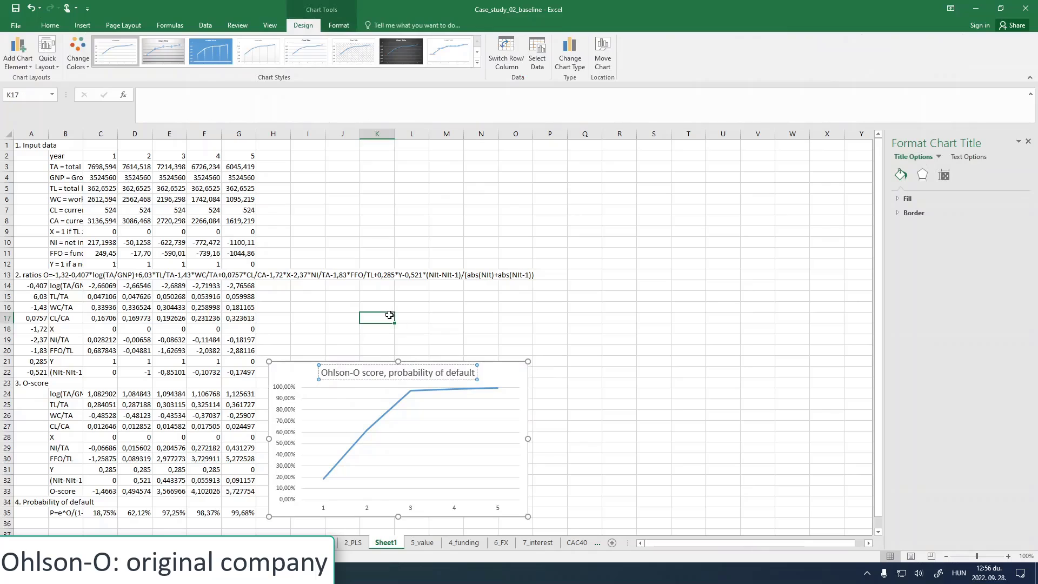
left_click(390, 316)
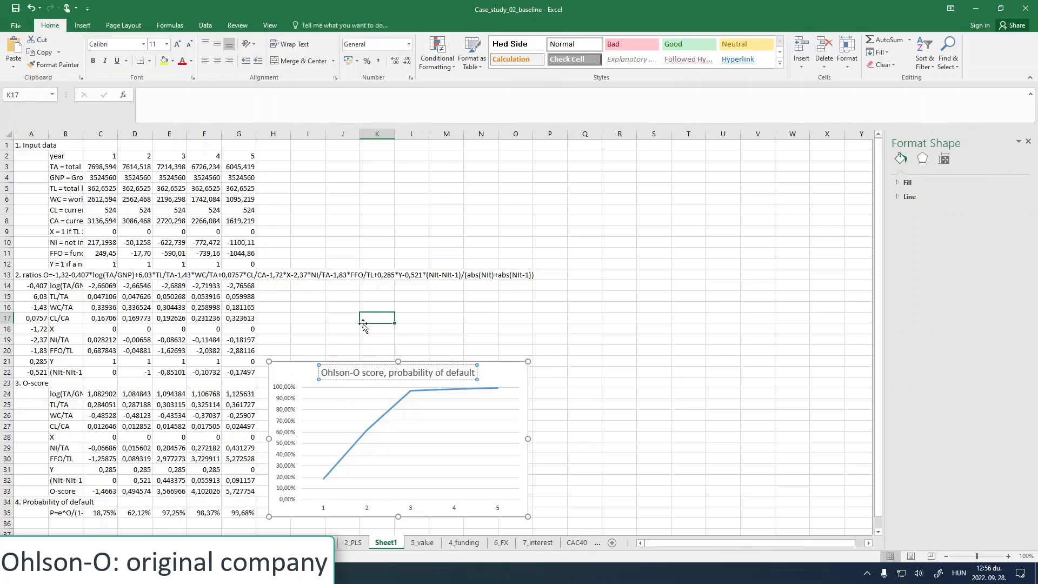
left_click(15, 9)
Step: Switch to the Case_study_03 workbook and replace the whole-sheet selection on 3_bankrupcy with cell I3
left_click(114, 573)
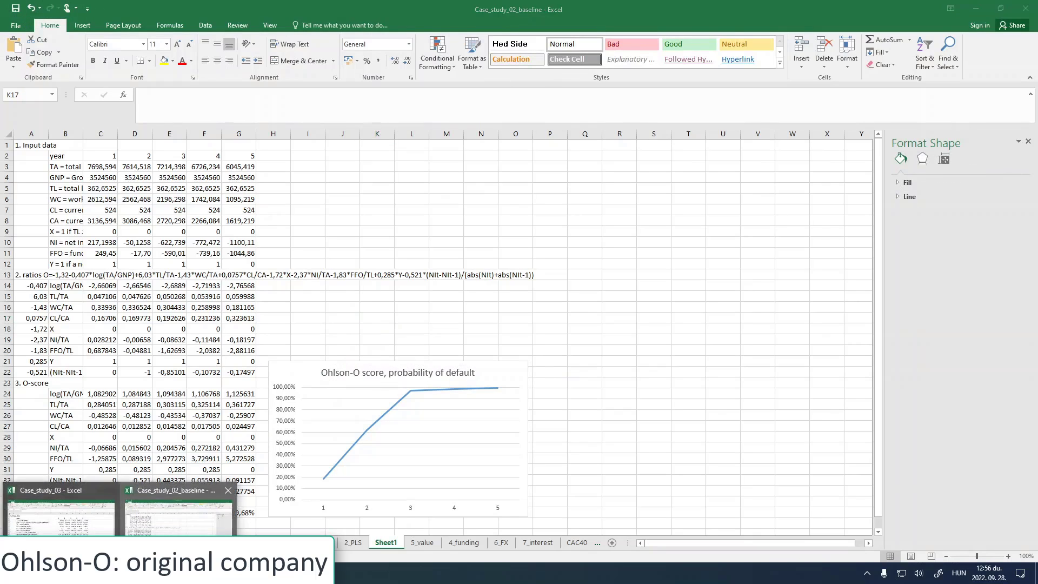
left_click(113, 573)
left_click(113, 574)
left_click(60, 510)
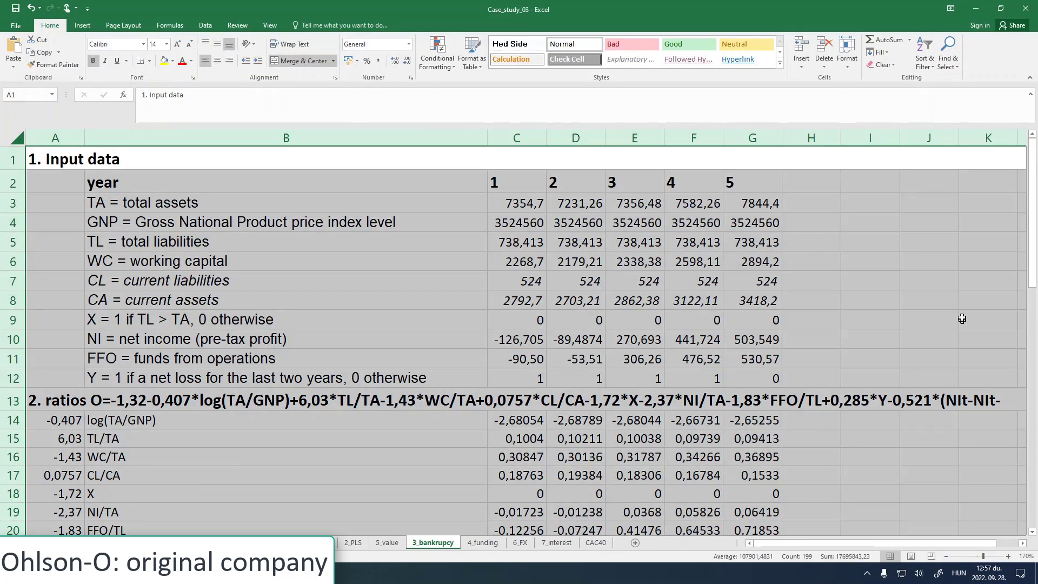
left_click(881, 209)
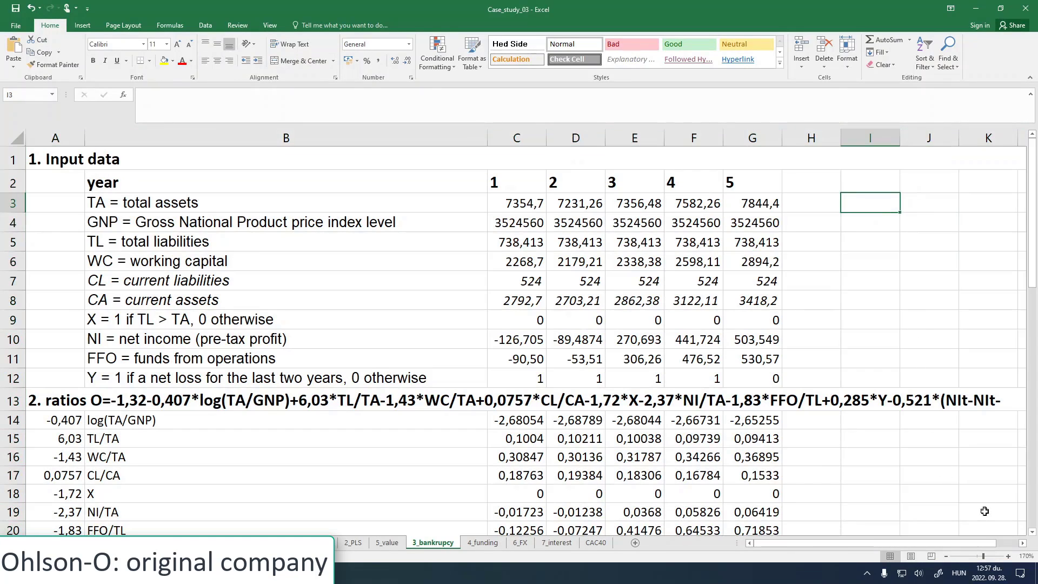
Step: Examine the input data labels in B3:B12 of the bankruptcy model, from total assets to funds from operations
scroll(981, 543, "right", 1)
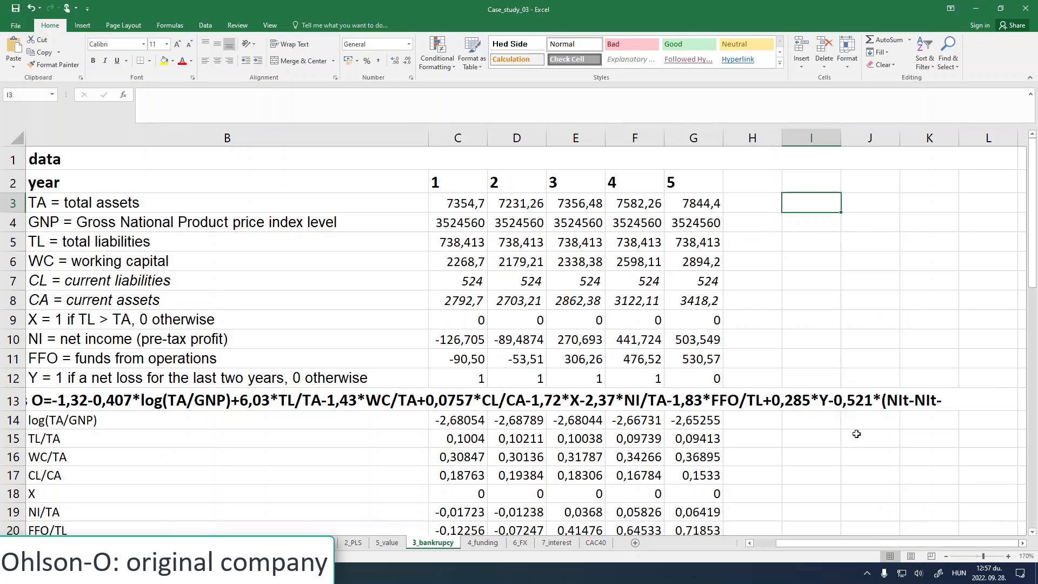
left_click_drag(112, 205, 116, 382)
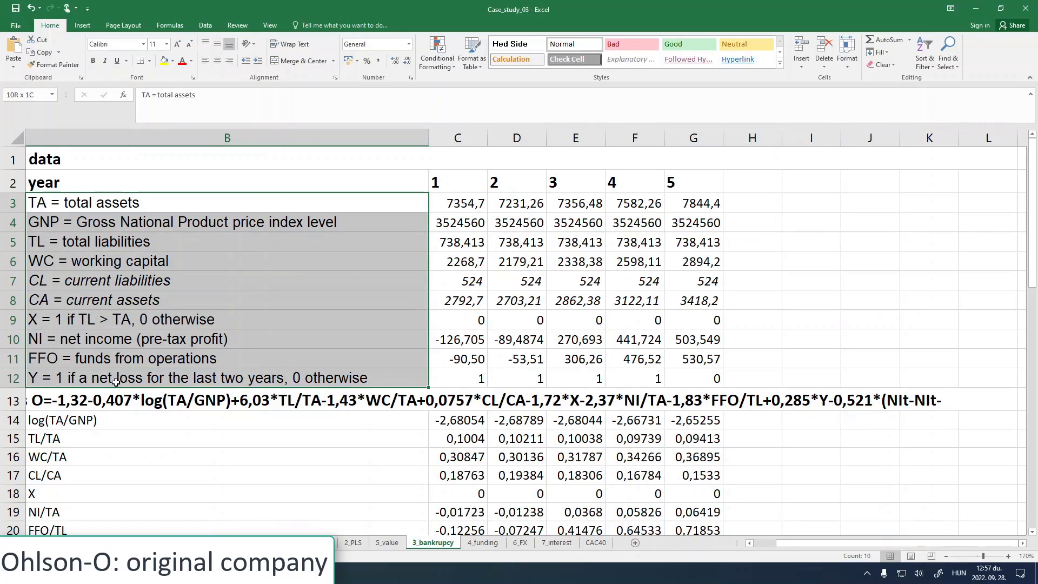
left_click(89, 206)
left_click(87, 238)
left_click(96, 281)
left_click(100, 319)
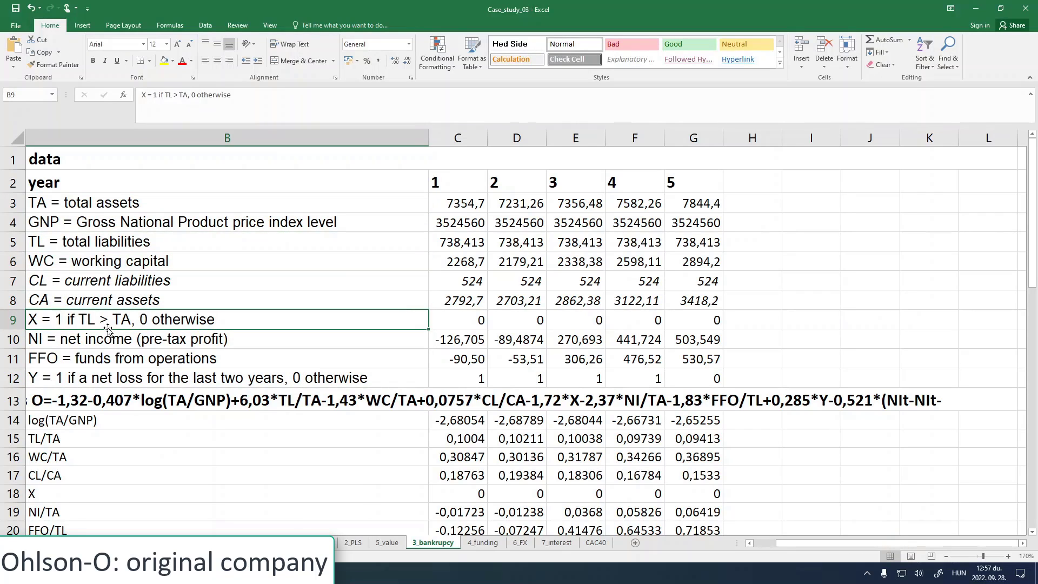
left_click(115, 339)
left_click(124, 359)
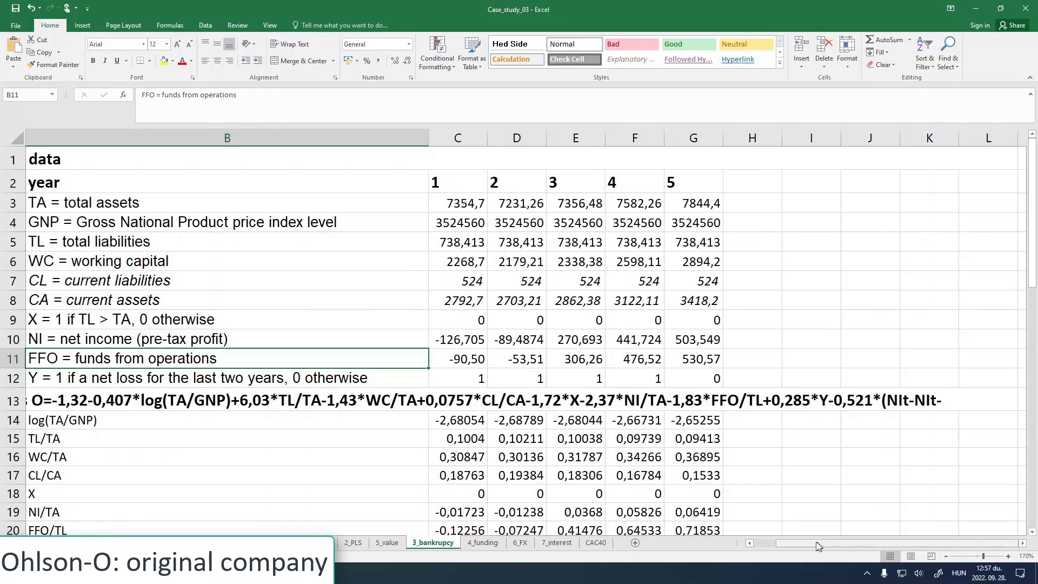
Step: Move the Ohlson probability chart up beside the probability of default values, starting around column H at row 35
left_click_drag(811, 543, 790, 549)
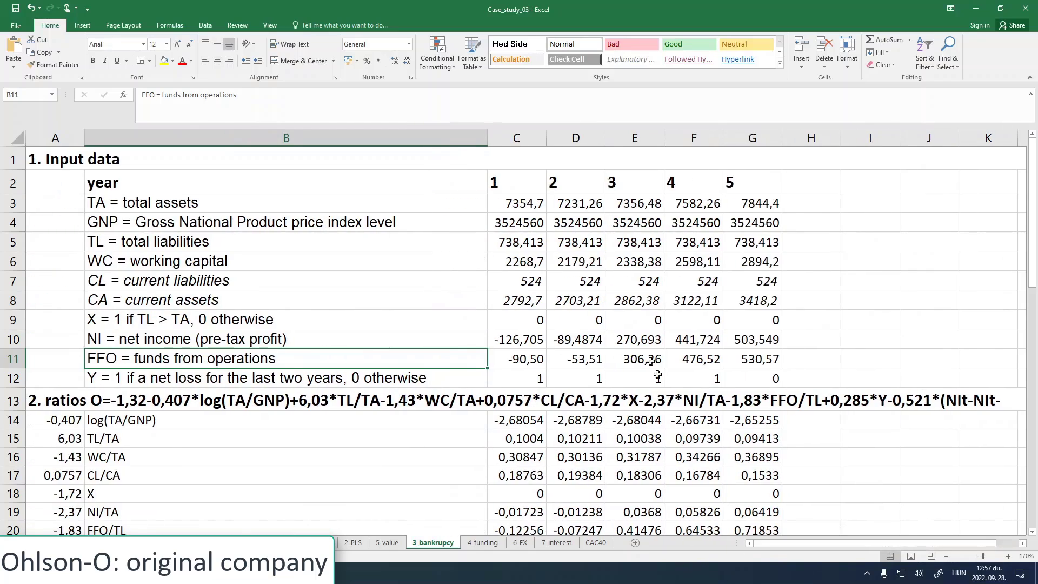
scroll(486, 368, "down", 4)
scroll(486, 368, "down", 10)
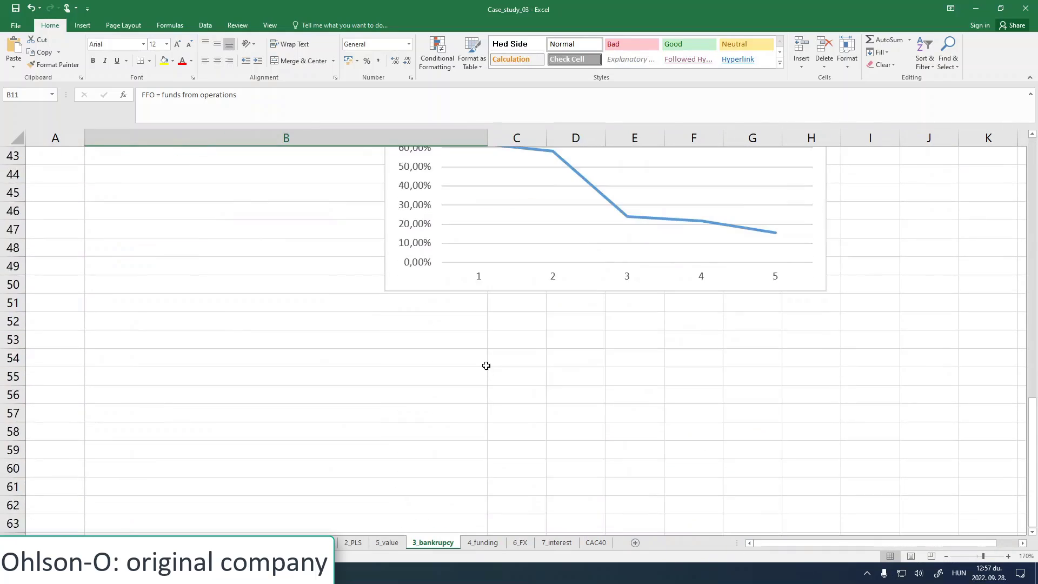
scroll(478, 352, "up", 3)
left_click_drag(412, 212, 821, 186)
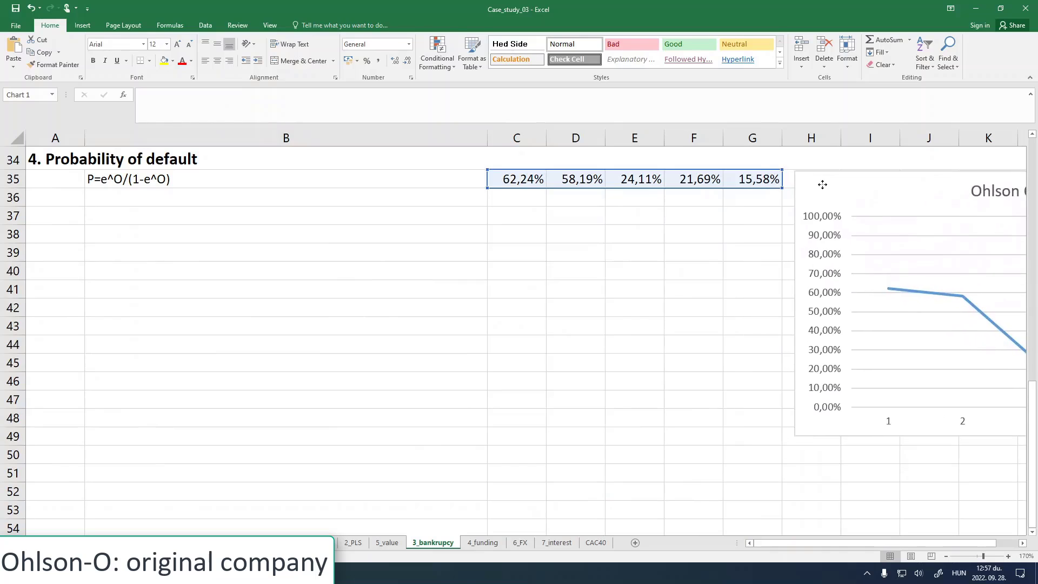
Step: Move the Ohlson probability chart up beside the O-score section, starting around column H at row 22, and deselect it
scroll(738, 321, "up", 5)
left_click_drag(814, 458, 816, 211)
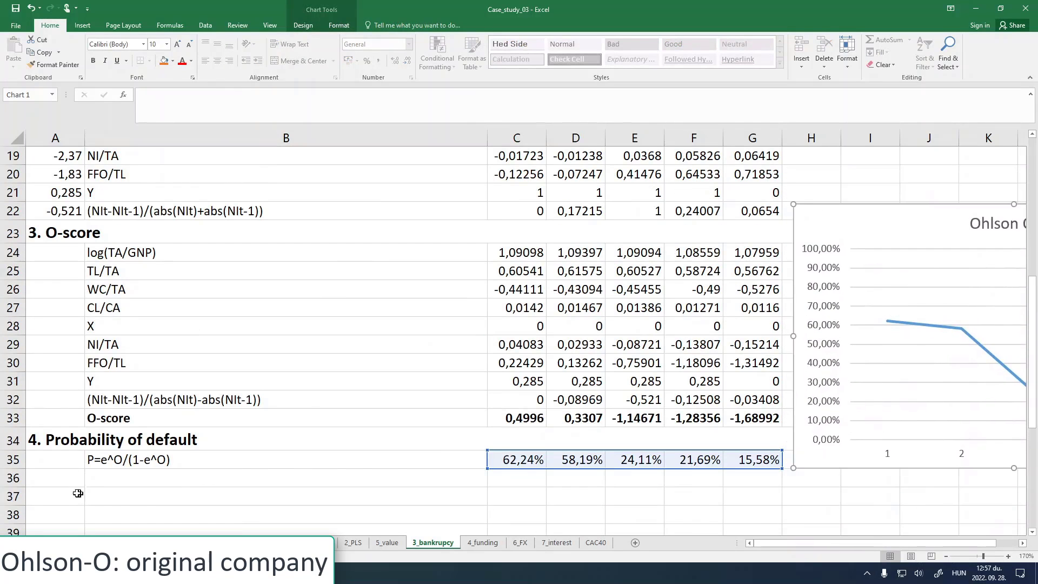
left_click(64, 484)
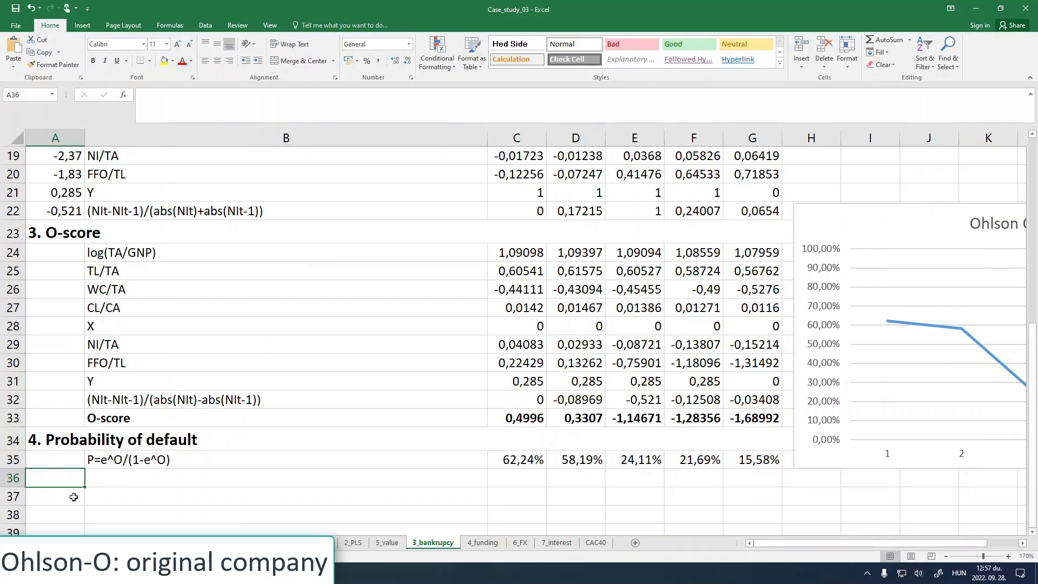
Step: Copy the "4. Probability of default" heading from row 34 into row 36, starting at A36
left_click(214, 441)
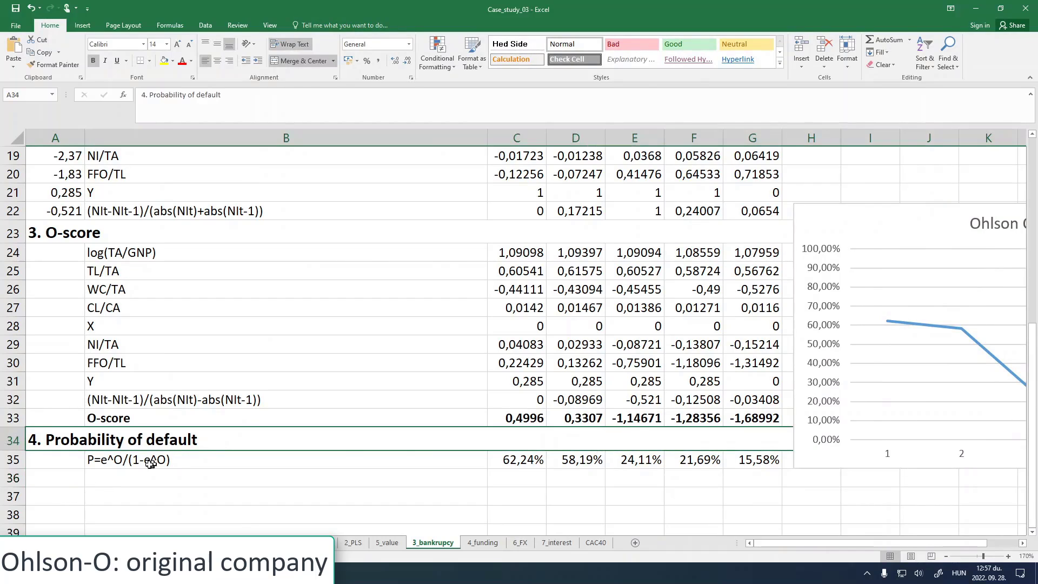
key("ctrl+c")
left_click(76, 476)
key("ctrl+v")
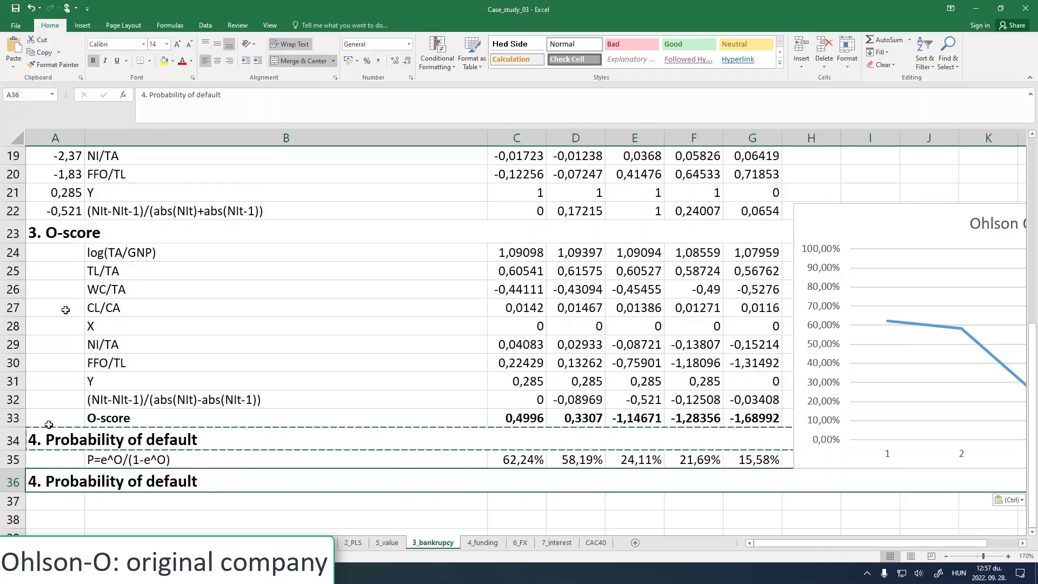
Step: Change the copied heading in A36 to "5. Altman-Z"
left_click(143, 96)
type("5")
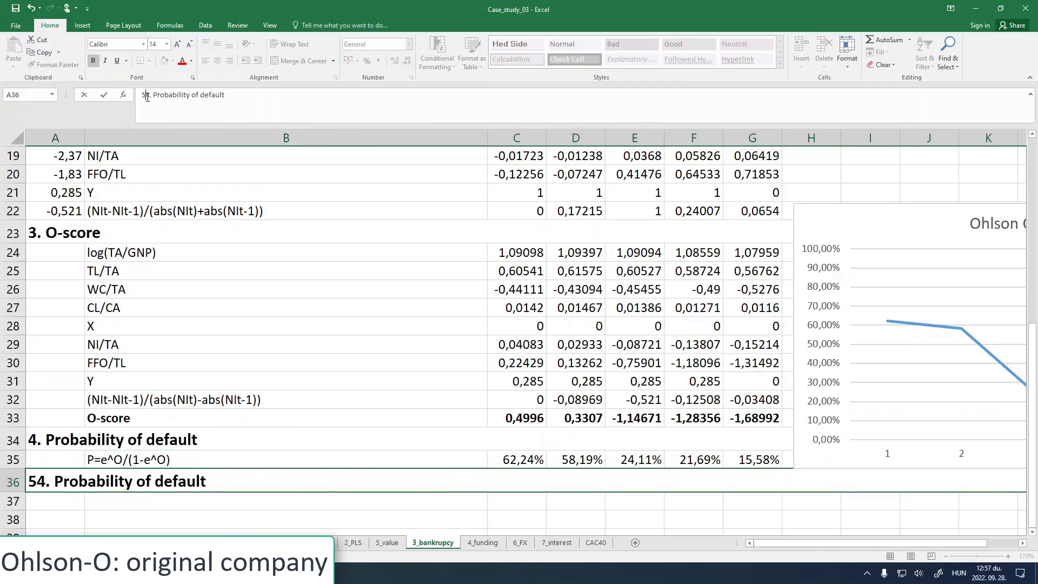
key("Delete")
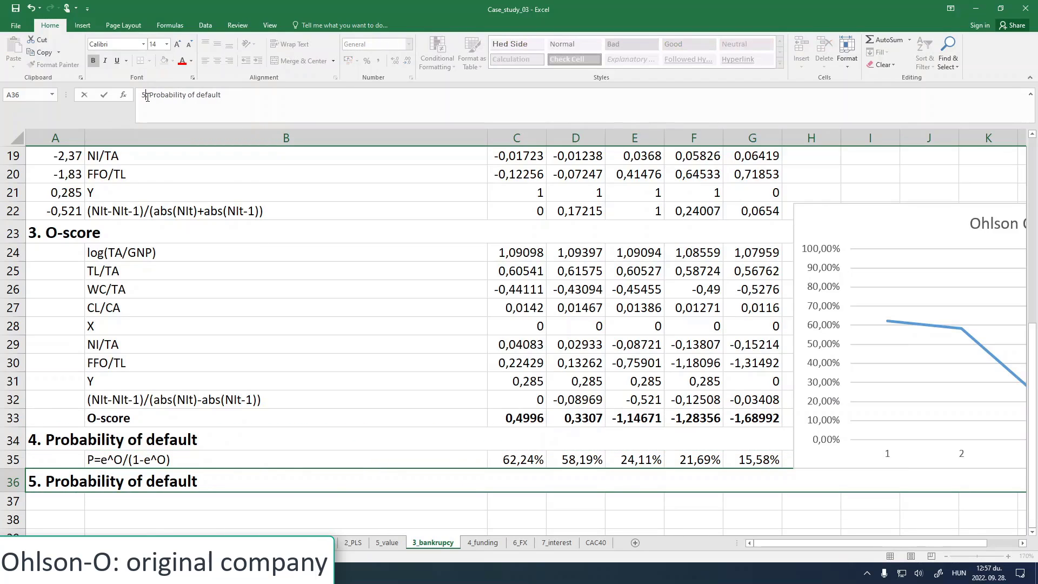
left_click_drag(150, 95, 221, 95)
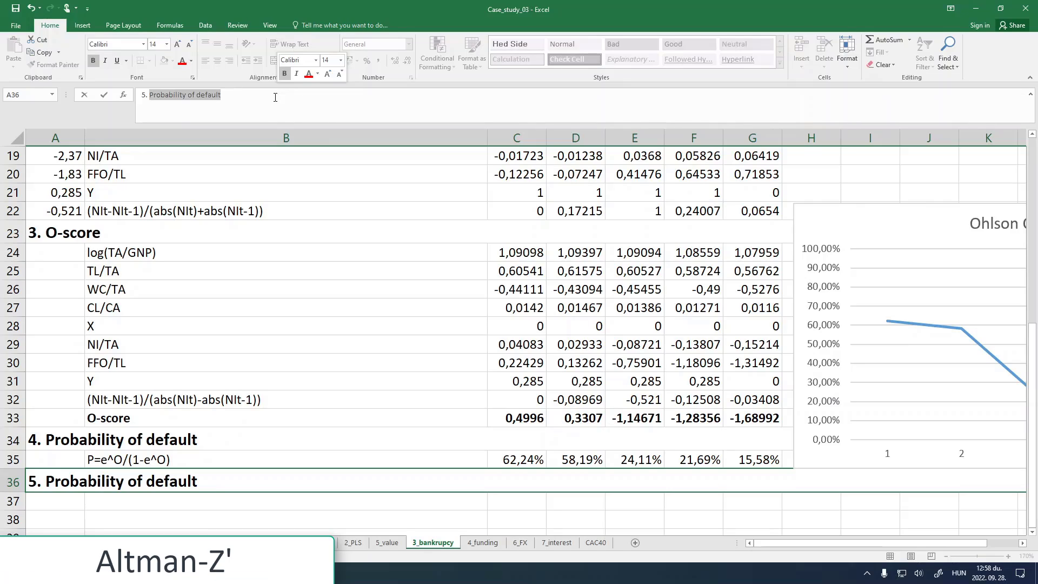
type("Alt")
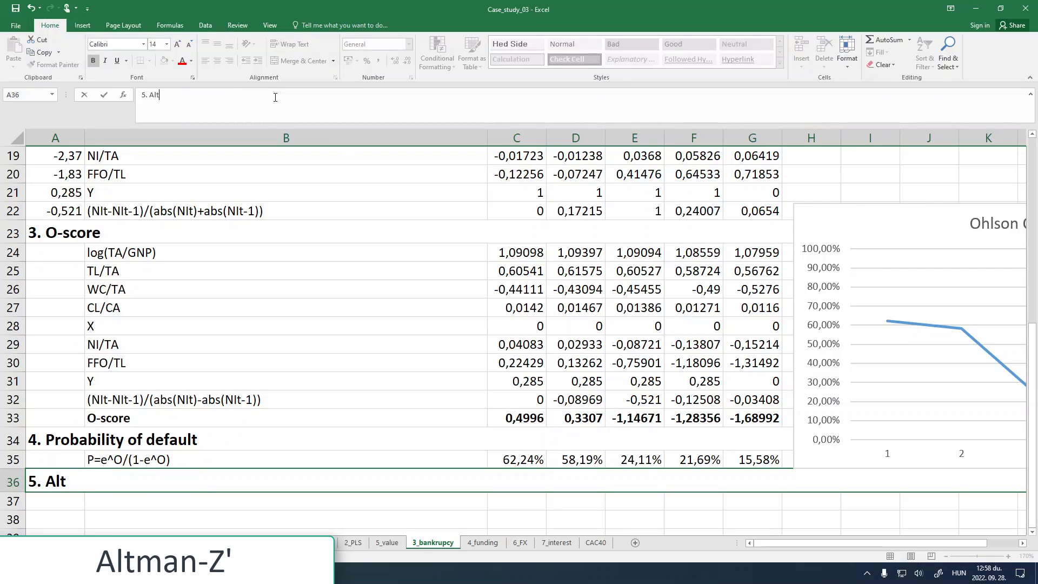
type("man-Z")
key("Return")
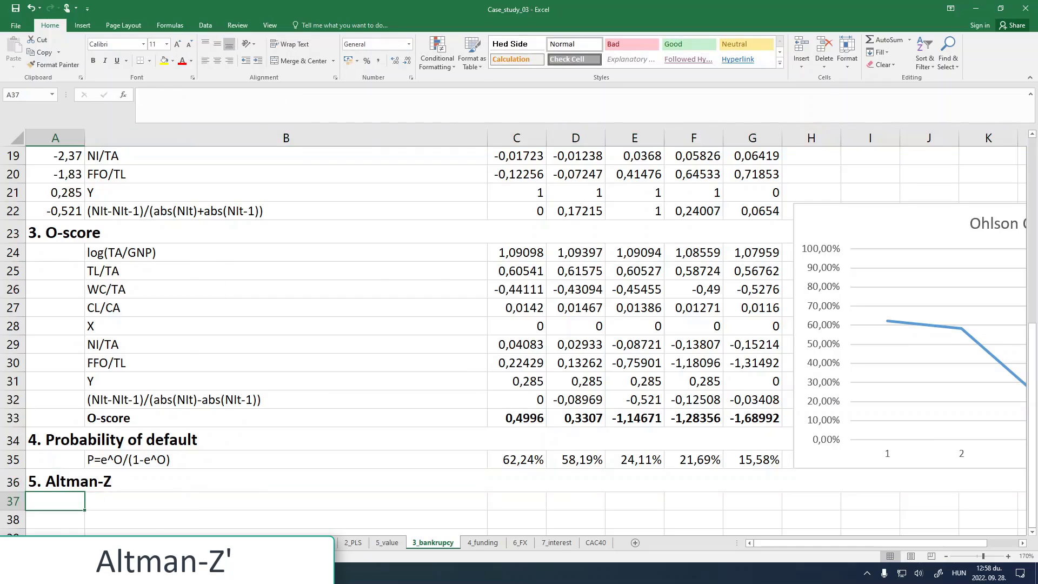
Step: Copy the Altman-Z' variable definitions X1 to X3 from the International Financial Management PDF in the browser into the bankruptcy sheet at B37
key("alt+Tab")
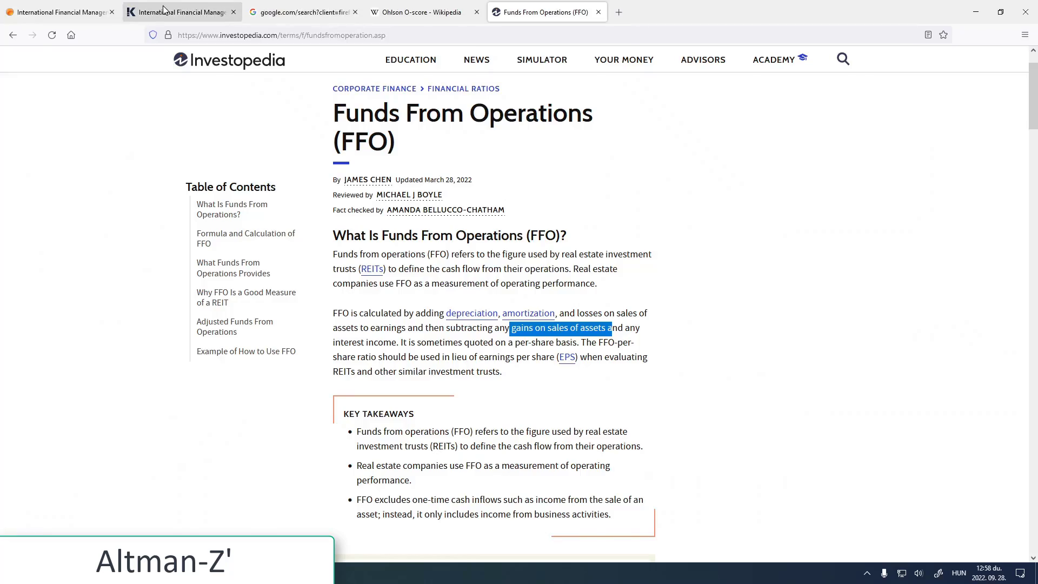
left_click(178, 12)
scroll(230, 254, "up", 15)
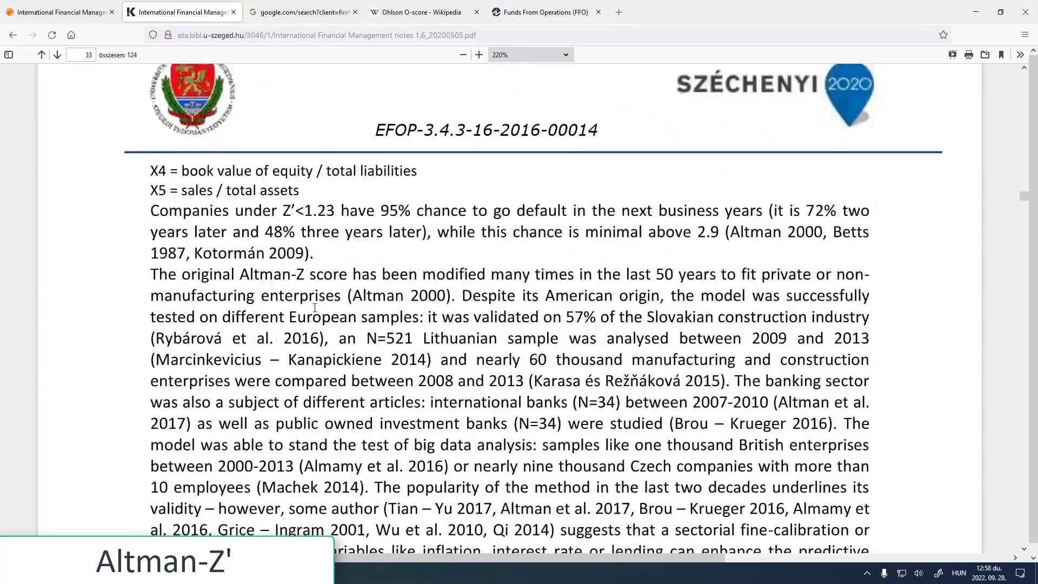
scroll(315, 307, "down", 5)
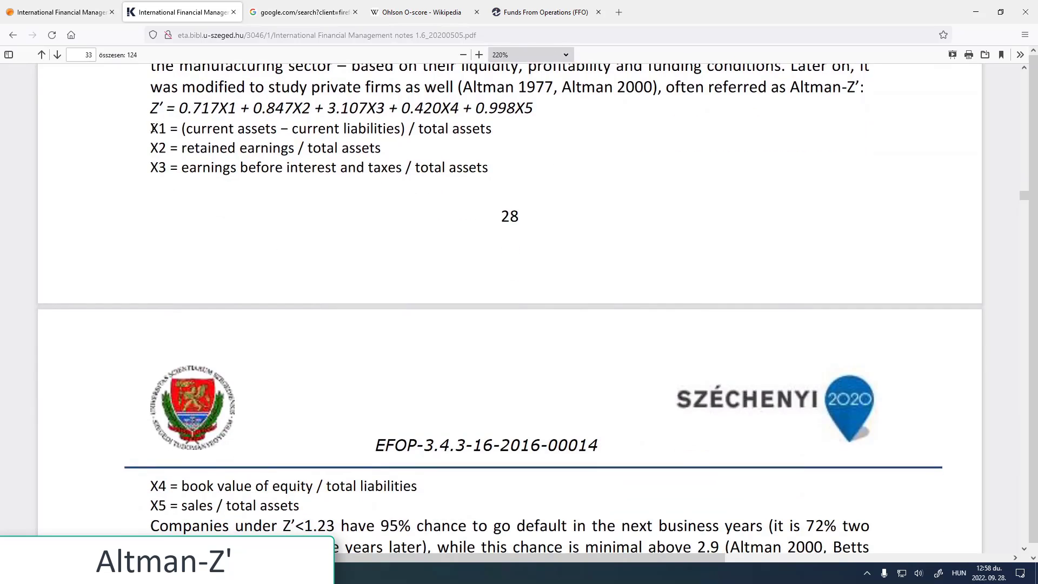
left_click_drag(153, 128, 473, 166)
left_click(160, 131)
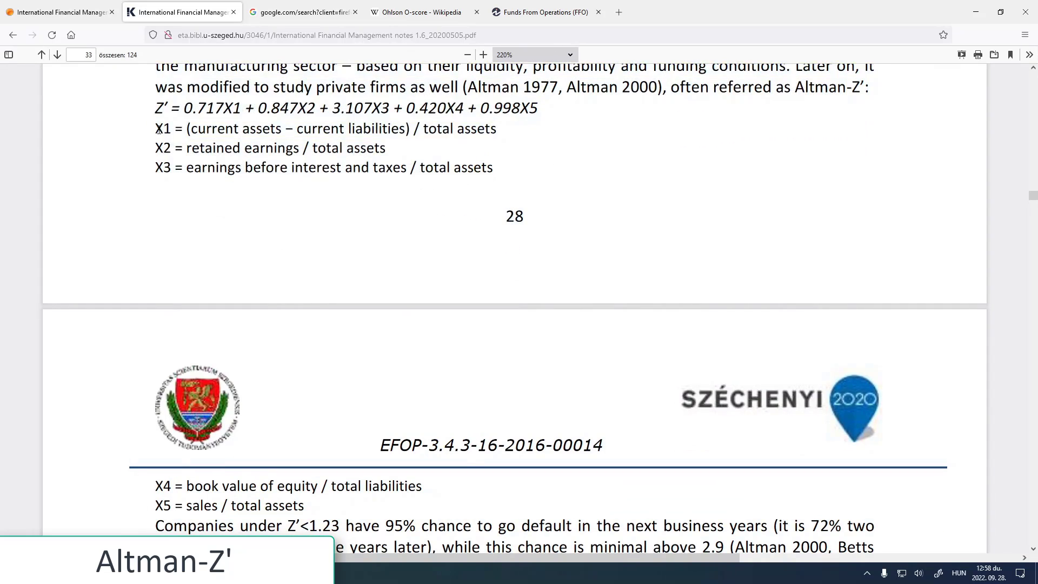
left_click_drag(158, 129, 502, 177)
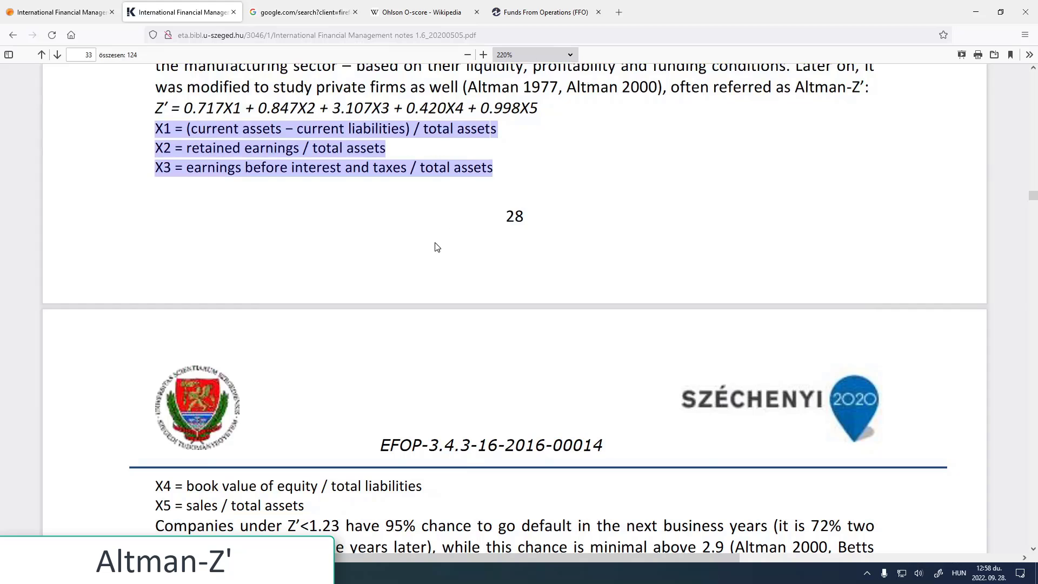
key("alt+Tab")
left_click(123, 502)
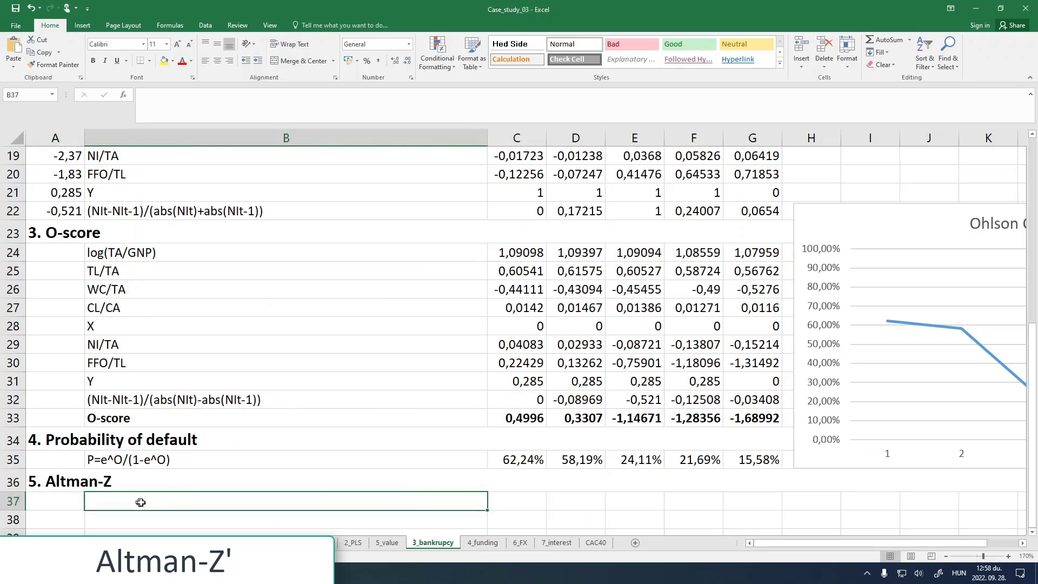
key("ctrl+v")
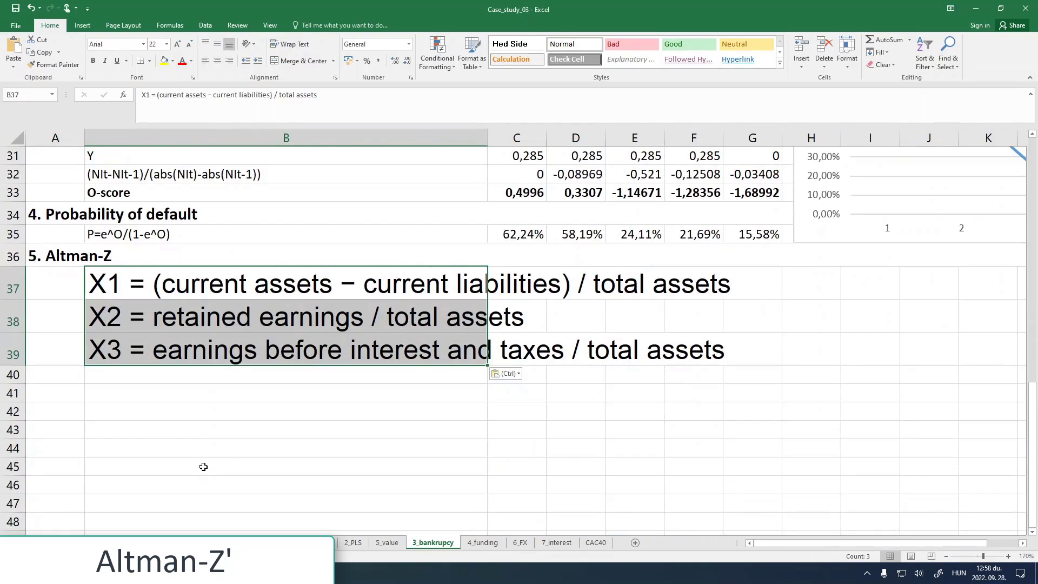
Step: Copy the X4 and X5 definitions from the browser PDF into the bankruptcy sheet at B40
key("alt+Tab")
left_click_drag(156, 486, 304, 511)
key("ctrl+c")
key("alt+Tab")
left_click(171, 375)
key("ctrl+v")
Step: Set the font size of the Altman variable definitions in B37:B41 to 12
left_click_drag(187, 289, 216, 417)
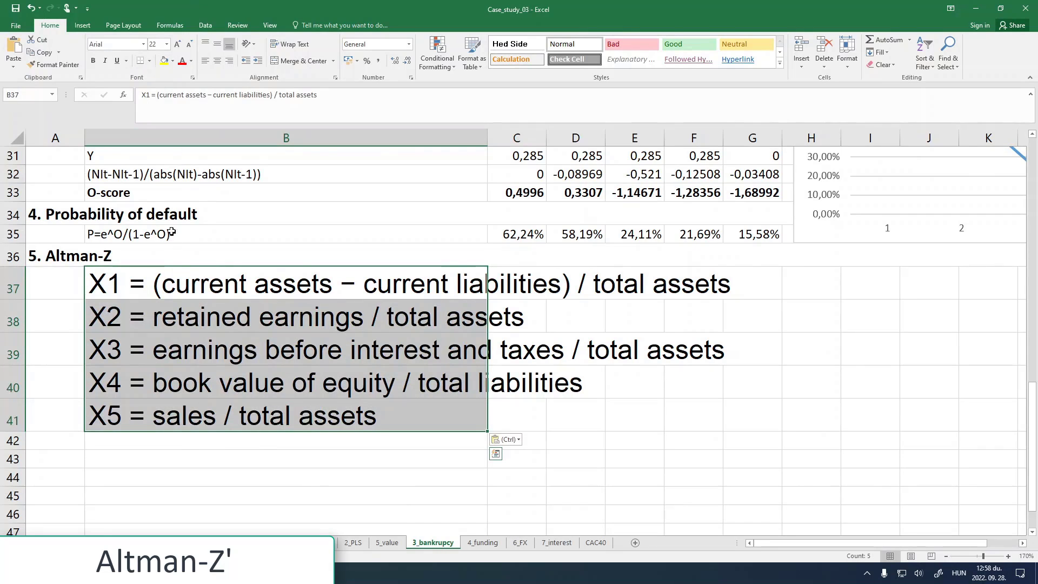
left_click(166, 43)
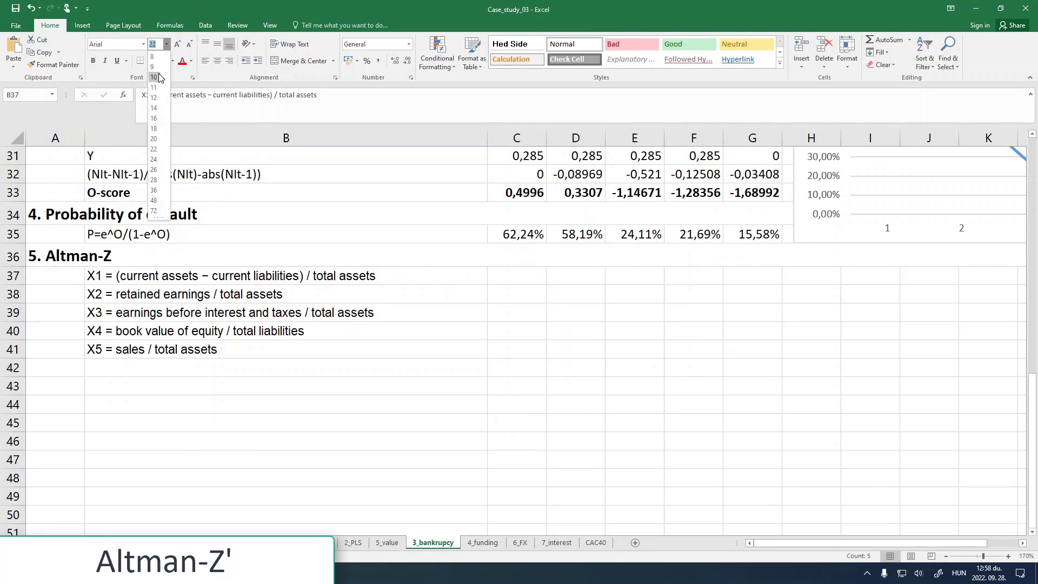
key("Escape")
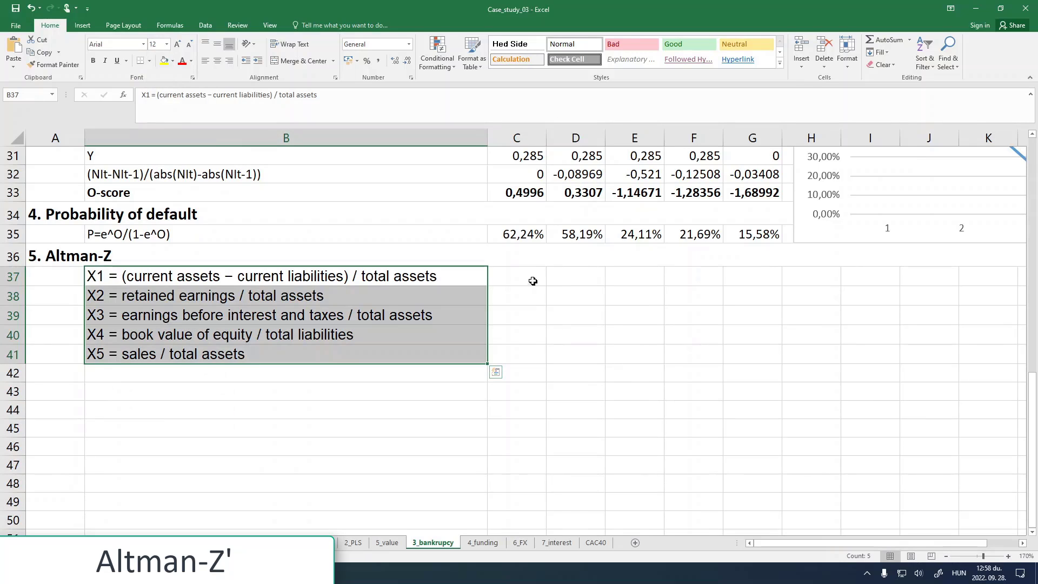
Step: Calculate X1 in C37 with =(C8-C7)/C3 and fill the formula across to G37 for all five years
left_click(532, 279)
scroll(606, 406, "up", 1)
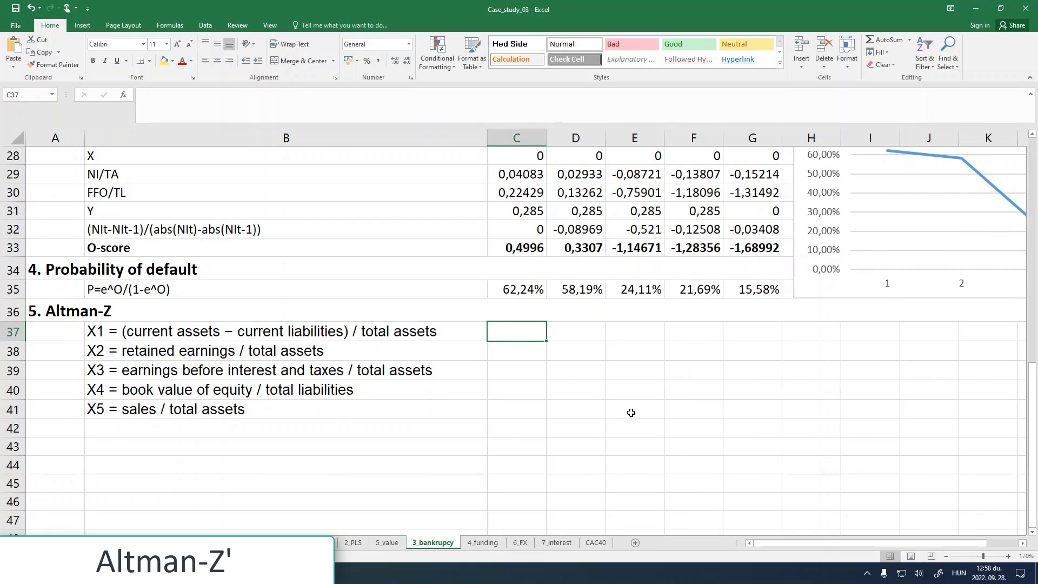
type("=")
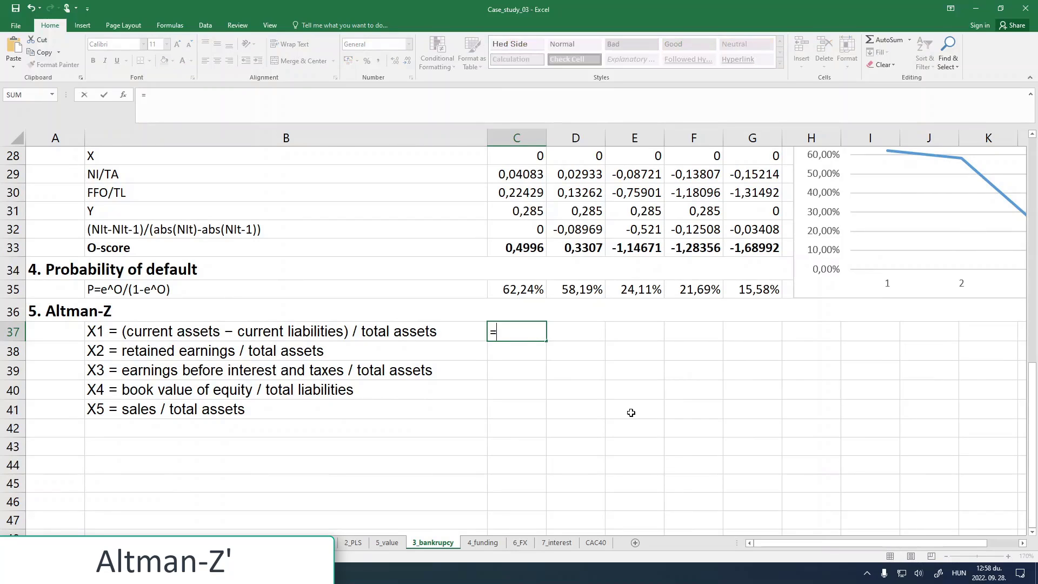
type("(")
scroll(590, 389, "up", 9)
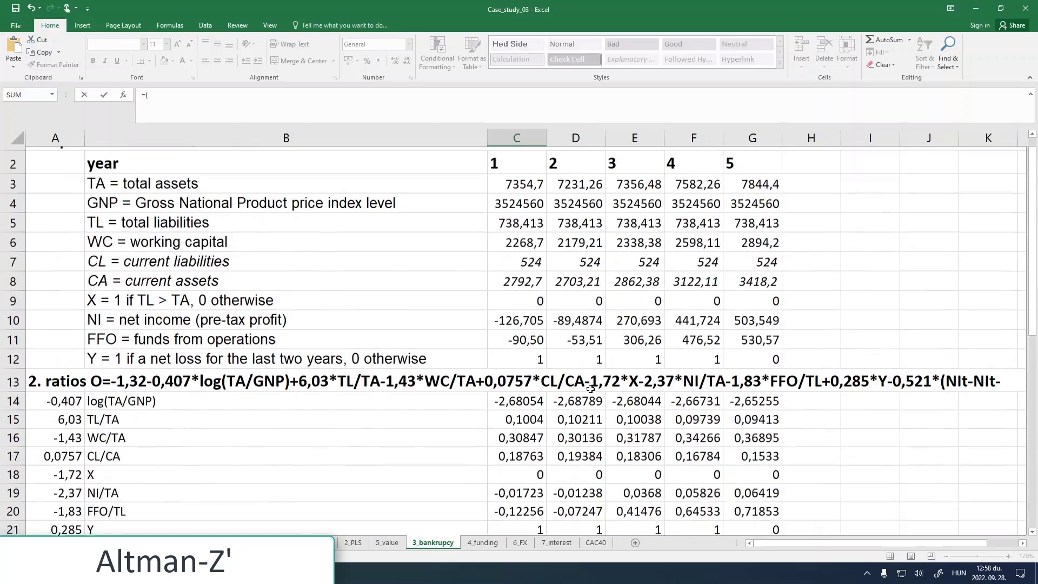
scroll(553, 378, "down", 2)
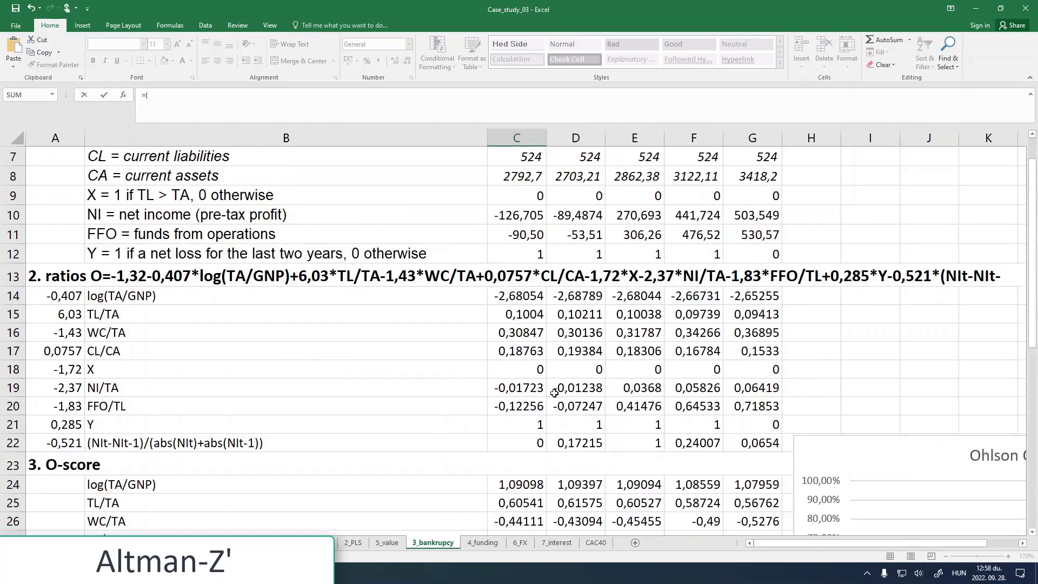
scroll(554, 393, "down", 7)
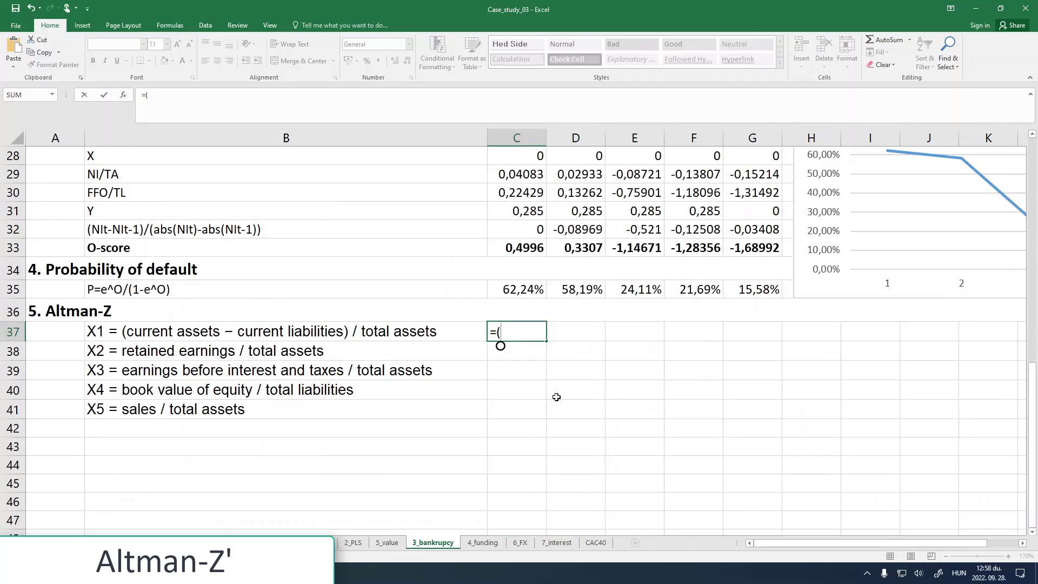
scroll(556, 397, "up", 9)
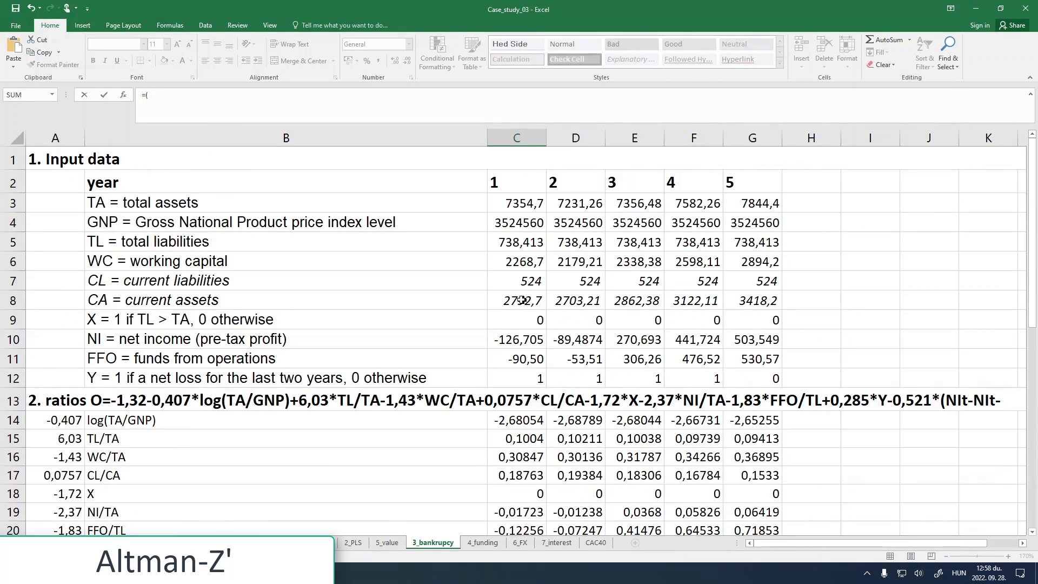
left_click(517, 301)
type("-")
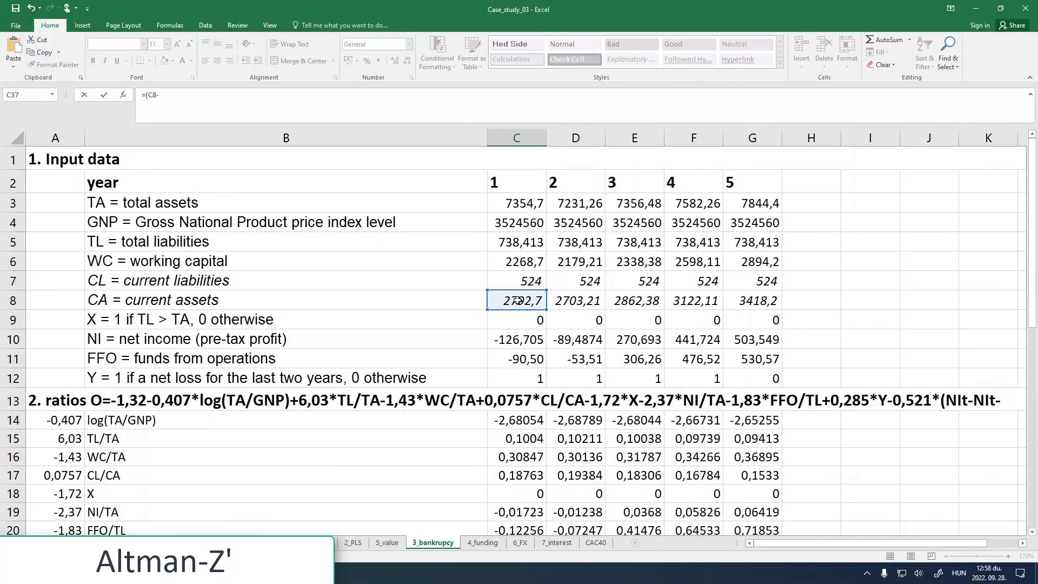
left_click(517, 282)
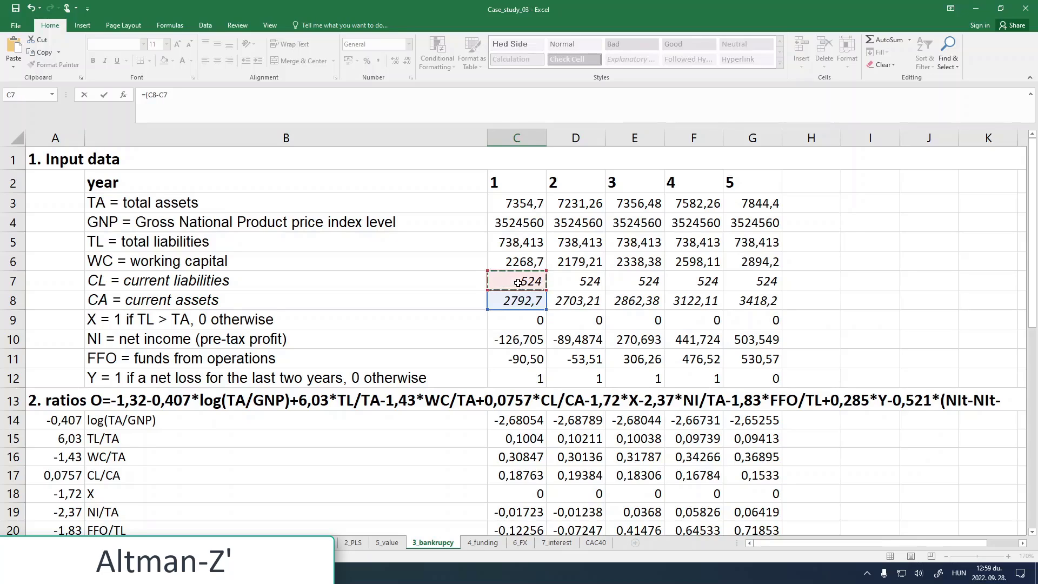
type(")/")
left_click(537, 202)
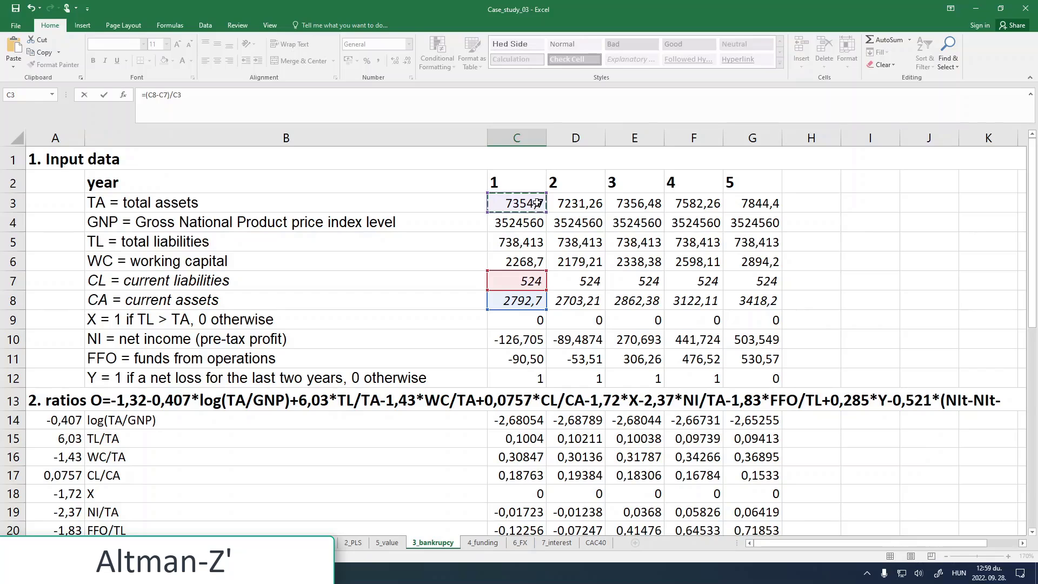
key("Return")
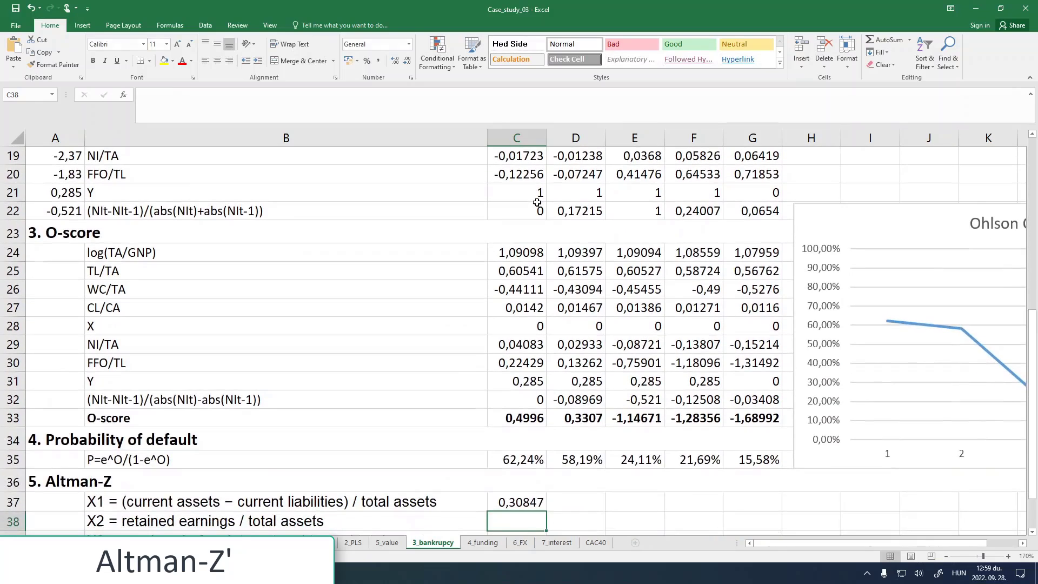
left_click(533, 503)
left_click_drag(546, 511, 779, 506)
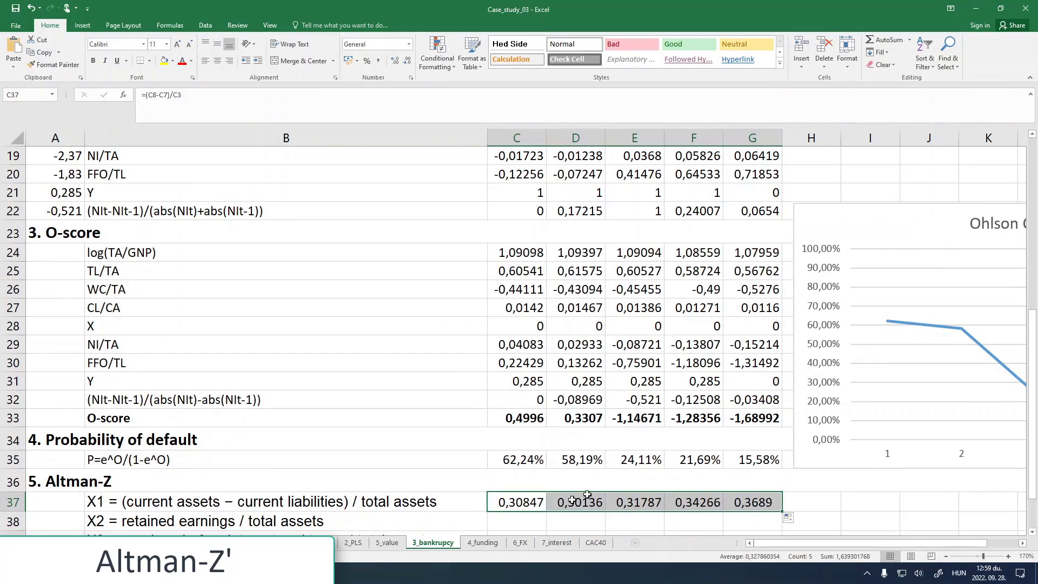
Step: Enter a reference in C38 to the year 1 retained earnings in S21 of the 2_PLS sheet
left_click(507, 523)
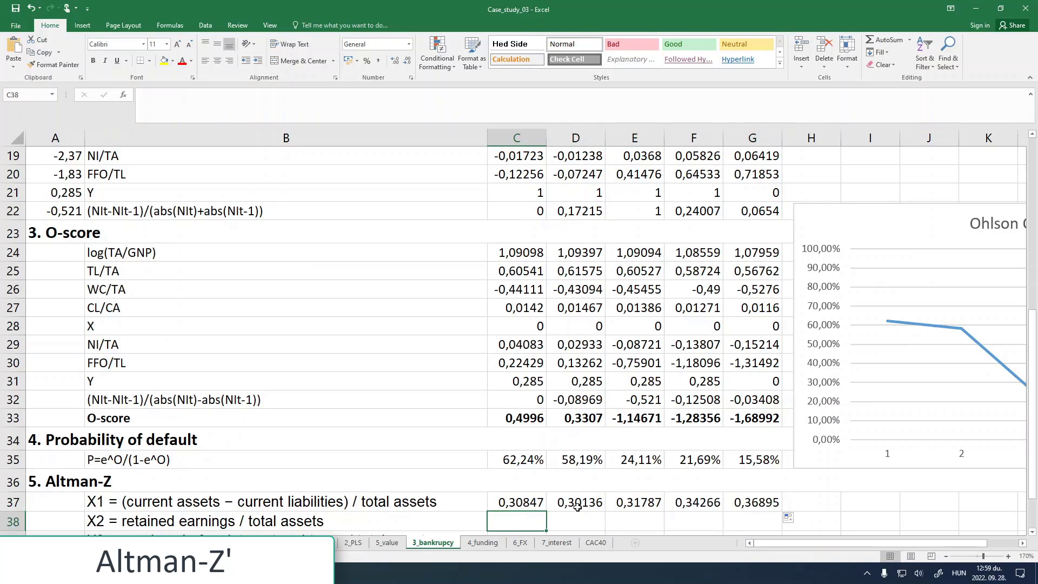
type("=")
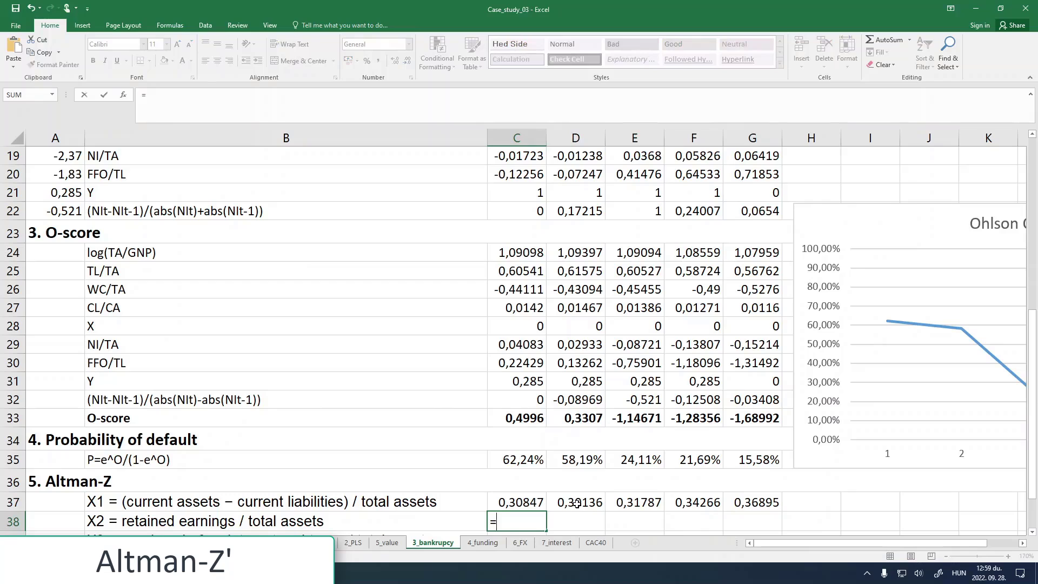
left_click(353, 542)
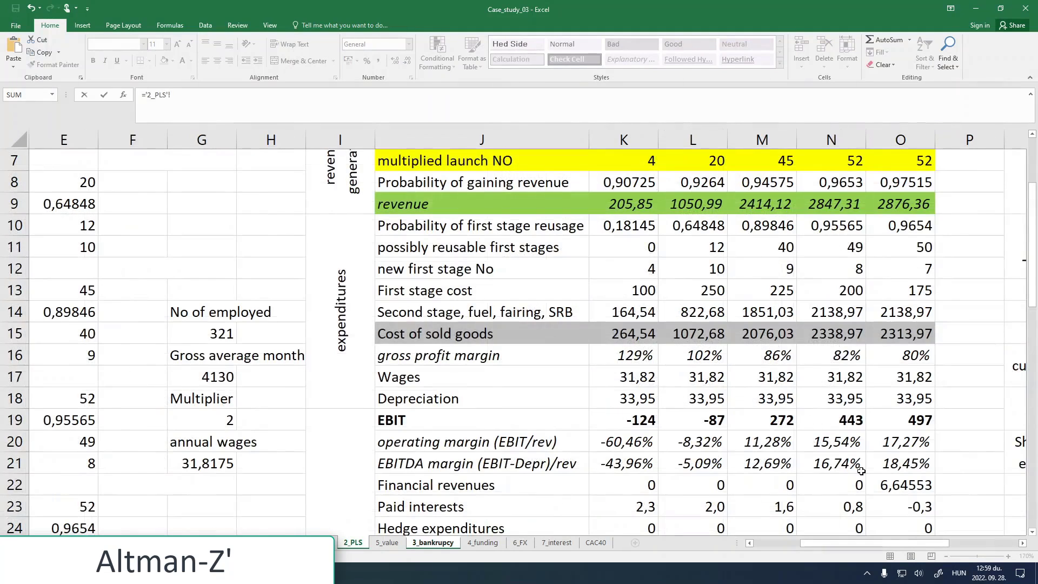
scroll(862, 471, "down", 3)
left_click_drag(877, 546, 948, 546)
scroll(791, 366, "up", 1)
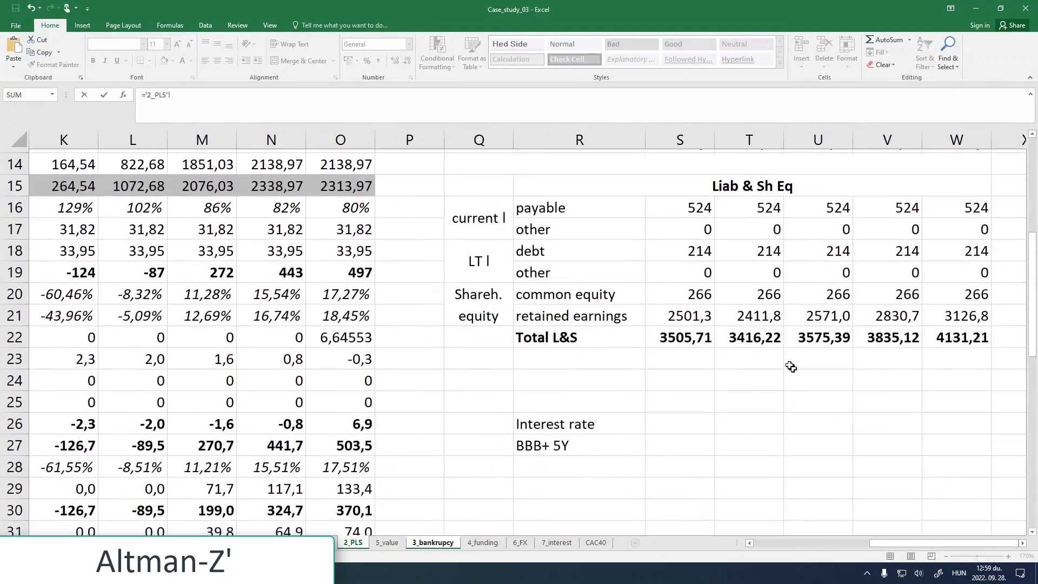
scroll(791, 367, "up", 1)
left_click(685, 330)
key("Return")
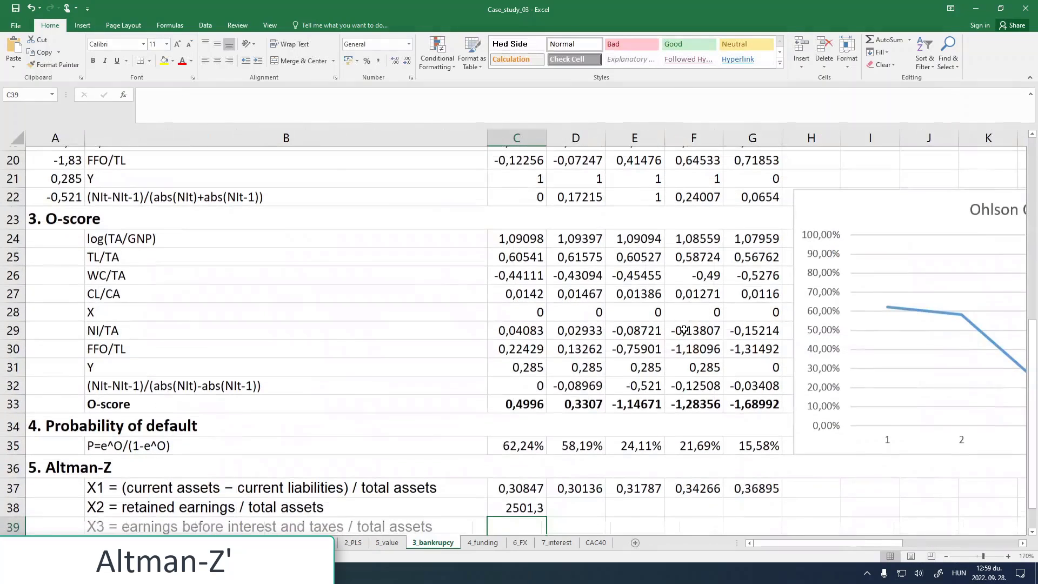
Step: Complete X2 in C38 by dividing the retained earnings reference by total assets in C3, and fill the formula across to G38
left_click(511, 503)
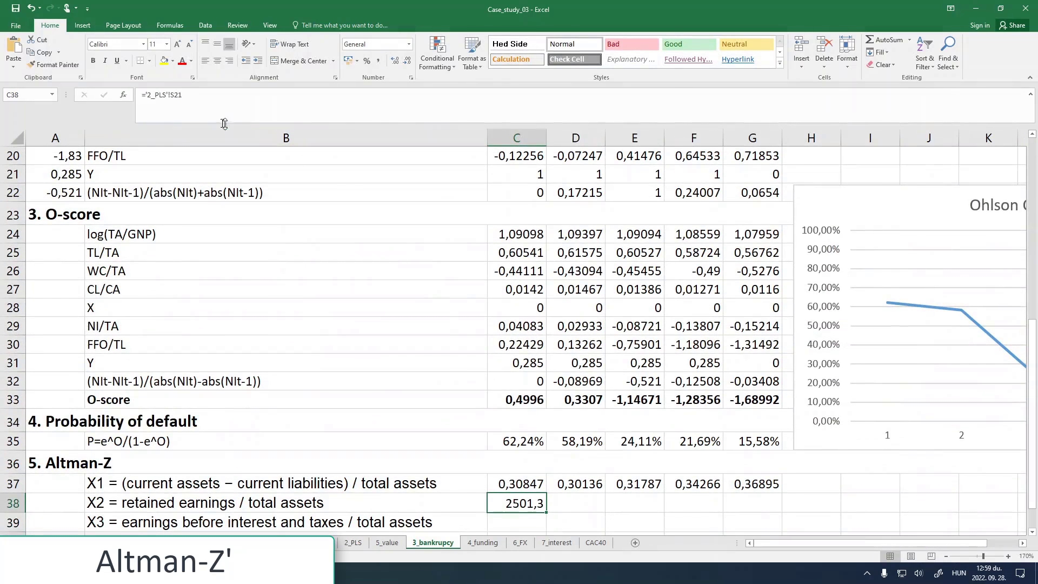
left_click(184, 94)
type("/")
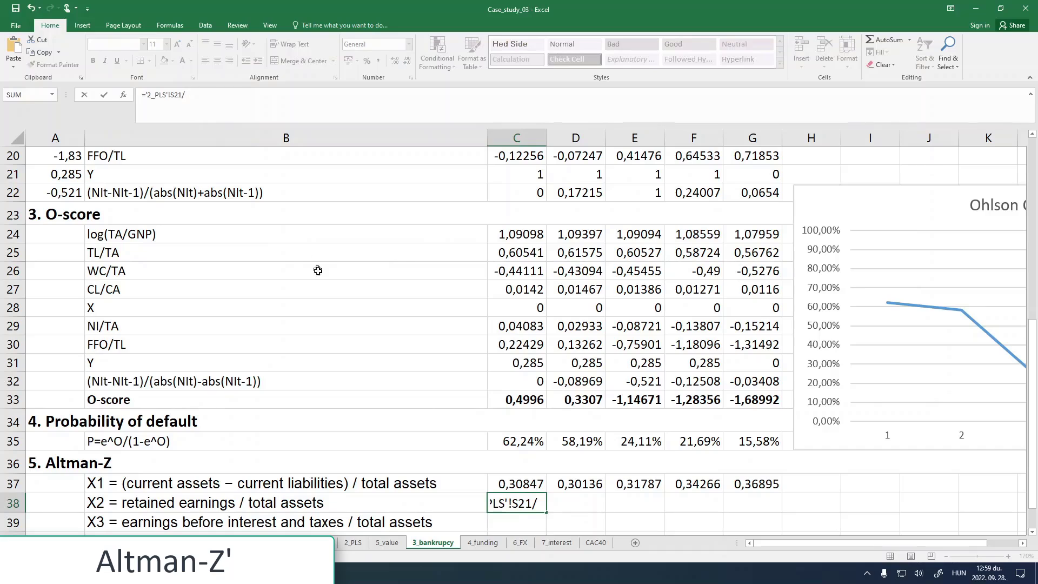
left_click_drag(1032, 371, 1033, 184)
left_click(507, 203)
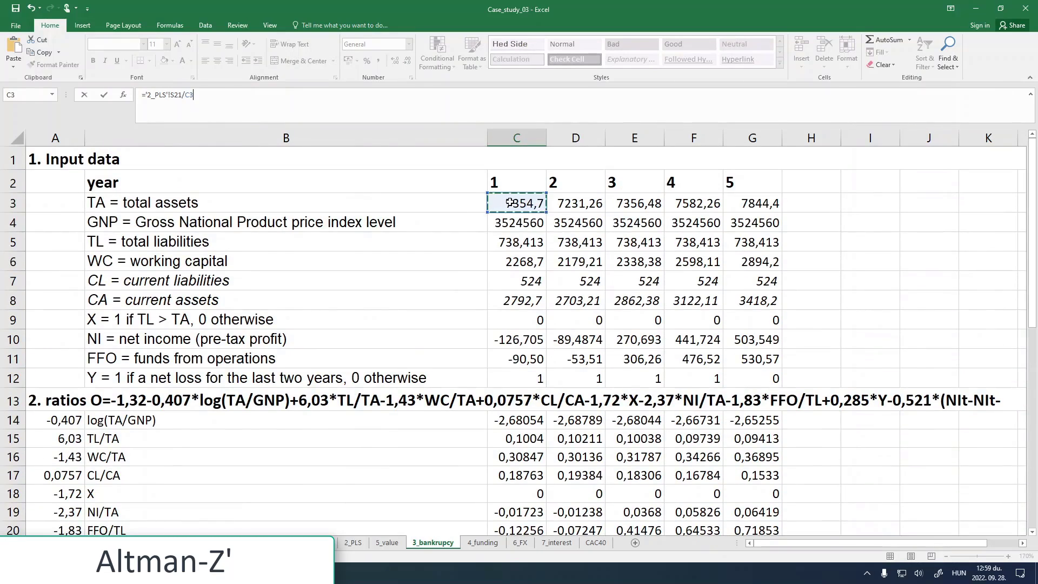
key("Return")
left_click(529, 502)
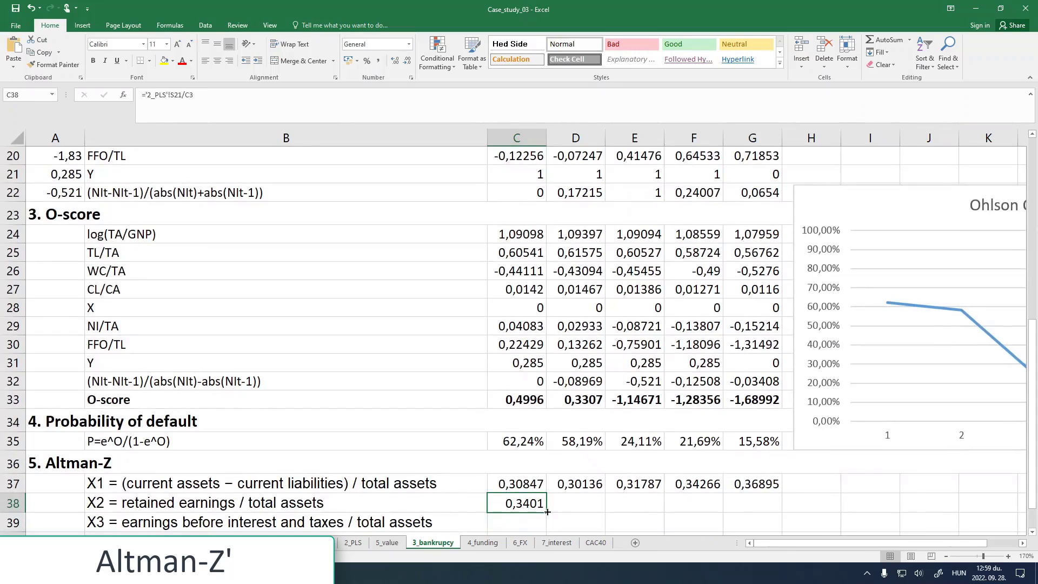
left_click_drag(546, 512, 779, 503)
Step: Start the X3 formula in C39 with a reference to the year 1 EBIT in K19 of the 2_PLS sheet
scroll(428, 459, "down", 1)
scroll(428, 460, "down", 2)
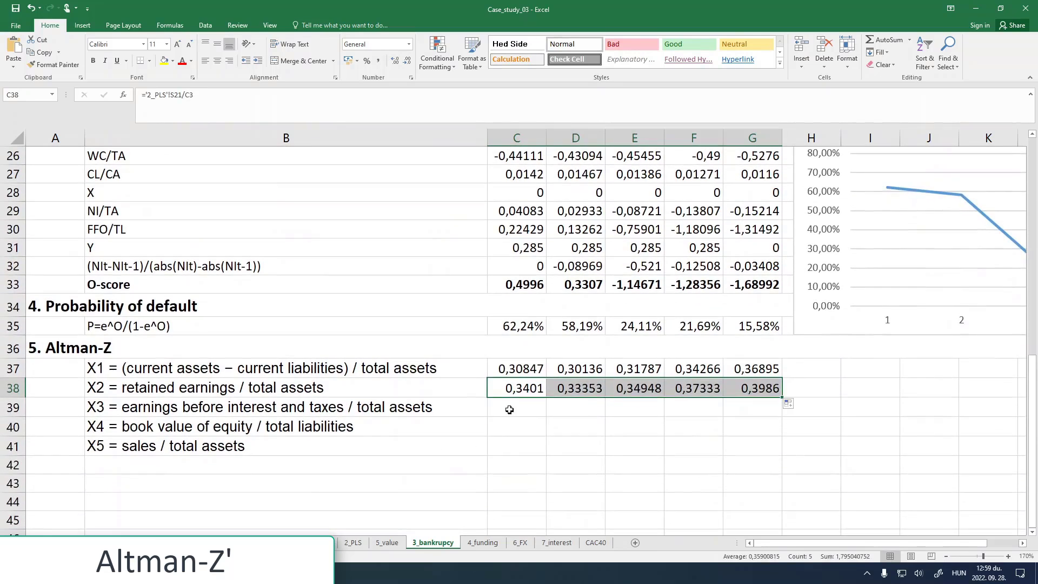
left_click(508, 407)
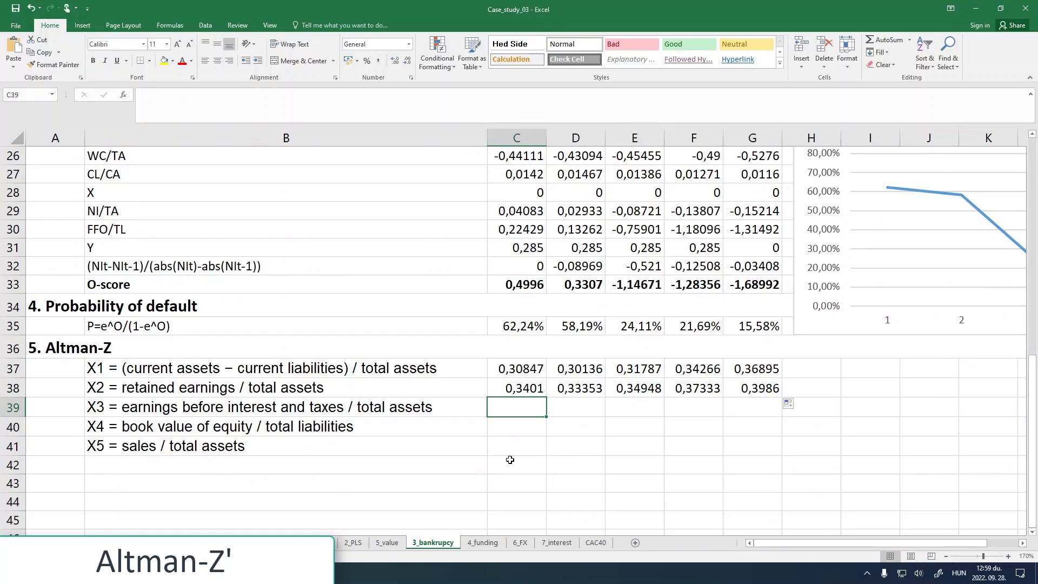
type("=")
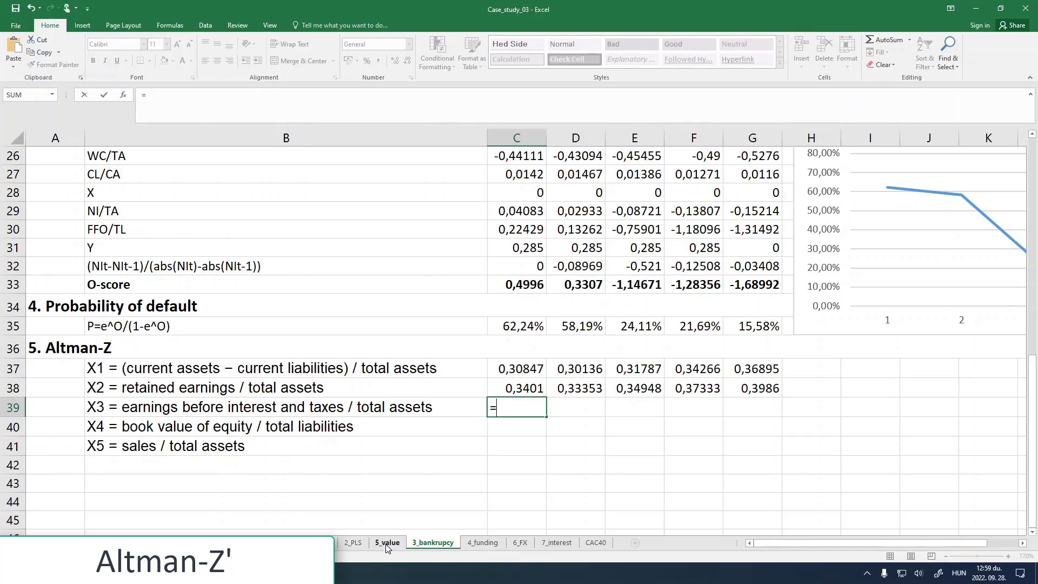
left_click(353, 543)
scroll(510, 430, "left", 4)
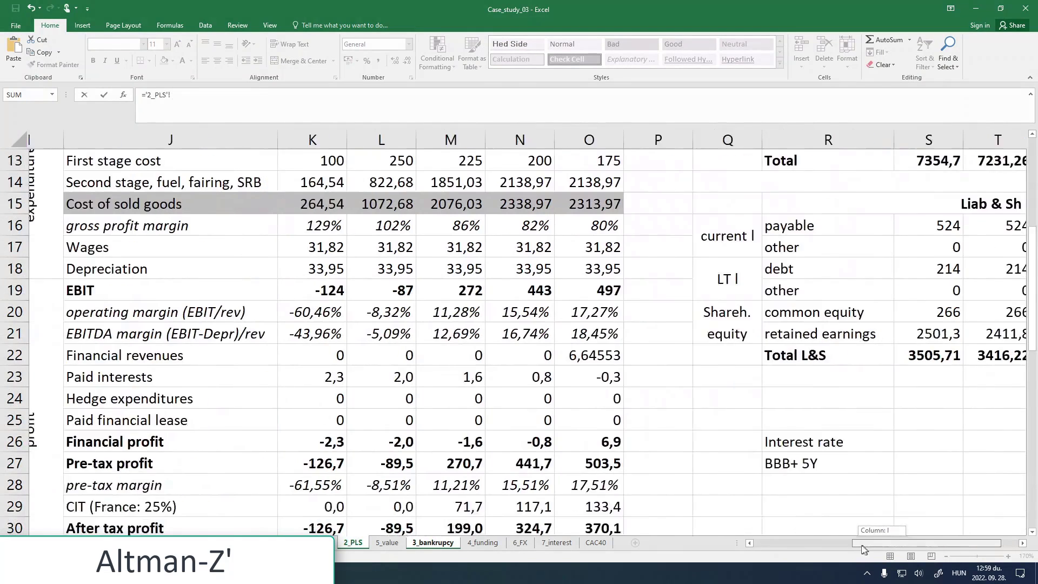
scroll(510, 430, "down", 3)
scroll(510, 430, "up", 3)
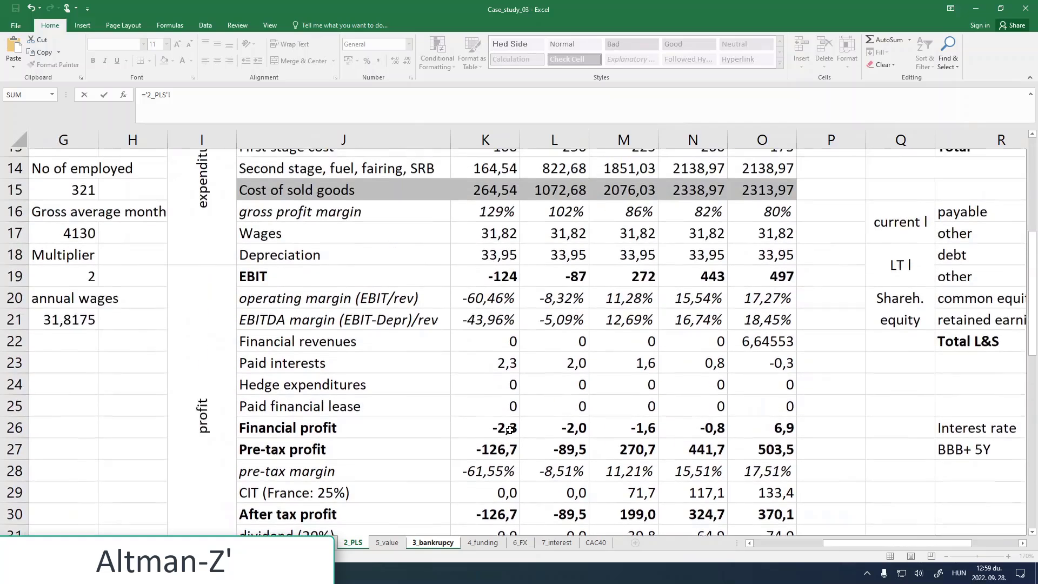
left_click(493, 291)
Step: Divide the EBIT reference by the year 1 total assets in S13 of 2_PLS, and fill X3 from C39 across to G39
type("/")
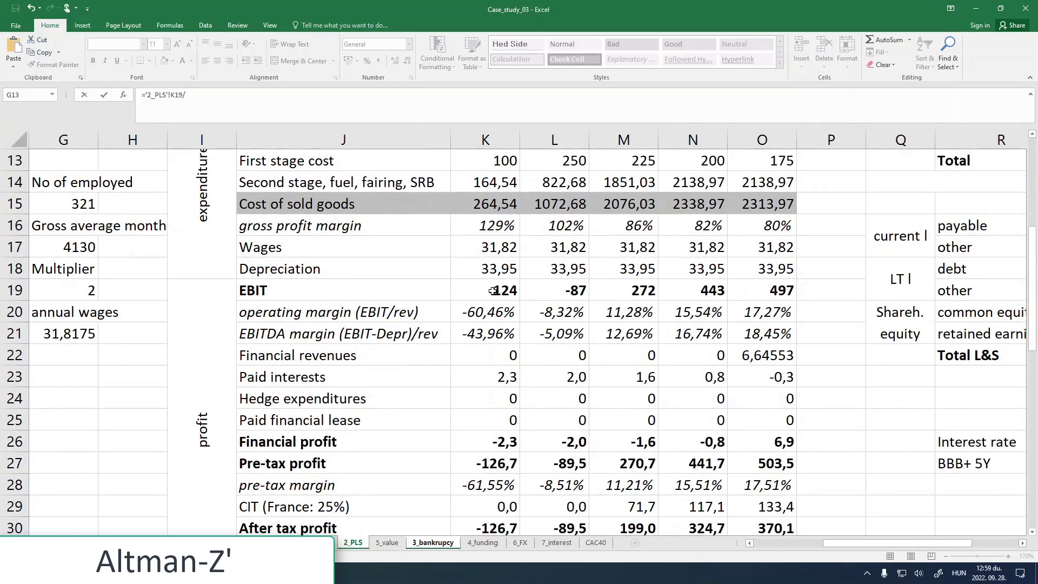
left_click_drag(855, 542, 907, 543)
scroll(800, 367, "up", 4)
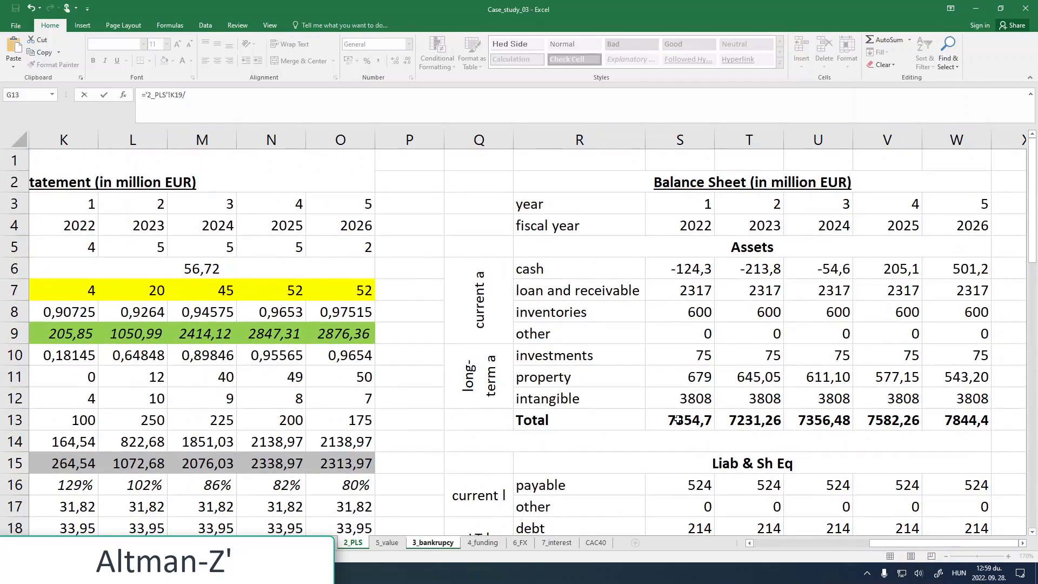
left_click(677, 419)
key("Return")
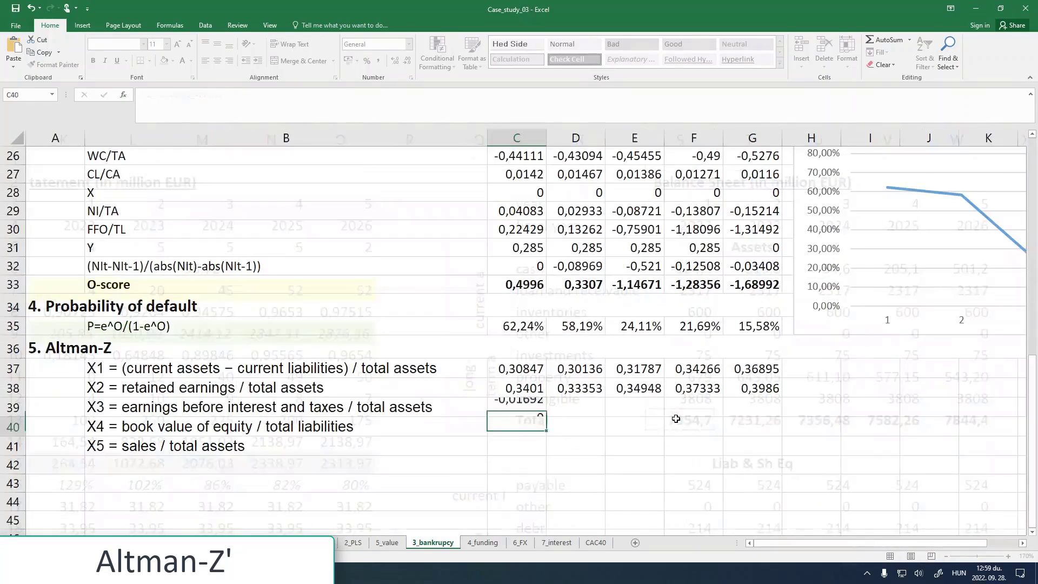
left_click(517, 411)
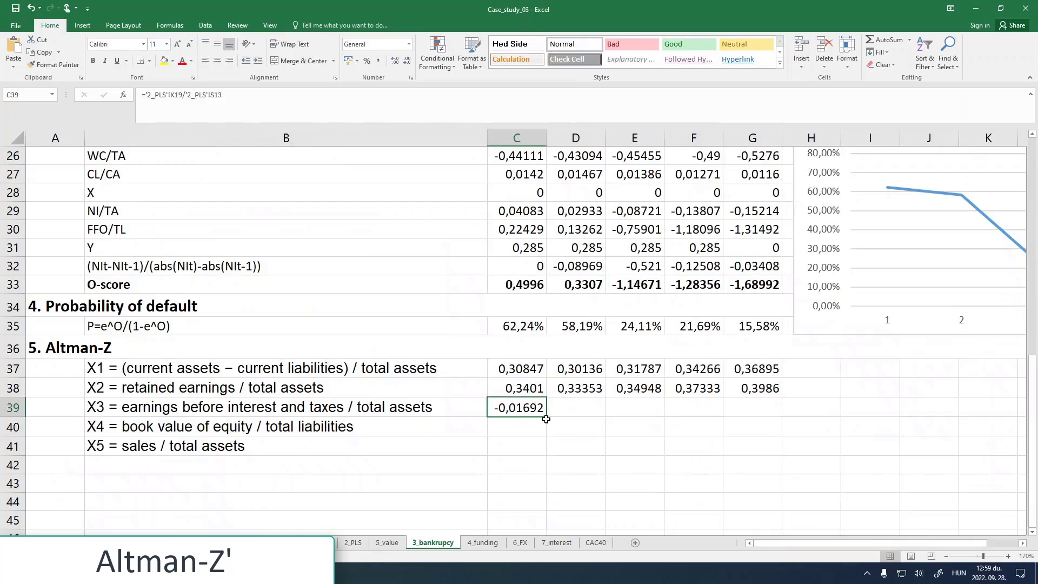
left_click_drag(549, 420, 779, 417)
left_click(529, 408)
Step: Calculate X4 in C40 as common equity in S20 of 2_PLS divided by total liabilities in C5, and fill it across to G40
left_click(522, 431)
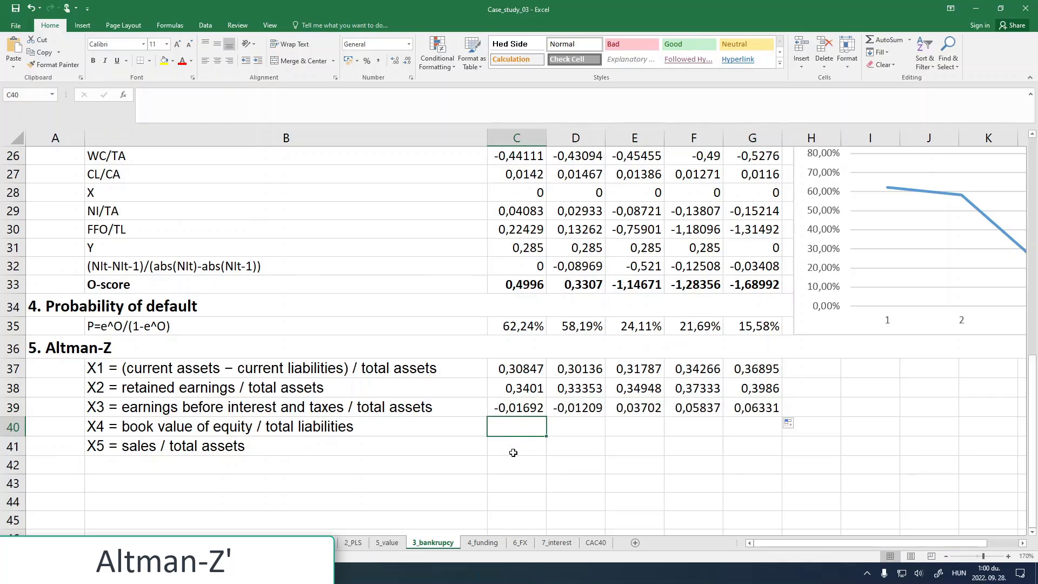
type("=")
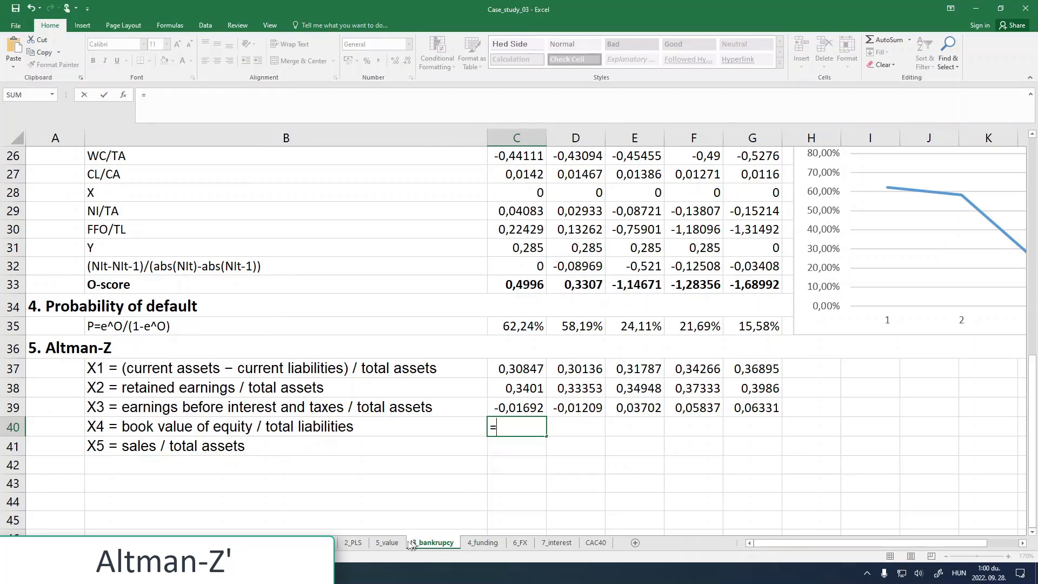
left_click(355, 545)
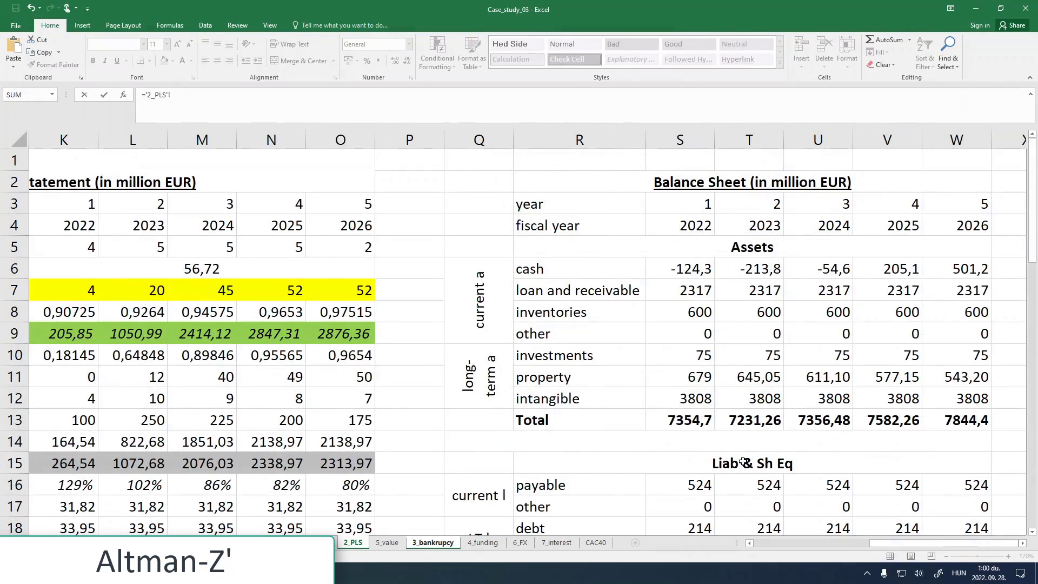
scroll(682, 463, "down", 3)
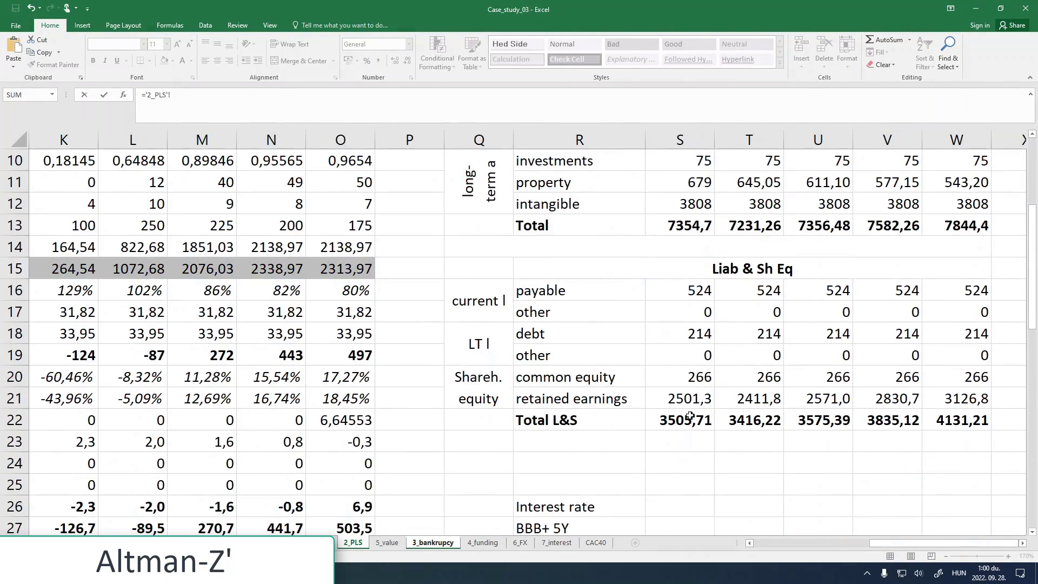
left_click(684, 376)
type("/")
left_click(433, 543)
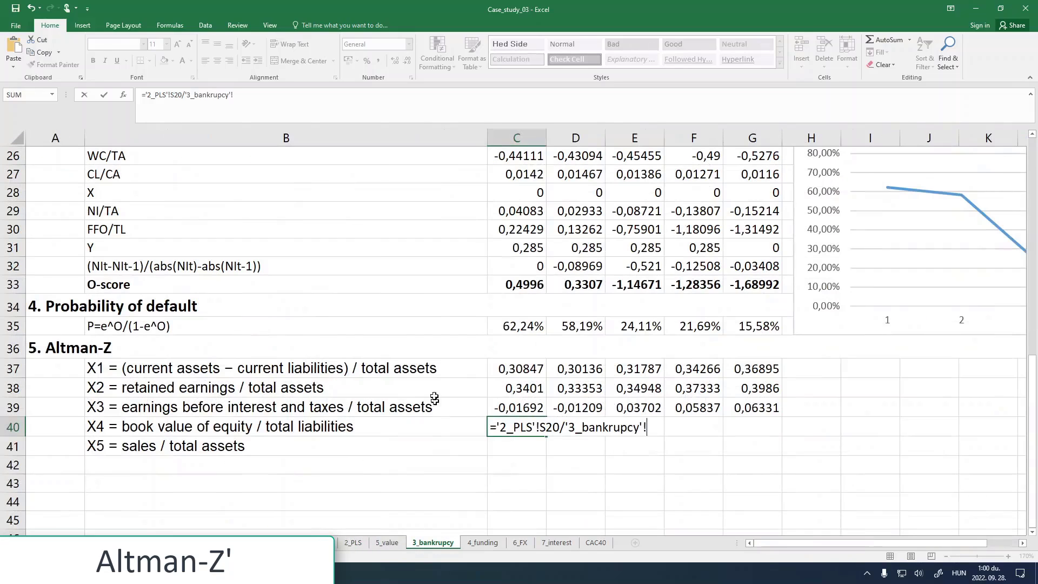
scroll(471, 437, "up", 6)
scroll(471, 437, "up", 3)
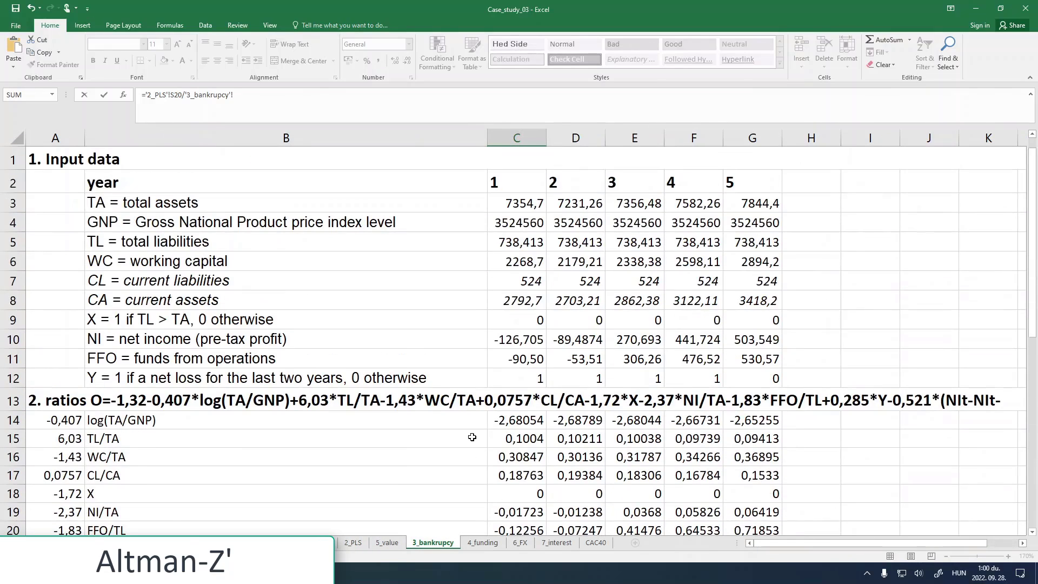
left_click(530, 243)
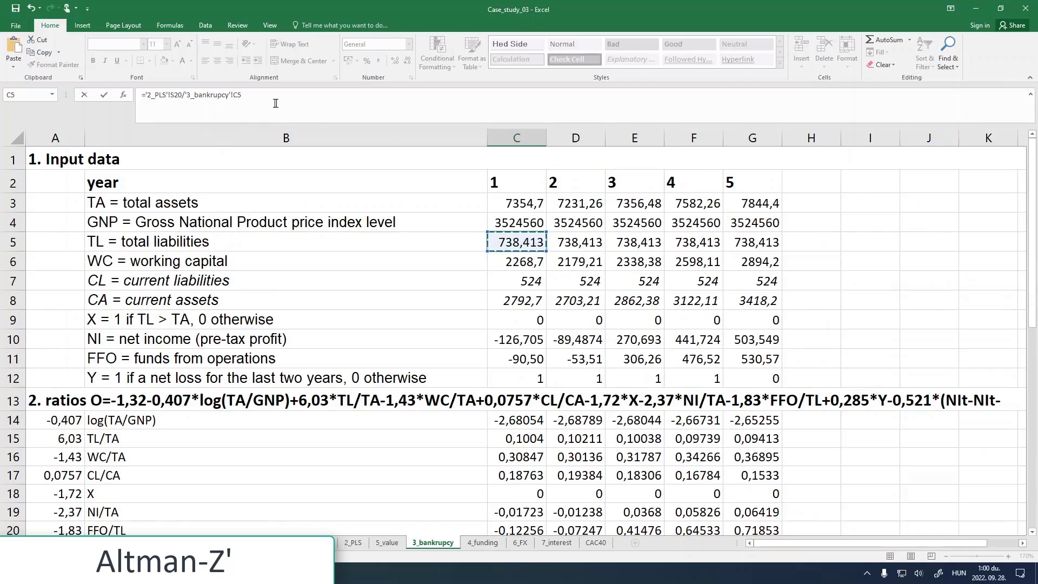
left_click(104, 95)
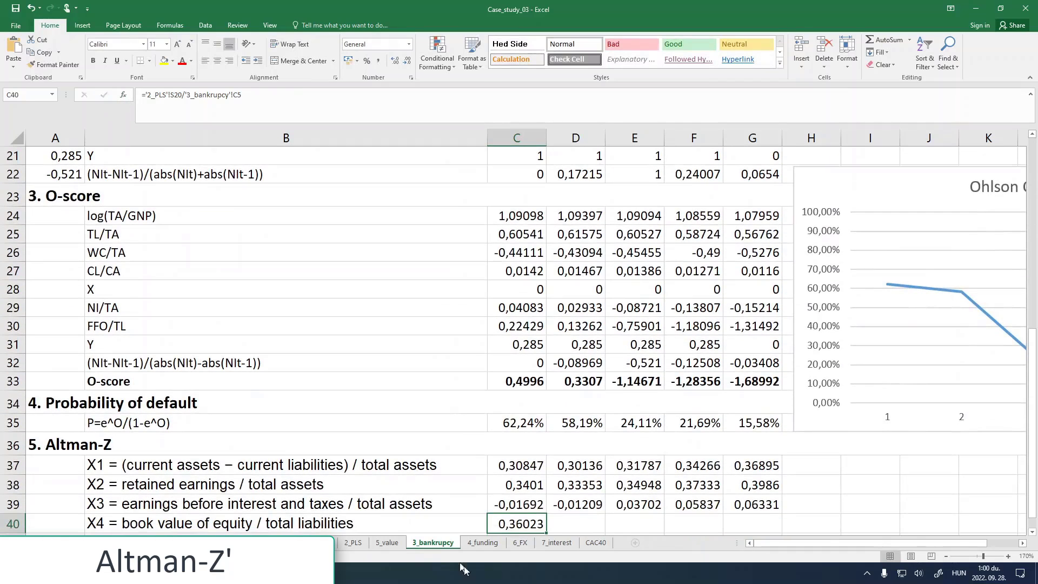
left_click_drag(546, 533, 778, 533)
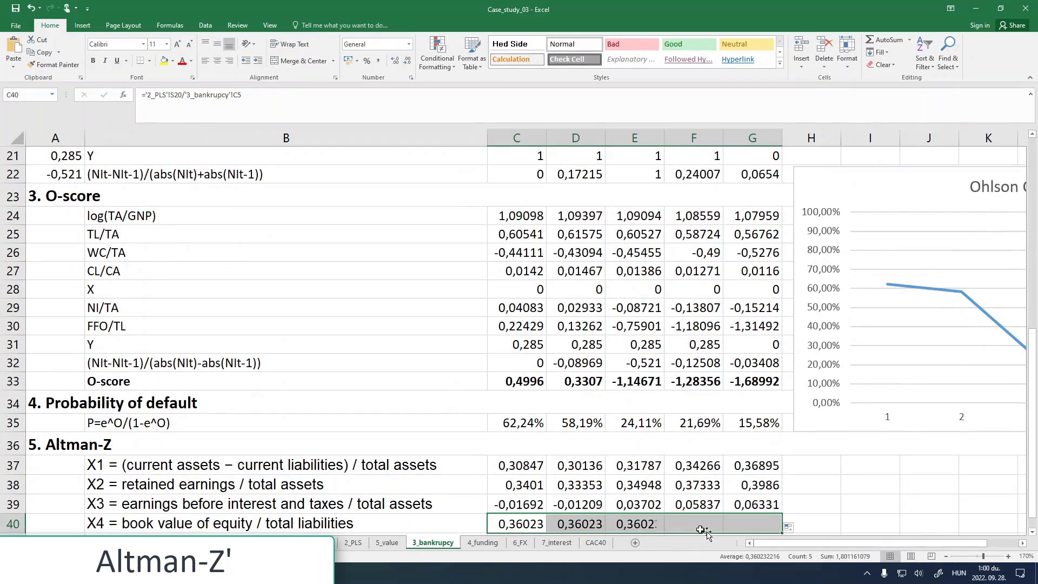
Step: Start the X5 formula in C41 with a reference to the year 1 revenue in K9 of the 2_PLS sheet
scroll(549, 518, "down", 1)
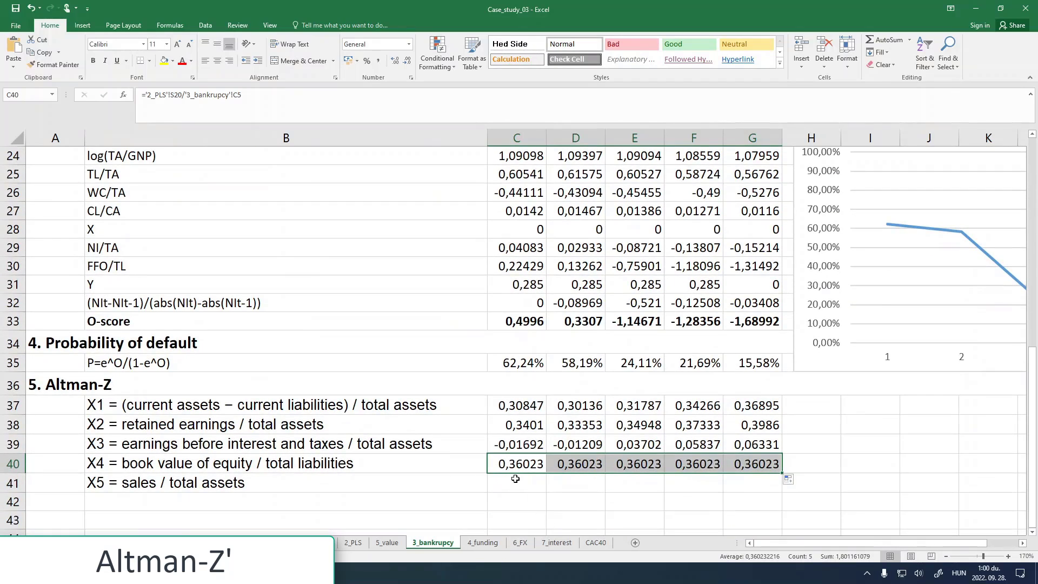
left_click(514, 479)
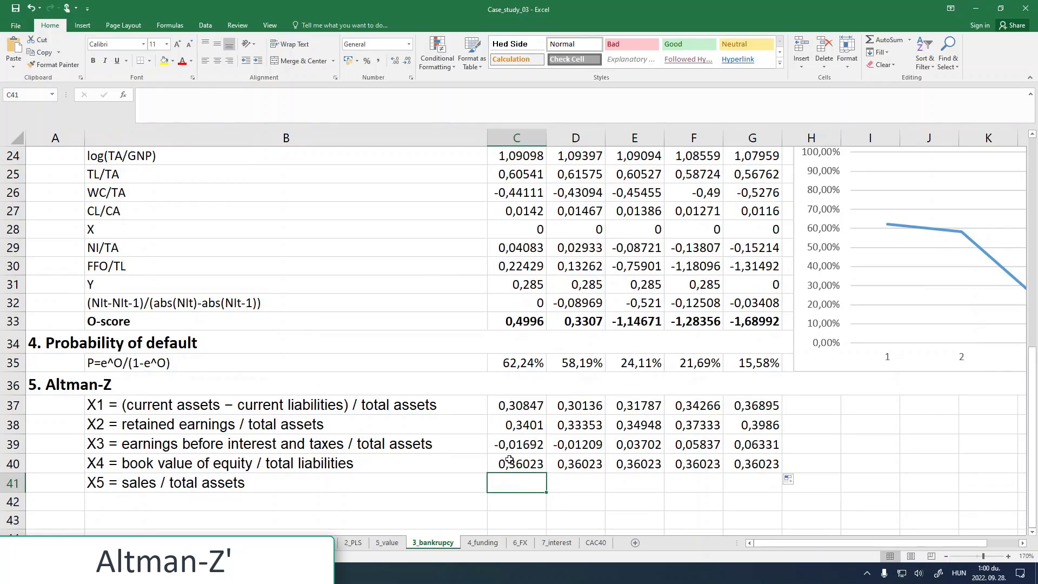
left_click(509, 460)
left_click(526, 483)
type("=")
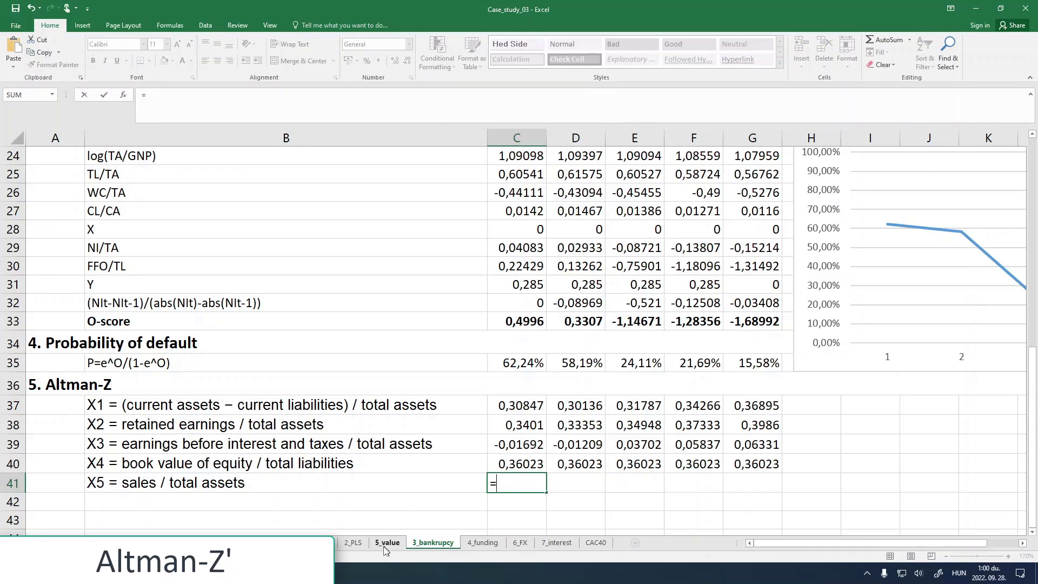
left_click(356, 543)
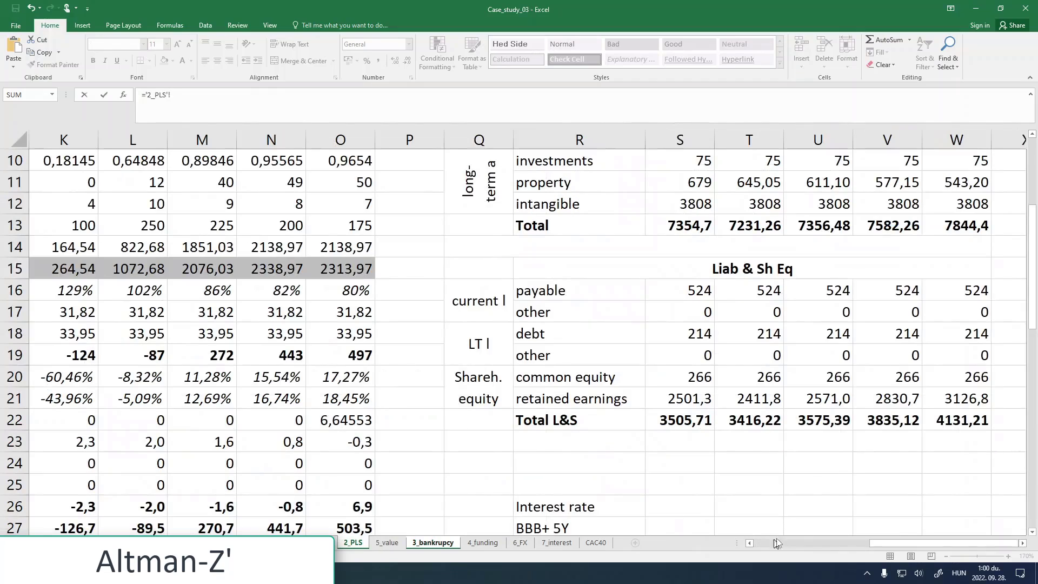
left_click_drag(891, 547, 832, 547)
scroll(487, 335, "up", 3)
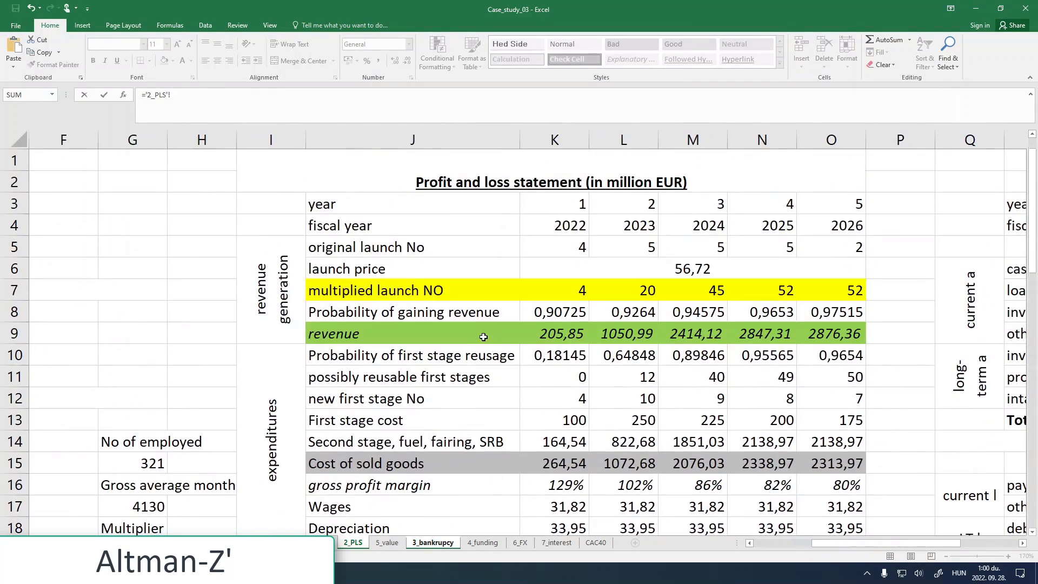
left_click(571, 332)
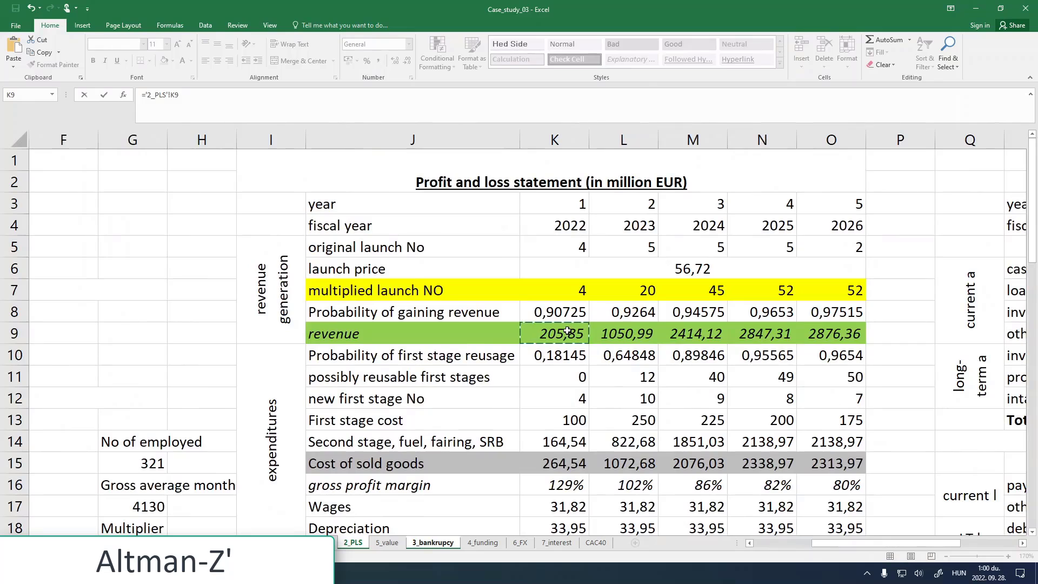
Step: Divide the revenue reference by total assets in C3 of the 3_bankrupcy sheet, and fill X5 from C41 across to G41
type("/")
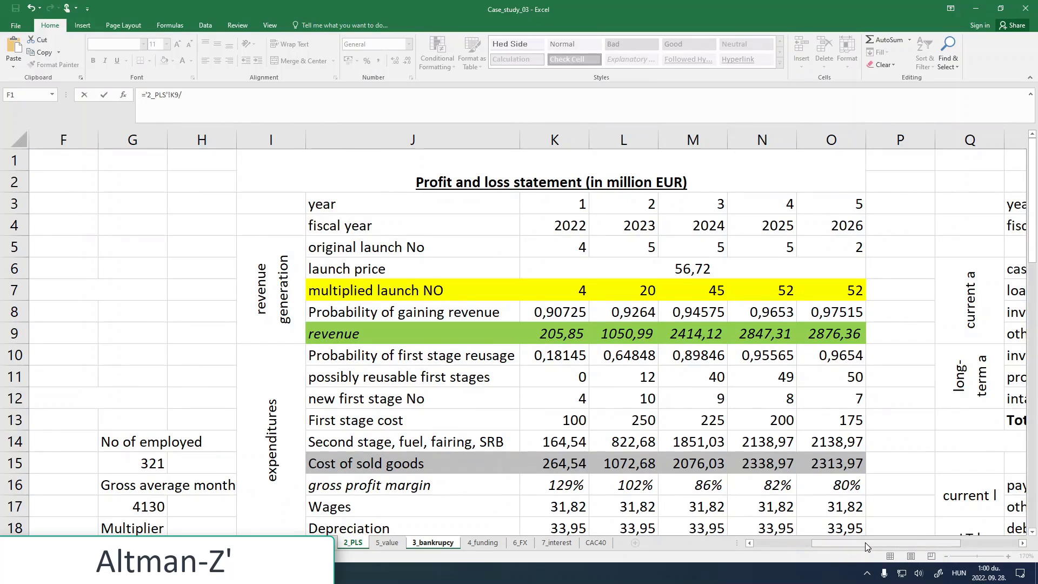
left_click_drag(865, 543, 929, 543)
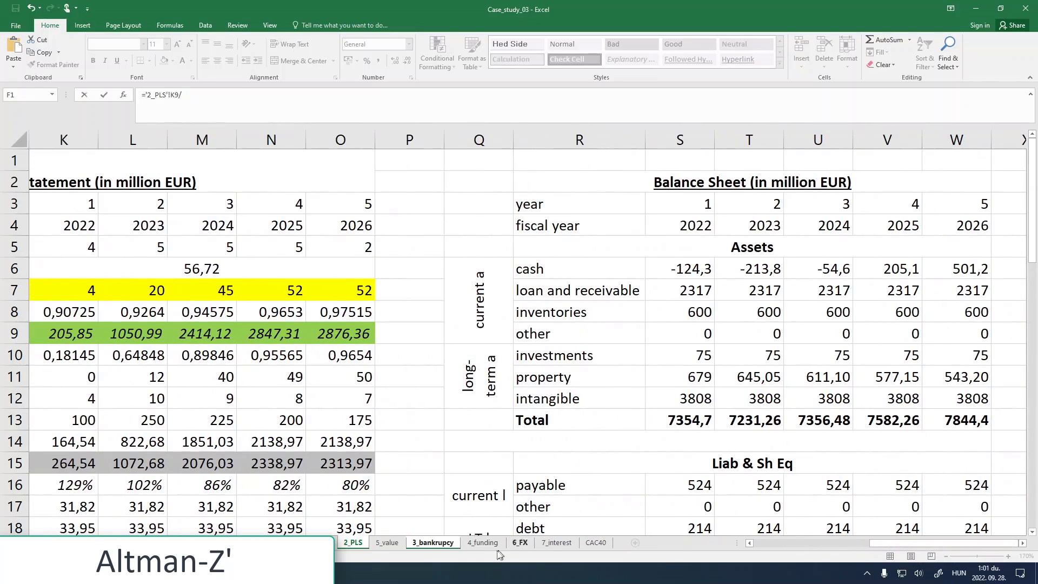
left_click(433, 545)
scroll(473, 296, "up", 8)
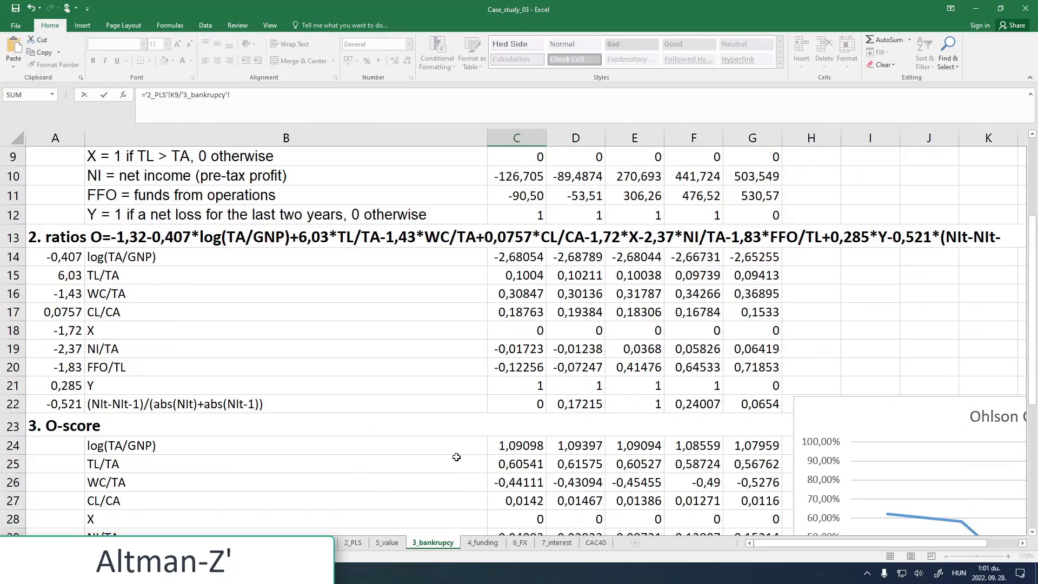
left_click(514, 209)
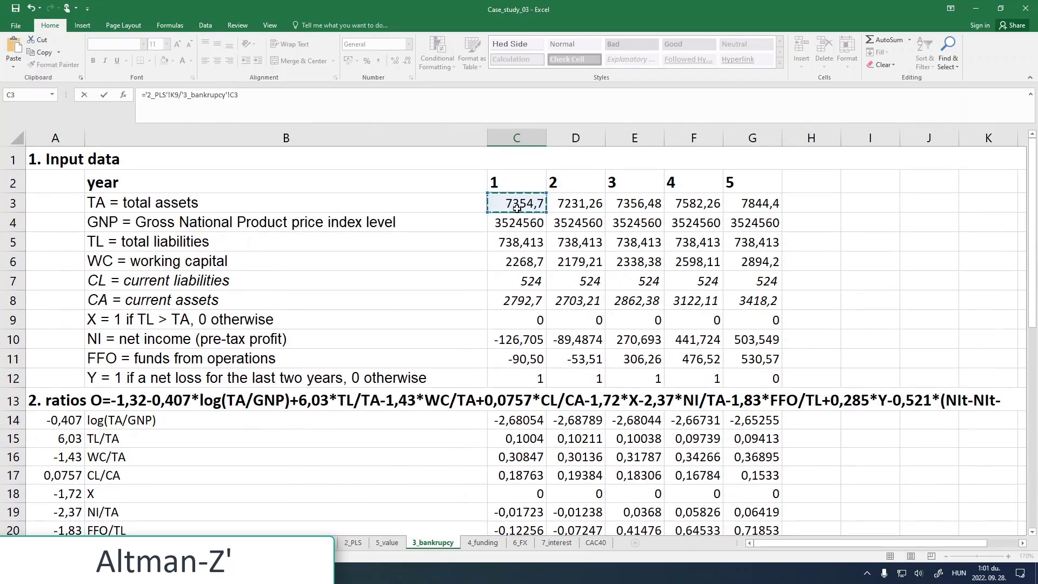
key("Return")
left_click(521, 503)
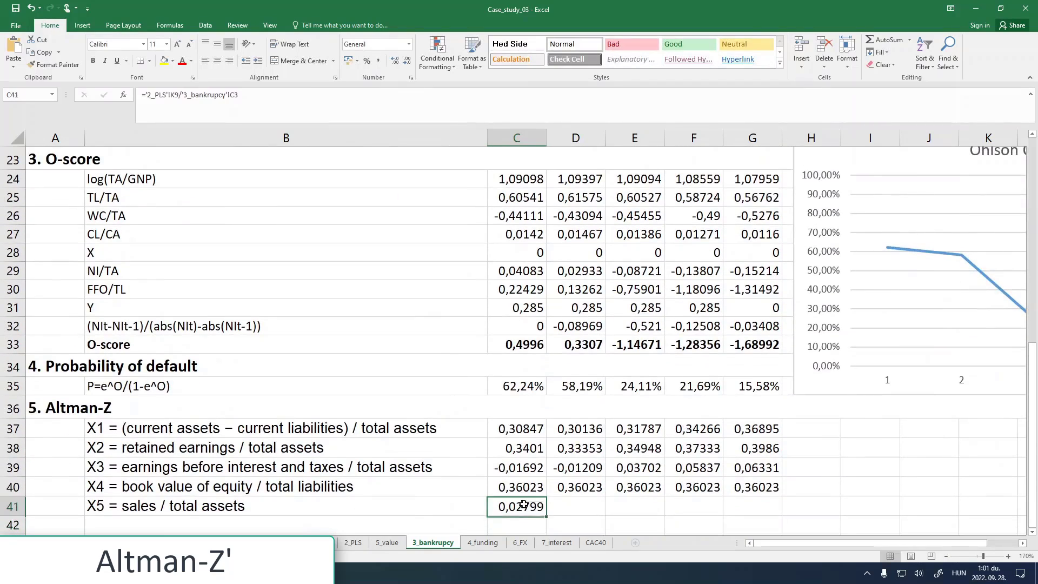
left_click_drag(546, 516, 768, 512)
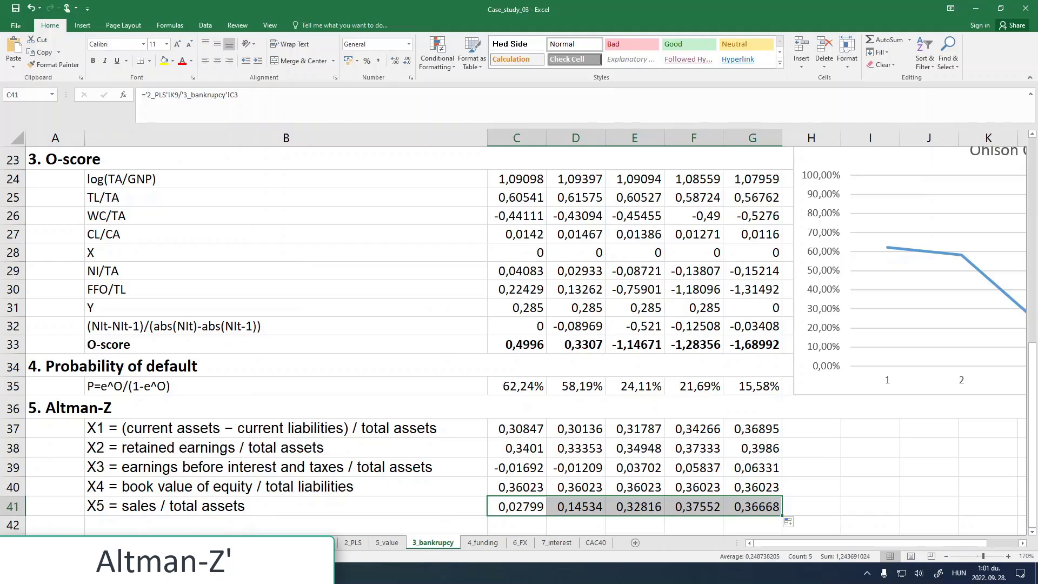
Step: Copy the Z' equation from the PDF notes in the browser and append it to the Altman-Z heading in A36 of the Excel workbook
key("alt+Tab")
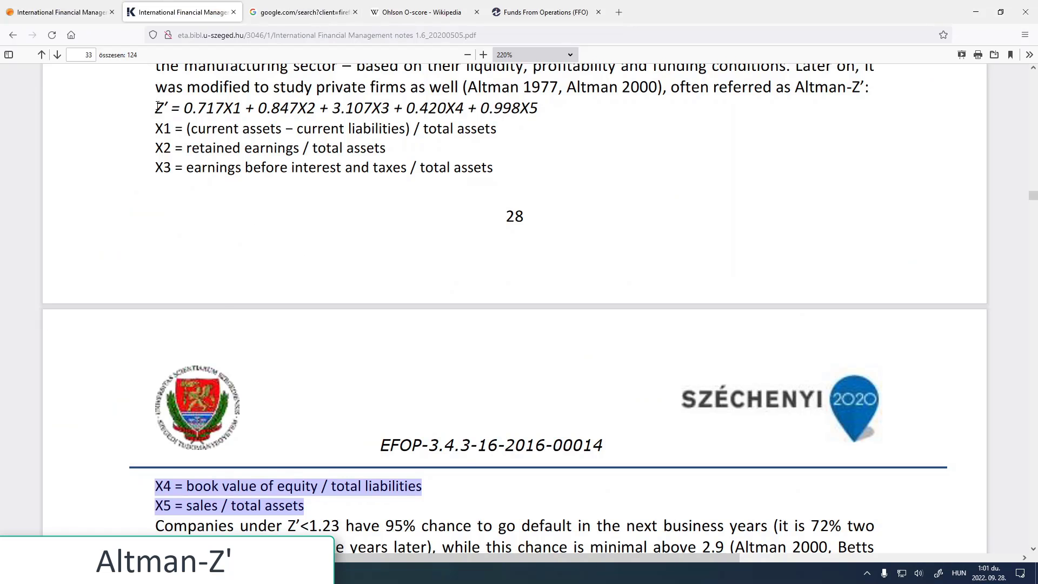
left_click_drag(157, 106, 545, 105)
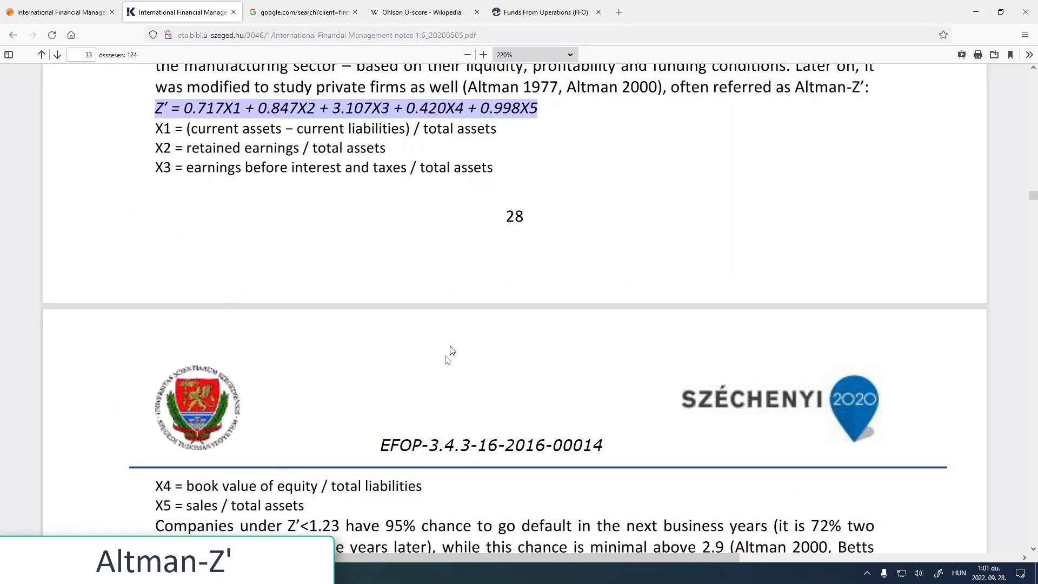
key("alt+Tab")
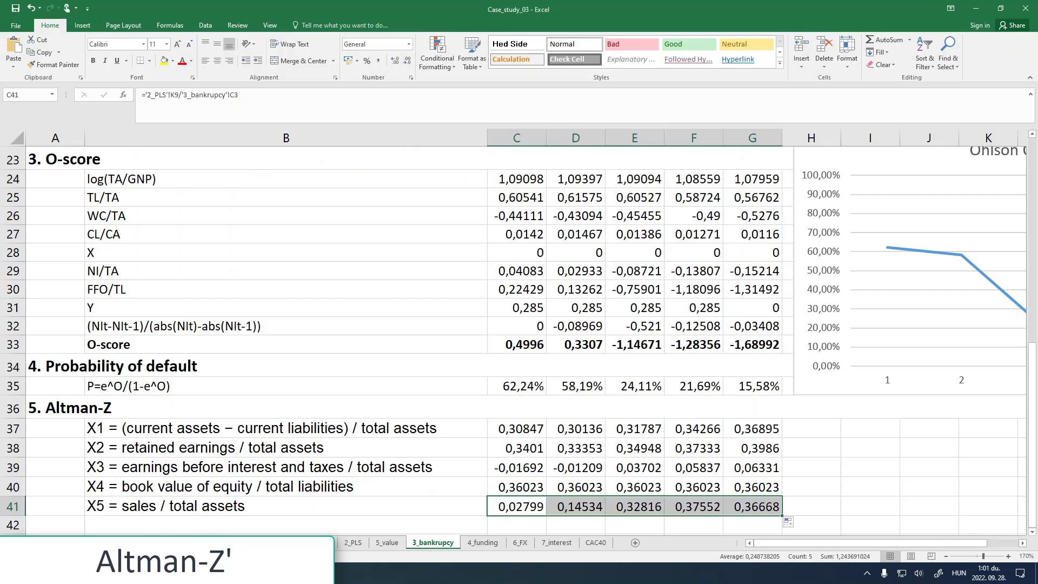
left_click(135, 408)
left_click(194, 95)
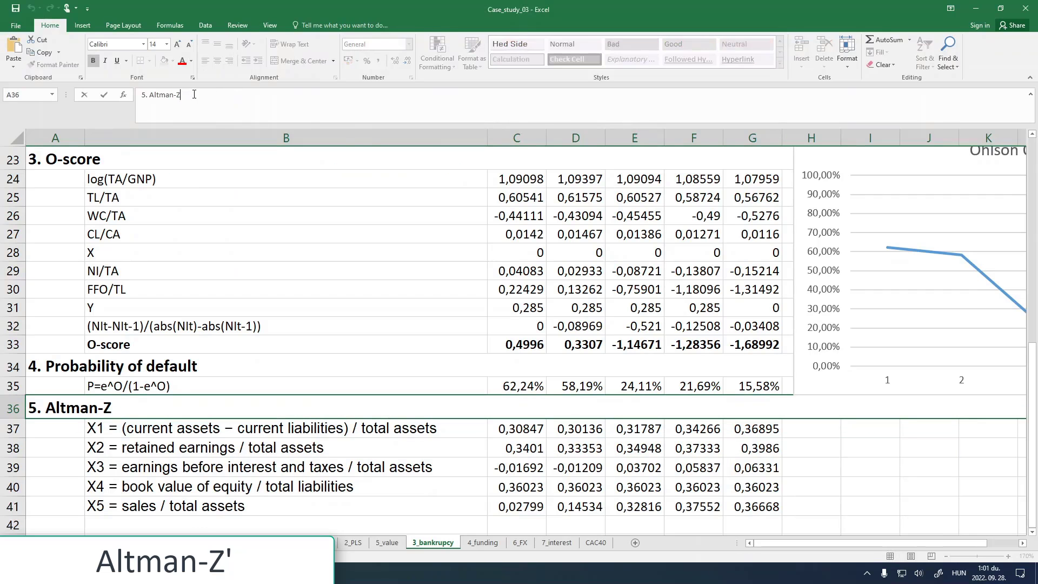
key("ctrl+v")
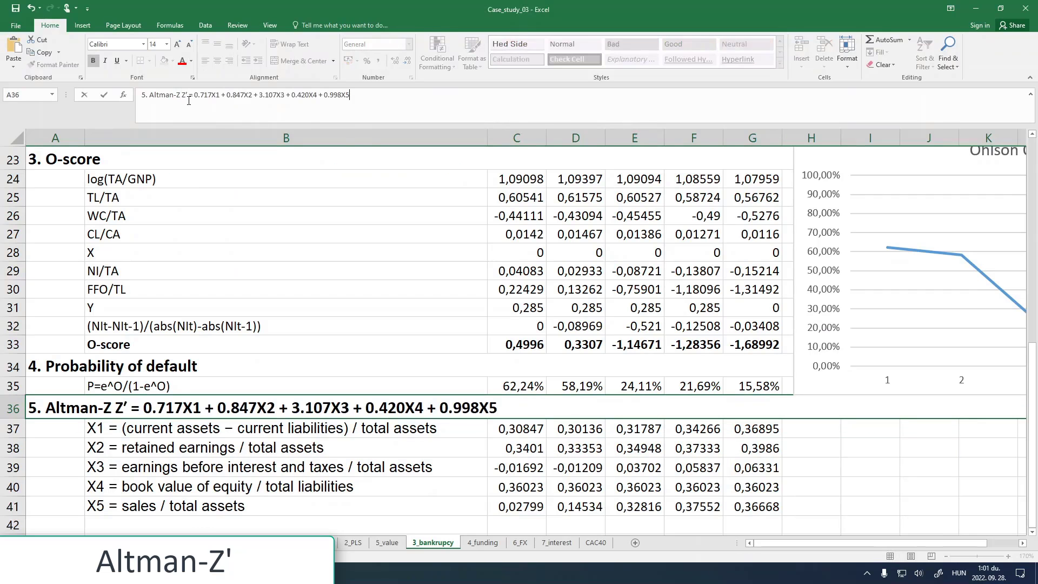
left_click(104, 95)
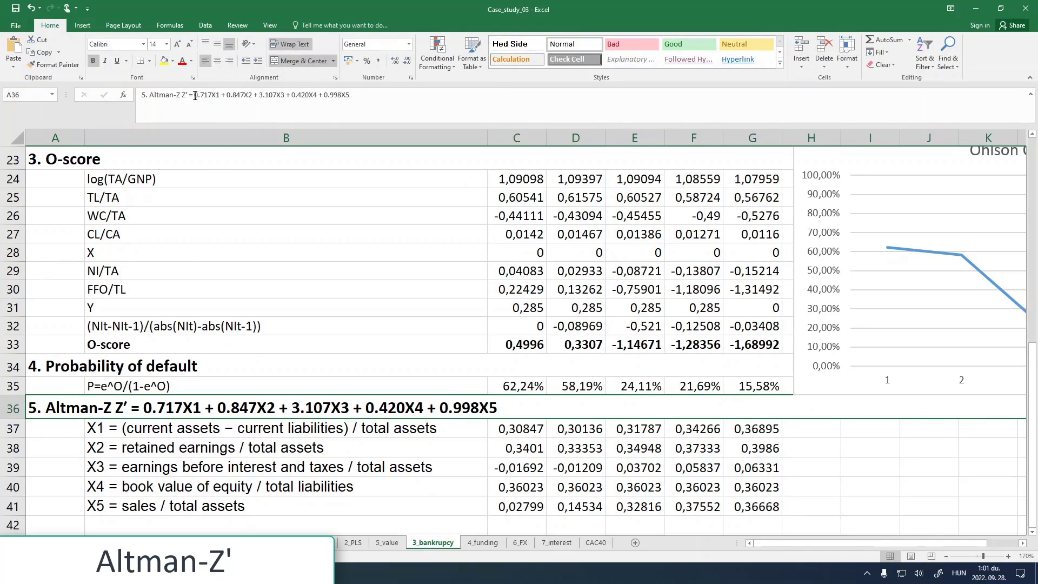
Step: Copy the X1 coefficient from the A36 heading into A37 and change its decimal point to a comma, giving 0,717
left_click_drag(194, 96, 212, 96)
key("ctrl+c")
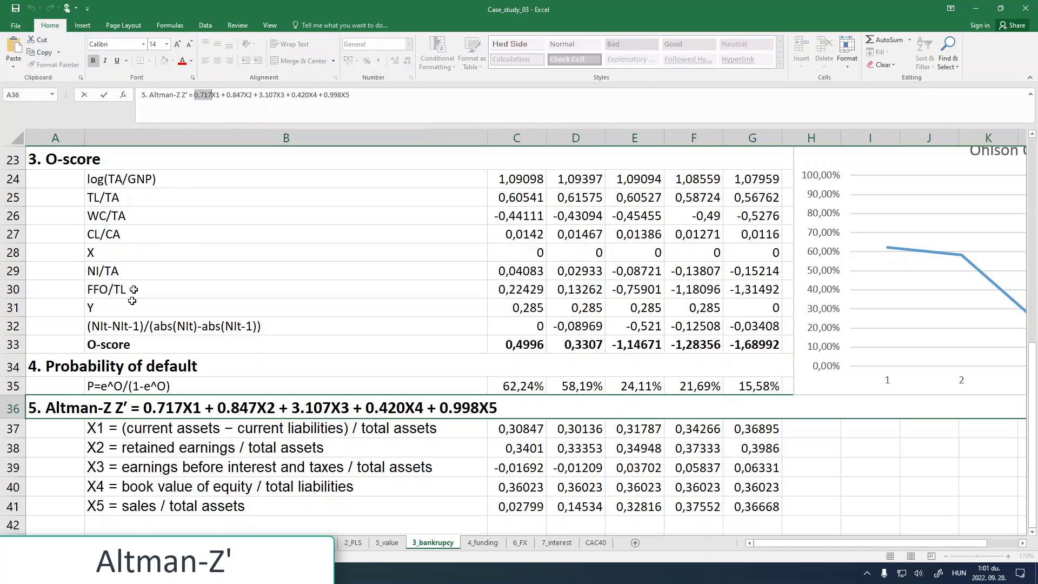
left_click(64, 431)
key("ctrl+v")
left_click(61, 445)
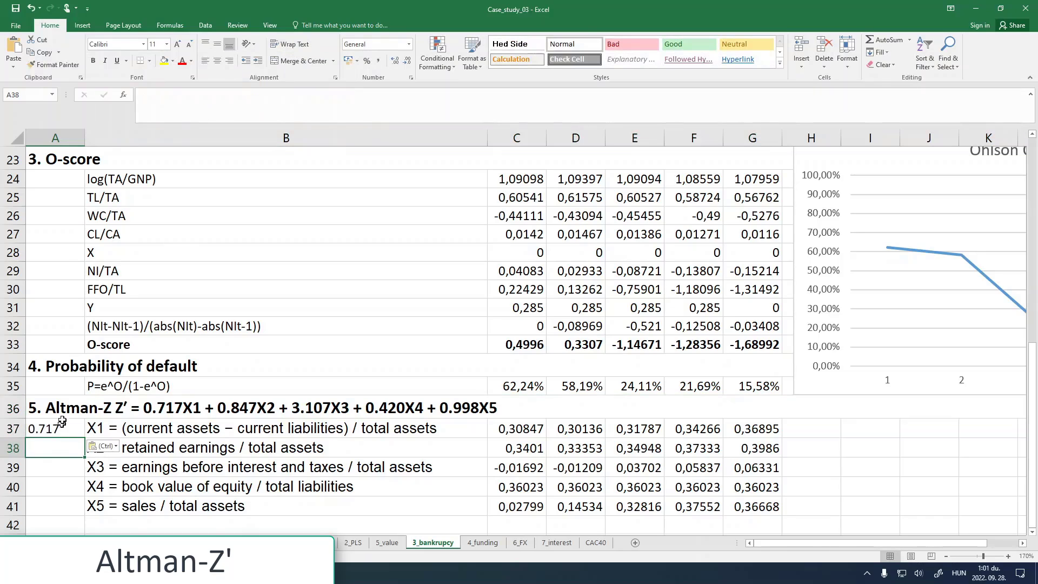
left_click(52, 422)
left_click(147, 95)
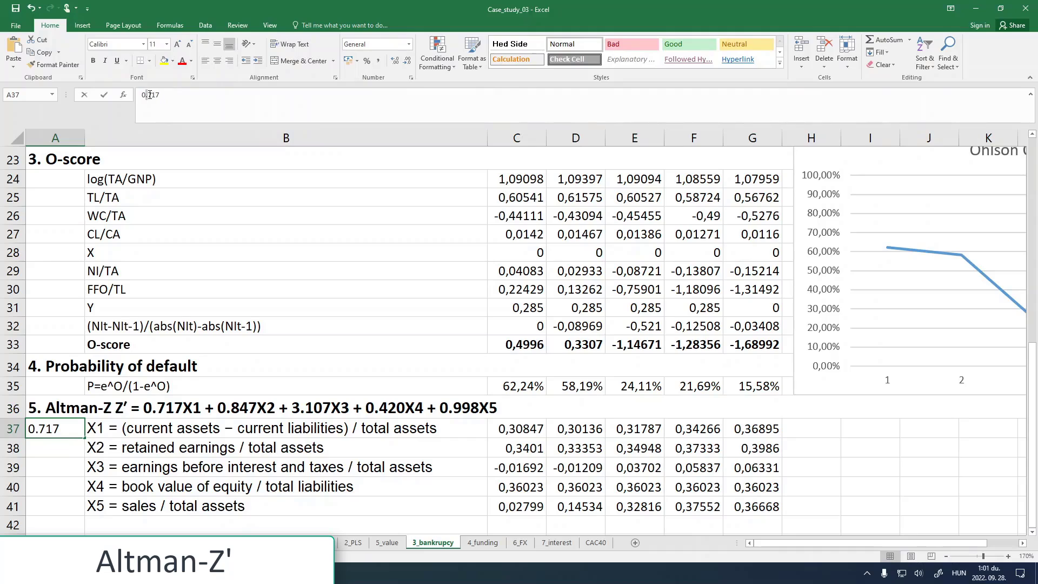
key("BackSpace")
type(",")
key("Return")
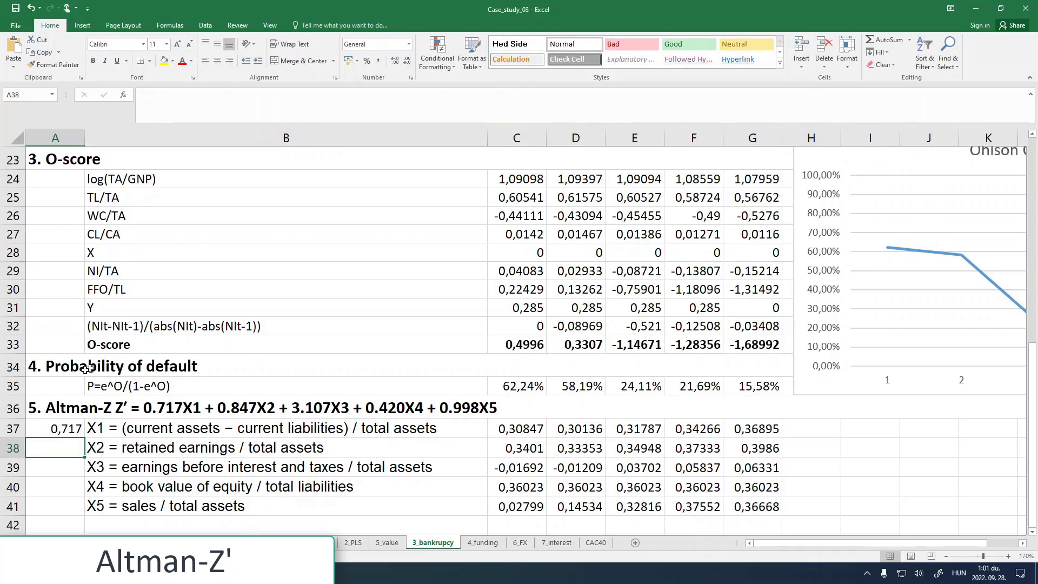
Step: Copy the X2 coefficient from the A36 heading into A38, written with a decimal comma as 0,847
left_click(42, 401)
left_click_drag(227, 96, 244, 94)
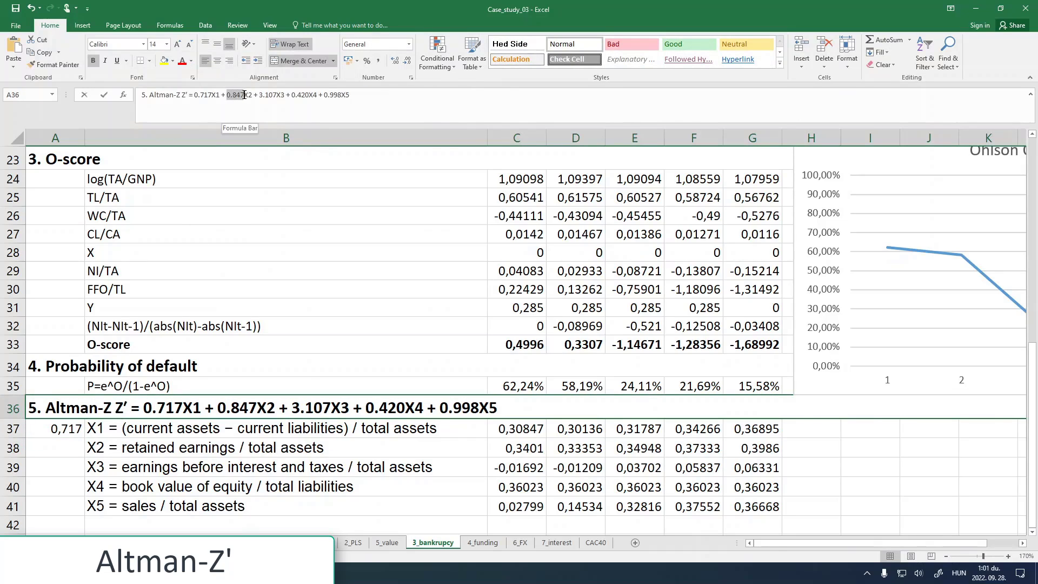
key("Escape")
left_click(58, 447)
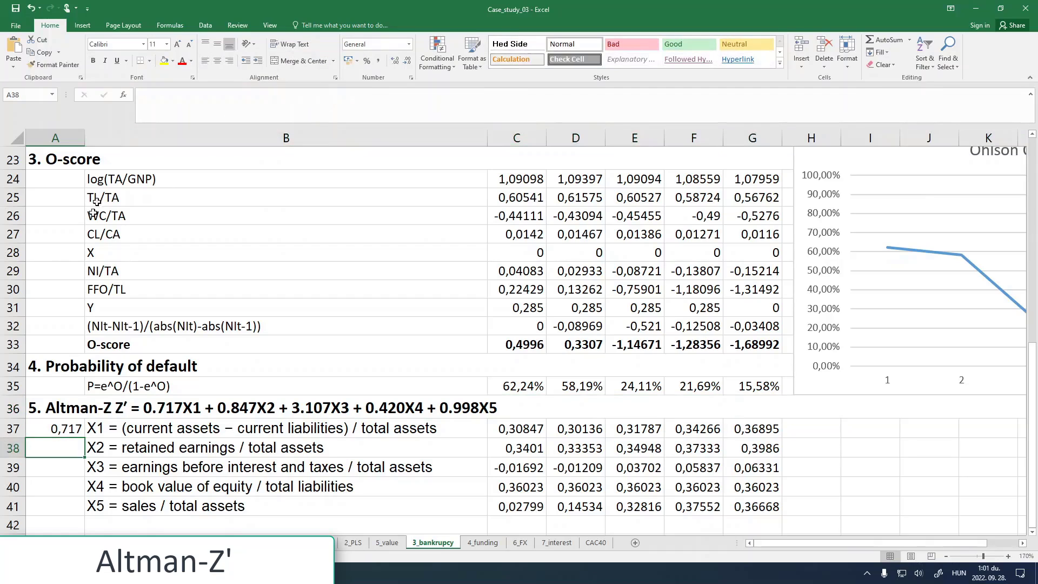
left_click(156, 98)
key("ctrl+v")
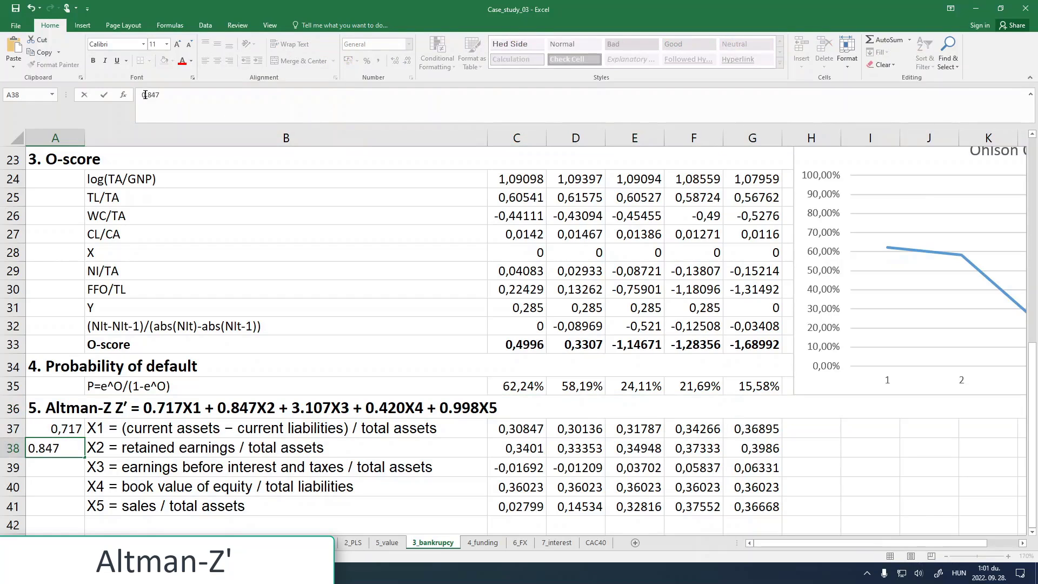
left_click_drag(145, 94, 148, 95)
type(",")
key("Return")
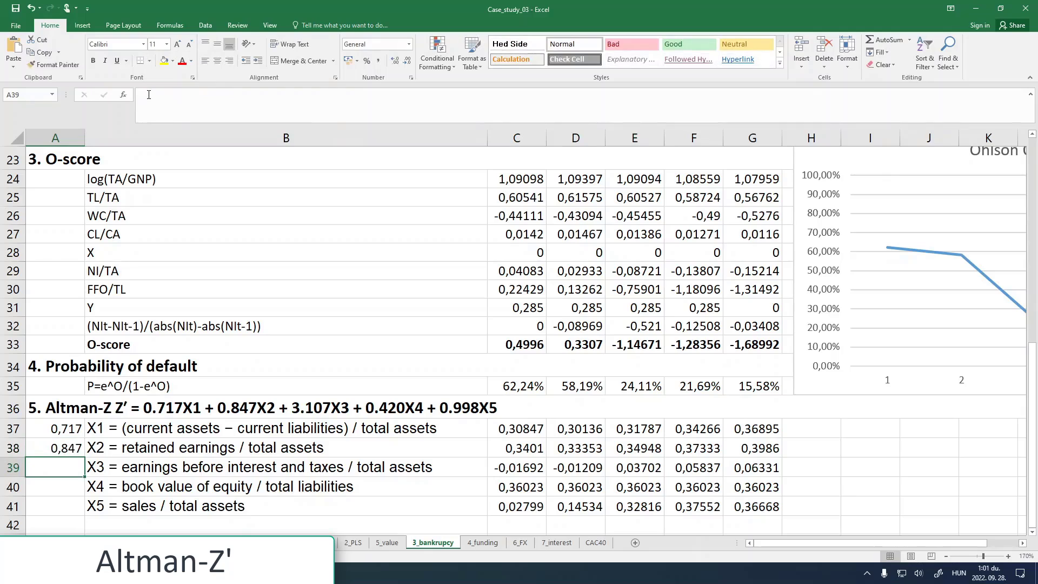
Step: Copy the X3 coefficient from the A36 heading into A39, written with a decimal comma as 3,107
left_click(47, 408)
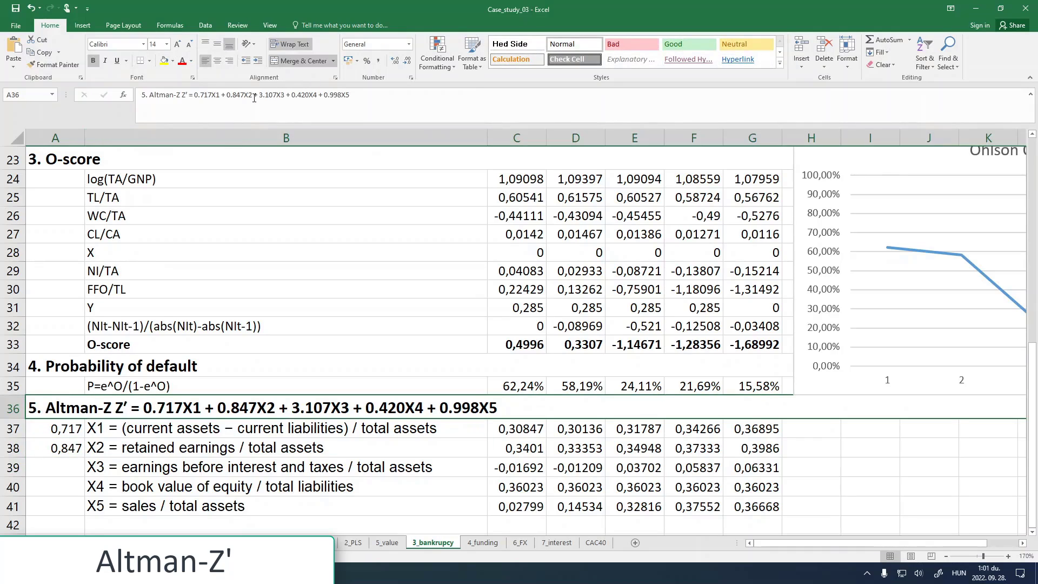
left_click(204, 95)
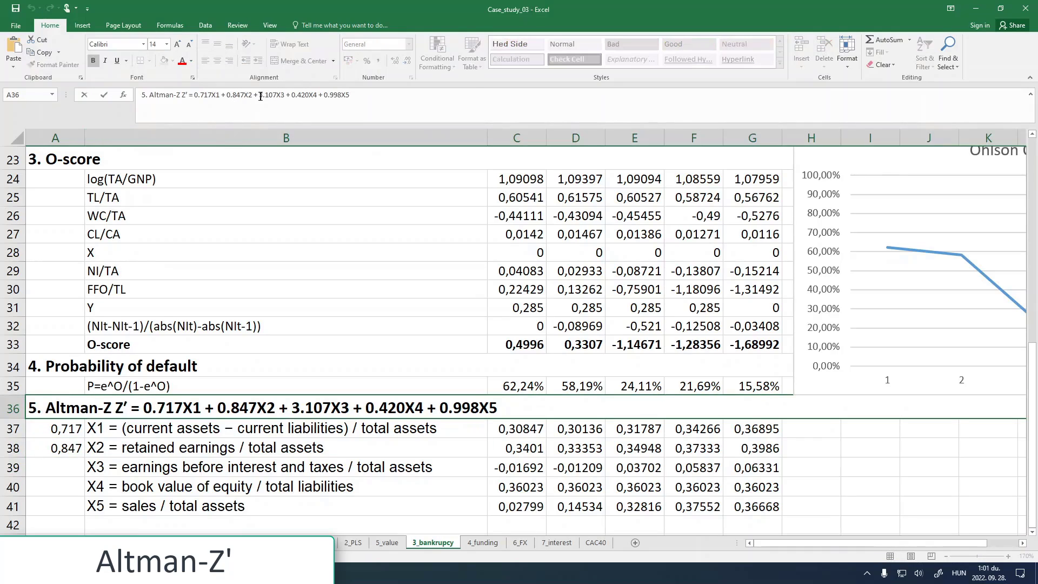
left_click_drag(260, 96, 280, 96)
left_click_drag(45, 460, 46, 448)
left_click(62, 468)
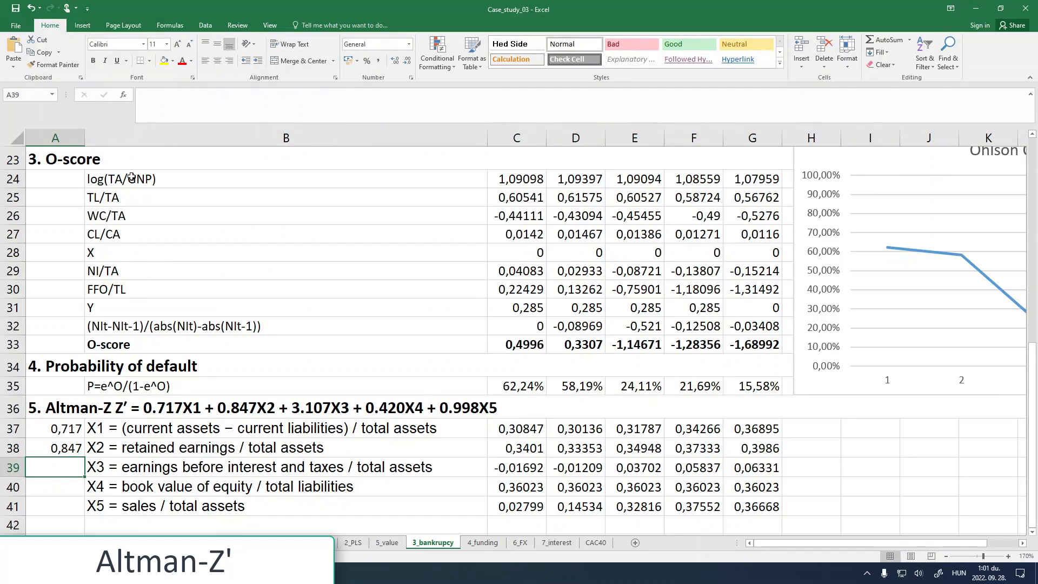
left_click(146, 96)
type("3.107")
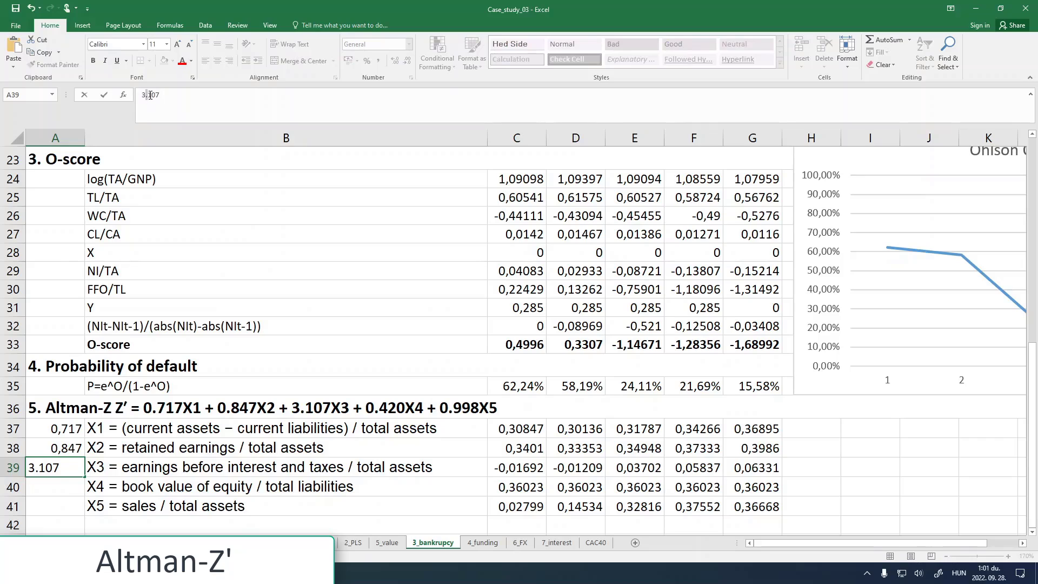
left_click_drag(150, 95, 150, 94)
type(",")
key("Return")
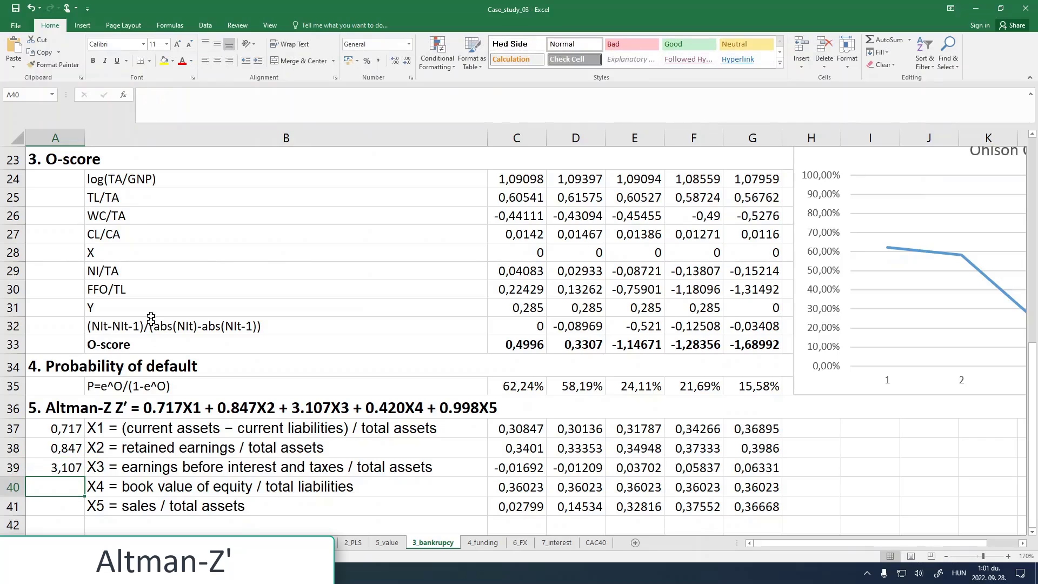
Step: Copy the X4 coefficient from the A36 heading into A40, written with a decimal comma as 0,420
left_click(36, 406)
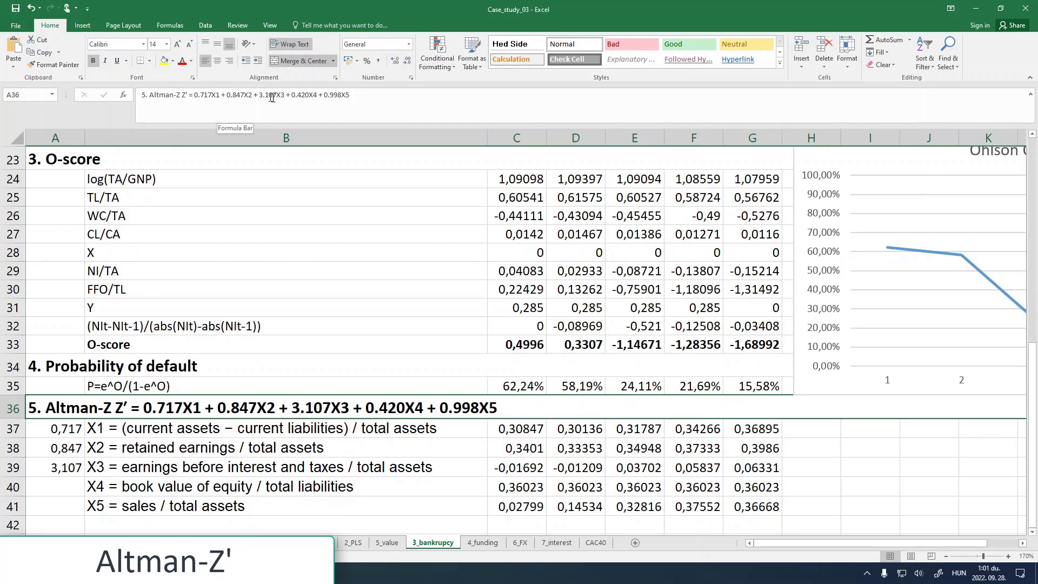
left_click_drag(293, 95, 312, 94)
left_click(53, 492)
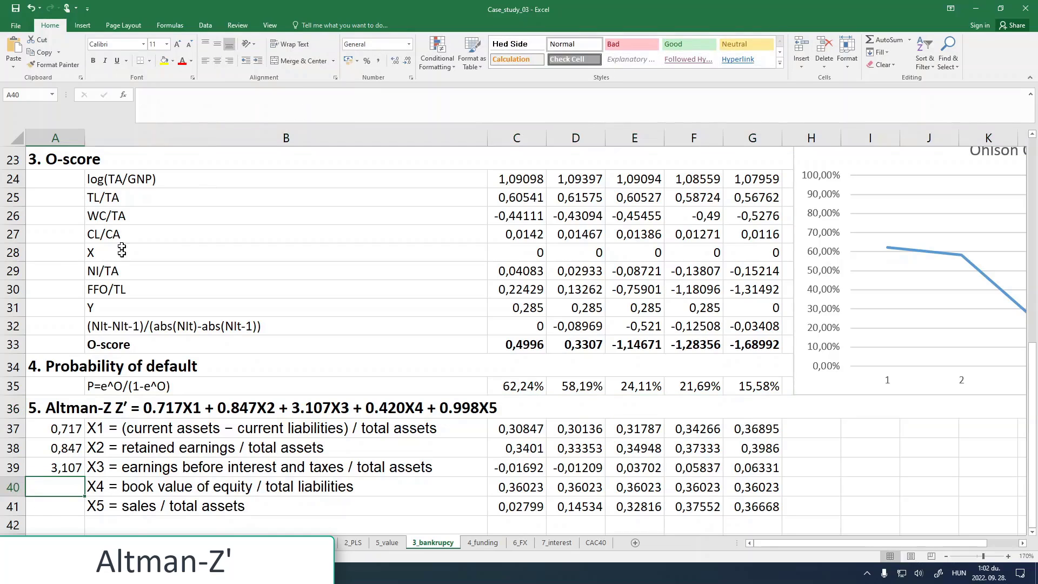
left_click(162, 108)
key("ctrl+v")
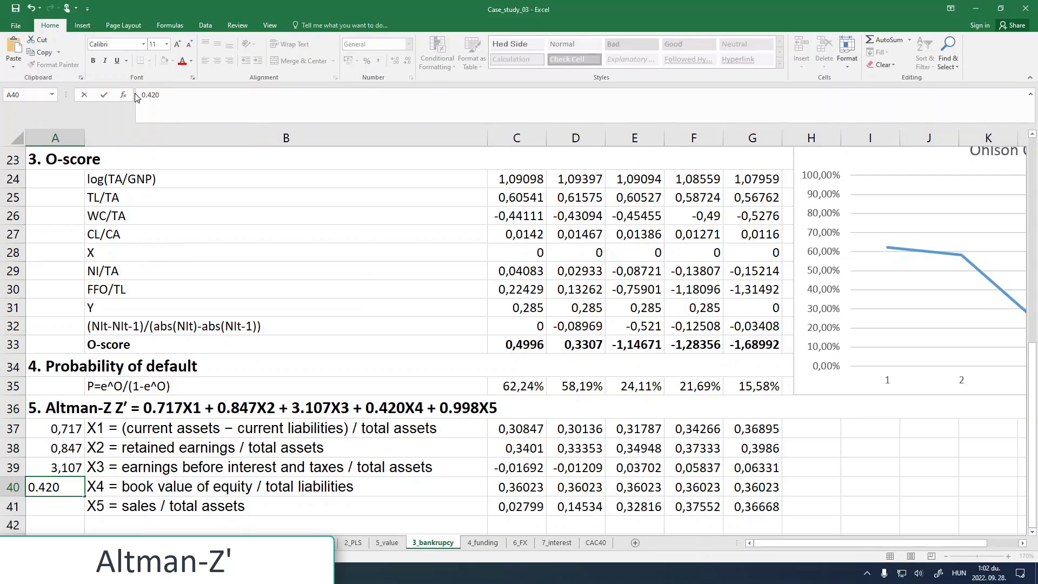
left_click_drag(149, 94, 146, 94)
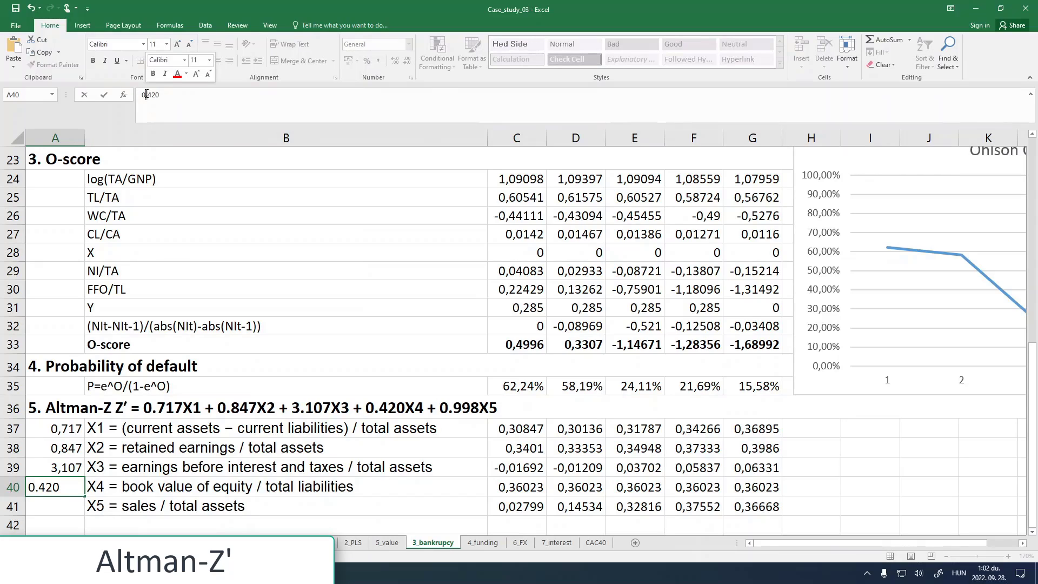
type(",")
key("Return")
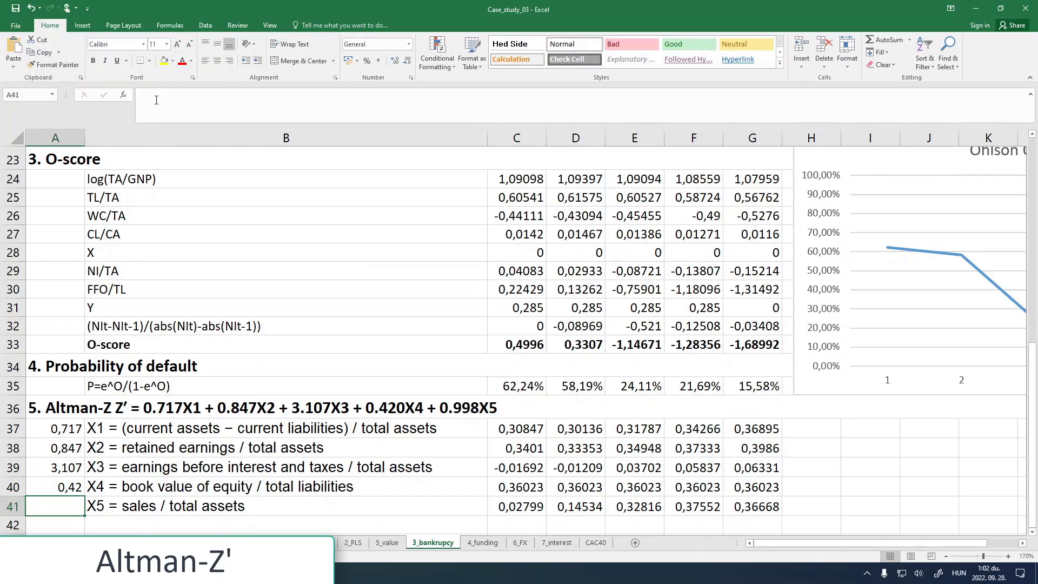
Step: Copy the X5 coefficient from the A36 heading into A41, written with a decimal comma as 0,998
left_click(53, 403)
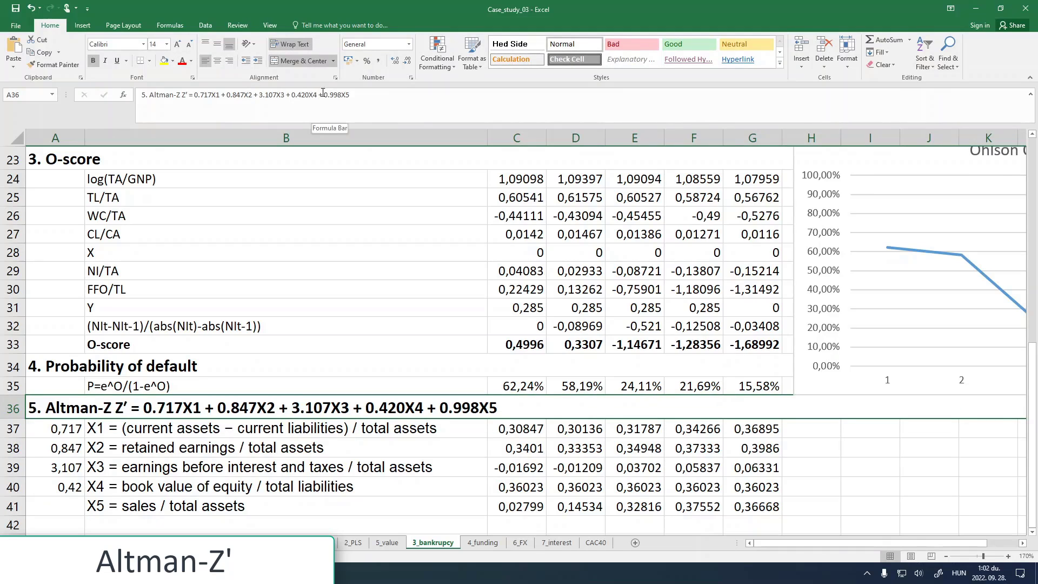
left_click_drag(328, 94, 341, 95)
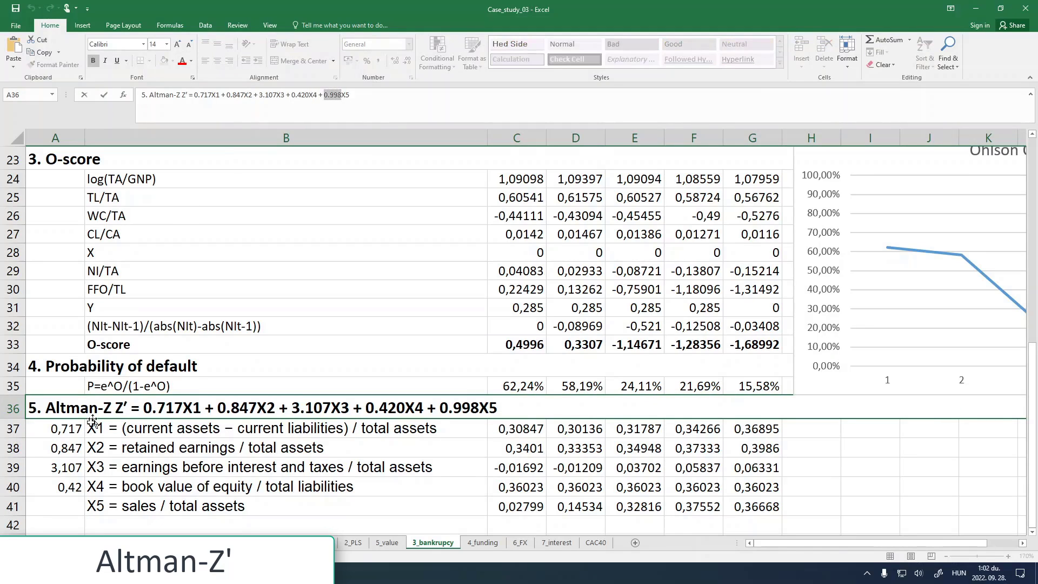
key("ctrl+c")
left_click(44, 510)
key("ctrl+v")
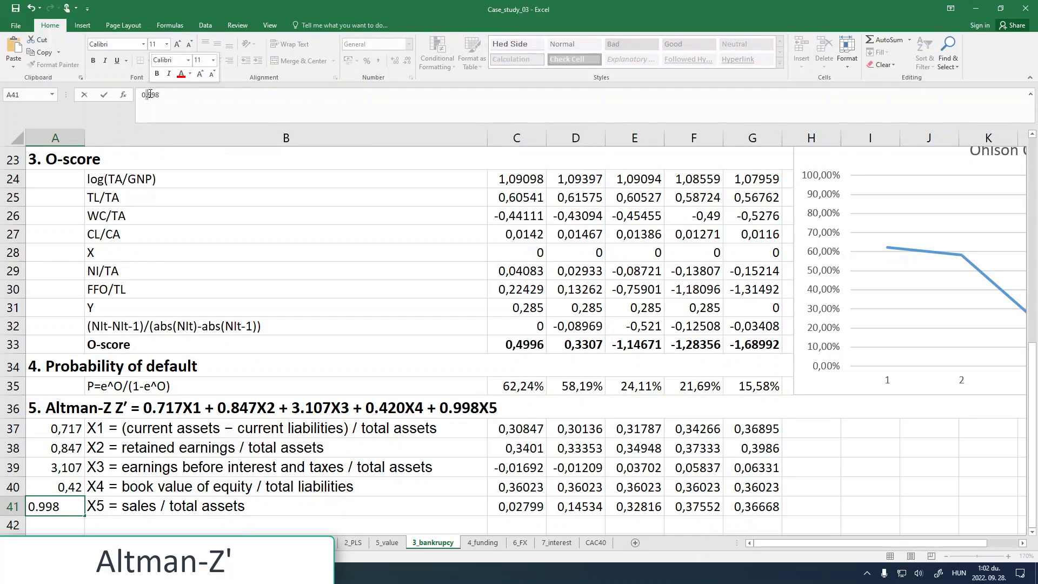
type(",")
key("Return")
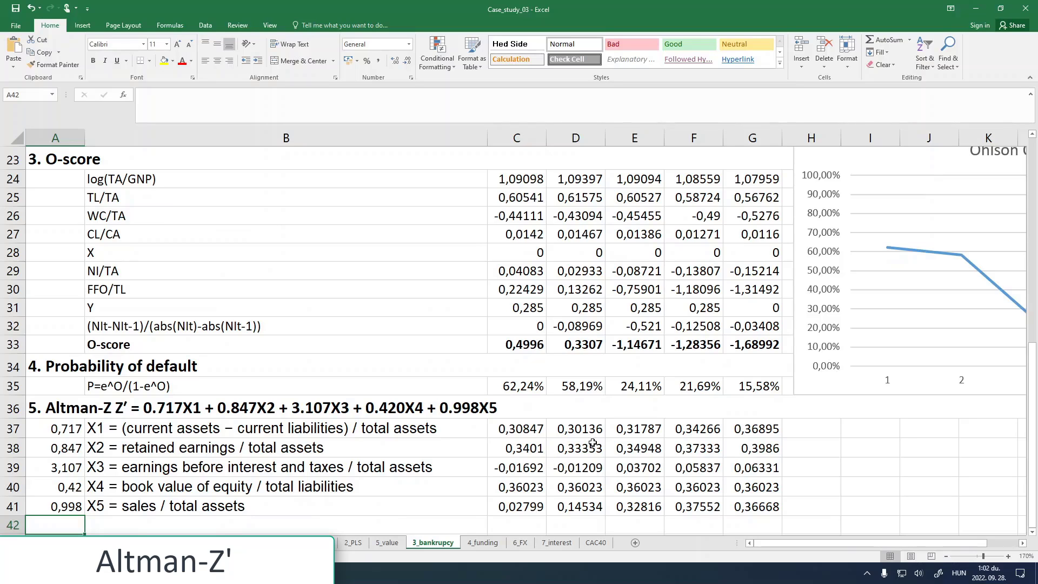
Step: Start the Z' formula in C42 by multiplying the X1 coefficient in A37 by the year 1 X1 value in C37
scroll(415, 478, "down", 1)
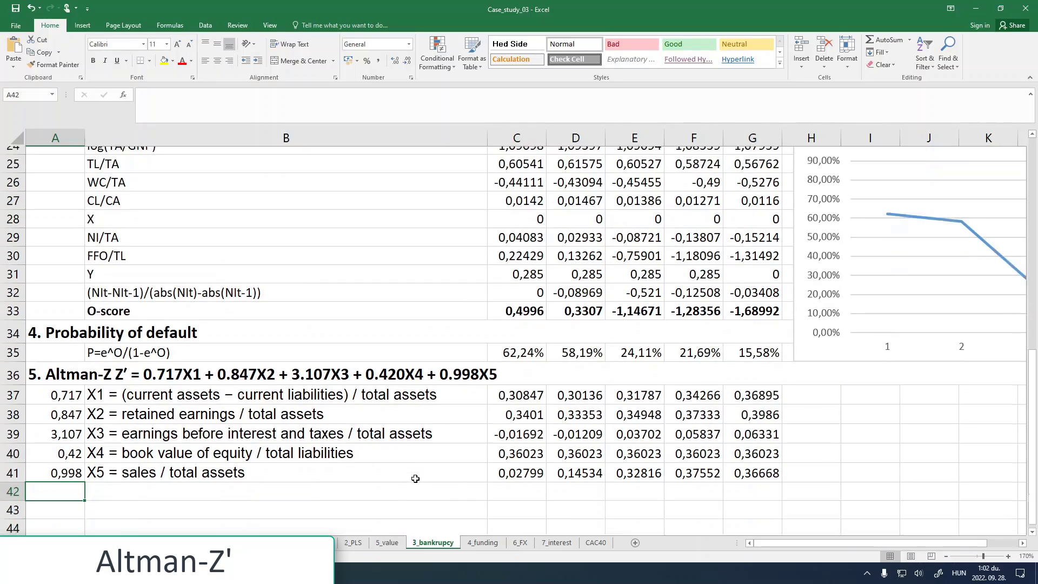
scroll(415, 478, "down", 2)
scroll(507, 450, "up", 1)
scroll(508, 450, "down", 1)
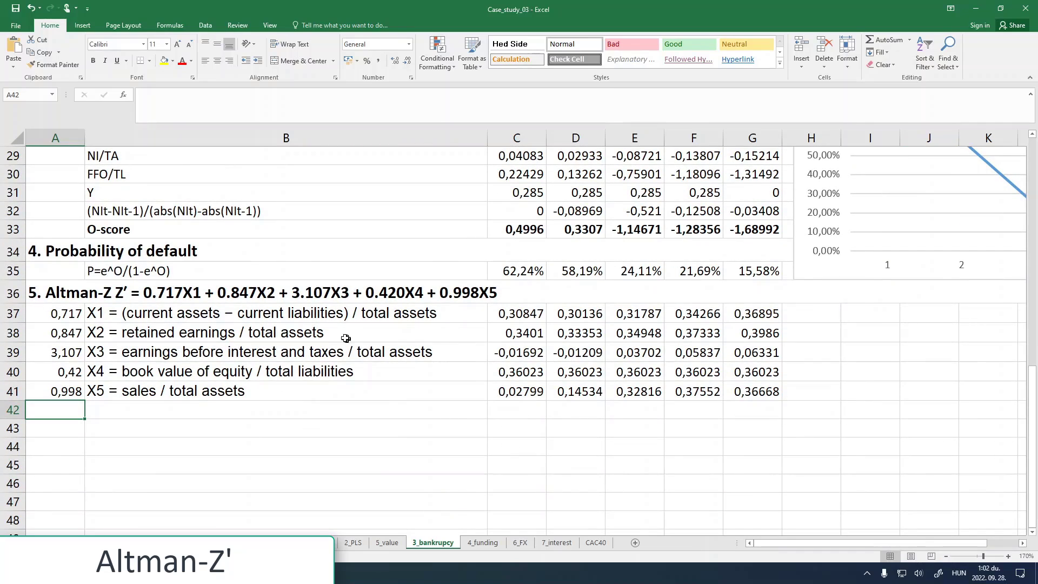
left_click(508, 412)
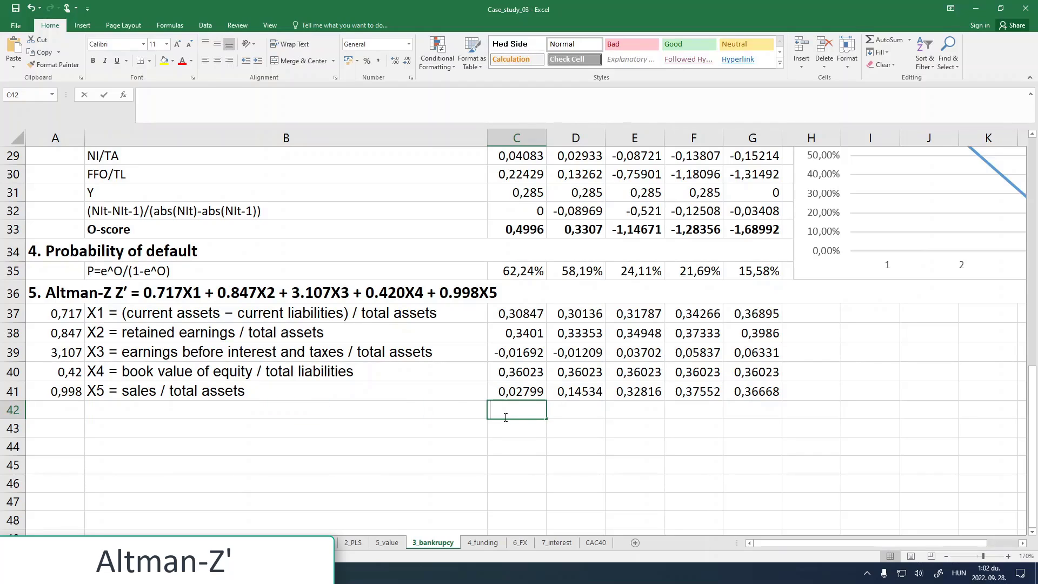
type("=")
left_click(56, 314)
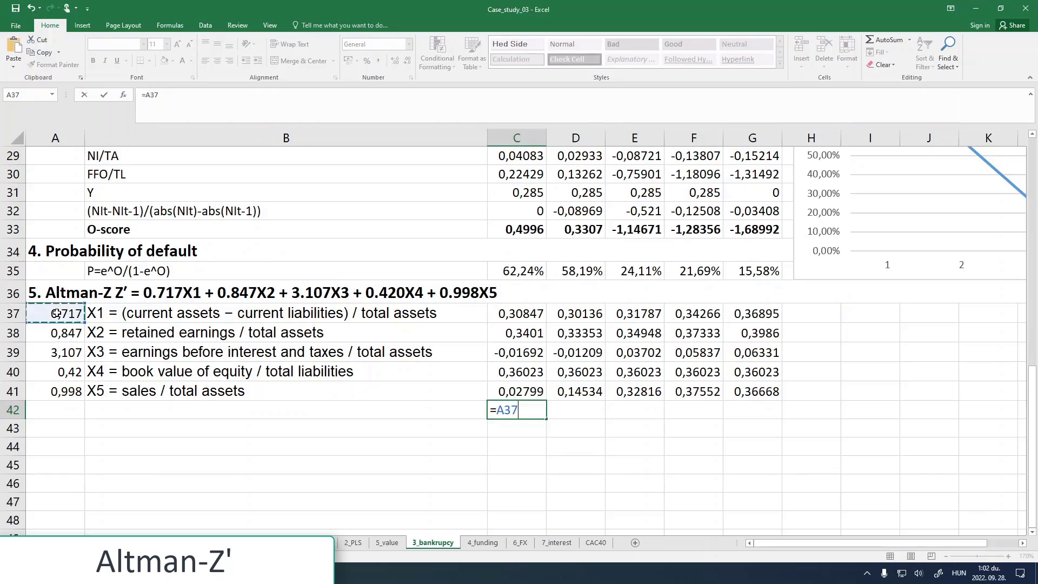
left_click(163, 97)
type("*")
left_click(508, 313)
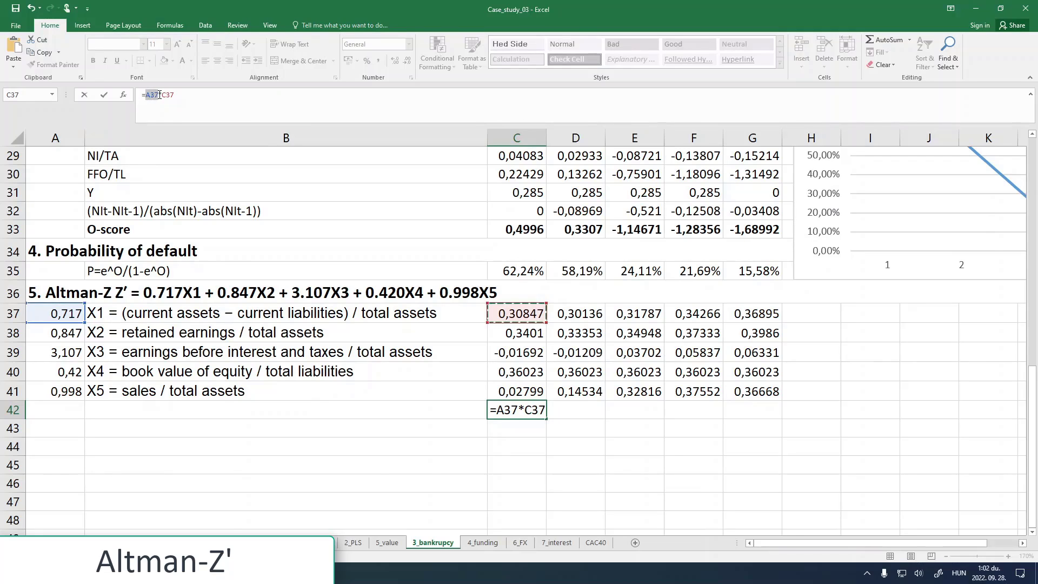
Step: Fix the column of the coefficient reference as $A37 and fill the formula from C42 across to G42
key("F4")
key("F4")
key("F4")
left_click(103, 96)
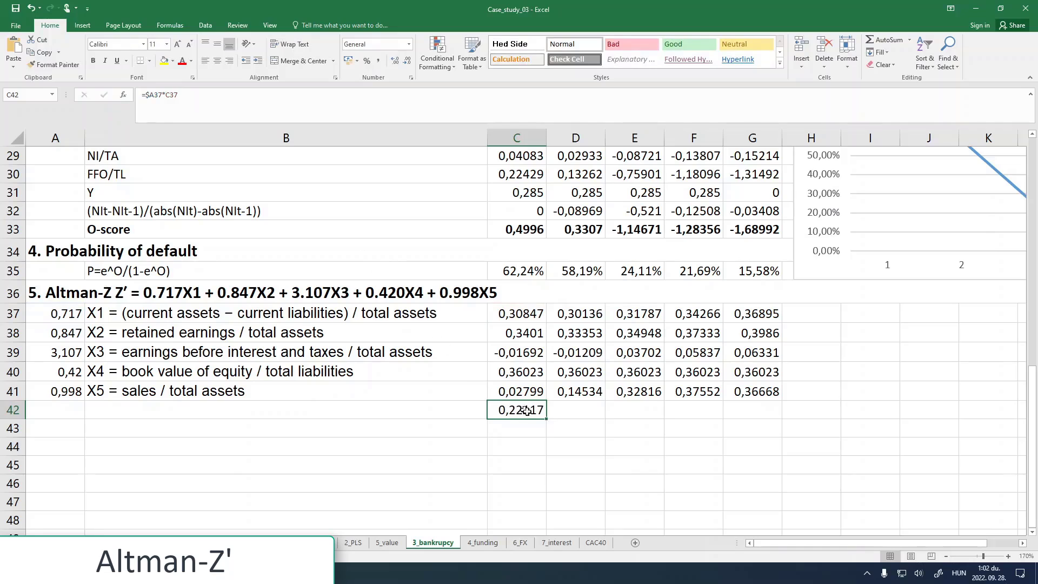
left_click_drag(546, 418, 787, 415)
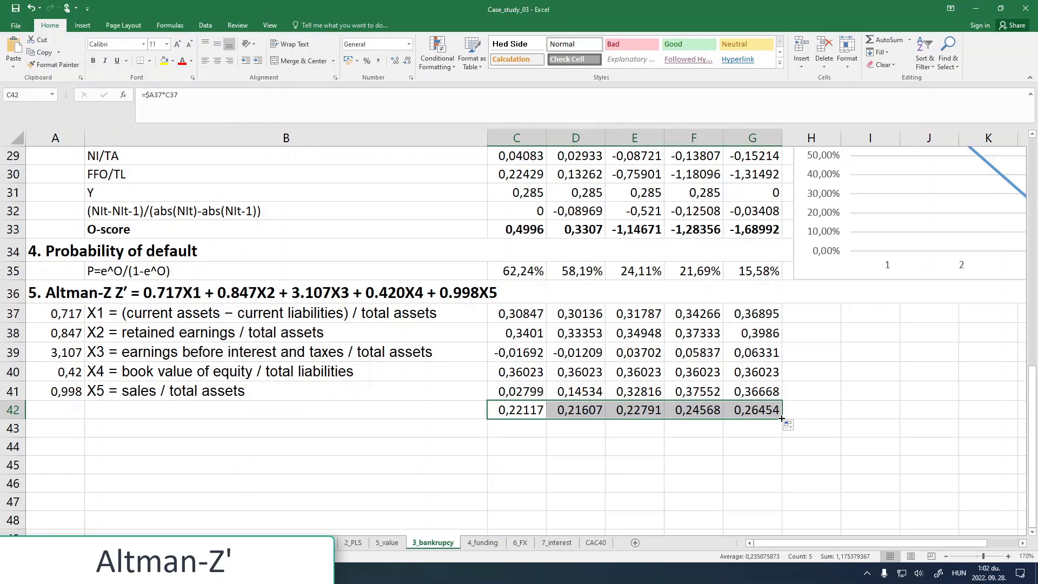
Step: Fill the weighted formulas from C42:G42 down to row 46 and set the block C42:G46 in italics
left_click_drag(782, 417, 781, 496)
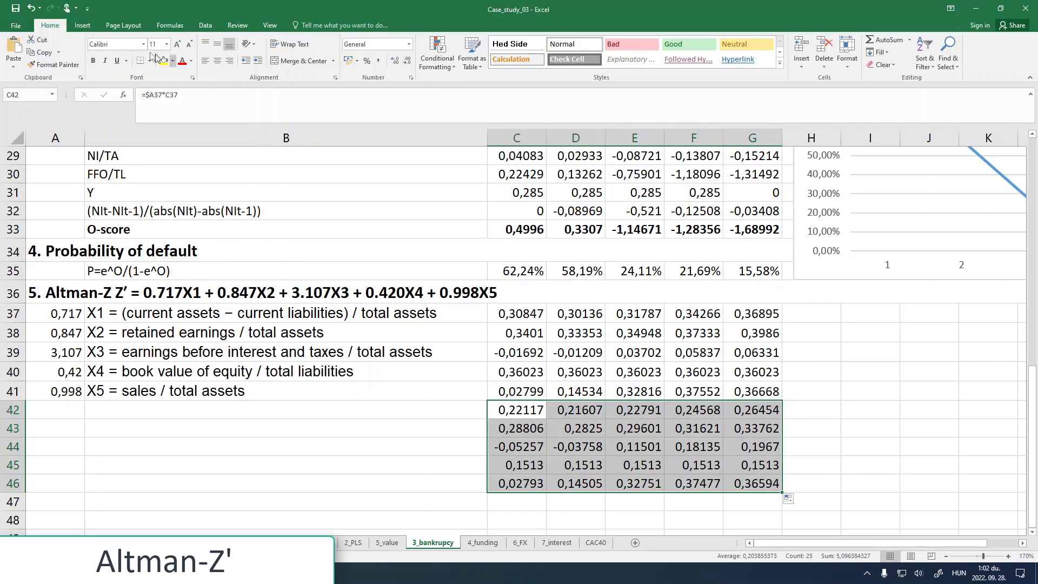
left_click(102, 64)
Step: Check the cell references of the weighted X5 formulas in C46 and G46
left_click(520, 482)
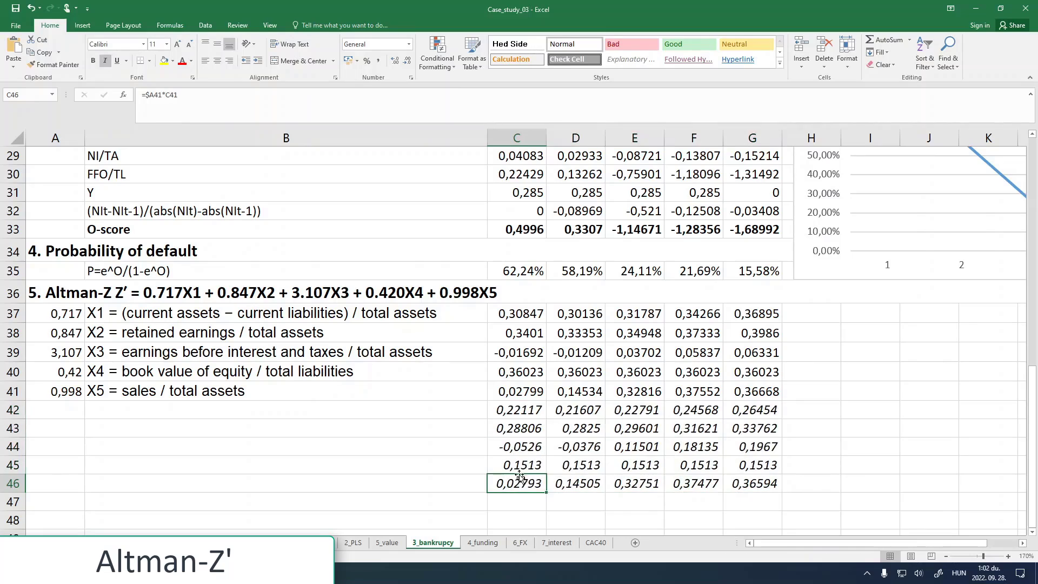
left_click(173, 94)
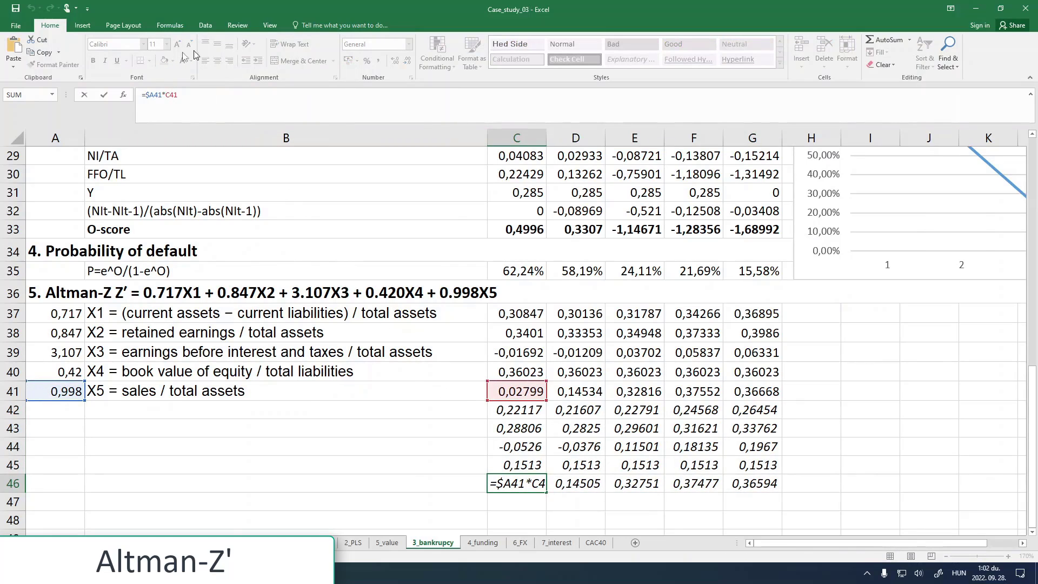
left_click(85, 95)
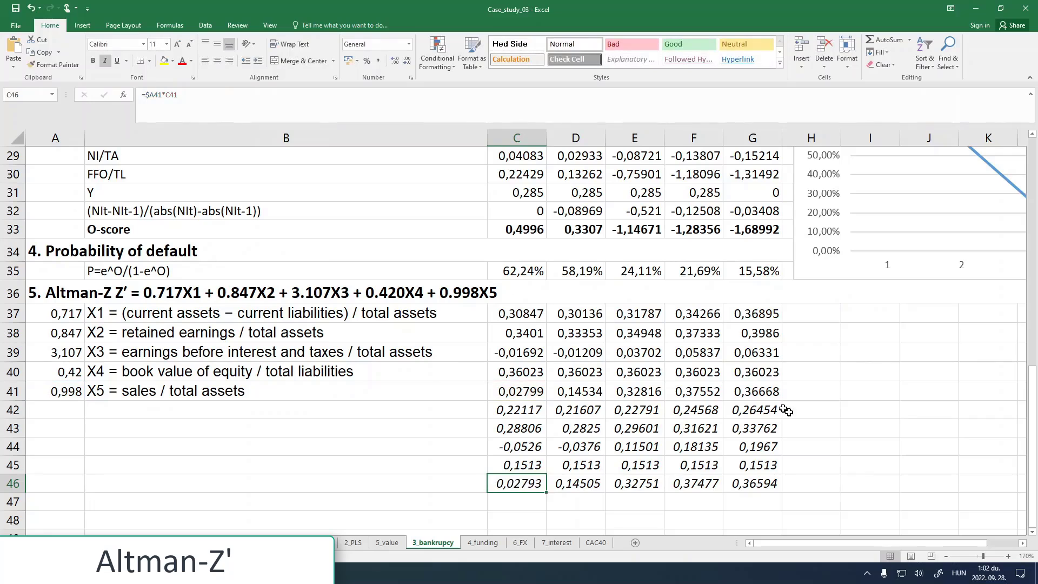
left_click(751, 482)
left_click(154, 95)
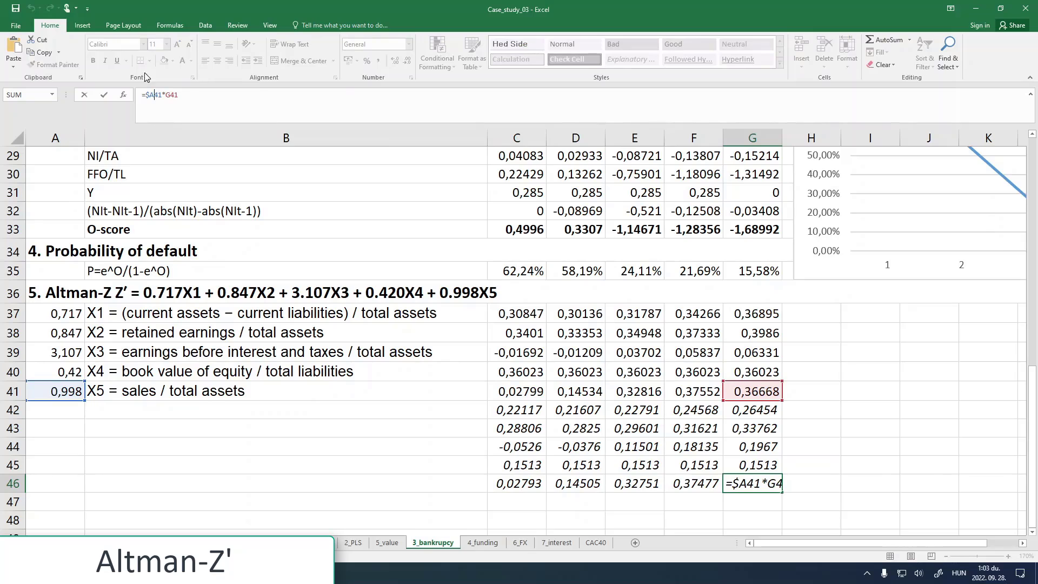
left_click(105, 98)
Step: Sum the five weighted year 1 values C42:C46 in C47
left_click(519, 495)
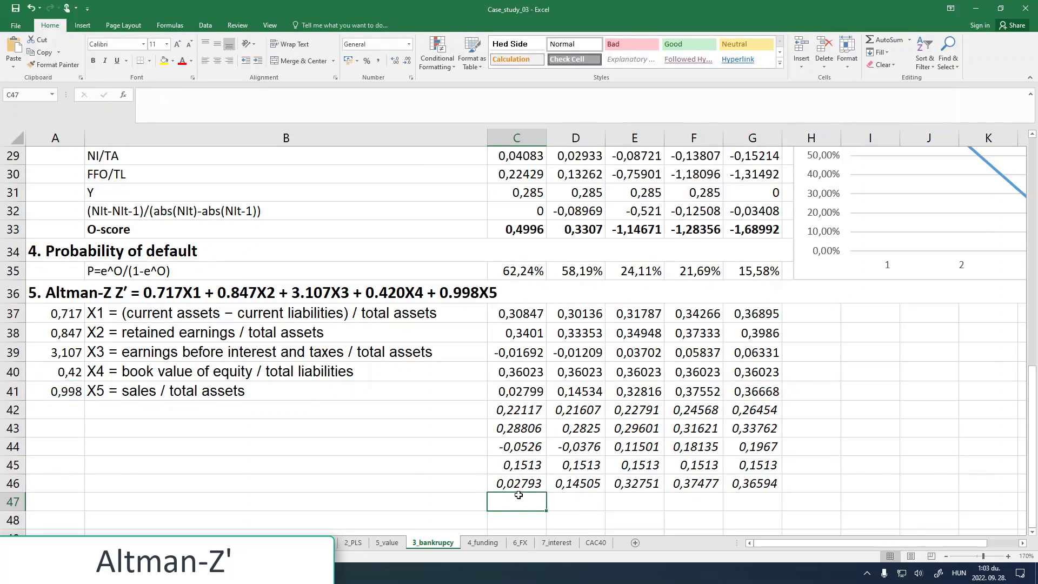
type("=")
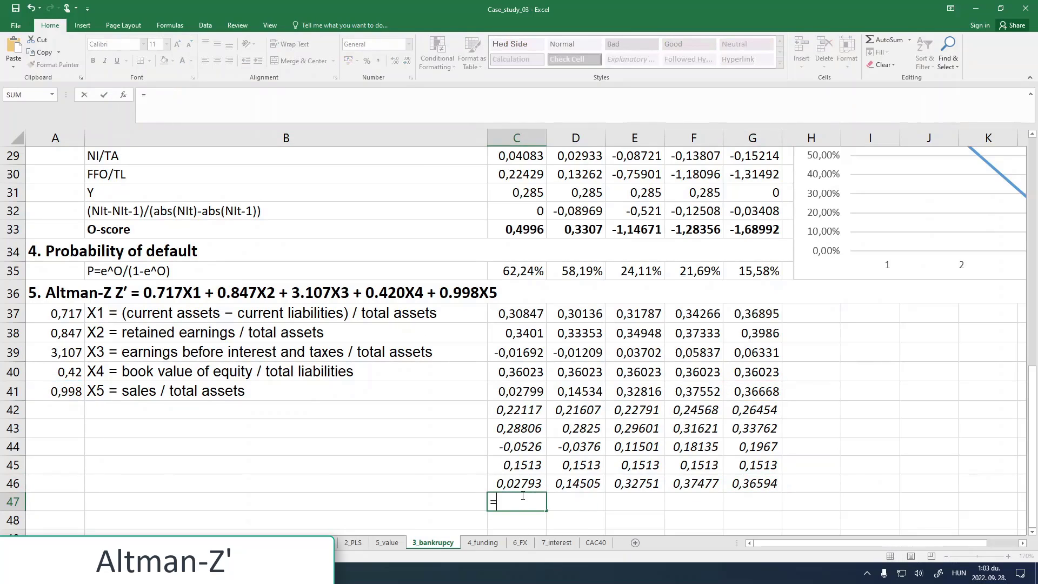
type("sum(")
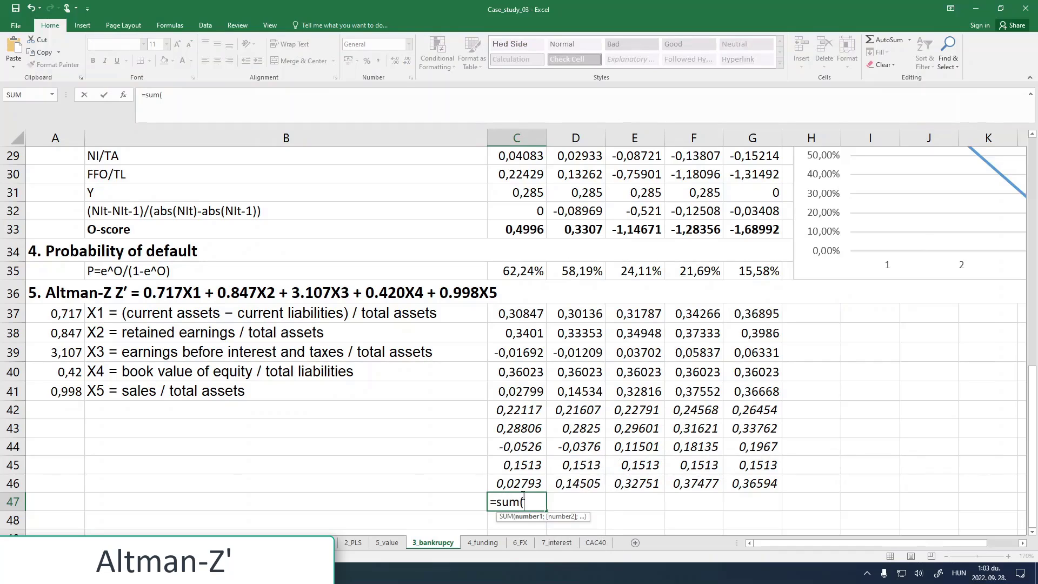
left_click_drag(503, 491, 503, 415)
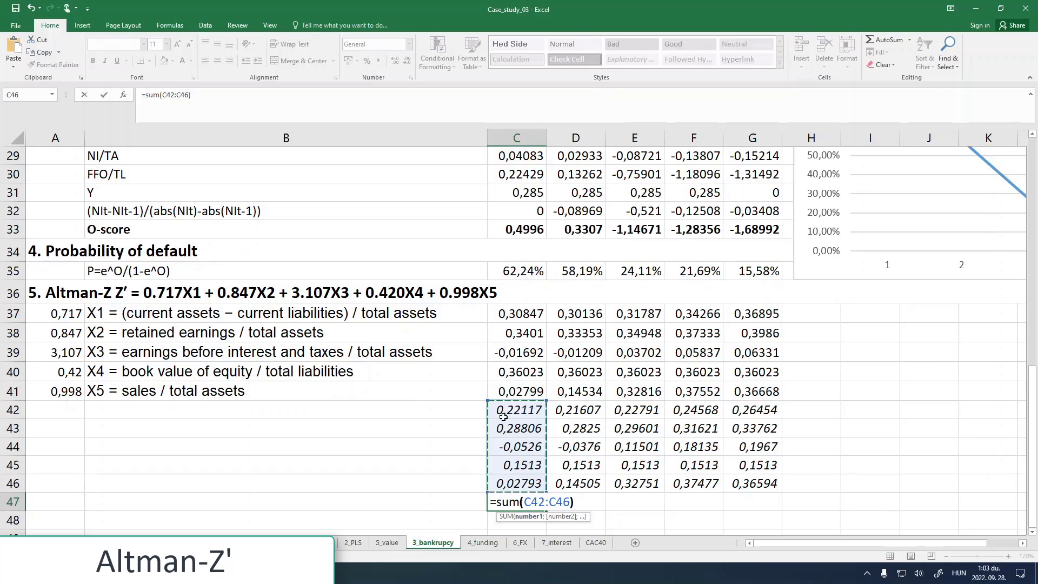
key("Return")
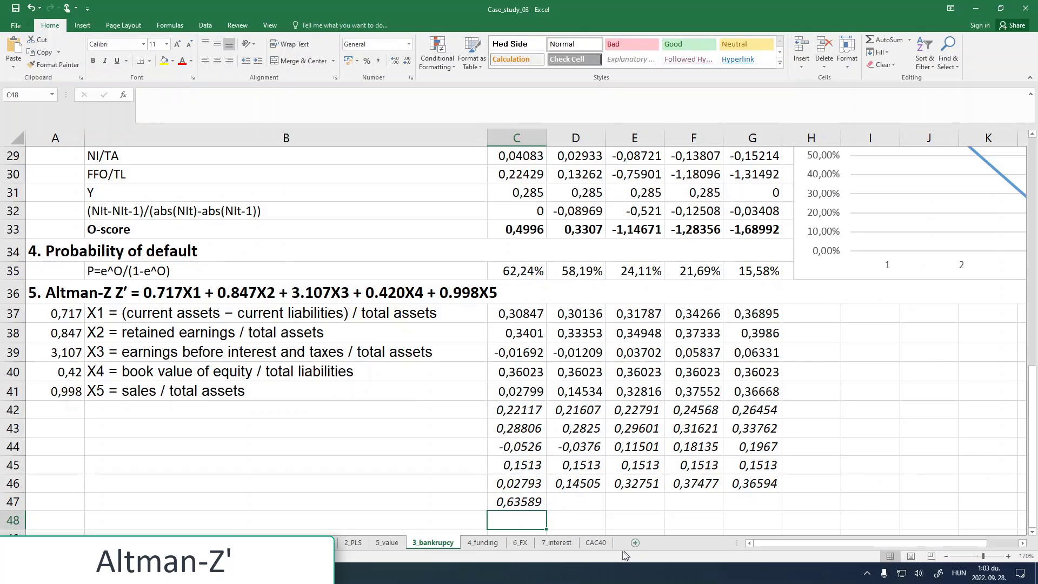
Step: Fill the sum formula from C47 across to G47 and make the row bold instead of italic
left_click(539, 501)
left_click_drag(547, 511, 780, 511)
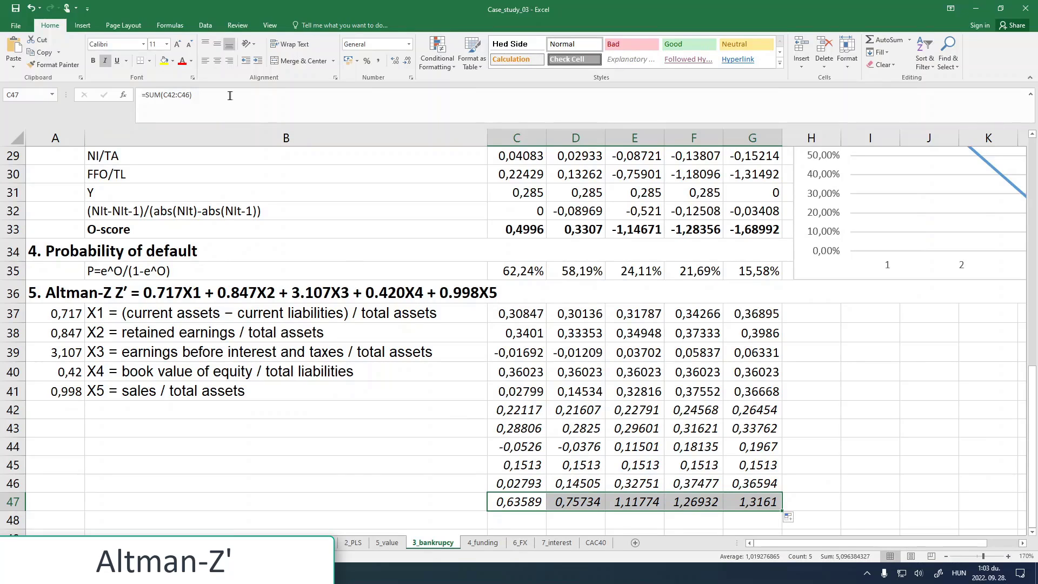
left_click(105, 60)
left_click(93, 60)
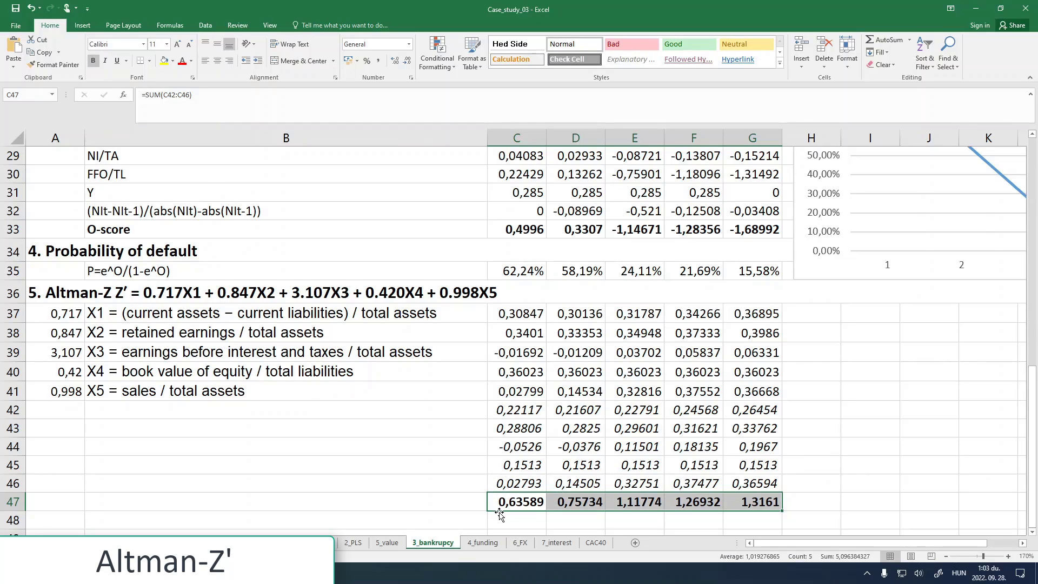
Step: Label the totals row by copying Altman-Z from the A36 heading into B47, and make the label bold
scroll(500, 514, "down", 1)
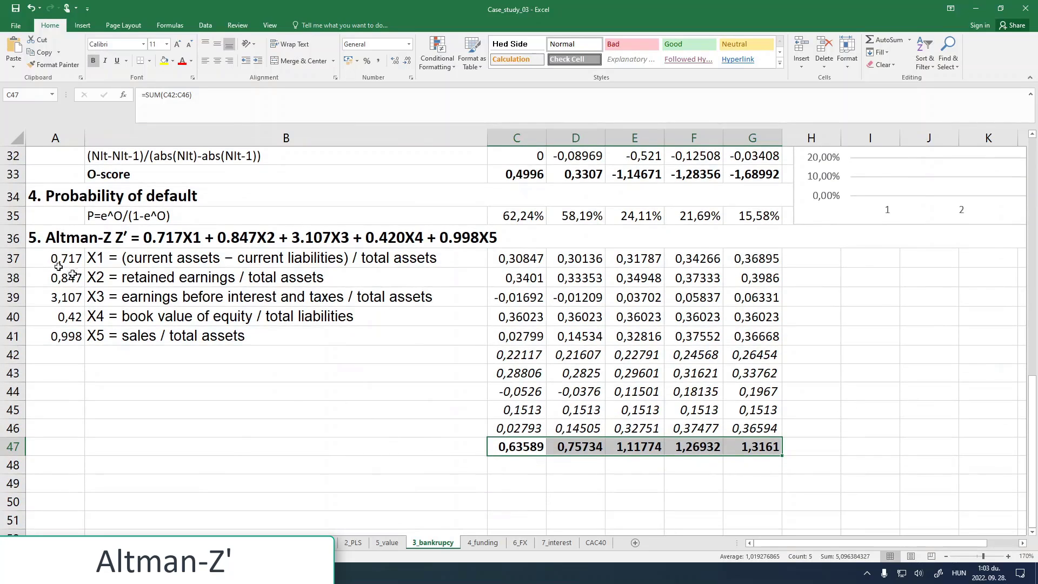
left_click(59, 238)
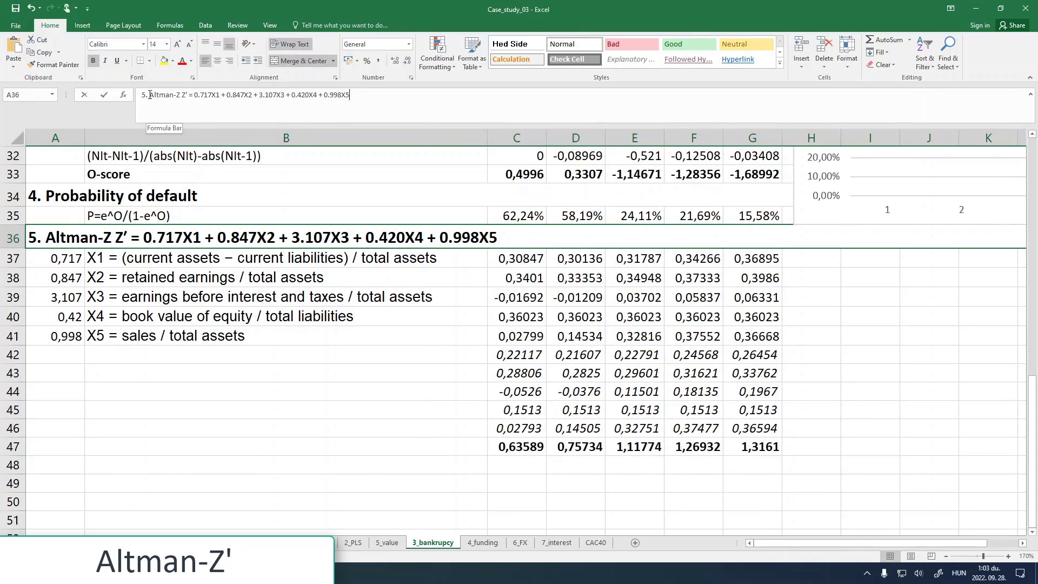
left_click(149, 95)
left_click_drag(149, 95, 182, 95)
key("ctrl+c")
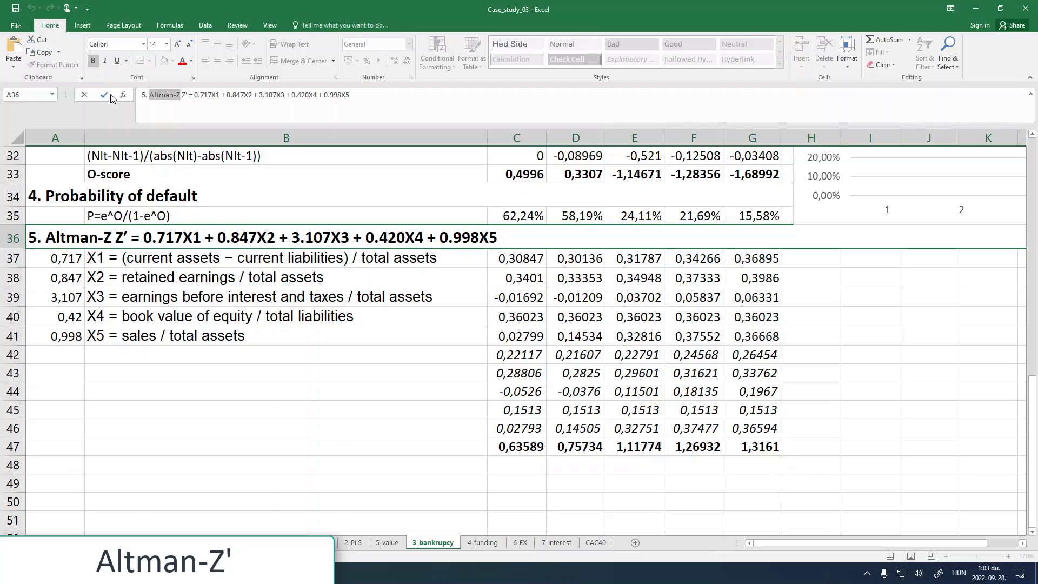
key("Escape")
left_click(200, 432)
left_click(192, 447)
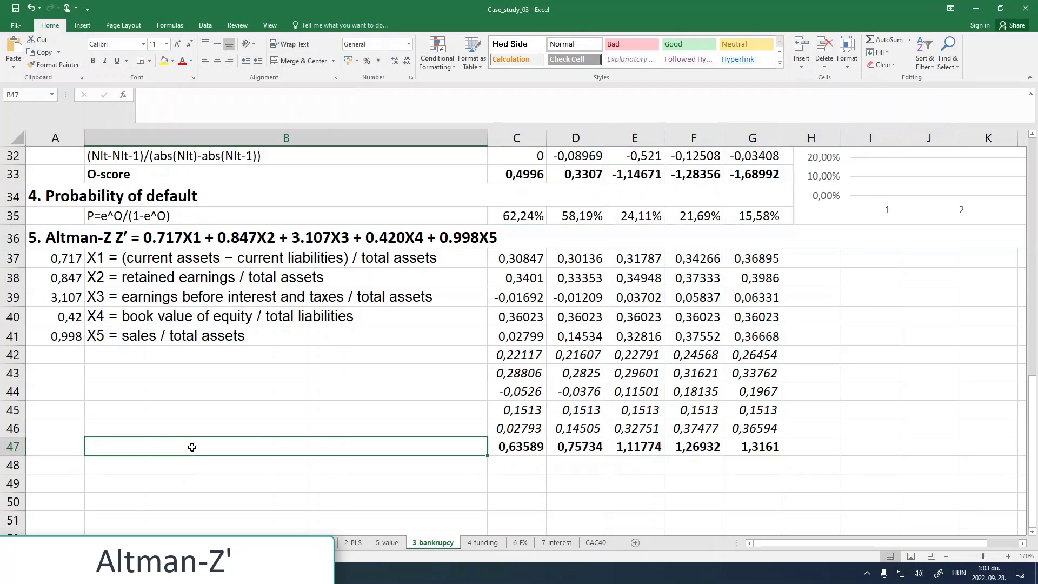
key("ctrl+v")
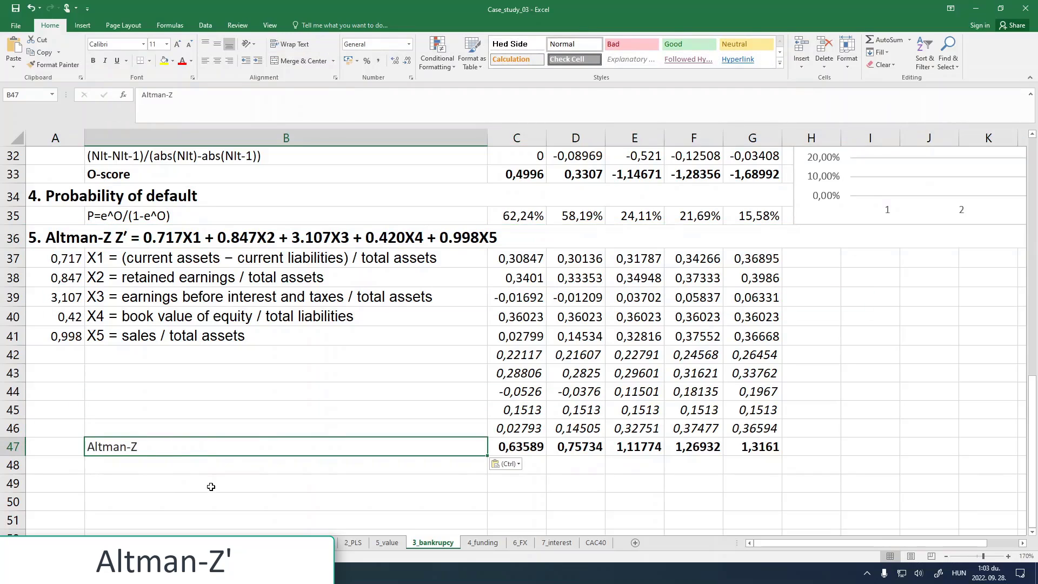
left_click(93, 61)
Step: Insert a line chart of the Altman-Z scores in C47:G47 and place it directly below that row
left_click(515, 464)
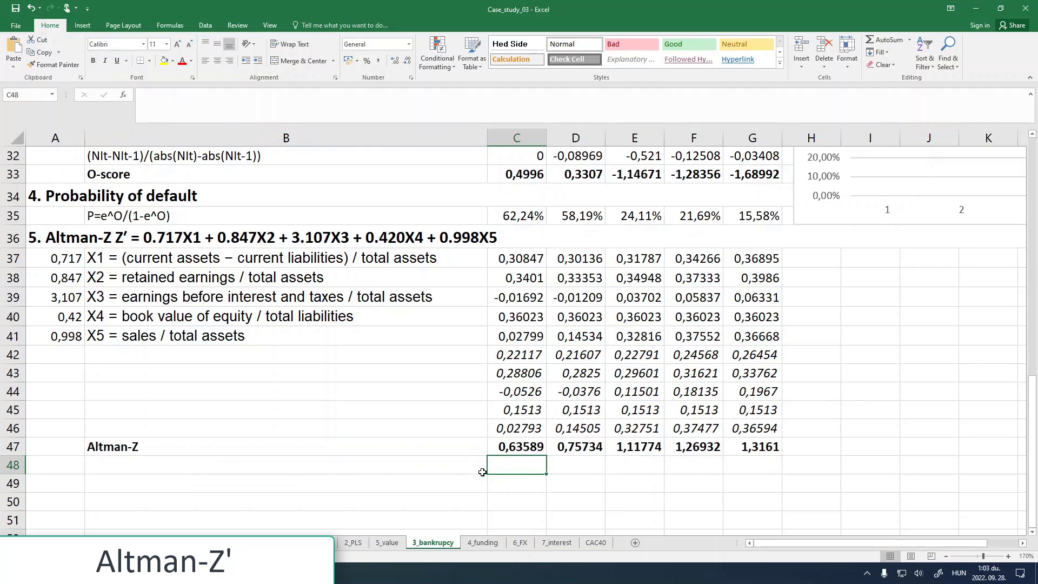
scroll(808, 453, "down", 2)
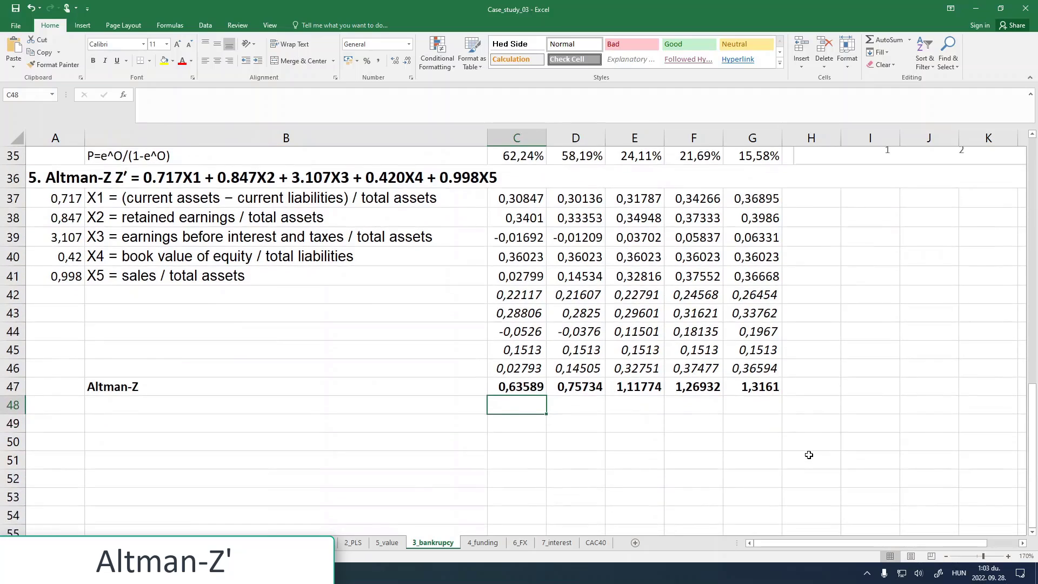
scroll(528, 405, "up", 2)
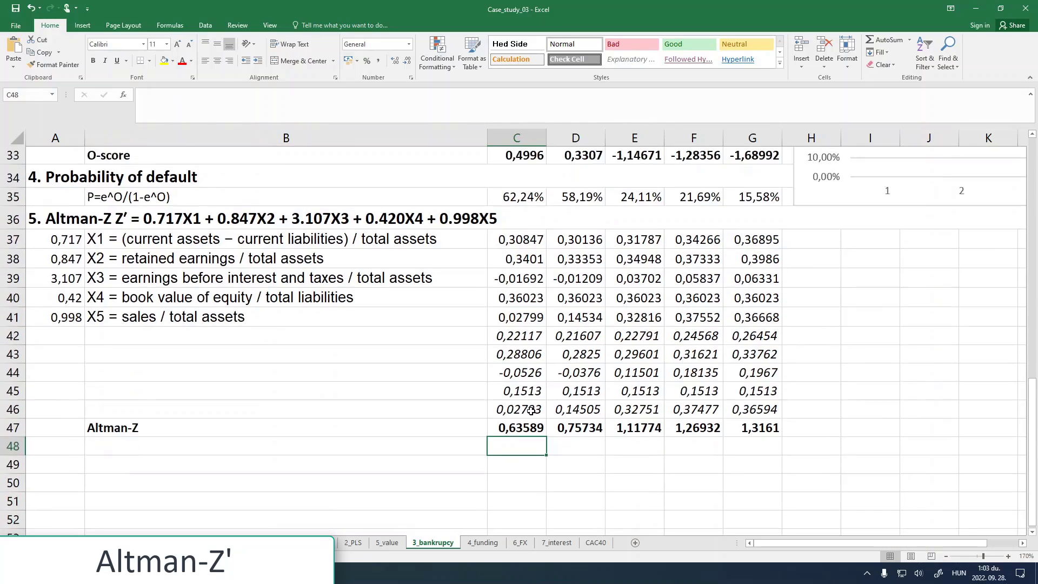
scroll(533, 410, "down", 1)
left_click_drag(518, 388, 739, 388)
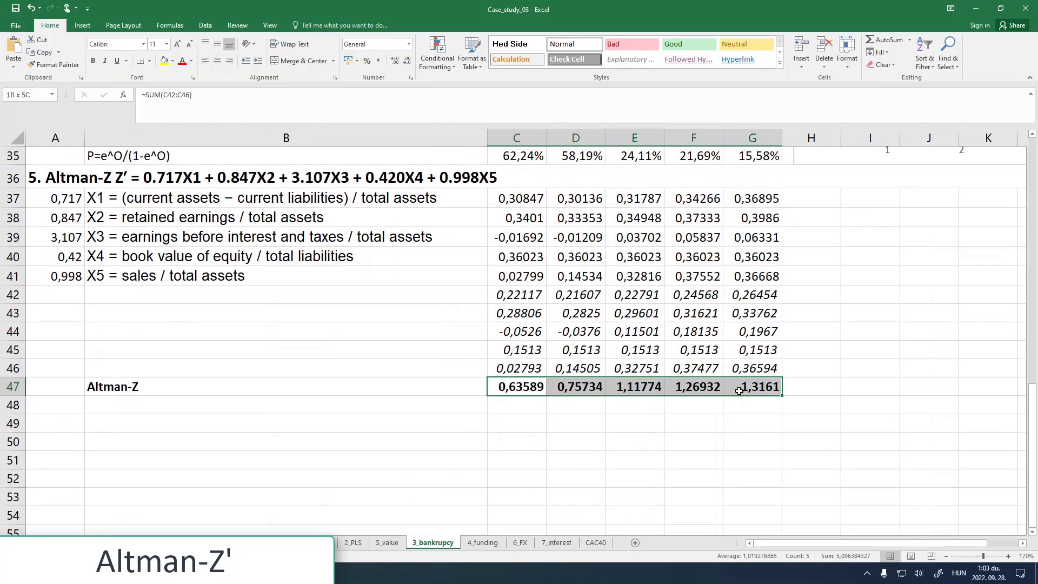
left_click(82, 26)
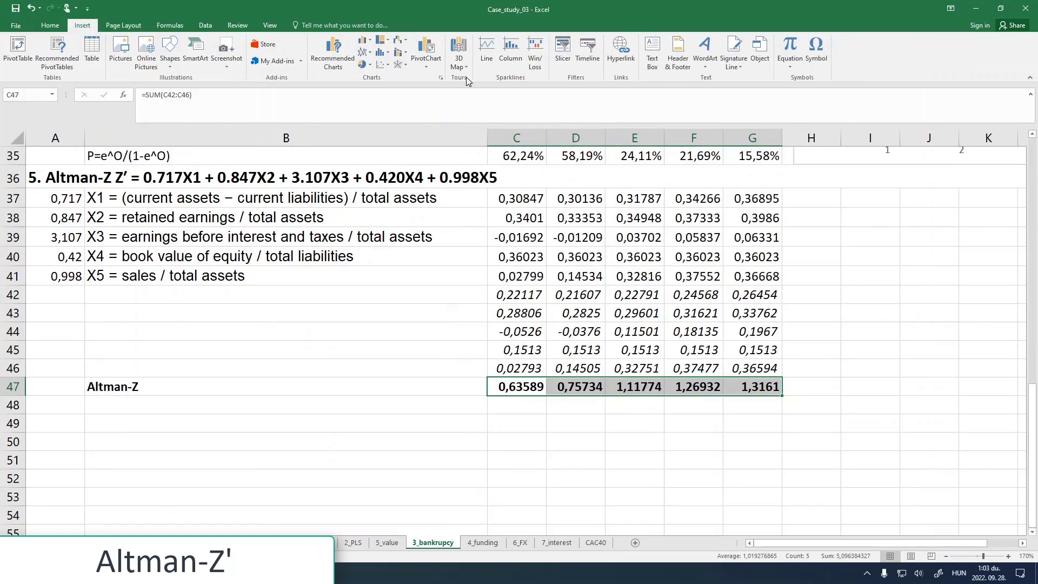
left_click(364, 52)
left_click(385, 95)
left_click_drag(408, 218, 465, 430)
scroll(376, 381, "up", 2)
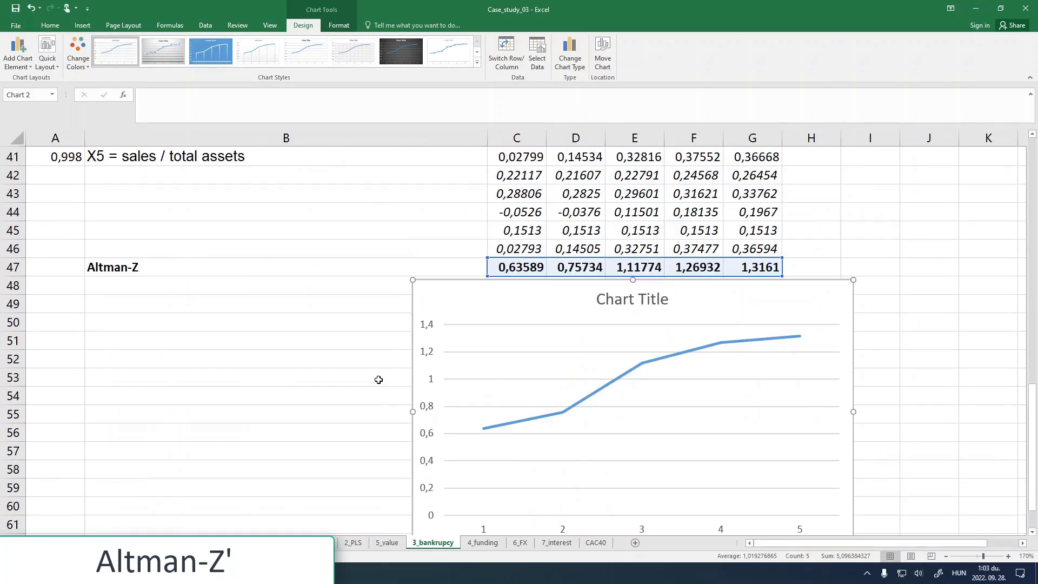
scroll(378, 380, "down", 1)
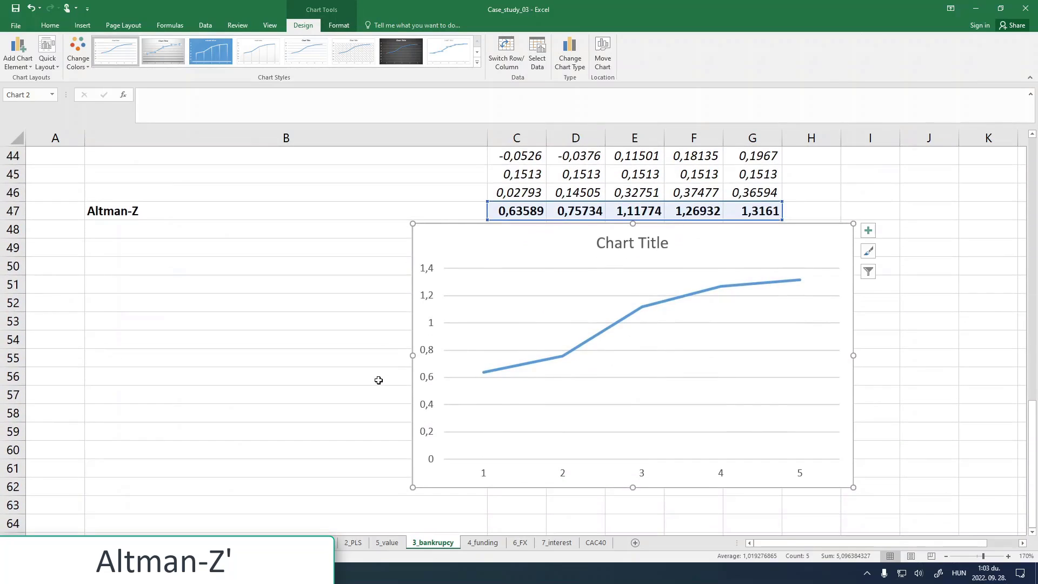
scroll(378, 380, "up", 3)
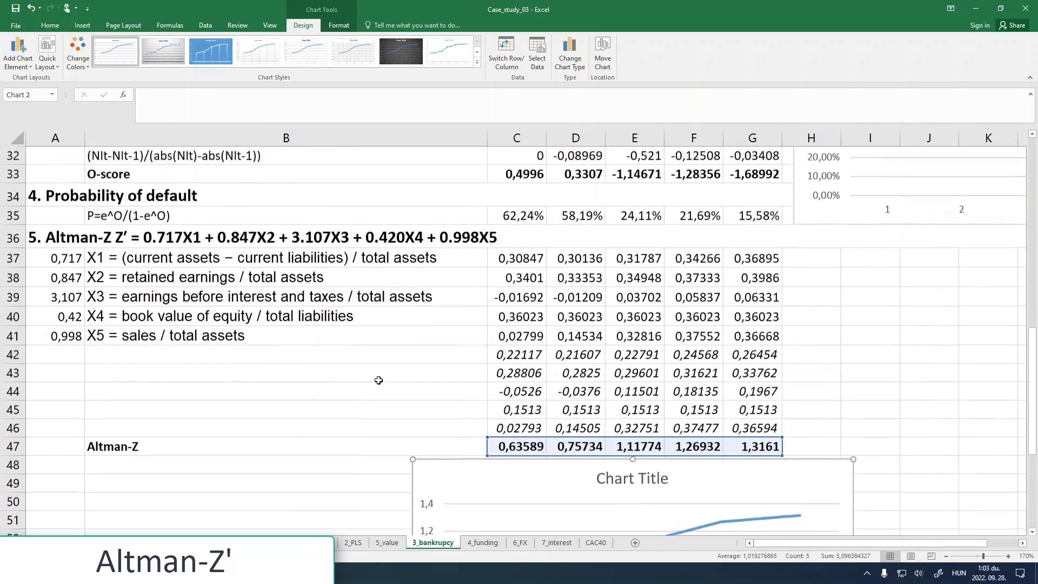
scroll(379, 384, "down", 3)
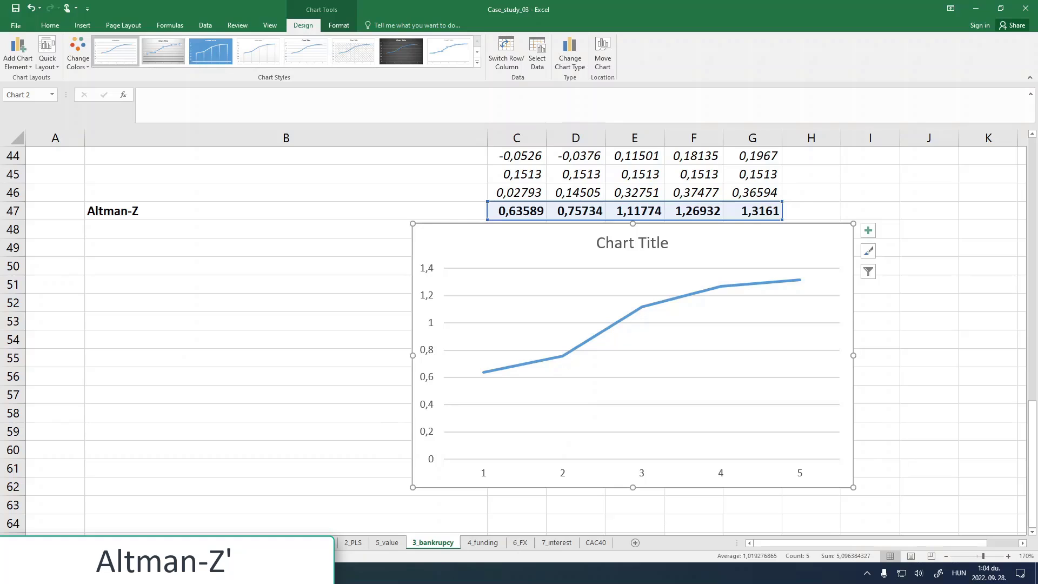
Step: Switch to the notes PDF in the browser, copy the Z’<1.2 default threshold below the X5 definition, and return to the Excel workbook
left_click(260, 573)
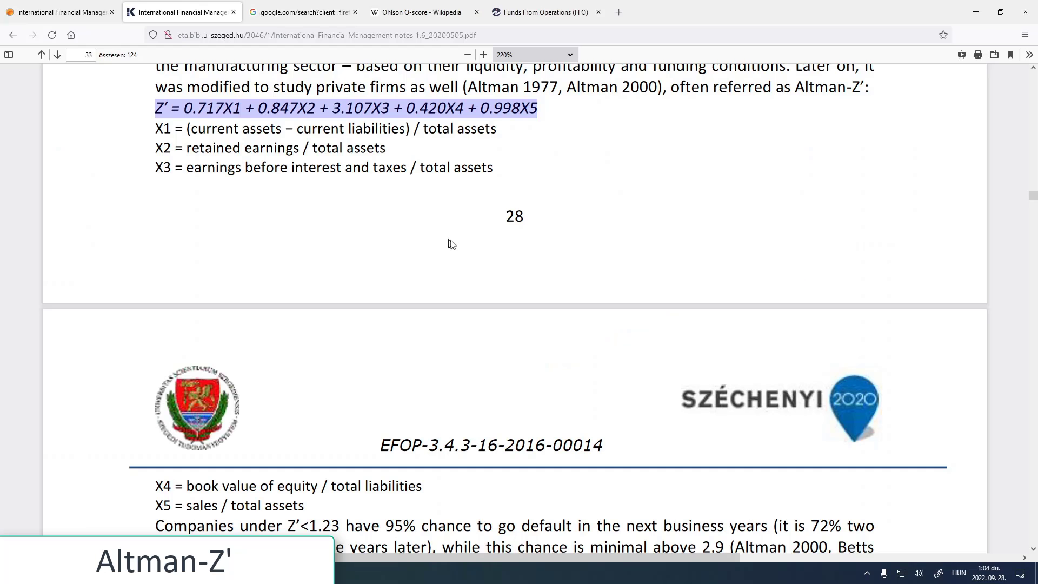
scroll(484, 257, "down", 3)
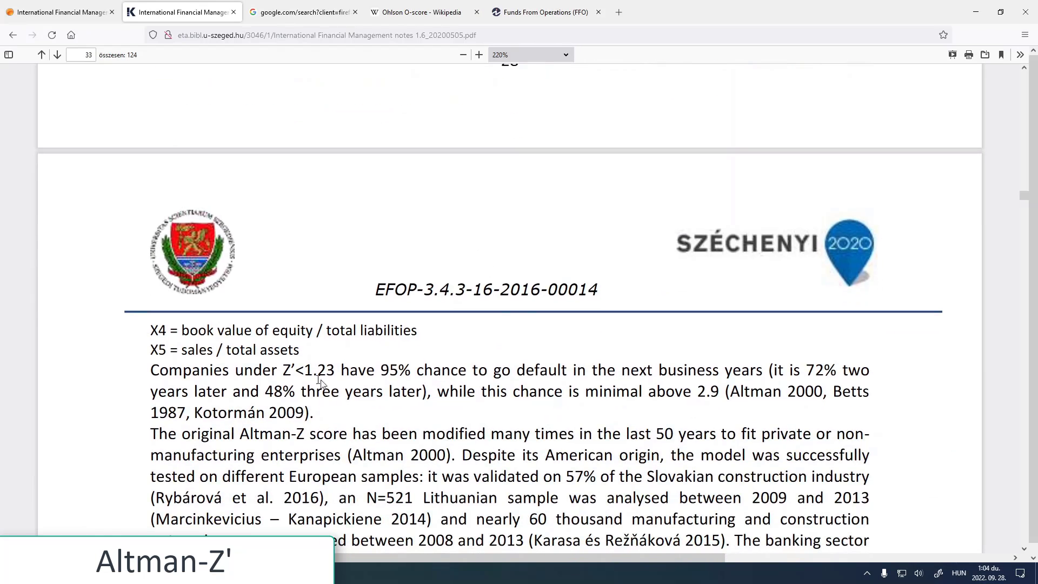
left_click_drag(286, 370, 336, 369)
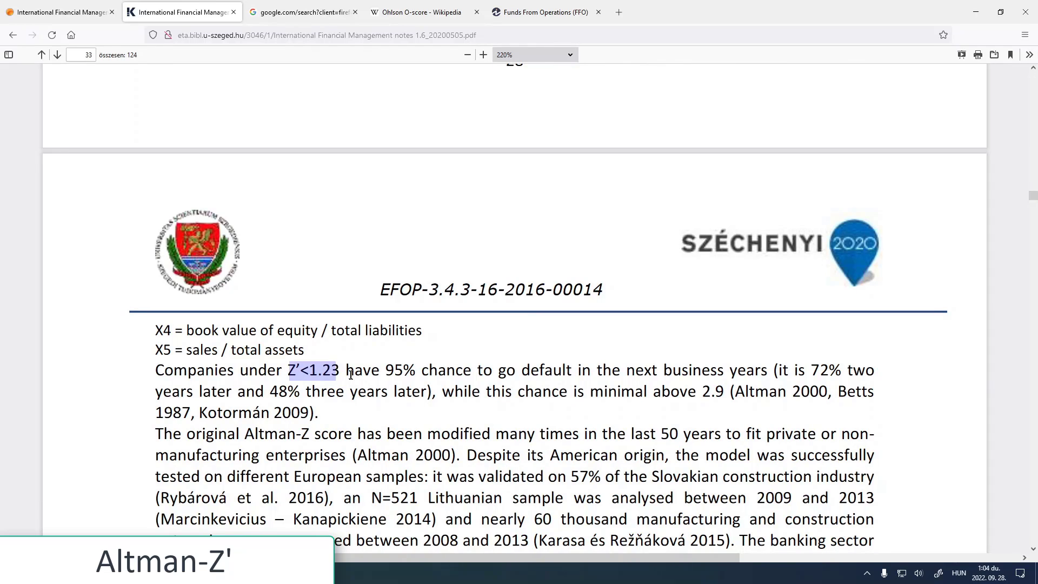
key("alt+Tab")
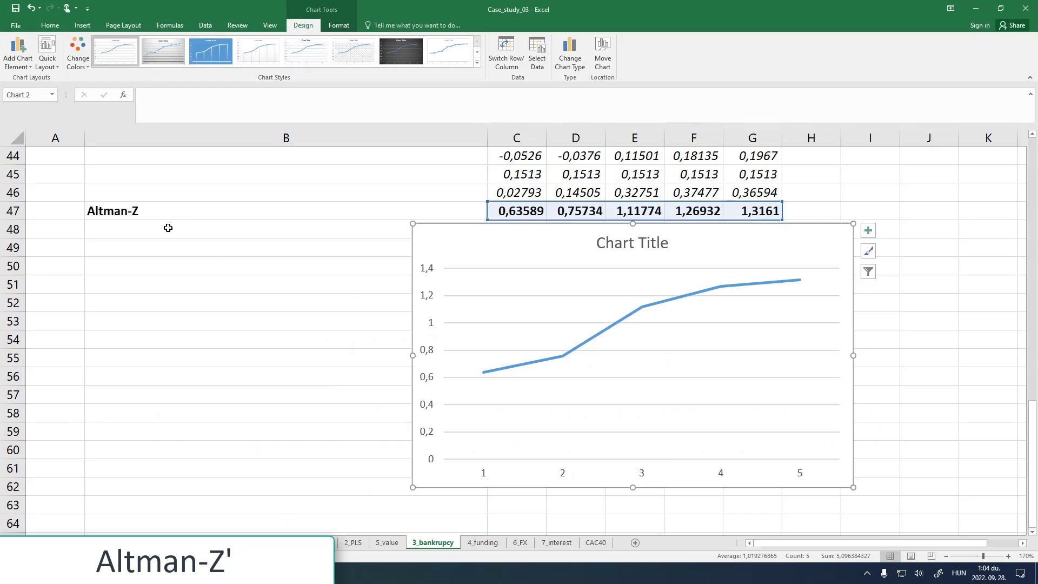
left_click(168, 212)
left_click(199, 103)
type("Z’<1.2")
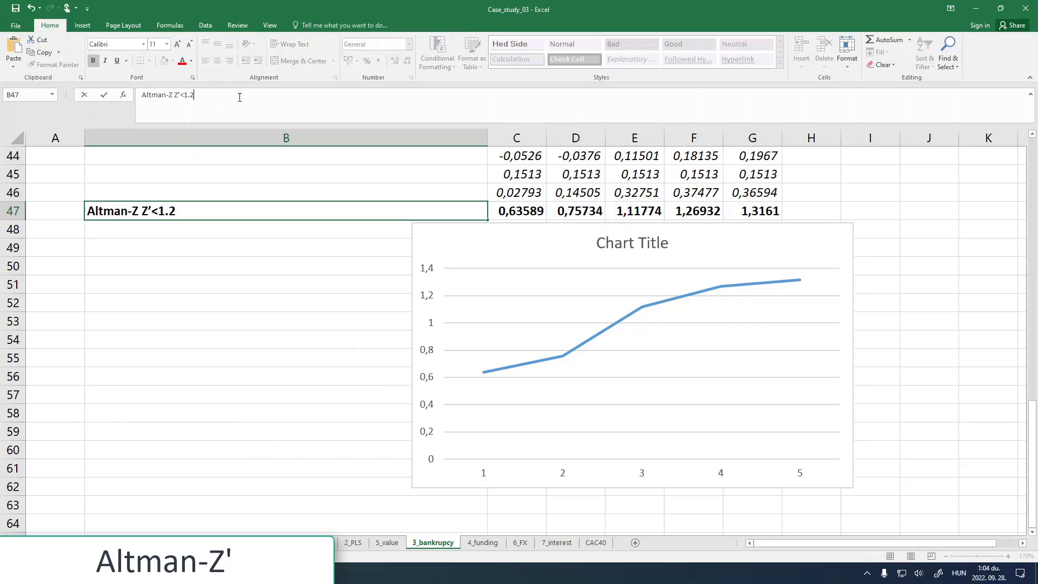
key("BackSpace")
Step: Paste the threshold Z’<1.2 into B48 below the Altman-Z label and give the cell a red fill
left_click(149, 223)
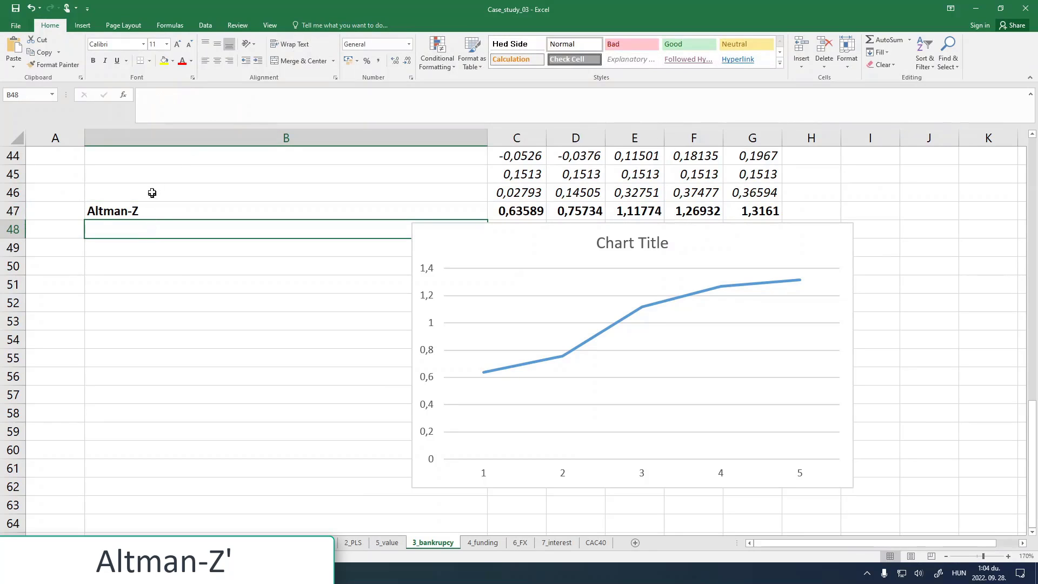
type("Z’<1.2")
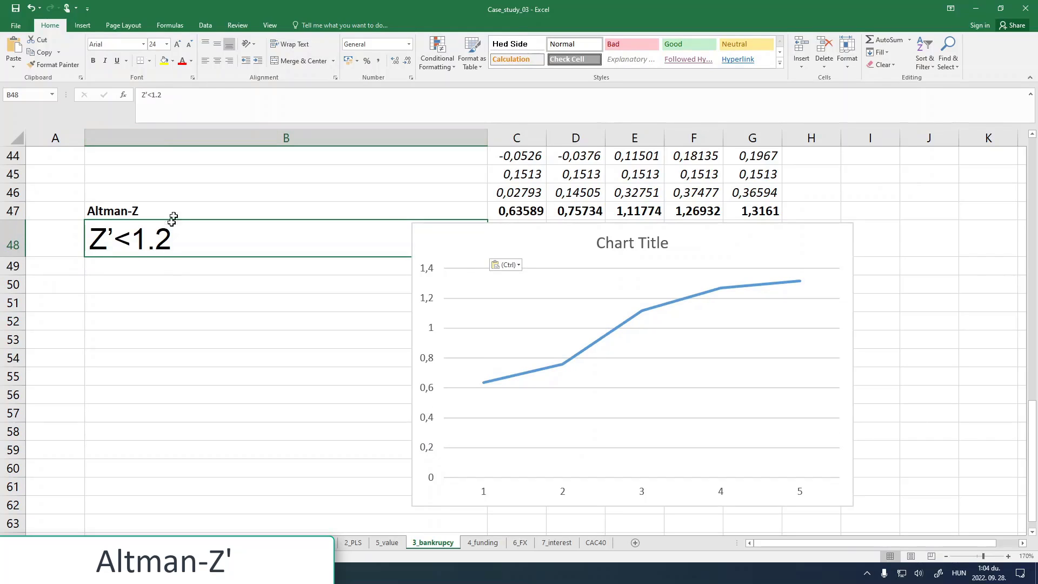
left_click(172, 61)
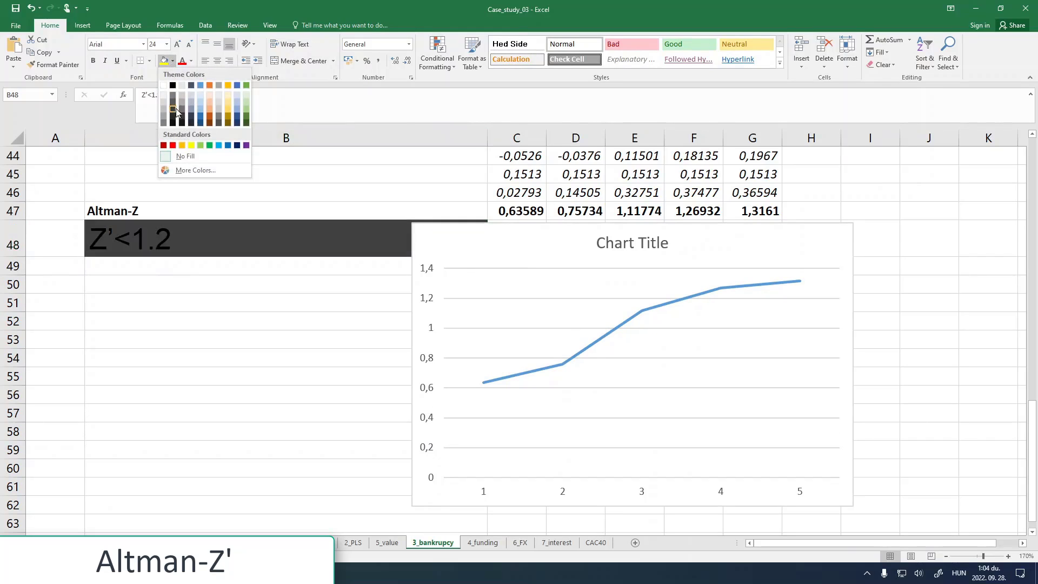
left_click(172, 146)
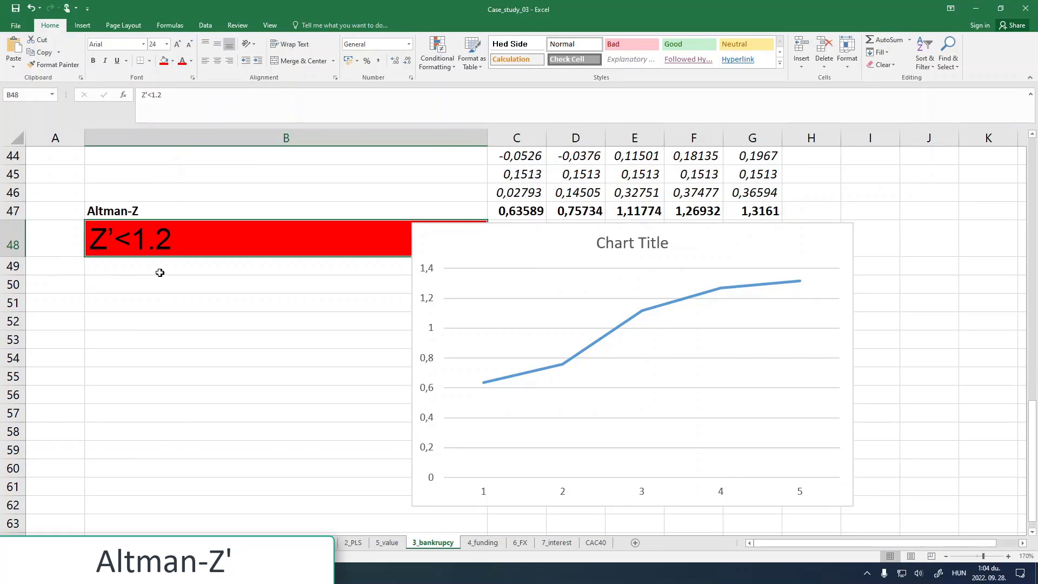
Step: Check the default threshold in the notes PDF and correct the text in B48 to Z’<1.23
key("alt+Tab")
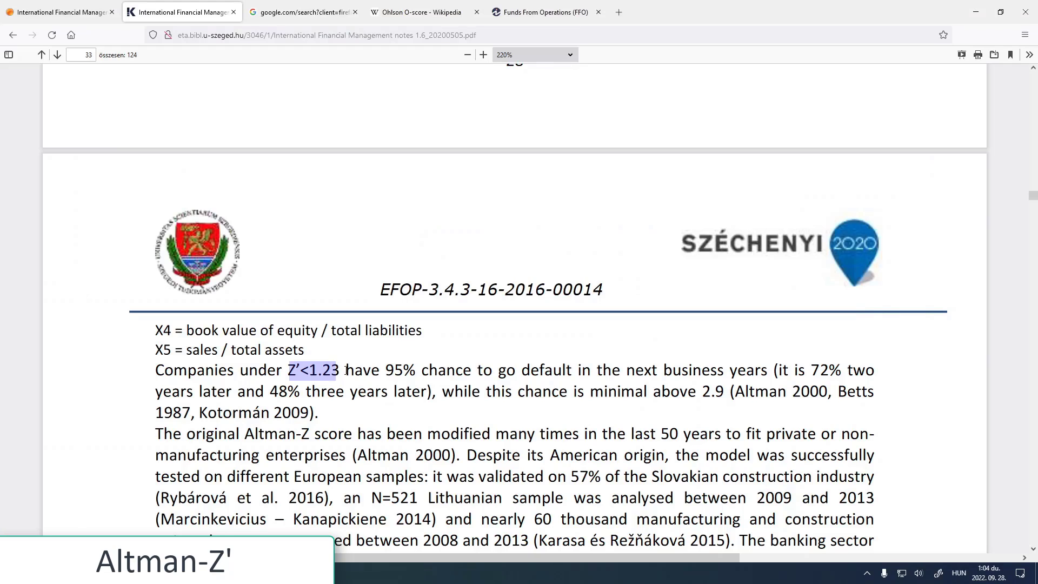
key("alt+Tab")
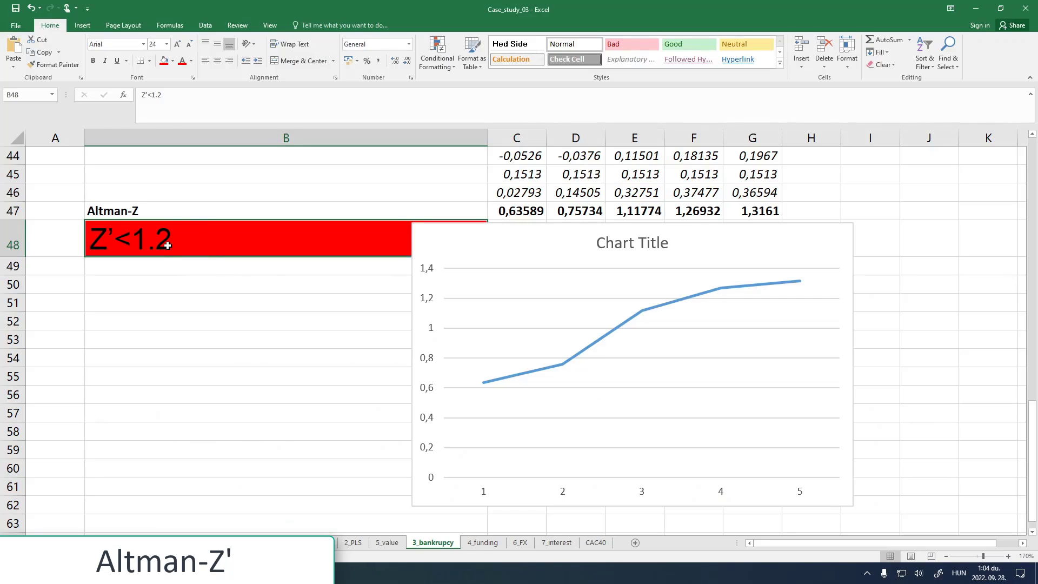
left_click(163, 95)
type("3")
key("Return")
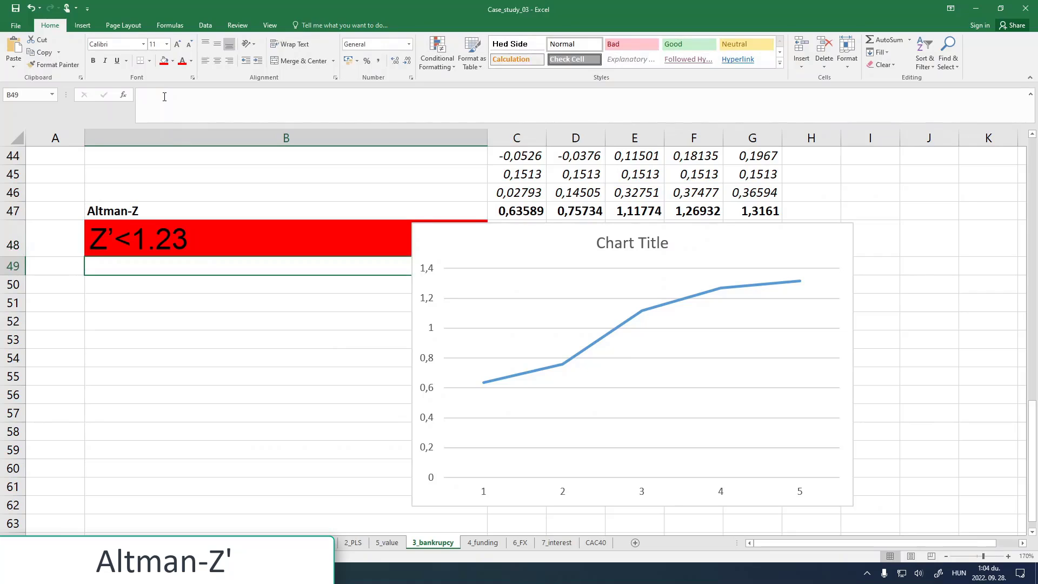
Step: Look up the minimal-default-risk threshold in the notes PDF, return to the workbook, and enter Z'>2.9 in B49
key("alt+Tab")
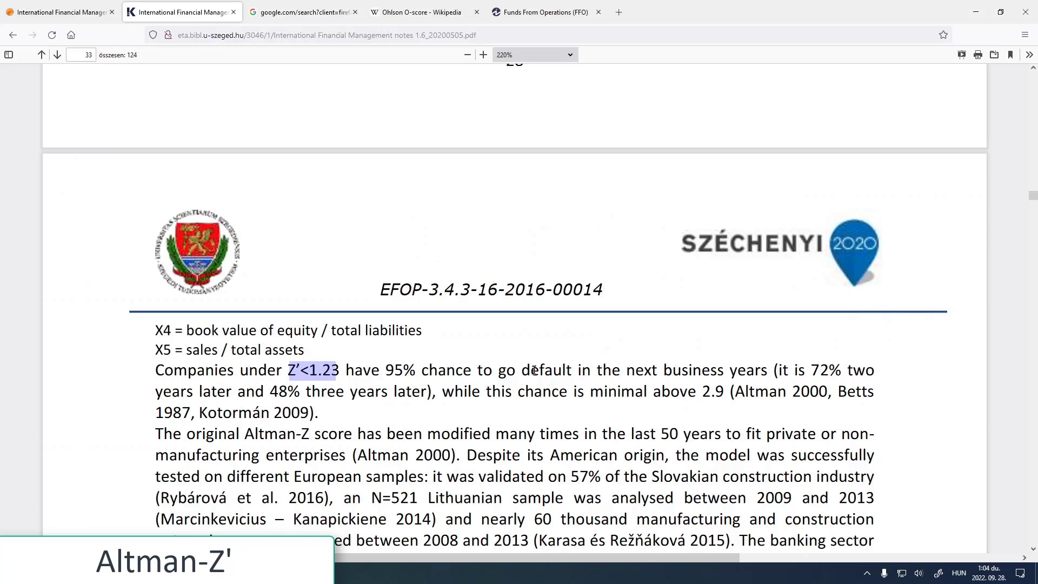
left_click_drag(385, 371, 378, 393)
left_click(494, 393)
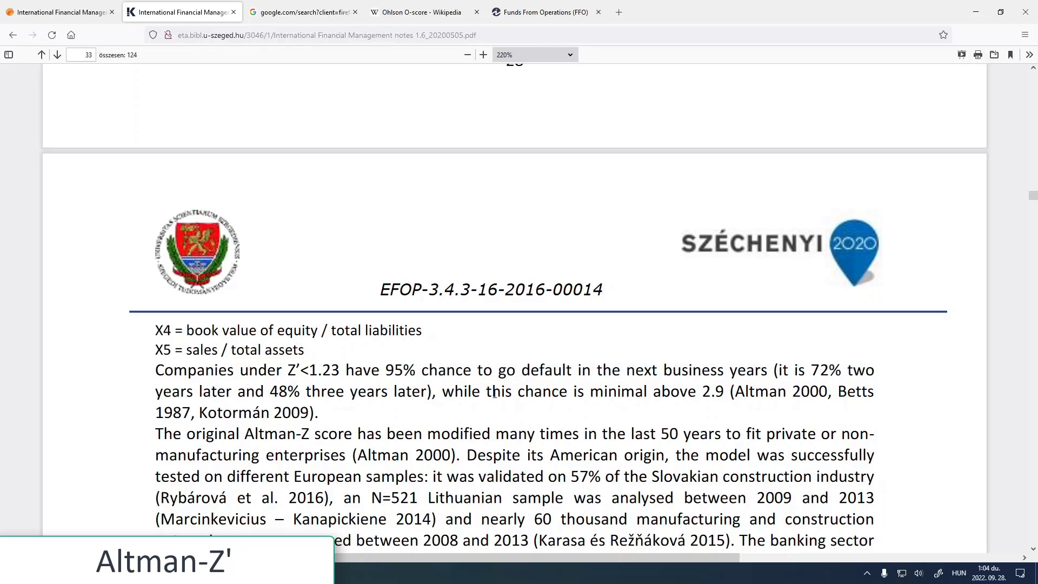
left_click_drag(705, 391, 726, 391)
key("alt+Tab")
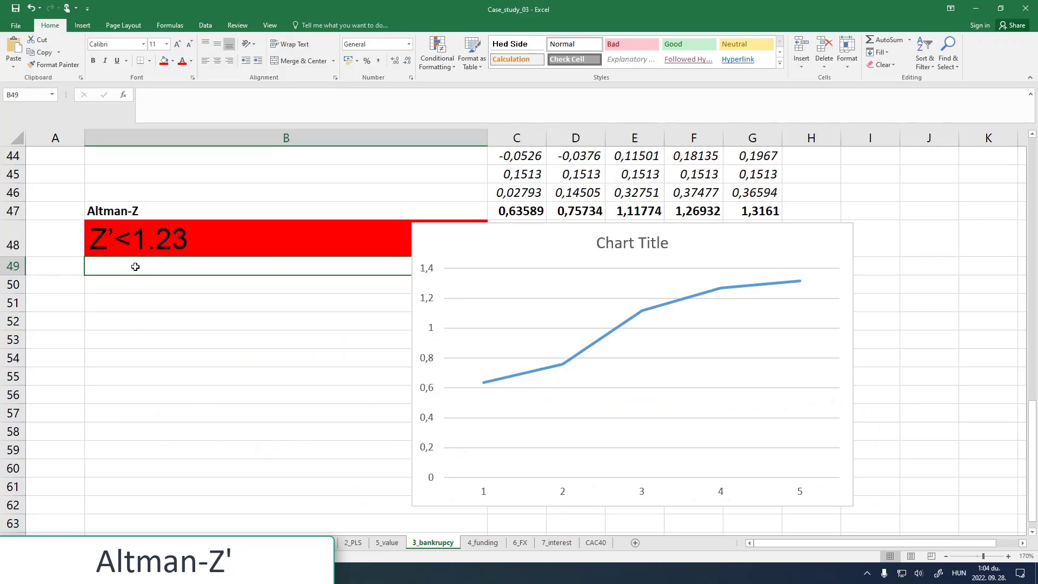
type("Z~")
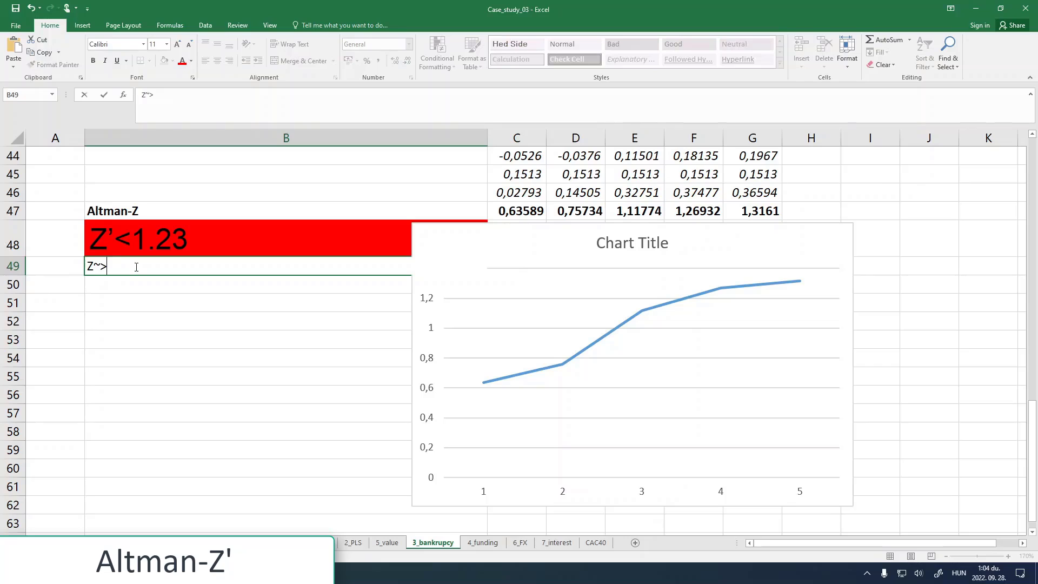
type(">2.9")
left_click(149, 95)
key("Delete")
type("'")
key("Return")
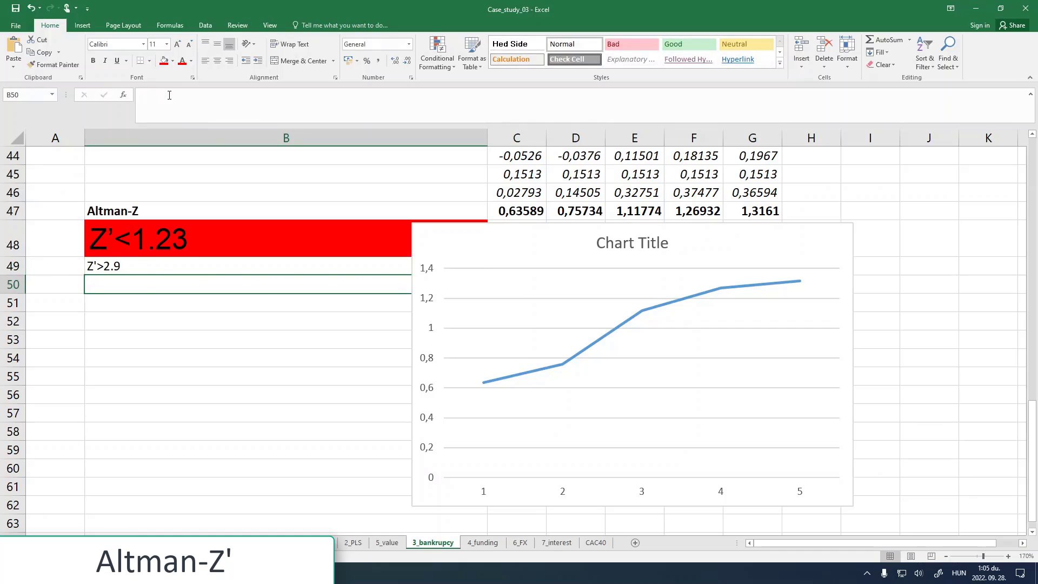
Step: Give B49 a light green fill and enlarge its text to 18 points
left_click(90, 272)
left_click(172, 60)
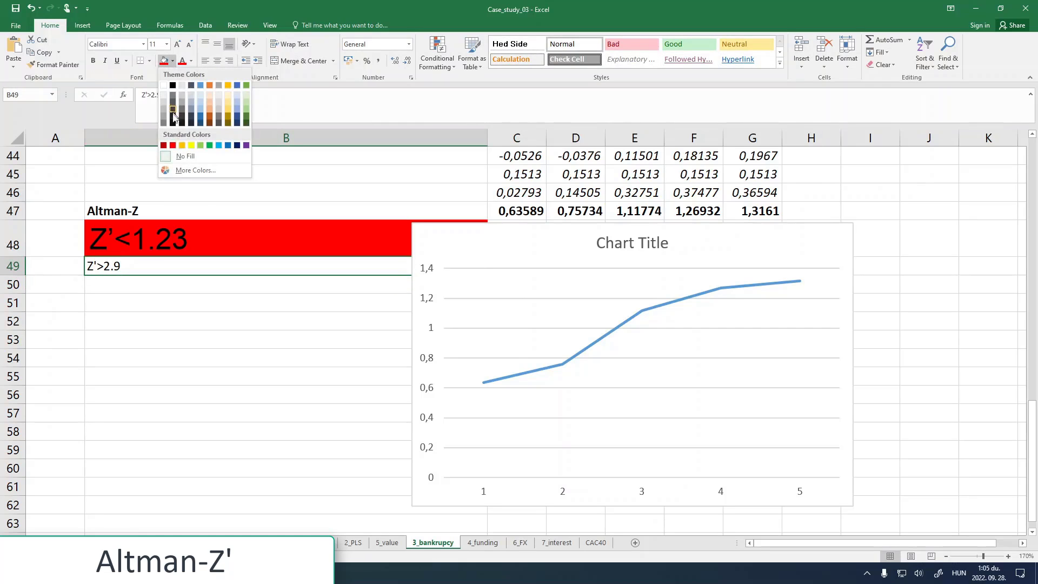
left_click(203, 150)
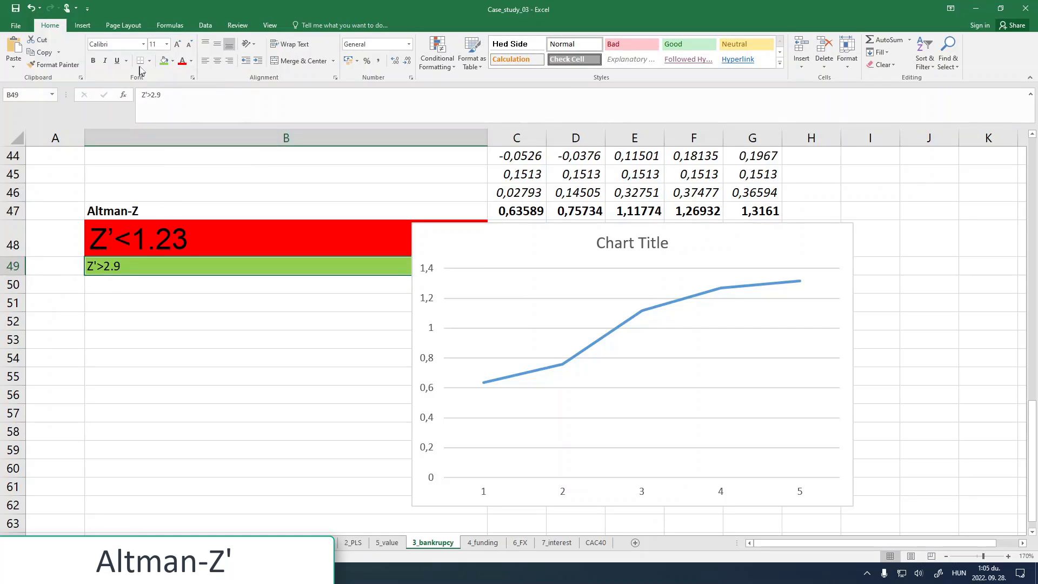
left_click(177, 44)
left_click(177, 44)
left_click(178, 44)
left_click(178, 43)
Step: Reduce the font size of the Z’<1.23 label in B48 to match the 18-point text in B49
left_click(204, 237)
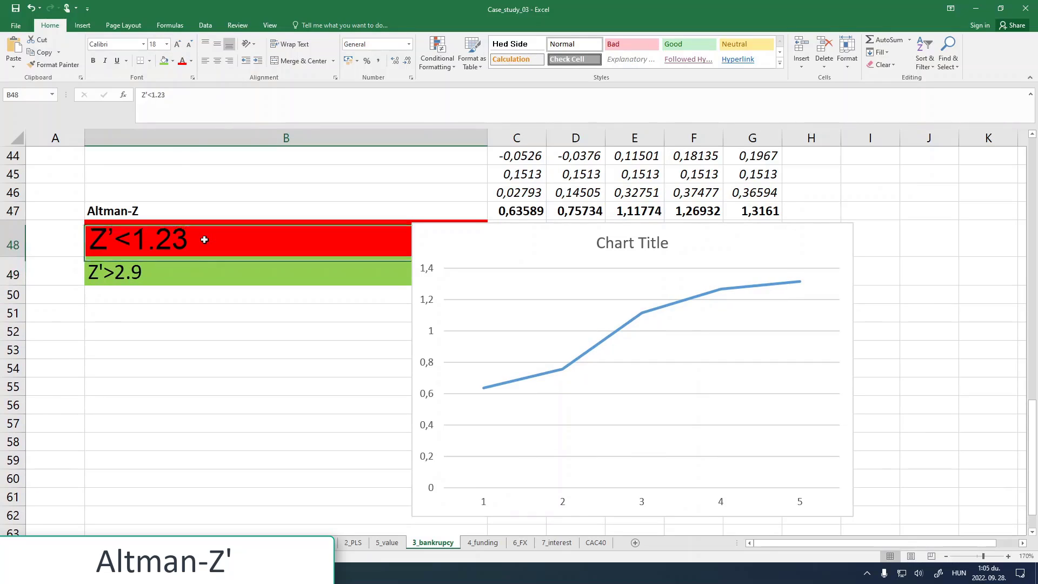
left_click(188, 45)
left_click(188, 44)
left_click(189, 44)
left_click(188, 44)
left_click(189, 44)
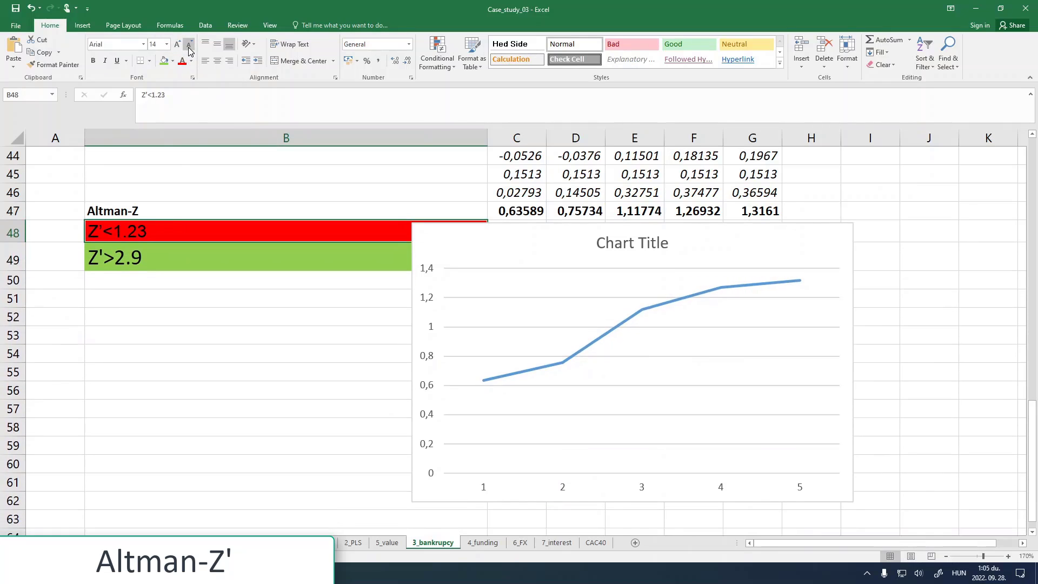
left_click(161, 258)
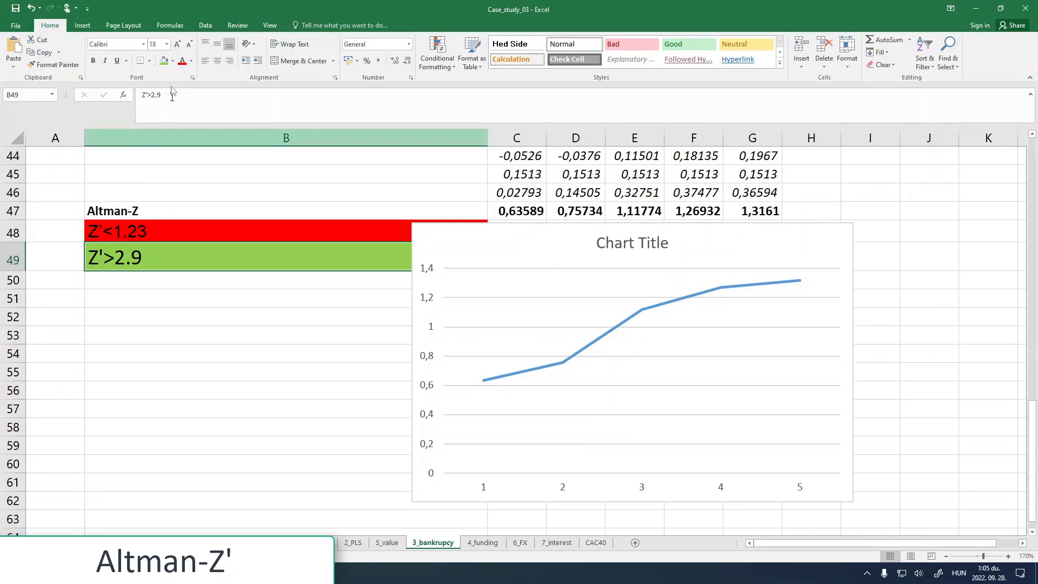
left_click(168, 236)
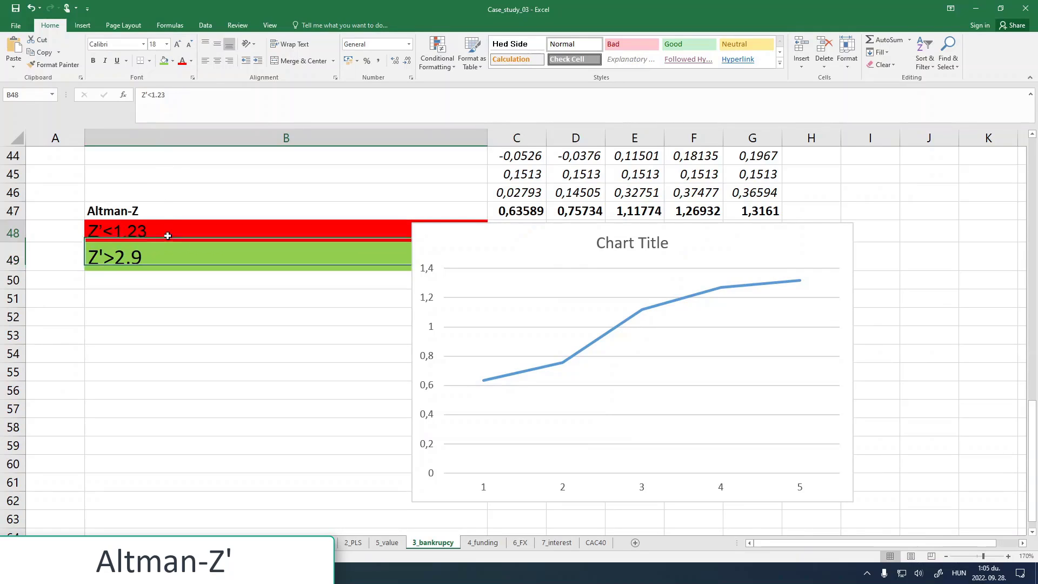
left_click(177, 45)
left_click(177, 44)
left_click(189, 264)
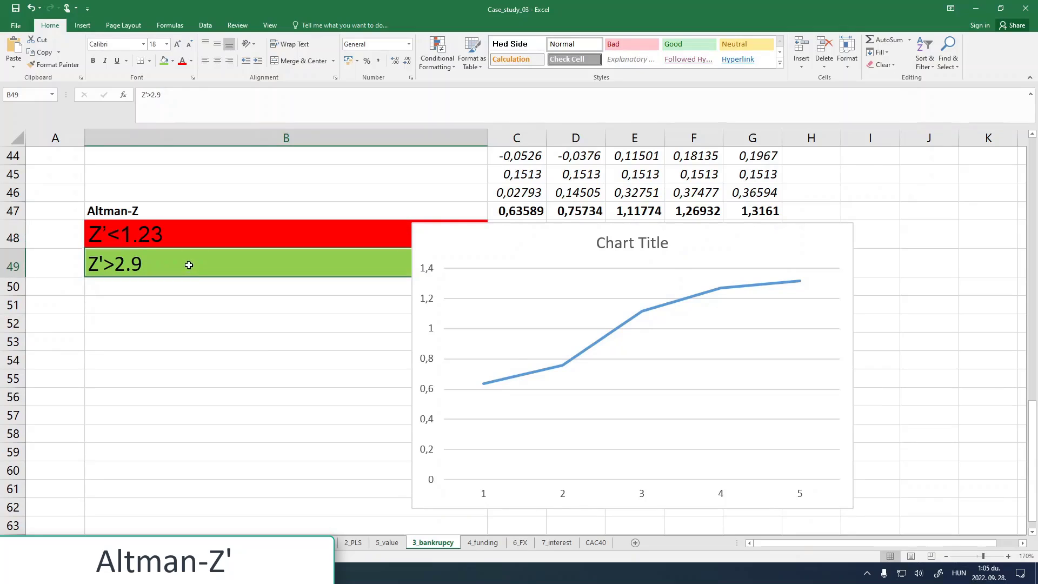
left_click(271, 326)
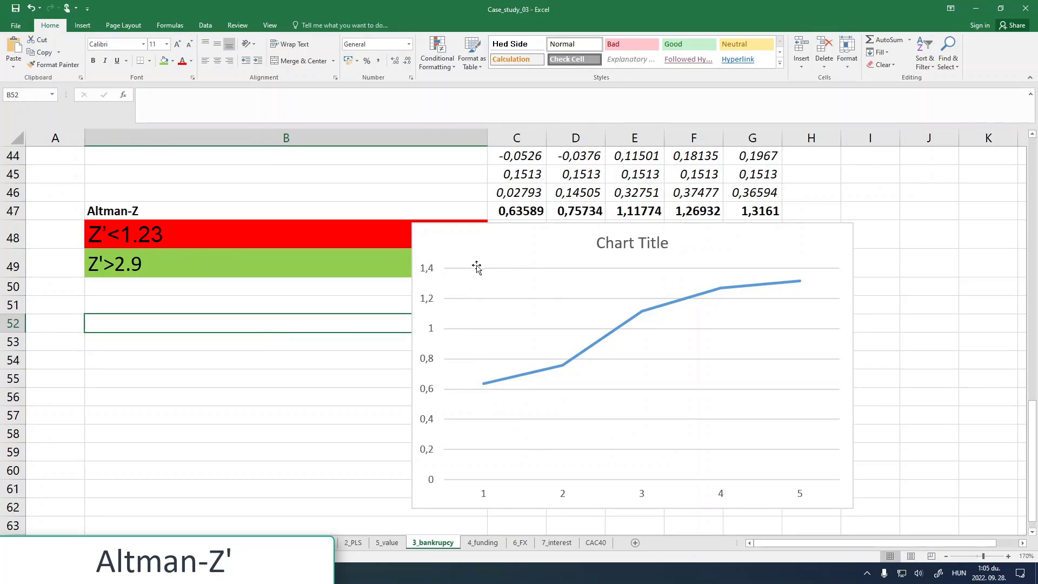
Step: Examine the points on the Altman-Z line chart and compare them with the scores and component rows above
left_click_drag(457, 247, 485, 241)
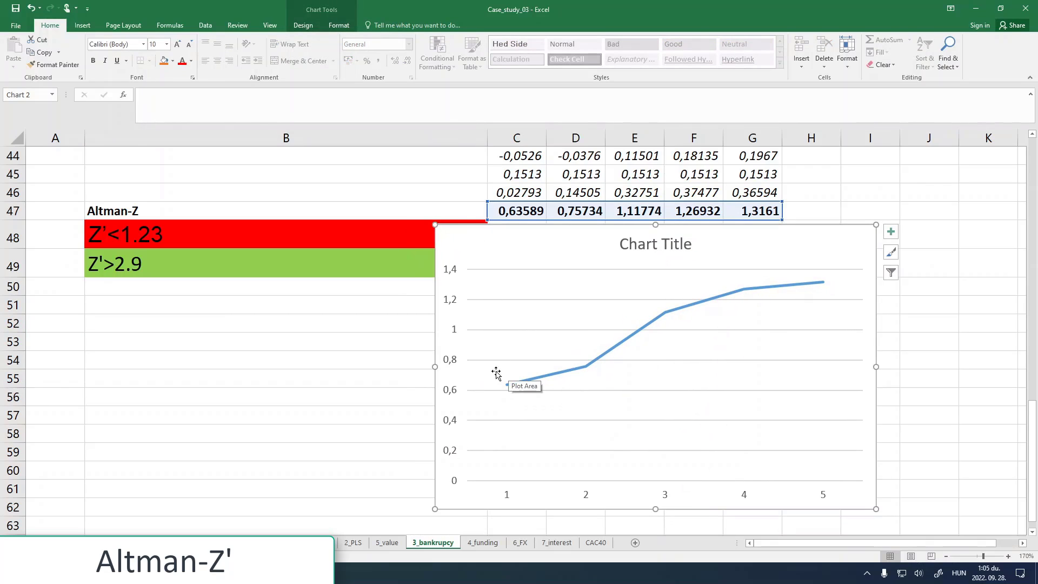
mouse_move(521, 384)
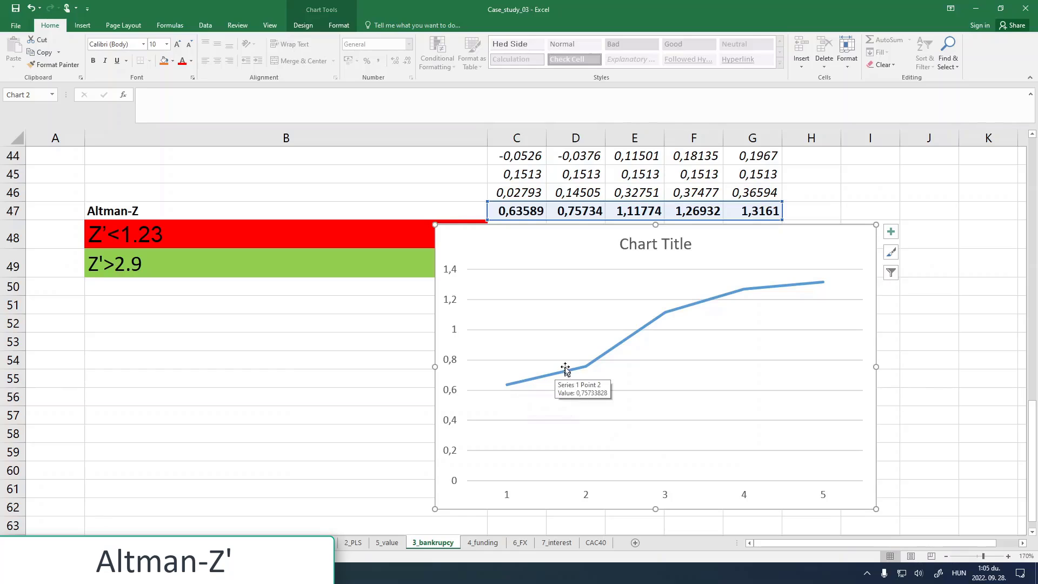
mouse_move(726, 301)
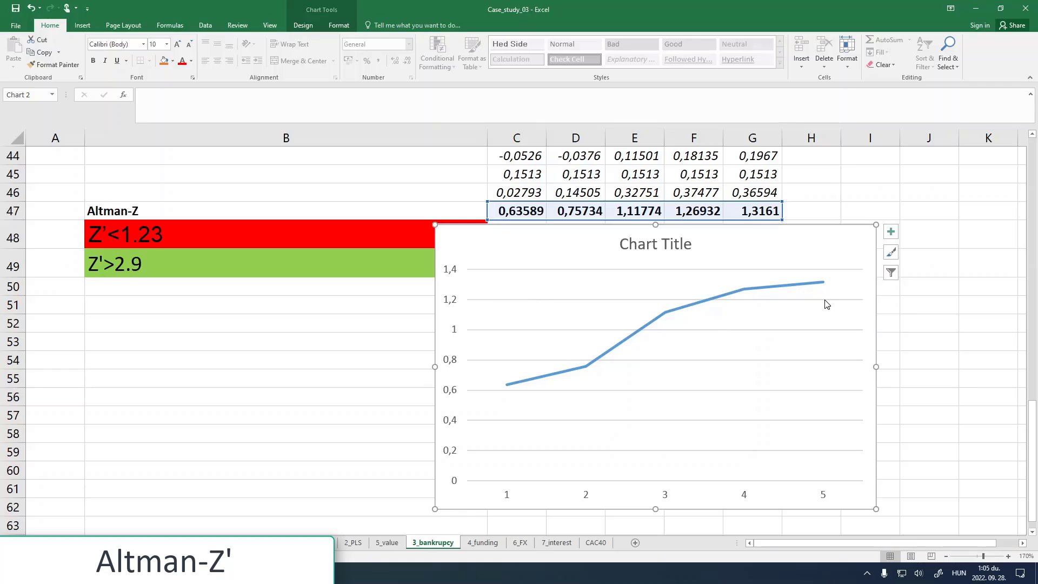
scroll(795, 349, "up", 3)
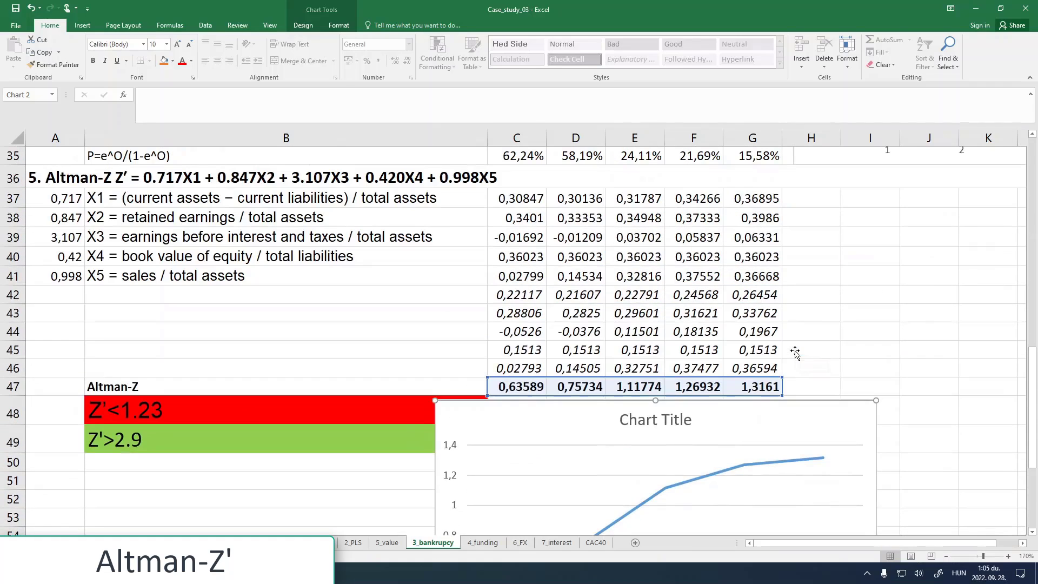
scroll(804, 264, "down", 3)
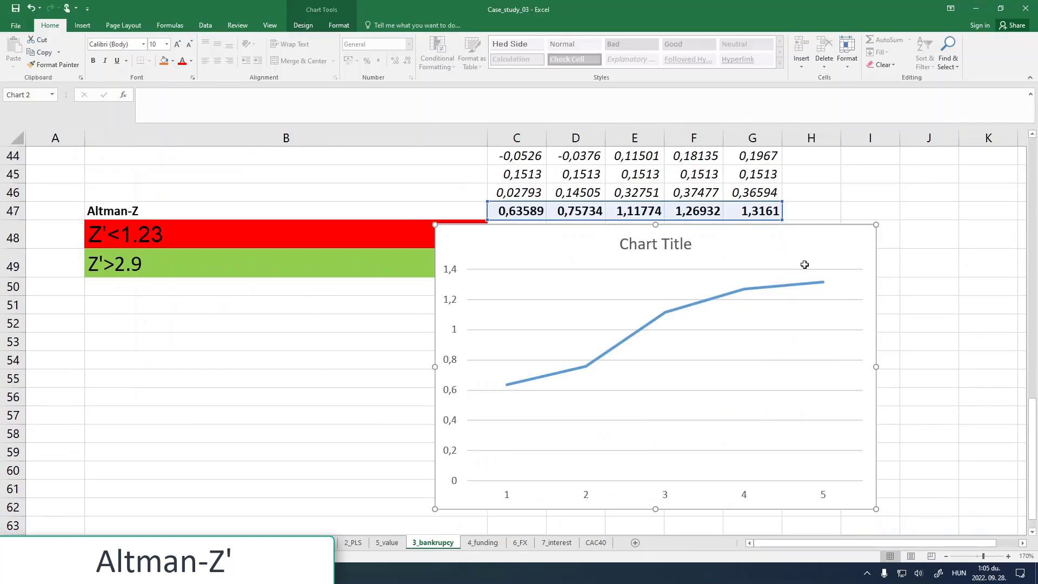
Step: Move the chart below row 48, enter 1,23 in C48, and copy it across to G48
left_click_drag(486, 225, 493, 253)
left_click(515, 236)
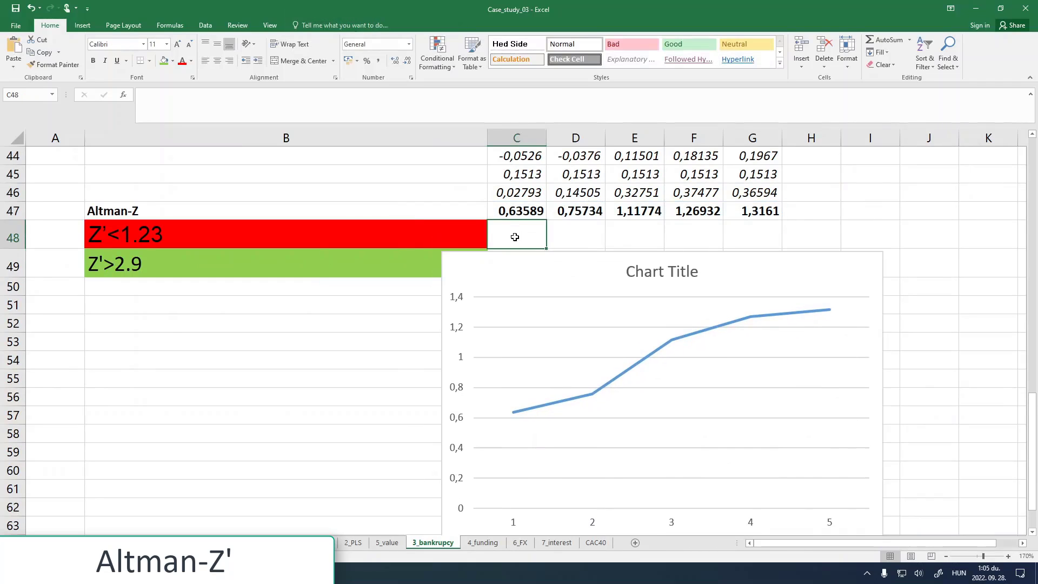
type("1,23")
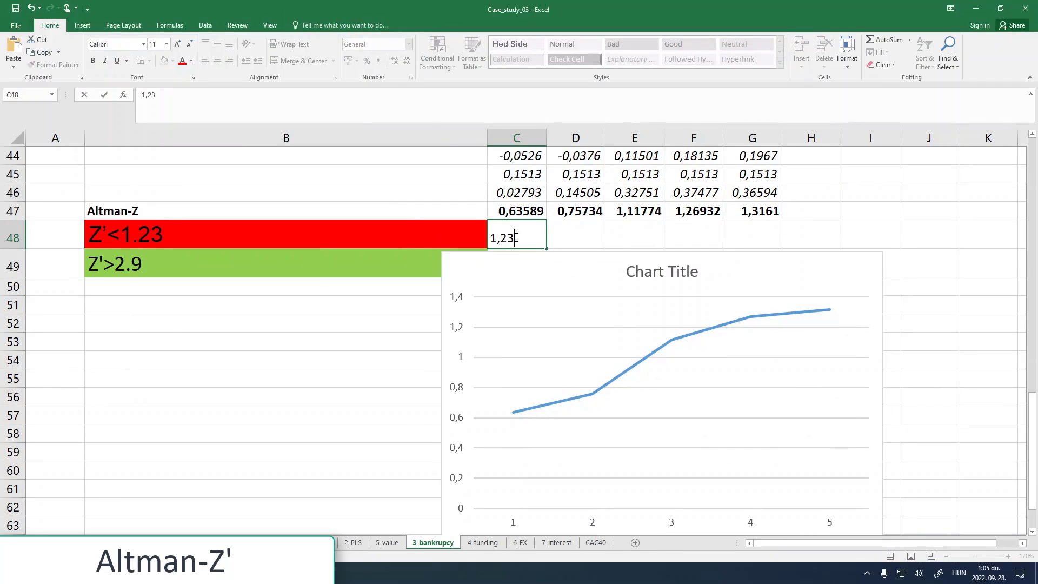
key("Return")
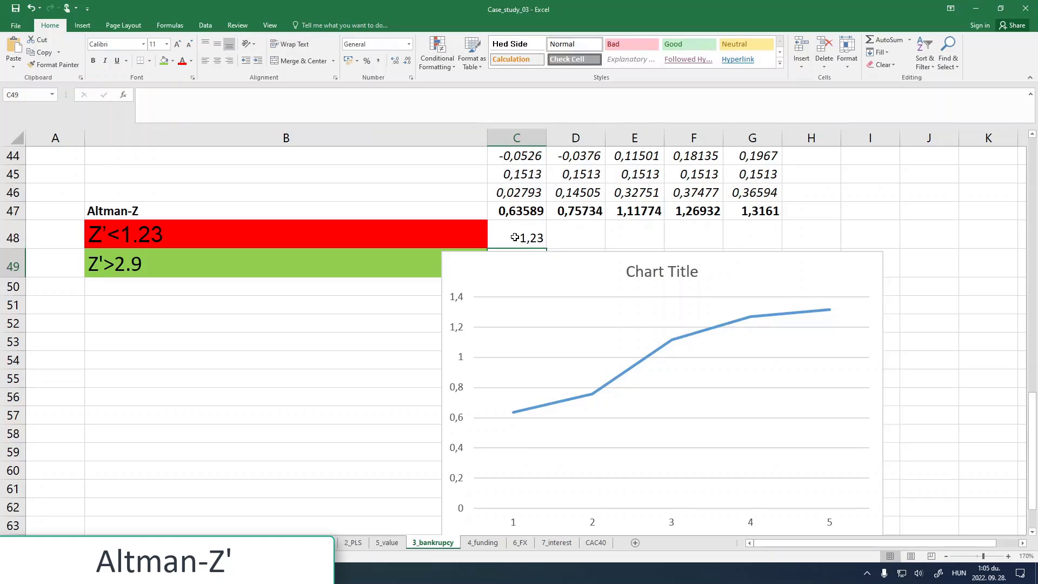
left_click(514, 237)
left_click_drag(544, 248, 768, 243)
Step: Move the chart below row 49, enter 2,9 in C49, and copy it across to G49
left_click_drag(591, 262, 584, 292)
left_click(519, 264)
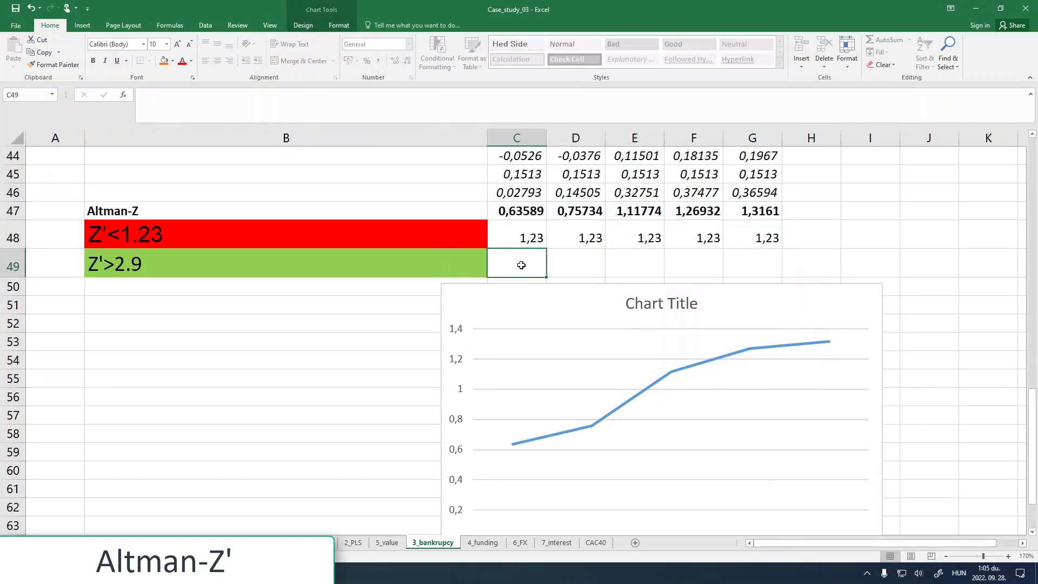
type("2,9")
key("Return")
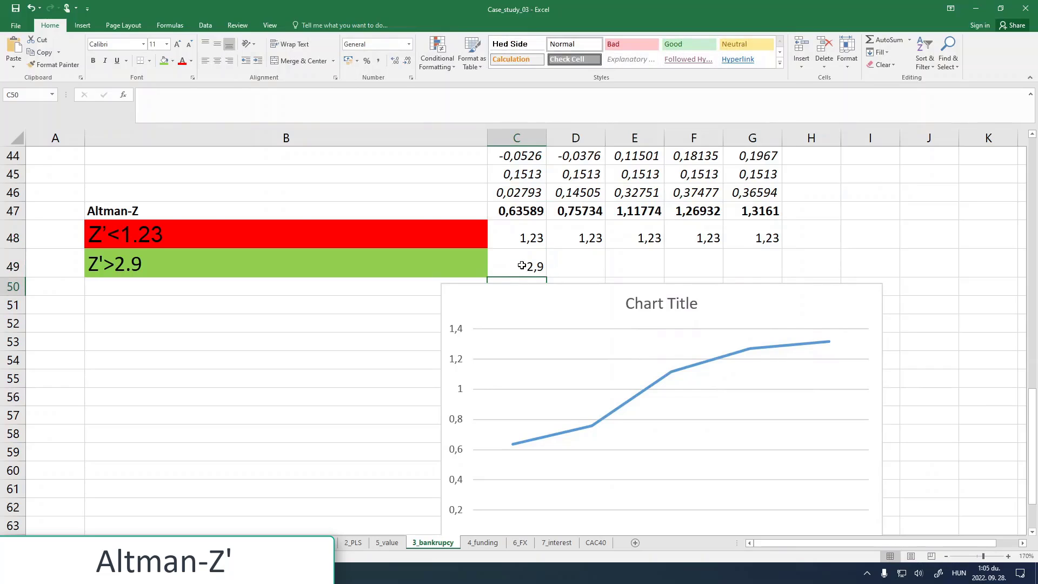
left_click(531, 275)
left_click_drag(545, 277, 792, 273)
Step: Delete the line chart that plots only the Altman-Z scores
scroll(795, 254, "down", 1)
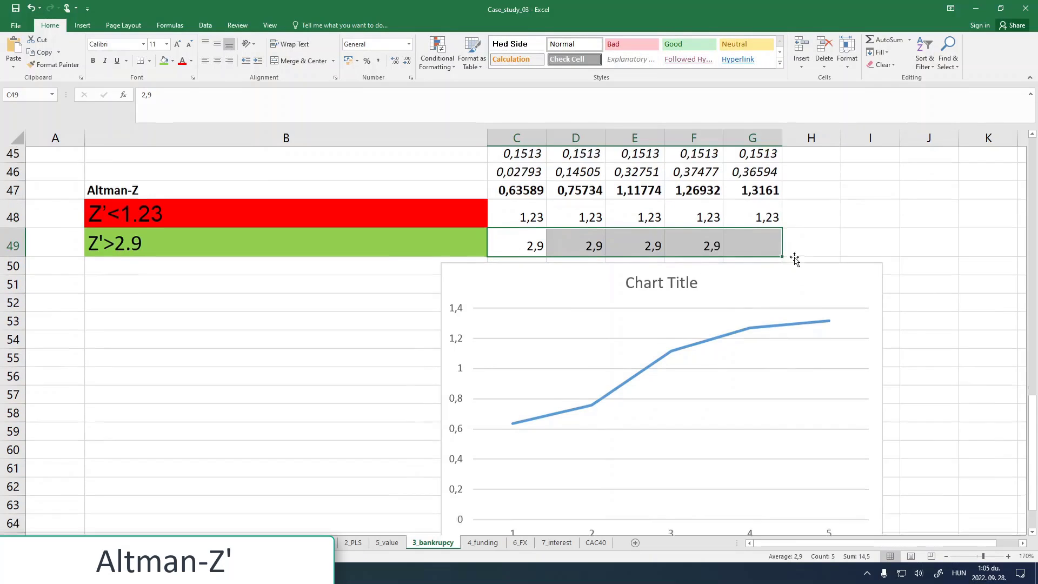
left_click(502, 261)
key("Delete")
scroll(502, 255, "up", 1)
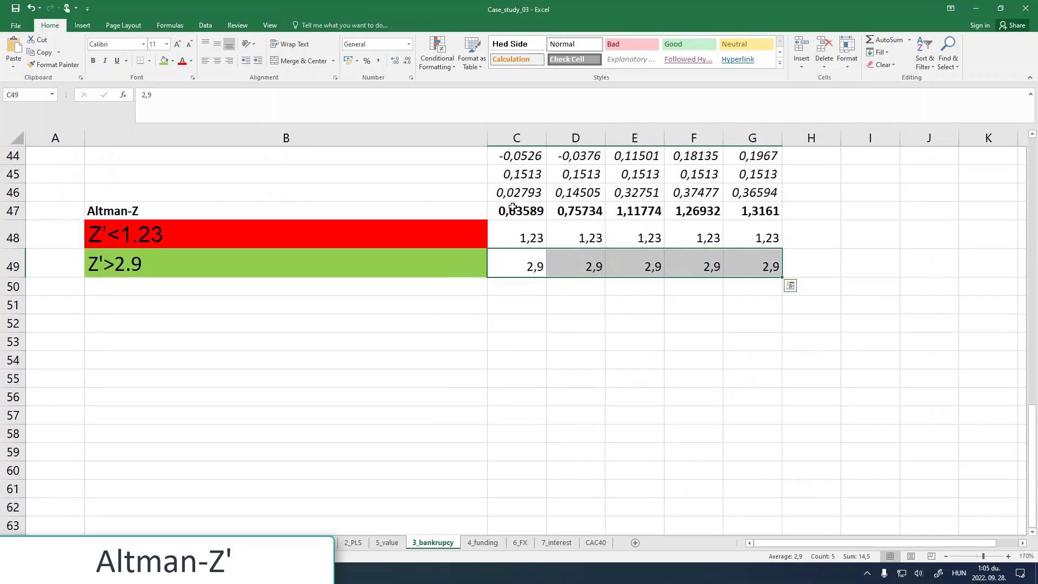
Step: Insert a line chart of the scores and both thresholds in C47:G49 and place it directly below row 49
left_click_drag(505, 211, 764, 269)
left_click(83, 25)
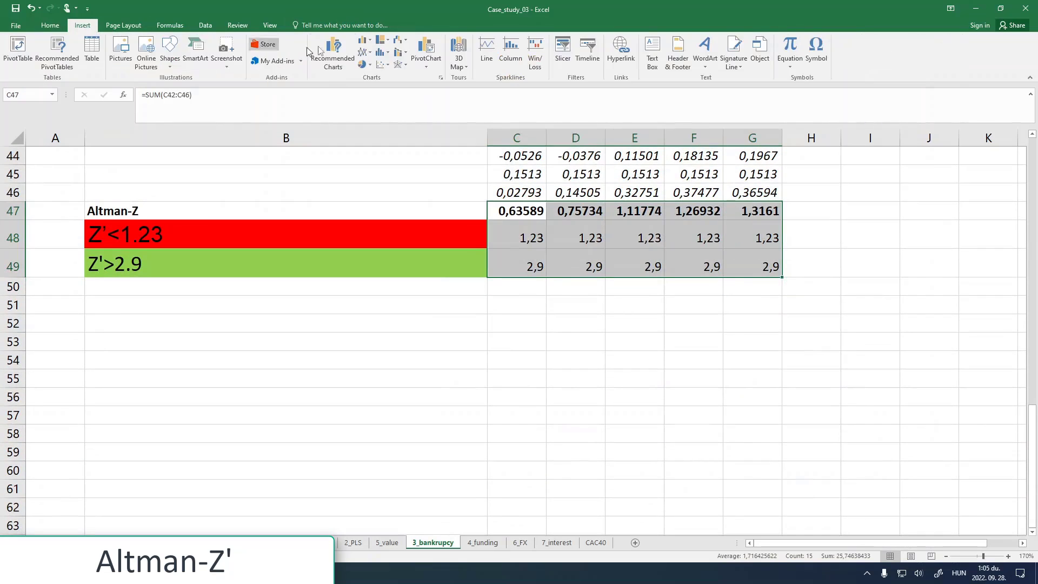
left_click(365, 52)
left_click(371, 86)
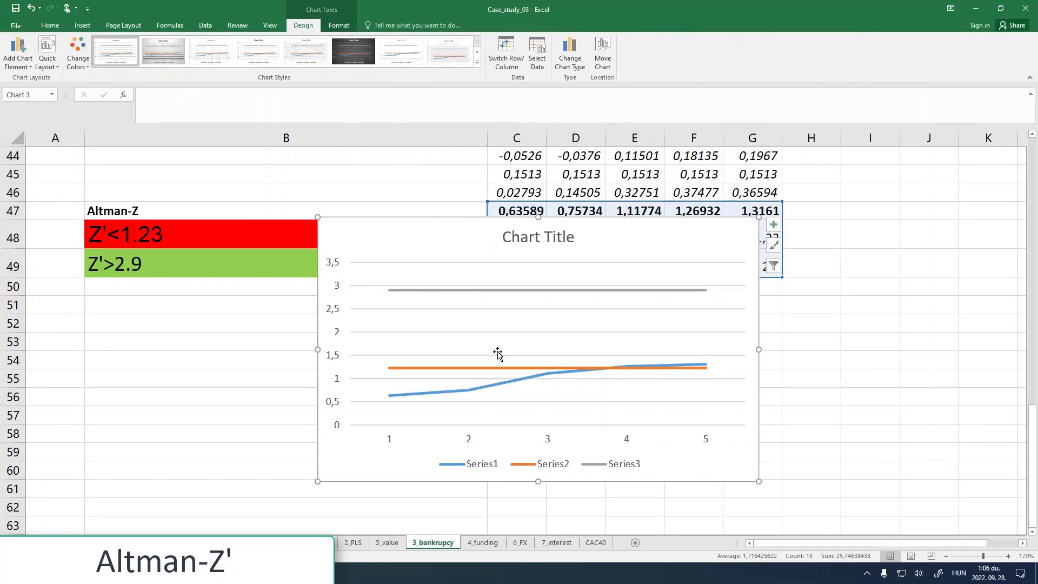
left_click_drag(355, 234, 416, 301)
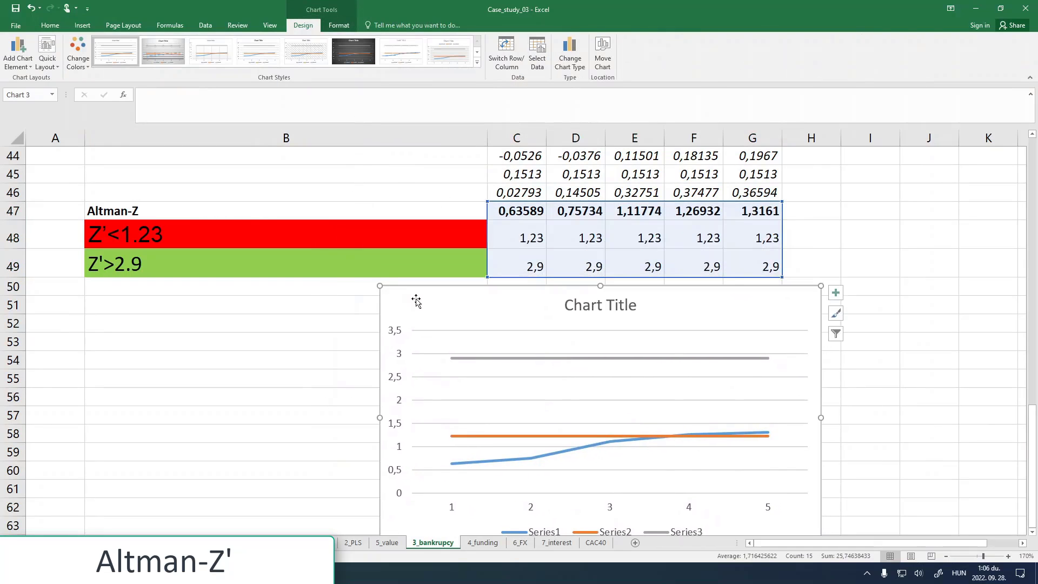
Step: Replace the placeholder title of the new chart with Altman-Z'
double_click(569, 306)
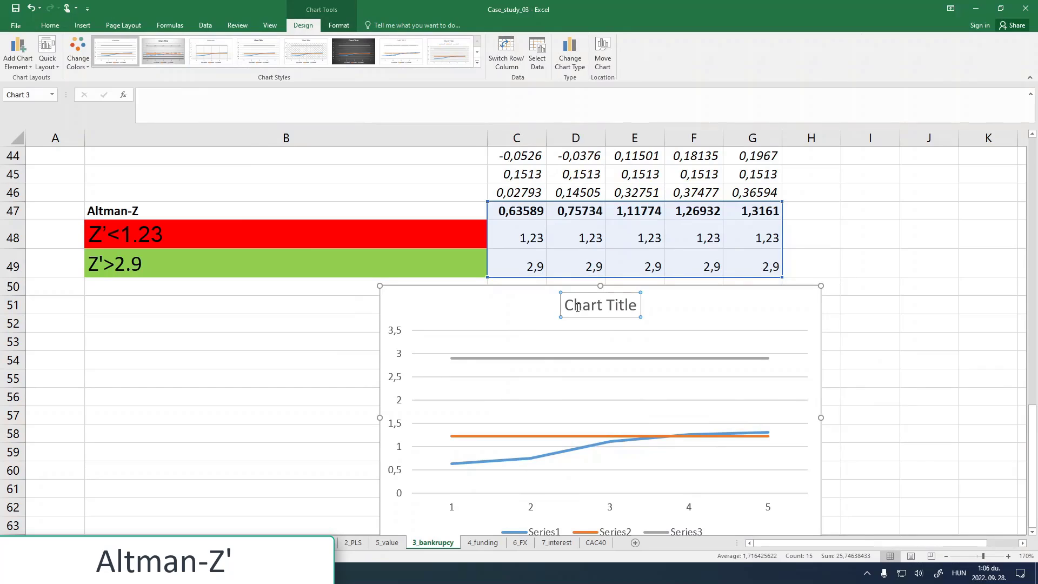
left_click(569, 305)
left_click_drag(565, 305, 640, 305)
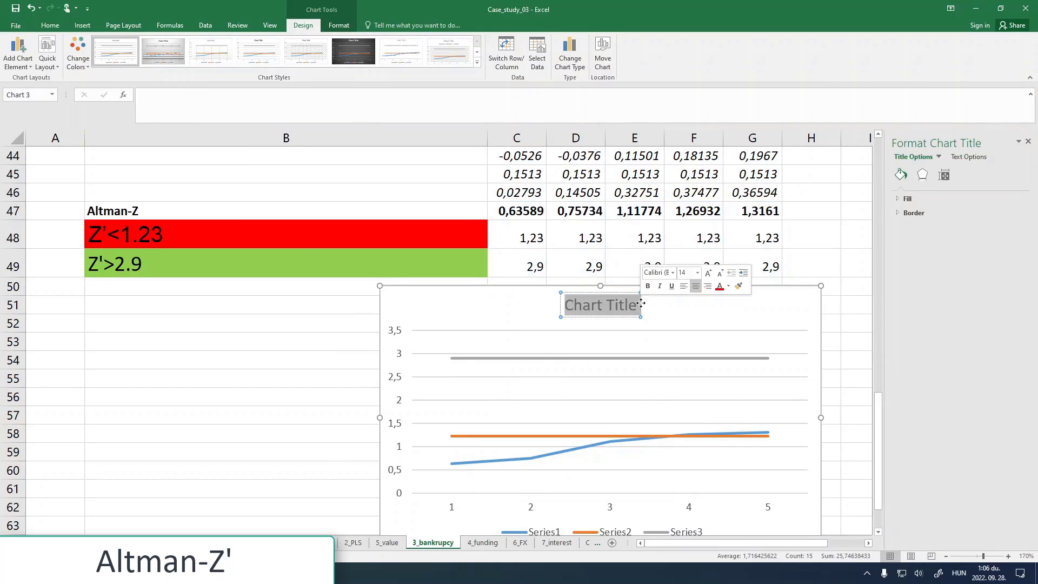
type("Altman-")
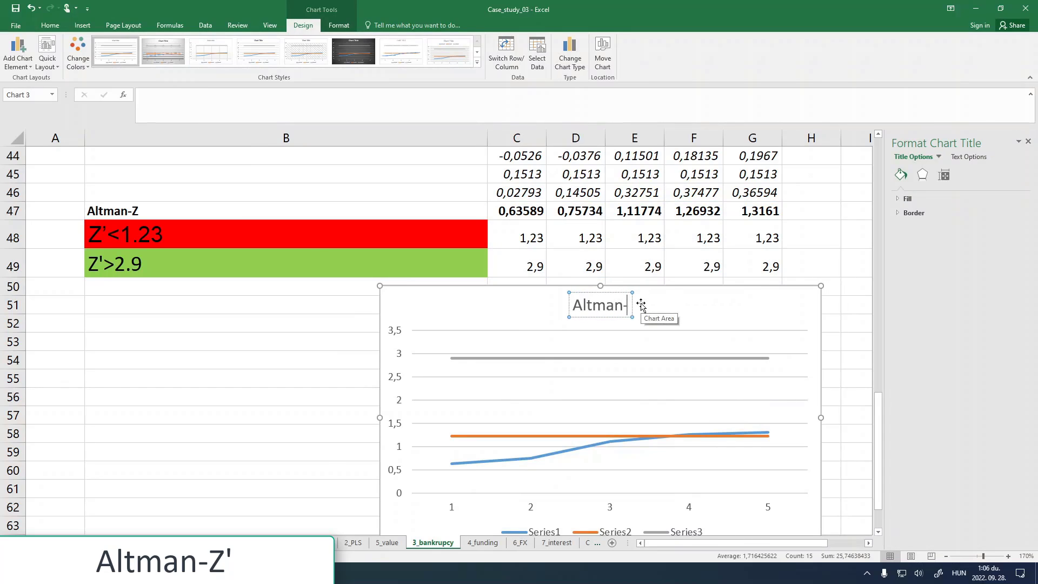
type("Z'")
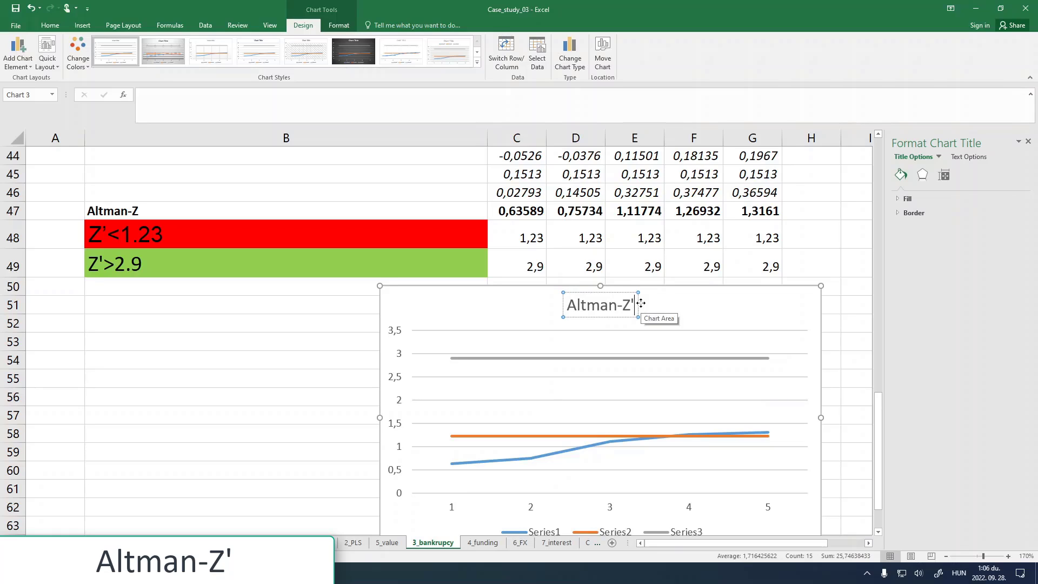
Step: Complete the chart title as Altman-Z' score and nudge the chart slightly up below row 49
type(" score")
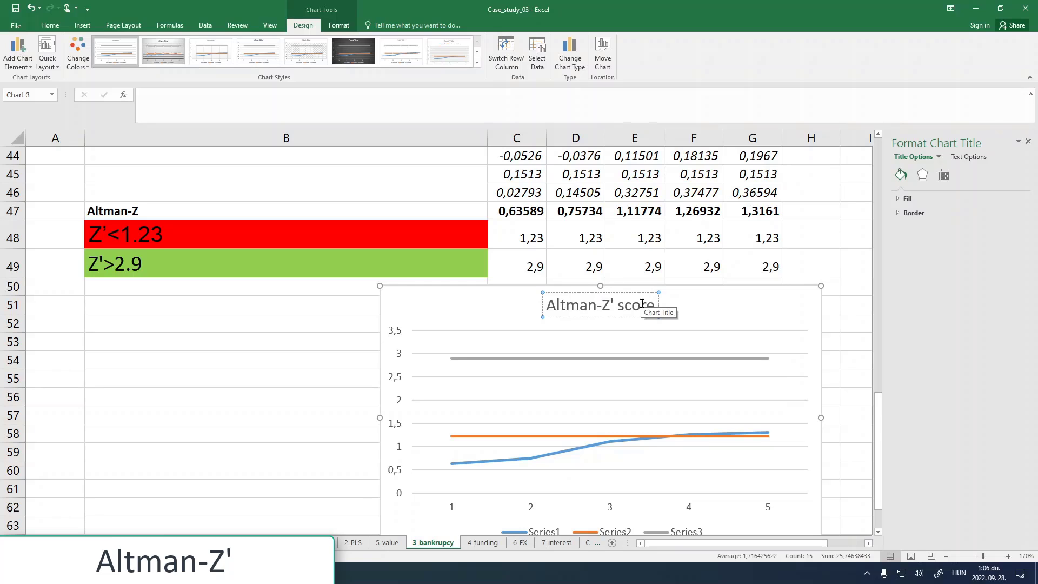
left_click(833, 338)
scroll(816, 284, "down", 2)
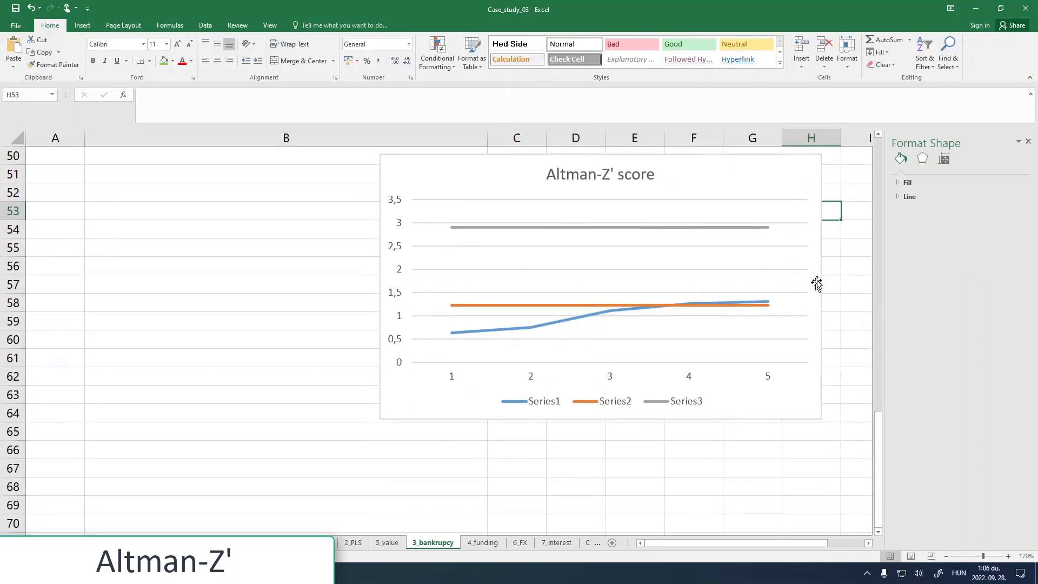
scroll(817, 284, "up", 1)
left_click(1028, 141)
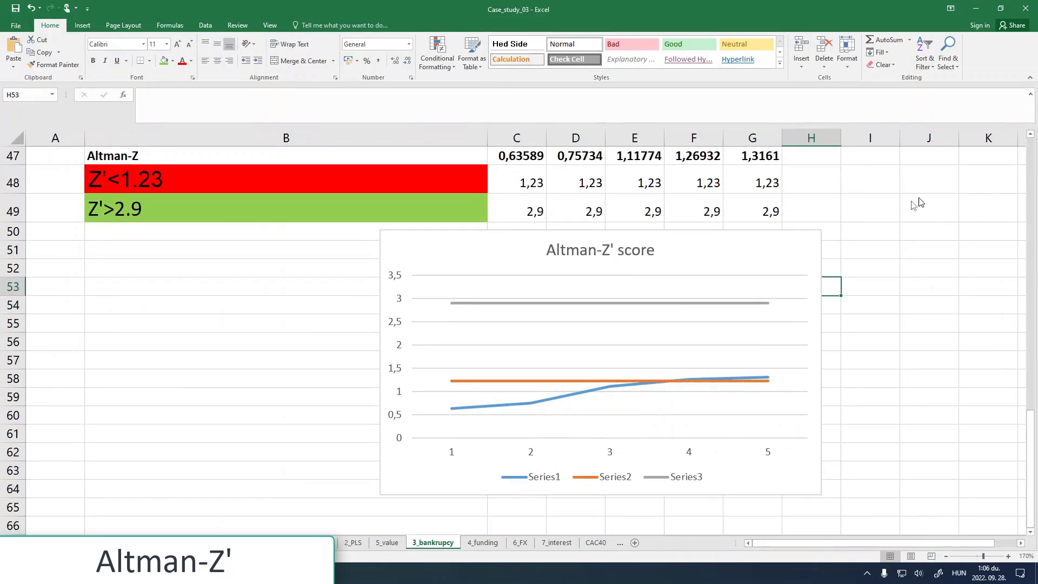
left_click_drag(771, 245, 775, 242)
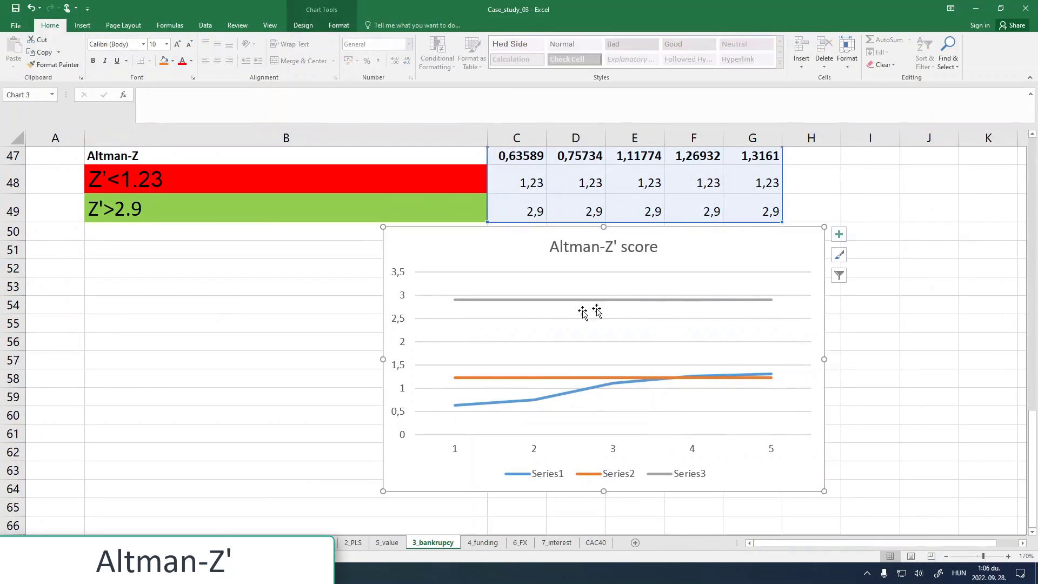
Step: Format the 2.9 threshold line in the Altman-Z' score chart as a green dashed line
double_click(574, 299)
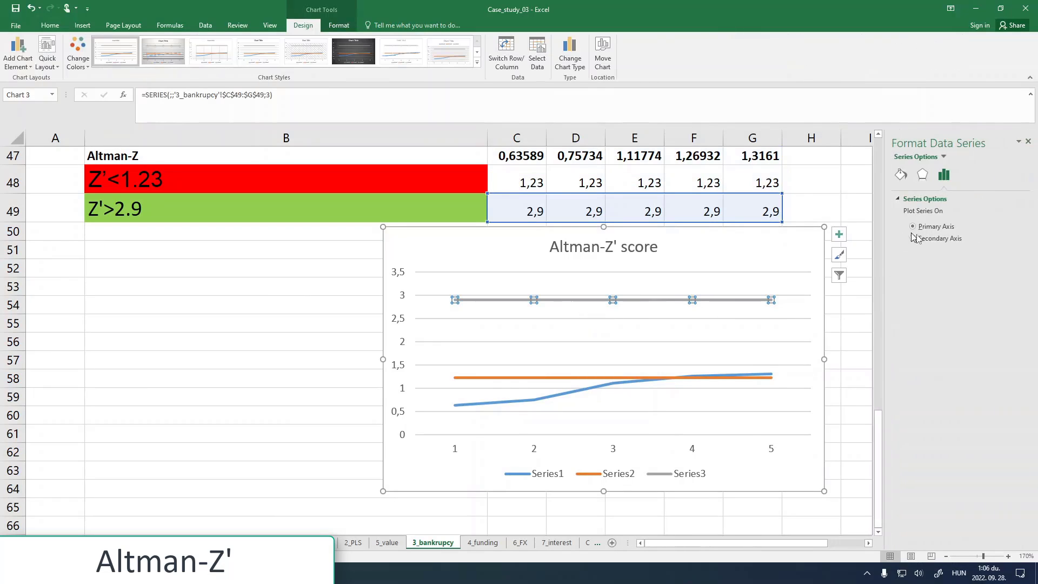
left_click(900, 174)
left_click(910, 214)
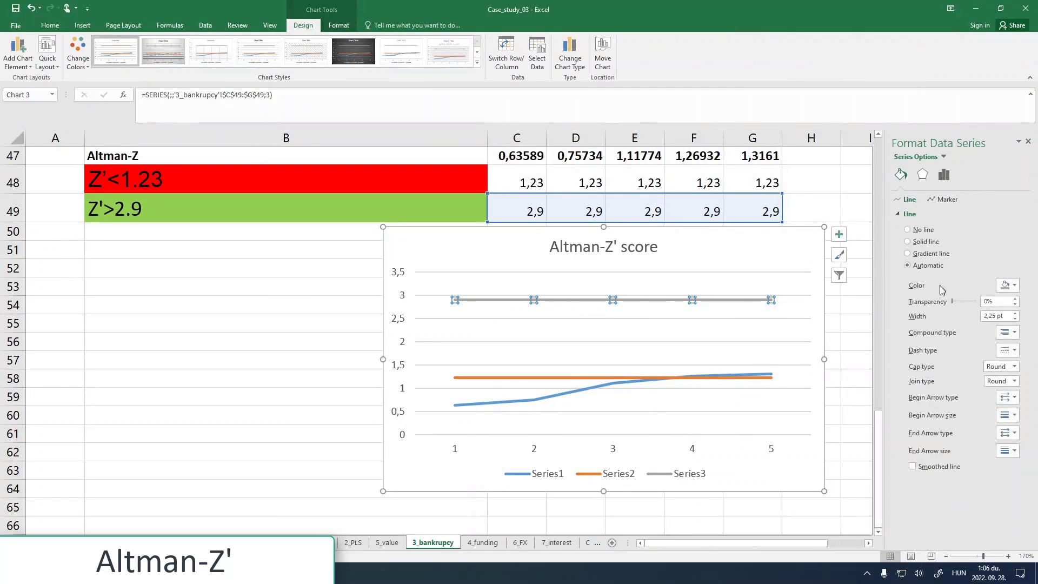
left_click(1007, 285)
left_click(986, 370)
left_click(1006, 350)
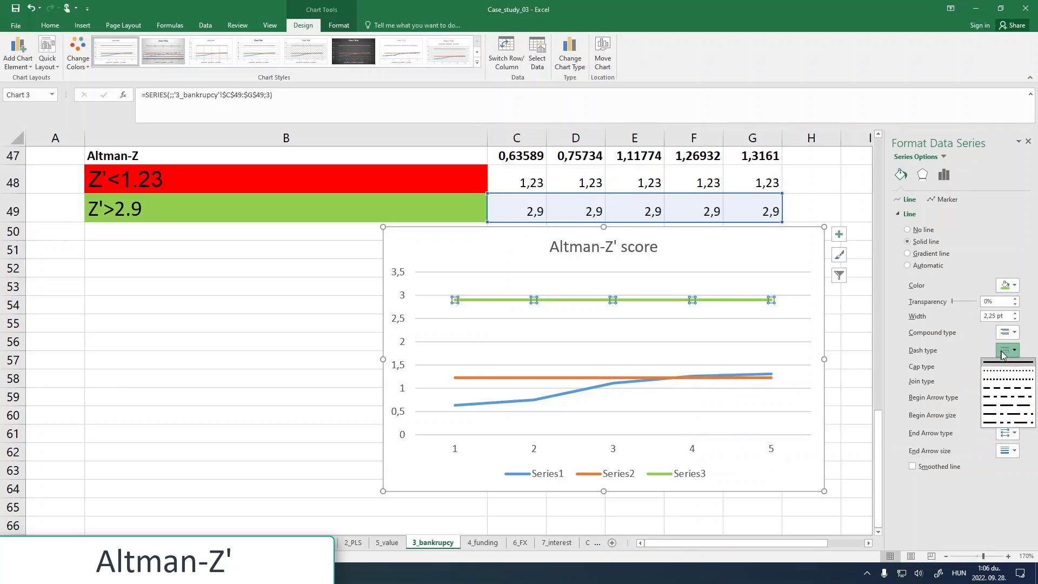
left_click(1005, 382)
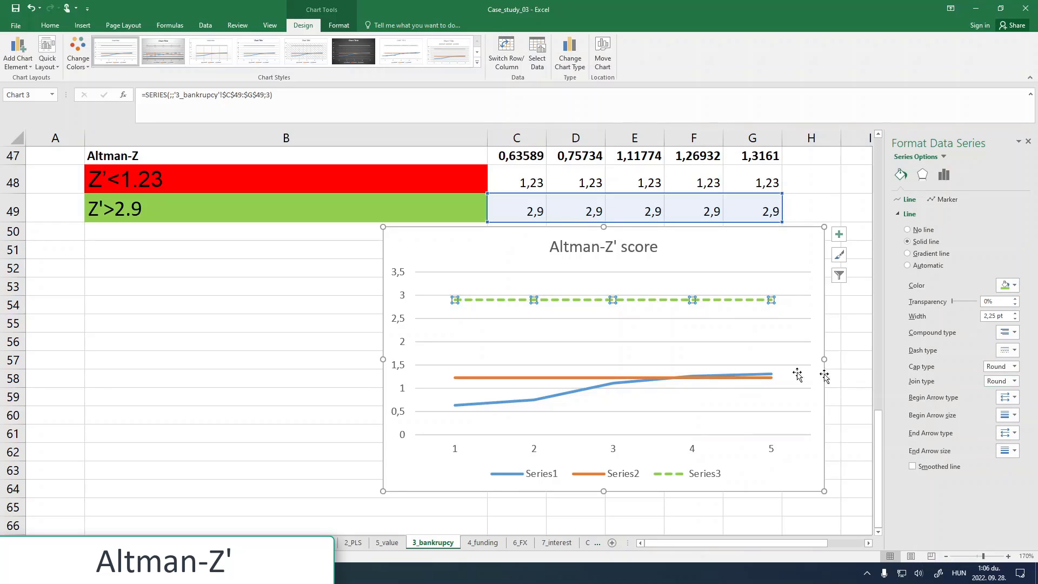
Step: Format the 1.23 threshold line in the chart as a red dashed line
left_click(561, 381)
left_click(560, 378)
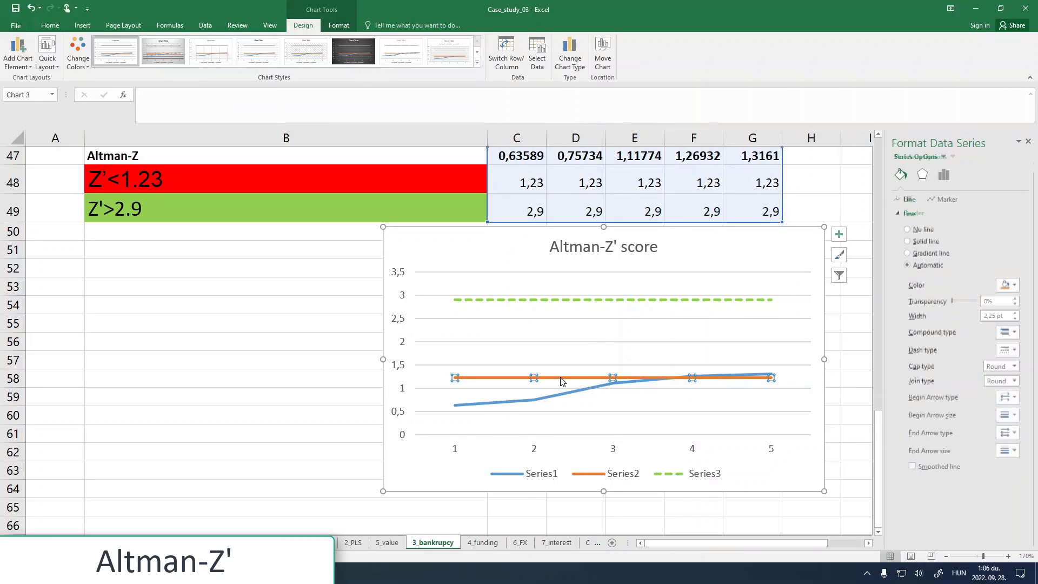
left_click(1009, 285)
left_click(960, 372)
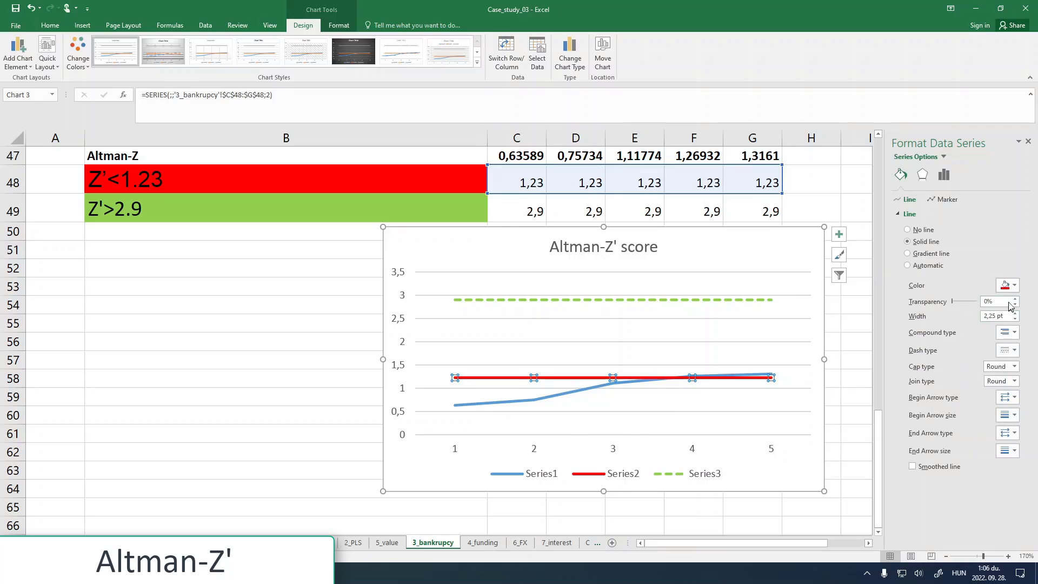
left_click(1009, 350)
left_click(992, 373)
left_click(852, 370)
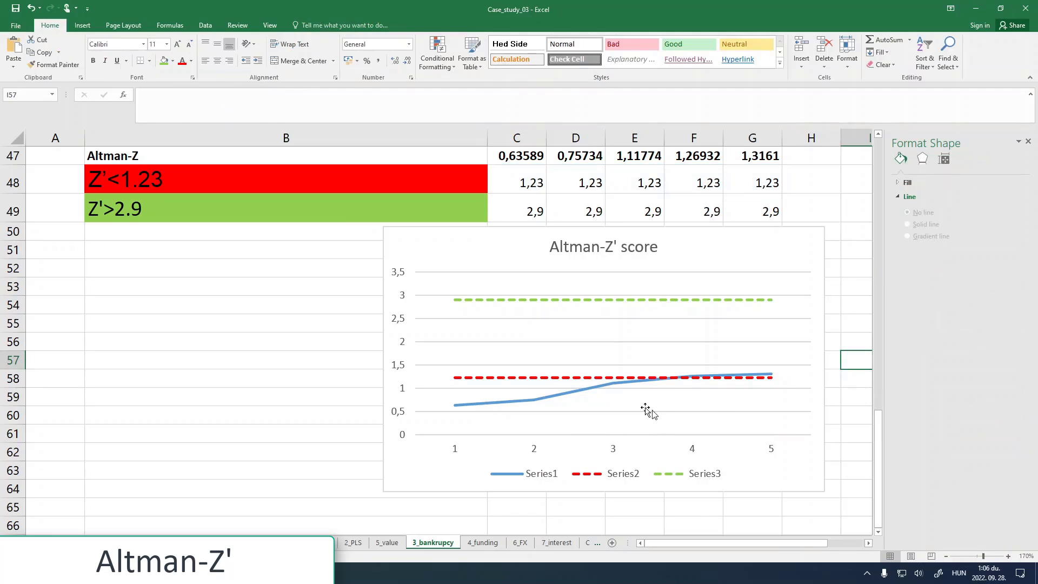
Step: Delete the legend from the Altman-Z' score chart and close the formatting options
left_click(668, 474)
key("Delete")
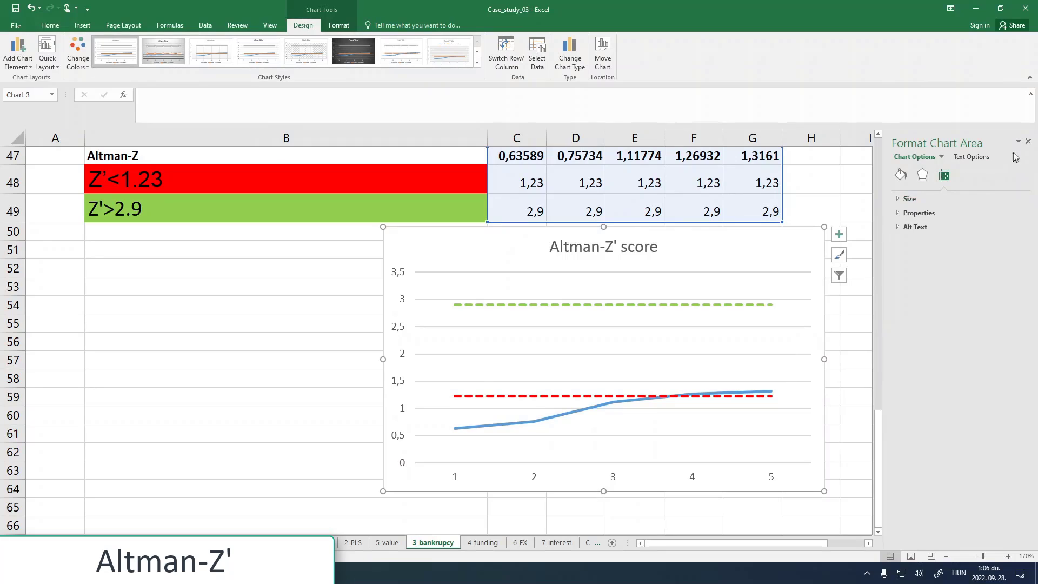
left_click(1028, 142)
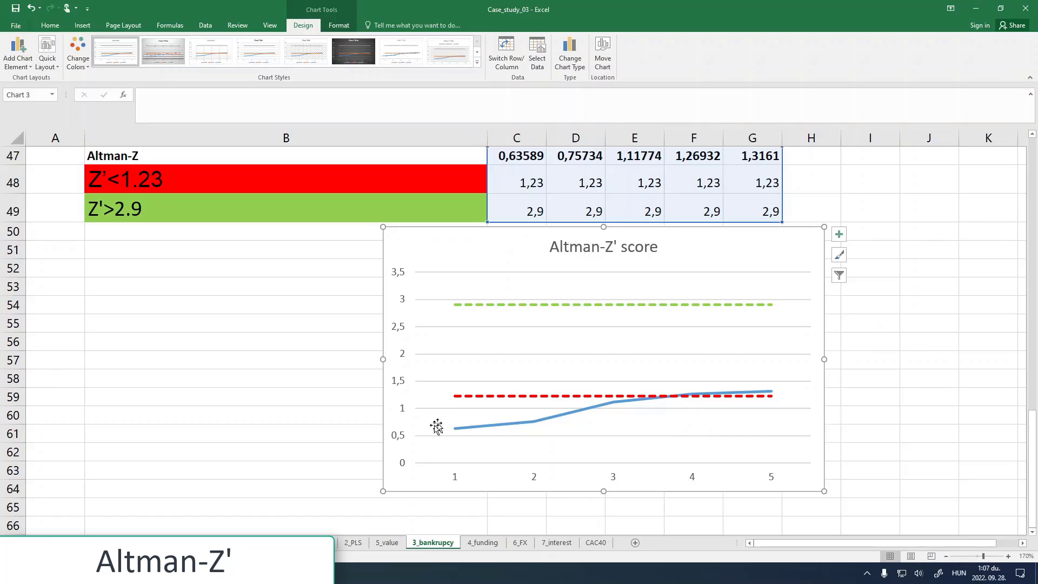
left_click(862, 394)
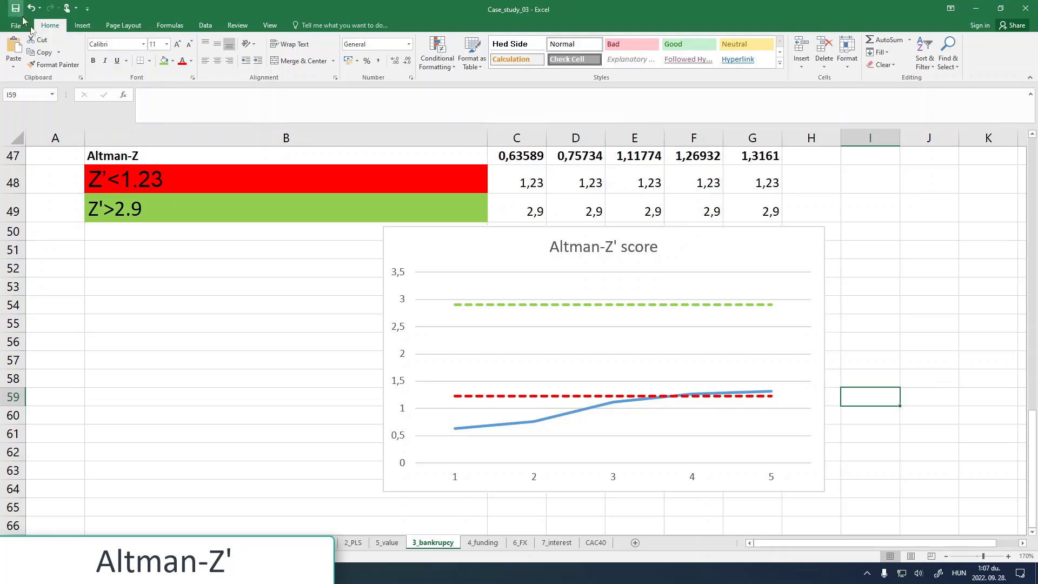
Step: Copy the Altman-Z block in rows 36 to 49 and paste it at A36 of Sheet1 in the Case_study_02_baseline workbook
scroll(309, 334, "up", 2)
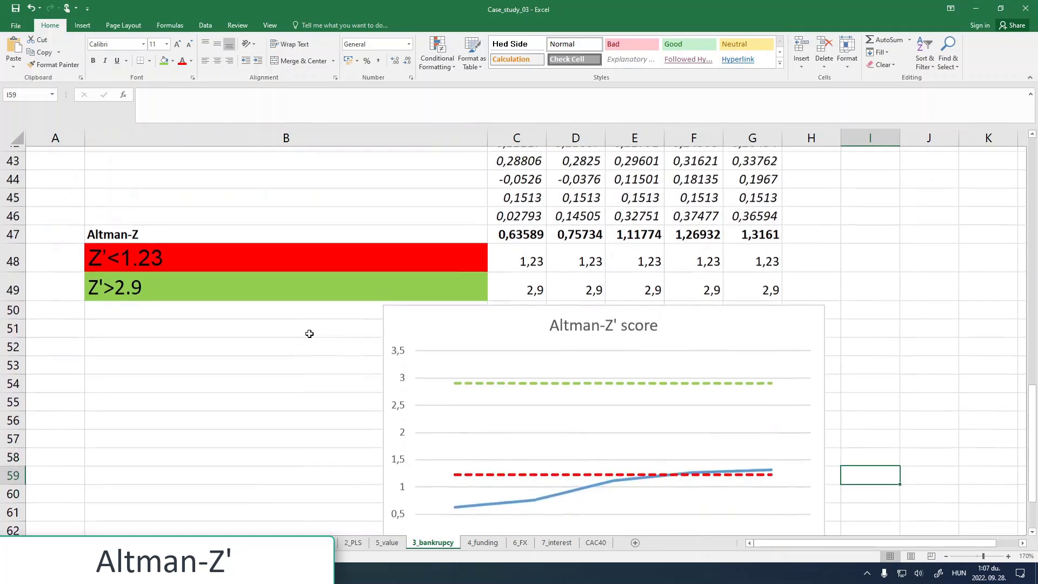
scroll(312, 338, "down", 1)
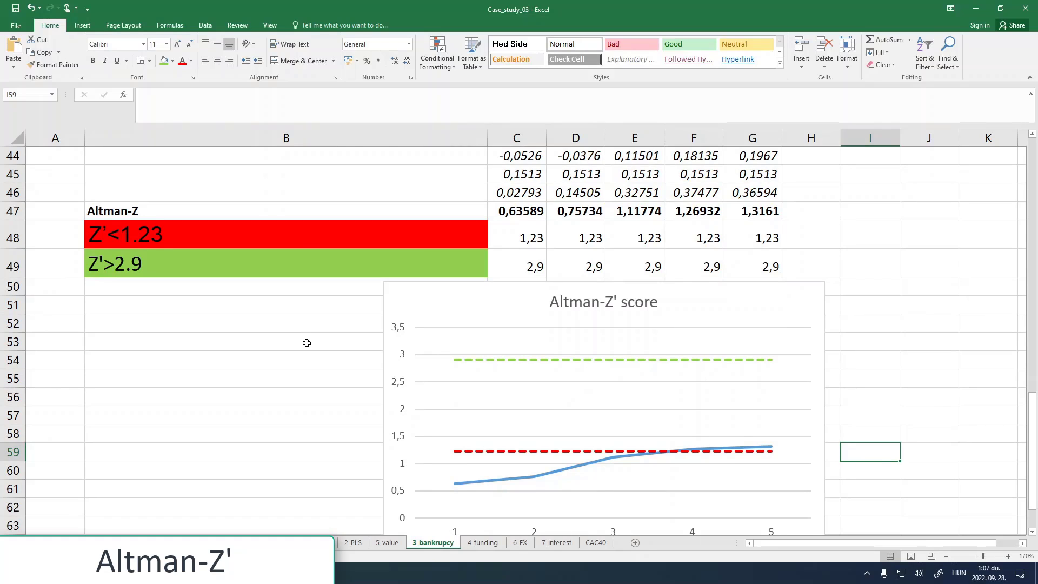
scroll(307, 342, "up", 3)
left_click_drag(60, 174, 709, 442)
key("ctrl+c")
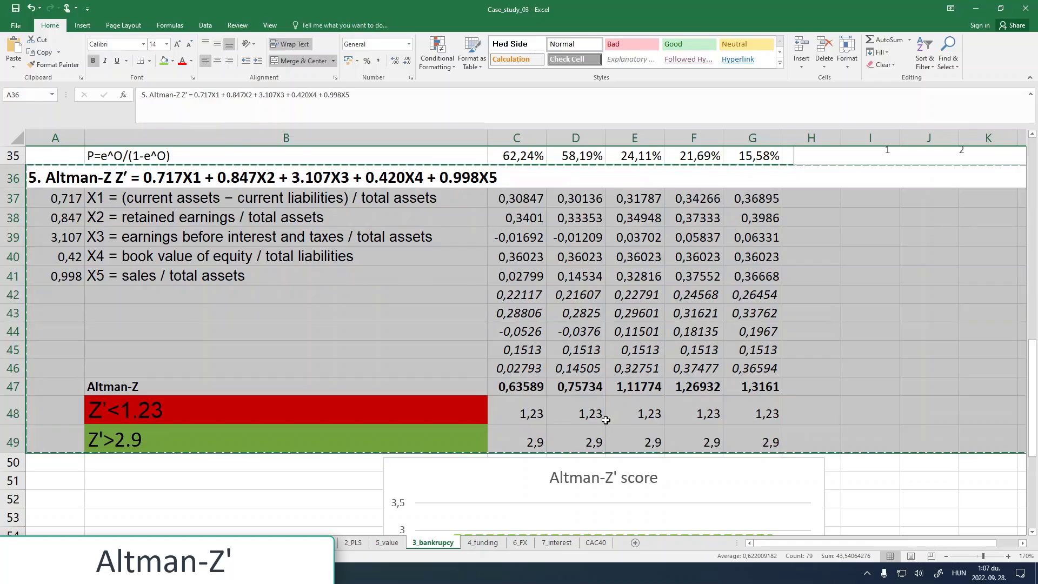
left_click(165, 573)
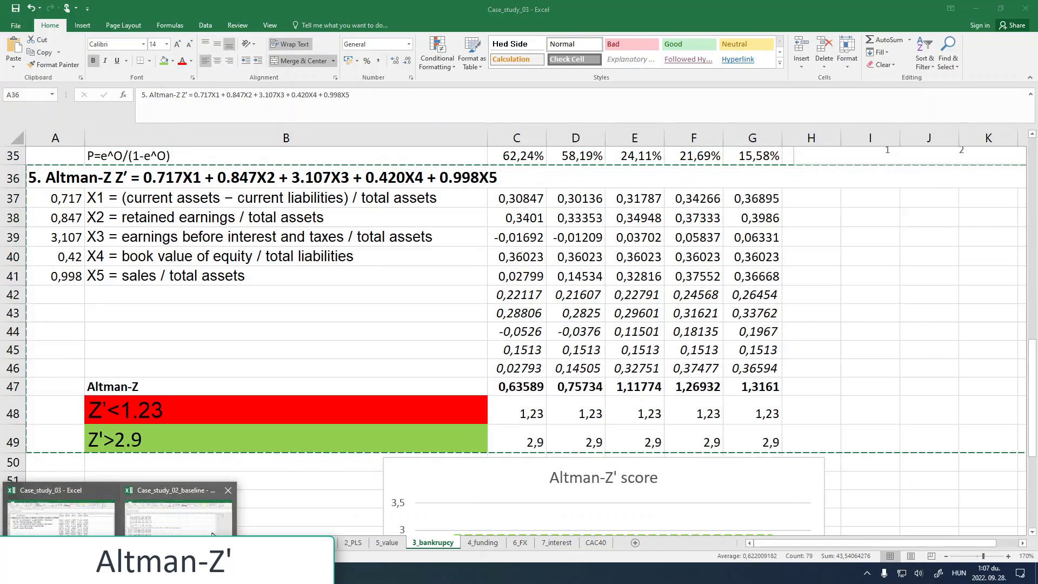
left_click(224, 512)
scroll(317, 457, "down", 3)
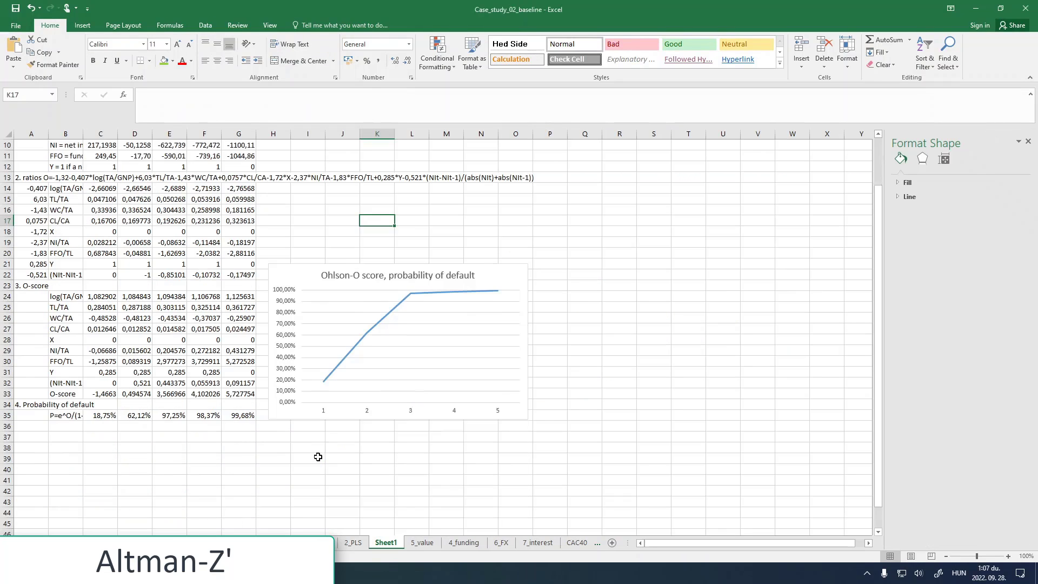
left_click(36, 427)
key("alt+Tab")
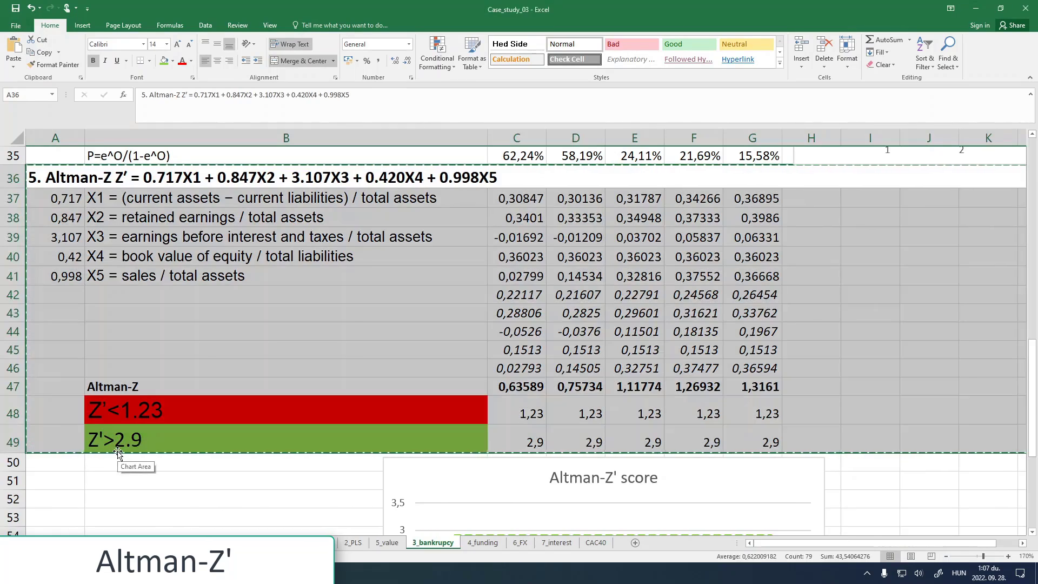
key("alt+Tab")
key("ctrl+v")
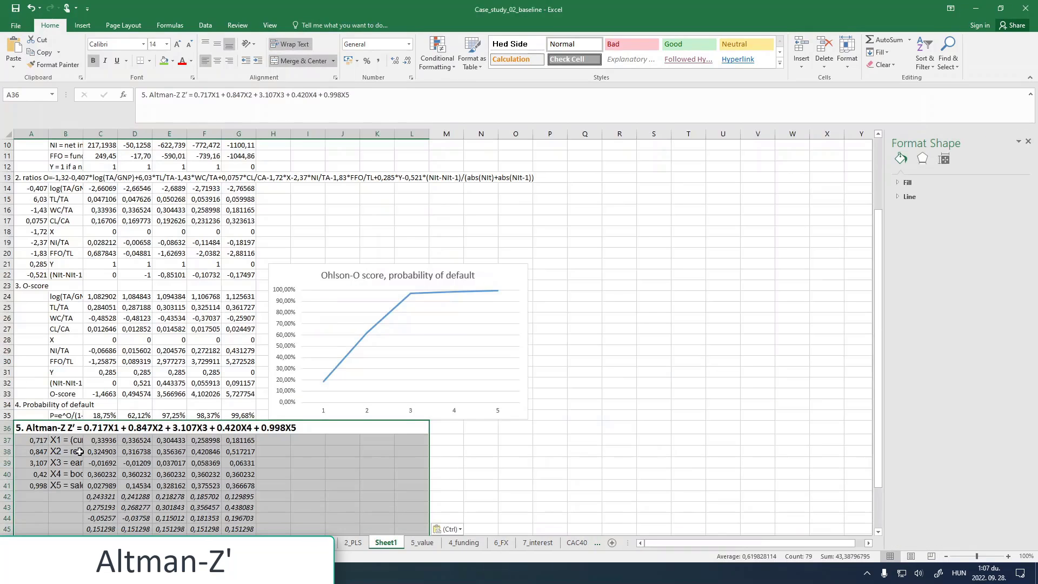
Step: Try to remove the [Case_study_03.xlsx] reference from the formulas in C37:G49 by replacing it with nothing
scroll(80, 451, "down", 4)
left_click_drag(99, 311, 238, 454)
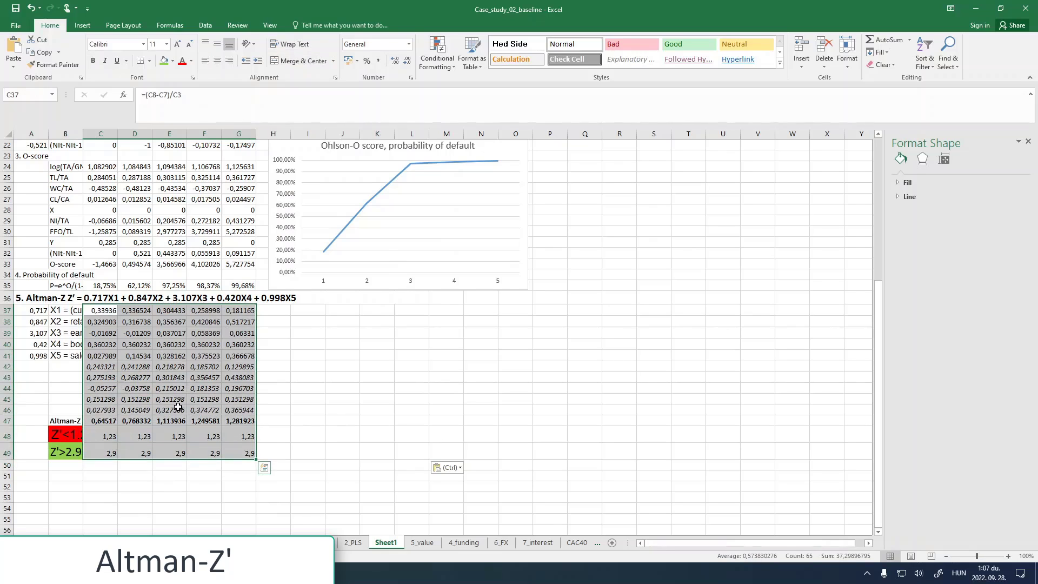
key("ctrl+f")
left_click(192, 269)
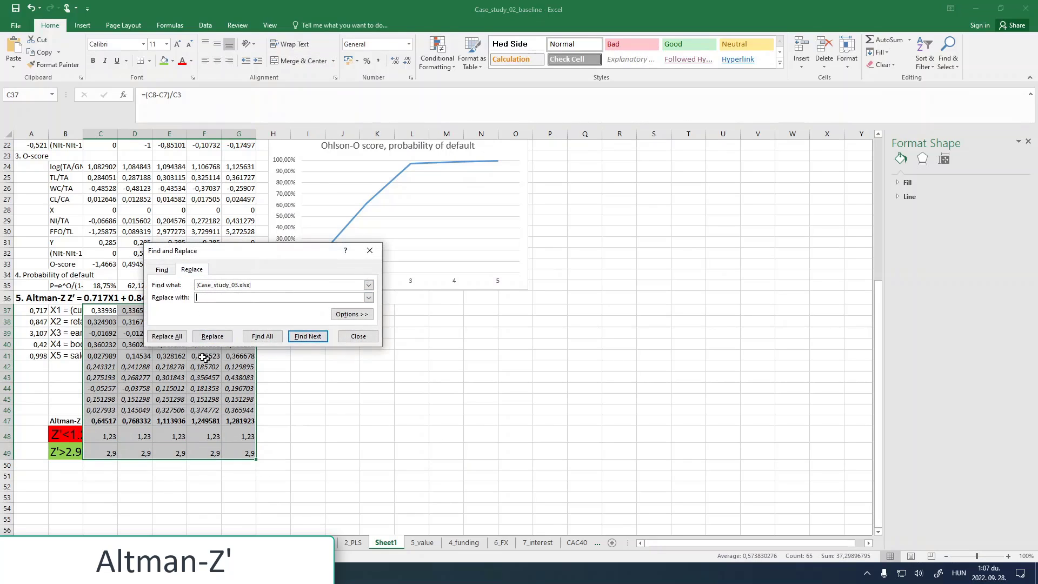
left_click(167, 336)
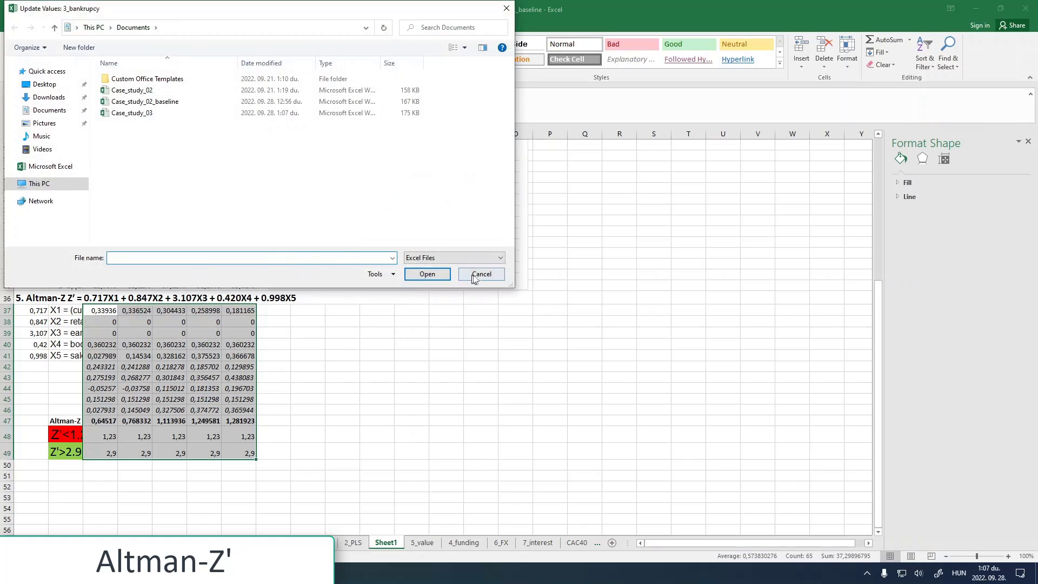
left_click(478, 275)
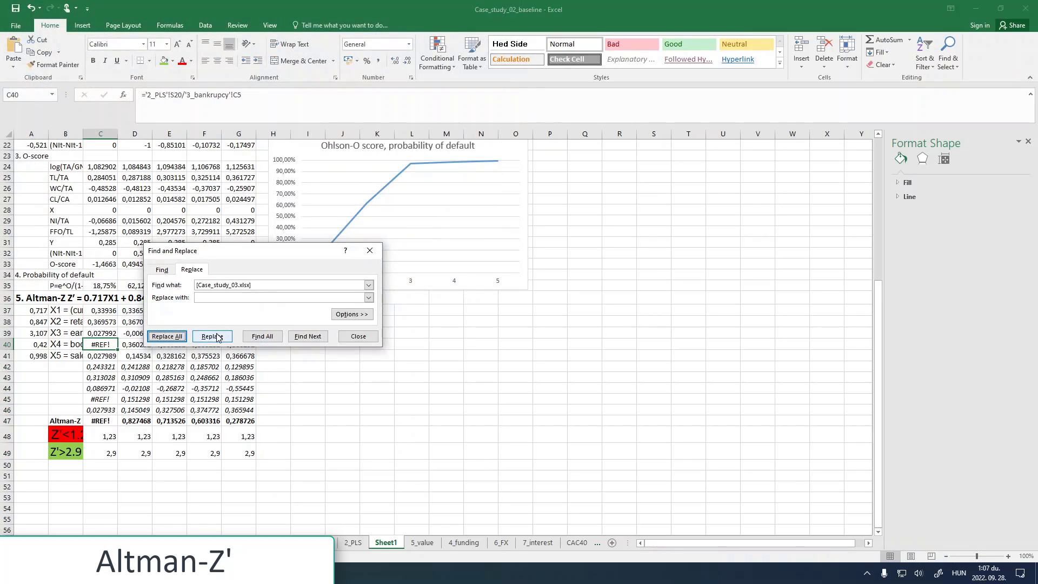
left_click(216, 336)
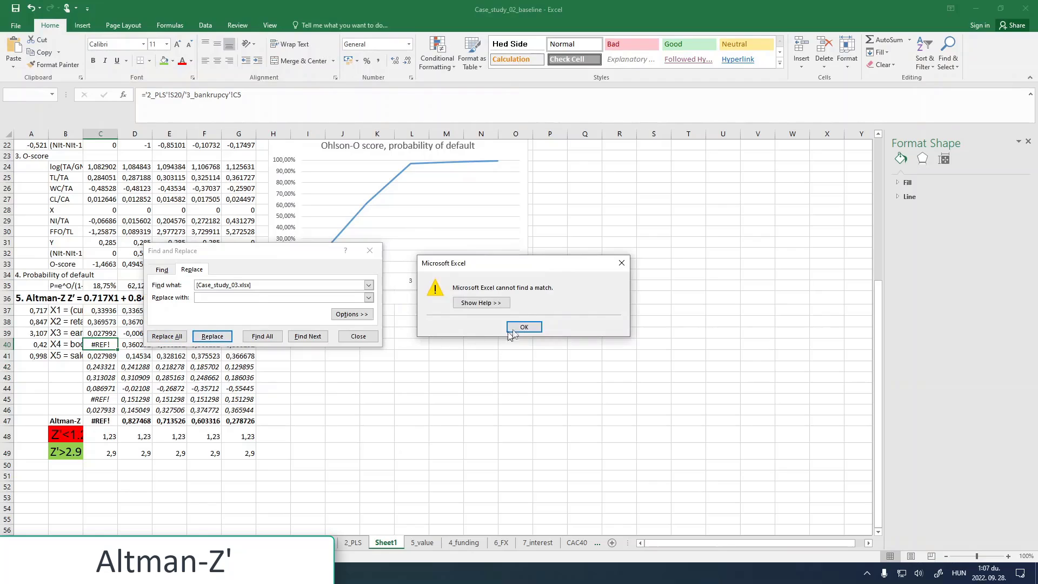
left_click(523, 327)
left_click(346, 337)
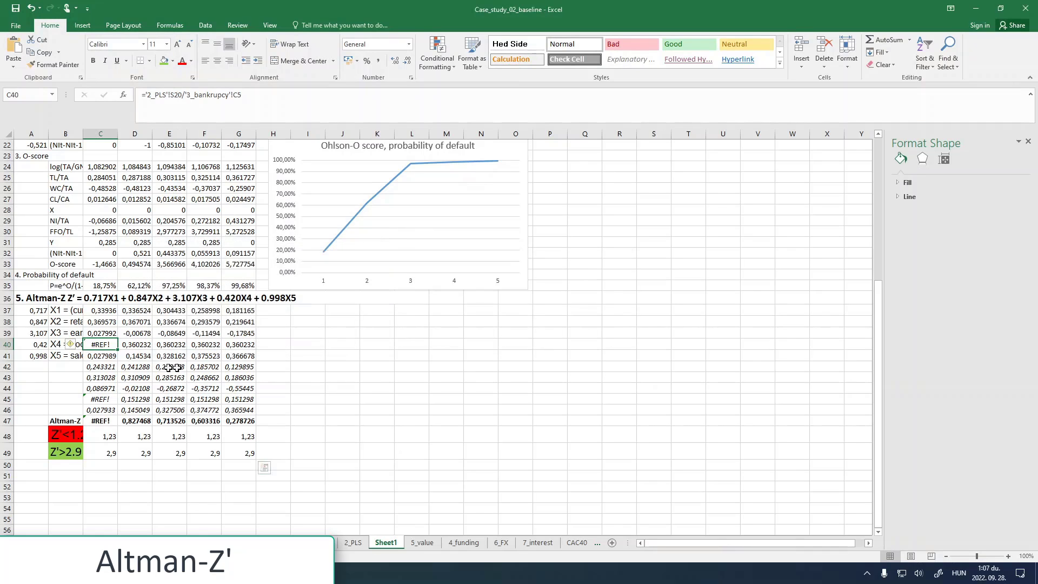
Step: Check the formula in D40 and try again to replace all [Case_study_03.xlsx] references in C37:G49 with nothing
left_click(139, 344)
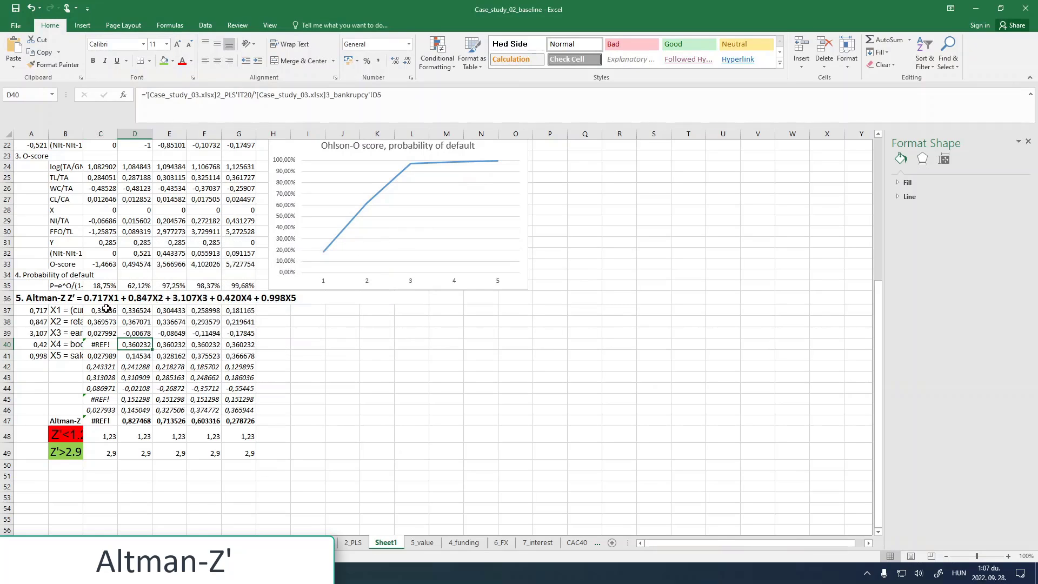
left_click_drag(102, 310, 244, 453)
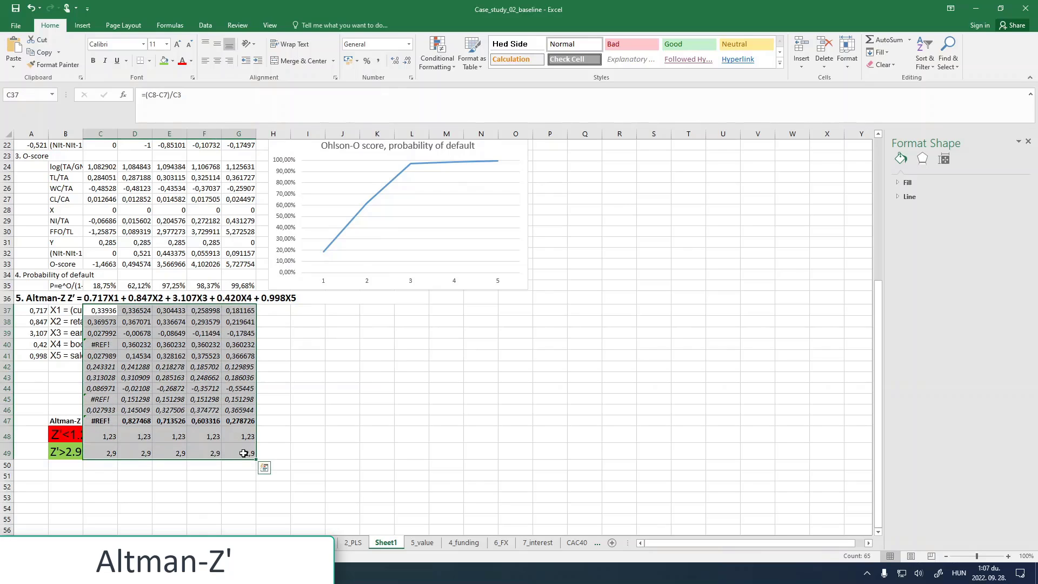
key("ctrl+f")
left_click(190, 284)
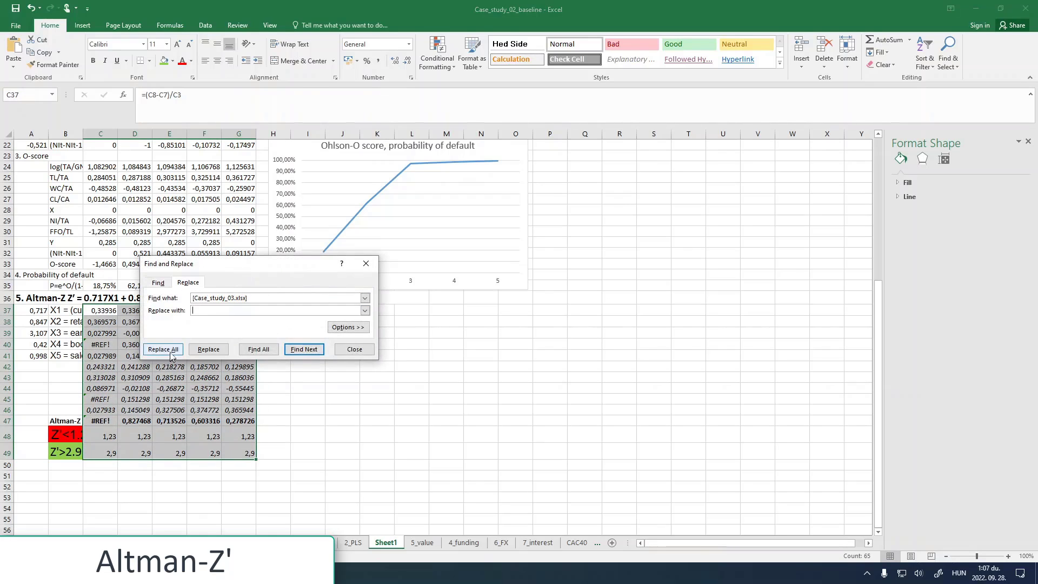
left_click(171, 350)
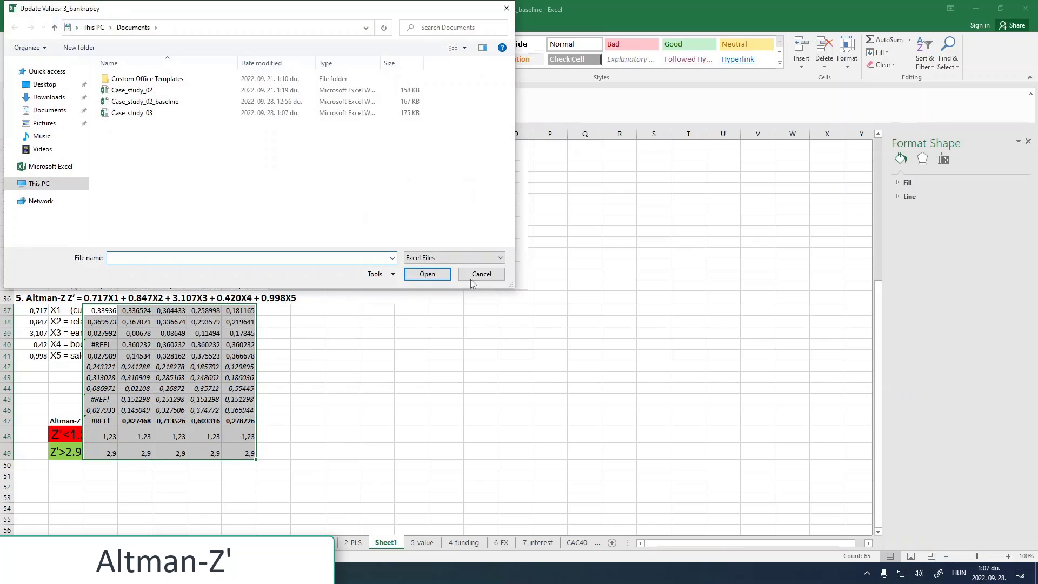
left_click(471, 279)
left_click(375, 352)
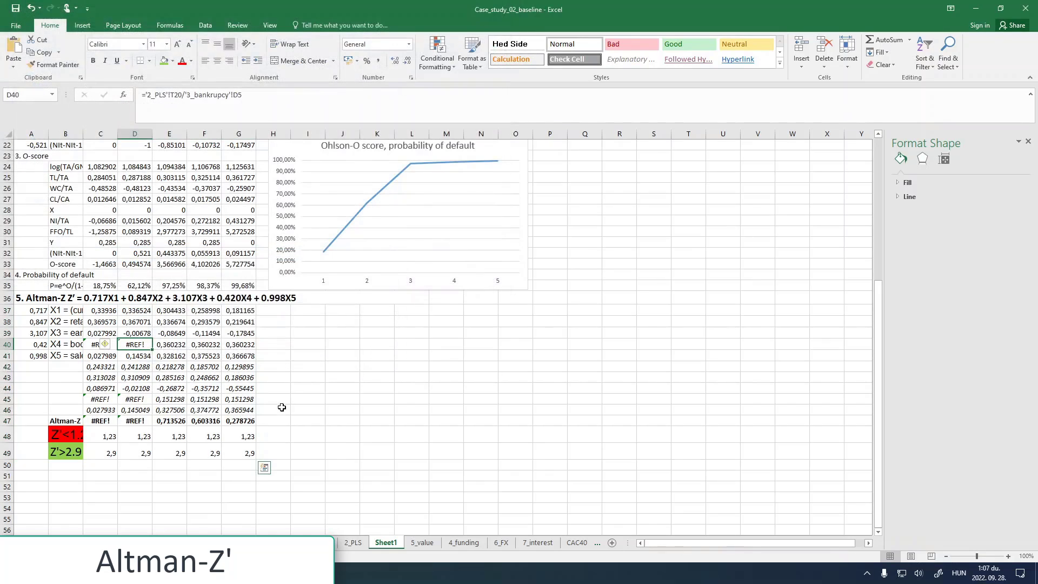
Step: Undo the reference replacements and the pasting of the Altman-Z block on Sheet1
scroll(285, 414, "up", 7)
key("ctrl+t")
left_click(308, 292)
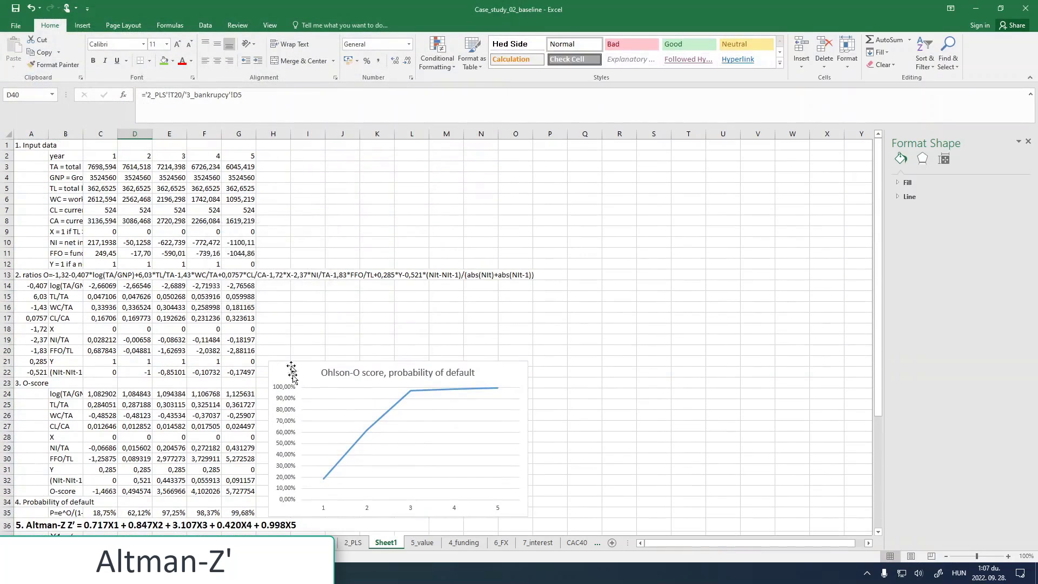
scroll(292, 437, "down", 6)
key("ctrl+z")
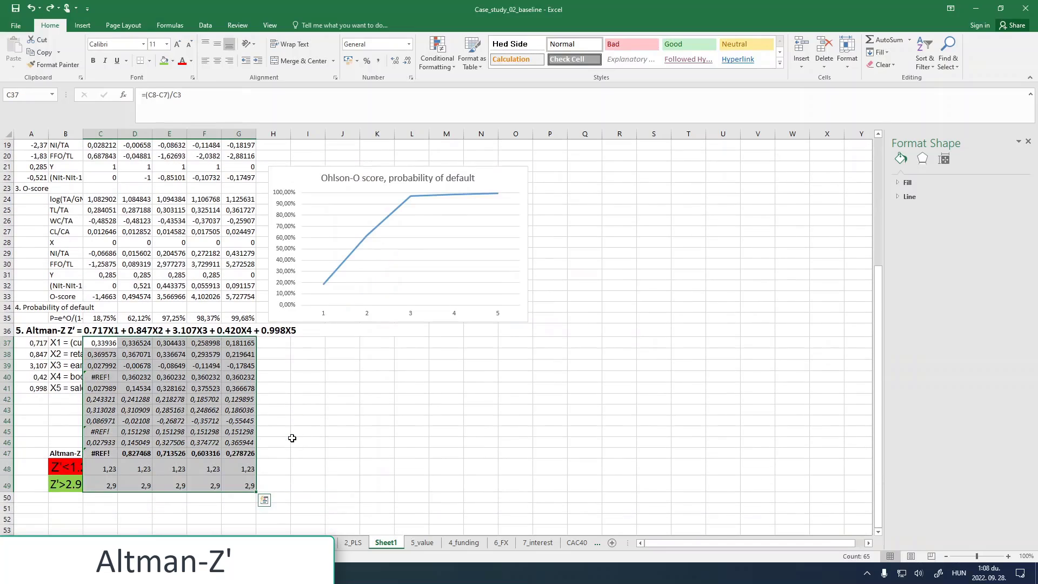
key("ctrl+z")
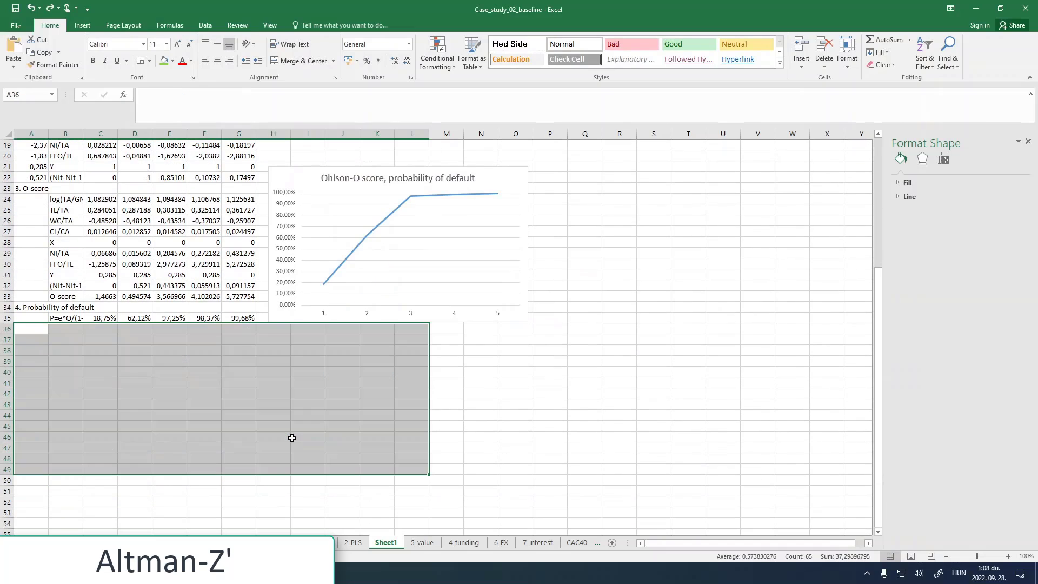
Step: Paste only the formulas of the copied Altman-Z block at A36 of Sheet1 using Paste Special
left_click(18, 67)
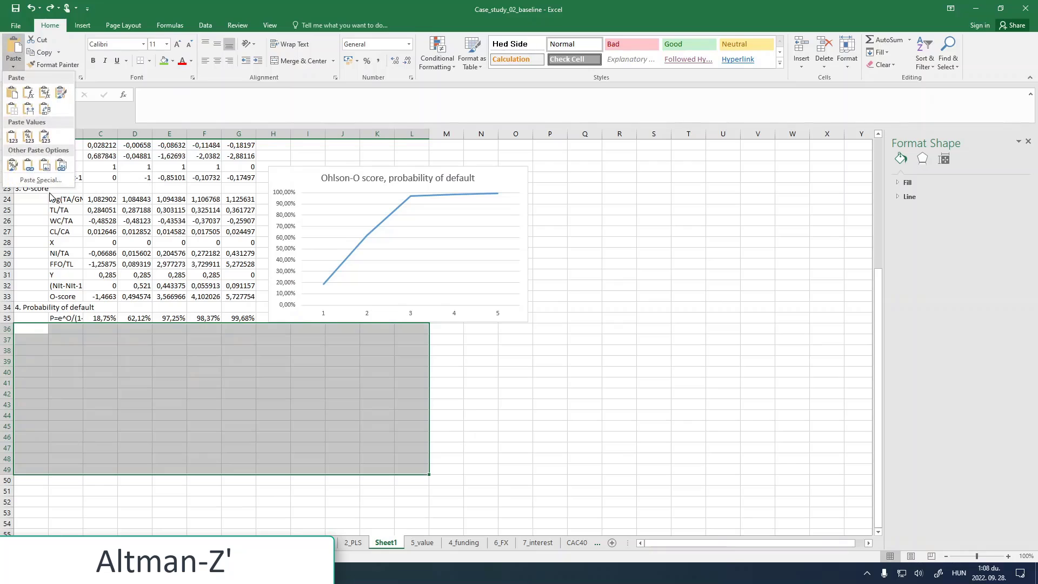
left_click(51, 195)
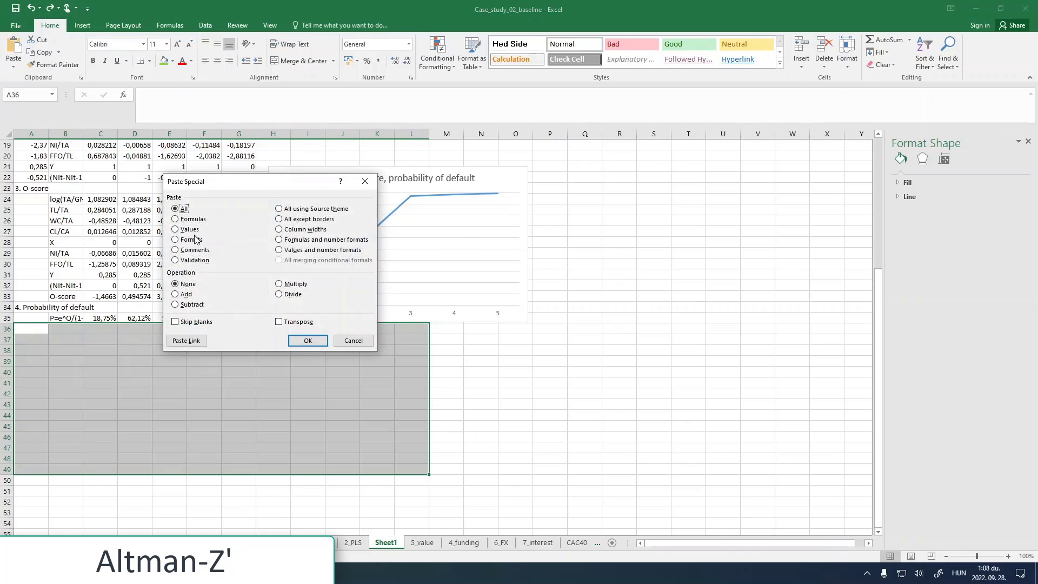
left_click(189, 219)
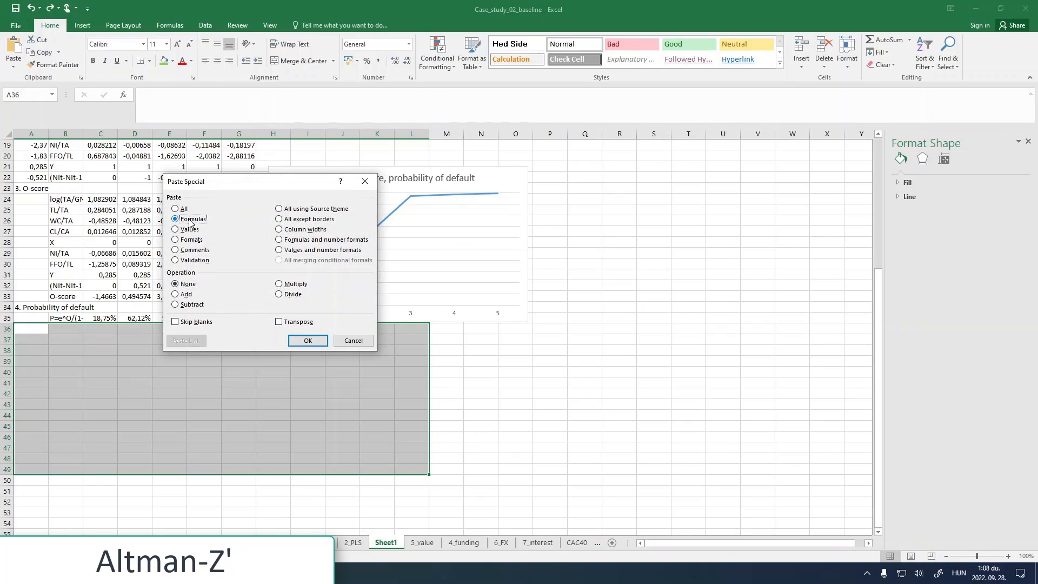
left_click(306, 340)
Step: Try to replace all [Case_study_03.xlsx] references in C37:G49 with nothing, and undo the replacement
left_click(99, 342)
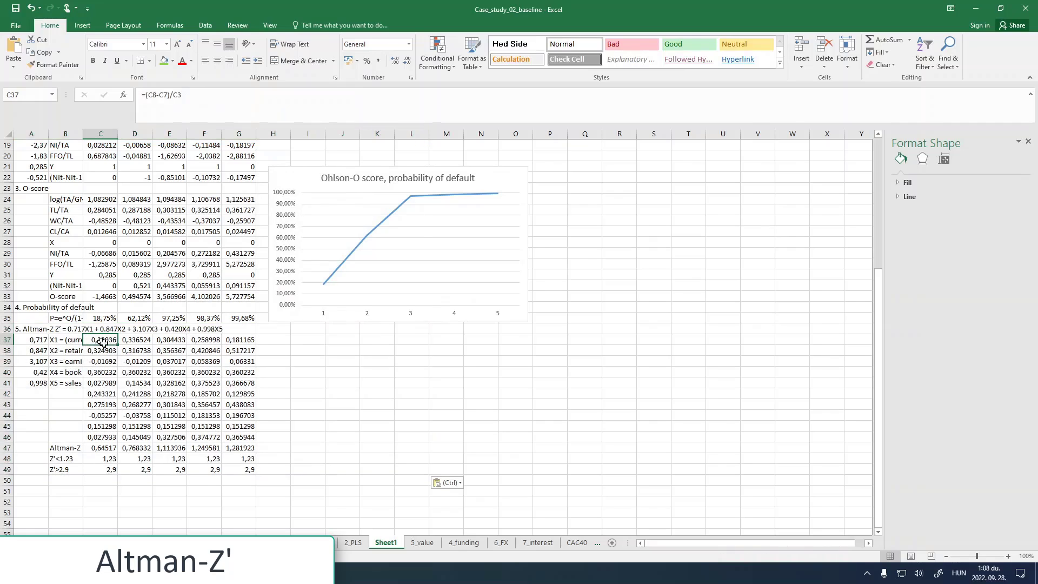
left_click_drag(102, 343, 129, 365)
left_click(138, 379)
left_click(101, 339)
left_click(139, 374)
left_click_drag(103, 341, 246, 468)
key("ctrl+f")
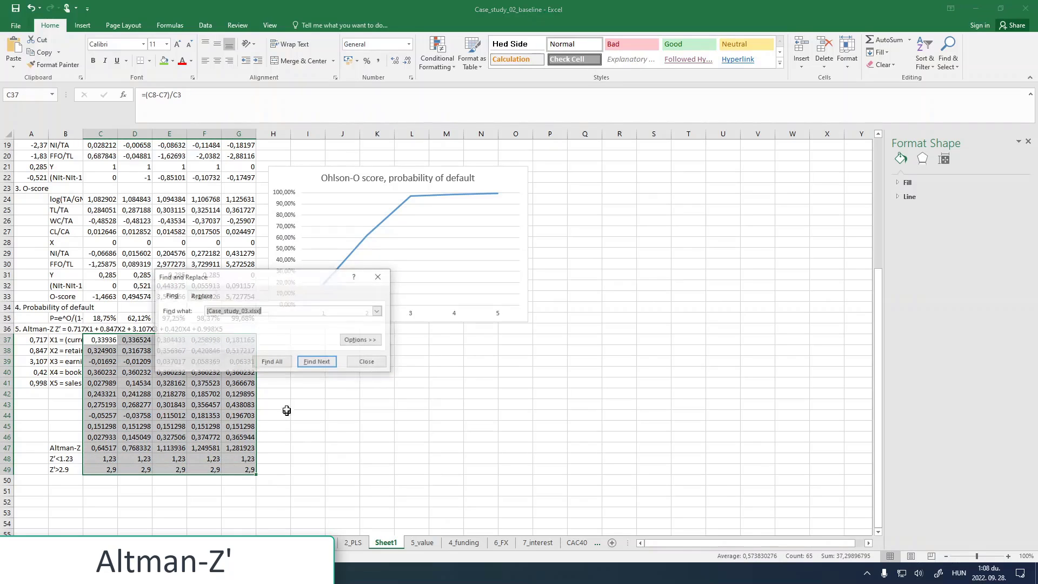
left_click(202, 296)
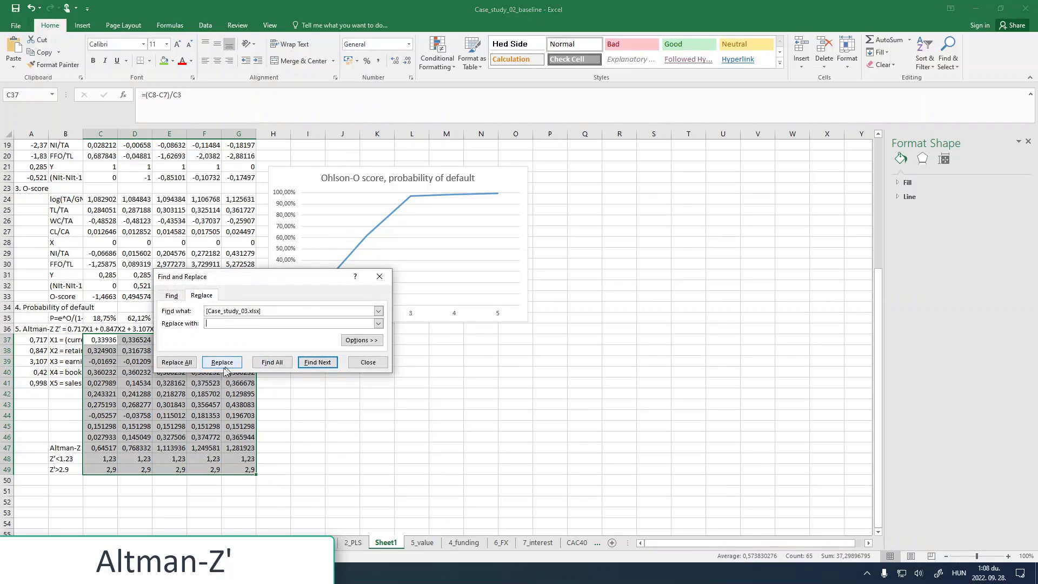
left_click(174, 366)
left_click(471, 275)
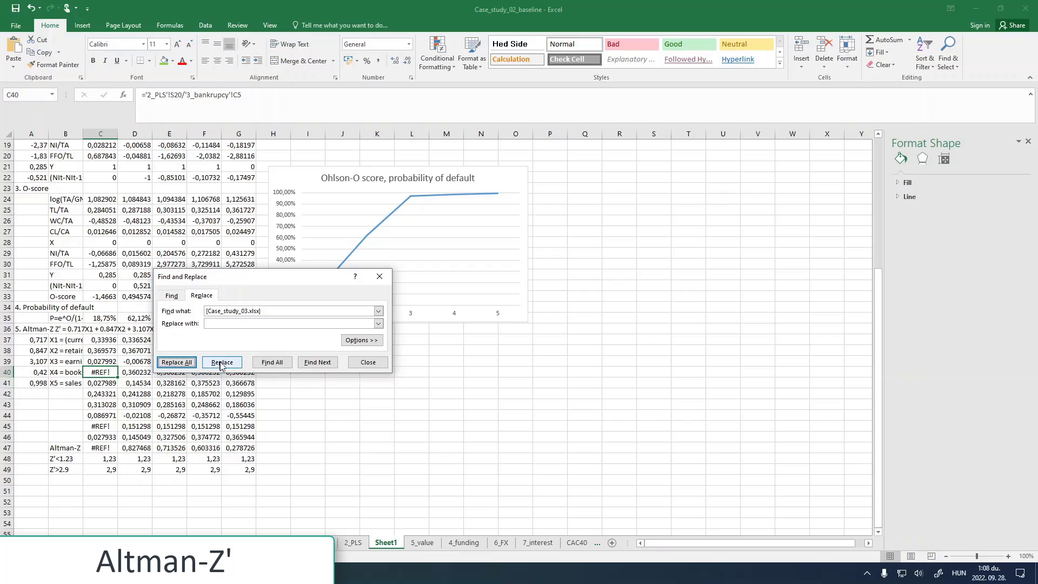
left_click(368, 362)
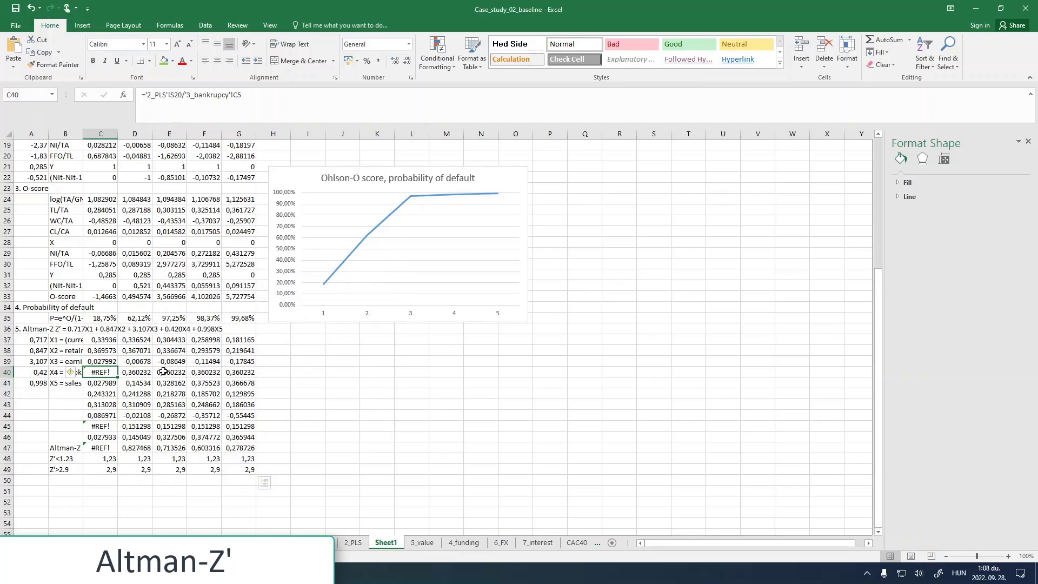
key("ctrl+z")
key("ctrl+f")
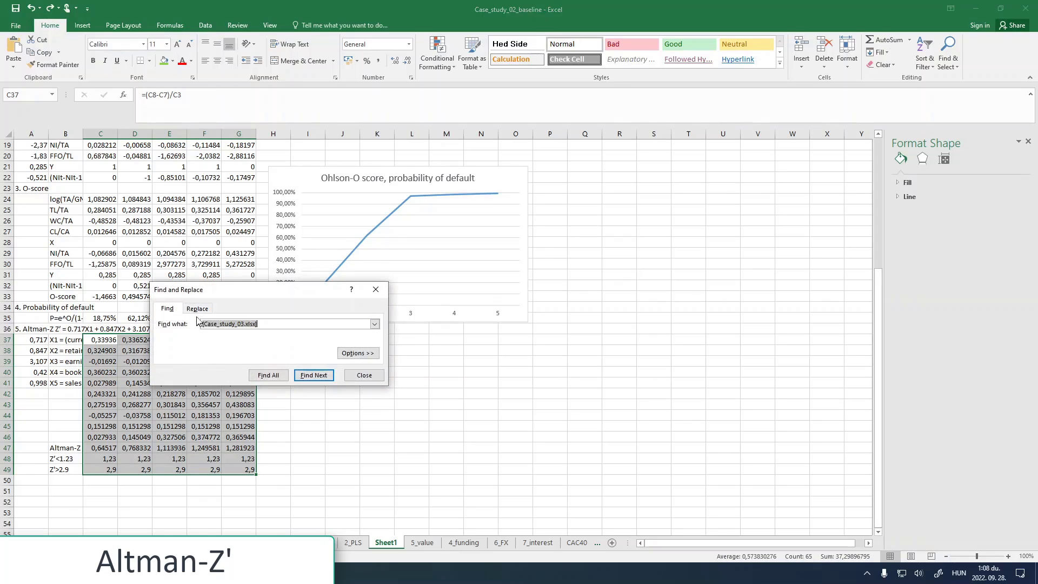
left_click(198, 309)
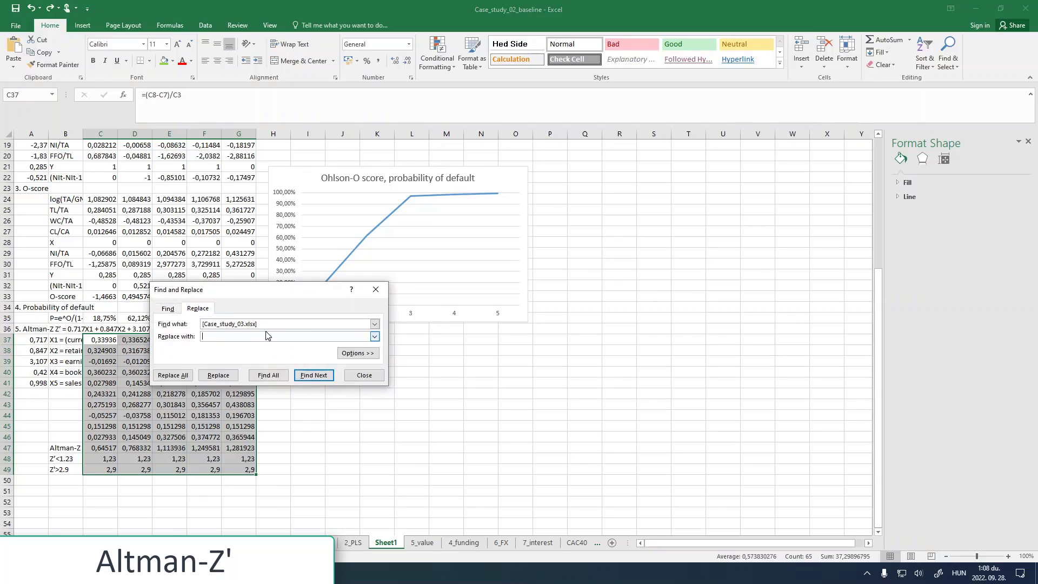
left_click(364, 375)
Step: Check the formulas in C37 and C38 and copy the [Case_study_03.xlsx] reference text from C38
left_click(107, 339)
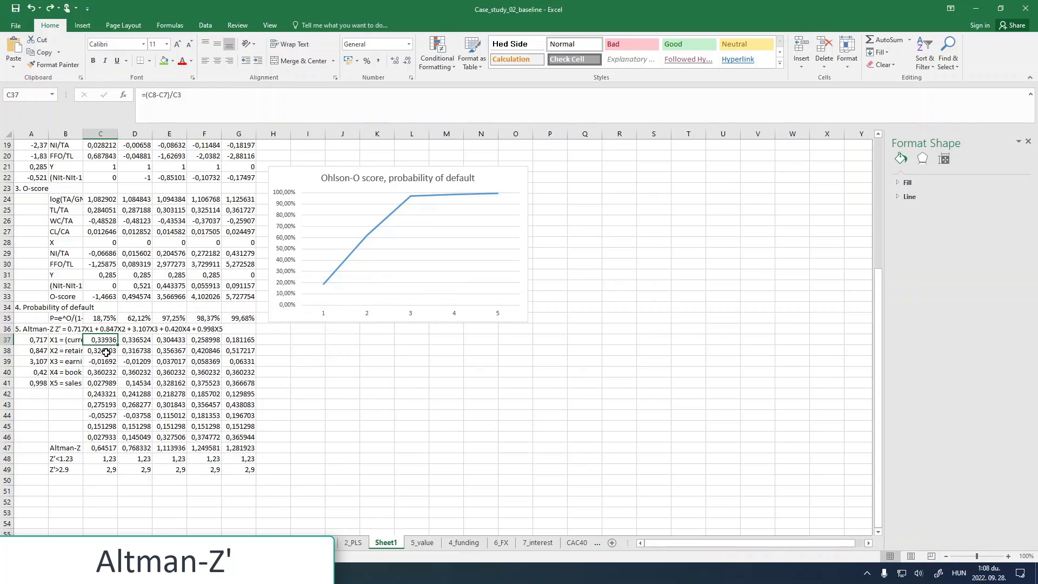
left_click(107, 352)
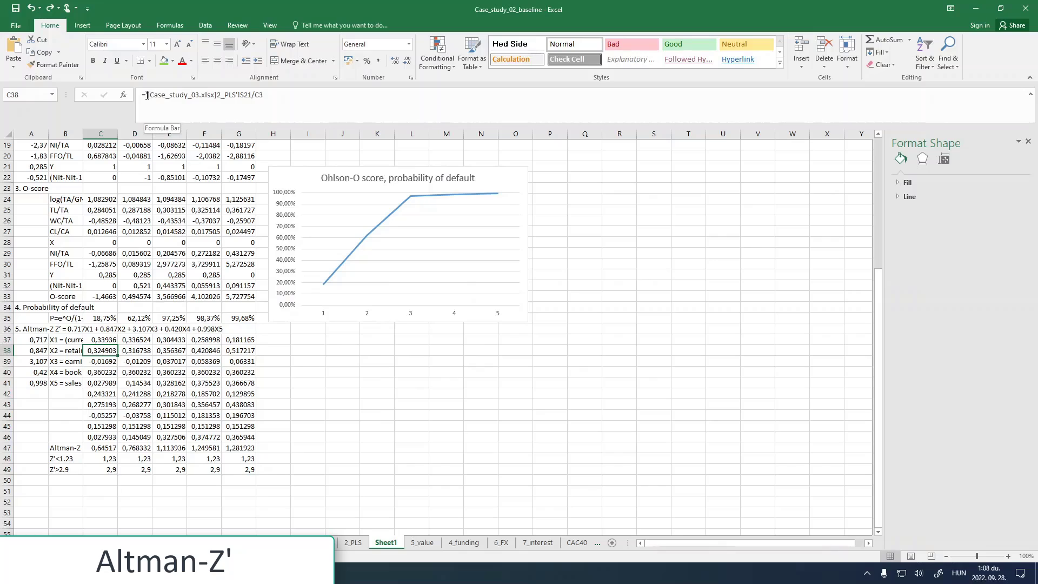
left_click_drag(145, 96, 168, 96)
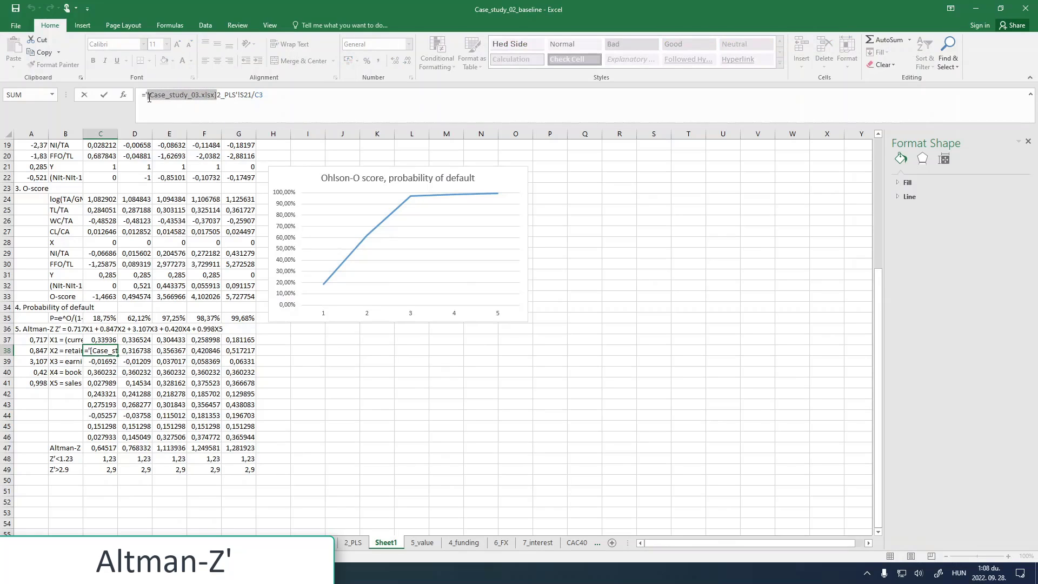
key("ctrl+c")
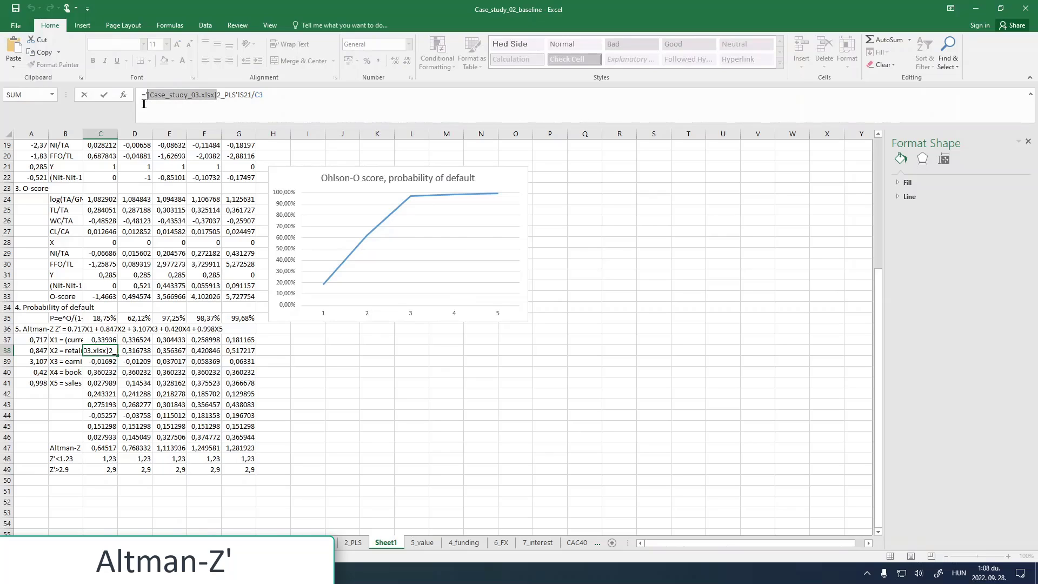
left_click(106, 98)
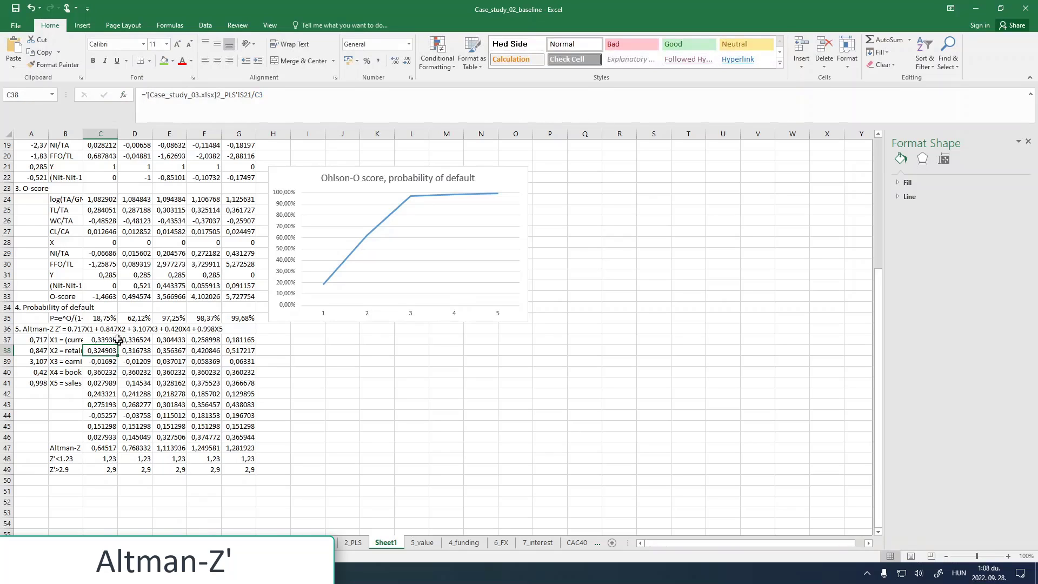
Step: Try once more to strip [Case_study_03.xlsx] from the formulas in C37:G49, dismissing the request for a source file
left_click_drag(101, 339, 254, 474)
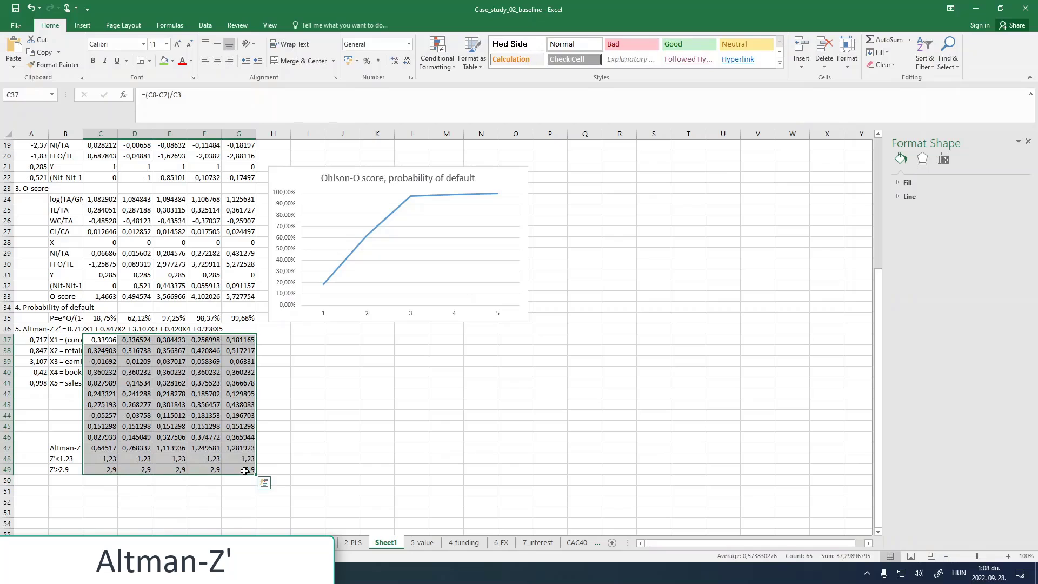
key("ctrl+f")
left_click(194, 321)
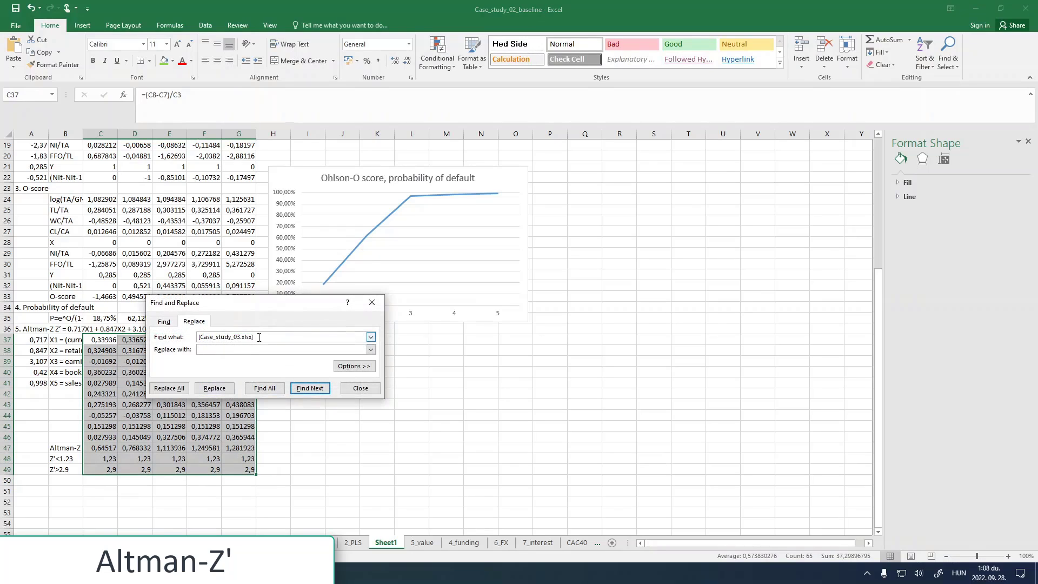
key("Tab")
left_click(169, 388)
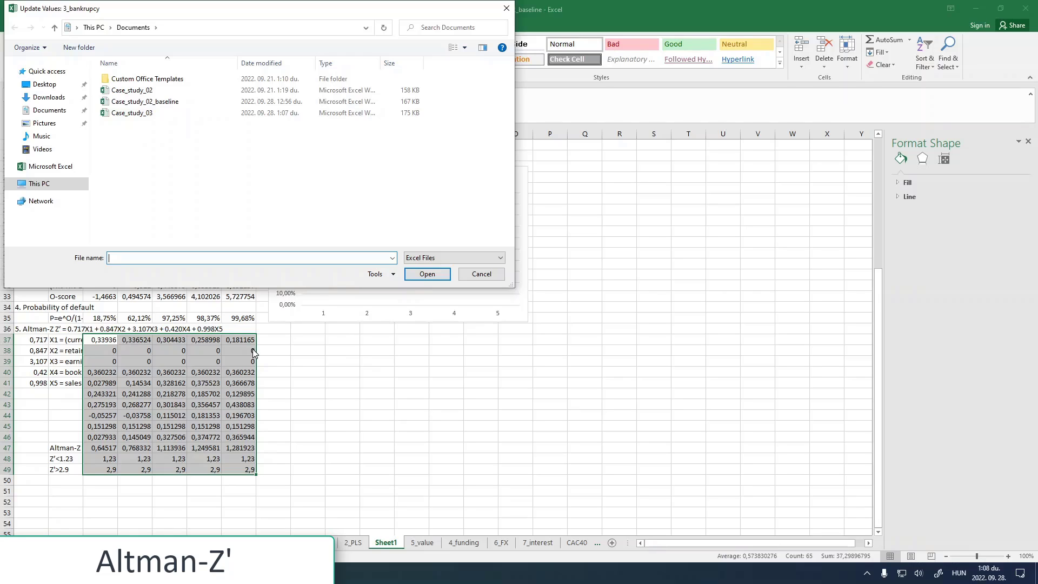
left_click(481, 278)
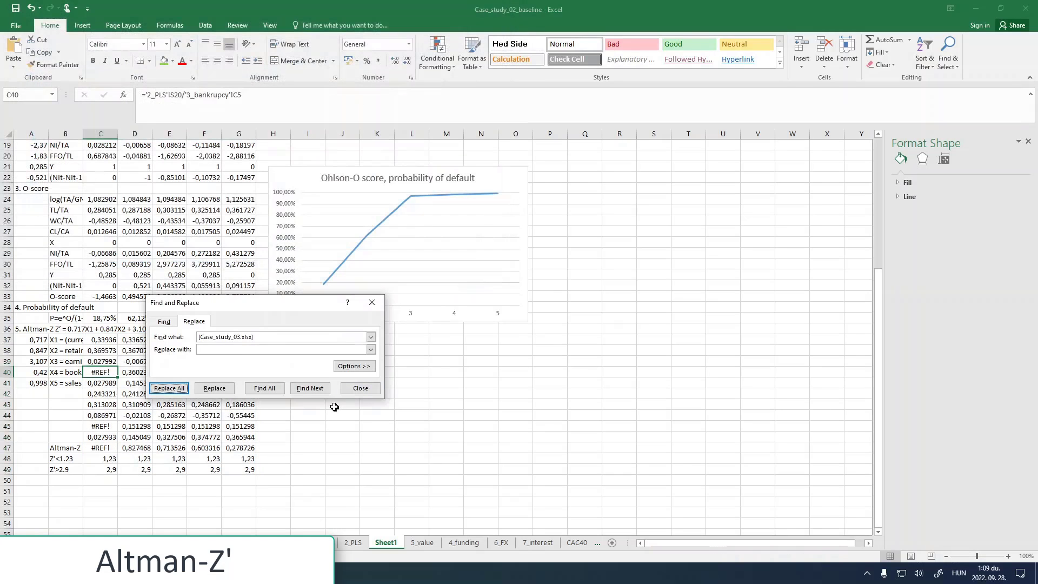
left_click(214, 388)
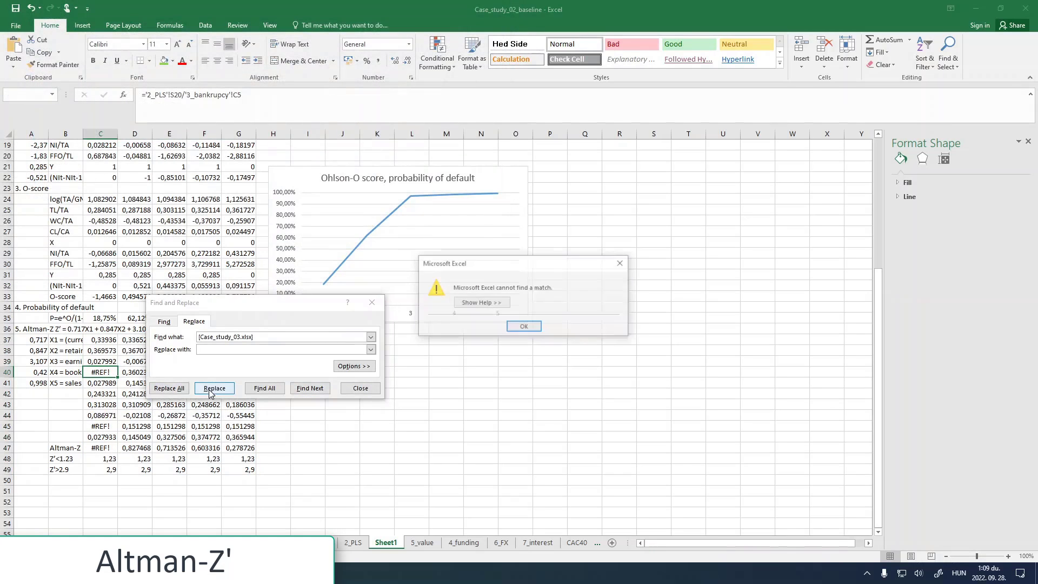
left_click(523, 326)
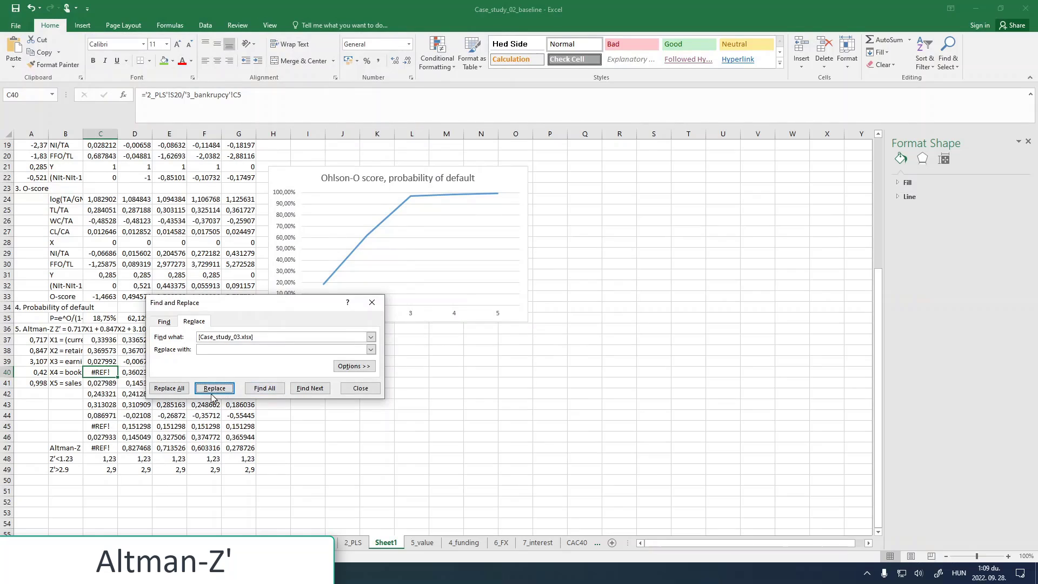
left_click(360, 388)
Step: Inspect the formulas in C37 to C40 for the sheets they refer to
left_click(104, 342)
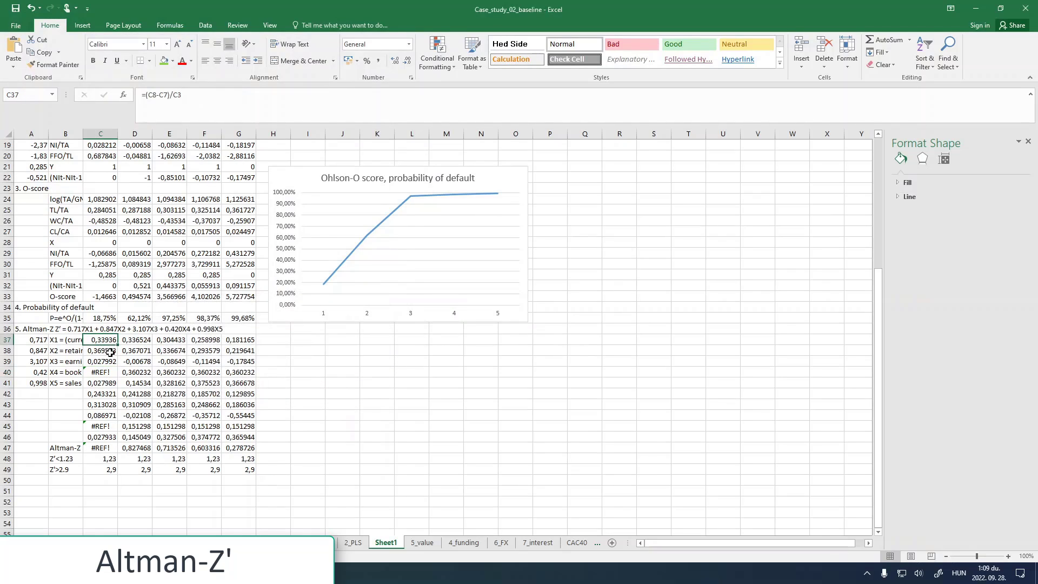
left_click(110, 352)
left_click(108, 362)
left_click(105, 373)
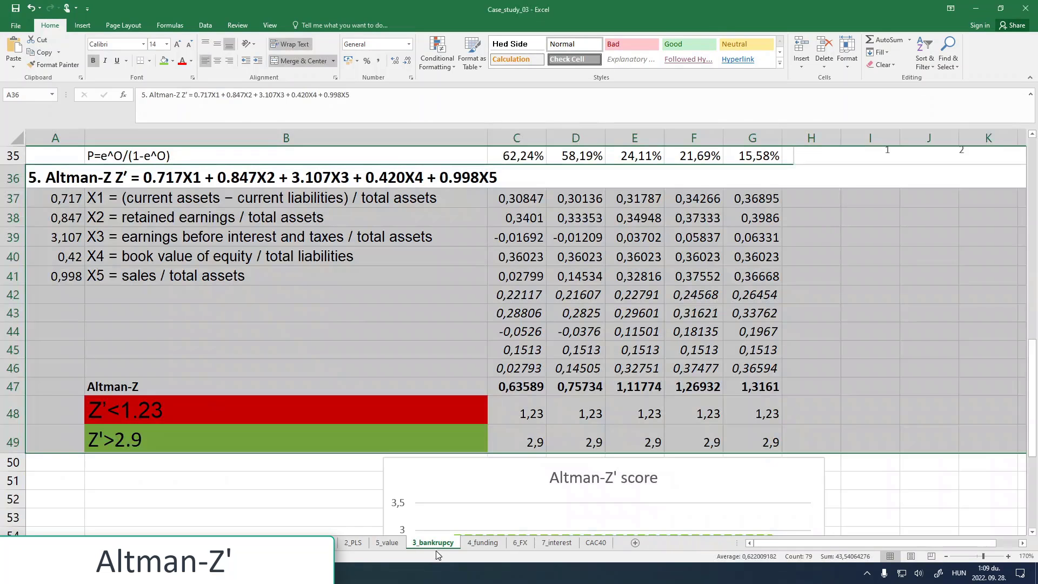
Step: Copy the bankruptcy sheet's name in Case_study_03 and rename Sheet1 in Case_study_02_baseline as 3_bankrupcy
right_click(429, 543)
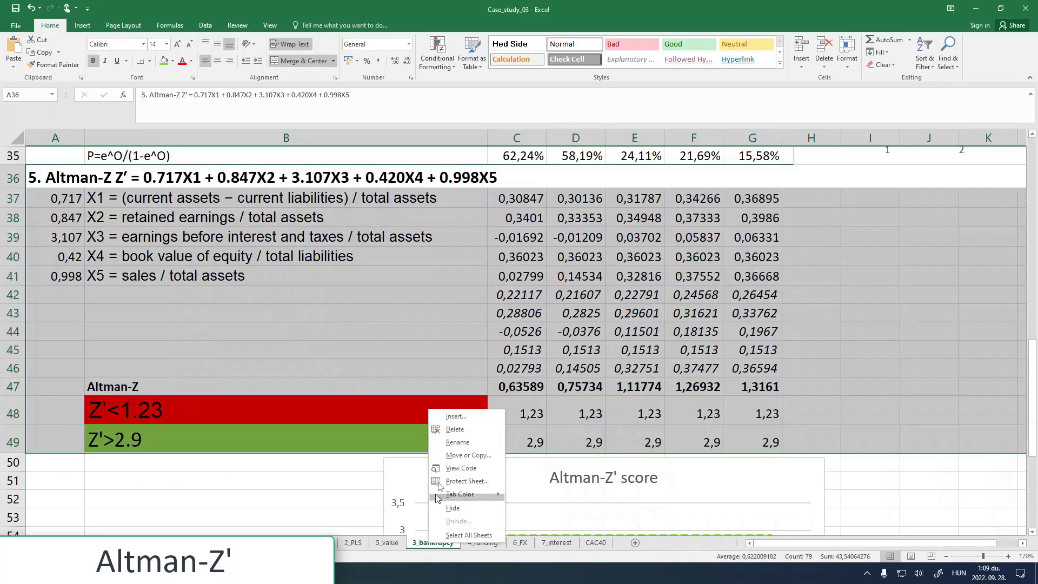
left_click(462, 443)
left_click(335, 468)
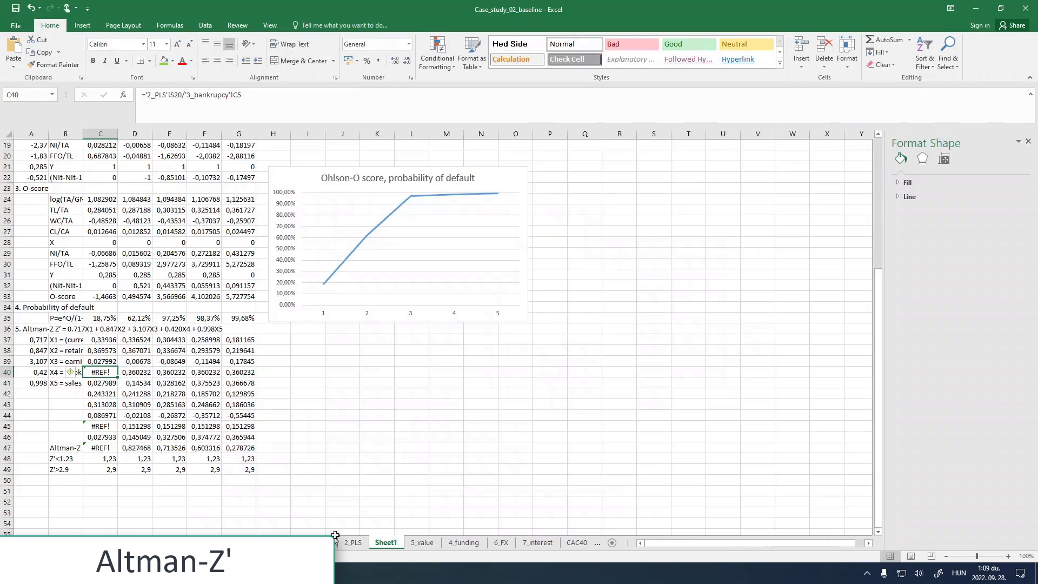
right_click(387, 543)
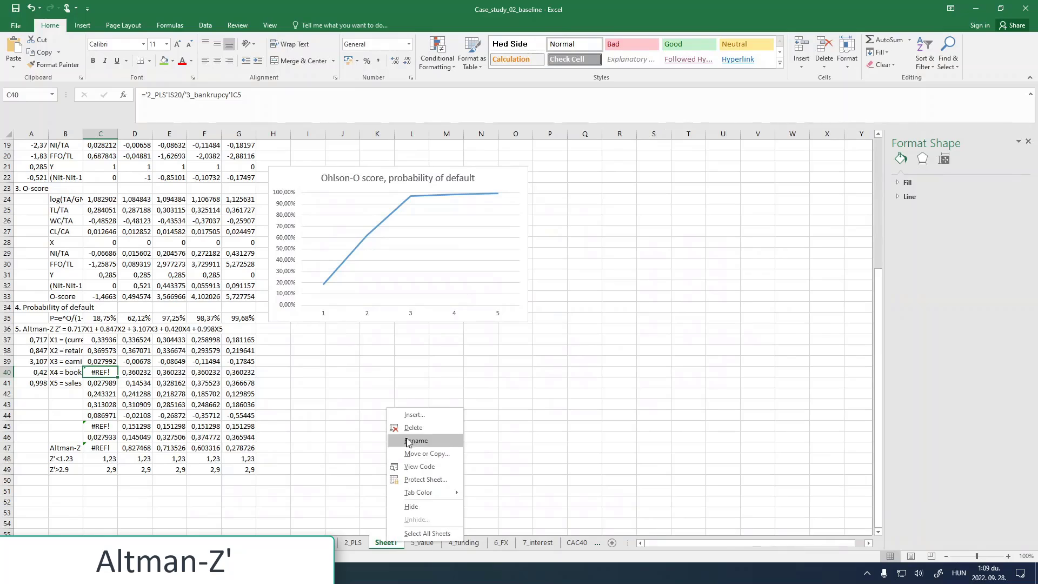
left_click(406, 442)
key("ctrl+v")
left_click(350, 460)
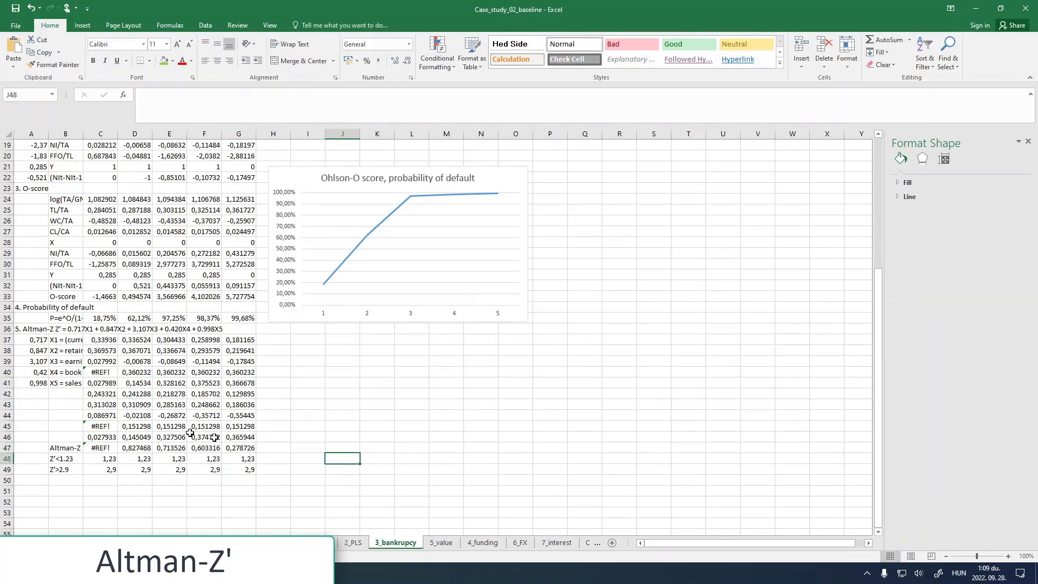
Step: Check the formula in C40, switch to Case_study_03 and copy the Altman-Z calculations in C37:G49
left_click(102, 373)
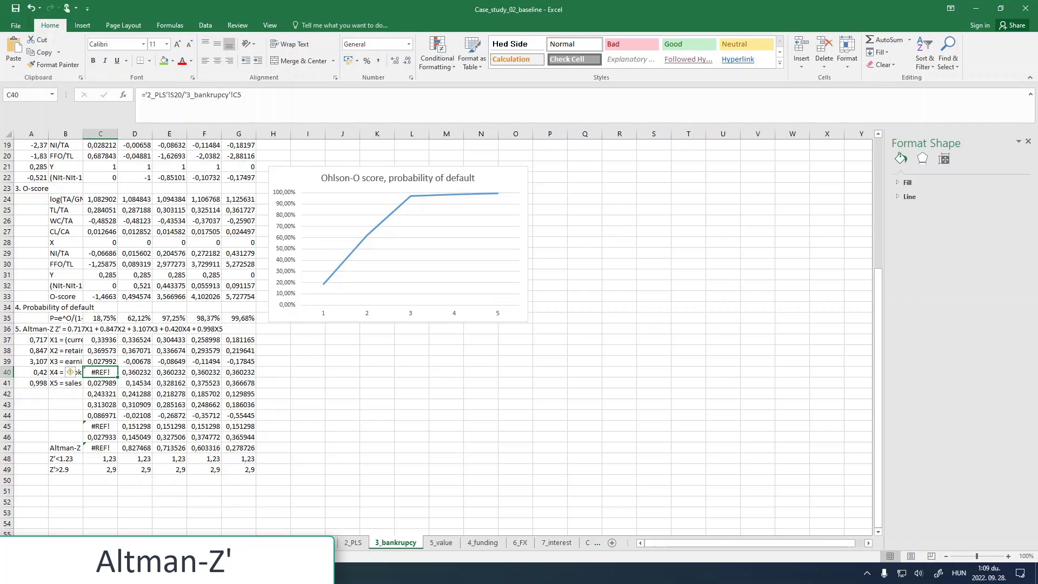
left_click(122, 573)
left_click(63, 508)
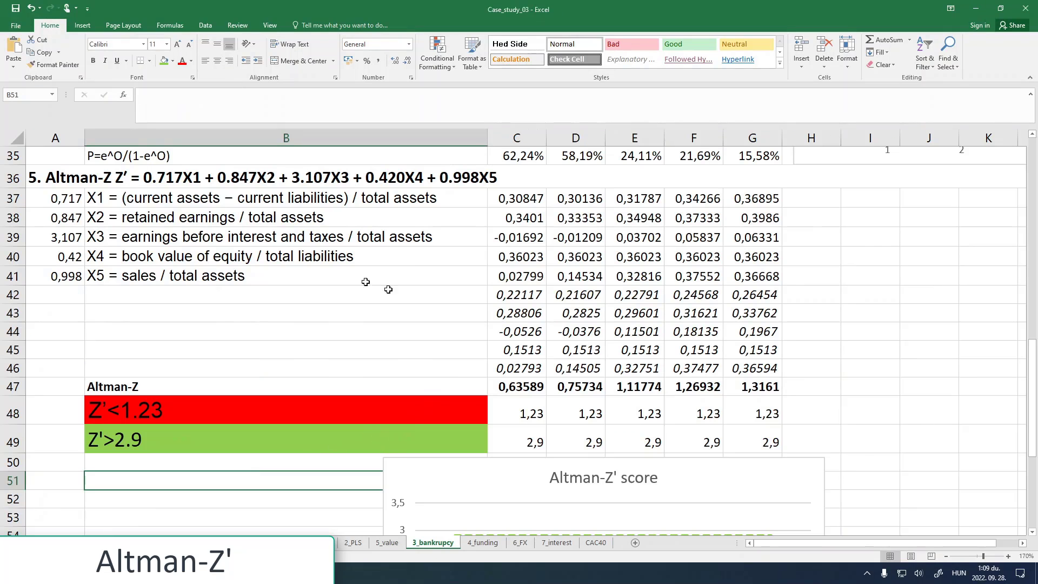
left_click_drag(522, 201, 769, 442)
key("ctrl+c")
Step: Paste only the formulas of the copied range at C37 of the 3_bankrupcy sheet in Case_study_02_baseline
key("alt+Tab")
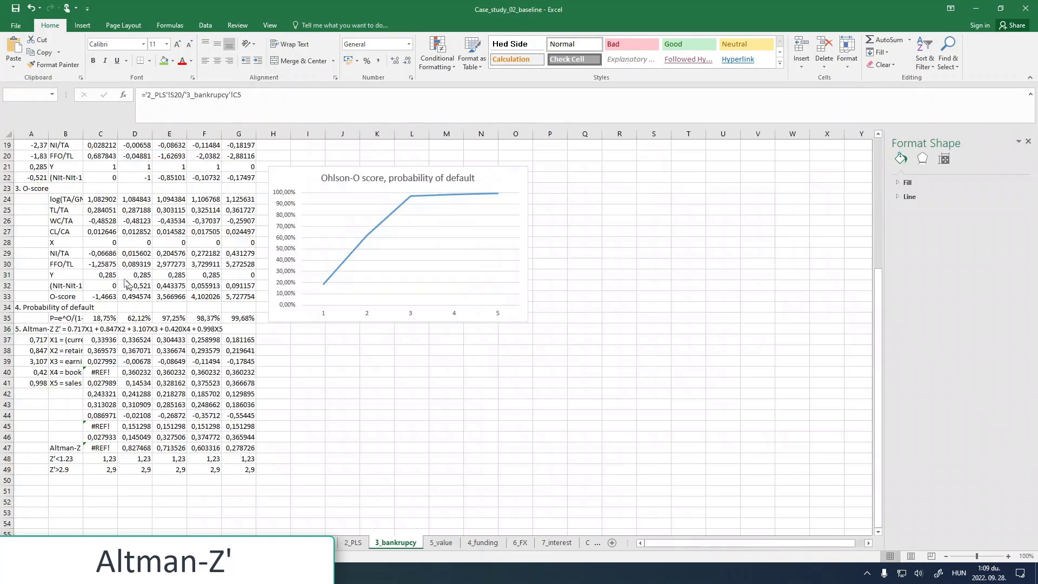
left_click(93, 342)
key("alt")
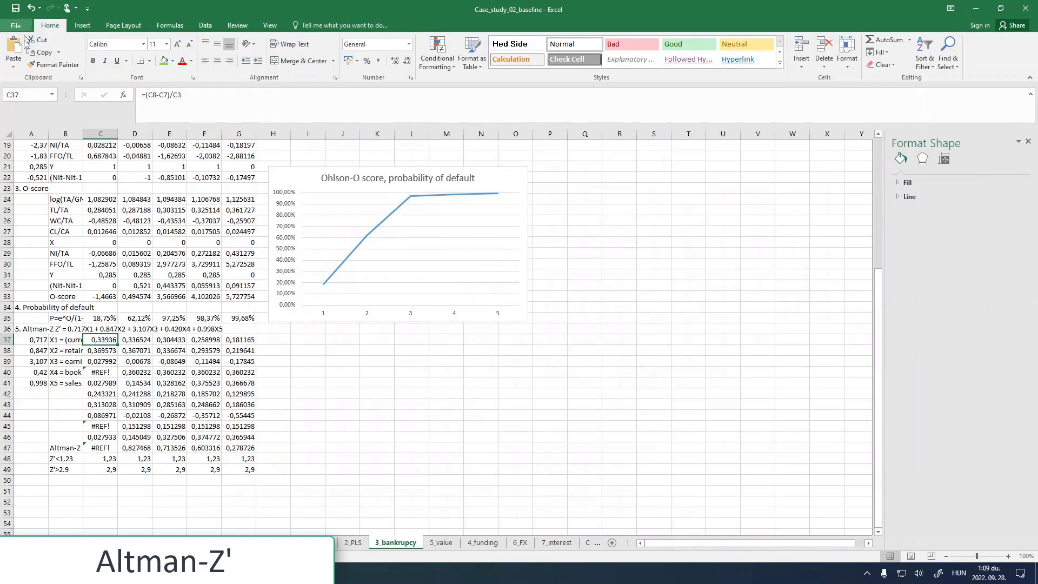
key("h")
key("v")
key("s")
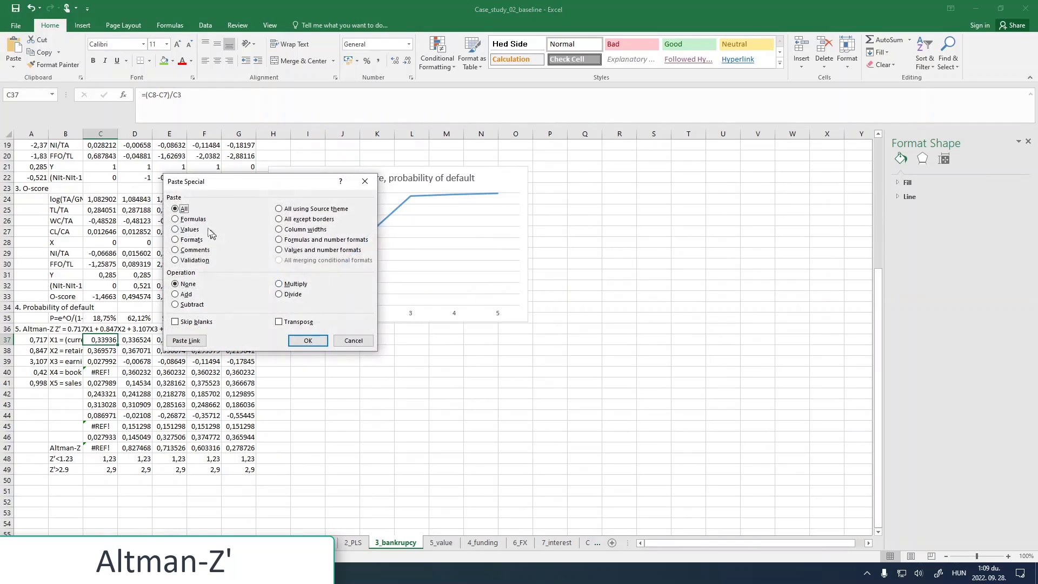
left_click(196, 221)
left_click(308, 340)
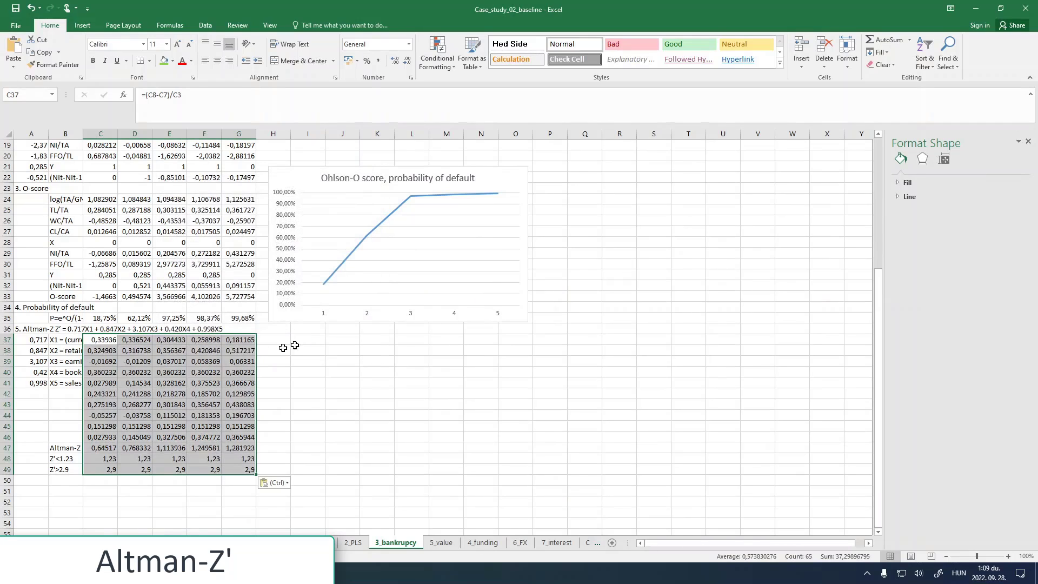
Step: Replace all [Case_study_03.xlsx] references in C37:G49 of the 3_bankrupcy sheet with nothing
key("ctrl+f")
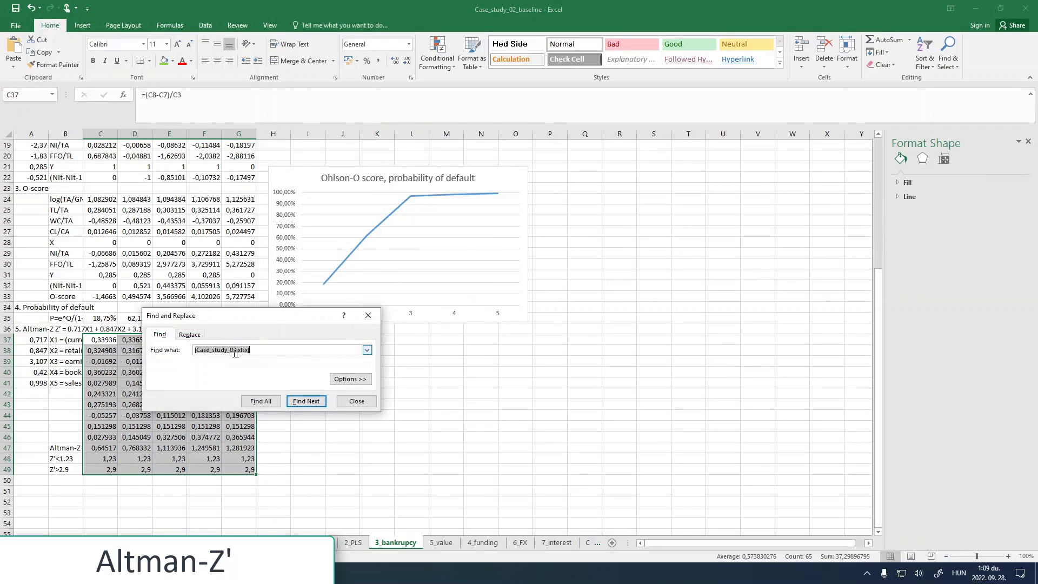
left_click(190, 334)
left_click(177, 403)
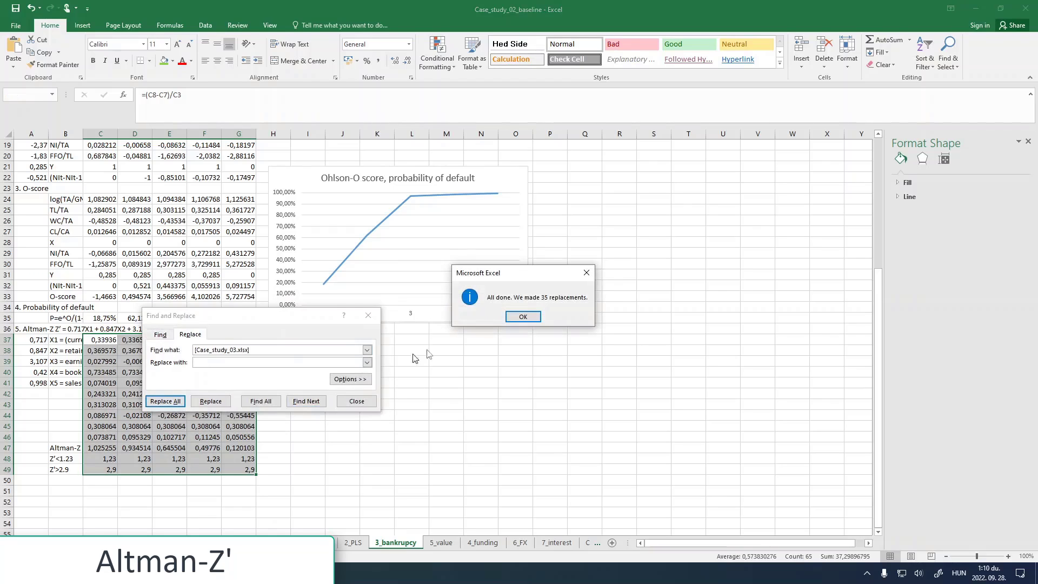
Step: Finish the replacement and insert a line chart of the Altman-Z scores and both threshold rows in B47:G49
left_click(520, 317)
left_click(372, 405)
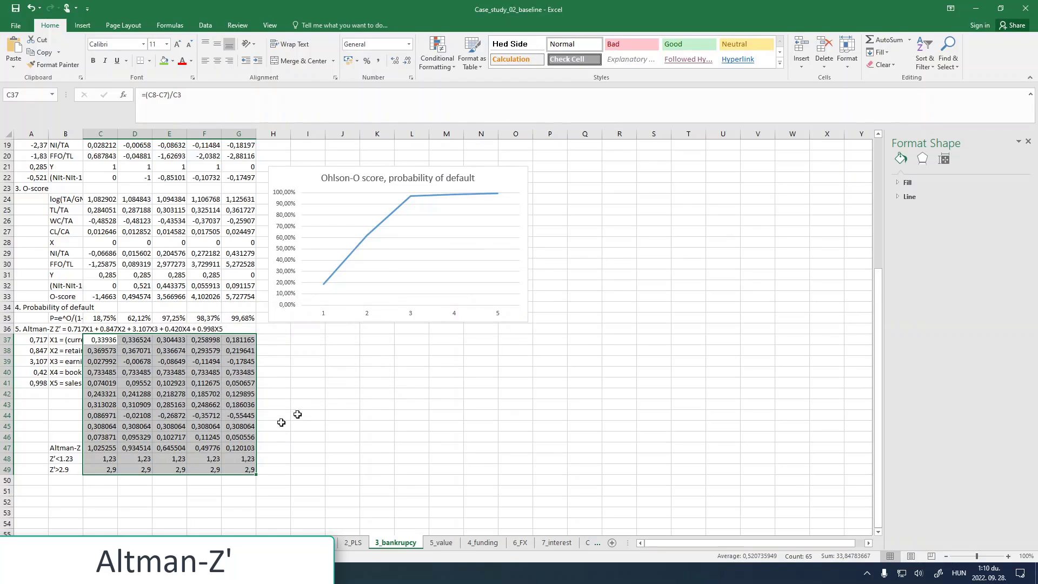
scroll(100, 474, "down", 1)
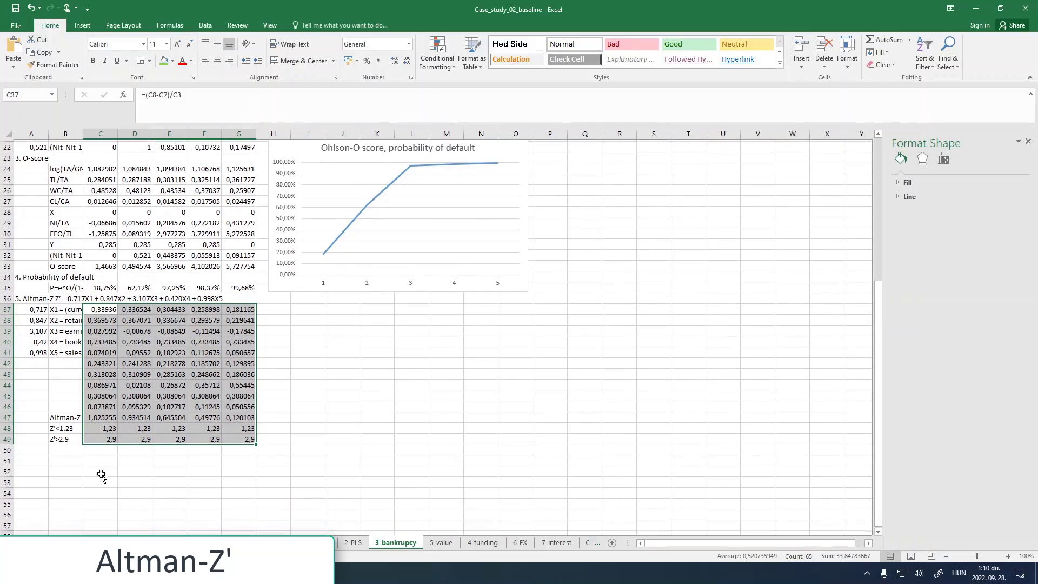
left_click_drag(103, 461, 115, 470)
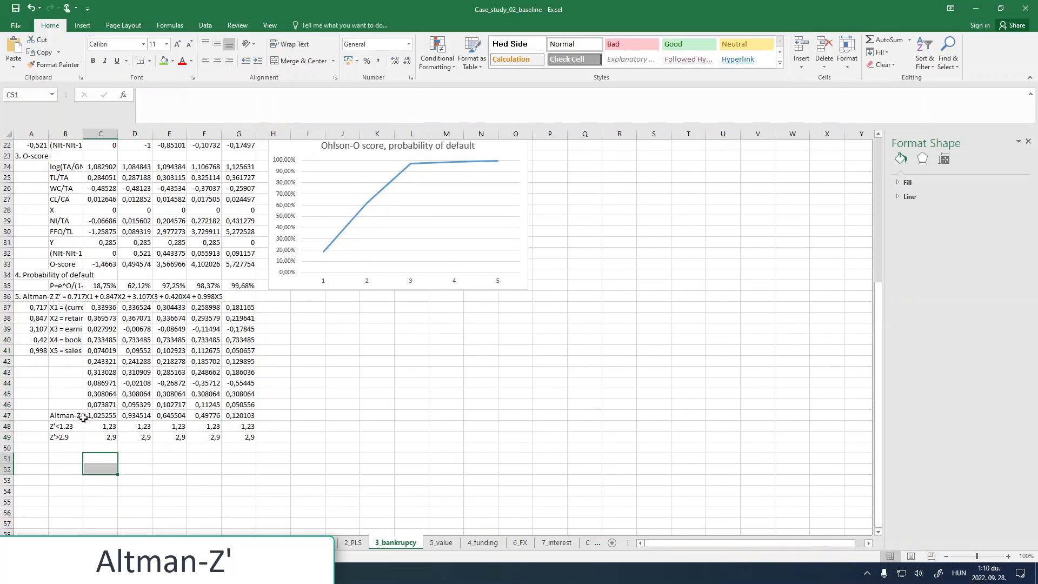
left_click_drag(77, 417, 249, 437)
left_click(96, 436)
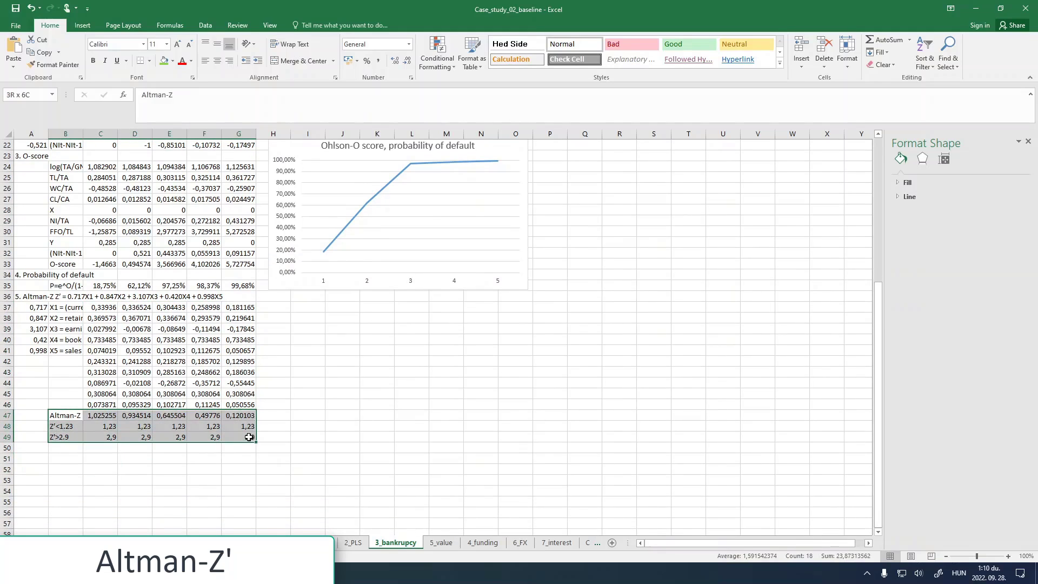
left_click(82, 24)
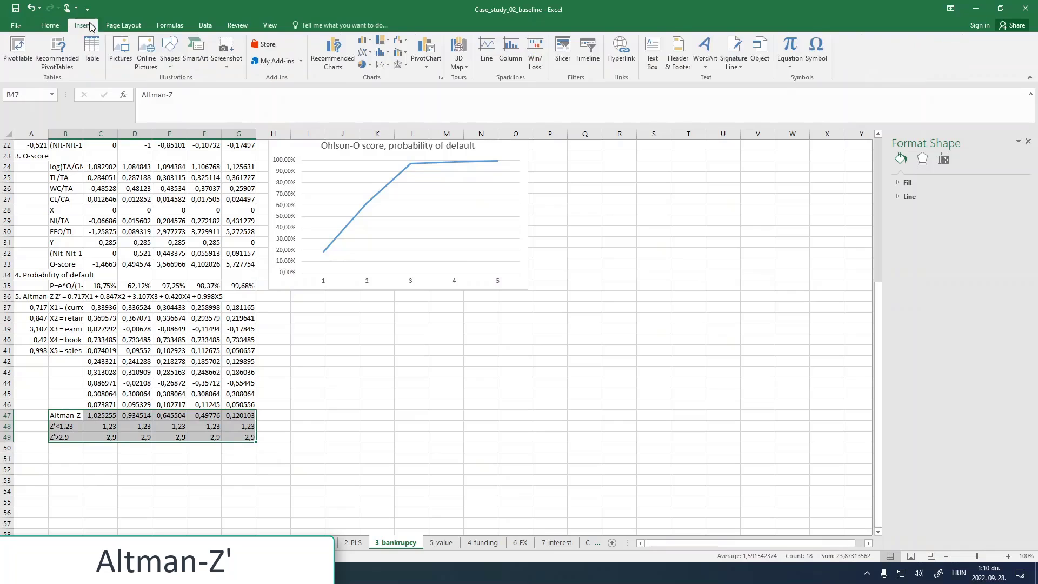
left_click(371, 56)
left_click(383, 89)
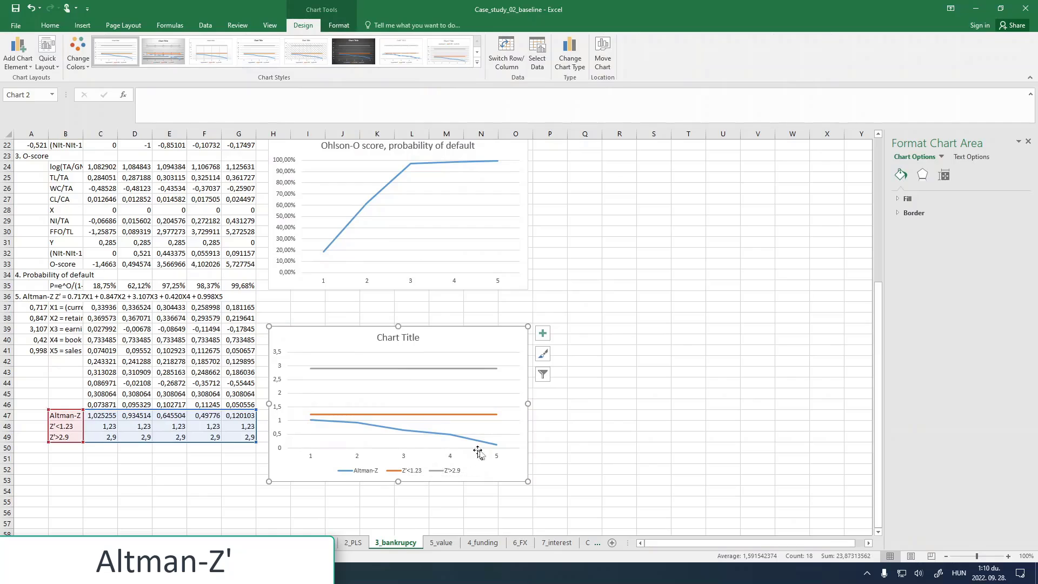
Step: Format the Z'<1.23 threshold series in the new chart as a red dashed line
left_click(401, 415)
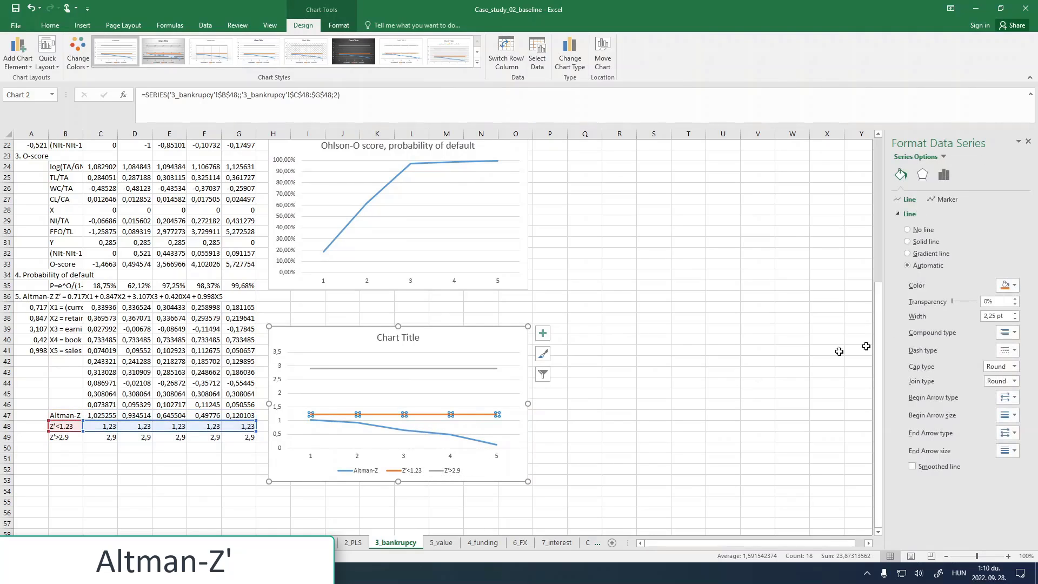
left_click(1007, 285)
left_click(957, 370)
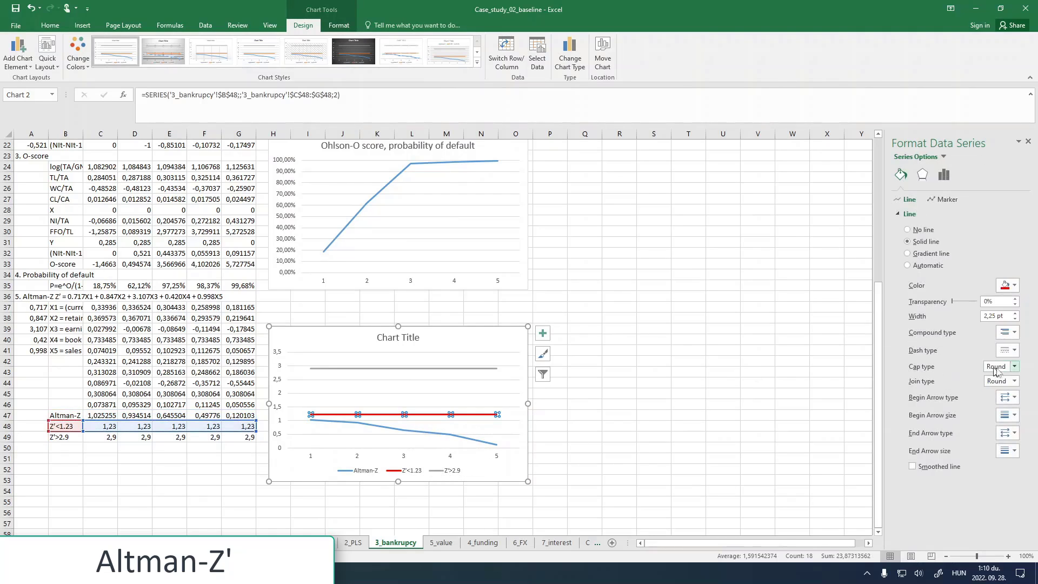
left_click(1008, 351)
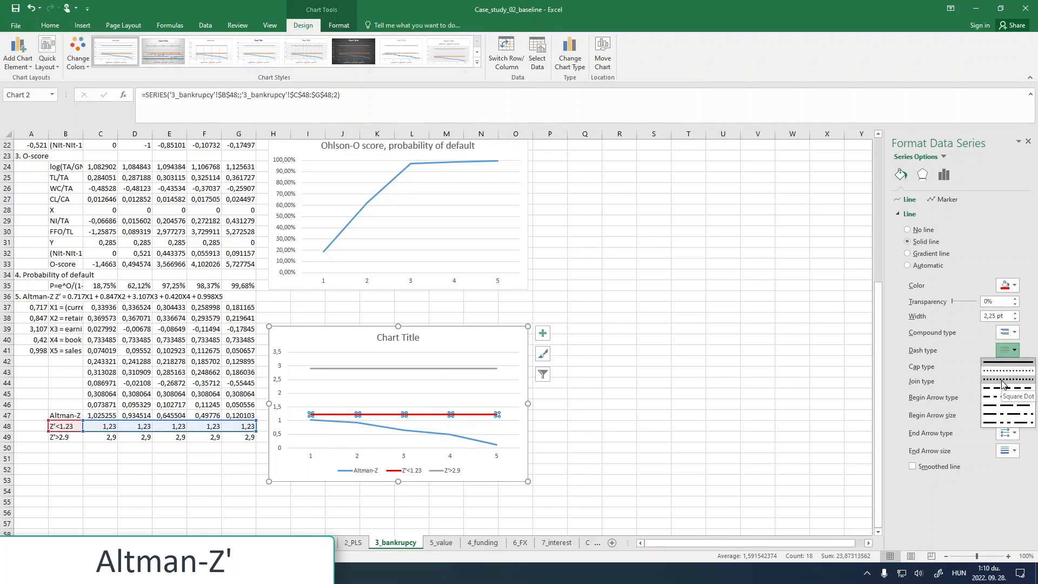
left_click(1005, 387)
Step: Format the Z'>2.9 threshold series in the new chart as a green dashed line
left_click(431, 371)
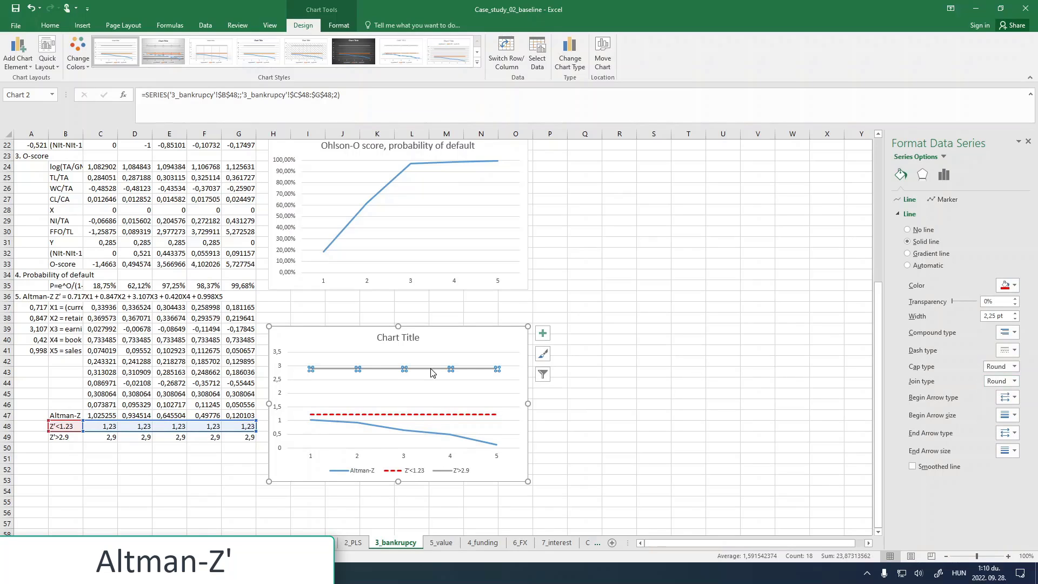
left_click(1007, 285)
left_click(986, 372)
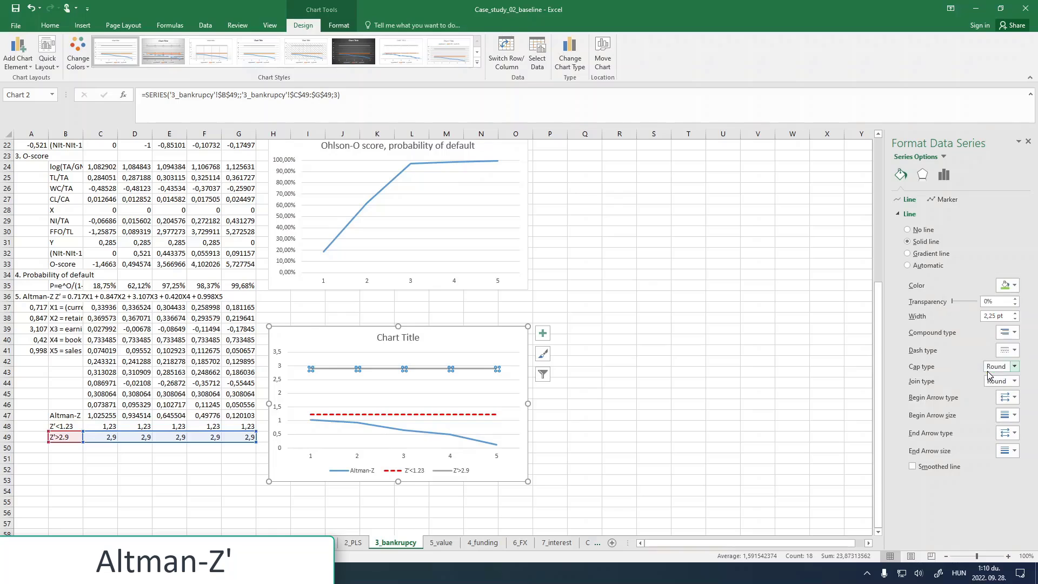
left_click(1004, 351)
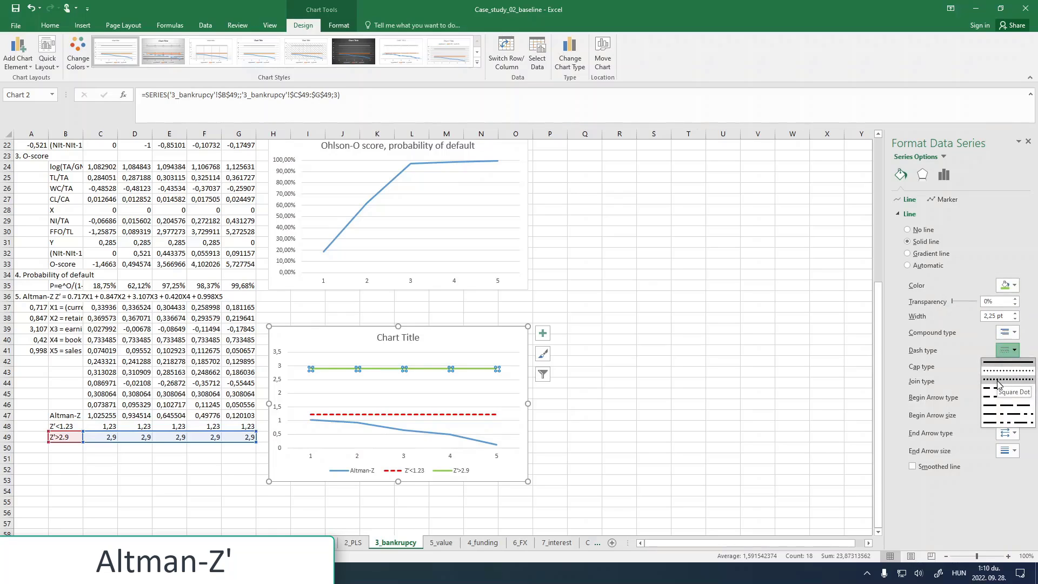
left_click(1001, 385)
left_click_drag(599, 435, 606, 435)
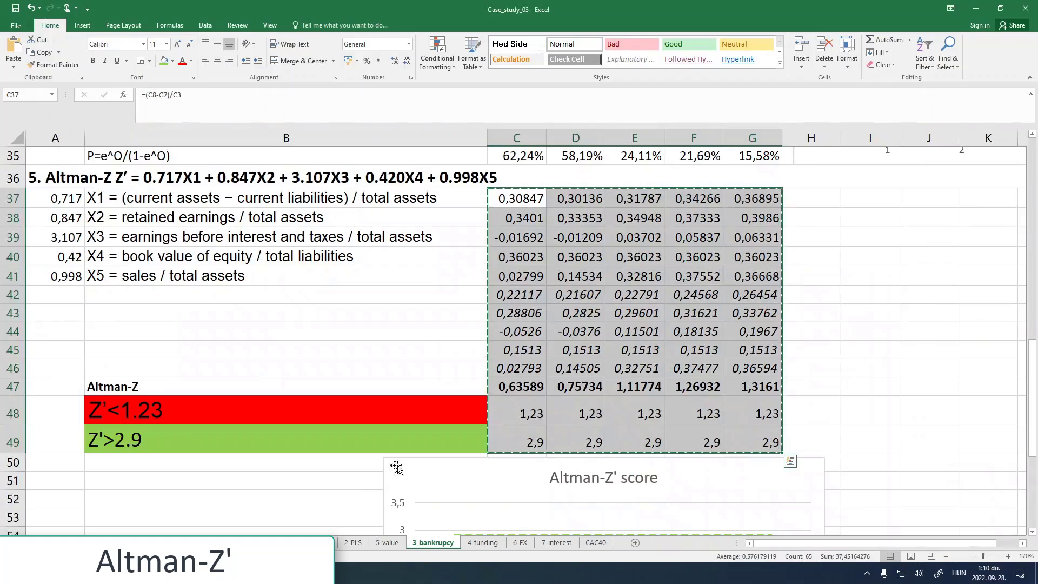
Step: Copy the title text "Altman-Z' score" from the Altman chart in Case_study_03
left_click(560, 478)
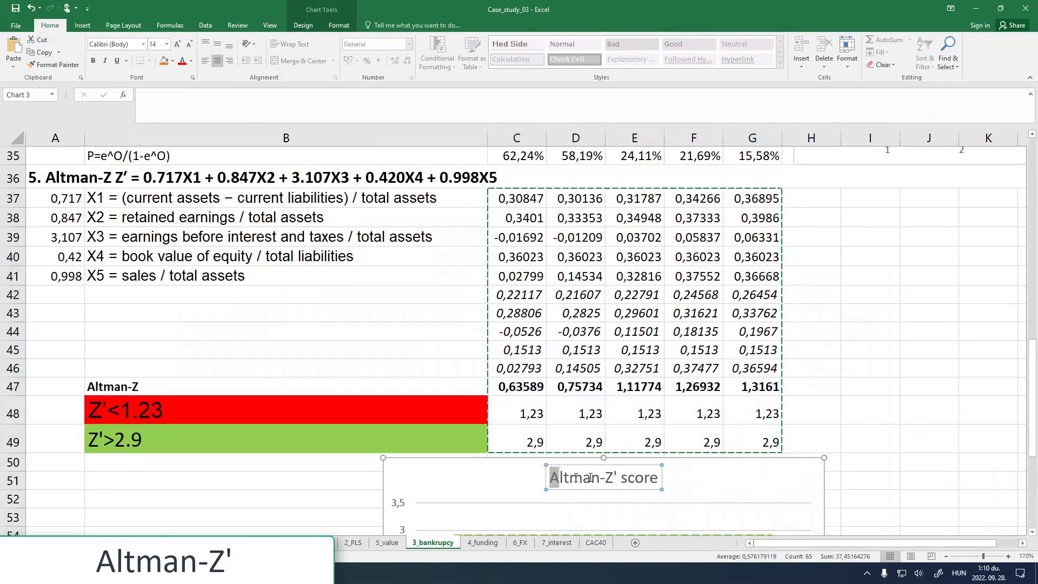
left_click_drag(549, 478, 661, 478)
key("ctrl+c")
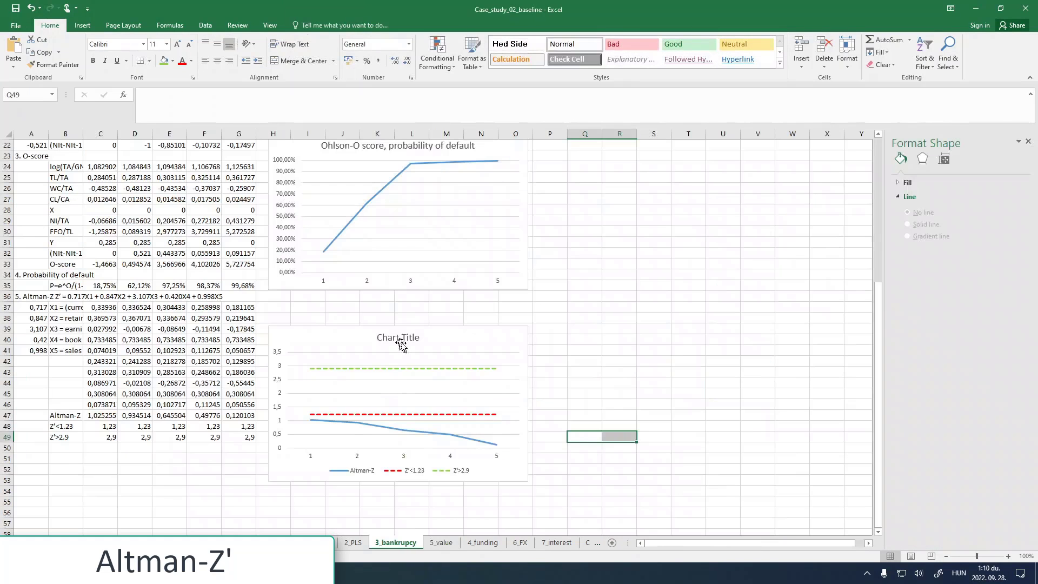
Step: Replace the placeholder title of the new chart in Case_study_02_baseline with the copied "Altman-Z' score"
left_click(383, 337)
left_click_drag(382, 337, 421, 338)
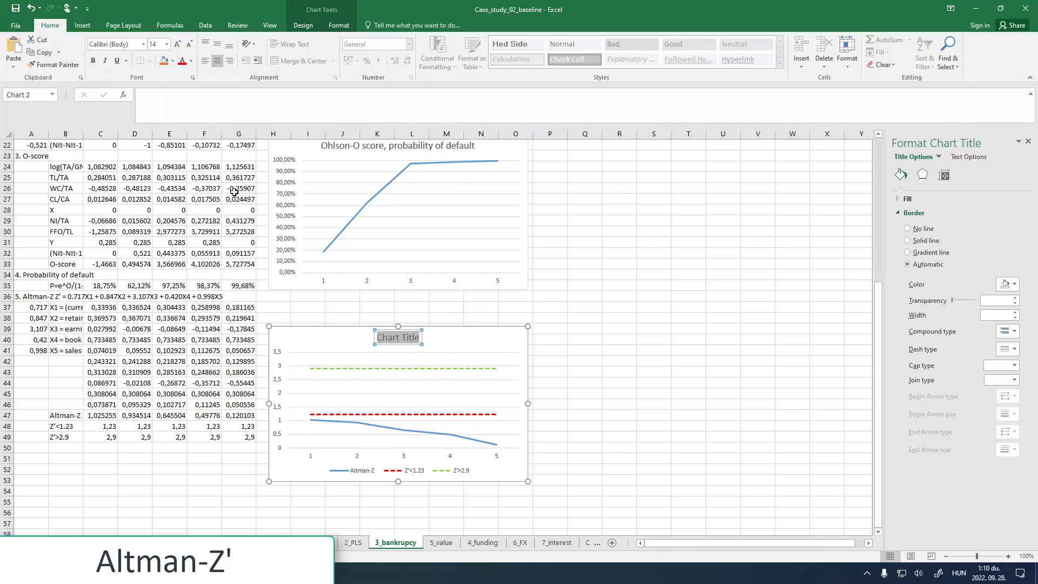
key("ctrl+v")
key("BackSpace")
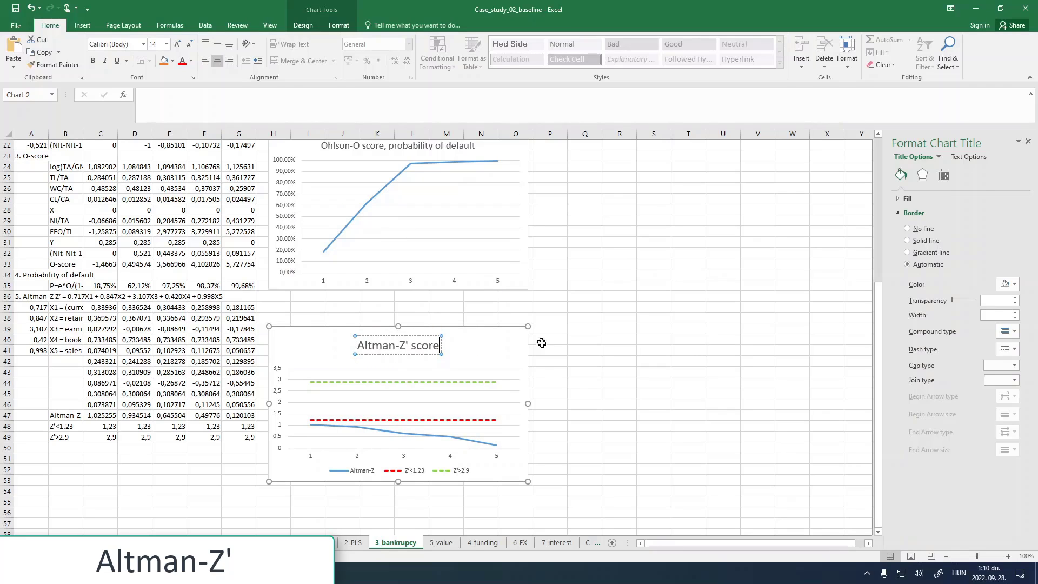
left_click(596, 393)
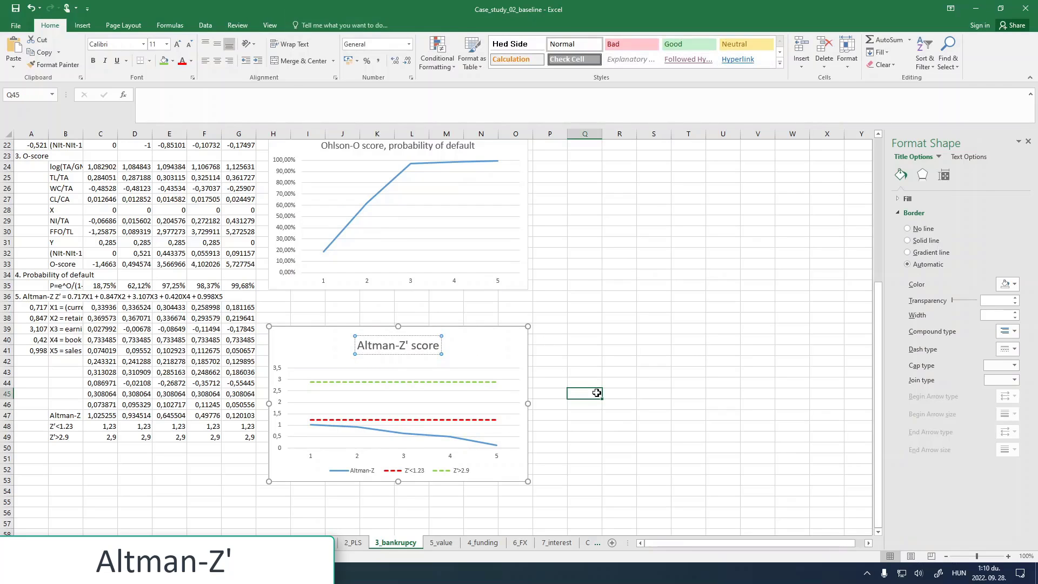
Step: Enlarge the Altman-Z' score chart so its upper-right corner reaches about cell Q36, just below the Ohlson-O chart
left_click(518, 336)
left_click_drag(528, 324, 587, 296)
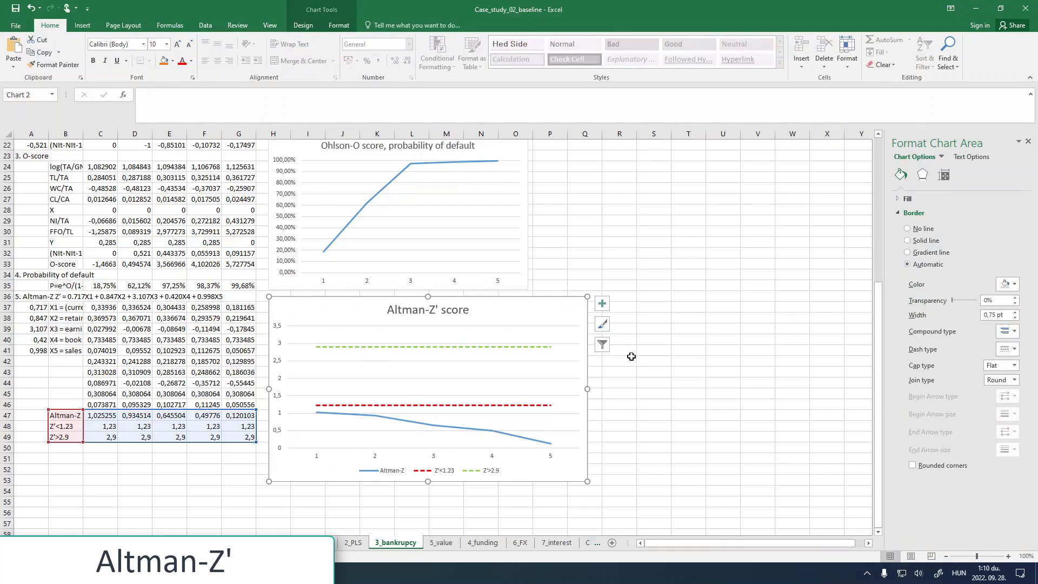
left_click(654, 368)
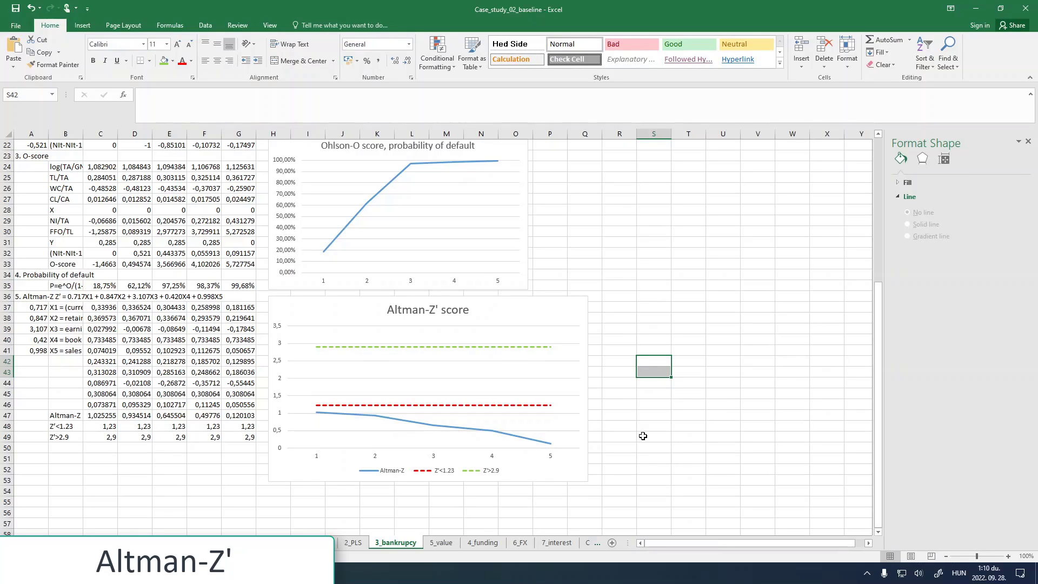
left_click(610, 403)
left_click(627, 427)
left_click(633, 480)
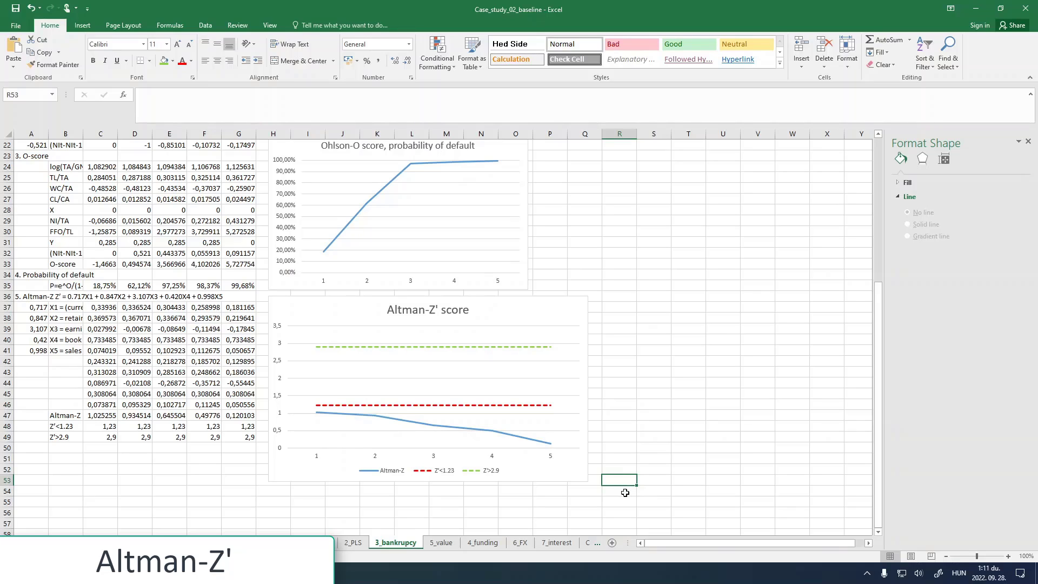
left_click(632, 280)
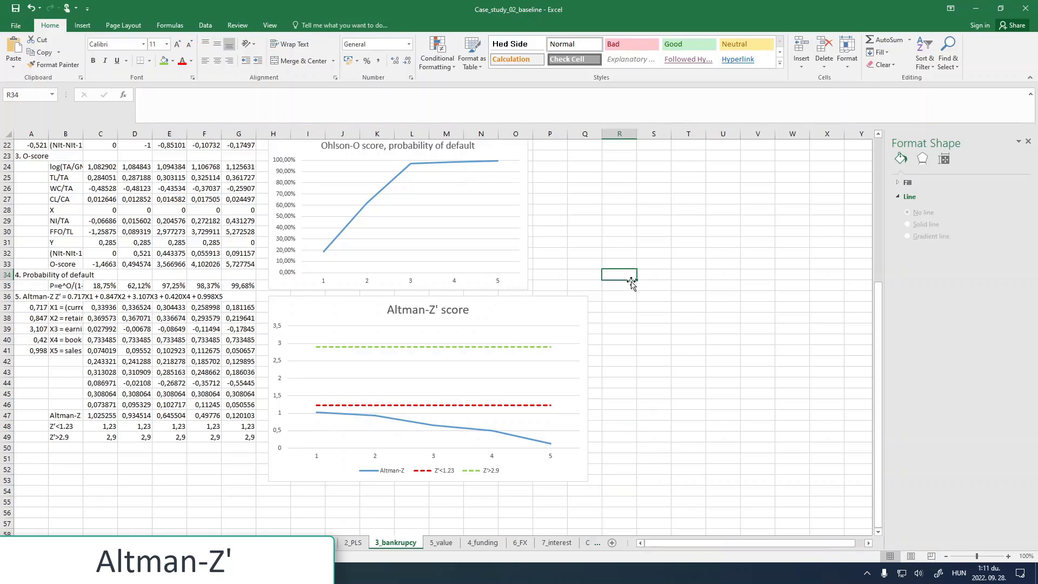